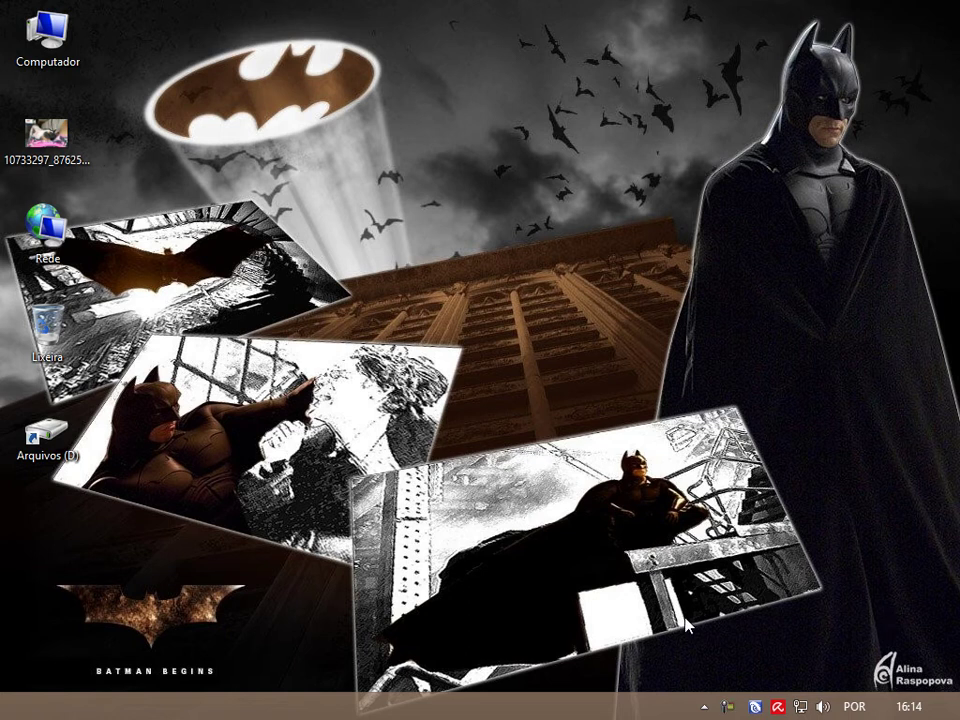
# - Launch Adobe Photoshop CS6 from the Windows 8 Start screen's app list
pyautogui.click(8, 712)
pyautogui.scroll(-3, 332, 420)
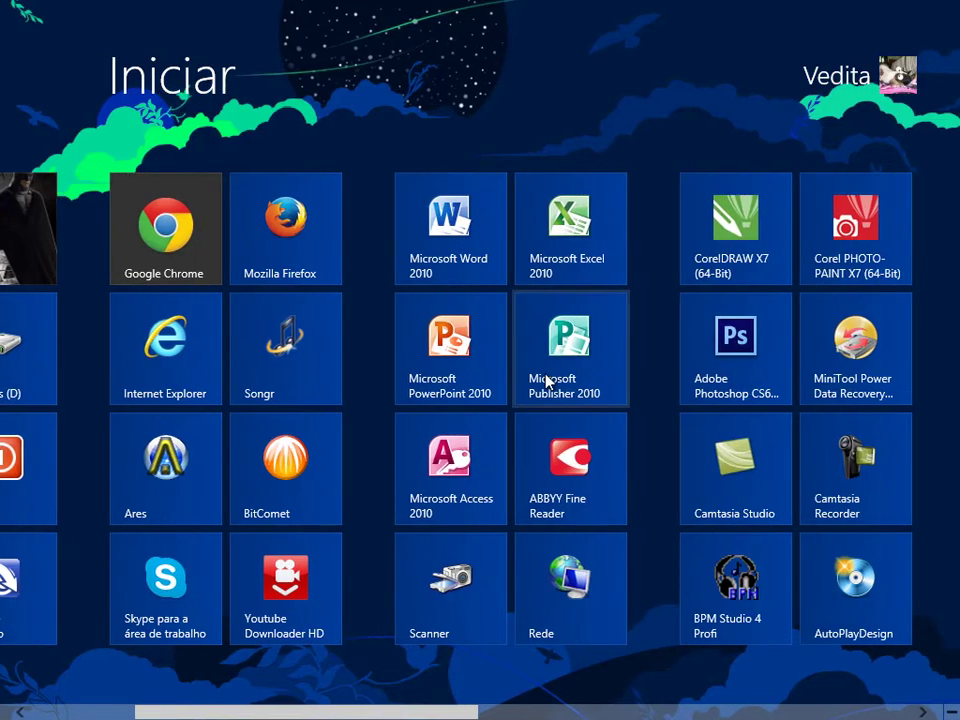
pyautogui.click(720, 345)
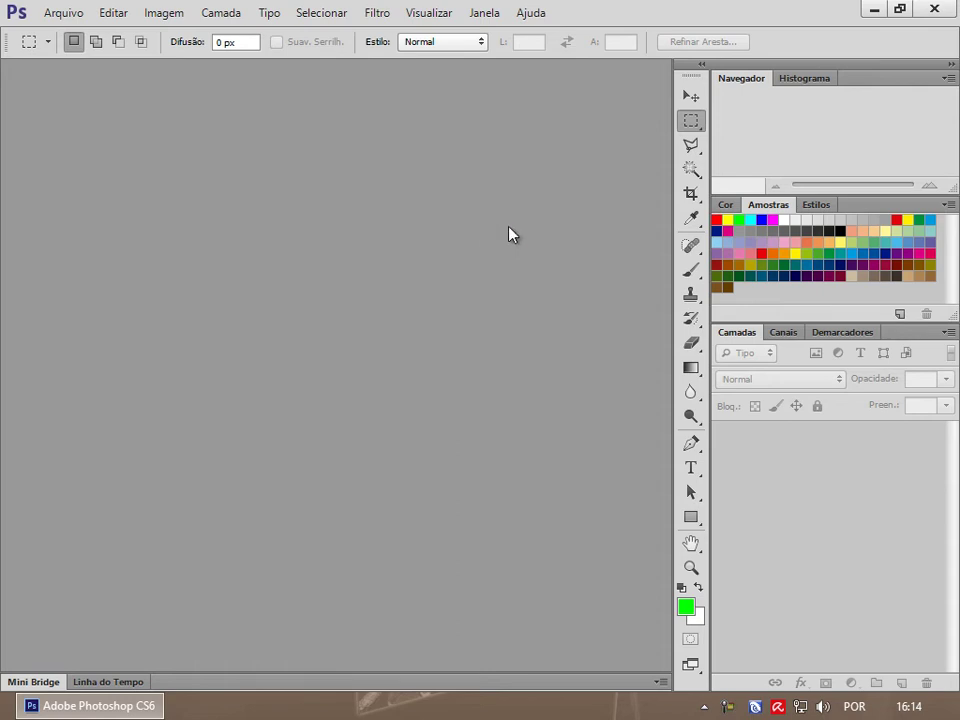
# - Open the Arquivo > Abrir dialog, then cancel it without loading a file
pyautogui.click(71, 21)
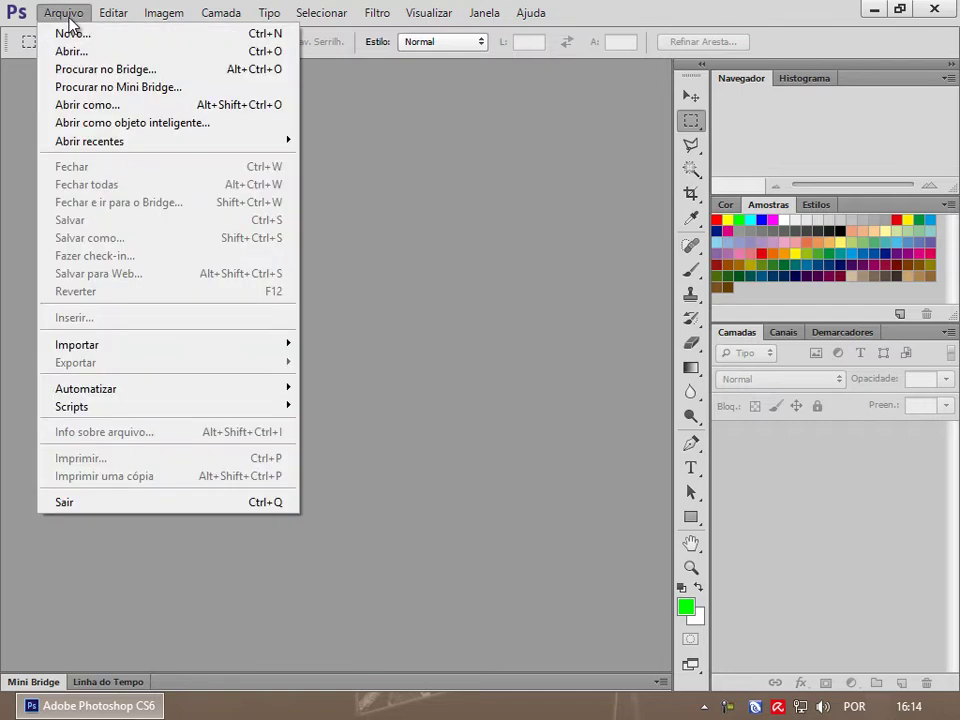
pyautogui.click(68, 55)
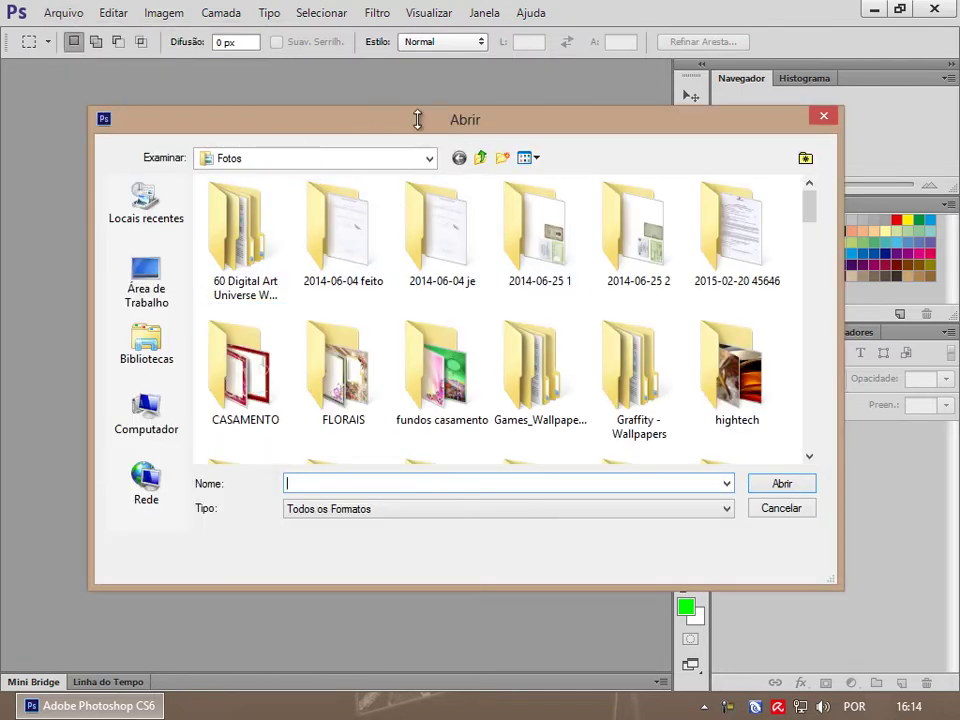
pyautogui.click(822, 117)
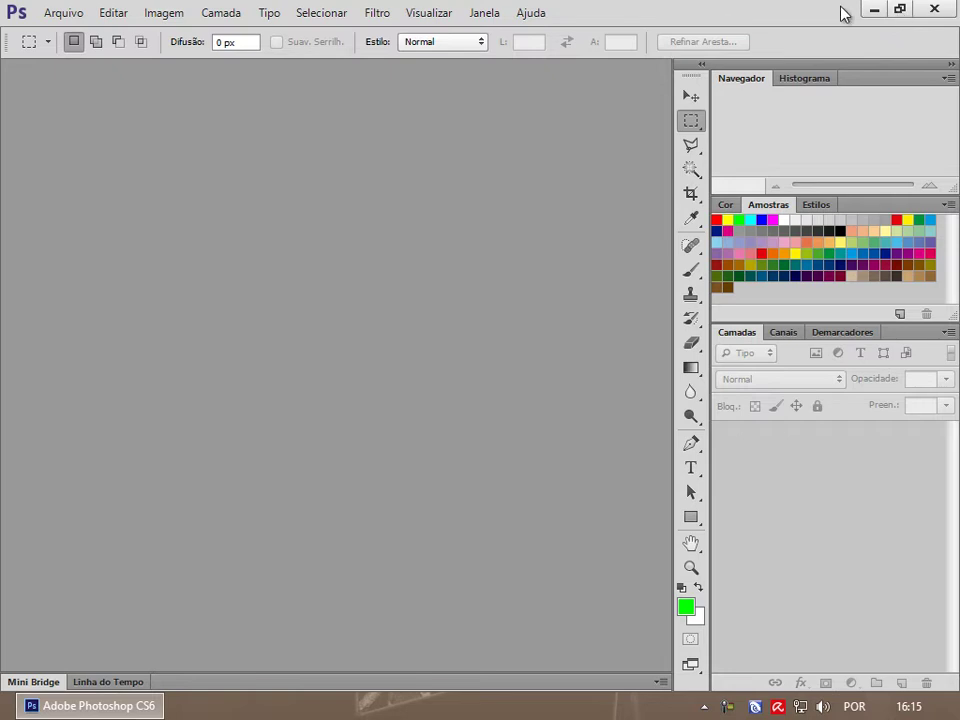
# - Restore the Photoshop window and drag the desktop dog photo in, keeping its embedded profile
pyautogui.doubleClick(659, 20)
pyautogui.moveTo(614, 48)
pyautogui.mouseDown()
pyautogui.moveTo(642, 55)
pyautogui.moveTo(948, 310)
pyautogui.moveTo(705, 61)
pyautogui.mouseUp()
pyautogui.moveTo(46, 135)
pyautogui.mouseDown()
pyautogui.moveTo(334, 316)
pyautogui.moveTo(431, 302)
pyautogui.mouseUp()
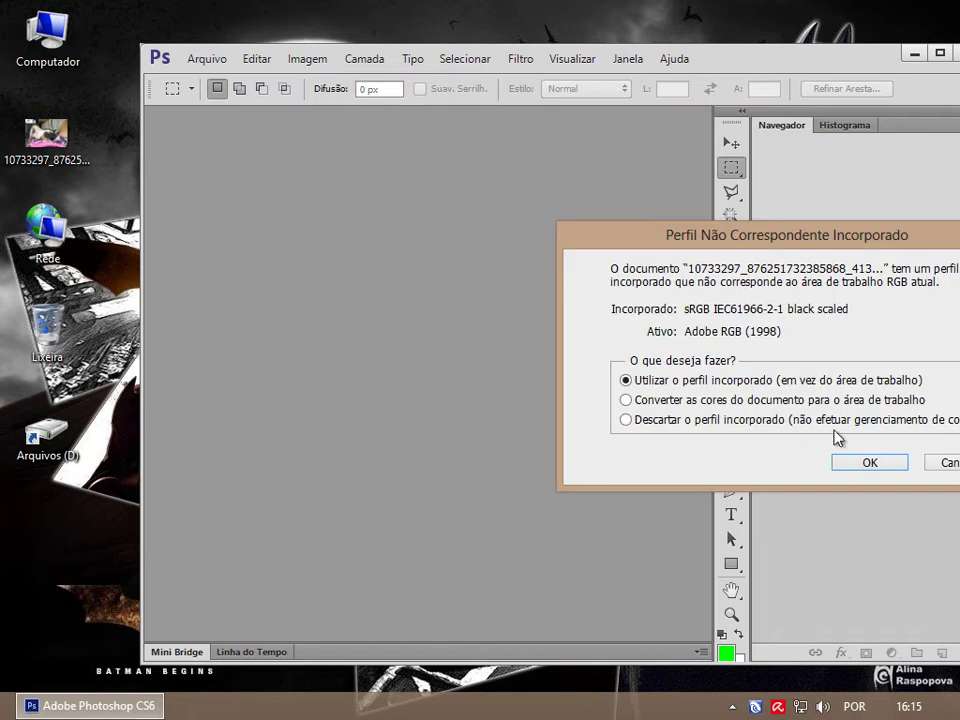
pyautogui.moveTo(791, 240); pyautogui.dragTo(504, 179)
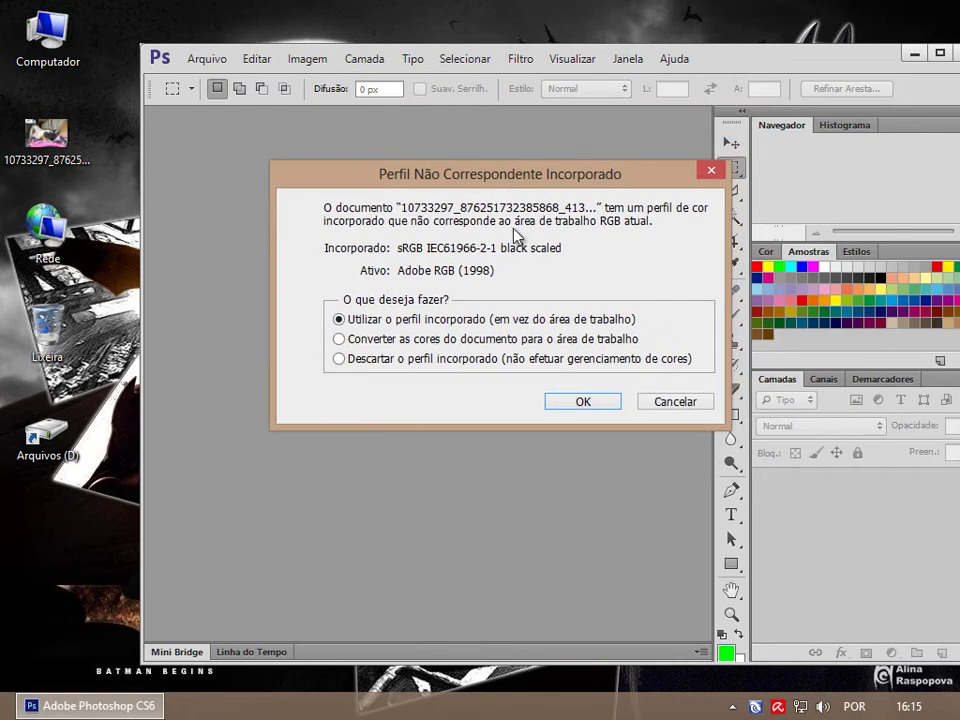
pyautogui.click(575, 401)
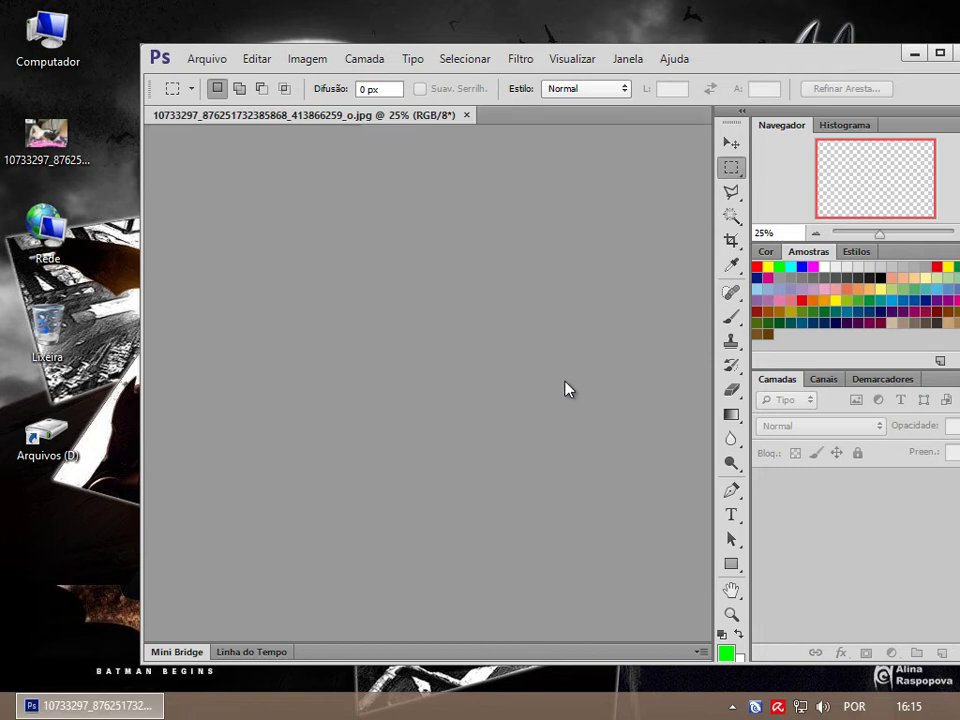
# - Close the dog photo, snap and maximize the window, then quit Photoshop
pyautogui.click(466, 115)
pyautogui.press('super+Right')
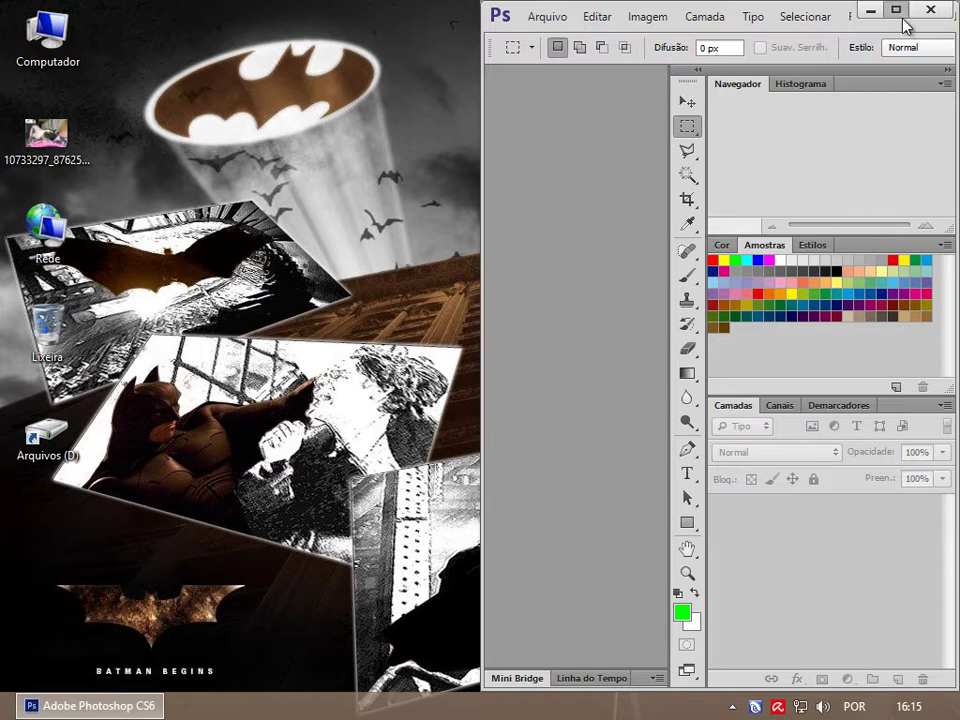
pyautogui.click(897, 10)
pyautogui.click(948, 8)
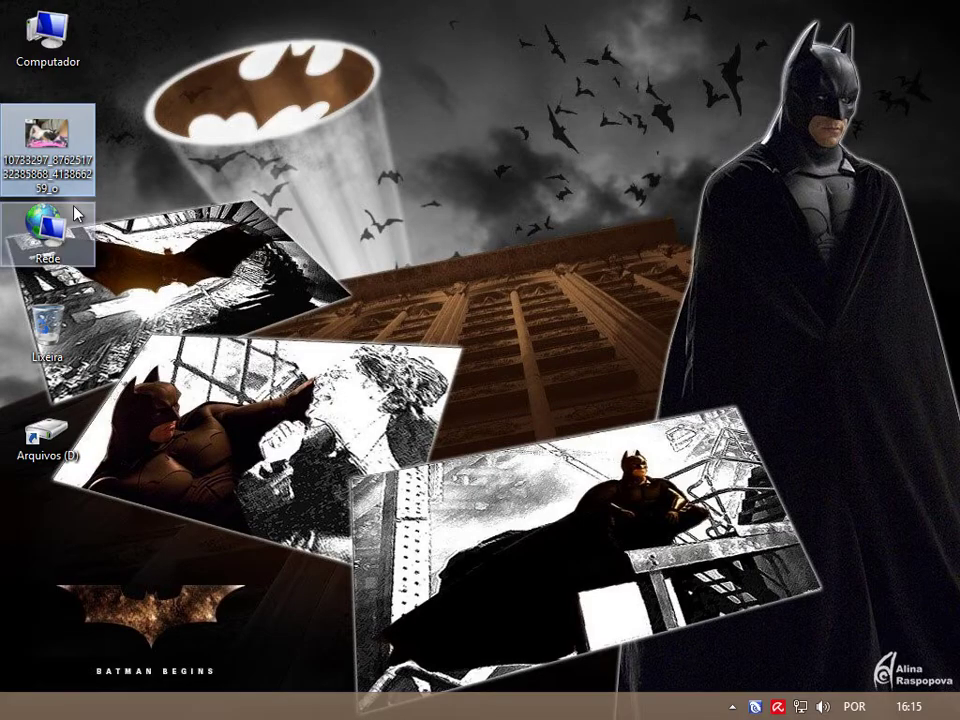
# - Open the desktop dog JPEG with Abrir com > Adobe Photoshop CS6, keeping its embedded profile
pyautogui.rightClick(47, 144)
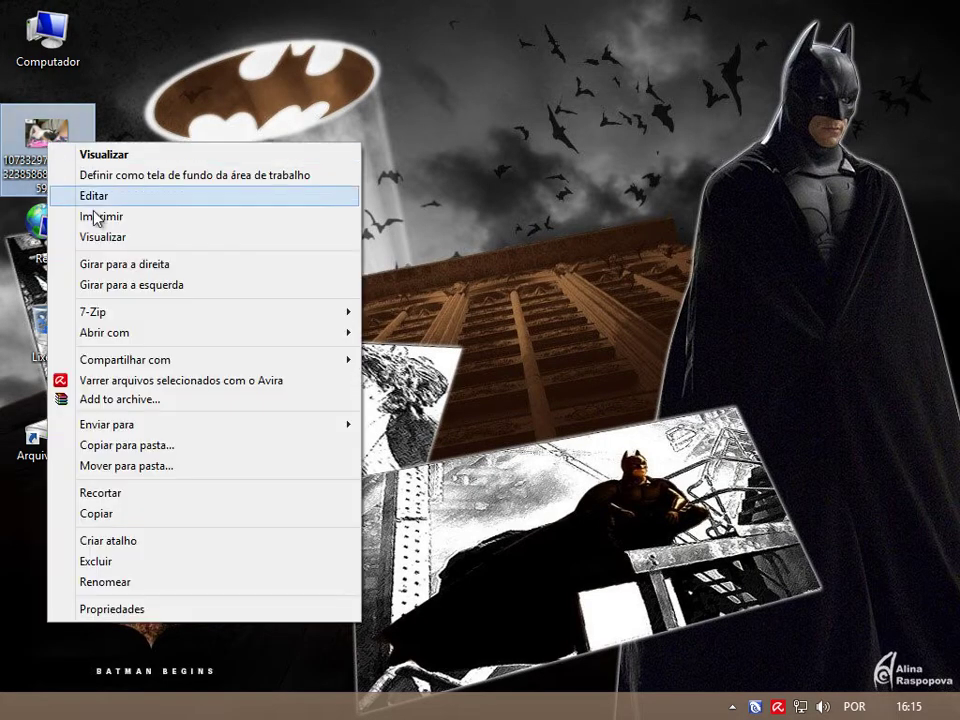
pyautogui.moveTo(104, 332)
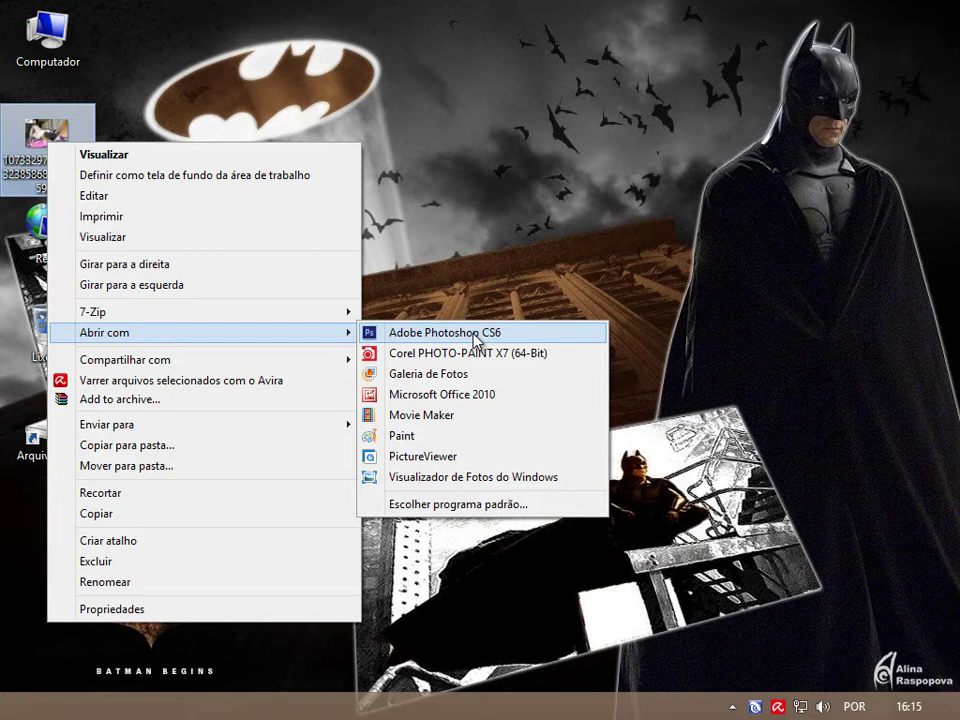
pyautogui.click(475, 338)
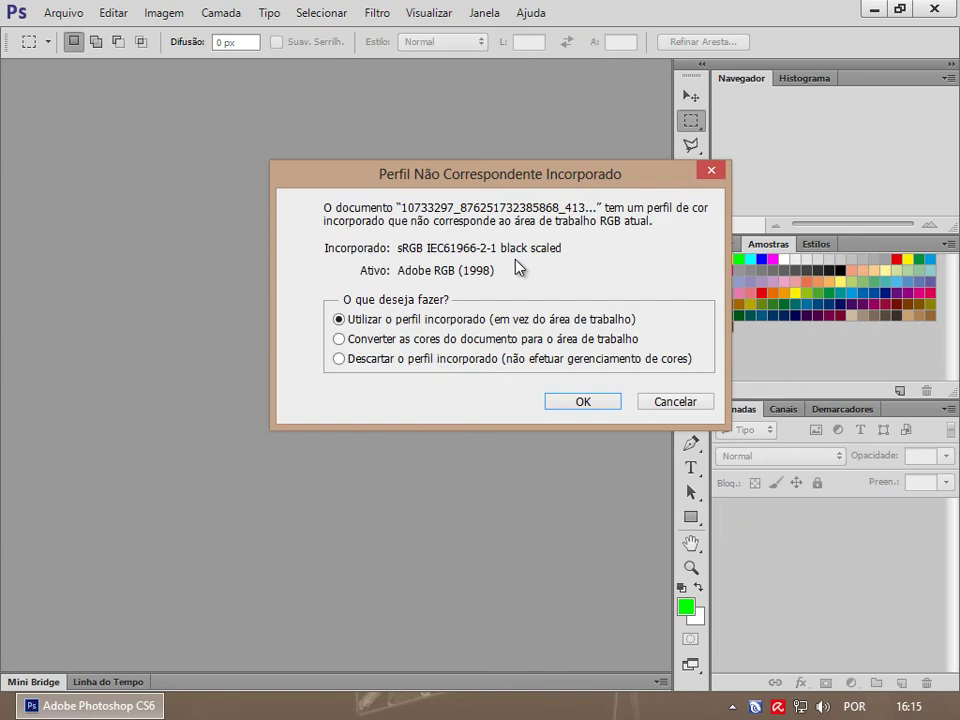
pyautogui.click(594, 408)
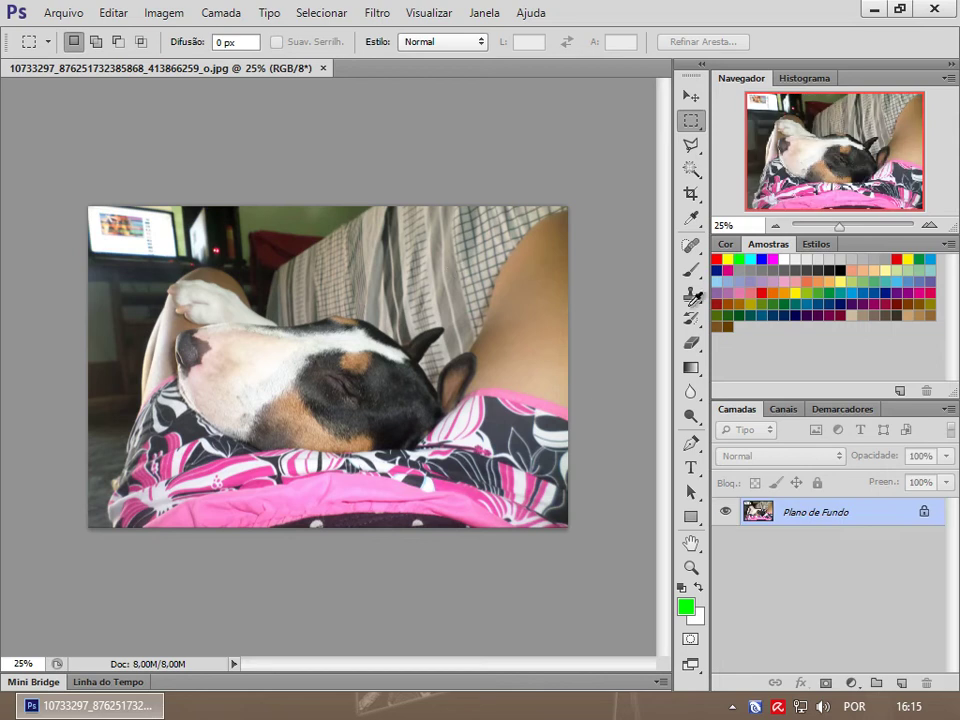
pyautogui.click(929, 226)
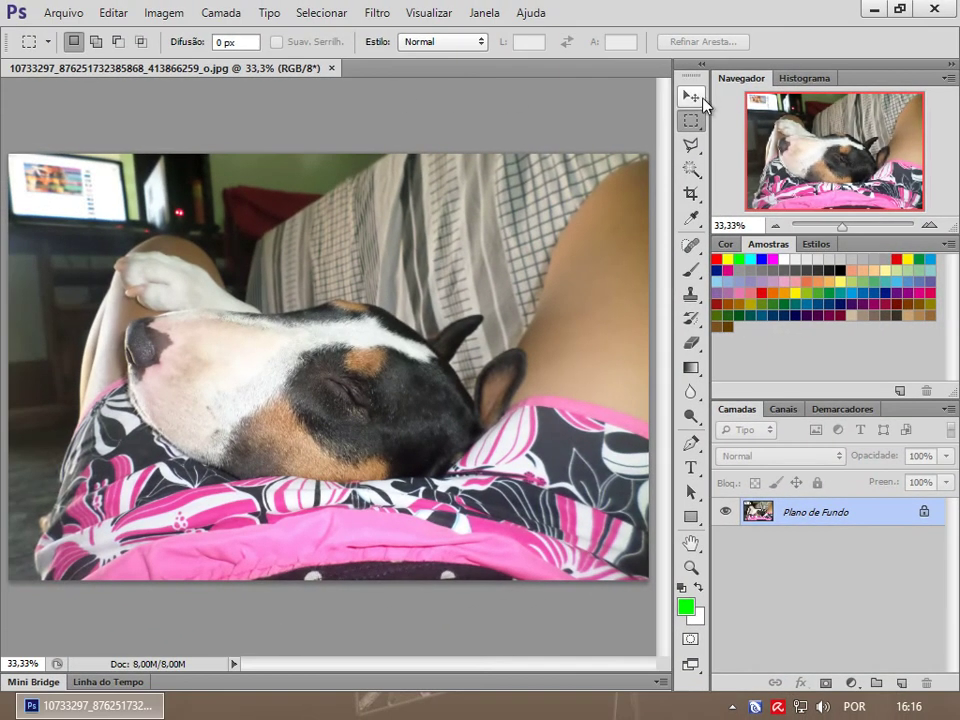
pyautogui.click(703, 98)
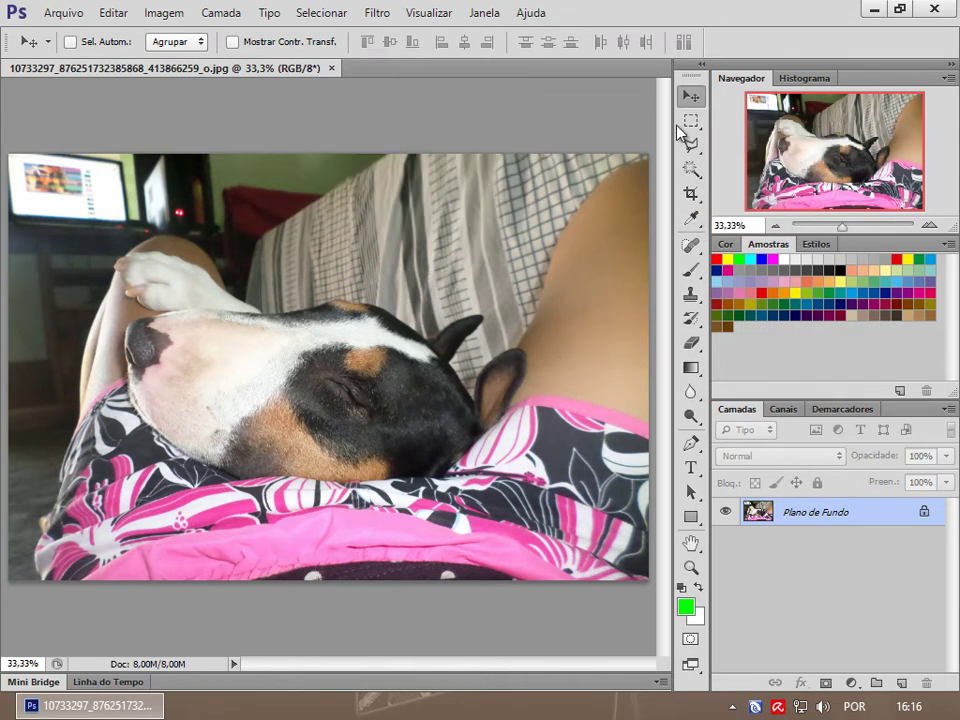
pyautogui.moveTo(310, 374); pyautogui.dragTo(369, 369)
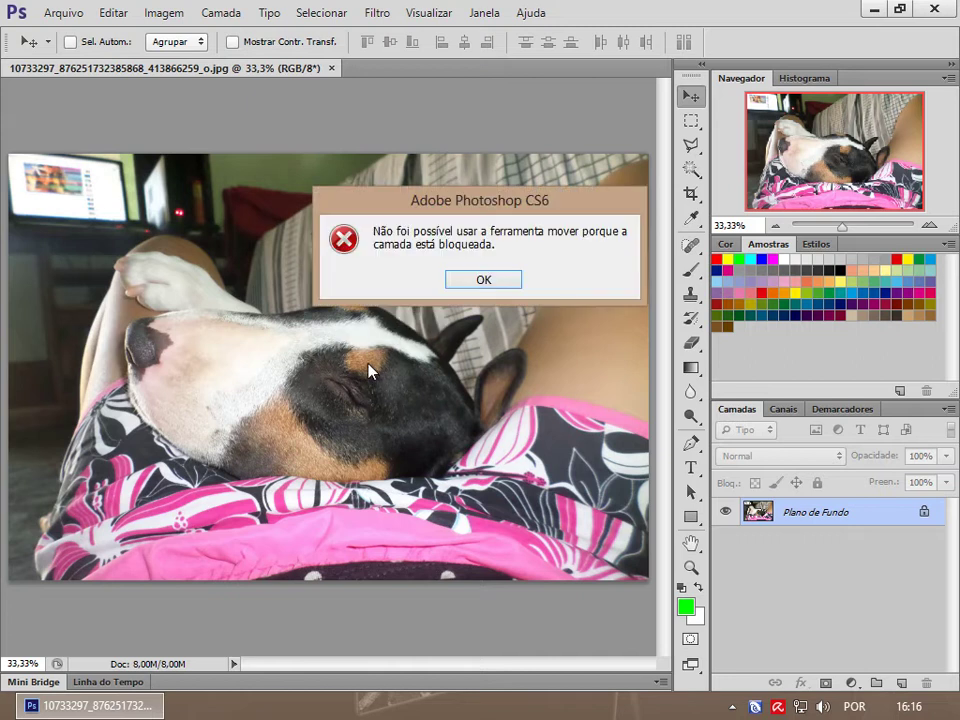
pyautogui.click(486, 283)
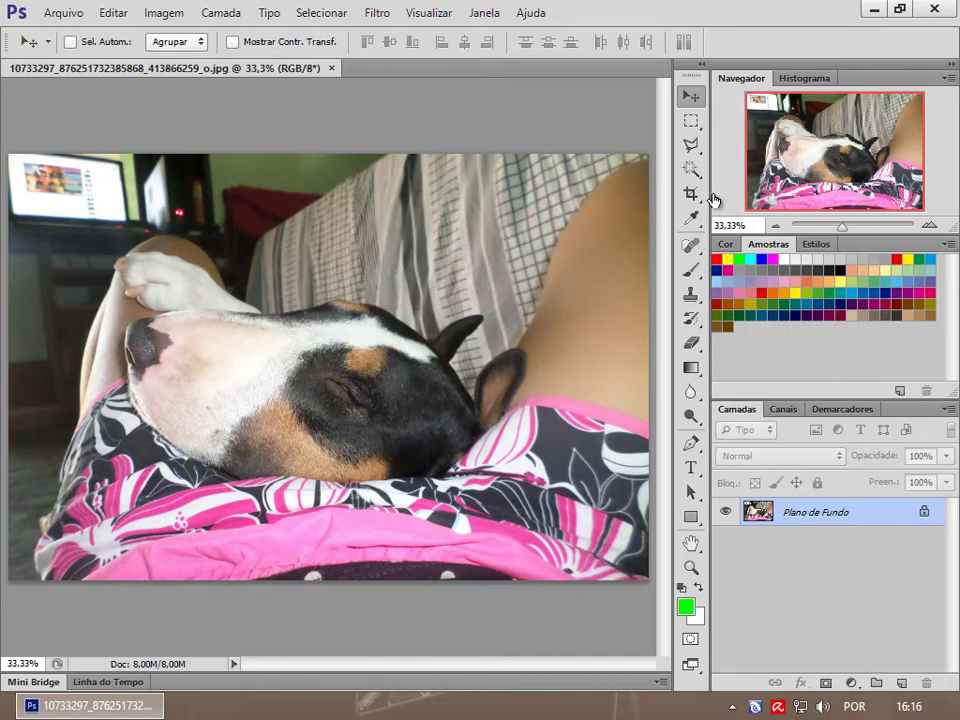
pyautogui.click(693, 122)
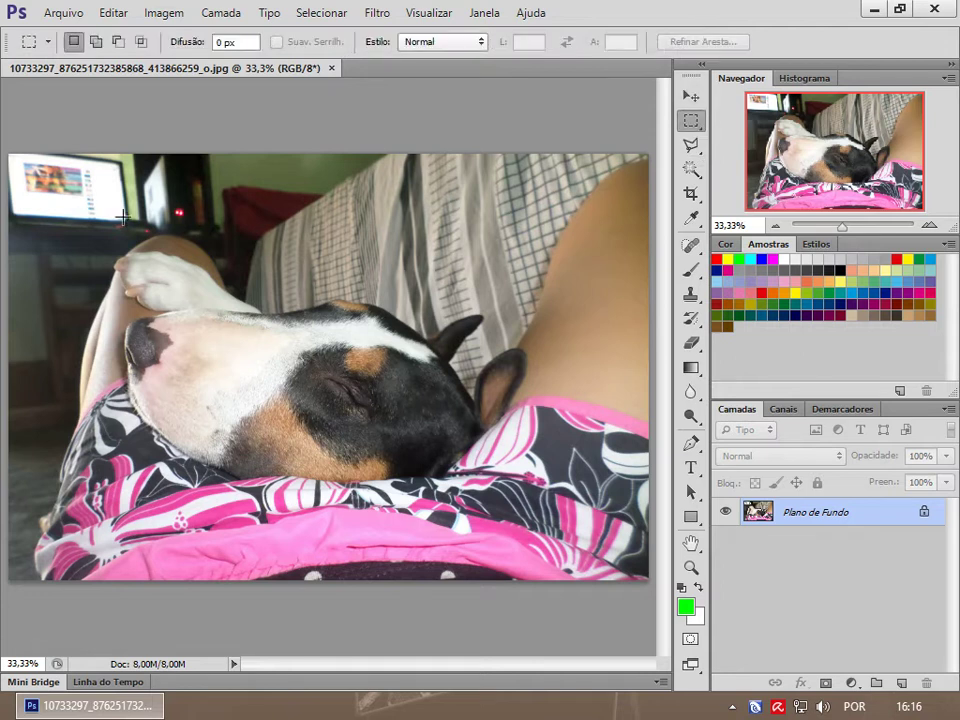
# - Marquee the laptop screen and copy it to new layer Camada 1 with Ctrl+J
pyautogui.moveTo(133, 227); pyautogui.dragTo(9, 155)
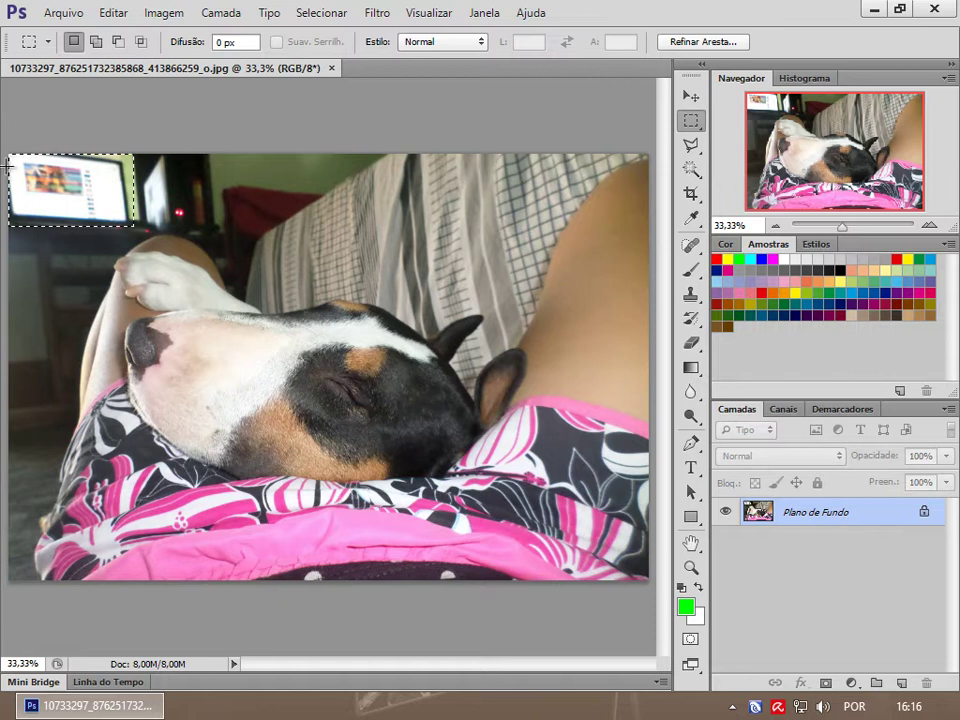
pyautogui.hotkey('ctrl', 'j')
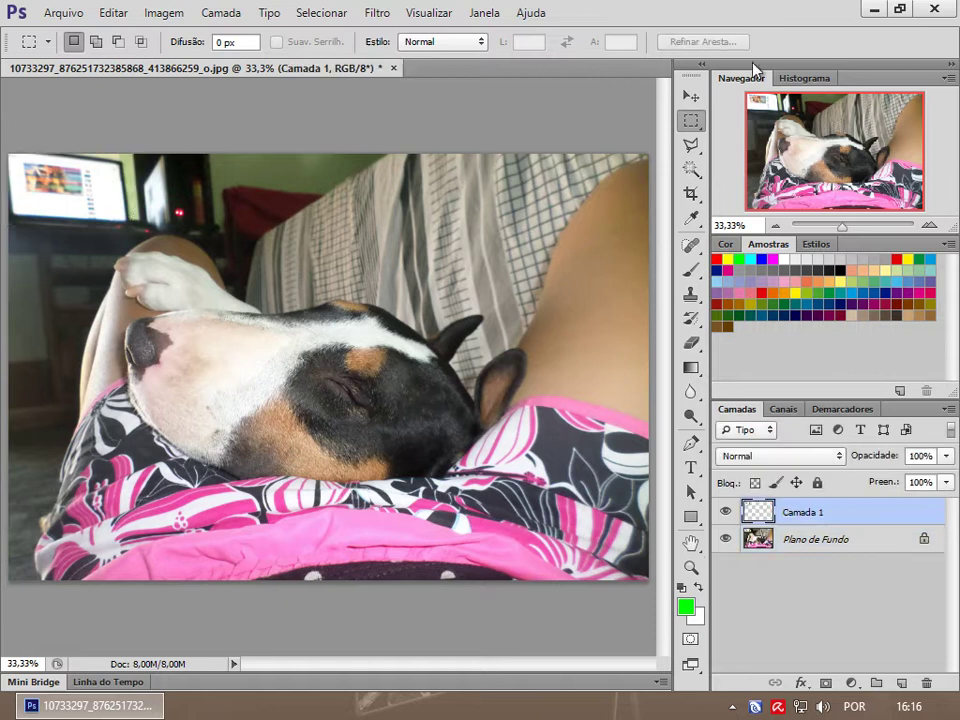
pyautogui.click(691, 96)
pyautogui.click(800, 540)
pyautogui.click(836, 513)
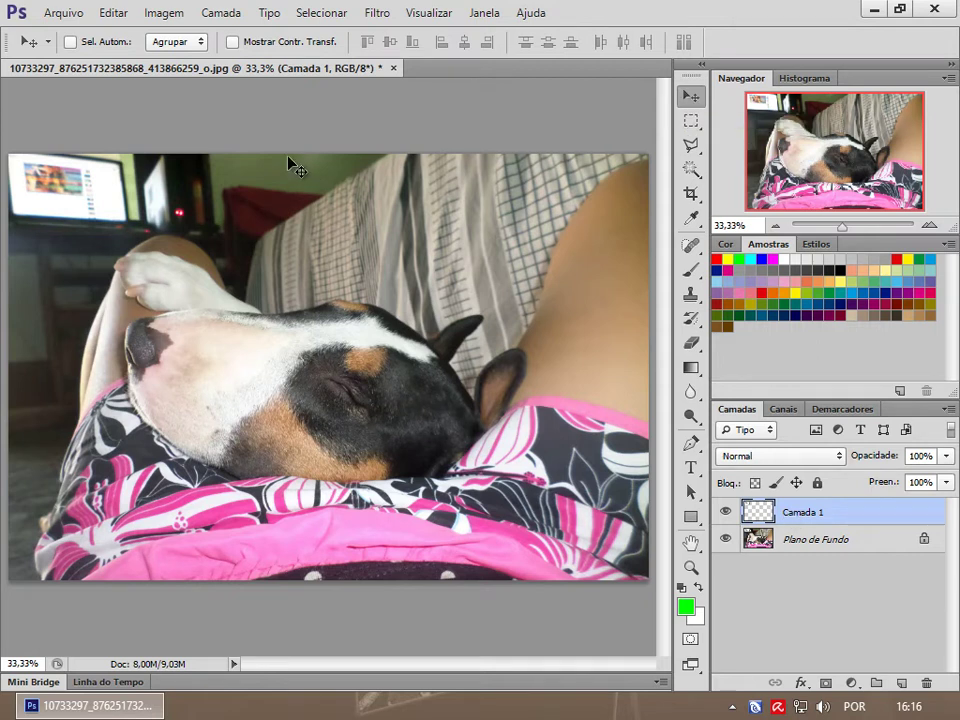
# - Move the Camada 1 laptop copy up beside the dog's ear
pyautogui.moveTo(147, 180)
pyautogui.mouseDown()
pyautogui.moveTo(476, 285)
pyautogui.moveTo(268, 240)
pyautogui.moveTo(345, 400)
pyautogui.moveTo(518, 362)
pyautogui.moveTo(231, 390)
pyautogui.moveTo(405, 512)
pyautogui.moveTo(318, 318)
pyautogui.moveTo(181, 332)
pyautogui.mouseUp()
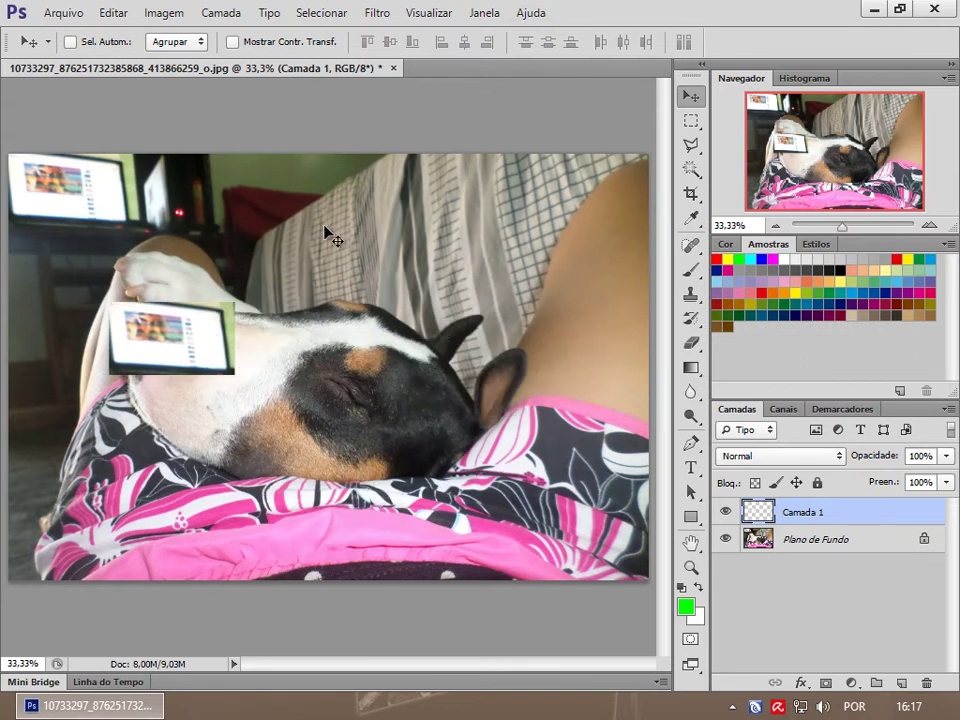
pyautogui.moveTo(230, 290); pyautogui.dragTo(515, 231)
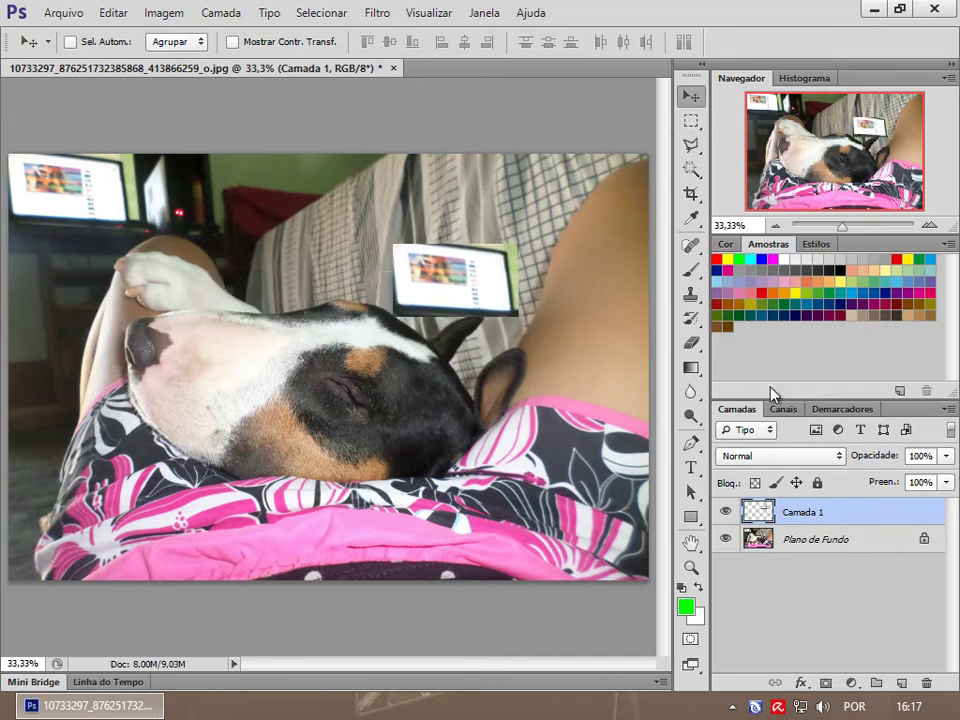
pyautogui.click(803, 537)
pyautogui.click(690, 120)
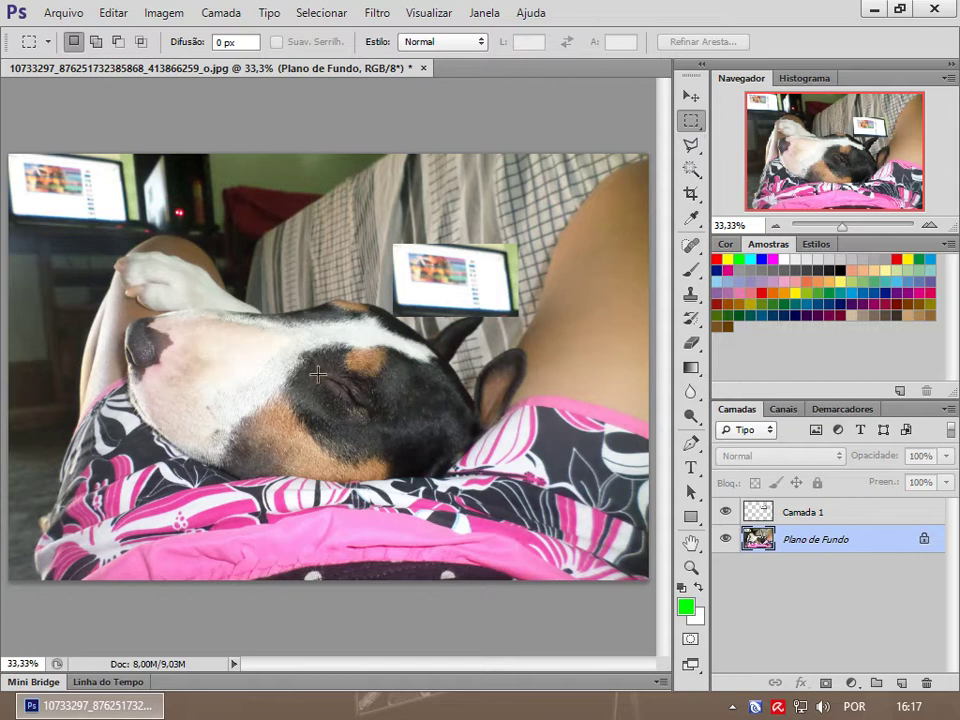
# - Copy the dog's nose to new layer Camada 2 and place it above the head
pyautogui.moveTo(168, 311); pyautogui.dragTo(108, 377)
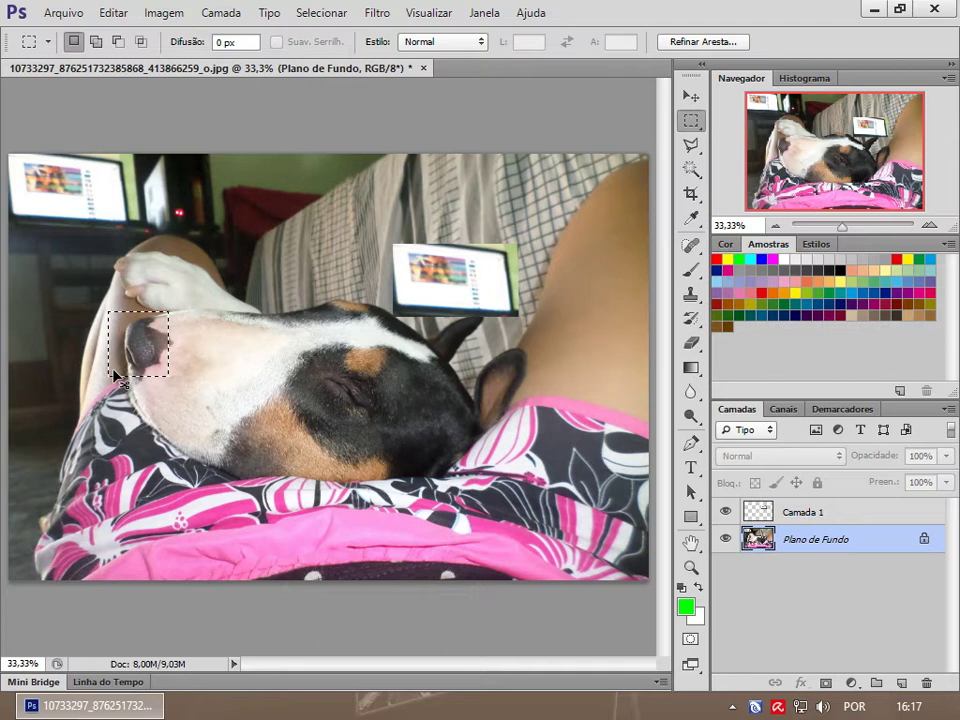
pyautogui.hotkey('ctrl', 'j')
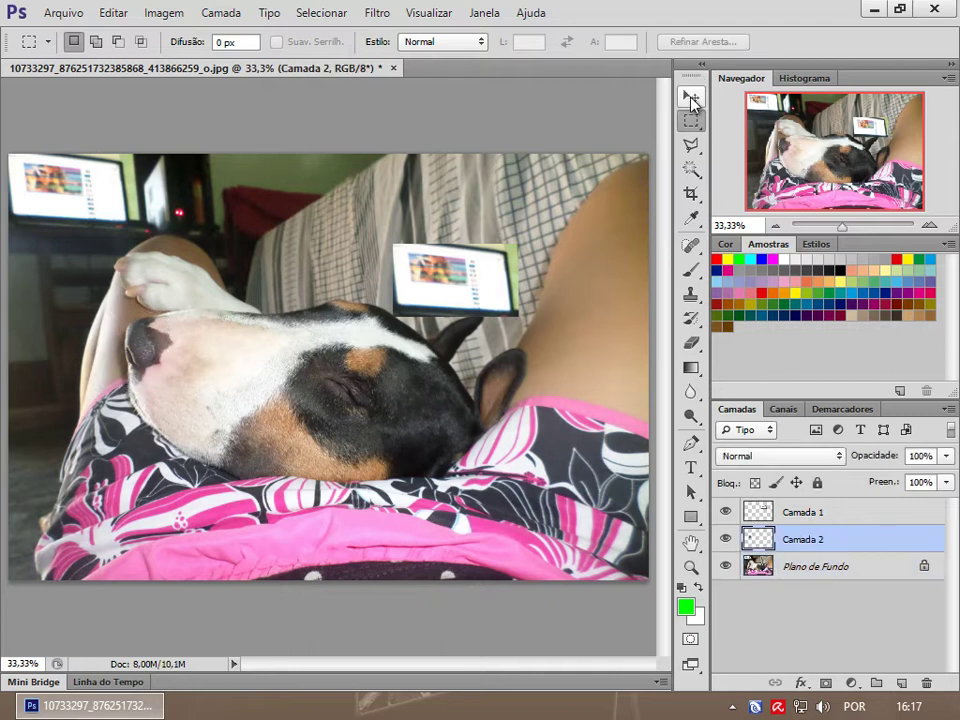
pyautogui.click(692, 98)
pyautogui.moveTo(150, 357)
pyautogui.mouseDown()
pyautogui.moveTo(320, 226)
pyautogui.moveTo(435, 408)
pyautogui.mouseUp()
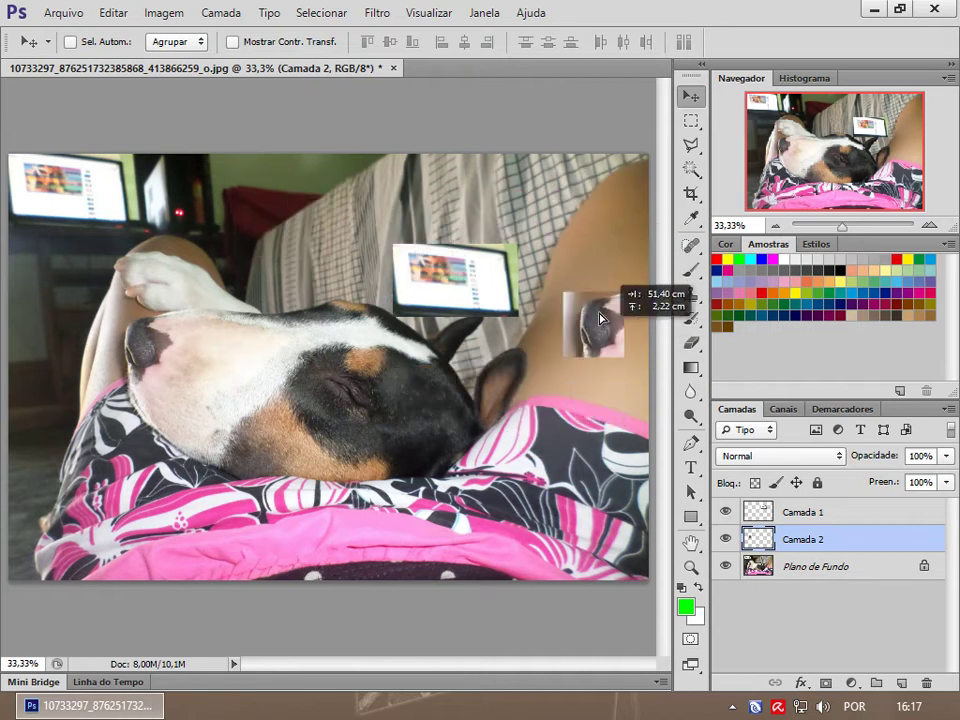
pyautogui.moveTo(435, 408); pyautogui.dragTo(311, 254)
pyautogui.moveTo(478, 300); pyautogui.dragTo(432, 281)
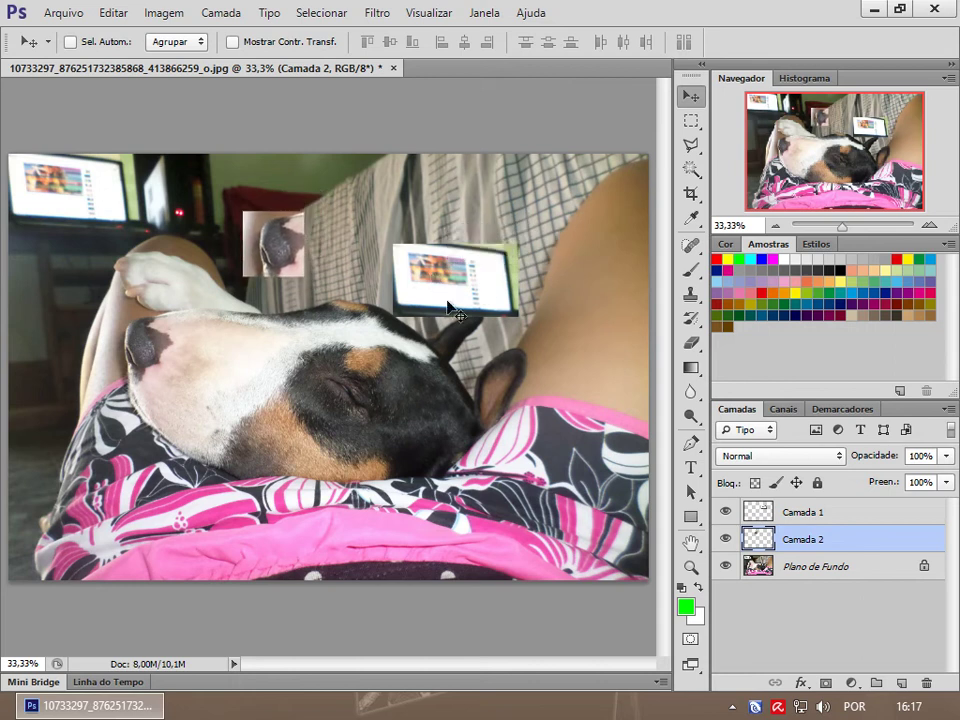
# - Shift the Camada 1 laptop copy slightly to the right
pyautogui.click(853, 521)
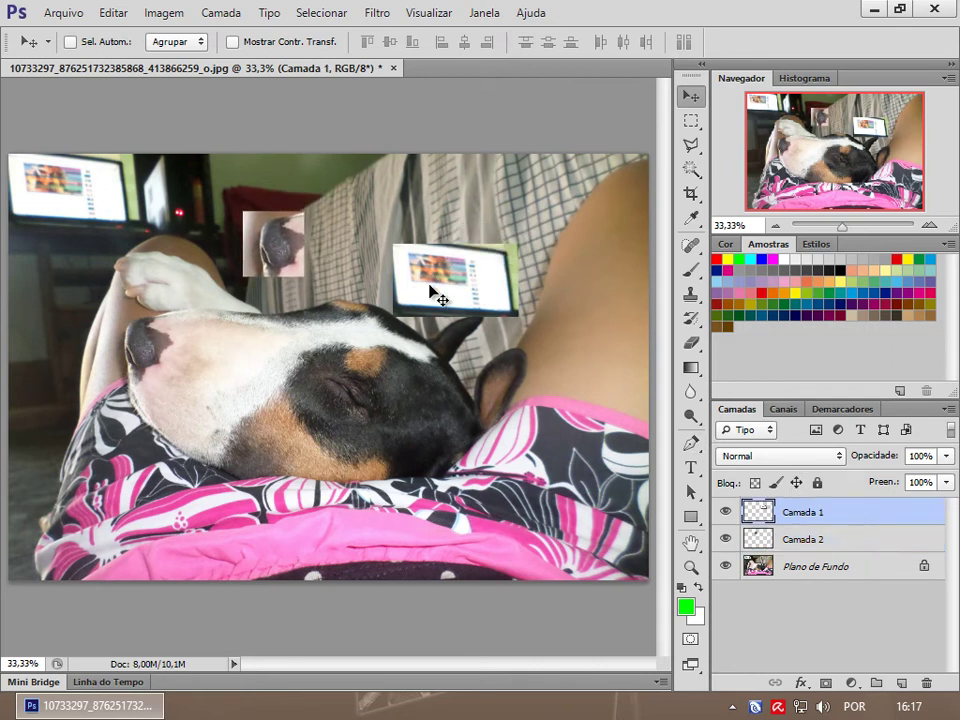
pyautogui.moveTo(450, 283); pyautogui.dragTo(483, 280)
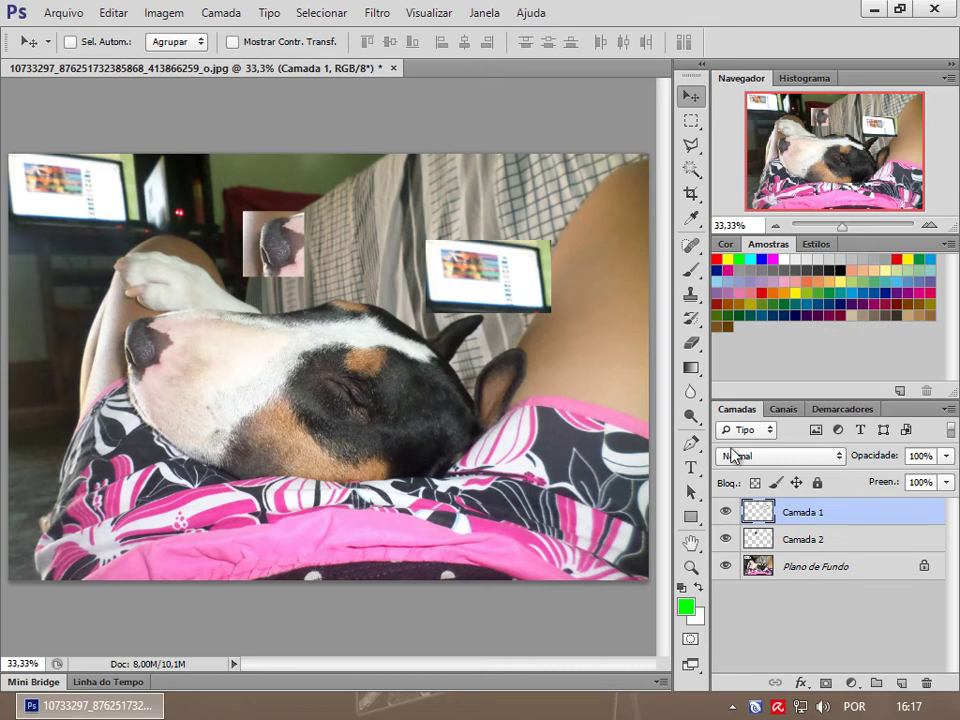
pyautogui.click(828, 539)
pyautogui.click(844, 512)
# - Rename layer Camada 2 to 'nariz' and Camada 1 to 'tela'
pyautogui.click(833, 535)
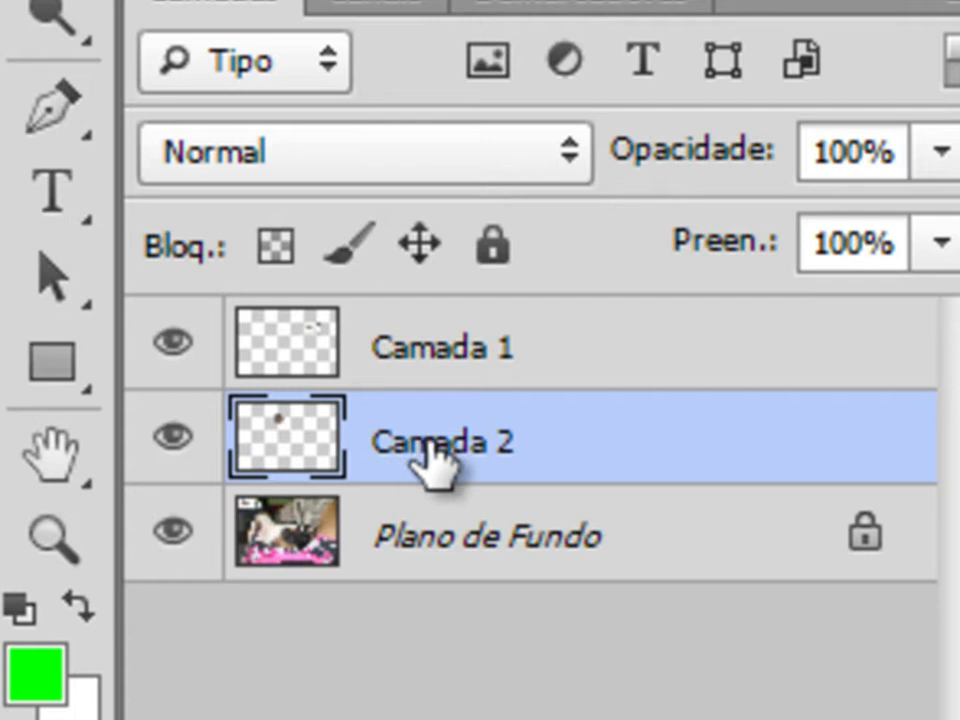
pyautogui.doubleClick(481, 459)
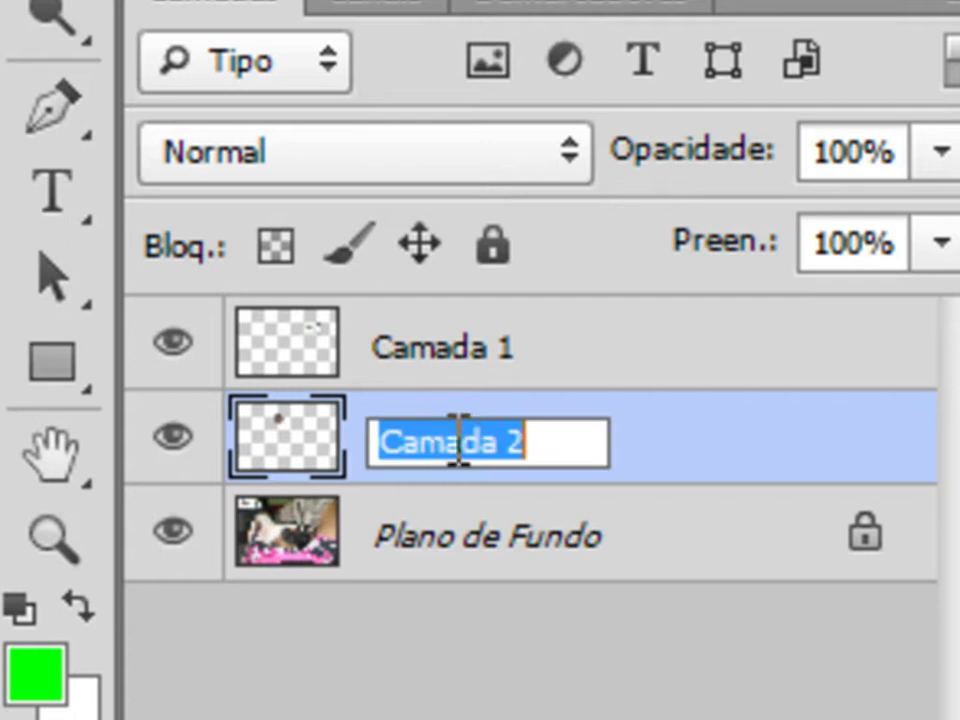
pyautogui.write('nariz')
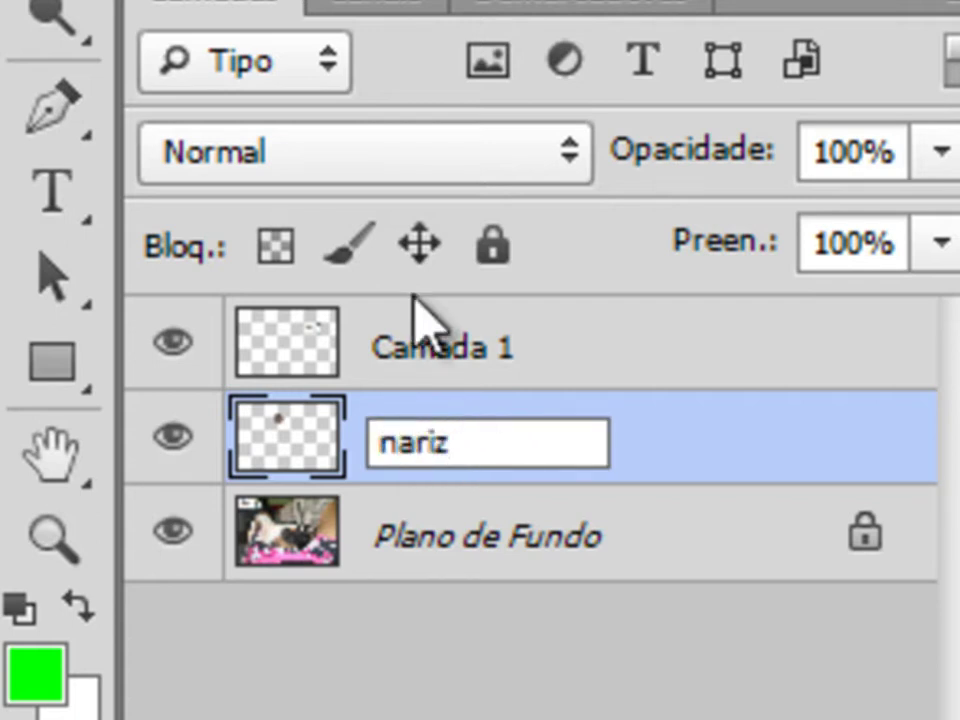
pyautogui.doubleClick(446, 349)
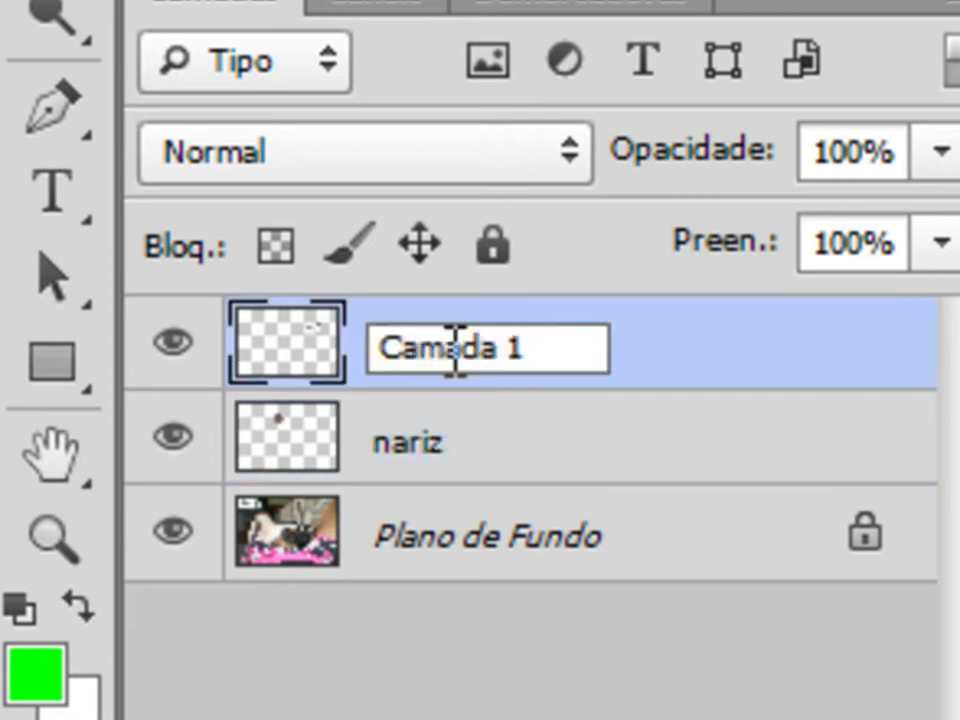
pyautogui.write('tela')
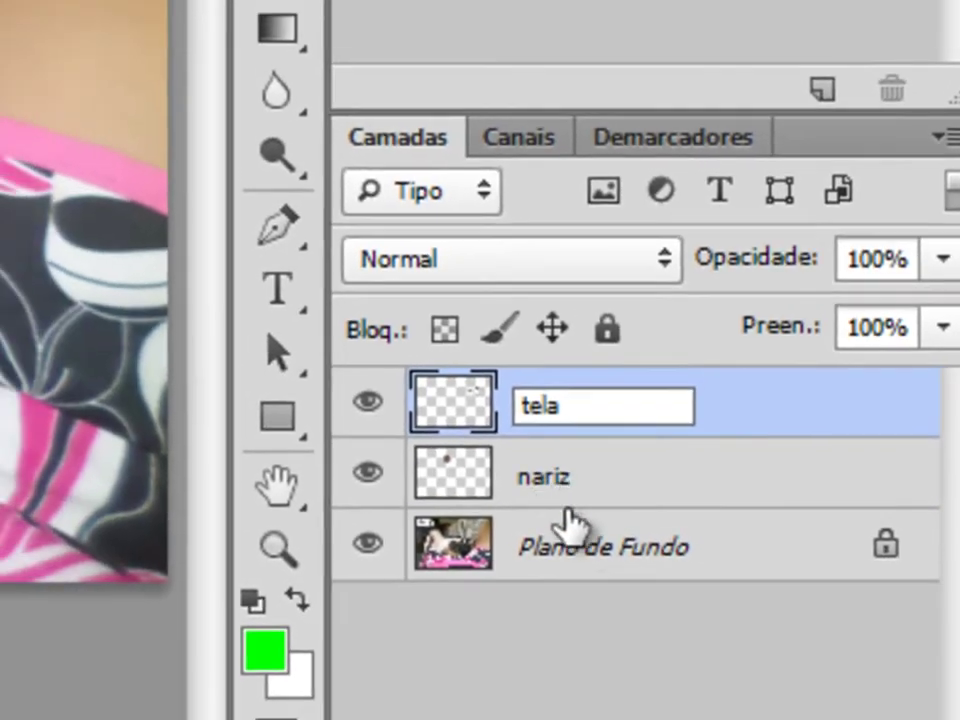
pyautogui.press('Return')
pyautogui.click(650, 558)
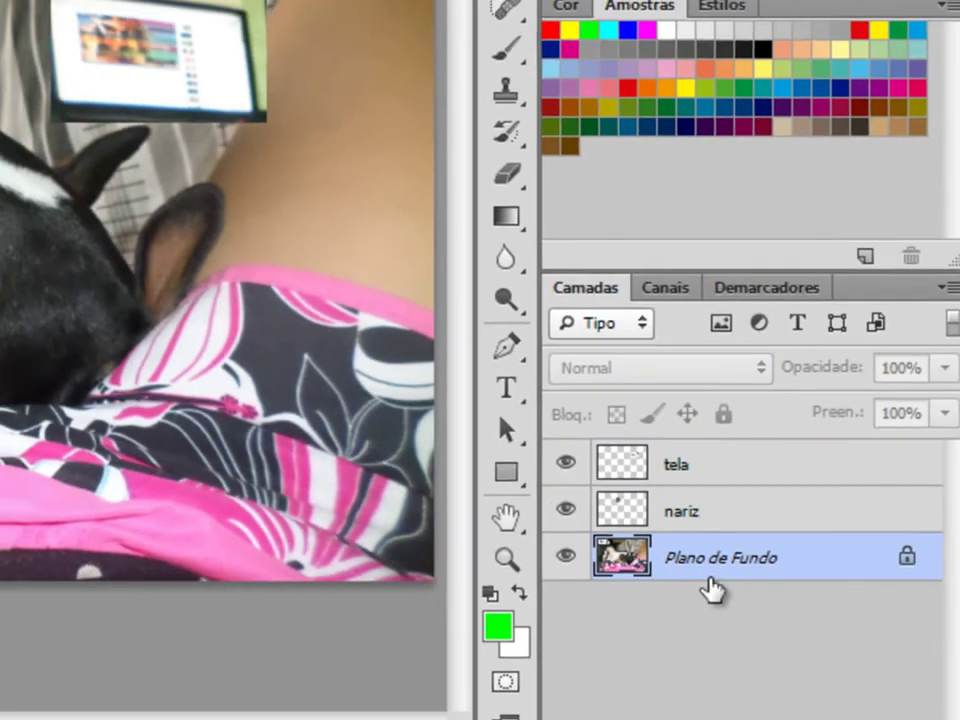
# - Nudge the tela cut-out right and the nariz cut-out up and right
pyautogui.click(776, 505)
pyautogui.moveTo(492, 290); pyautogui.dragTo(519, 302)
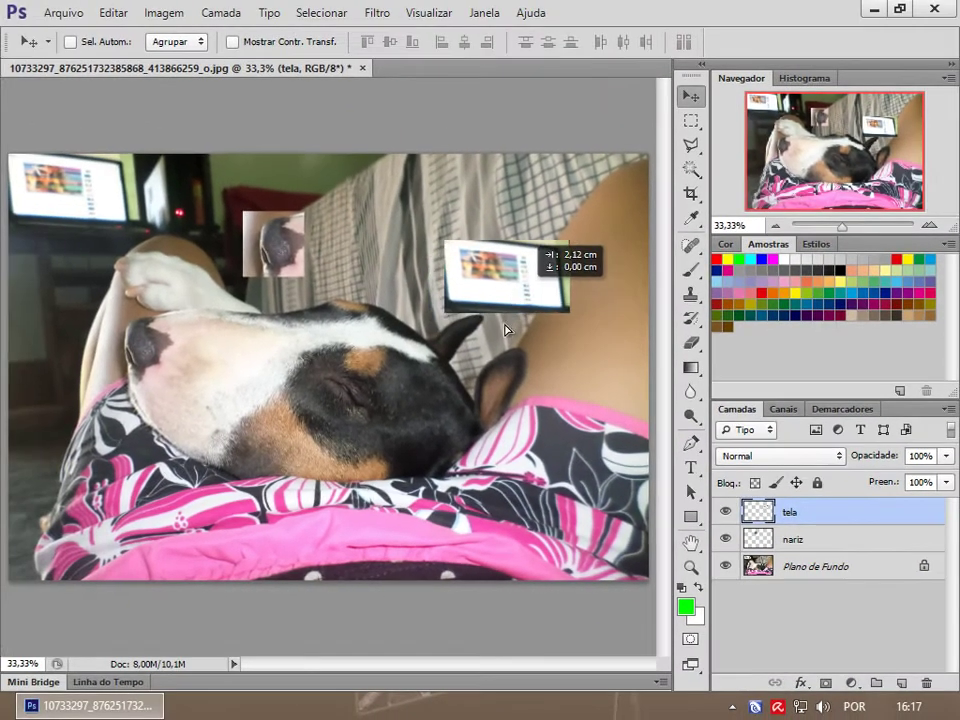
pyautogui.click(800, 538)
pyautogui.moveTo(325, 268); pyautogui.dragTo(409, 244)
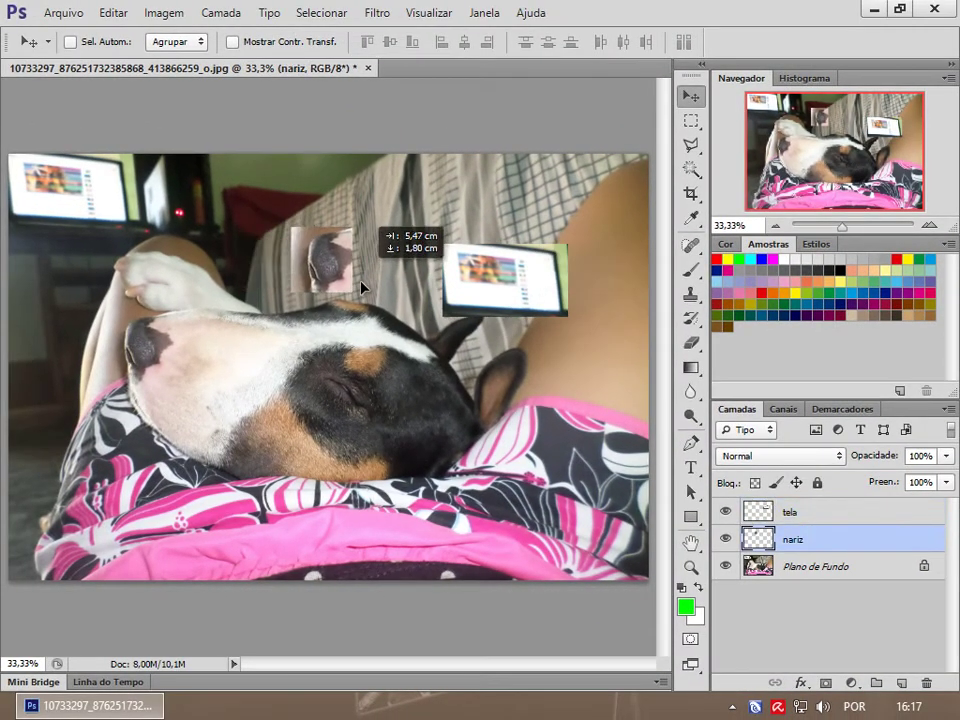
pyautogui.click(812, 512)
pyautogui.click(801, 542)
pyautogui.click(808, 540)
pyautogui.click(810, 518)
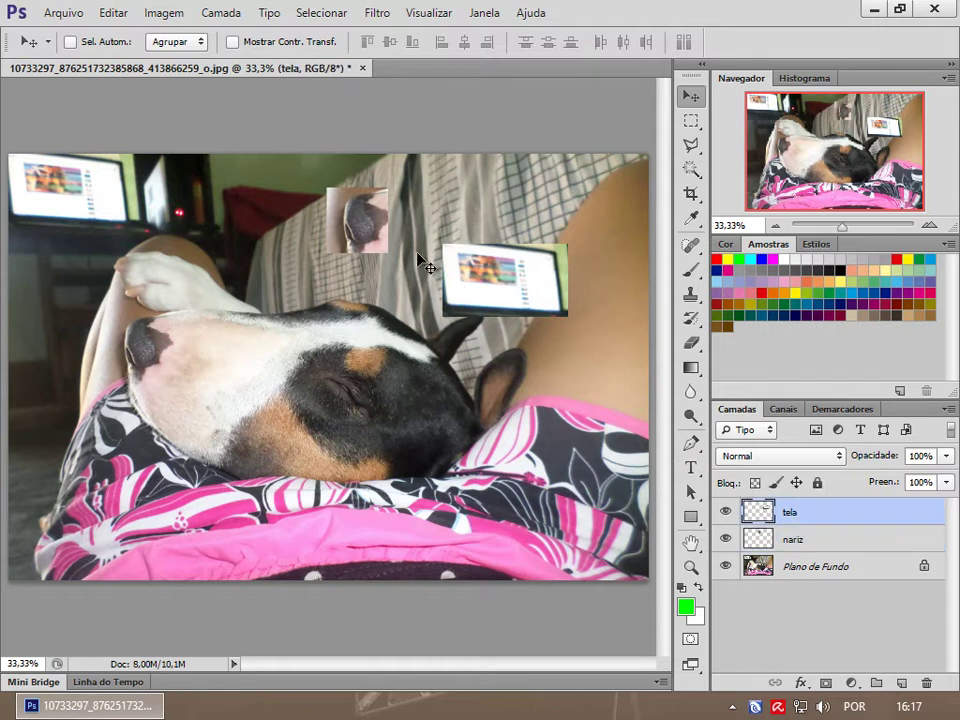
# - Place the screen cut-out beside the dog's ear and shift the nose cut-out left
pyautogui.moveTo(363, 222); pyautogui.dragTo(422, 310)
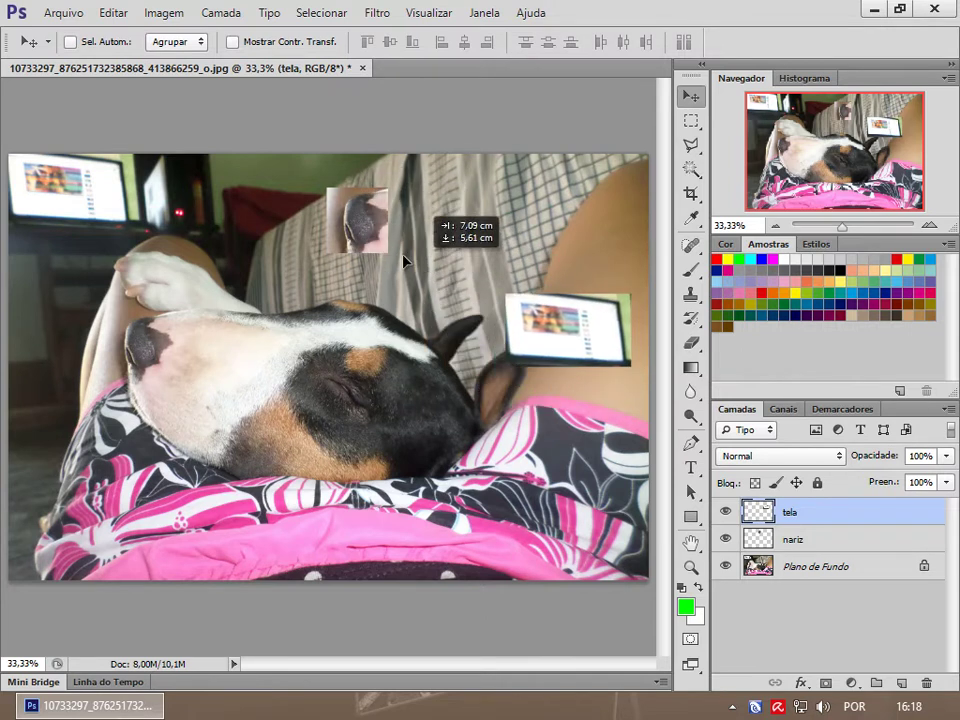
pyautogui.moveTo(422, 310); pyautogui.dragTo(403, 257)
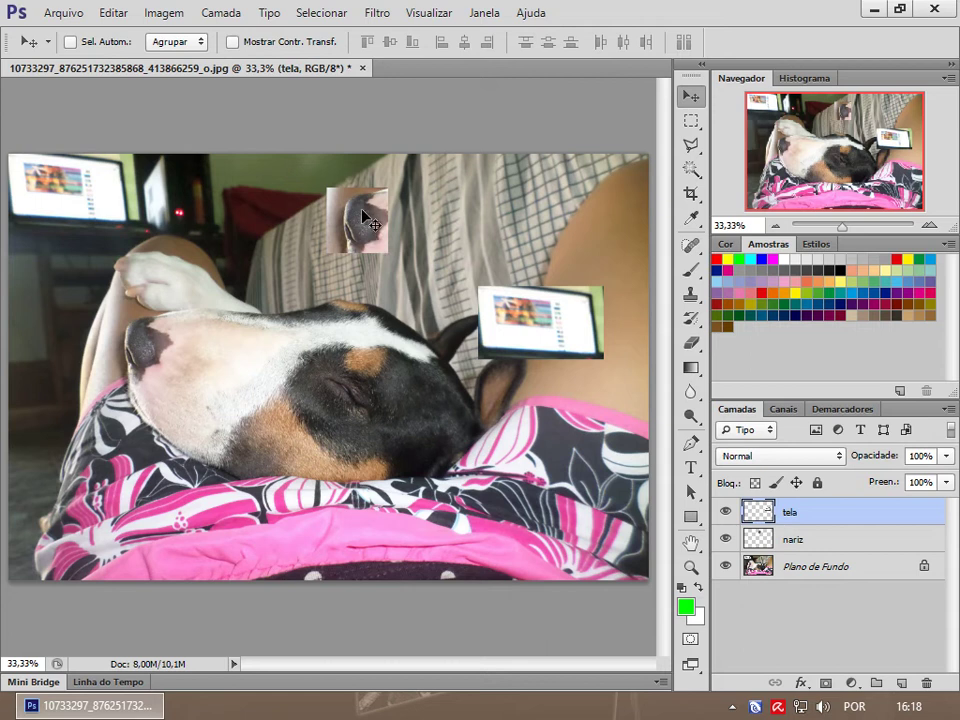
pyautogui.rightClick(362, 214)
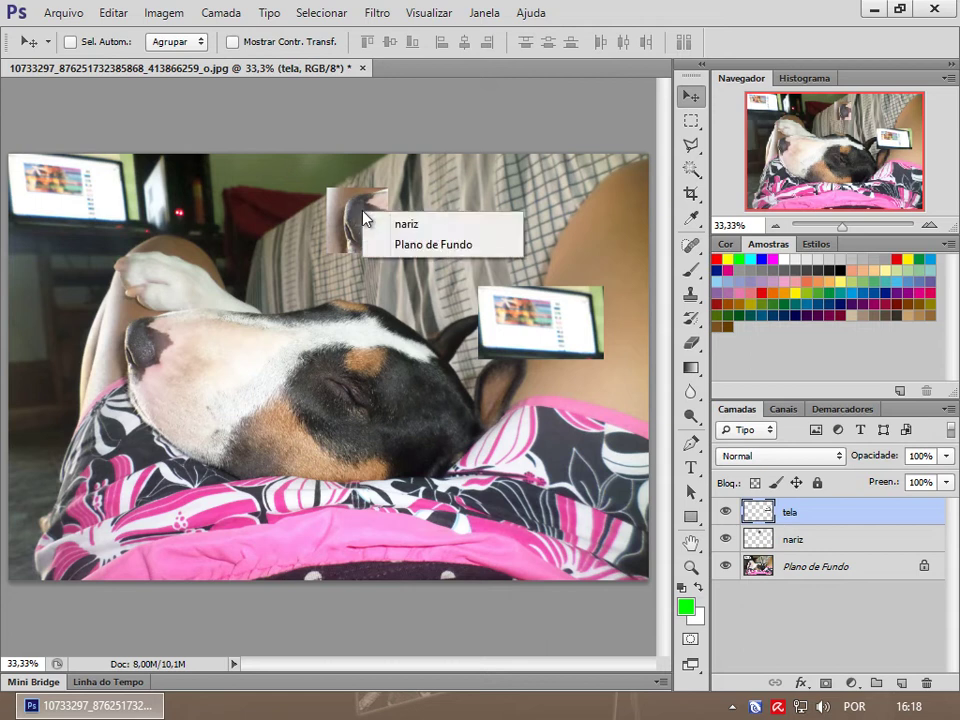
pyautogui.click(443, 226)
pyautogui.moveTo(371, 230); pyautogui.dragTo(309, 232)
pyautogui.rightClick(530, 322)
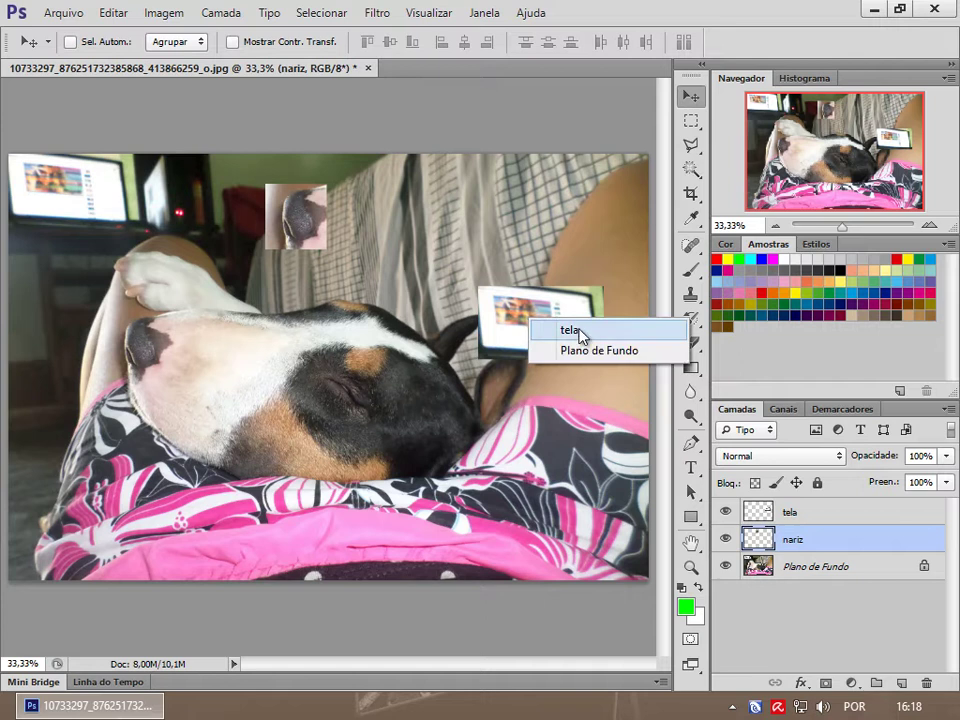
pyautogui.click(585, 350)
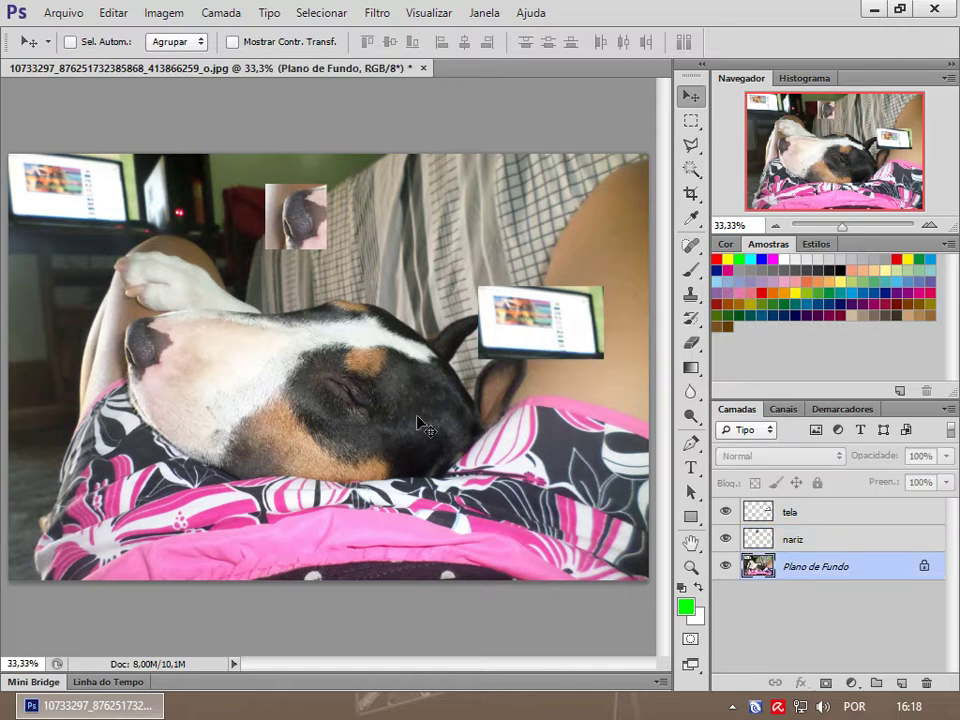
# - Picking layers by right-click, move the screen cut-out up-left and the nose cut-out down-left
pyautogui.rightClick(489, 294)
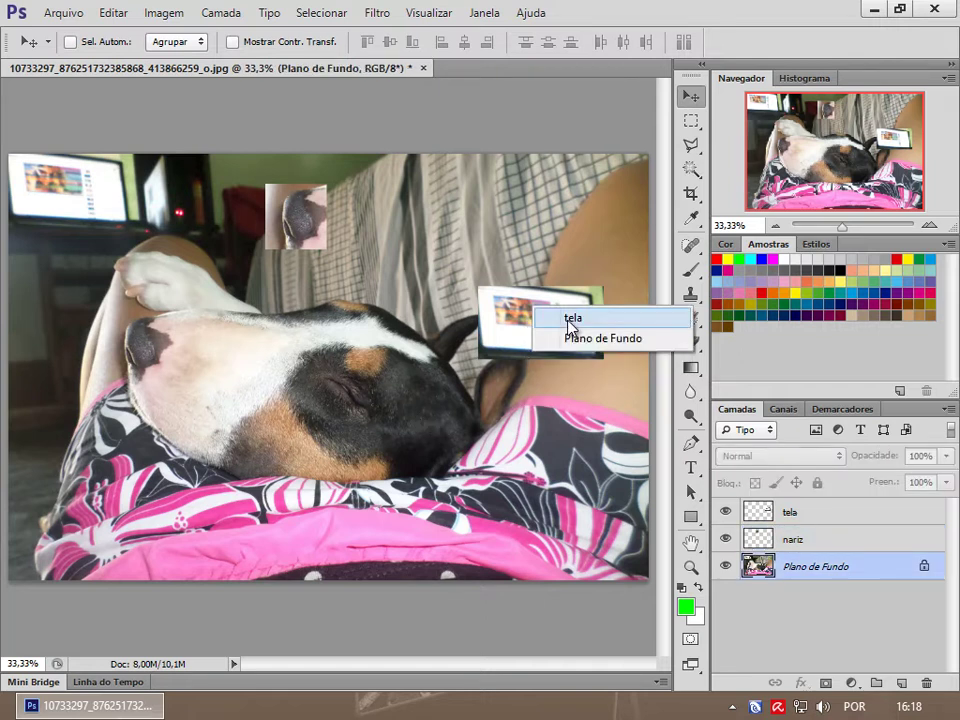
pyautogui.click(568, 322)
pyautogui.moveTo(572, 328); pyautogui.dragTo(522, 308)
pyautogui.rightClick(305, 213)
pyautogui.click(335, 217)
pyautogui.moveTo(336, 223)
pyautogui.mouseDown()
pyautogui.moveTo(343, 390)
pyautogui.moveTo(254, 252)
pyautogui.moveTo(294, 237)
pyautogui.mouseUp()
pyautogui.rightClick(318, 338)
pyautogui.click(368, 338)
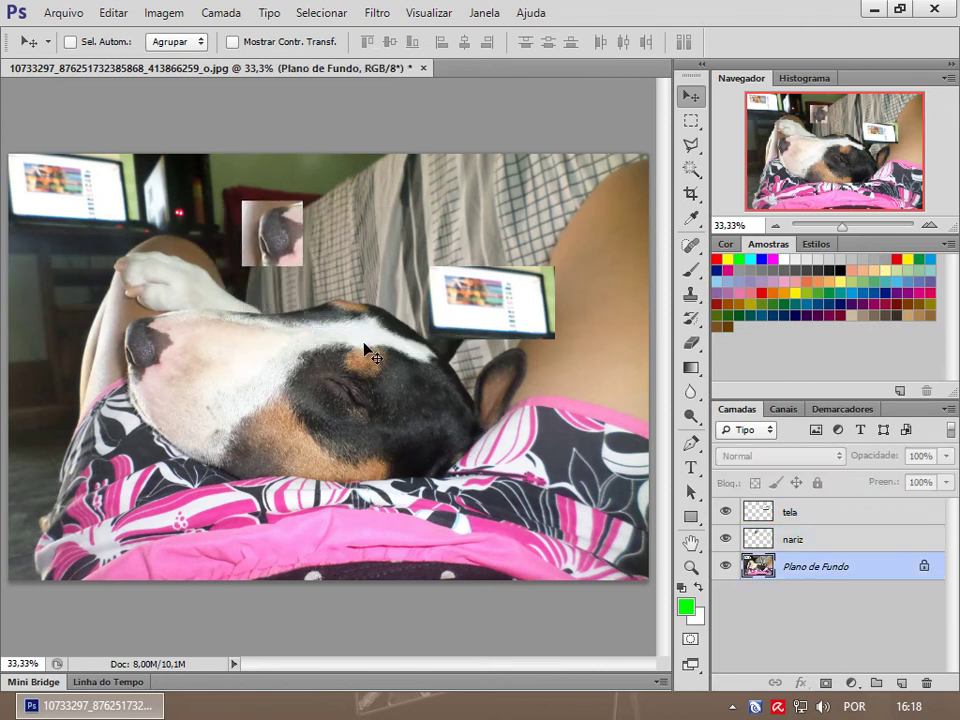
pyautogui.hotkey('ctrl', 'u')
pyautogui.moveTo(596, 300); pyautogui.dragTo(504, 300)
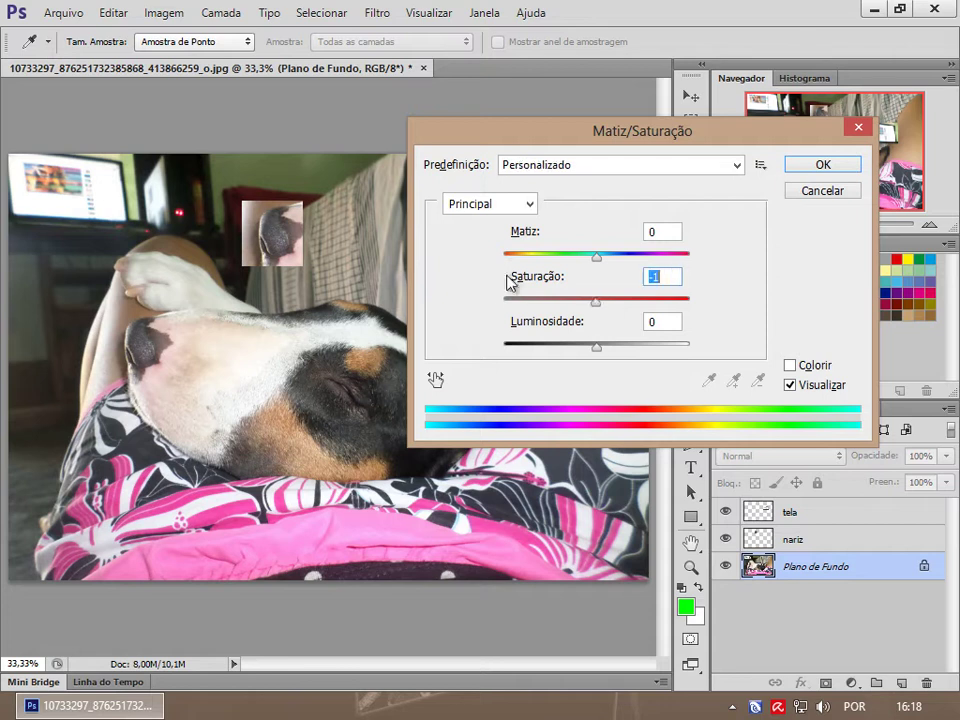
pyautogui.click(823, 164)
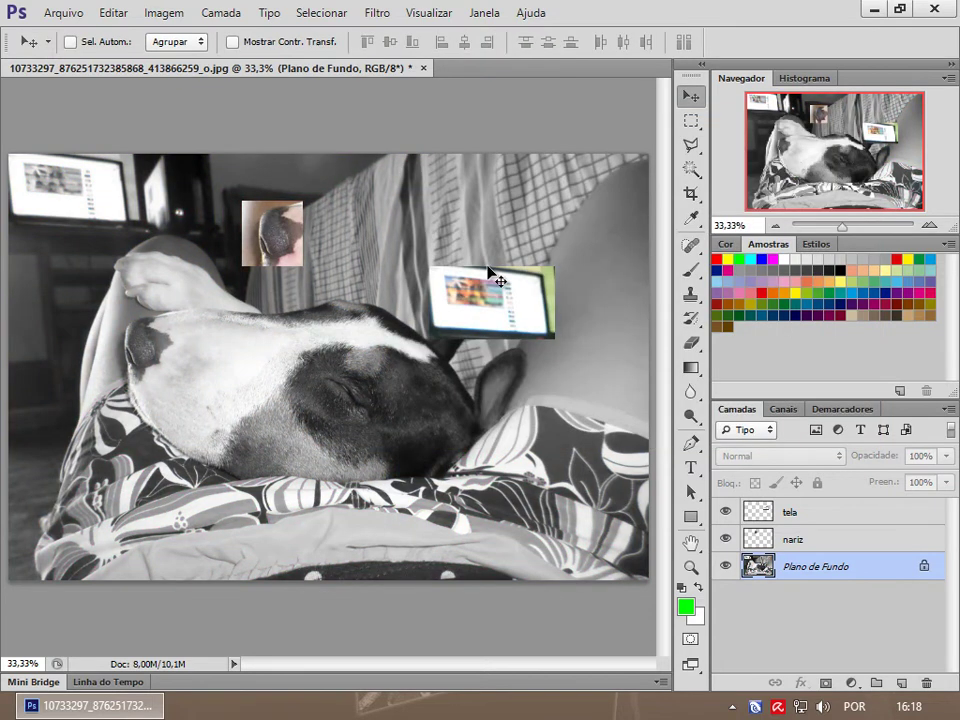
pyautogui.rightClick(486, 293)
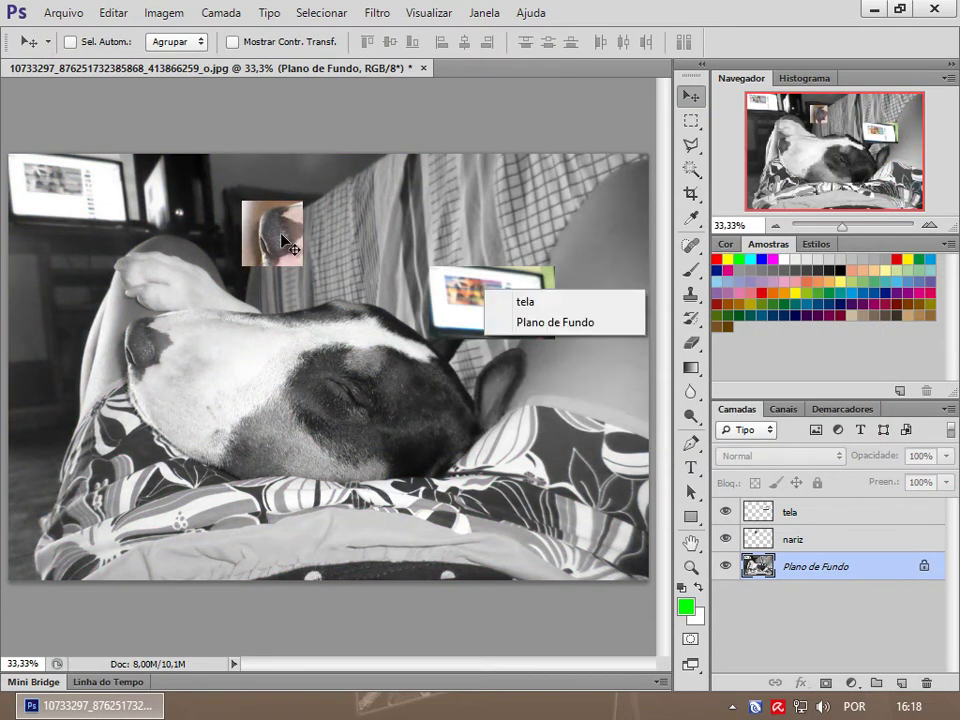
pyautogui.rightClick(282, 240)
pyautogui.click(337, 252)
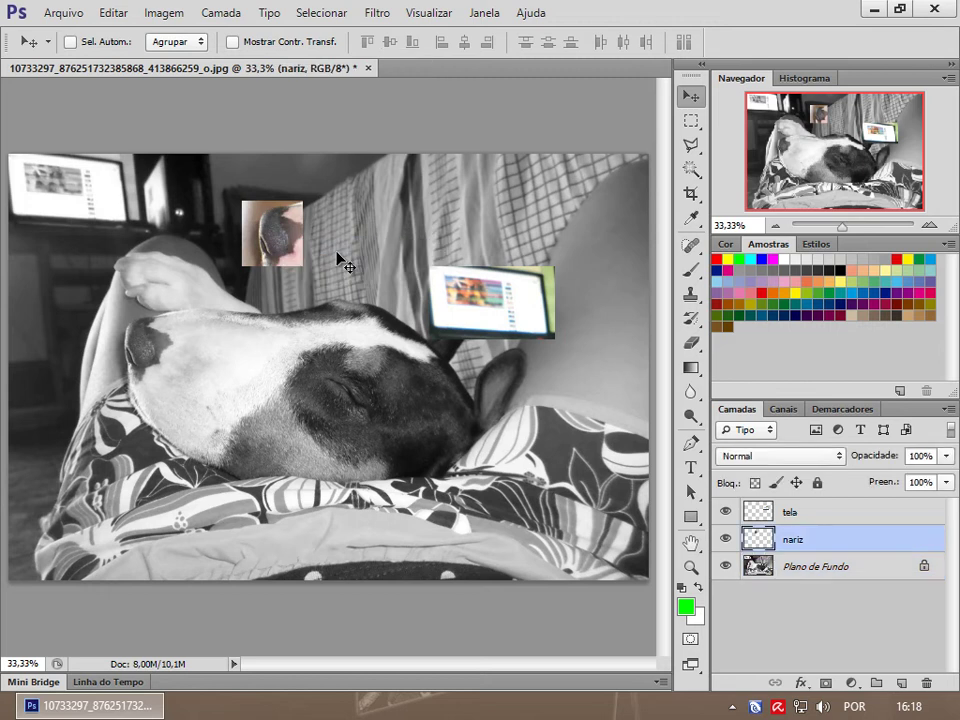
pyautogui.hotkey('ctrl', 'u')
pyautogui.moveTo(597, 260)
pyautogui.mouseDown()
pyautogui.moveTo(660, 260)
pyautogui.moveTo(523, 256)
pyautogui.mouseUp()
pyautogui.moveTo(597, 301); pyautogui.dragTo(683, 301)
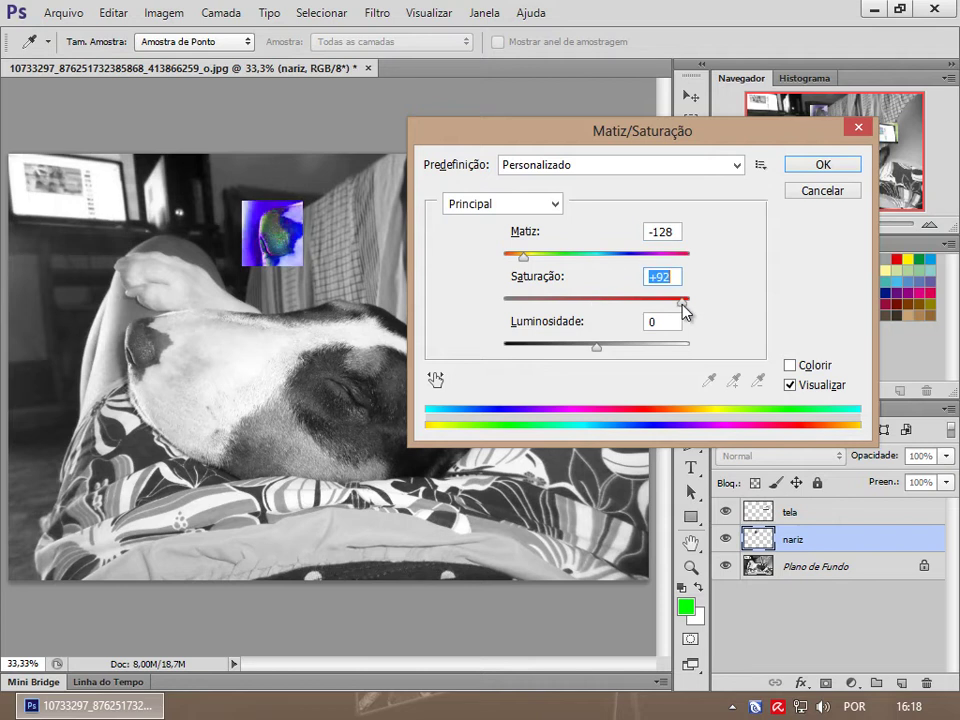
pyautogui.click(810, 170)
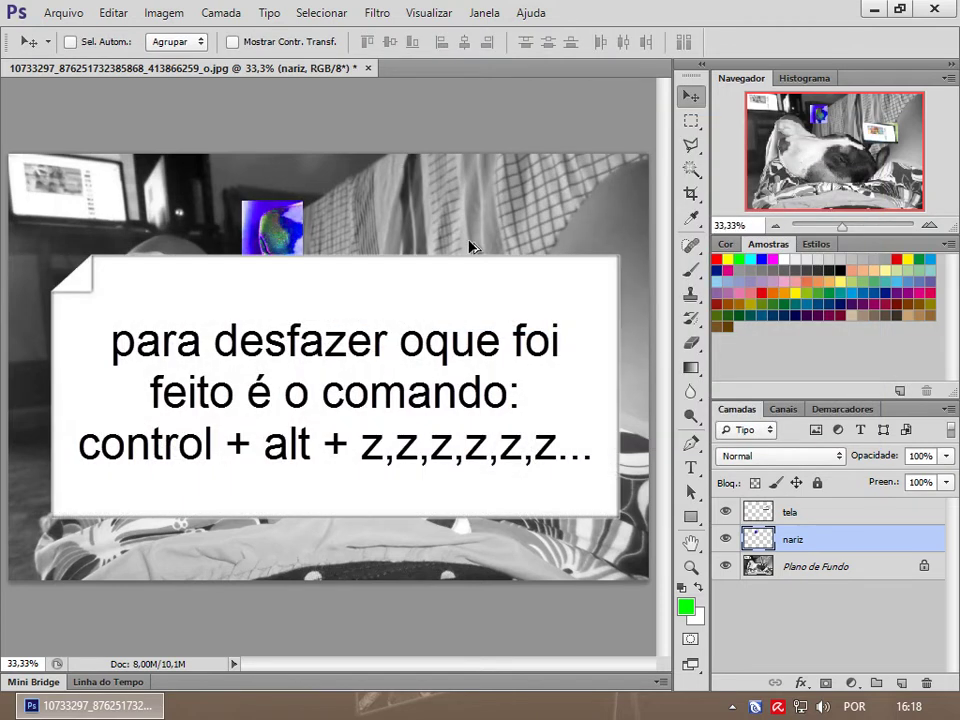
pyautogui.hotkey('ctrl', 'alt', 'z')
pyautogui.hotkey('ctrl', 'alt', 'z')
pyautogui.hotkey('ctrl', 'alt', 'z')
pyautogui.hotkey('ctrl', 'alt', 'z')
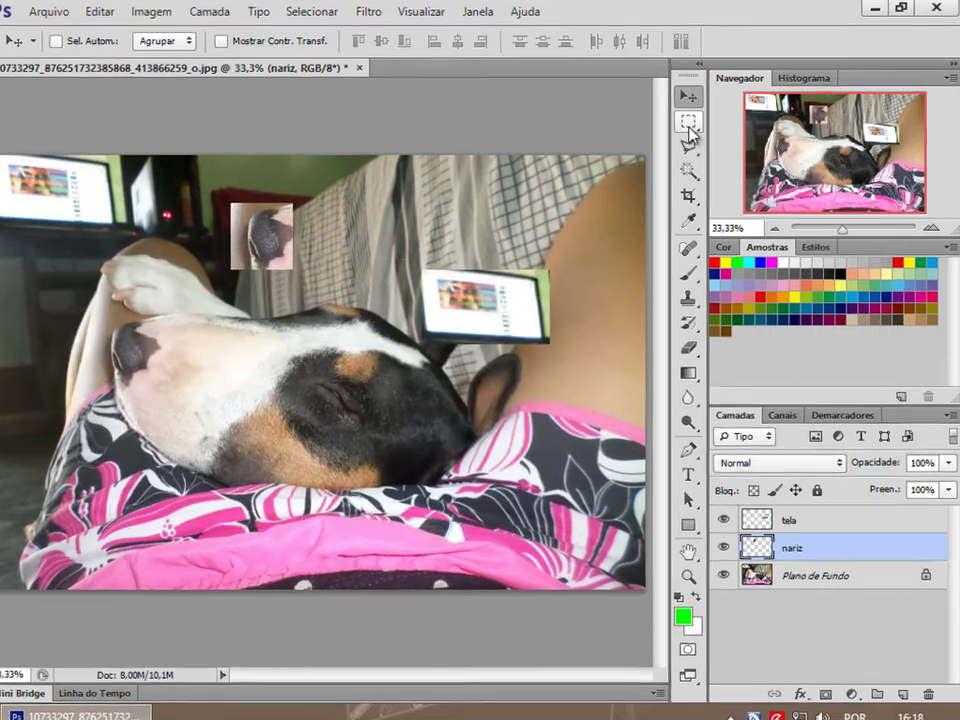
# - On Plano de Fundo, draw a rectangular marquee covering the dog's head and snout
pyautogui.click(691, 126)
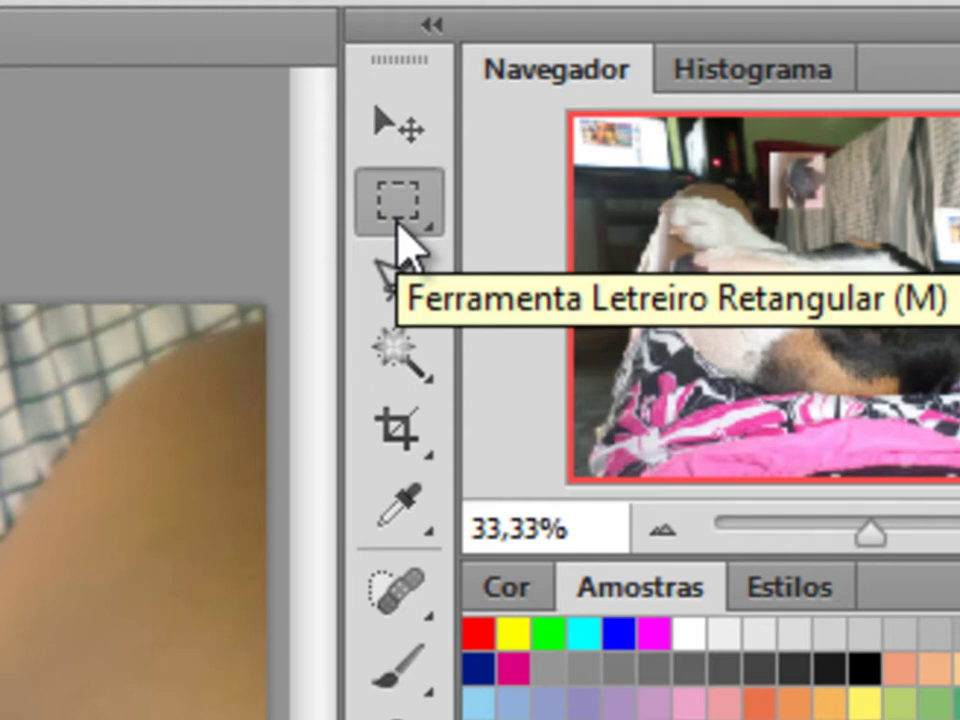
pyautogui.click(420, 130)
pyautogui.click(405, 217)
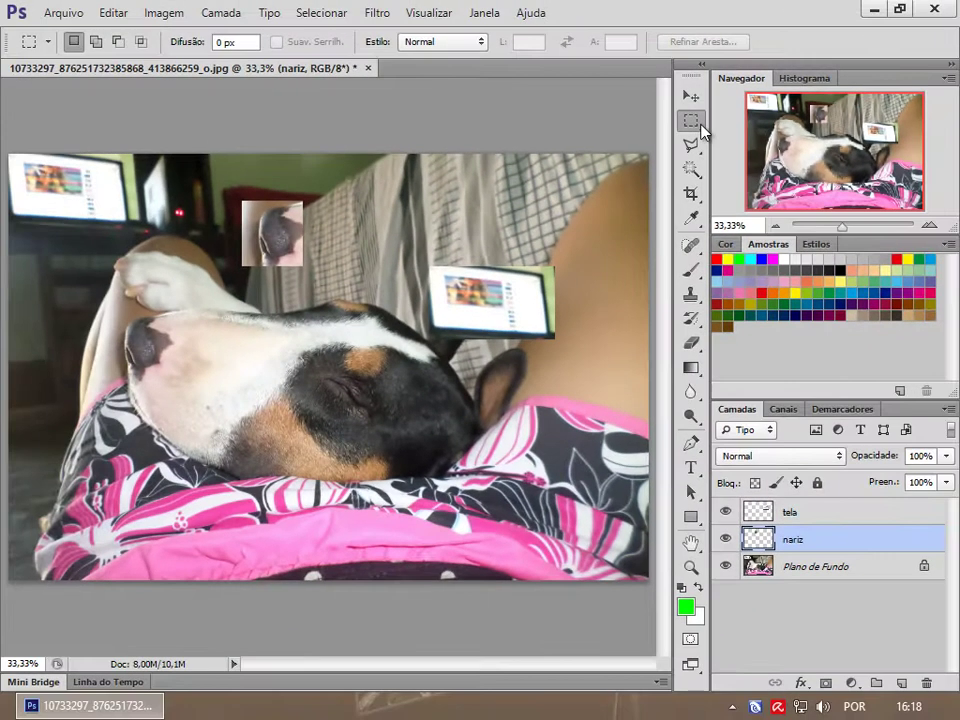
pyautogui.click(822, 570)
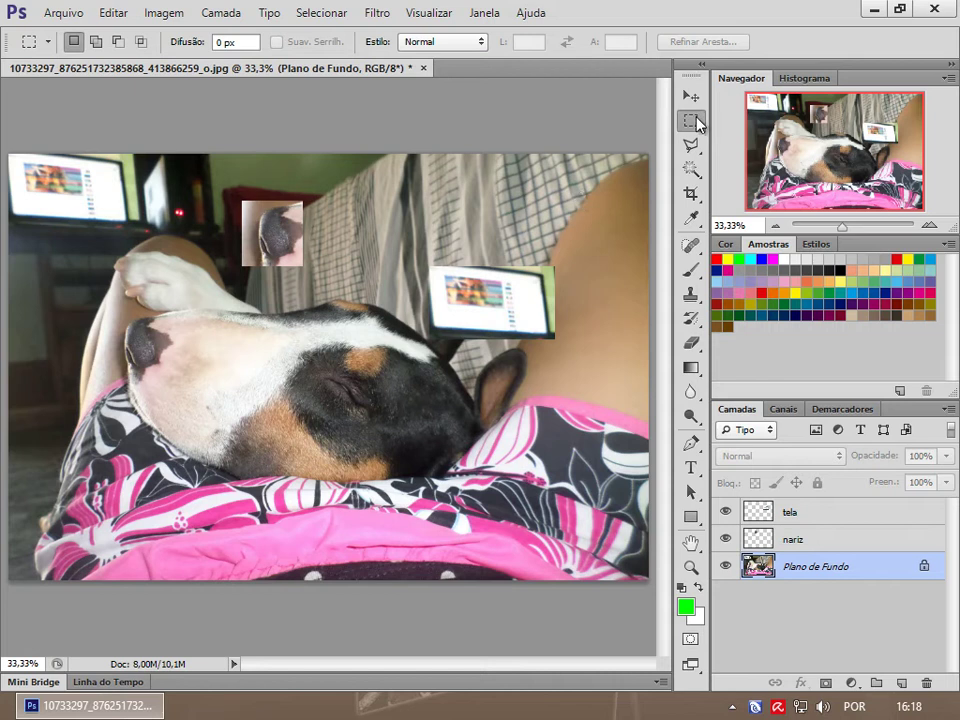
pyautogui.moveTo(111, 295); pyautogui.dragTo(388, 481)
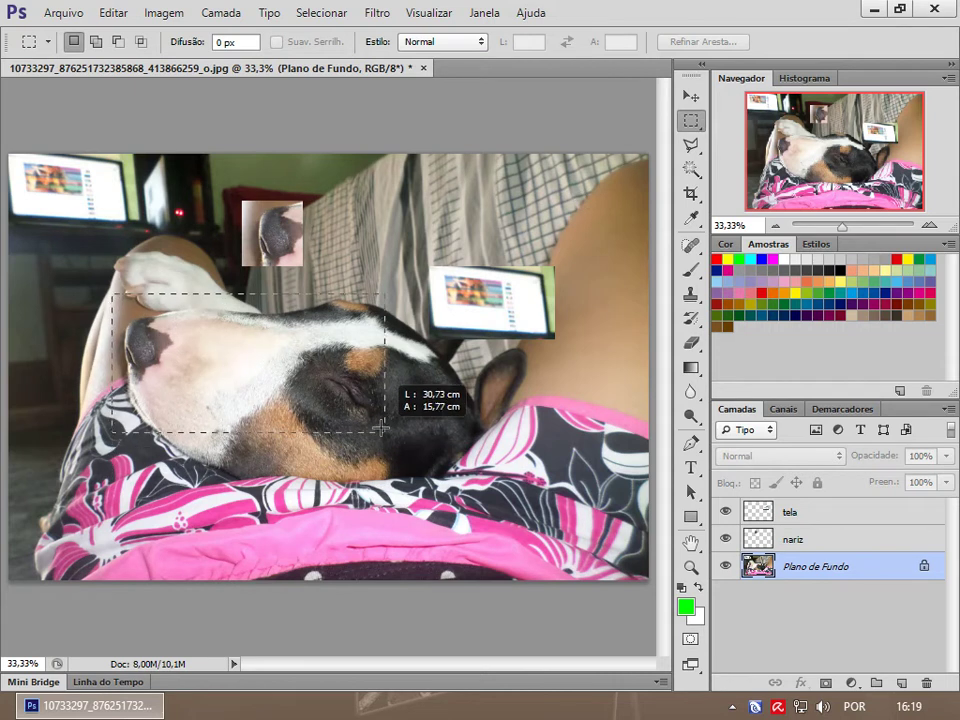
pyautogui.moveTo(388, 481)
pyautogui.mouseDown()
pyautogui.moveTo(404, 512)
pyautogui.moveTo(411, 487)
pyautogui.mouseUp()
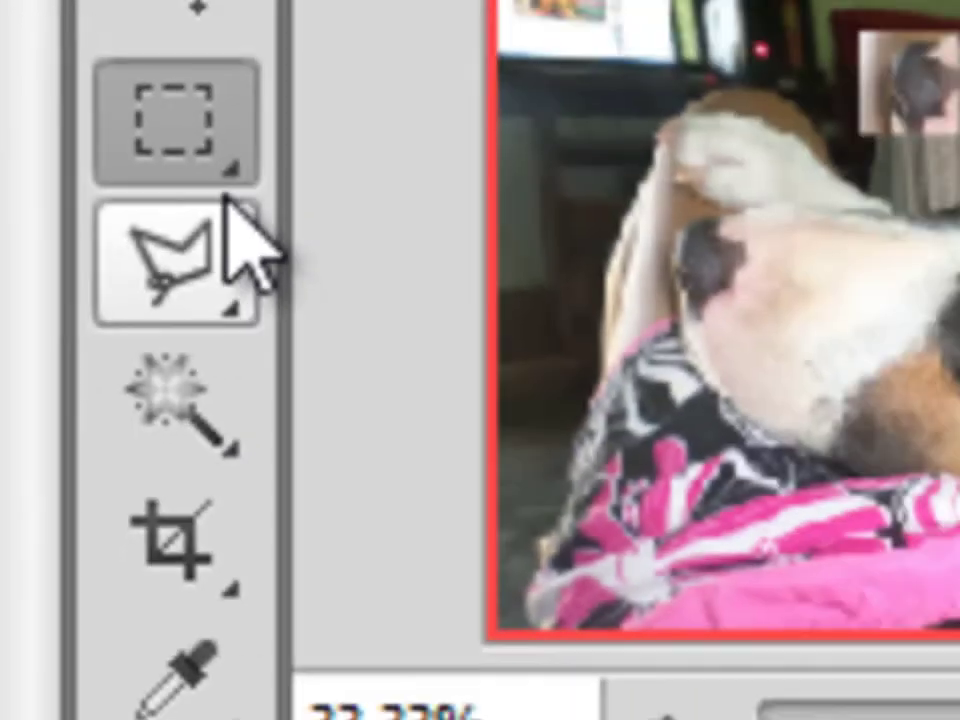
# - Browse the marquee tool flyout and switch to the Elliptical Marquee tool
pyautogui.rightClick(108, 262)
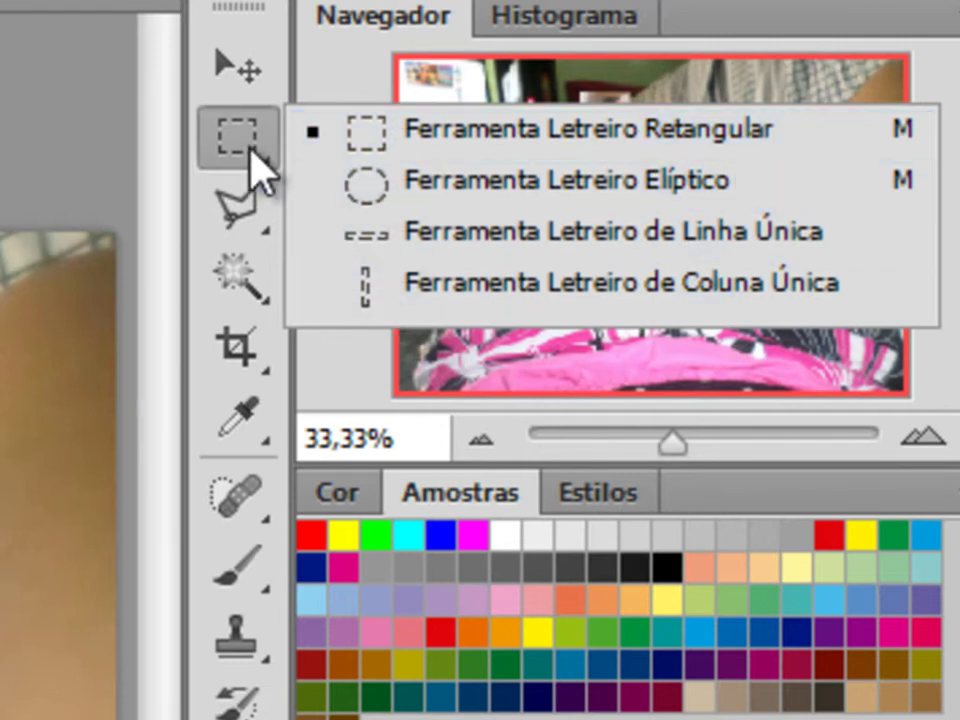
pyautogui.click(252, 153)
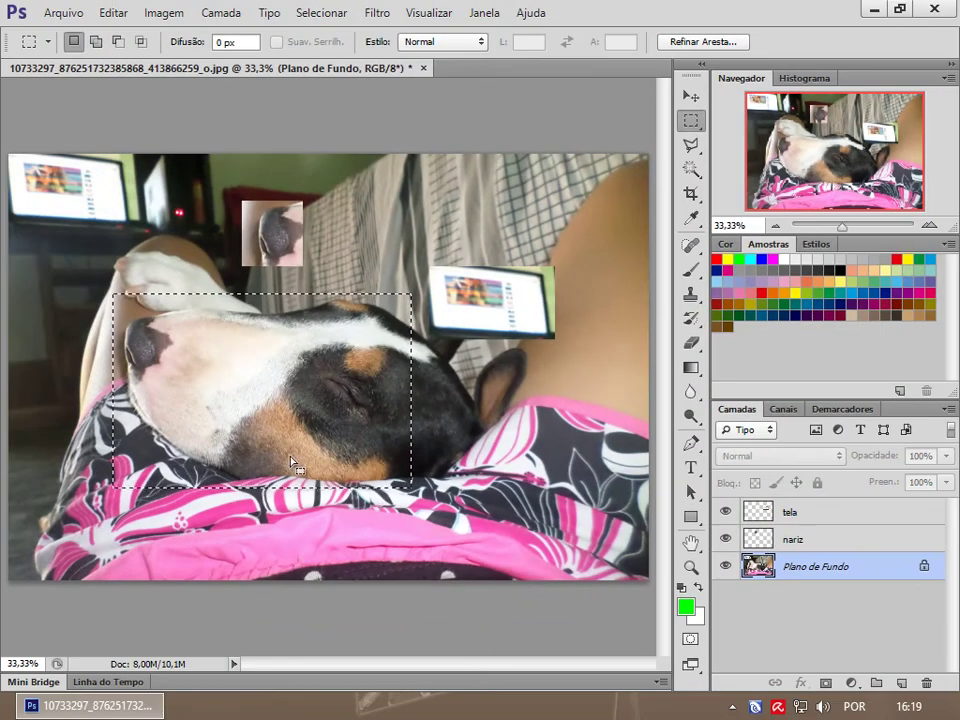
pyautogui.click(690, 120)
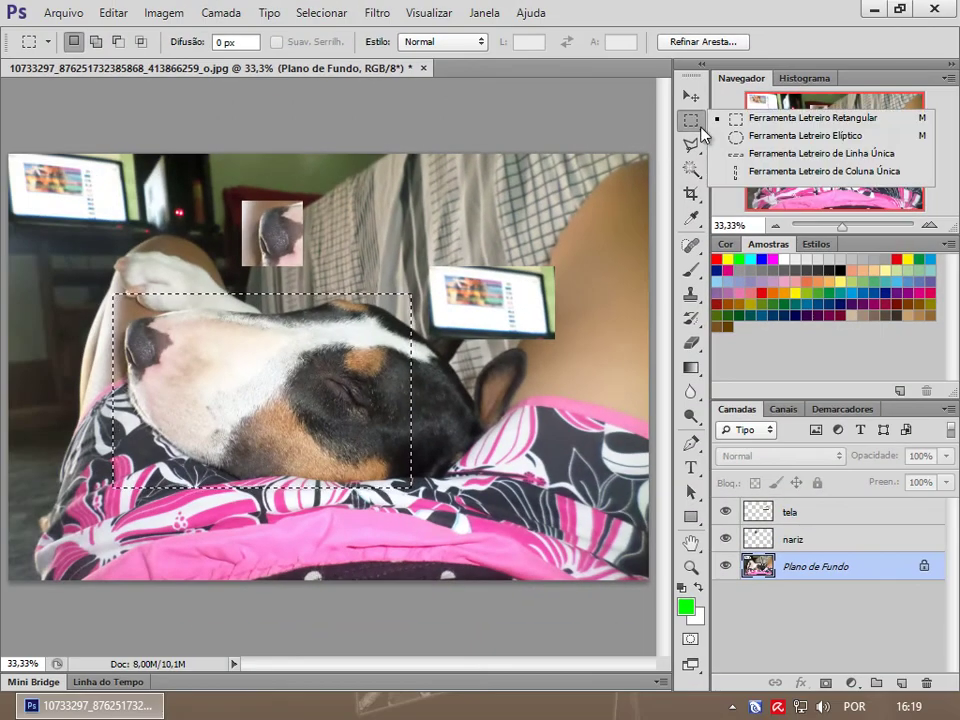
pyautogui.click(754, 138)
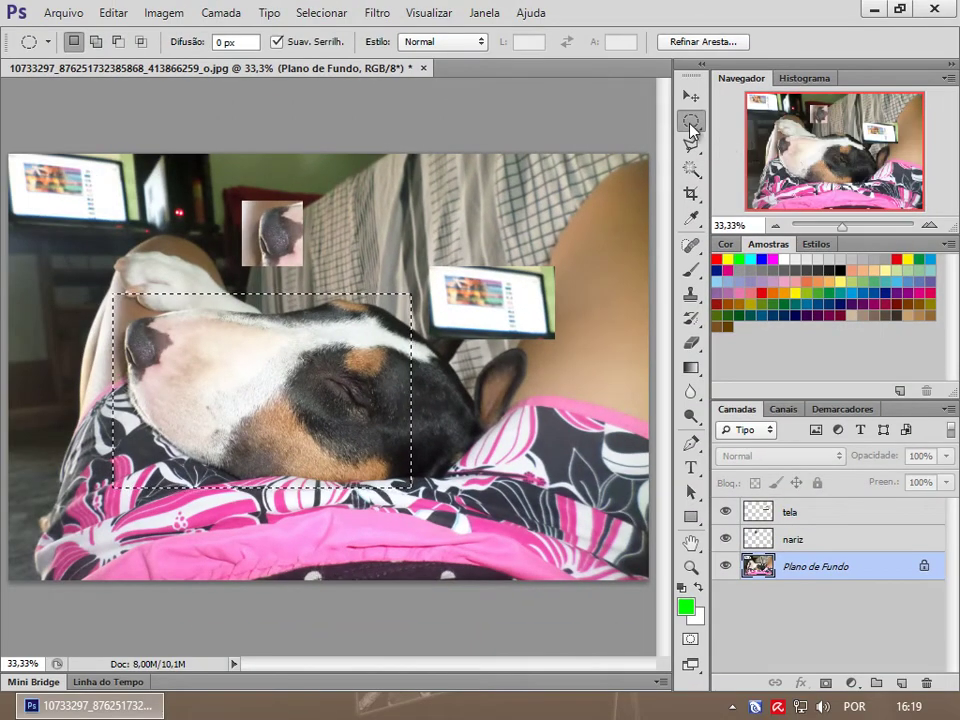
# - Draw an elliptical selection around the dog's head, redrawing it until it fits
pyautogui.moveTo(100, 272); pyautogui.dragTo(372, 492)
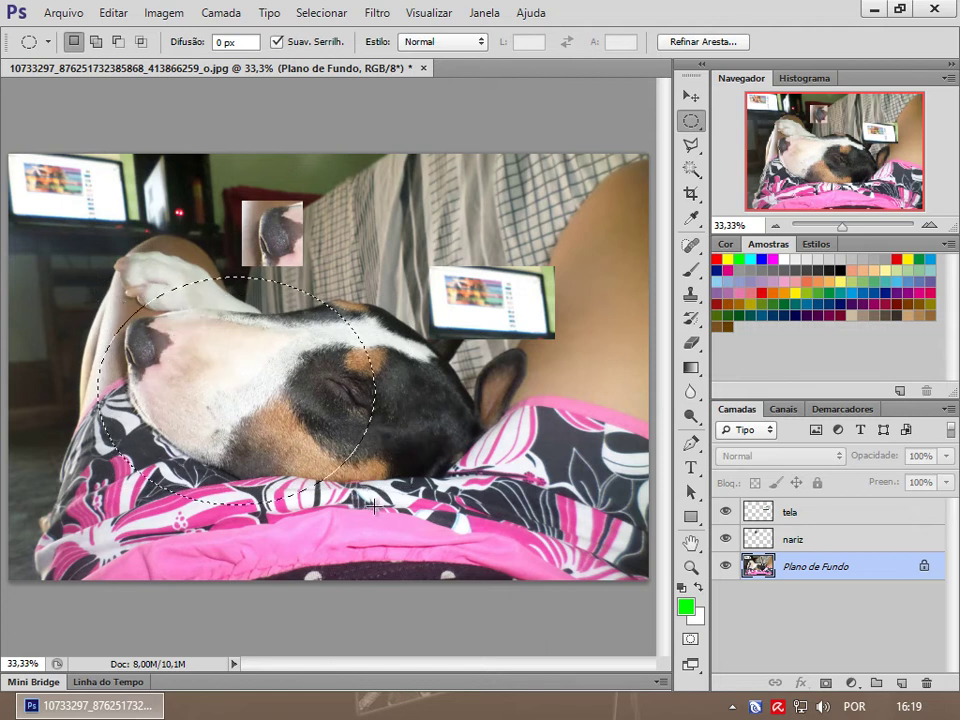
pyautogui.hotkey('ctrl', 'd')
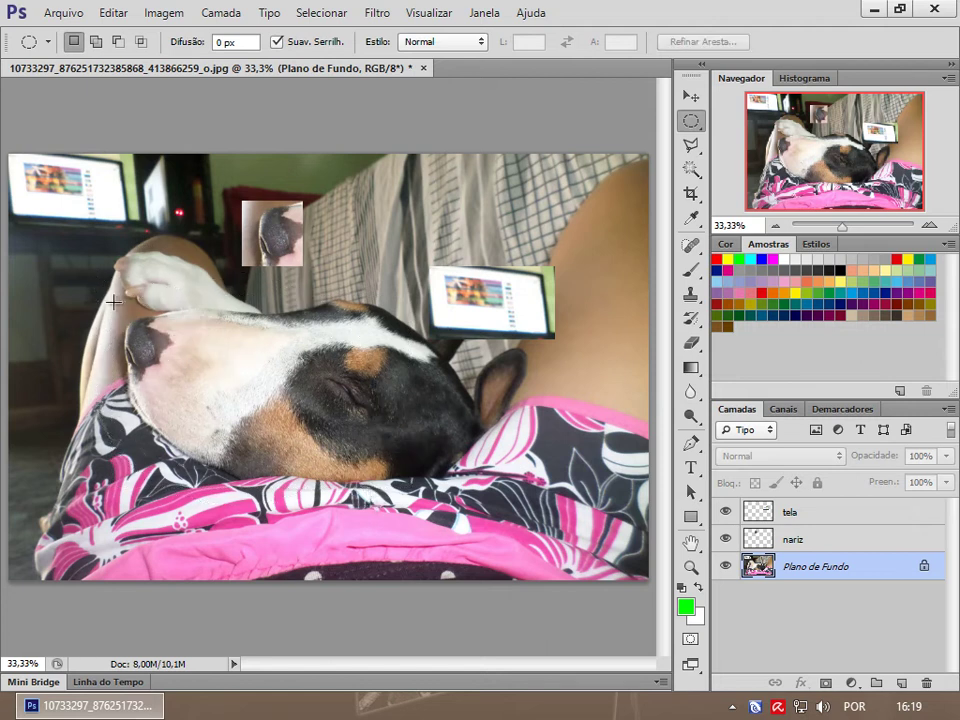
pyautogui.moveTo(110, 296); pyautogui.dragTo(484, 492)
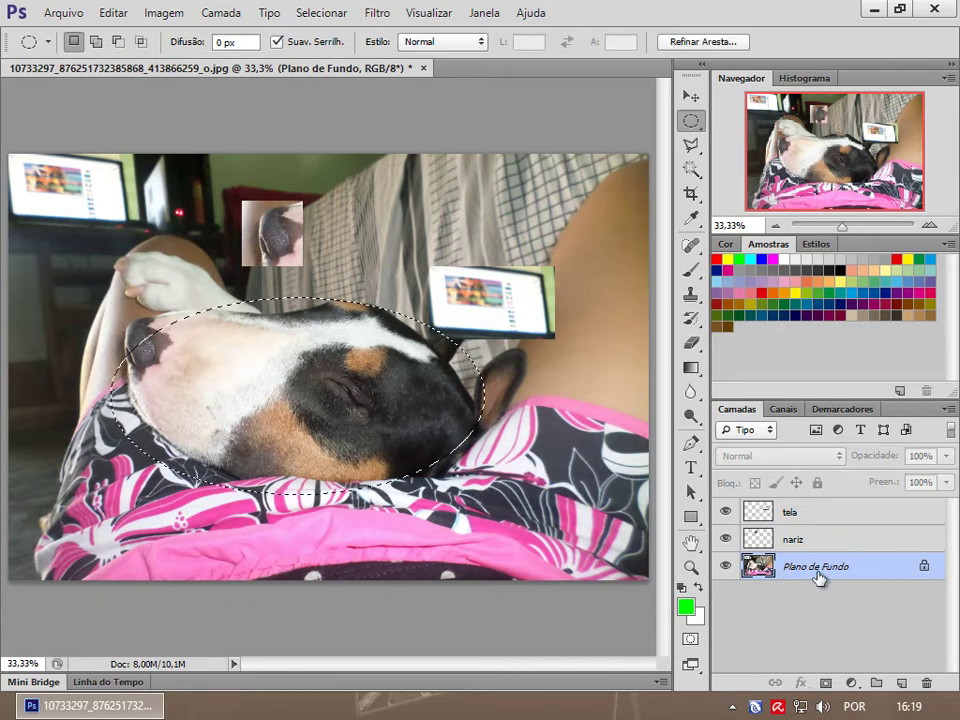
pyautogui.hotkey('ctrl', 'd')
pyautogui.moveTo(130, 290); pyautogui.dragTo(486, 514)
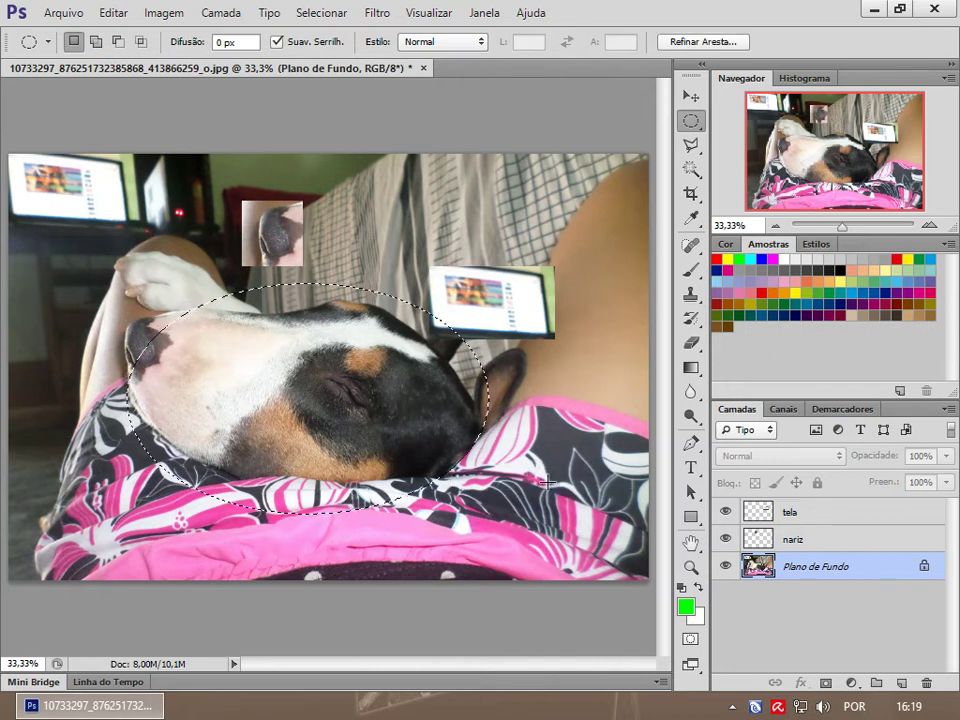
pyautogui.moveTo(530, 474); pyautogui.dragTo(514, 321)
# - Copy the head to a new layer named 'cara' and move it up and left
pyautogui.hotkey('ctrl', 'j')
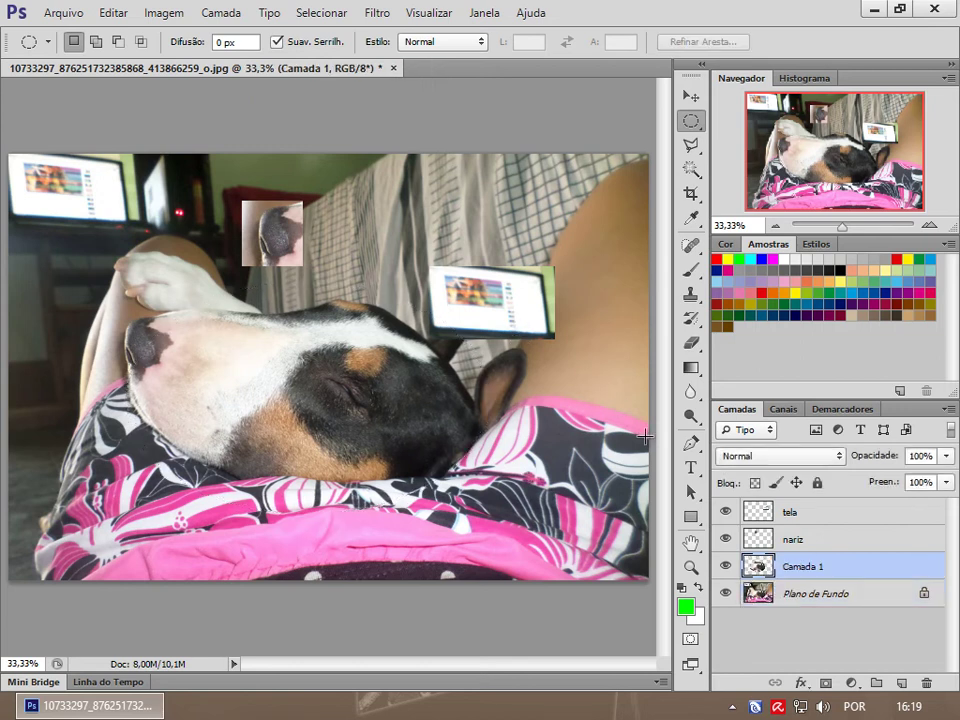
pyautogui.doubleClick(804, 567)
pyautogui.write('cara')
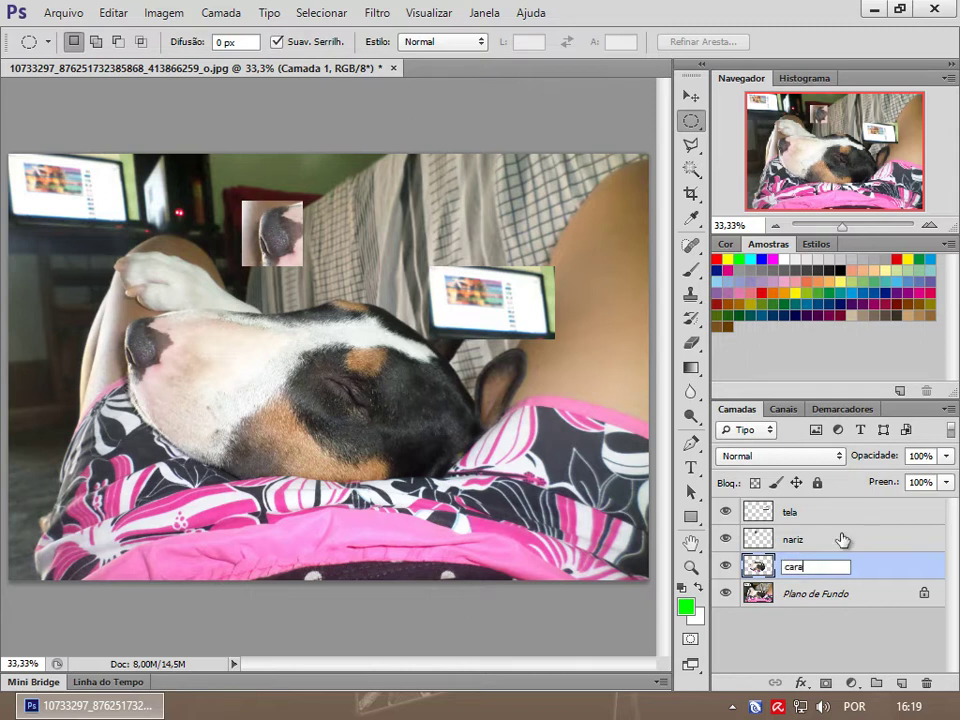
pyautogui.press('Return')
pyautogui.click(695, 100)
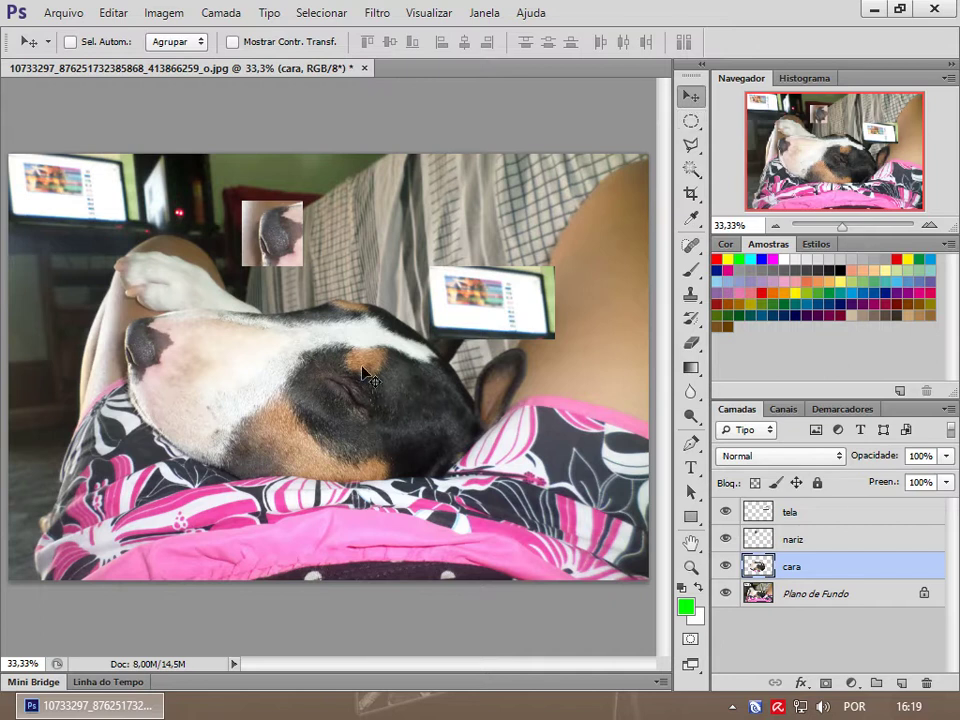
pyautogui.moveTo(313, 401)
pyautogui.mouseDown()
pyautogui.moveTo(208, 531)
pyautogui.moveTo(290, 400)
pyautogui.moveTo(268, 375)
pyautogui.moveTo(248, 295)
pyautogui.moveTo(268, 363)
pyautogui.moveTo(235, 348)
pyautogui.moveTo(236, 314)
pyautogui.mouseUp()
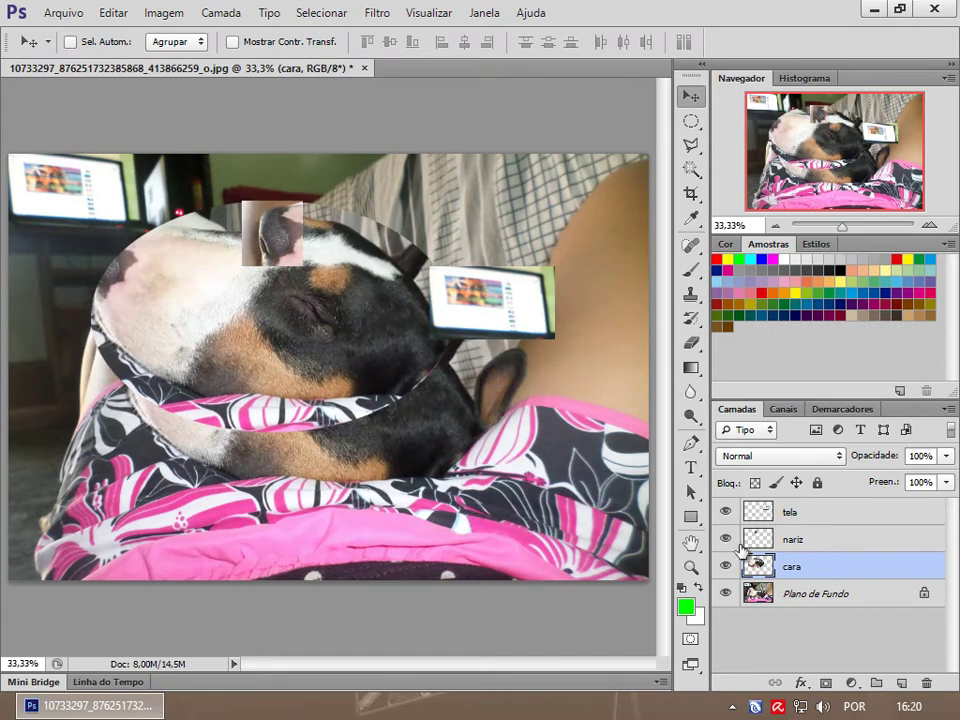
# - Delete the cara layer, turning off future deletion confirmations
pyautogui.rightClick(838, 571)
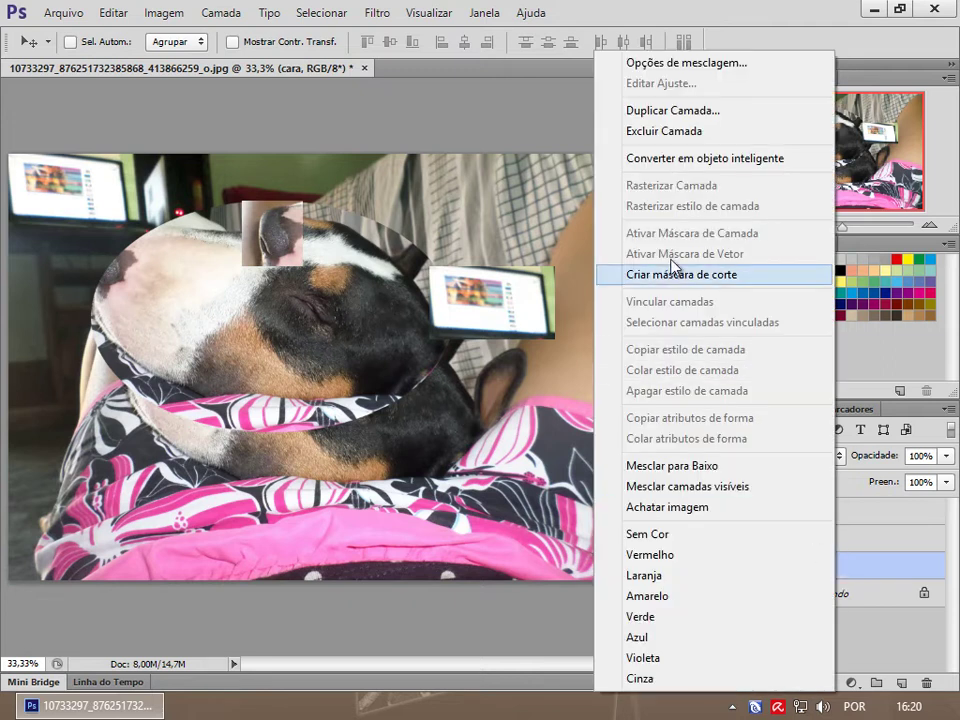
pyautogui.click(668, 133)
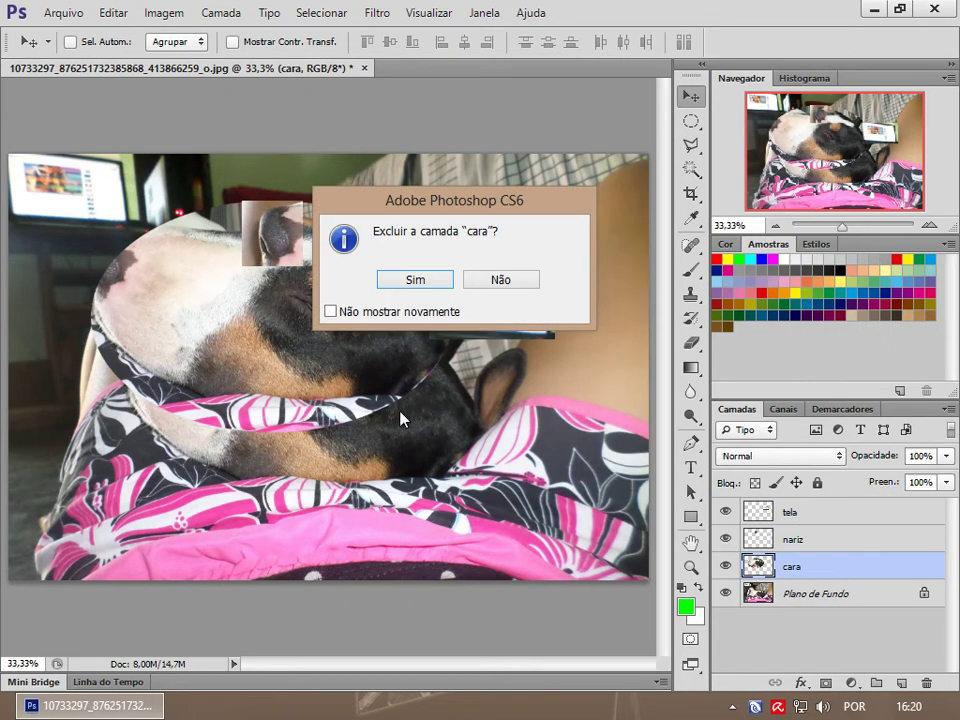
pyautogui.click(336, 314)
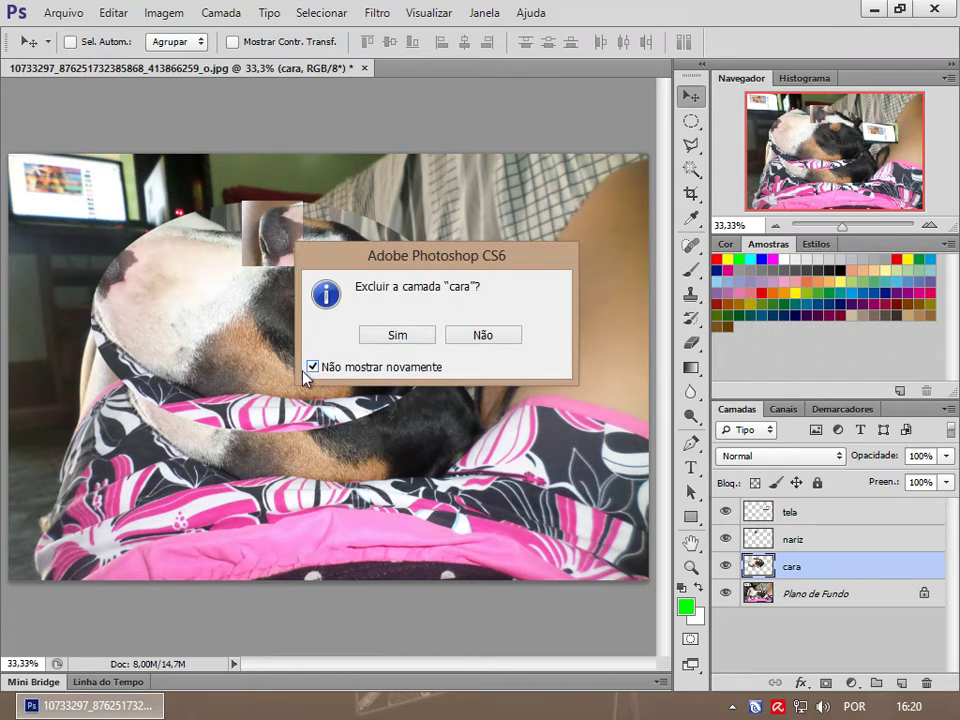
pyautogui.click(313, 367)
pyautogui.click(397, 335)
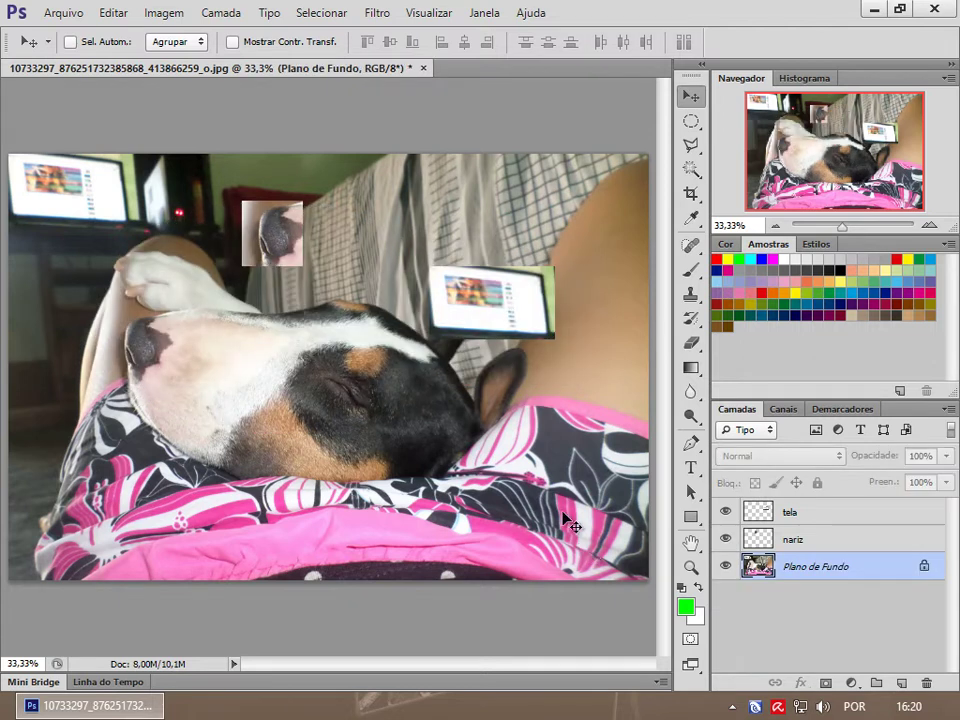
# - Delete the nariz and tela layers, leaving only Plano de Fundo
pyautogui.rightClick(276, 243)
pyautogui.click(300, 250)
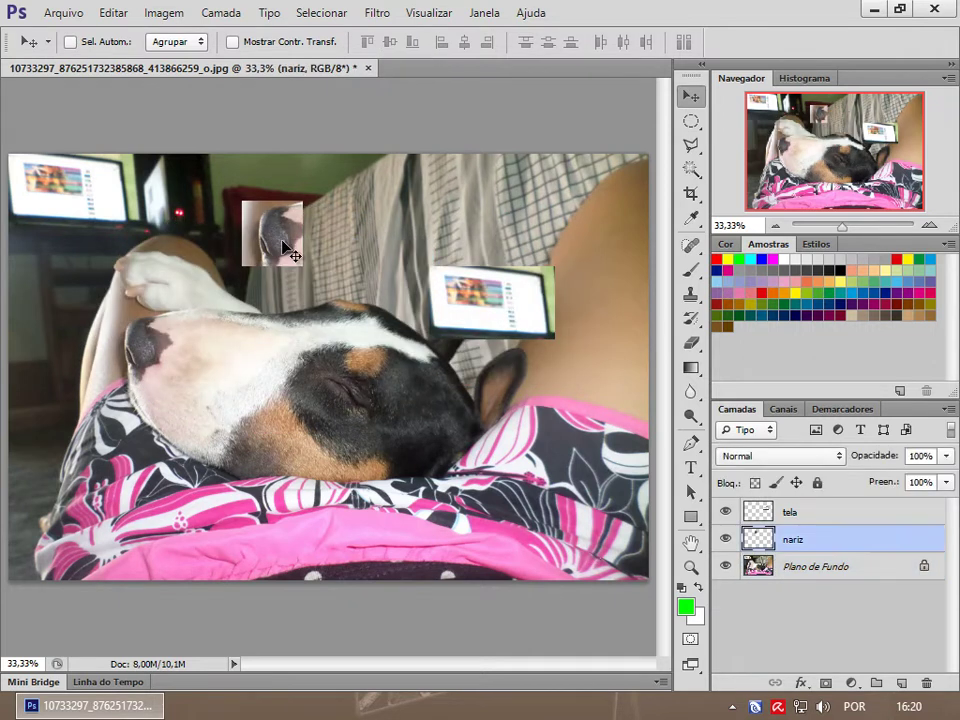
pyautogui.moveTo(290, 243); pyautogui.dragTo(322, 255)
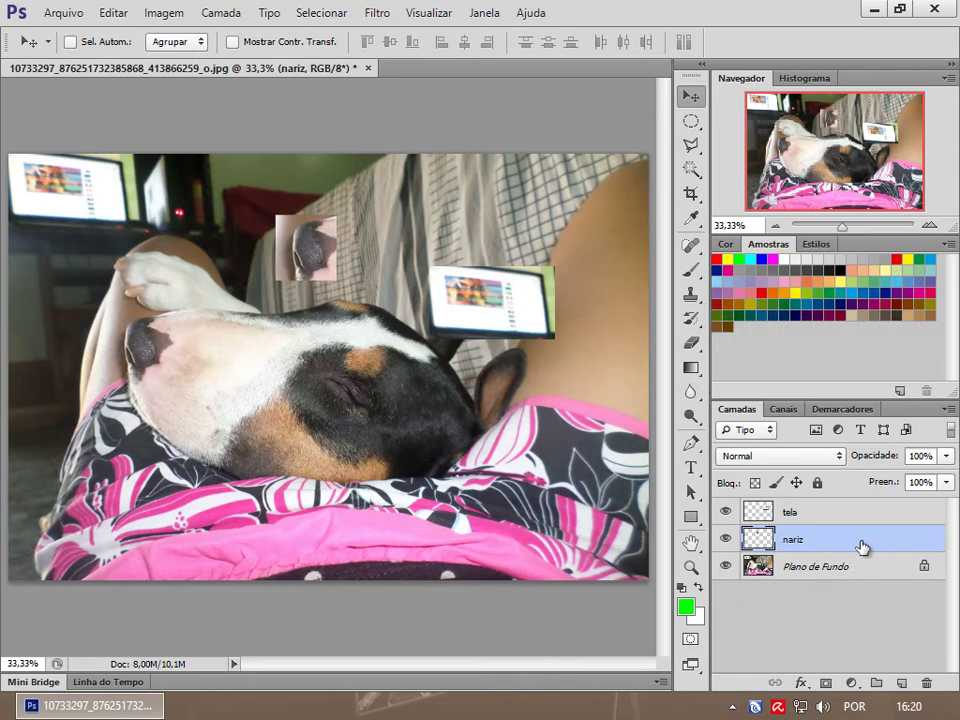
pyautogui.press('Delete')
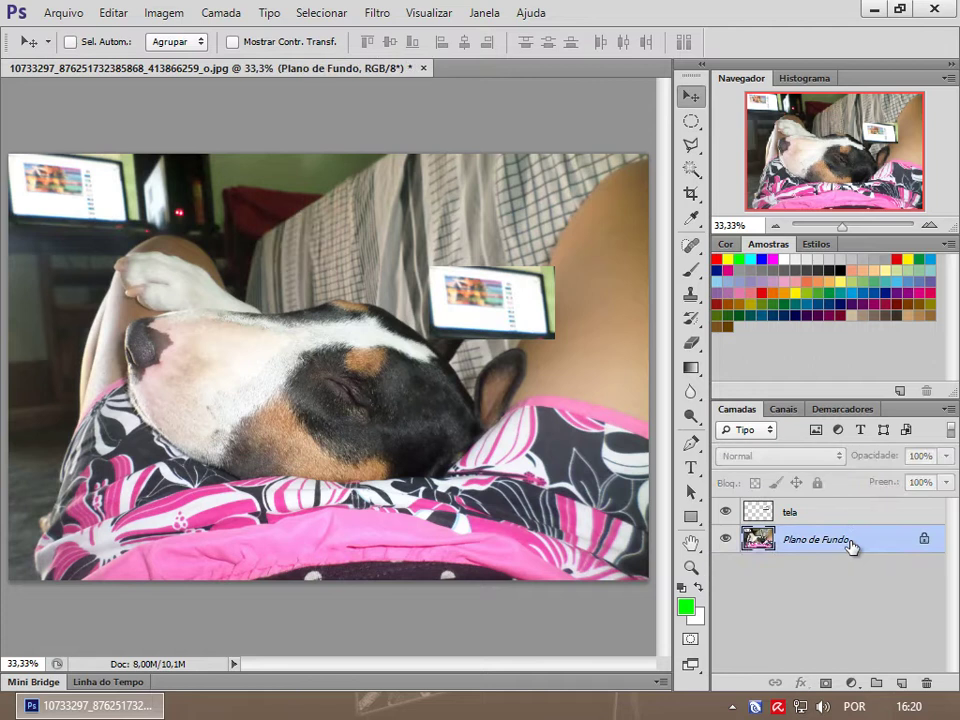
pyautogui.rightClick(490, 302)
pyautogui.click(527, 310)
pyautogui.moveTo(553, 326); pyautogui.dragTo(548, 305)
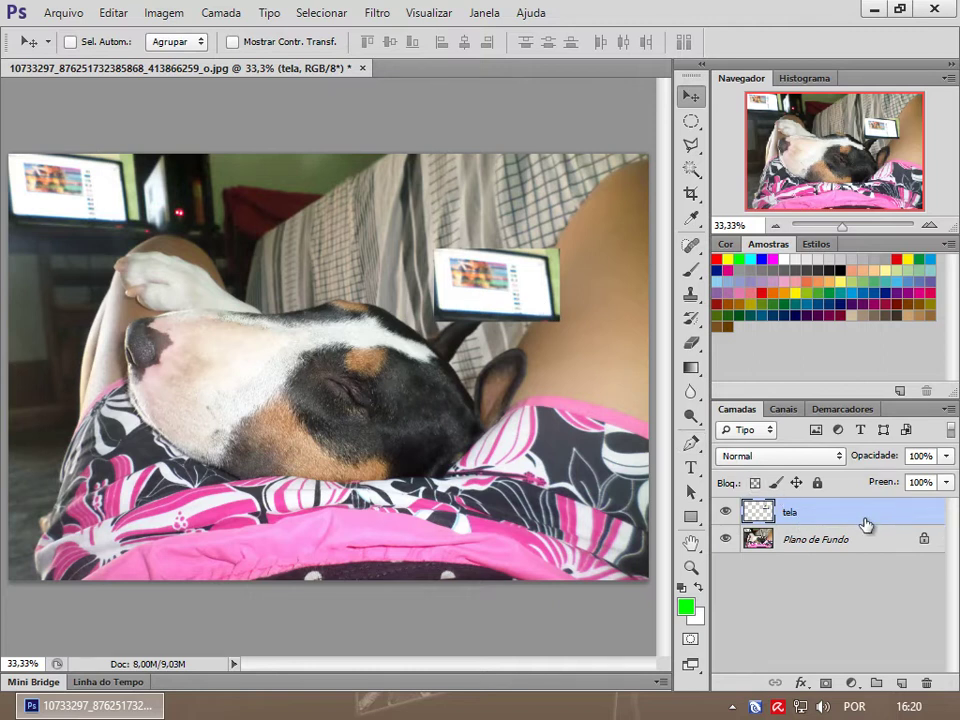
pyautogui.press('Delete')
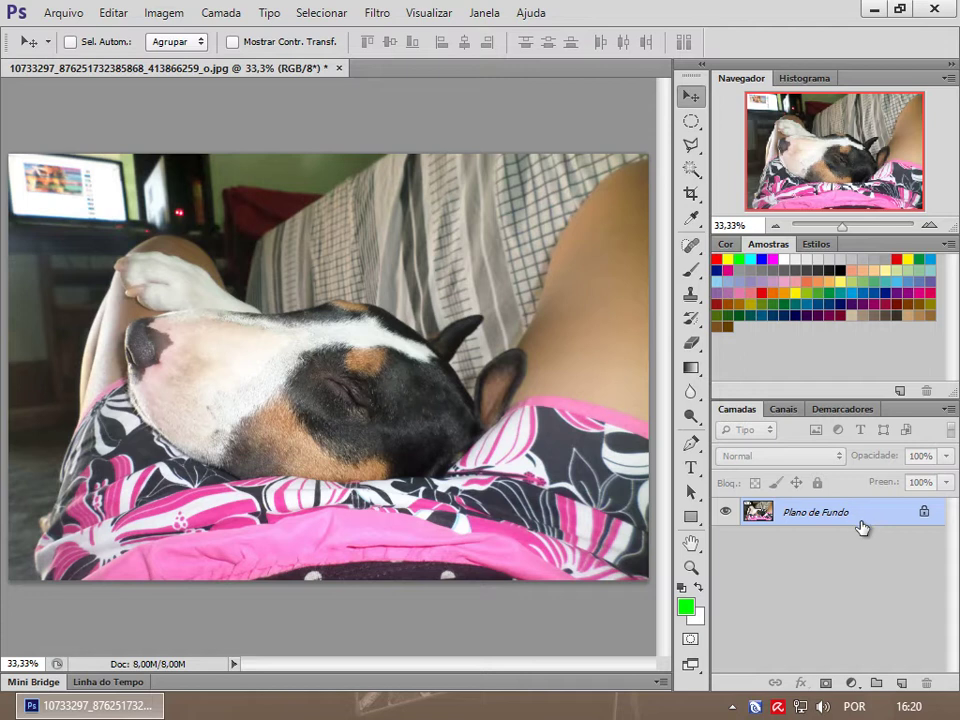
# - Paste the laptop screen as the tela layer and drag it left to sit above the dog's ear
pyautogui.click(691, 122)
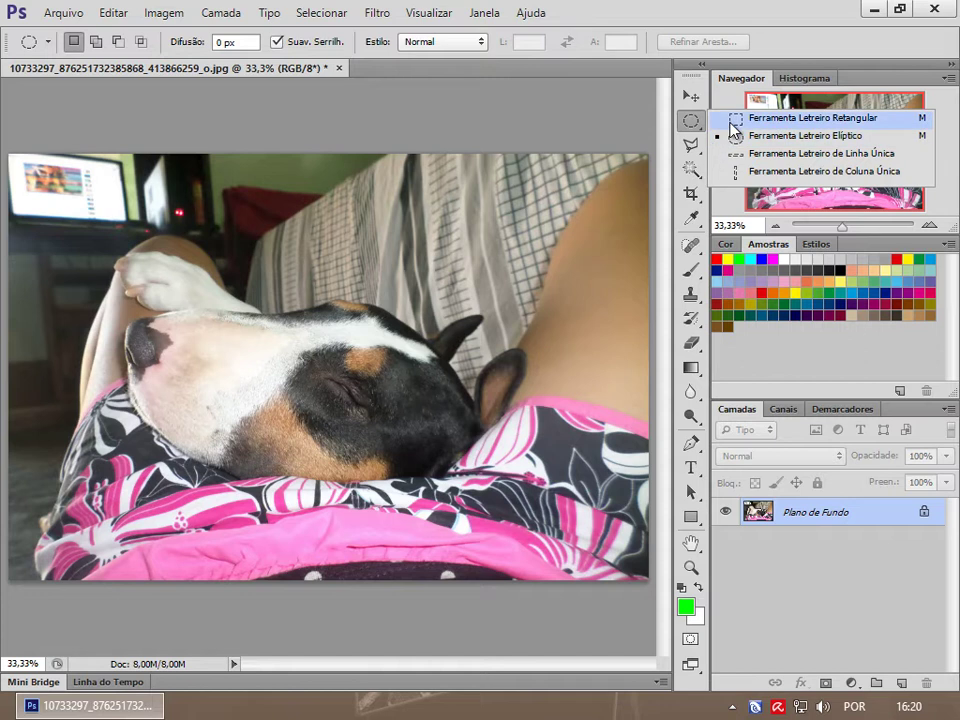
pyautogui.click(736, 120)
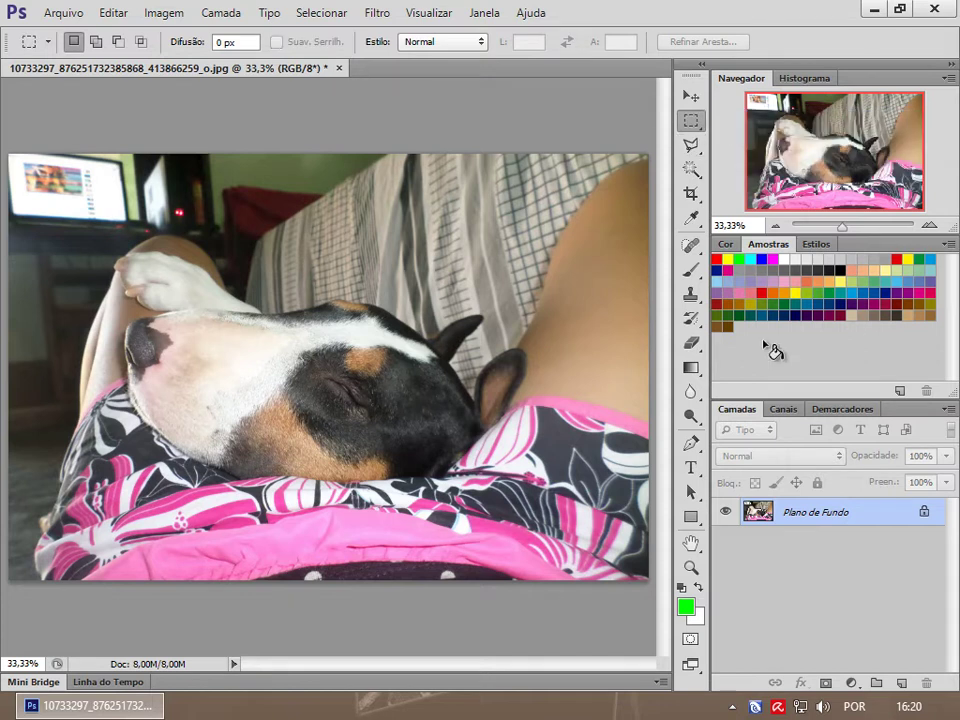
pyautogui.hotkey('ctrl', 'v')
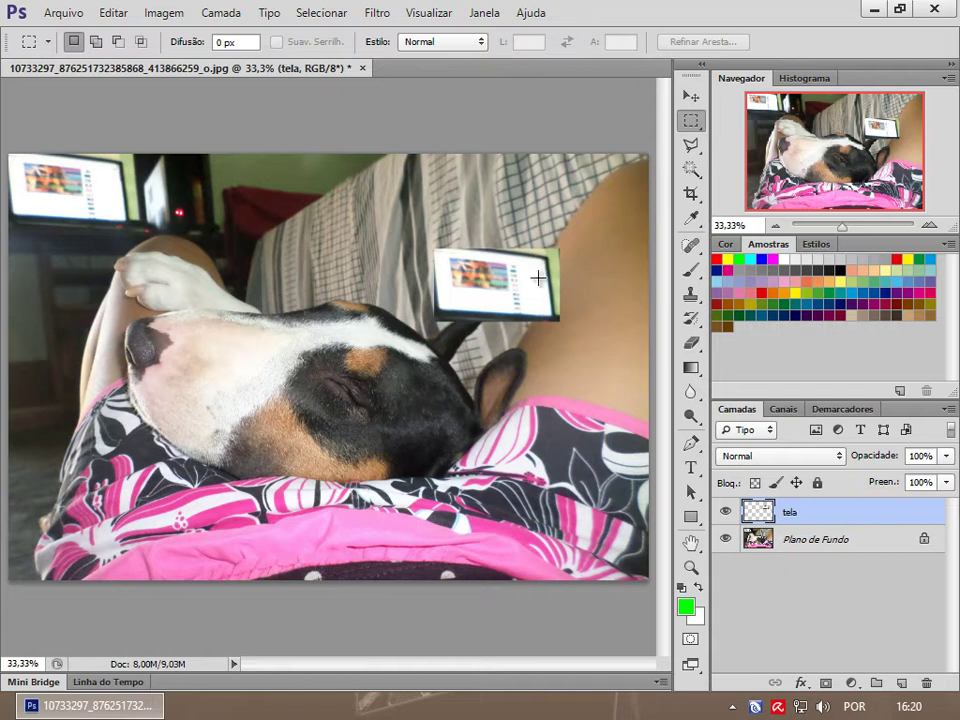
pyautogui.click(690, 96)
pyautogui.moveTo(515, 282)
pyautogui.mouseDown()
pyautogui.moveTo(432, 280)
pyautogui.moveTo(470, 278)
pyautogui.moveTo(437, 219)
pyautogui.mouseUp()
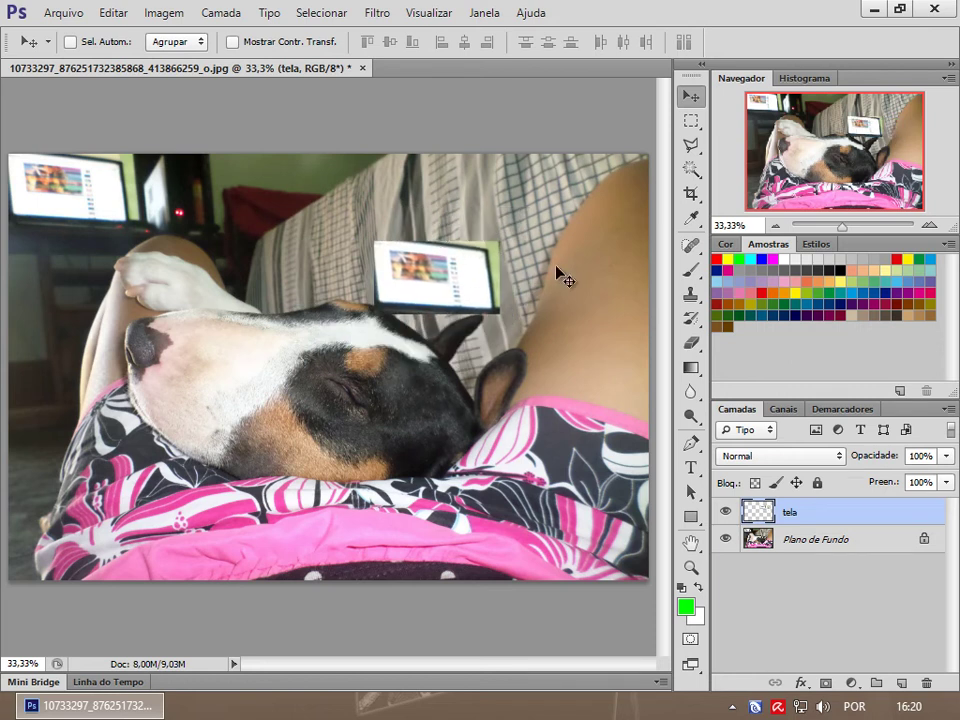
pyautogui.moveTo(462, 284)
pyautogui.mouseDown()
pyautogui.moveTo(436, 305)
pyautogui.moveTo(458, 290)
pyautogui.mouseUp()
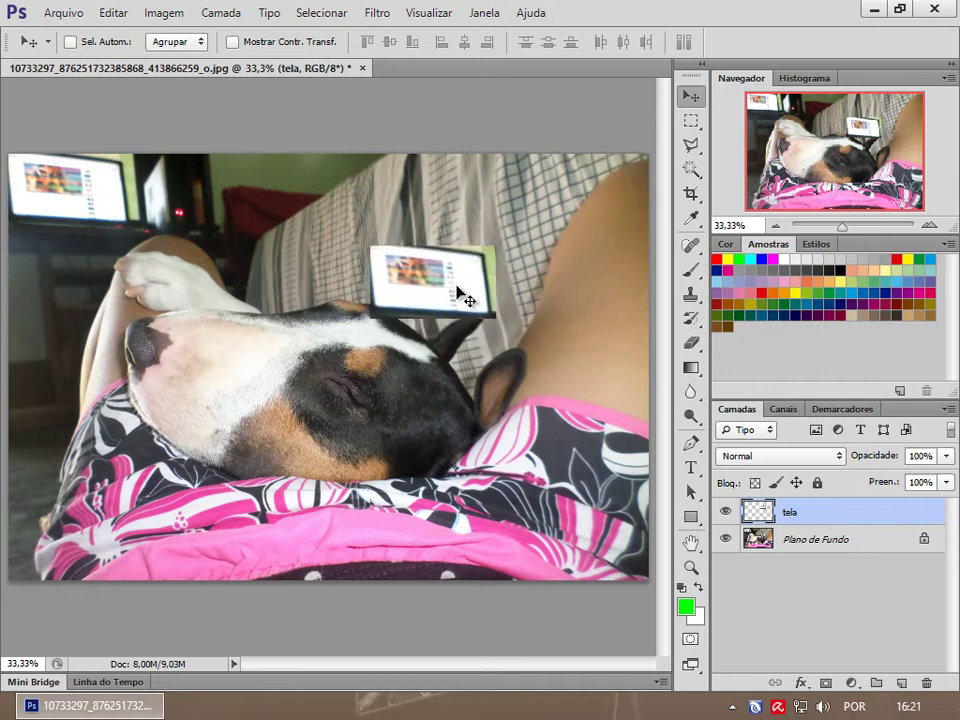
pyautogui.click(691, 120)
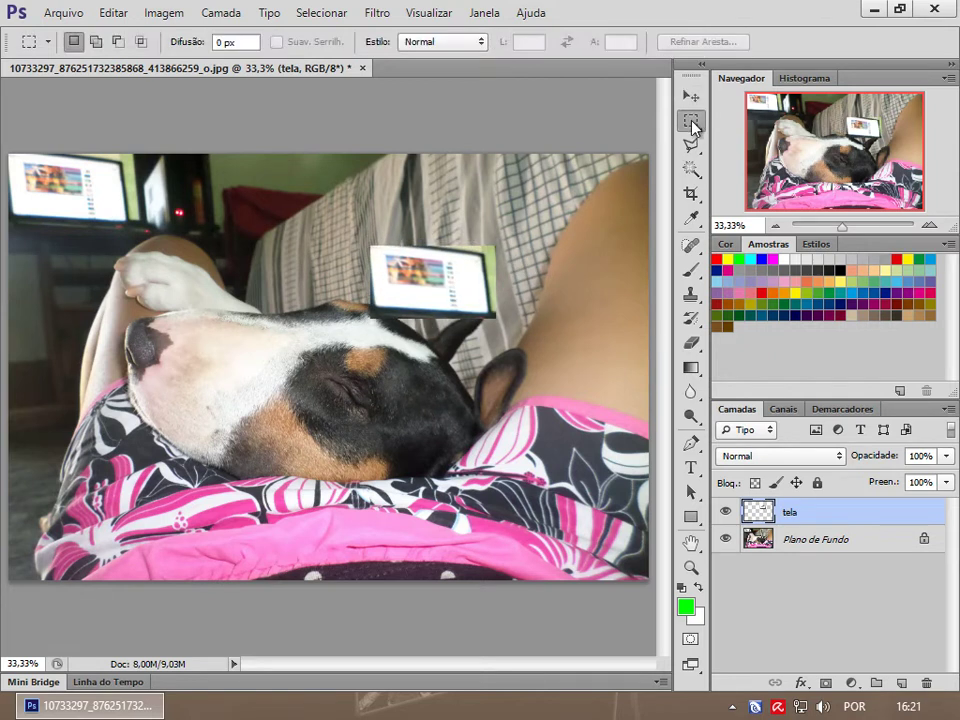
# - Free-transform tela: move it, enlarge to 111.57% by 123.70%, and tilt it slightly
pyautogui.rightClick(443, 273)
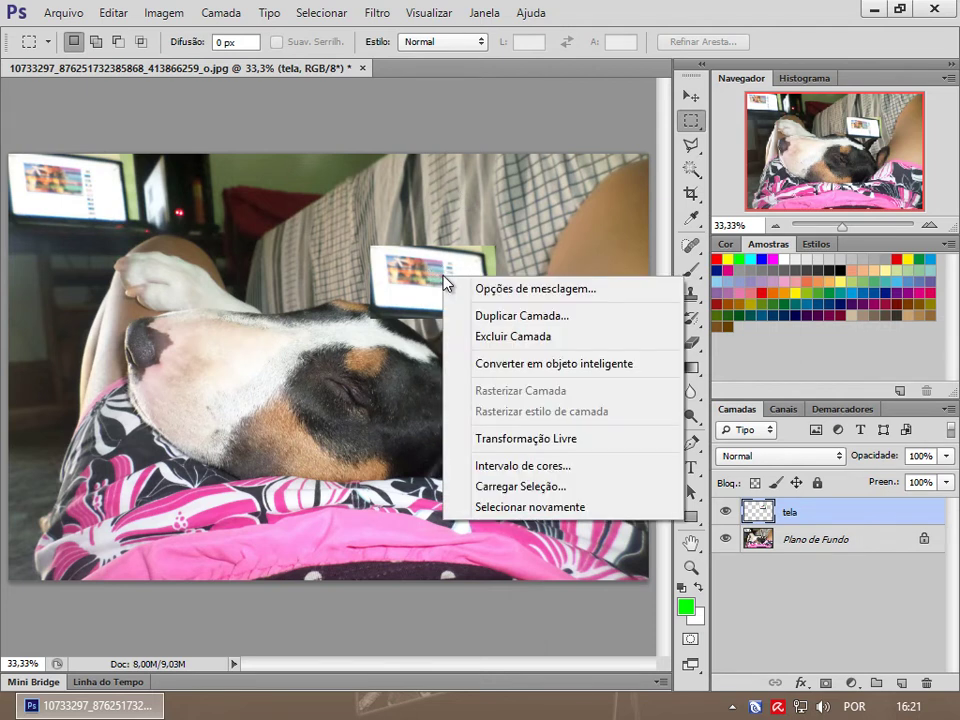
pyautogui.rightClick(415, 271)
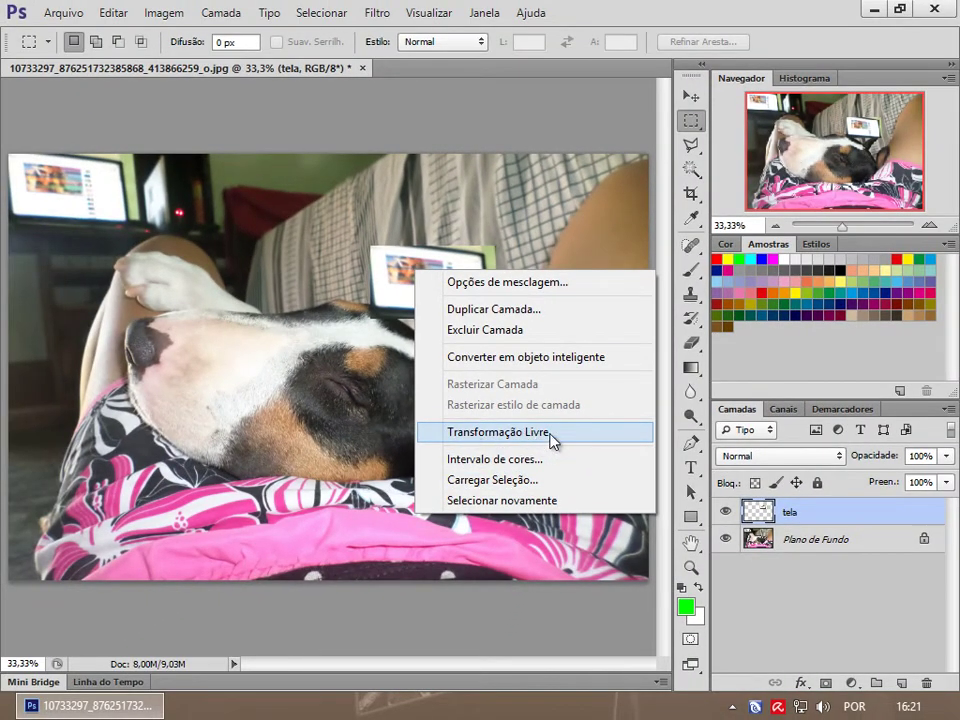
pyautogui.click(549, 432)
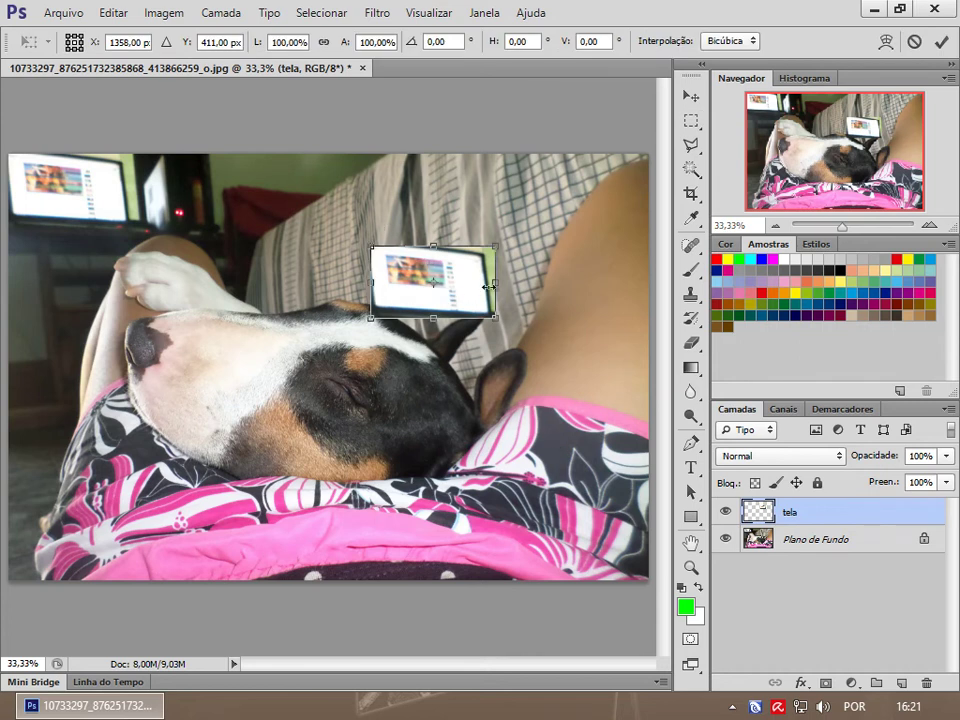
pyautogui.moveTo(466, 290)
pyautogui.mouseDown()
pyautogui.moveTo(441, 303)
pyautogui.moveTo(555, 298)
pyautogui.moveTo(127, 234)
pyautogui.mouseUp()
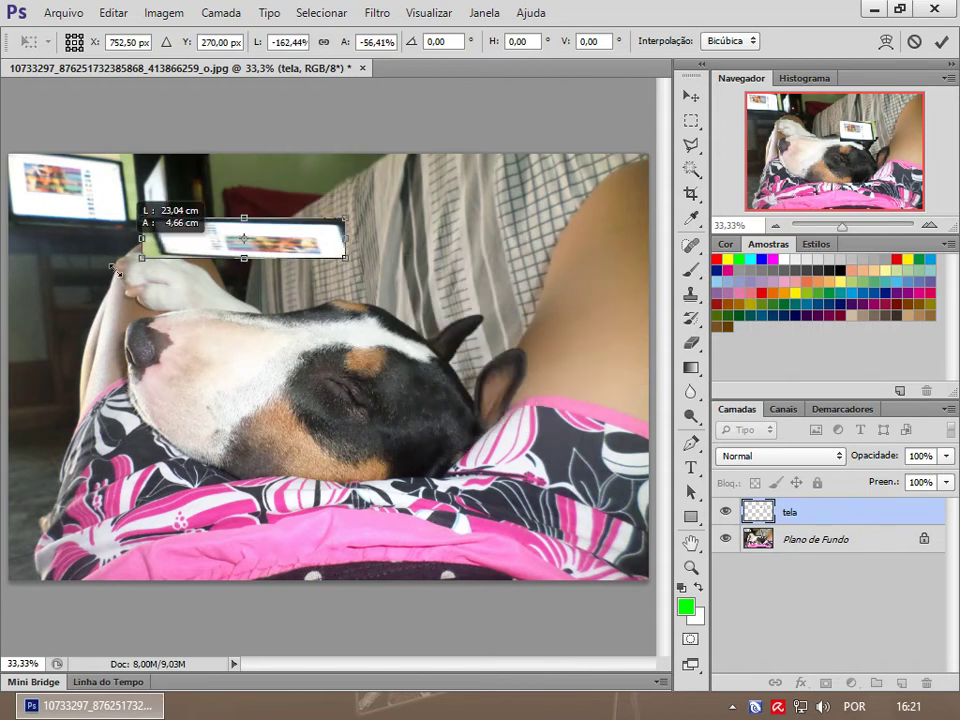
pyautogui.moveTo(127, 234); pyautogui.dragTo(503, 292)
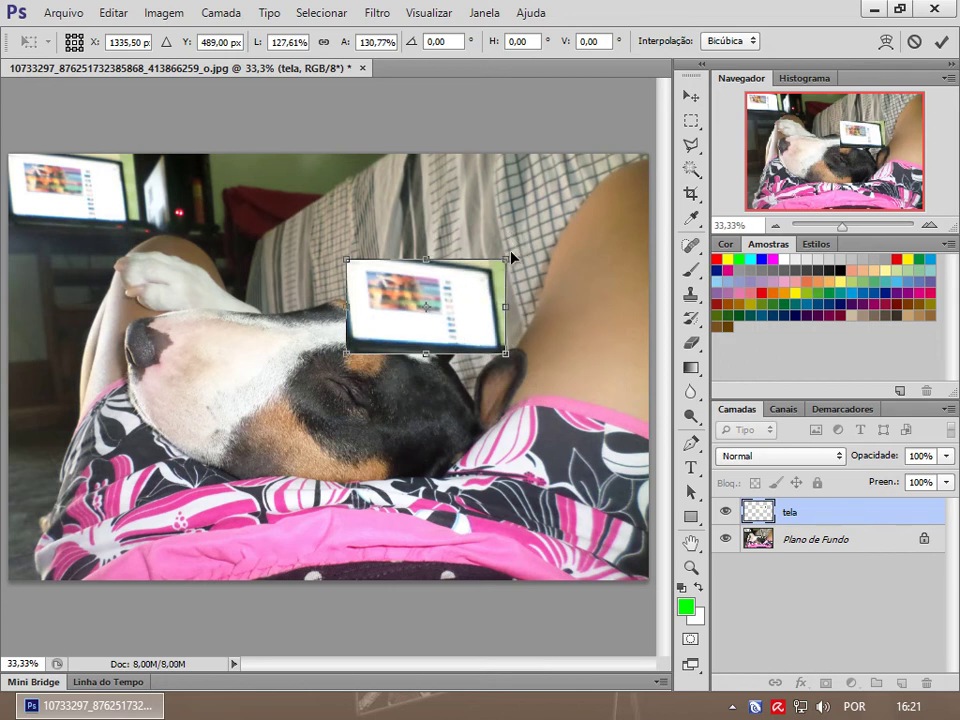
pyautogui.moveTo(520, 242)
pyautogui.mouseDown()
pyautogui.moveTo(458, 218)
pyautogui.moveTo(480, 208)
pyautogui.moveTo(453, 237)
pyautogui.moveTo(462, 255)
pyautogui.moveTo(491, 264)
pyautogui.mouseUp()
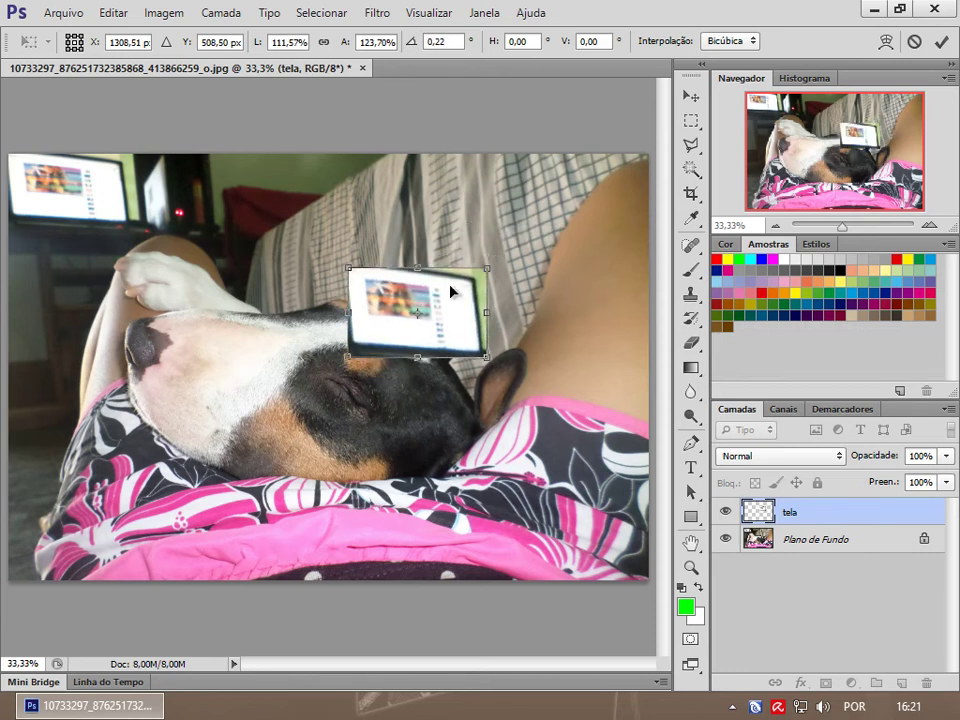
# - Flip the tela layer horizontally with Virar horizontalmente
pyautogui.rightClick(452, 287)
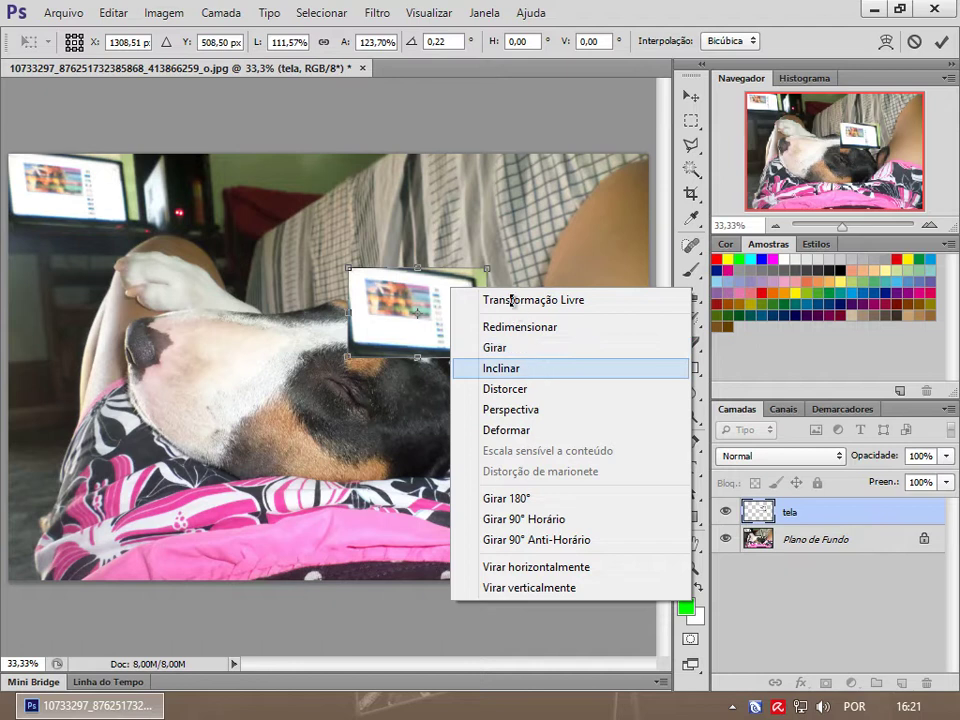
pyautogui.click(513, 303)
pyautogui.rightClick(448, 293)
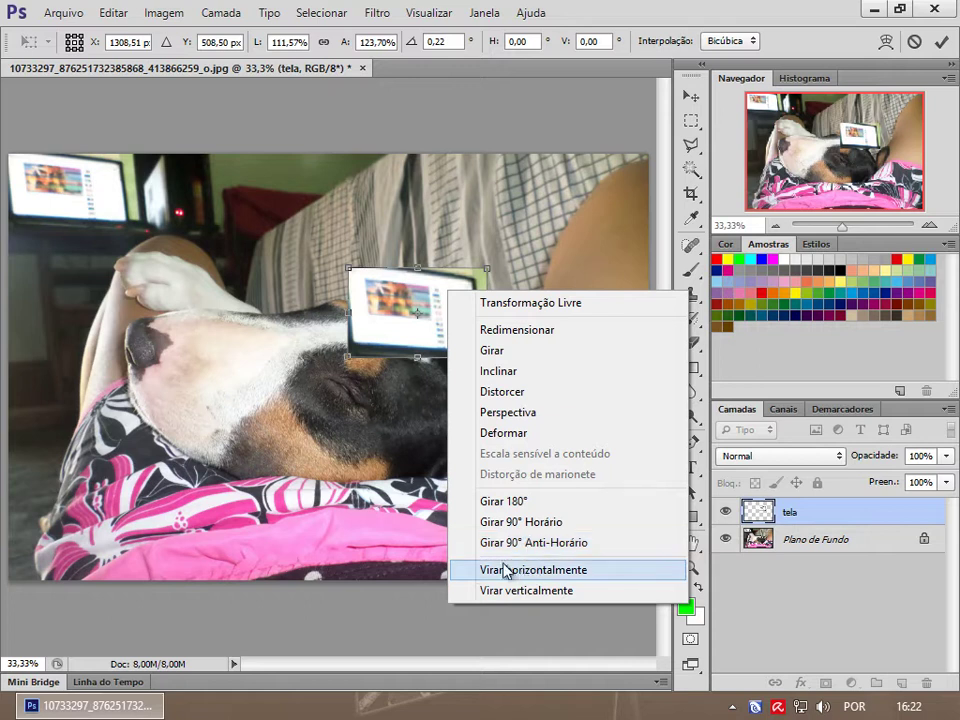
pyautogui.click(560, 570)
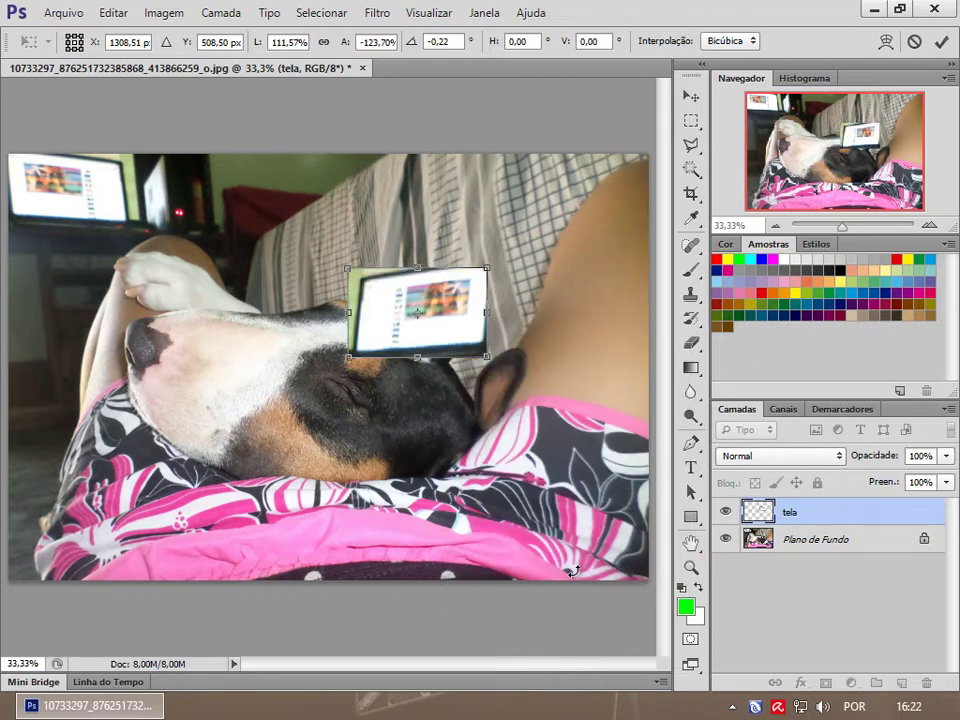
# - Flip tela back, commit the transform, and delete the tela layer
pyautogui.rightClick(457, 325)
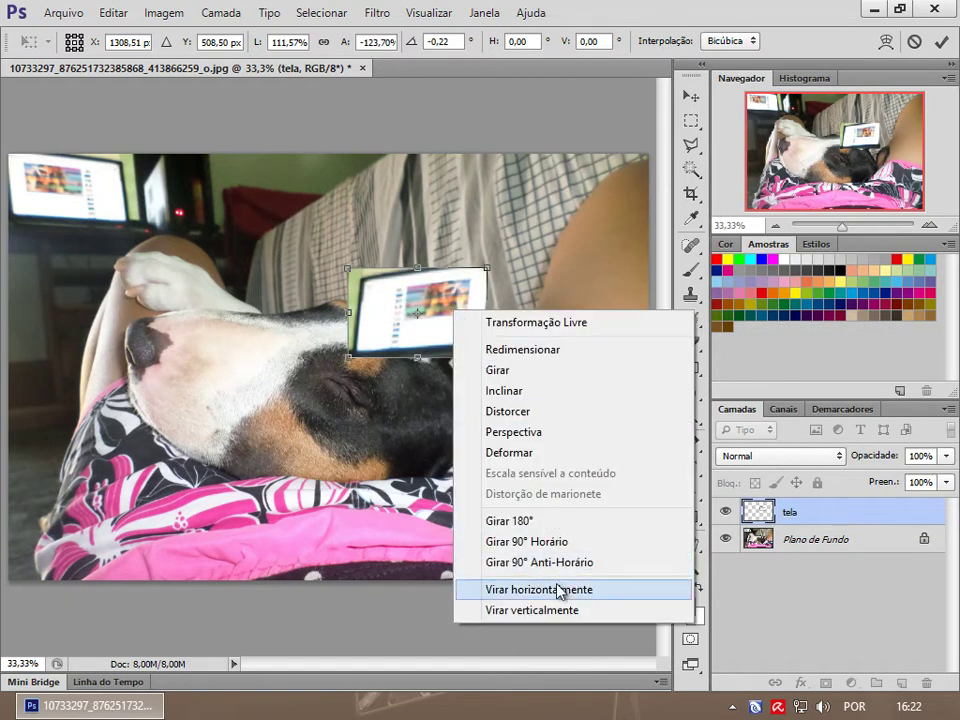
pyautogui.click(557, 587)
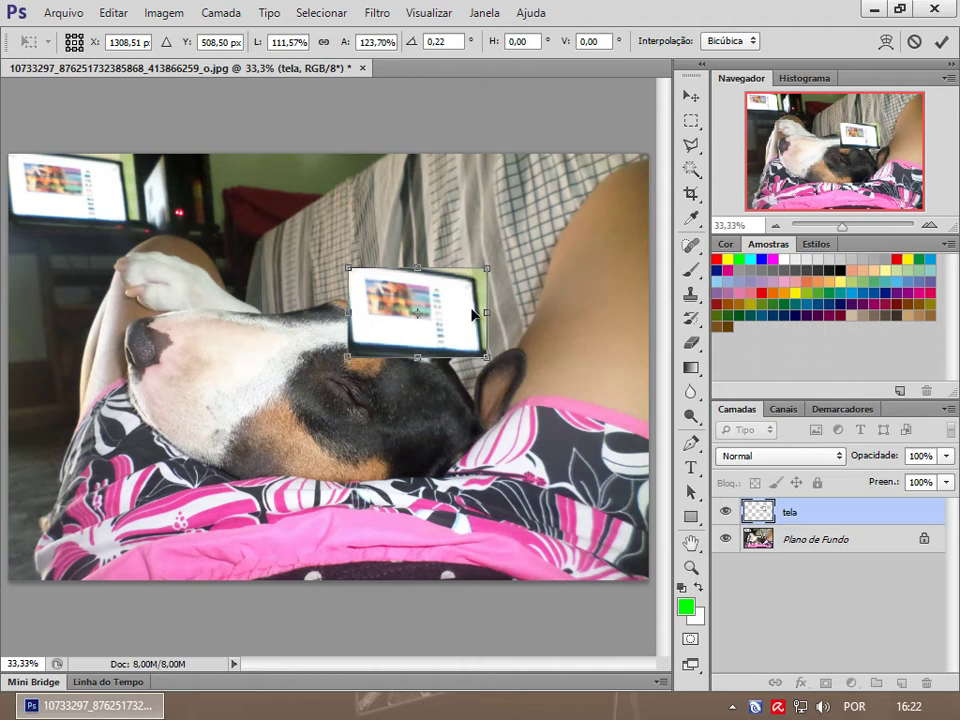
pyautogui.press('Return')
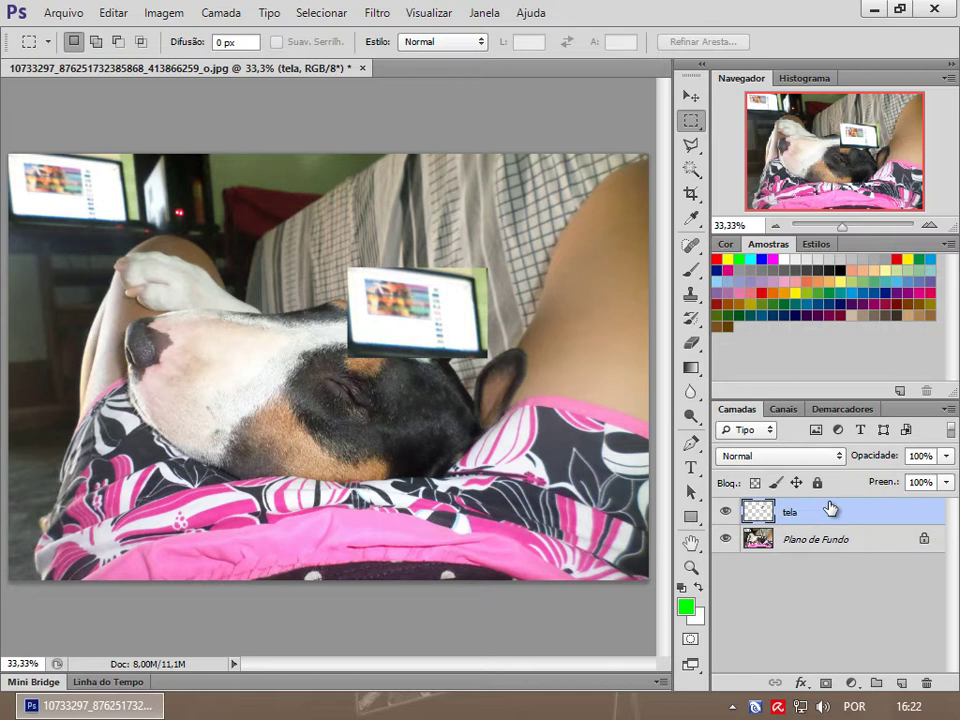
pyautogui.press('Delete')
# - In the Open dialog, browse to D:\Vídeos\Jhonny Walker Jr
pyautogui.click(63, 12)
pyautogui.click(62, 46)
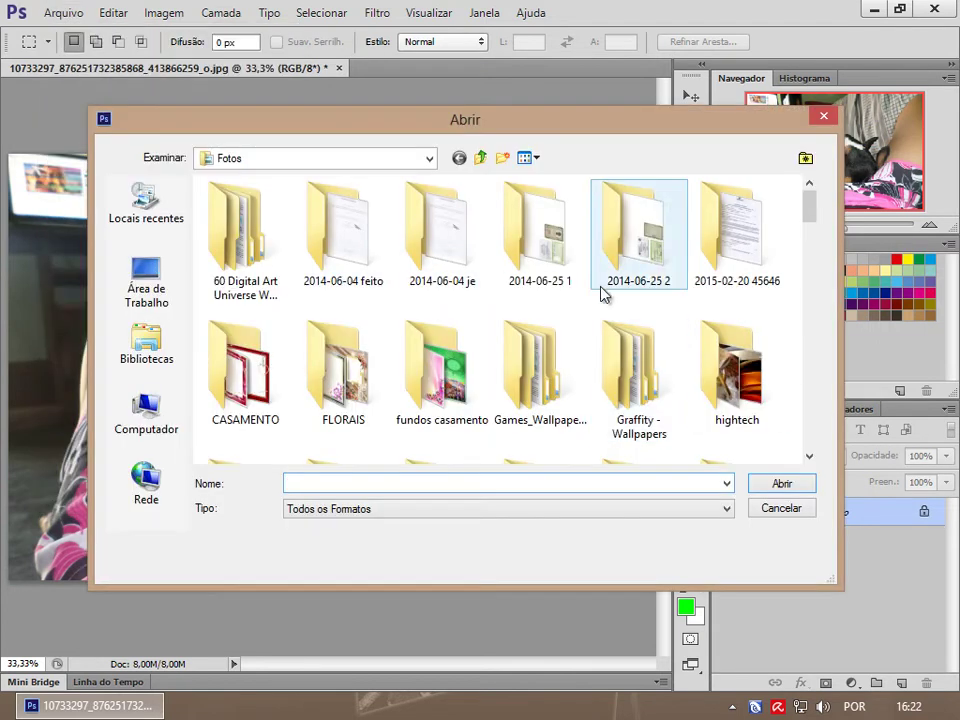
pyautogui.click(168, 420)
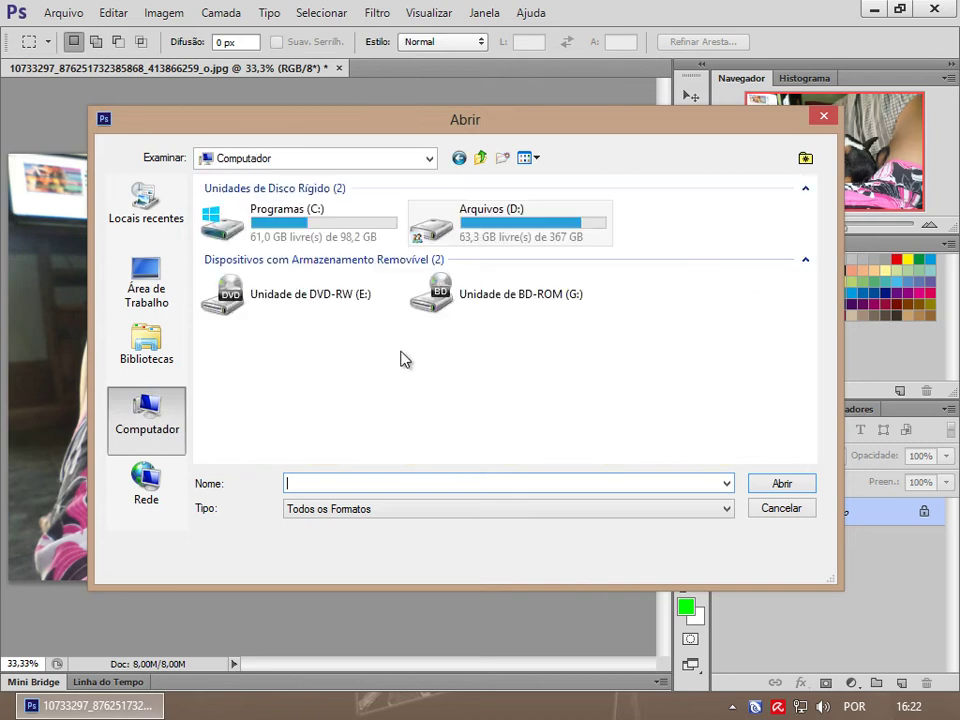
pyautogui.doubleClick(510, 242)
pyautogui.scroll(-3, 307, 410)
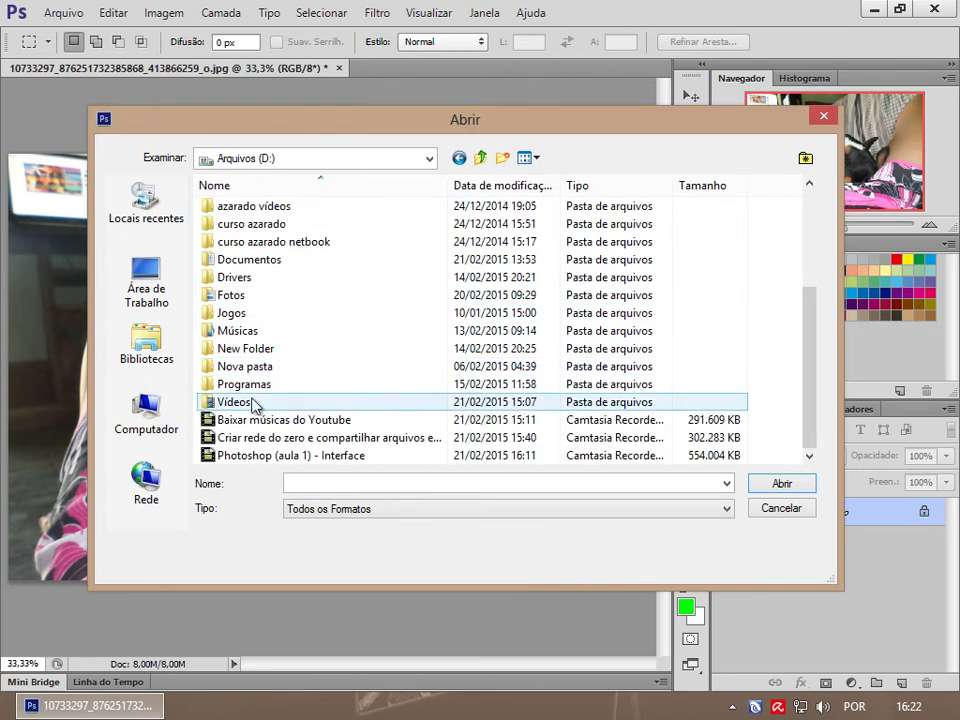
pyautogui.doubleClick(253, 401)
pyautogui.doubleClick(340, 255)
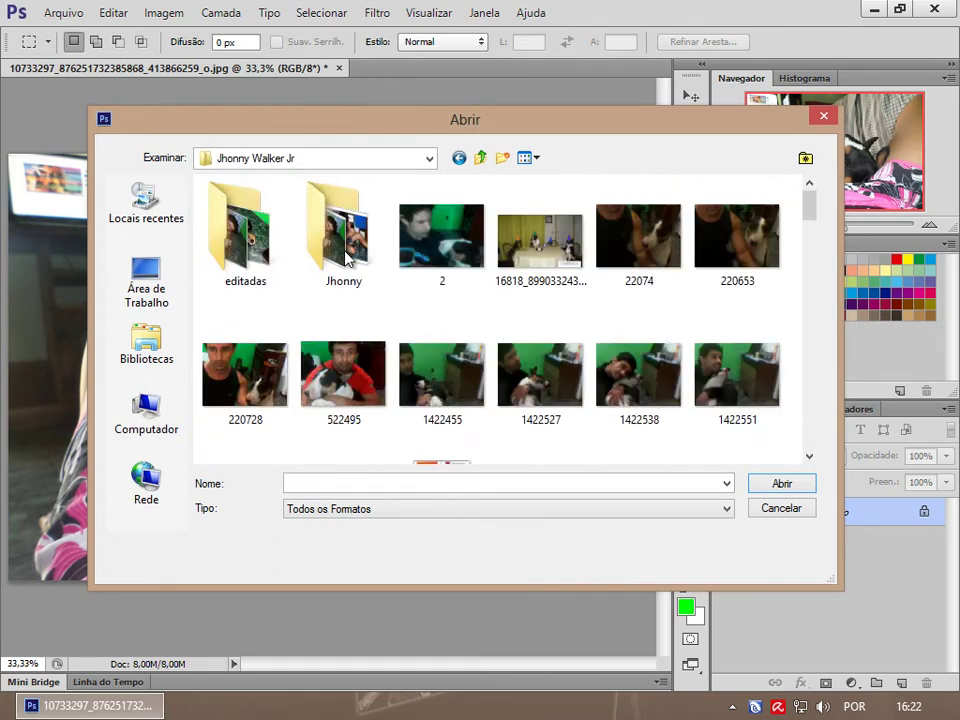
# - Scroll the folder contents and open the eita ferro image
pyautogui.scroll(-3, 435, 250)
pyautogui.scroll(-3, 545, 305)
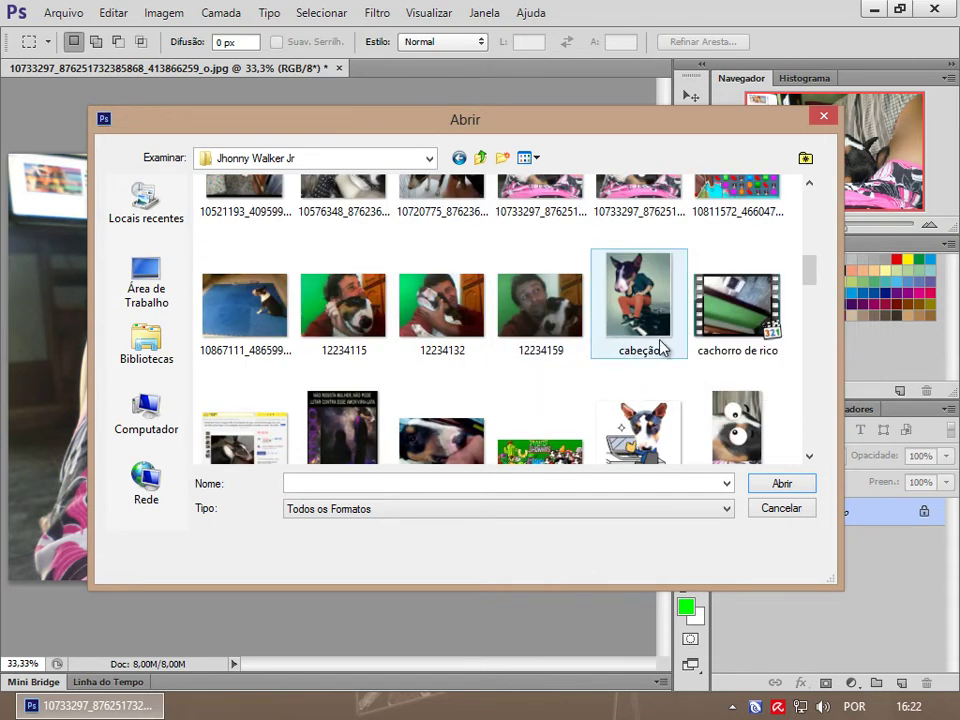
pyautogui.scroll(-6, 643, 370)
pyautogui.scroll(3, 640, 372)
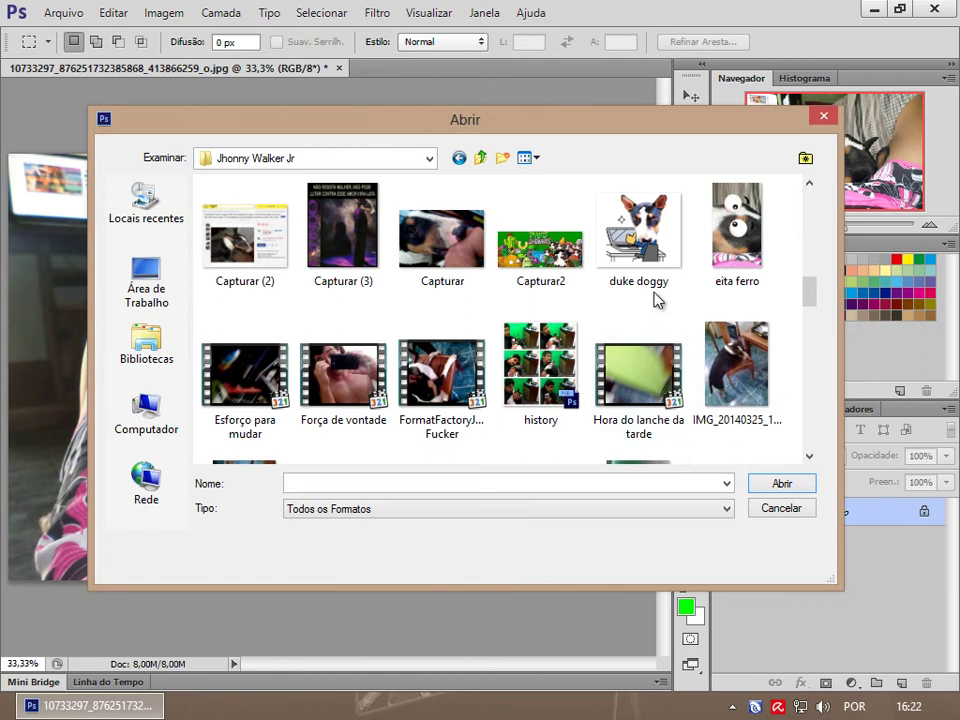
pyautogui.scroll(3, 656, 298)
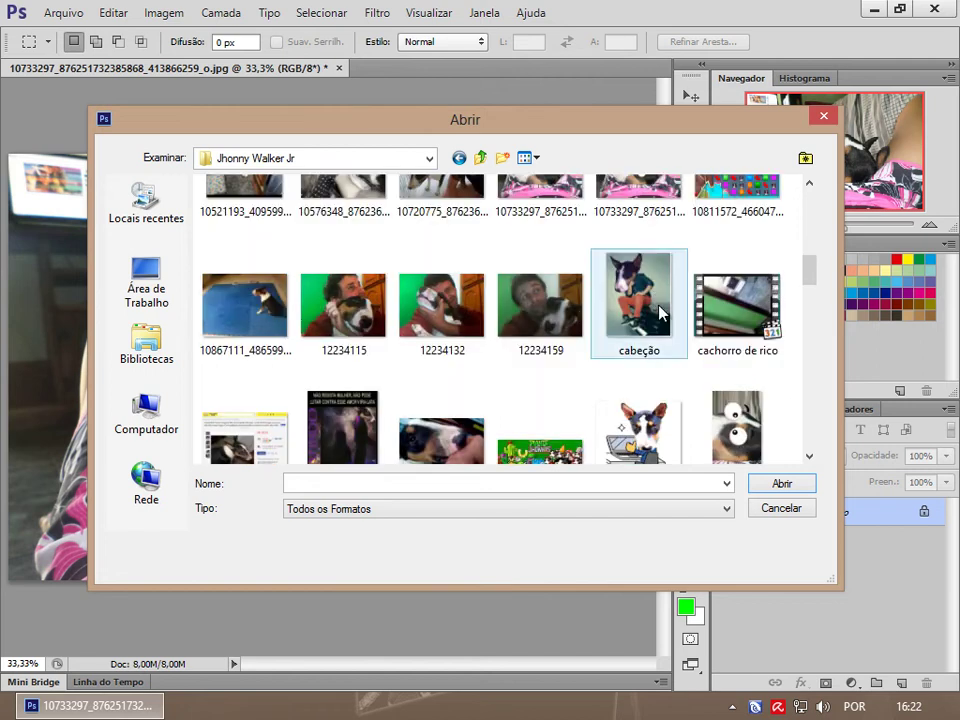
pyautogui.doubleClick(735, 425)
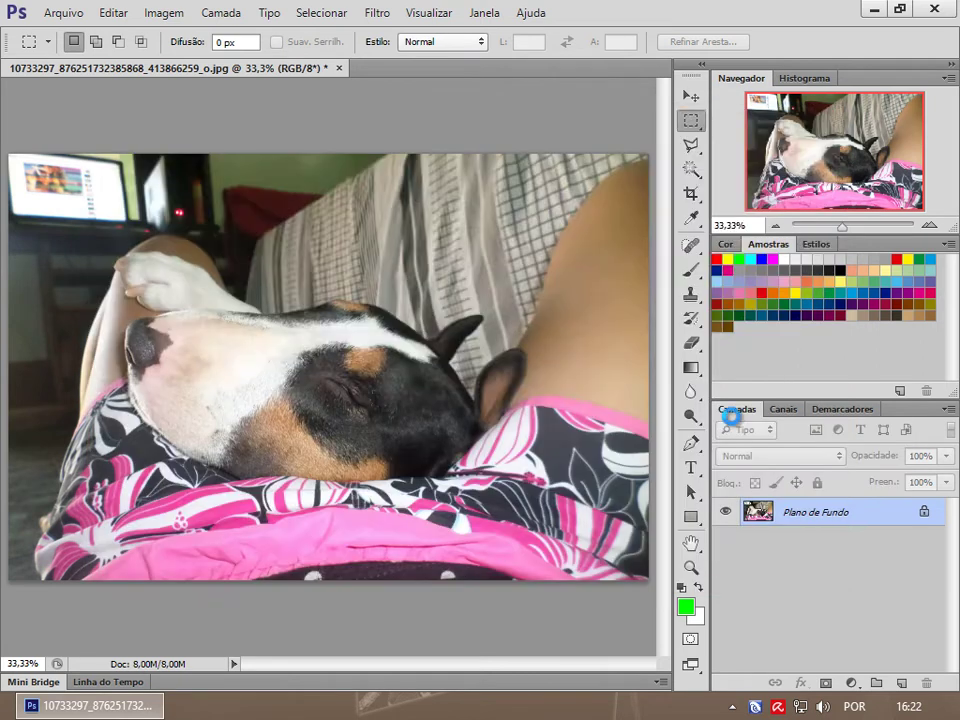
# - Dismiss the profile warning and float the dog photo and eita ferro as separate windows
pyautogui.click(598, 371)
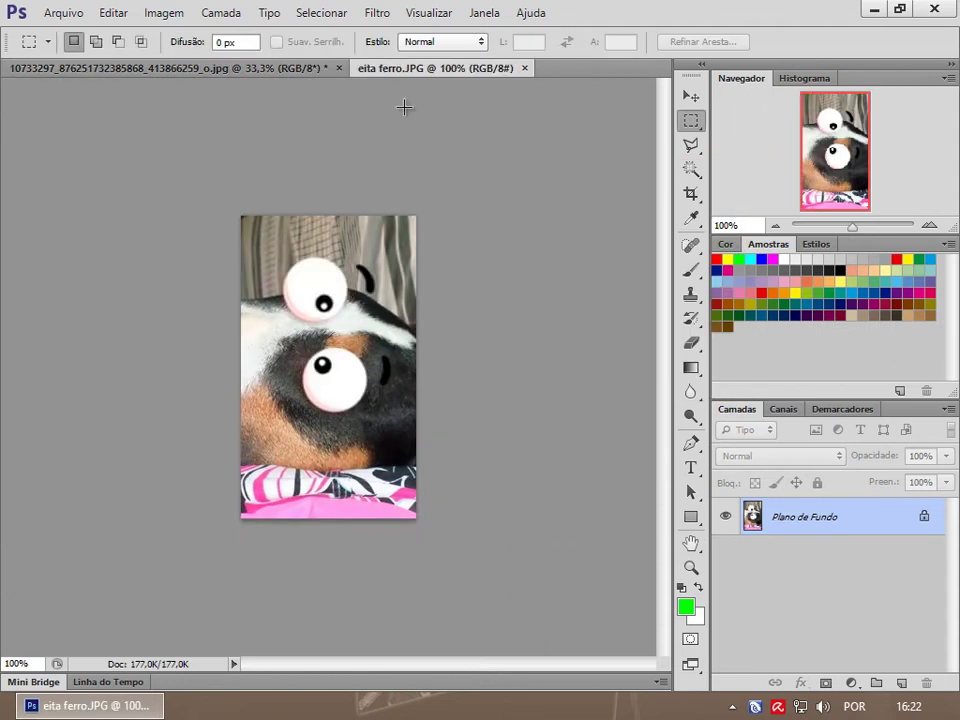
pyautogui.click(275, 68)
pyautogui.click(395, 68)
pyautogui.click(257, 70)
pyautogui.click(392, 69)
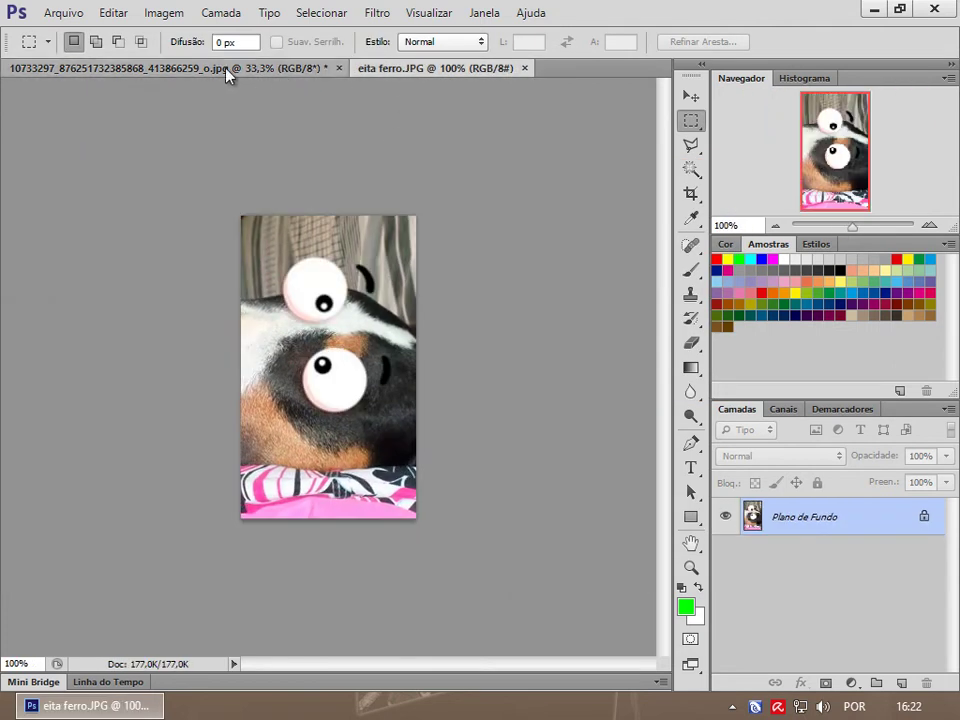
pyautogui.moveTo(226, 70); pyautogui.dragTo(214, 100)
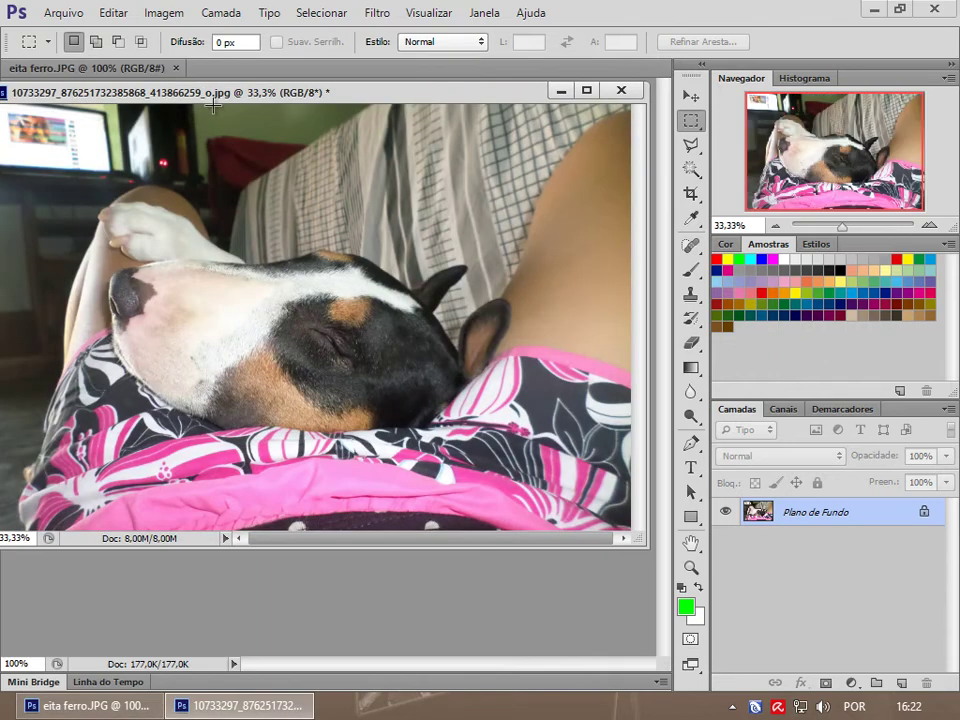
pyautogui.moveTo(645, 550); pyautogui.dragTo(638, 630)
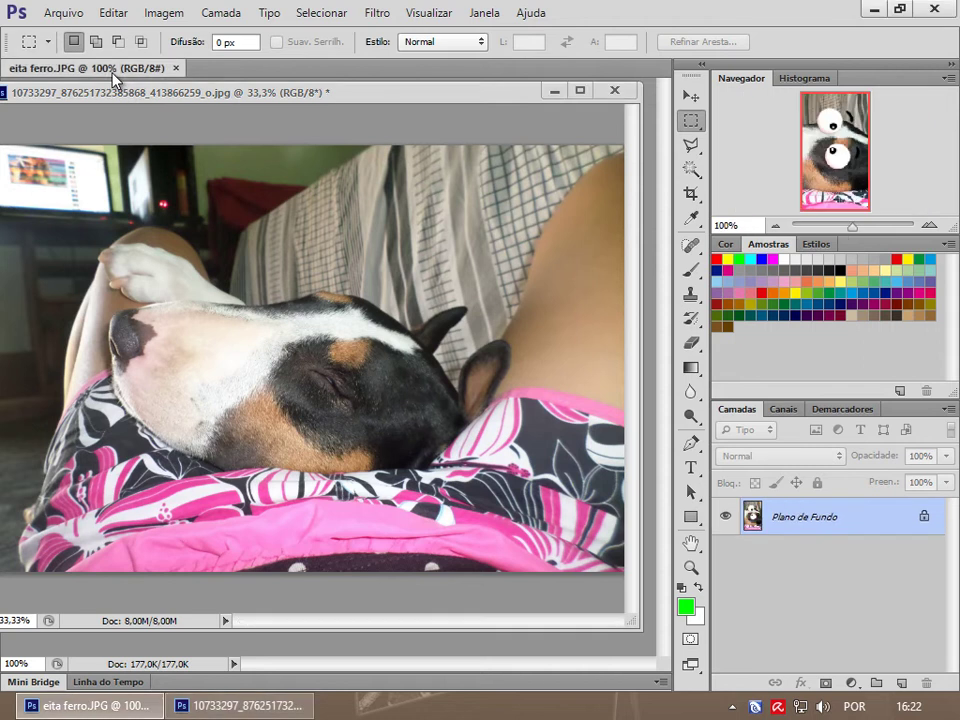
pyautogui.moveTo(140, 69)
pyautogui.mouseDown()
pyautogui.moveTo(330, 138)
pyautogui.moveTo(250, 125)
pyautogui.mouseUp()
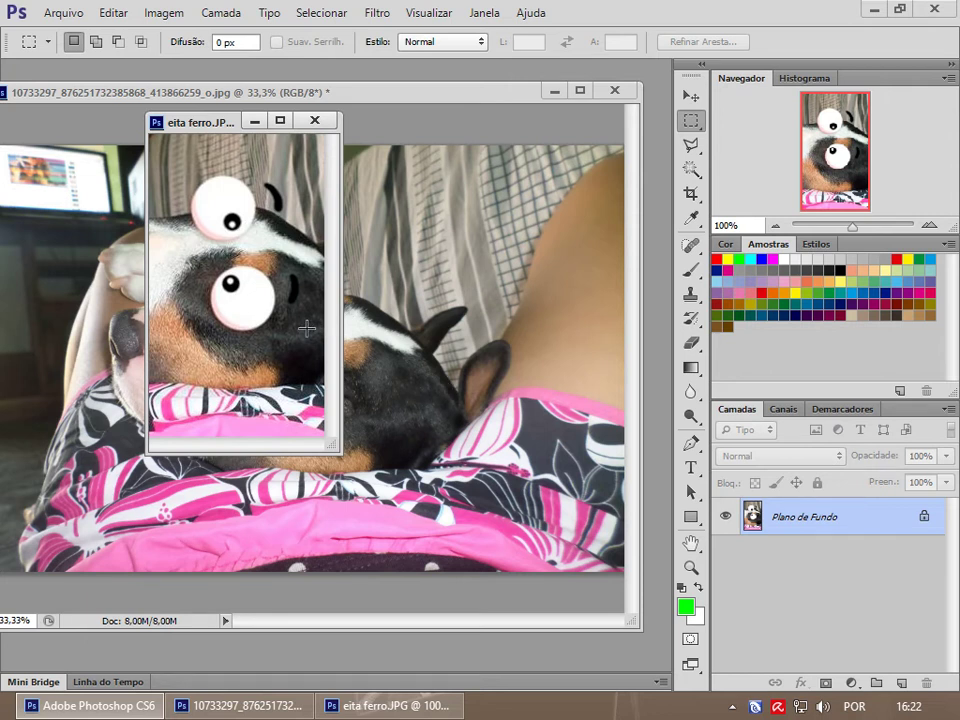
# - Drag eita ferro into the dog photo as Camada 1, then undo it
pyautogui.click(693, 97)
pyautogui.moveTo(239, 221); pyautogui.dragTo(417, 322)
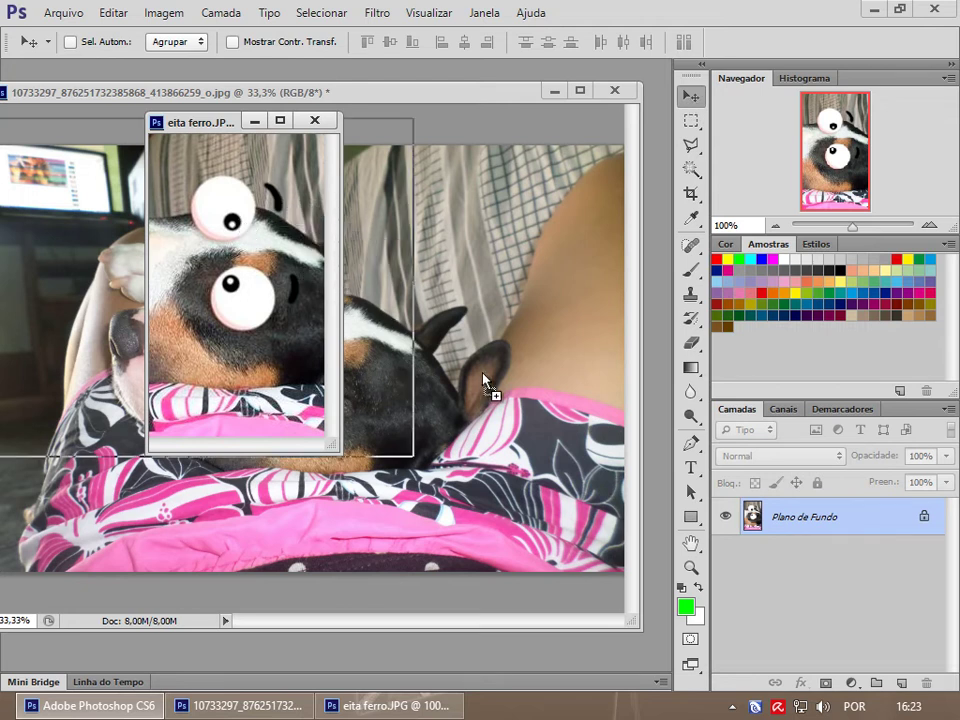
pyautogui.moveTo(484, 382); pyautogui.dragTo(497, 420)
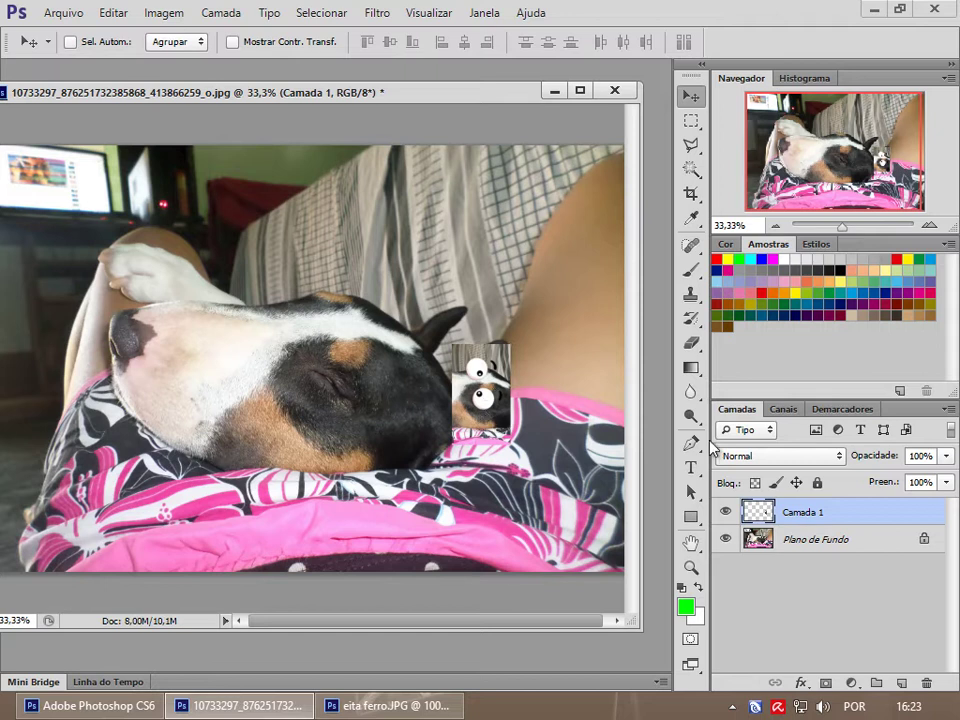
pyautogui.click(816, 540)
pyautogui.click(823, 513)
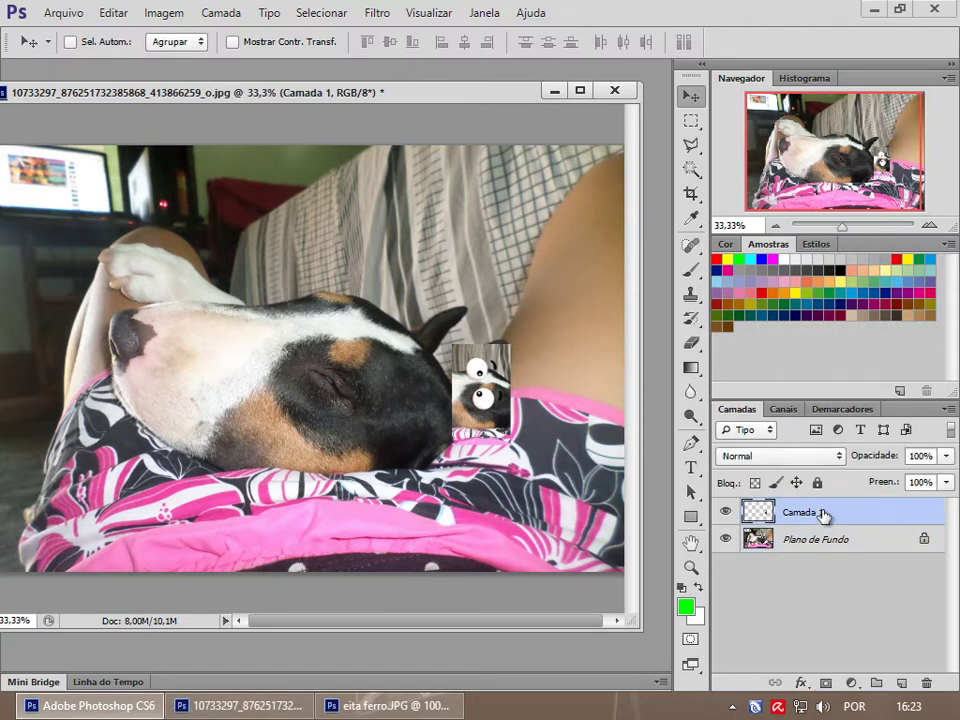
pyautogui.hotkey('ctrl', 'z')
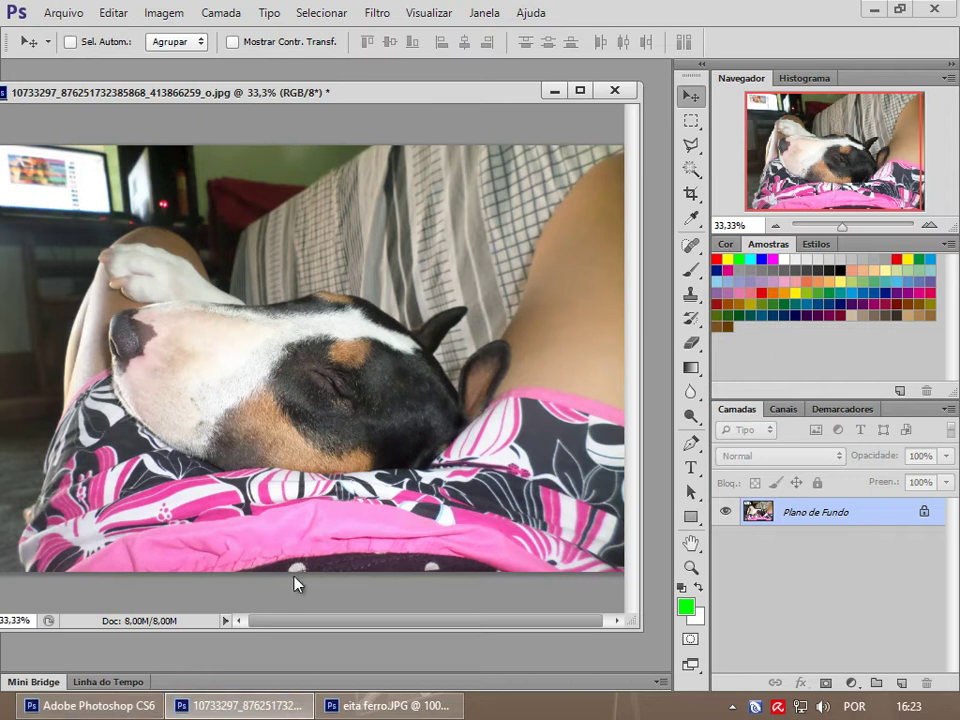
# - Marquee-select the cartoon eyes in eita ferro, close it, and resize the dog photo window
pyautogui.moveTo(256, 104); pyautogui.dragTo(251, 187)
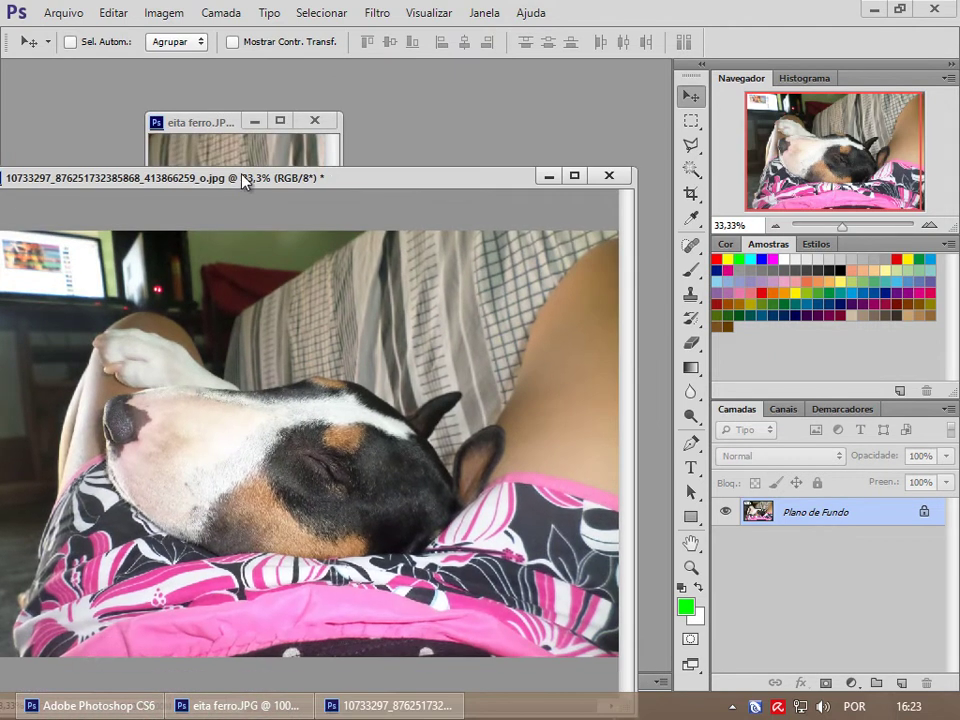
pyautogui.click(206, 124)
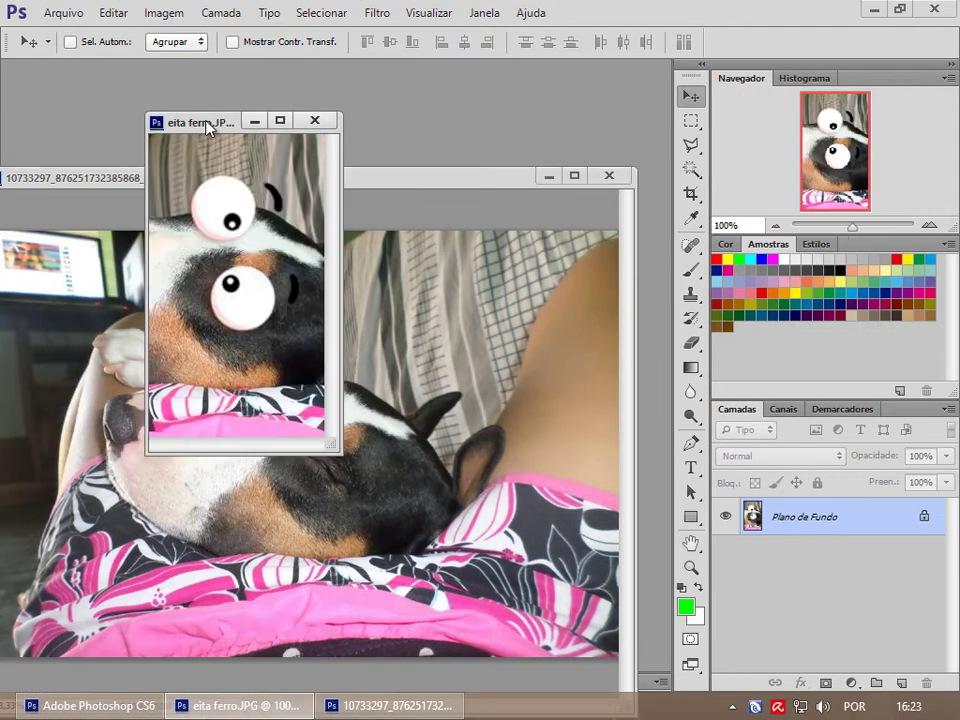
pyautogui.click(690, 121)
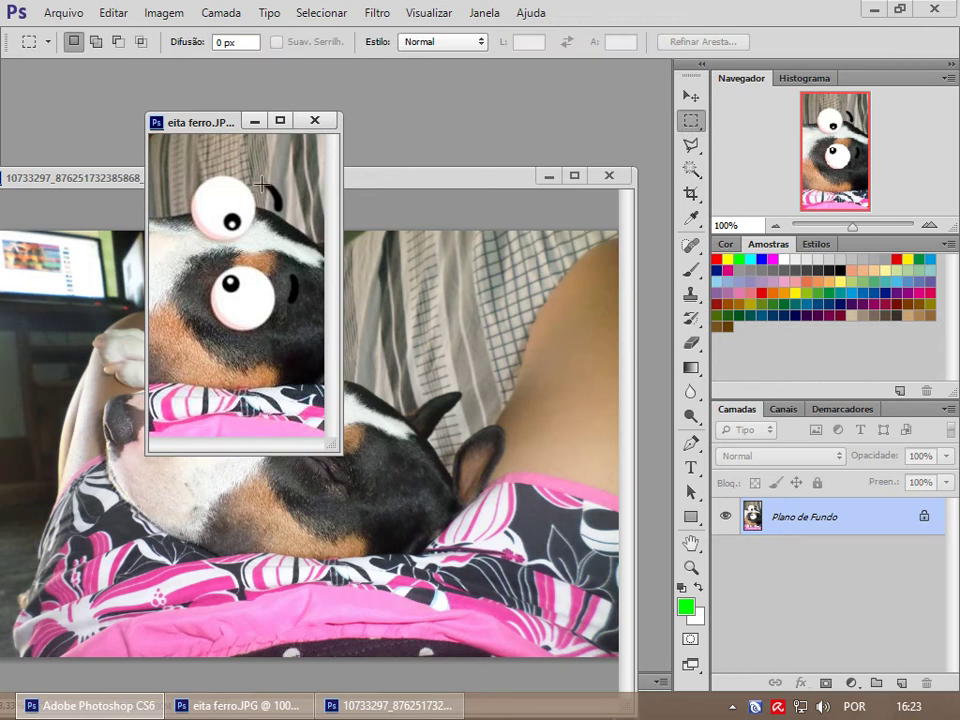
pyautogui.moveTo(177, 155); pyautogui.dragTo(316, 390)
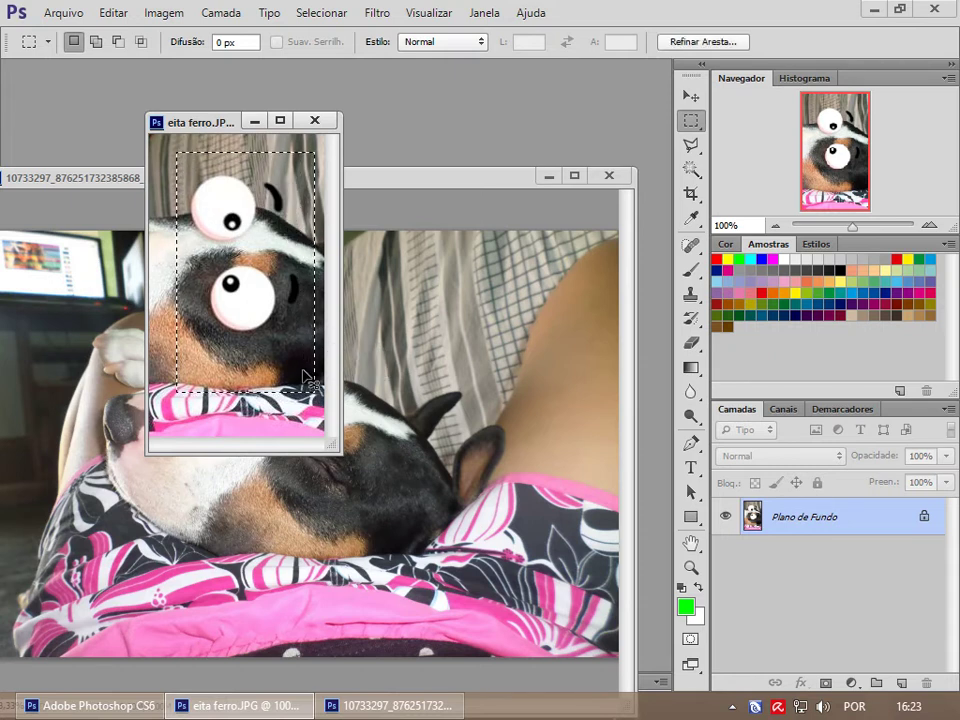
pyautogui.click(314, 121)
pyautogui.moveTo(365, 185); pyautogui.dragTo(388, 90)
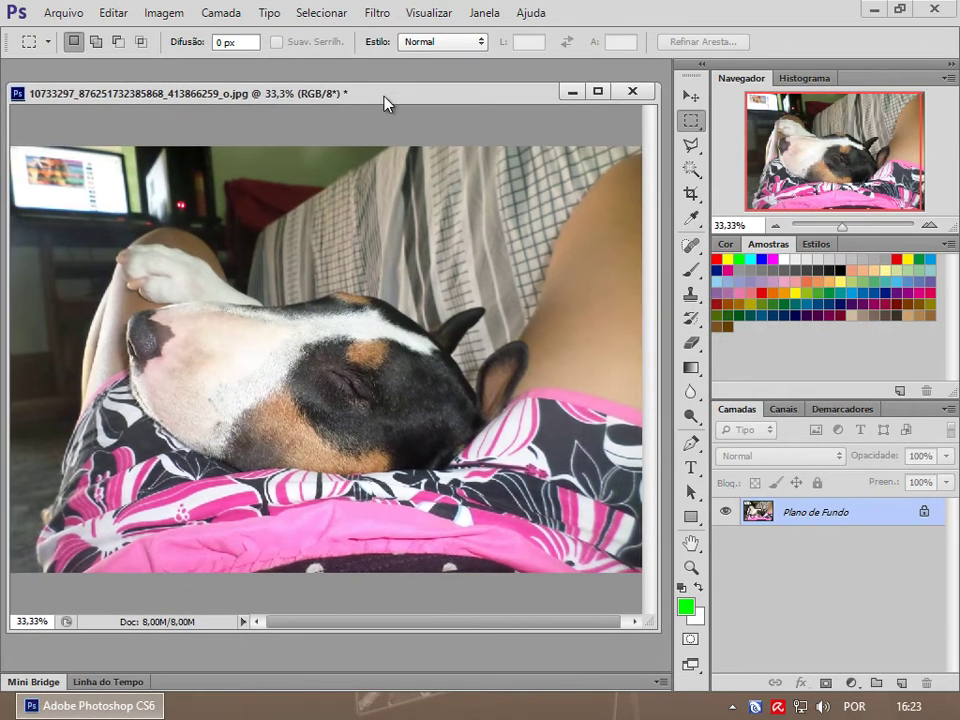
pyautogui.moveTo(507, 619); pyautogui.dragTo(510, 665)
# - Paste the cartoon eyes into the dog photo and move them onto the dog's head
pyautogui.hotkey('ctrl', 'v')
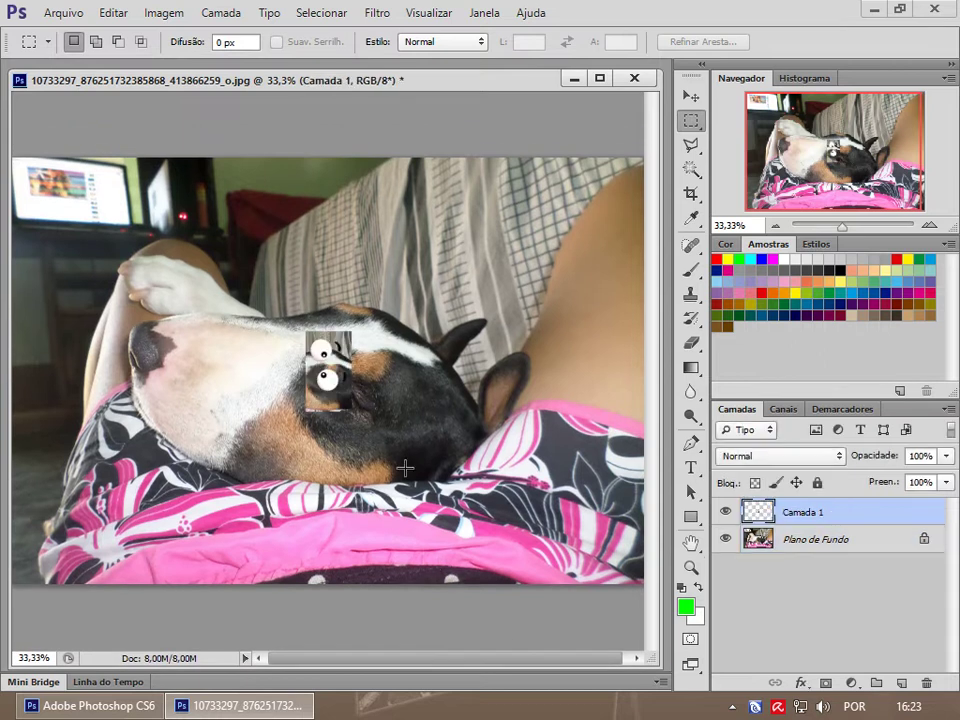
pyautogui.press('v')
pyautogui.moveTo(328, 392)
pyautogui.mouseDown()
pyautogui.moveTo(343, 370)
pyautogui.moveTo(339, 300)
pyautogui.mouseUp()
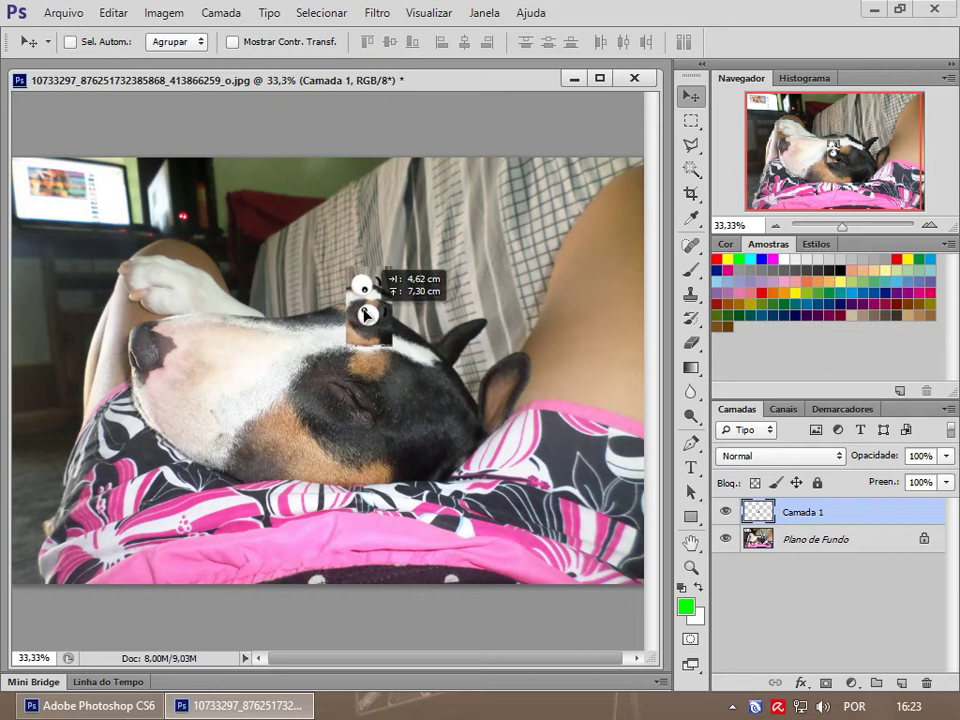
pyautogui.moveTo(356, 248)
pyautogui.mouseDown()
pyautogui.moveTo(358, 362)
pyautogui.moveTo(320, 333)
pyautogui.mouseUp()
pyautogui.click(684, 126)
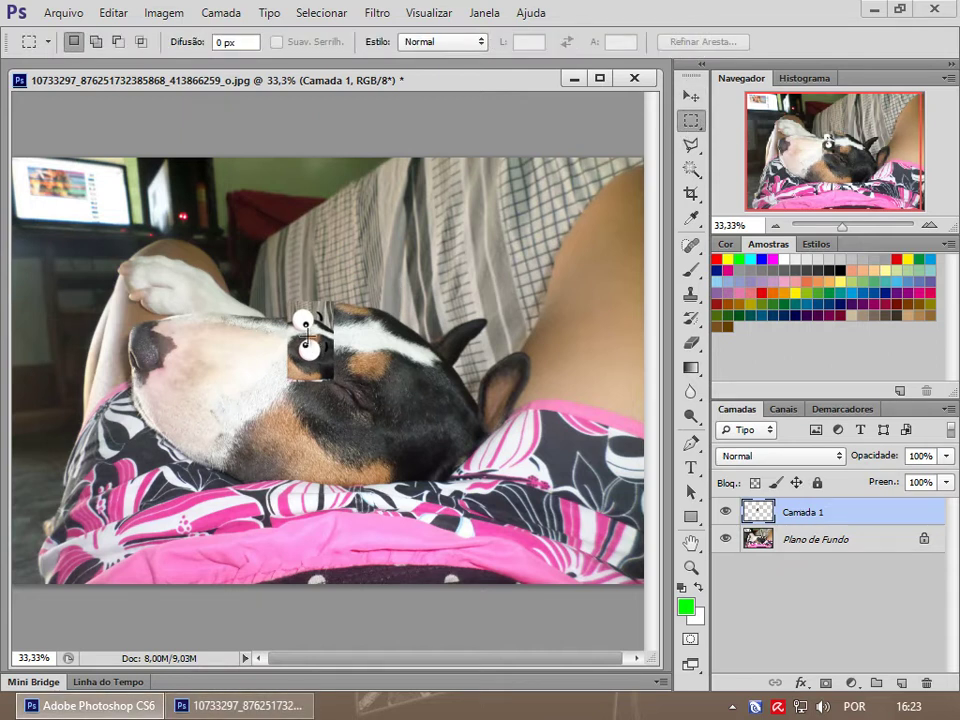
# - Free-transform the eyes layer and scale it up over the dog's face
pyautogui.rightClick(307, 333)
pyautogui.click(405, 497)
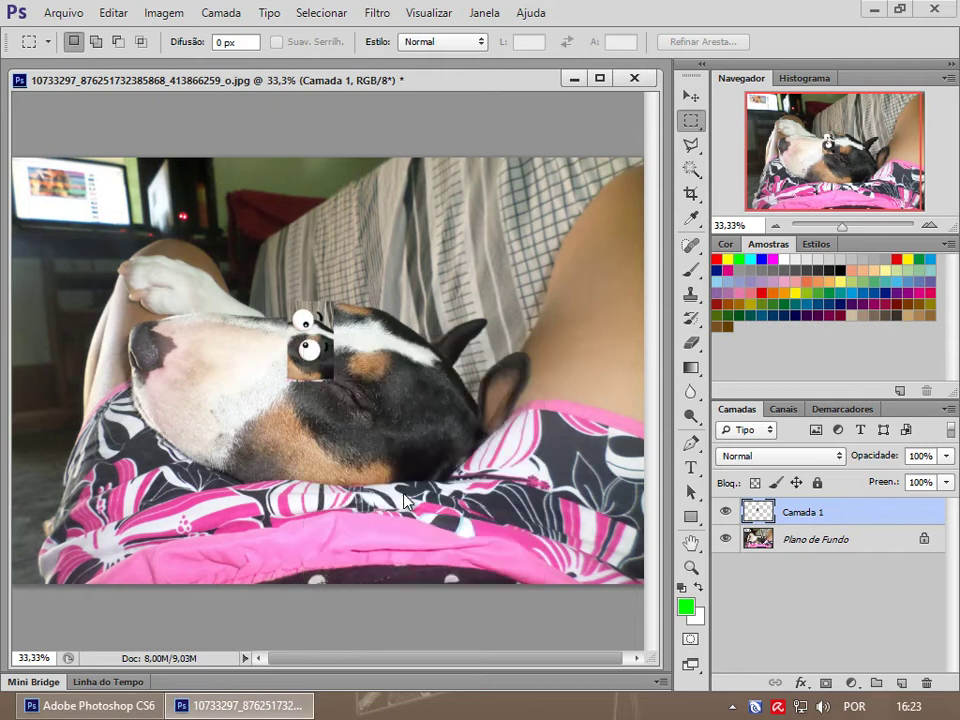
pyautogui.moveTo(338, 387); pyautogui.dragTo(391, 549)
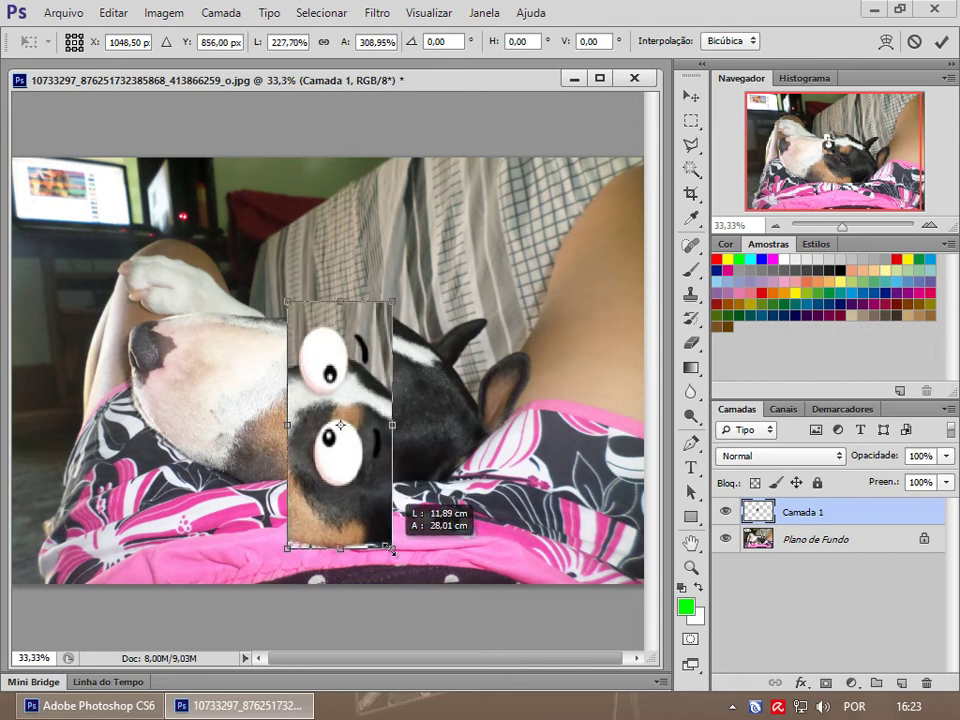
pyautogui.moveTo(392, 550)
pyautogui.mouseDown()
pyautogui.moveTo(416, 521)
pyautogui.moveTo(435, 519)
pyautogui.mouseUp()
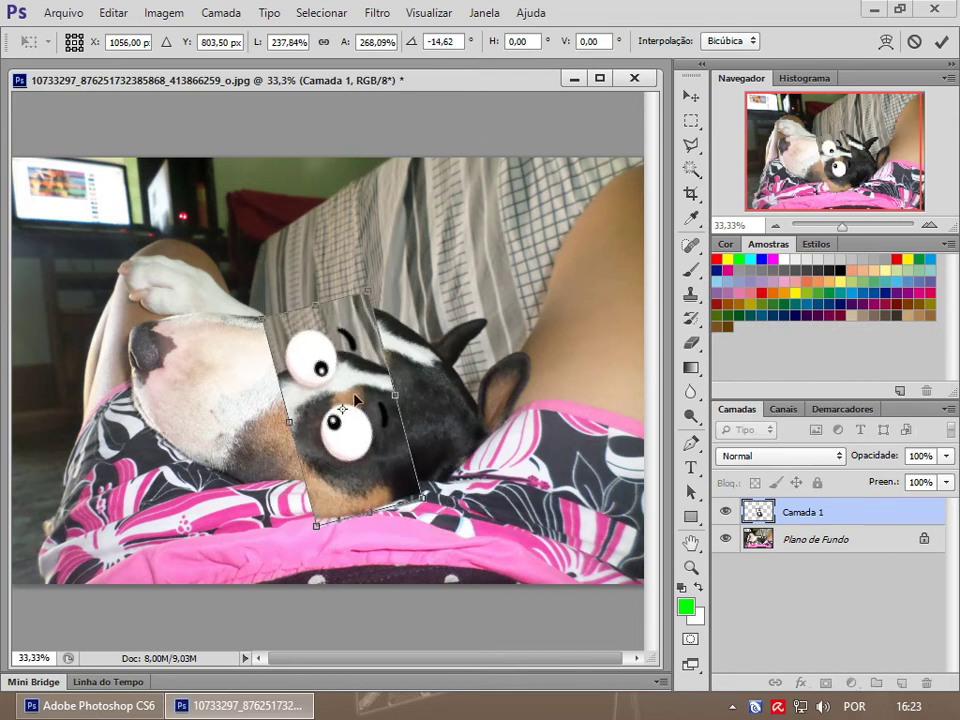
# - Flip the eyes horizontally and back, then reposition them on the dog's face
pyautogui.rightClick(355, 399)
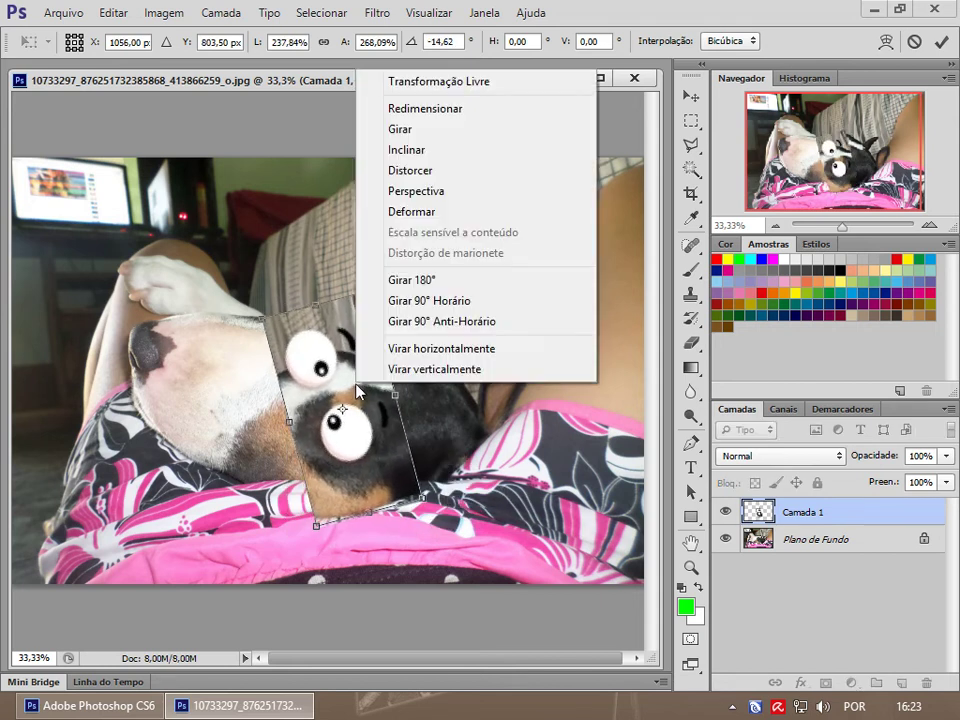
pyautogui.click(418, 357)
pyautogui.moveTo(392, 392)
pyautogui.mouseDown()
pyautogui.moveTo(407, 375)
pyautogui.moveTo(556, 365)
pyautogui.mouseUp()
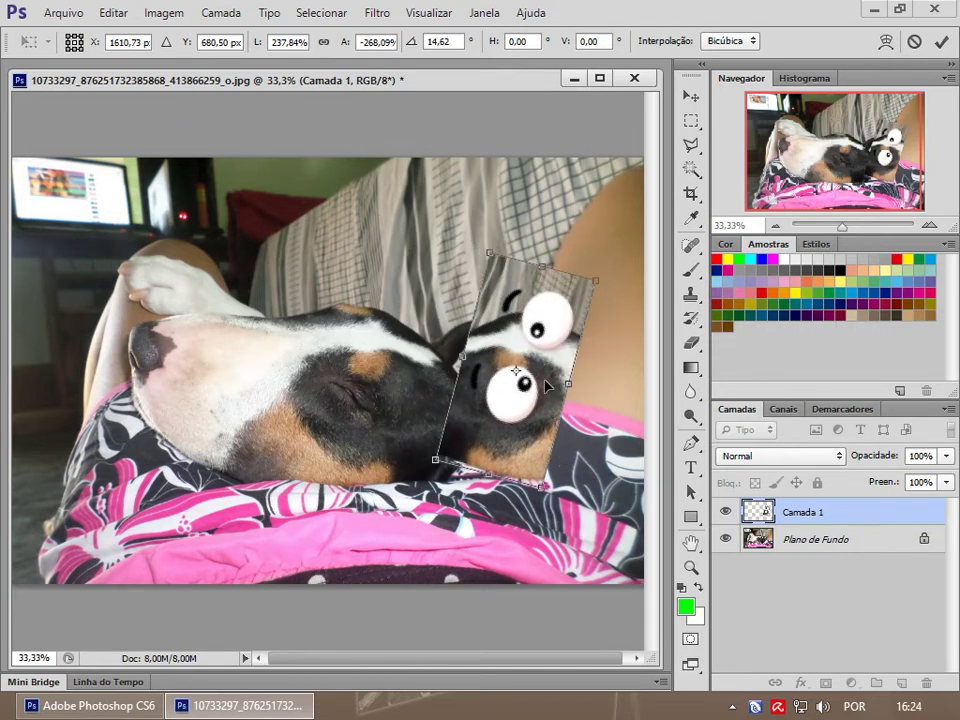
pyautogui.rightClick(546, 385)
pyautogui.click(637, 625)
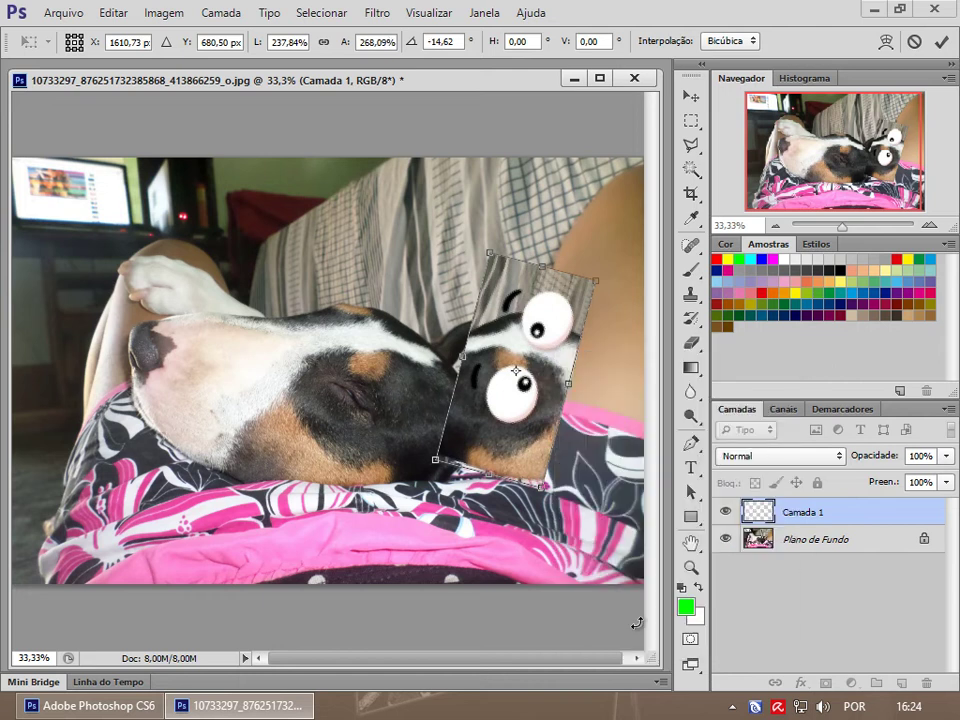
pyautogui.moveTo(533, 396); pyautogui.dragTo(371, 399)
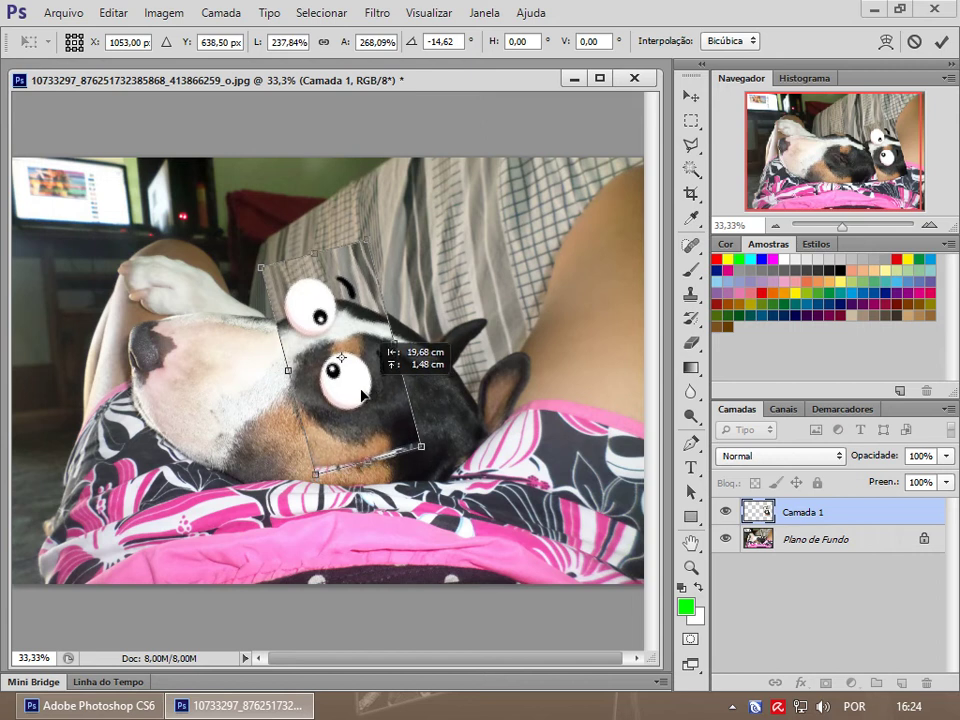
pyautogui.moveTo(371, 396)
pyautogui.mouseDown()
pyautogui.moveTo(368, 334)
pyautogui.moveTo(408, 305)
pyautogui.mouseUp()
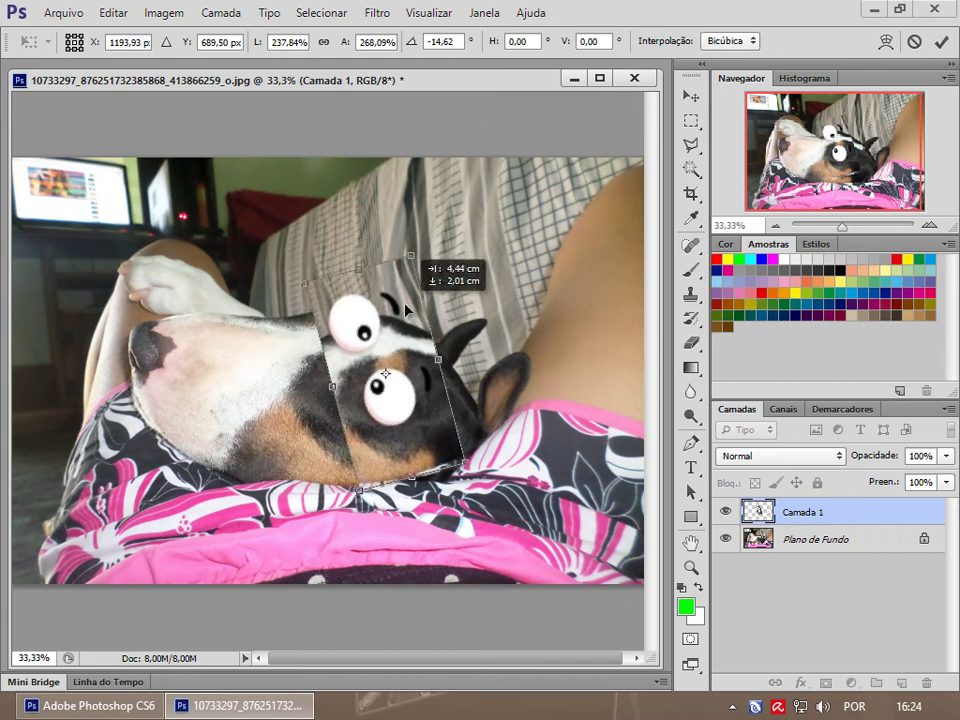
# - Rotate the eyes layer until it is nearly upright
pyautogui.rightClick(402, 293)
pyautogui.click(414, 220)
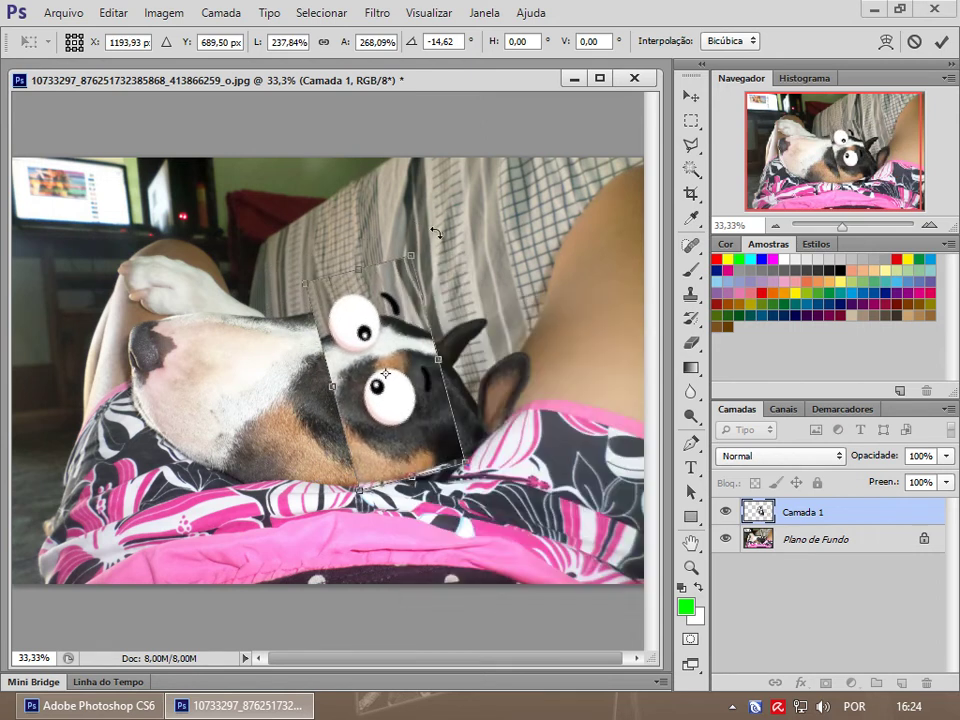
pyautogui.moveTo(451, 251); pyautogui.dragTo(482, 272)
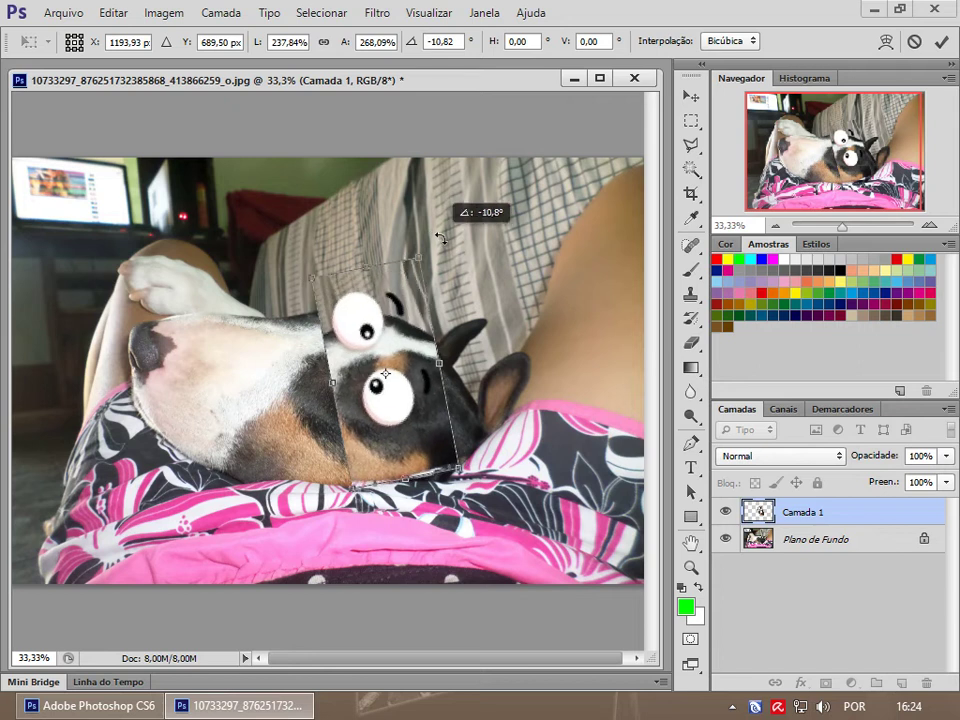
pyautogui.moveTo(366, 231); pyautogui.dragTo(360, 232)
pyautogui.rightClick(401, 293)
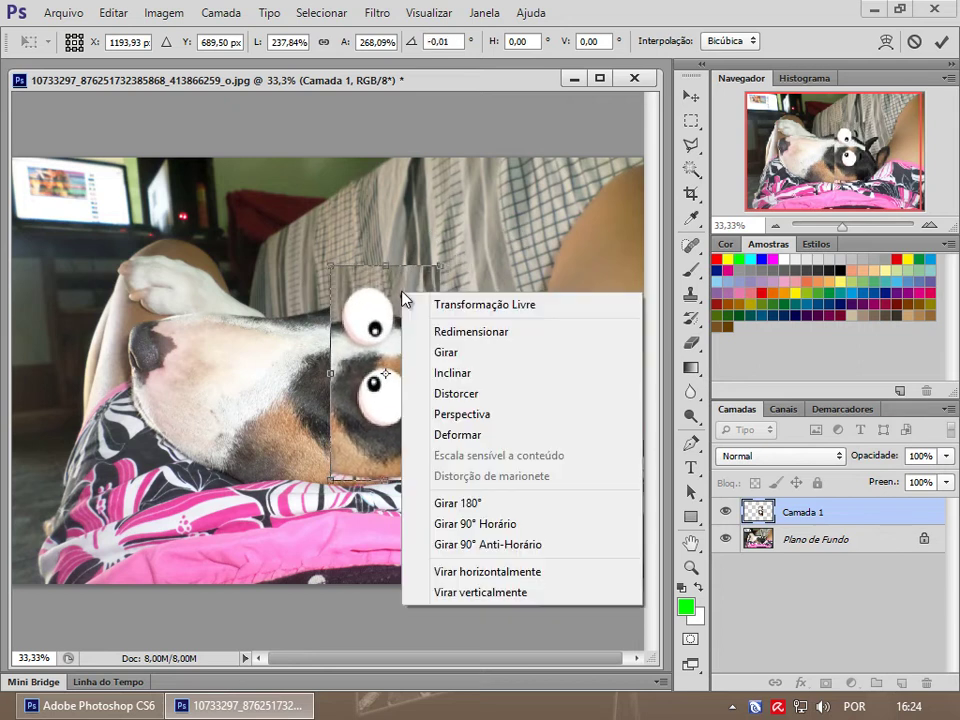
pyautogui.click(489, 343)
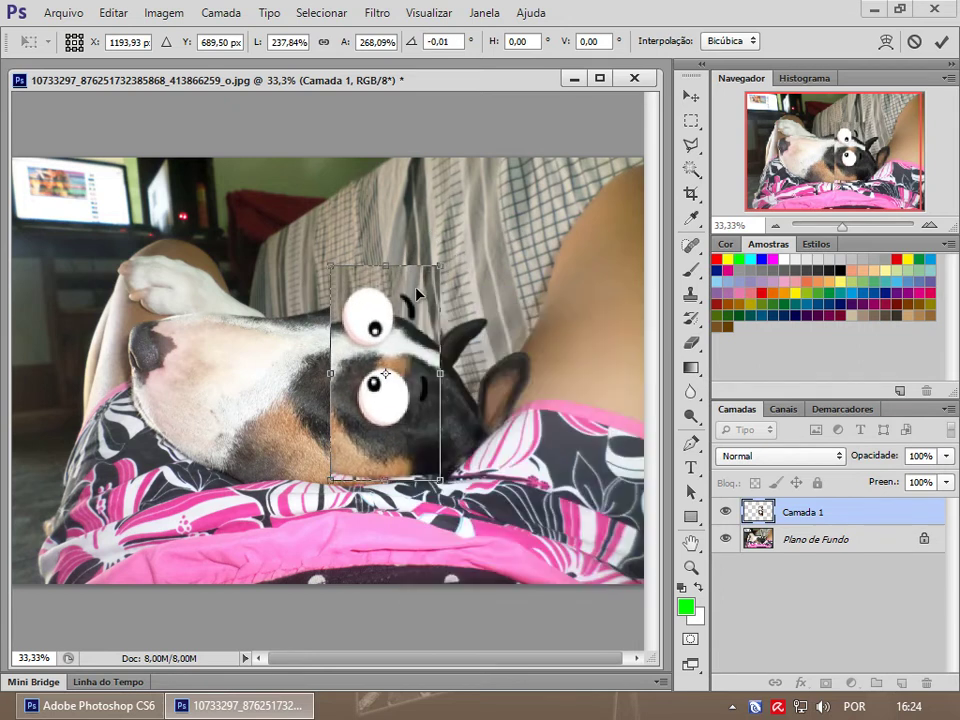
pyautogui.rightClick(418, 293)
pyautogui.click(452, 347)
pyautogui.moveTo(452, 246); pyautogui.dragTo(456, 250)
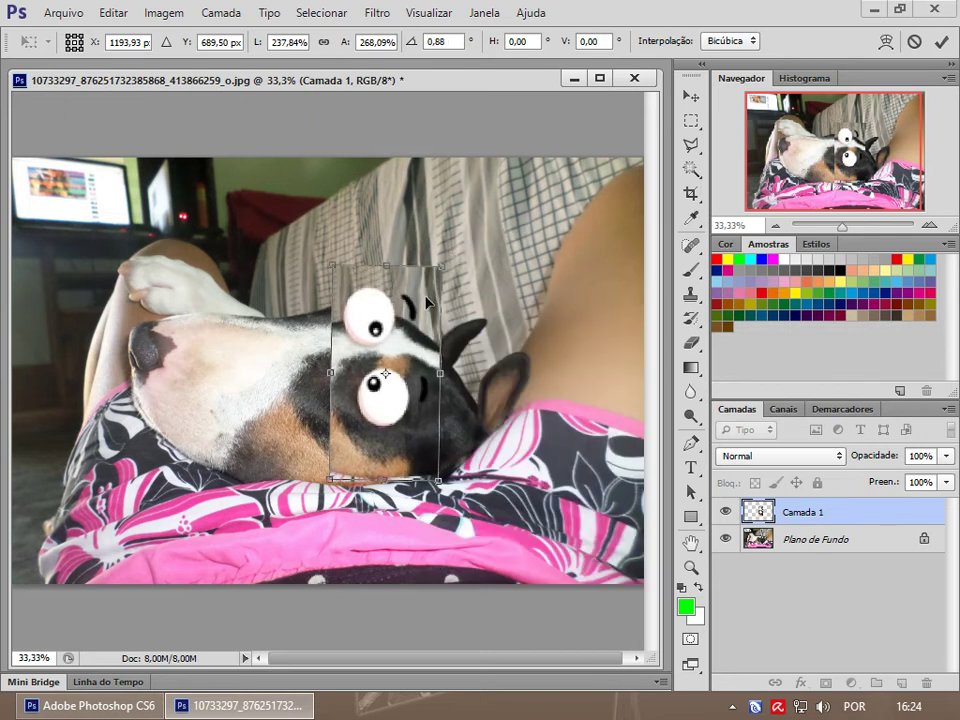
# - Skew the eyes with Inclinar, ending at 244.39% by 260.91%, tilted −14.15°
pyautogui.rightClick(434, 299)
pyautogui.click(495, 381)
pyautogui.moveTo(393, 270)
pyautogui.mouseDown()
pyautogui.moveTo(391, 298)
pyautogui.moveTo(330, 294)
pyautogui.moveTo(389, 300)
pyautogui.mouseUp()
pyautogui.moveTo(440, 378); pyautogui.dragTo(445, 355)
pyautogui.moveTo(437, 408); pyautogui.dragTo(430, 357)
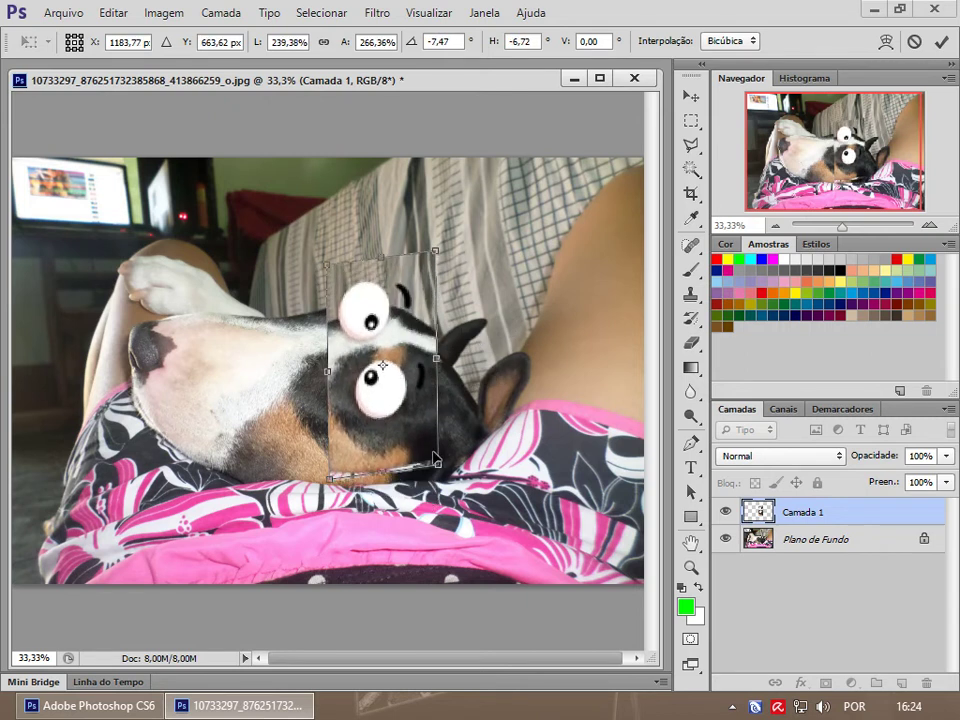
pyautogui.moveTo(421, 457)
pyautogui.mouseDown()
pyautogui.moveTo(545, 405)
pyautogui.moveTo(578, 364)
pyautogui.moveTo(476, 401)
pyautogui.moveTo(375, 392)
pyautogui.moveTo(400, 420)
pyautogui.moveTo(418, 381)
pyautogui.moveTo(392, 397)
pyautogui.moveTo(409, 429)
pyautogui.moveTo(440, 413)
pyautogui.moveTo(420, 461)
pyautogui.moveTo(422, 444)
pyautogui.mouseUp()
# - Distort the eyes' corners with Distorcer, stretching them to 376.91% by 276.15%
pyautogui.rightClick(391, 362)
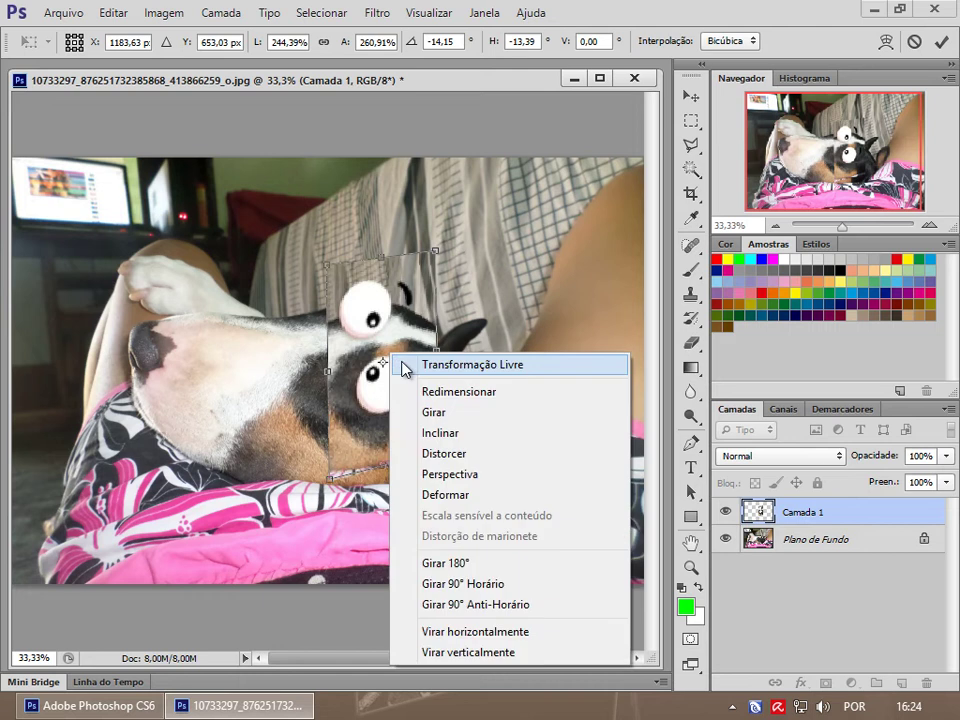
pyautogui.click(443, 455)
pyautogui.moveTo(440, 456)
pyautogui.mouseDown()
pyautogui.moveTo(390, 398)
pyautogui.moveTo(411, 567)
pyautogui.moveTo(368, 598)
pyautogui.moveTo(431, 621)
pyautogui.moveTo(459, 582)
pyautogui.moveTo(462, 400)
pyautogui.moveTo(520, 292)
pyautogui.moveTo(441, 442)
pyautogui.mouseUp()
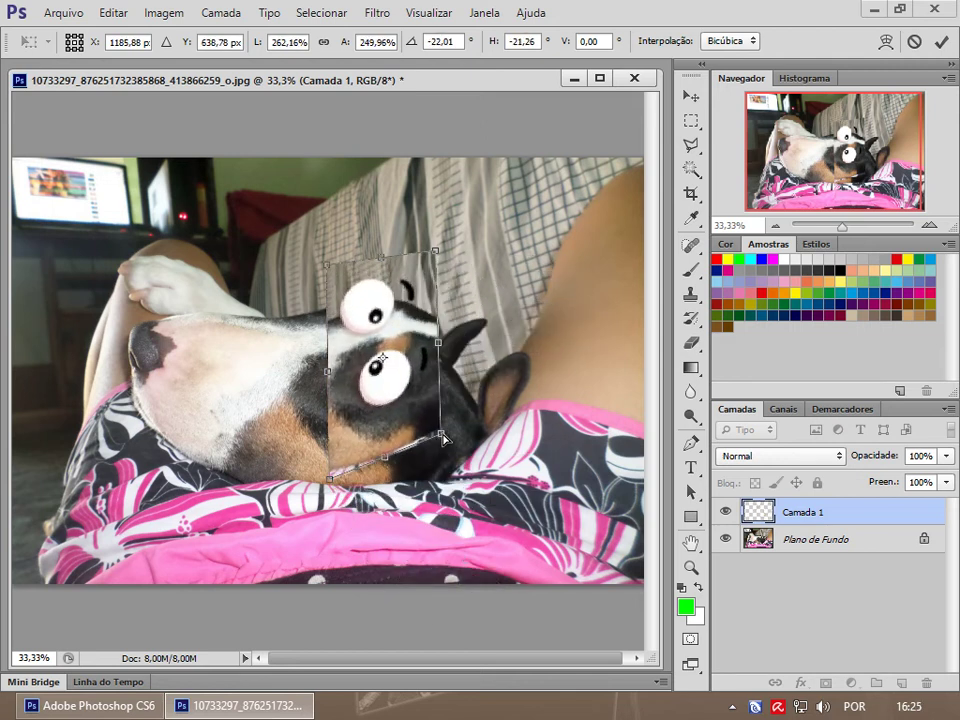
pyautogui.moveTo(385, 266)
pyautogui.mouseDown()
pyautogui.moveTo(402, 362)
pyautogui.moveTo(460, 372)
pyautogui.moveTo(421, 262)
pyautogui.moveTo(240, 215)
pyautogui.moveTo(305, 305)
pyautogui.moveTo(370, 270)
pyautogui.moveTo(320, 273)
pyautogui.moveTo(370, 255)
pyautogui.mouseUp()
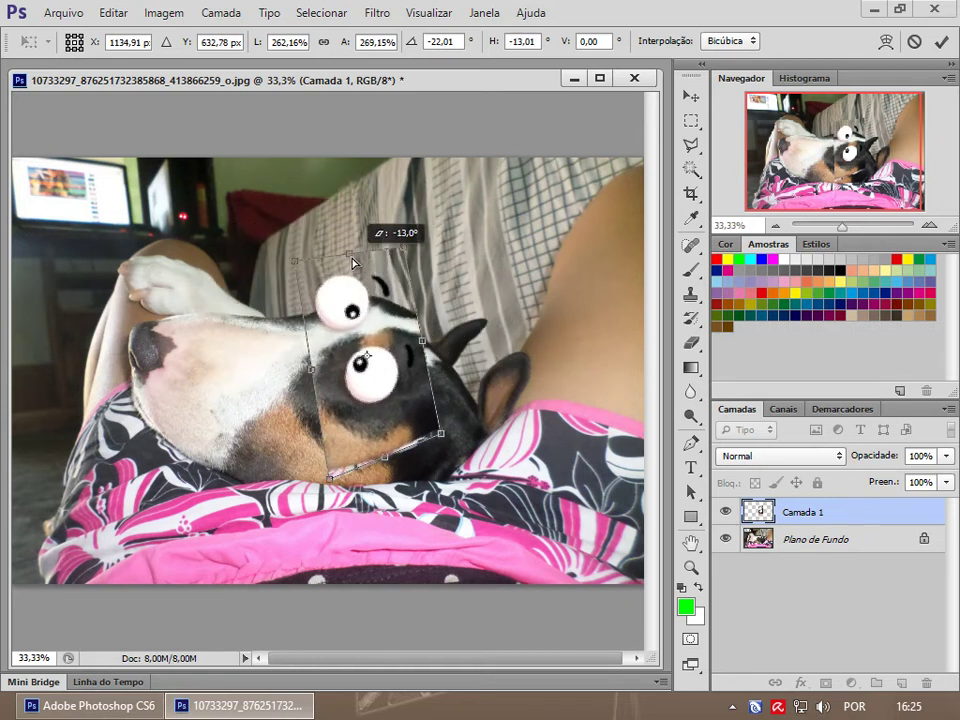
pyautogui.rightClick(393, 303)
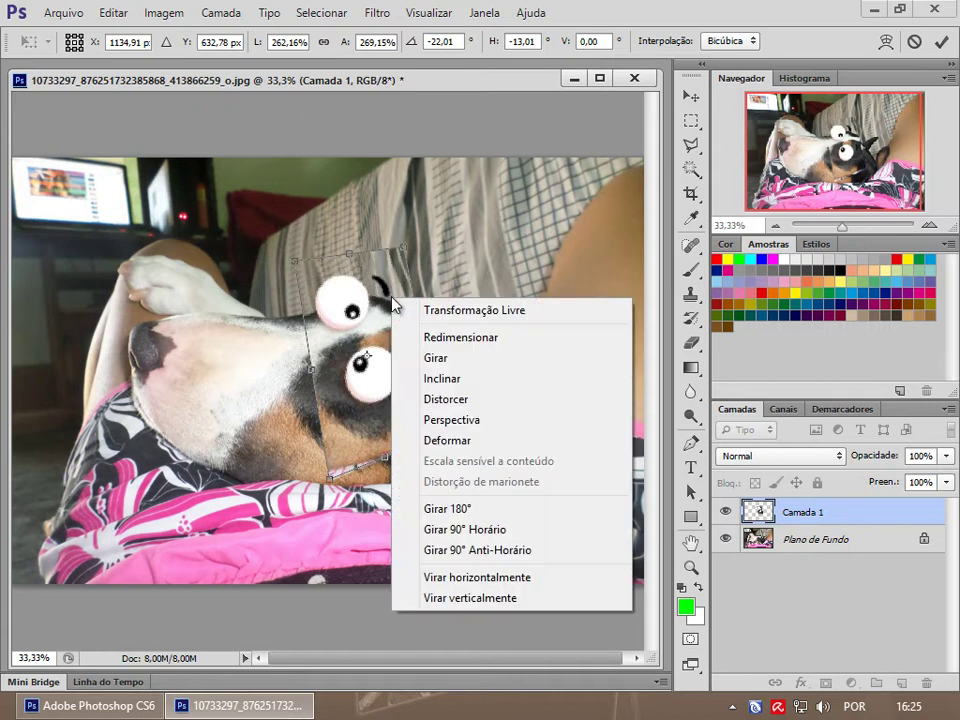
pyautogui.click(476, 420)
pyautogui.moveTo(405, 256)
pyautogui.mouseDown()
pyautogui.moveTo(384, 285)
pyautogui.moveTo(461, 298)
pyautogui.moveTo(420, 320)
pyautogui.moveTo(454, 294)
pyautogui.moveTo(354, 268)
pyautogui.moveTo(353, 304)
pyautogui.moveTo(463, 304)
pyautogui.moveTo(429, 300)
pyautogui.moveTo(459, 274)
pyautogui.moveTo(434, 242)
pyautogui.mouseUp()
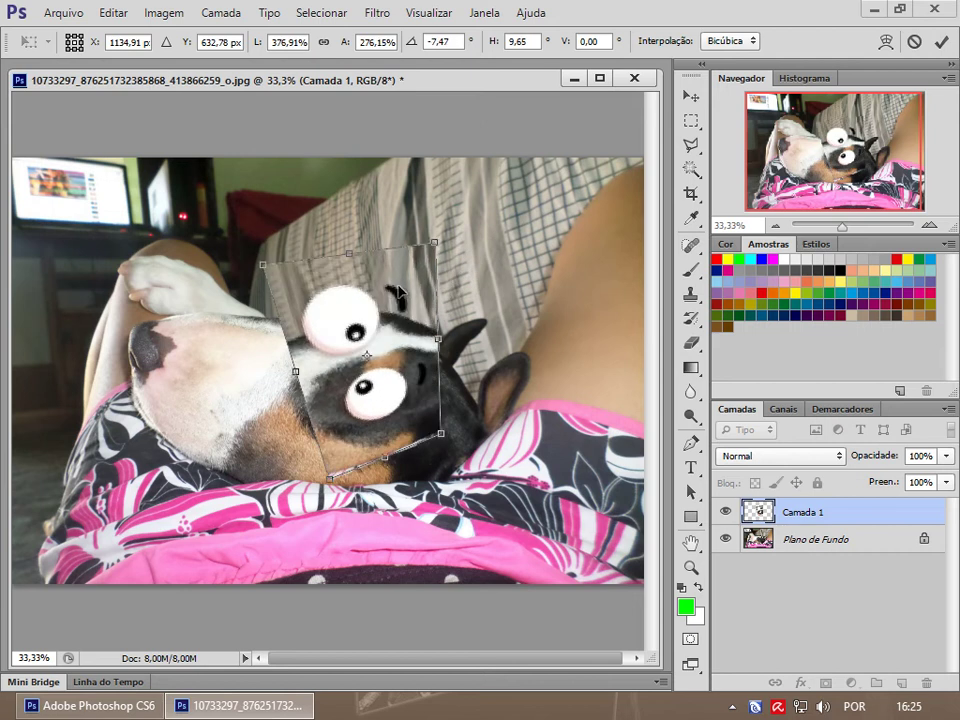
pyautogui.rightClick(399, 291)
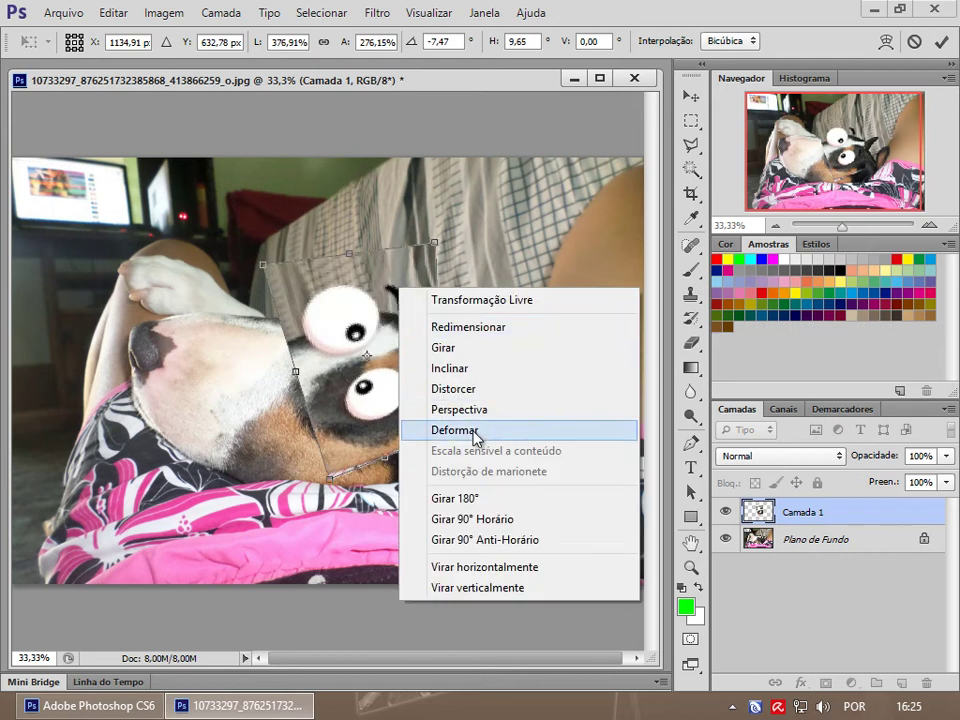
# - Apply a Deformar warp, dragging corners and middle to curve the eyes over the dog's face
pyautogui.click(472, 430)
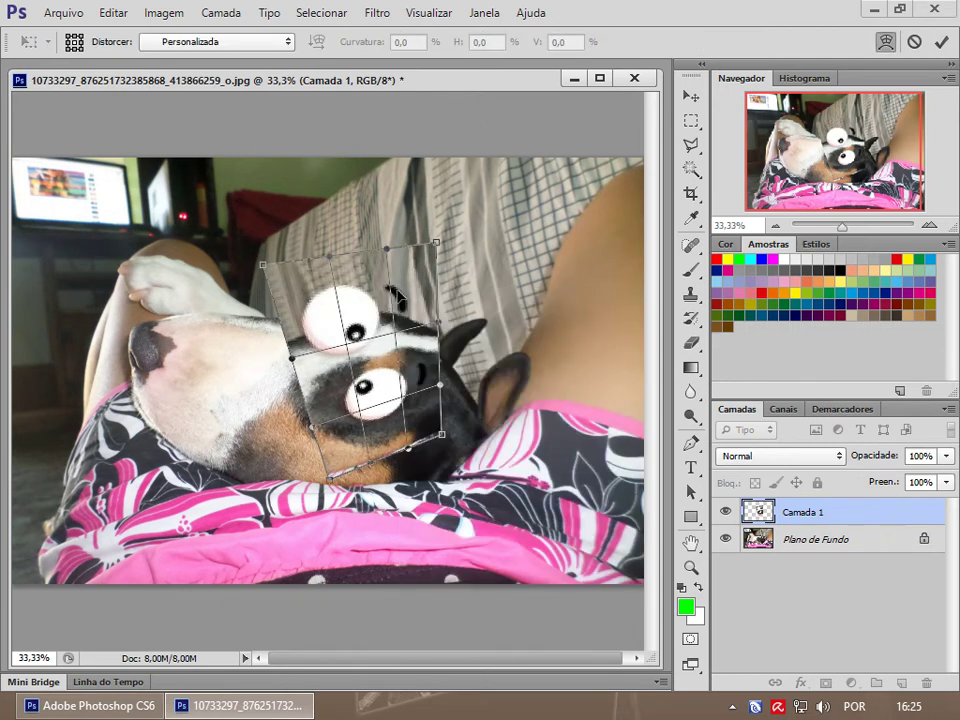
pyautogui.moveTo(437, 245); pyautogui.dragTo(404, 268)
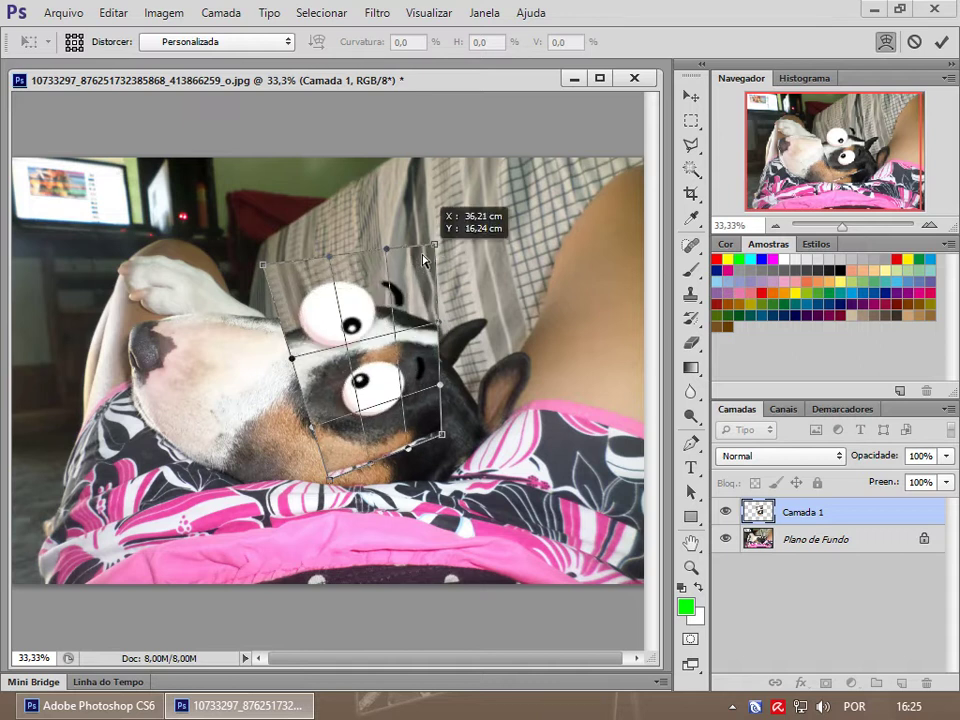
pyautogui.moveTo(327, 482); pyautogui.dragTo(330, 457)
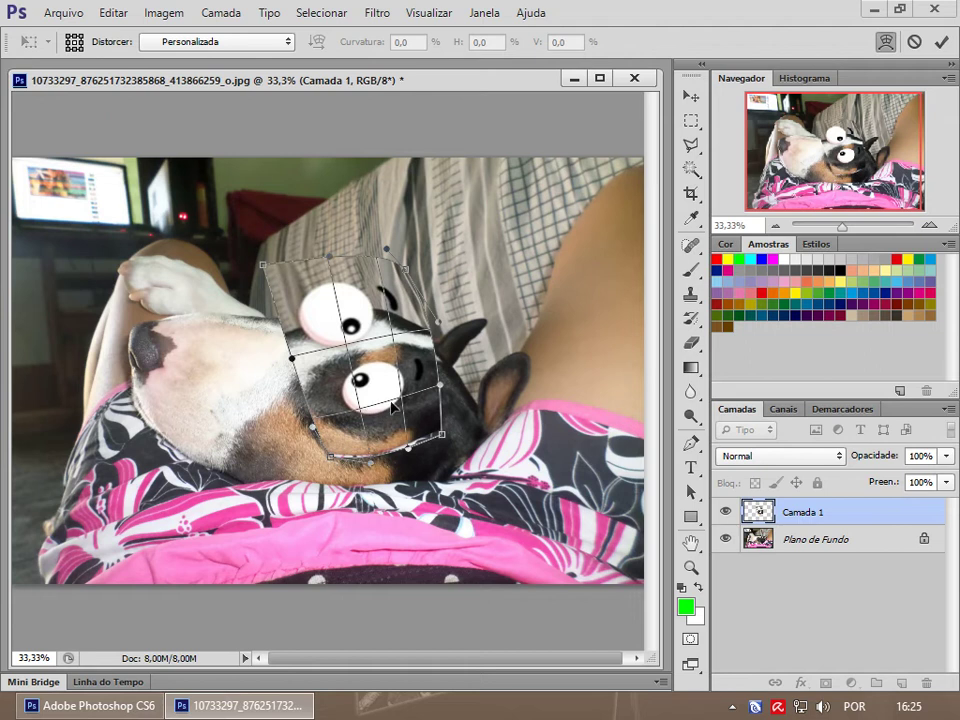
pyautogui.moveTo(400, 398); pyautogui.dragTo(383, 383)
pyautogui.moveTo(263, 266)
pyautogui.mouseDown()
pyautogui.moveTo(280, 272)
pyautogui.moveTo(291, 318)
pyautogui.mouseUp()
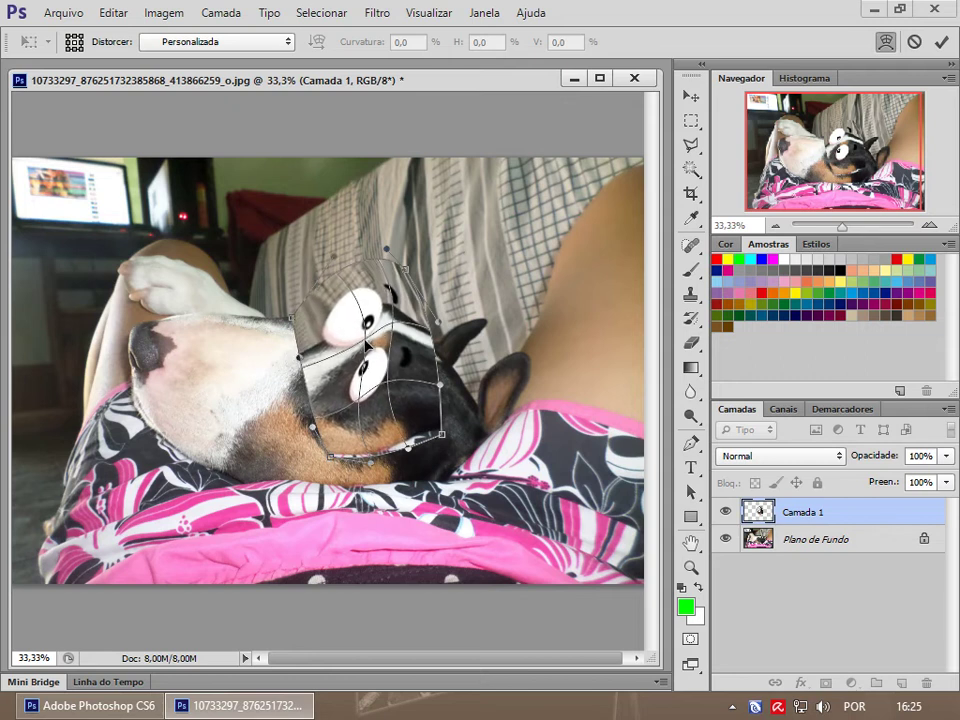
pyautogui.moveTo(343, 352); pyautogui.dragTo(358, 356)
pyautogui.moveTo(425, 391)
pyautogui.mouseDown()
pyautogui.moveTo(533, 400)
pyautogui.moveTo(437, 441)
pyautogui.moveTo(352, 408)
pyautogui.moveTo(407, 358)
pyautogui.mouseUp()
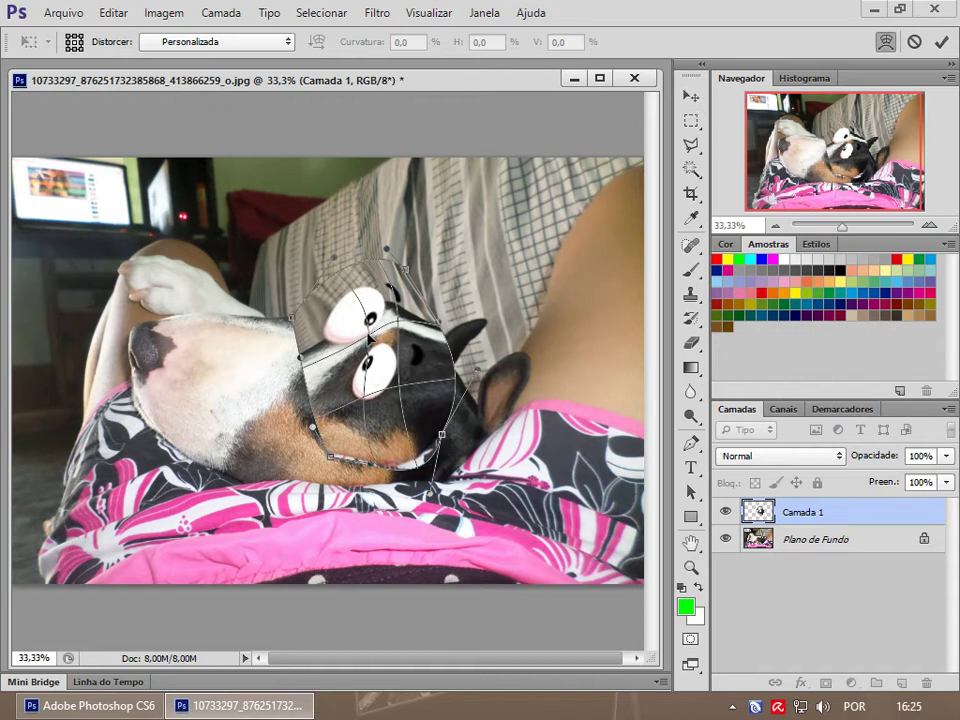
# - Undo the earlier transforms and free-transform Camada 1 larger over the dog's face
pyautogui.press('Return')
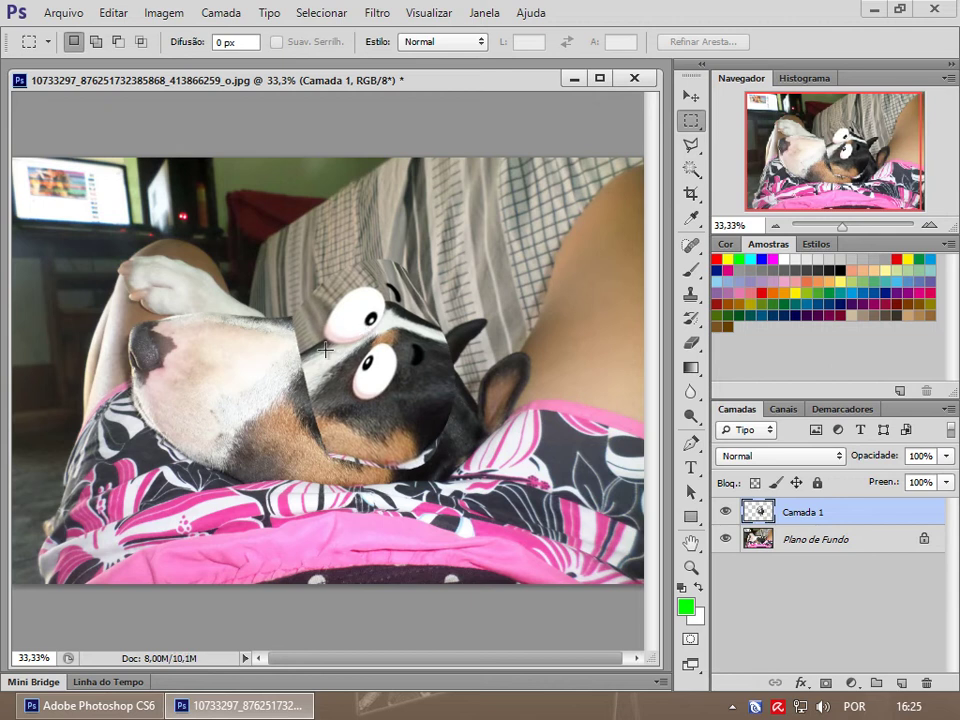
pyautogui.hotkey('ctrl', 'z')
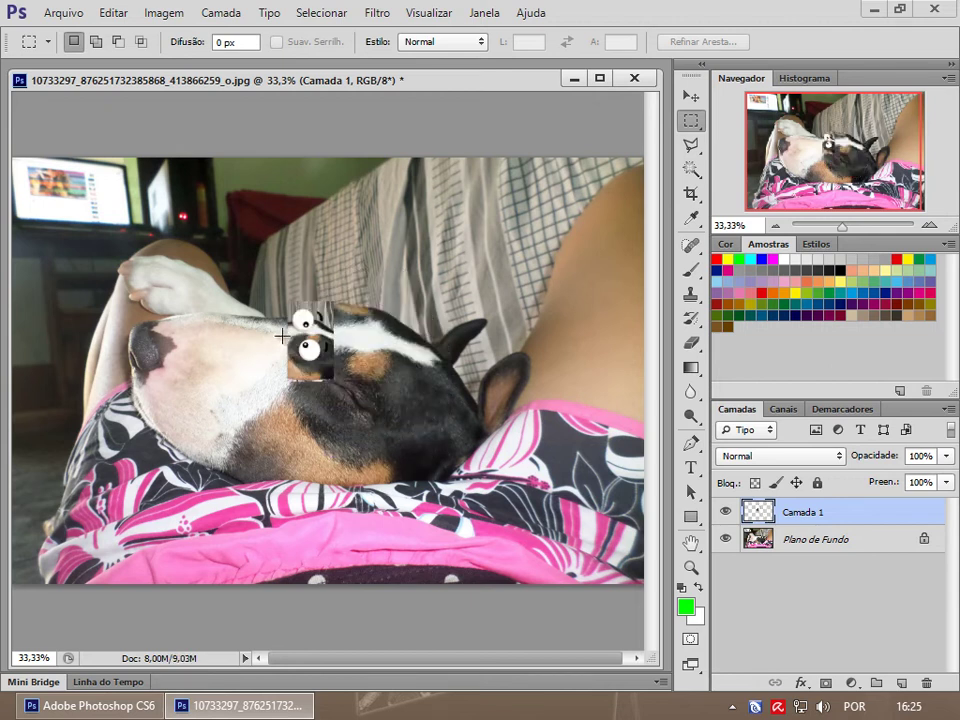
pyautogui.rightClick(301, 331)
pyautogui.click(397, 495)
pyautogui.moveTo(333, 383); pyautogui.dragTo(521, 512)
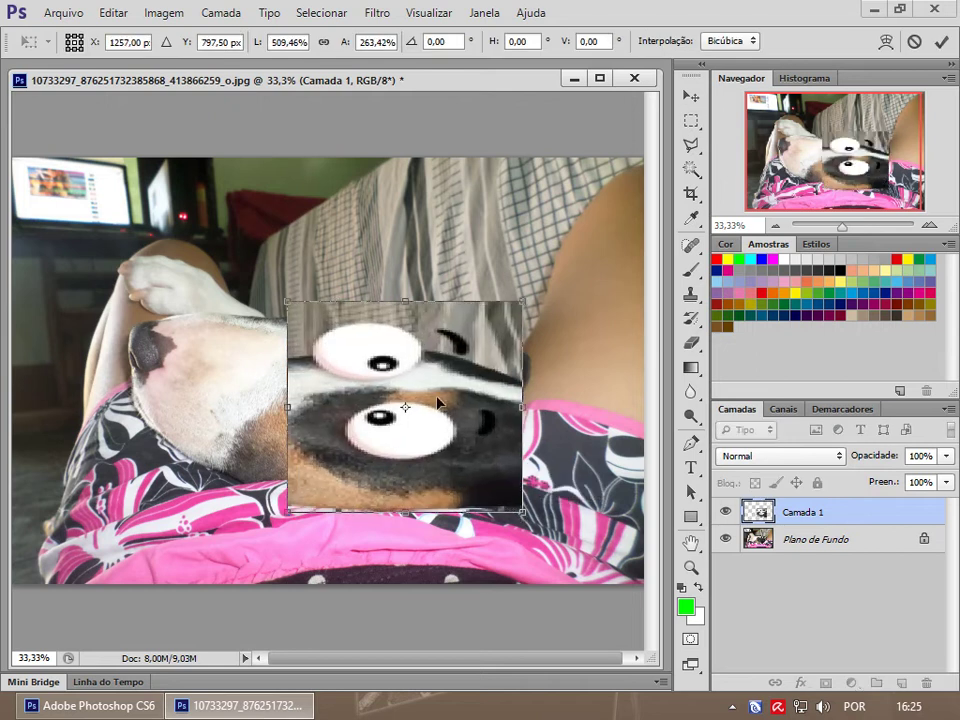
# - Warp the eyes with Deformar, apply it, and move them up over the forehead
pyautogui.rightClick(441, 367)
pyautogui.click(503, 512)
pyautogui.moveTo(489, 446)
pyautogui.mouseDown()
pyautogui.moveTo(383, 383)
pyautogui.moveTo(418, 411)
pyautogui.mouseUp()
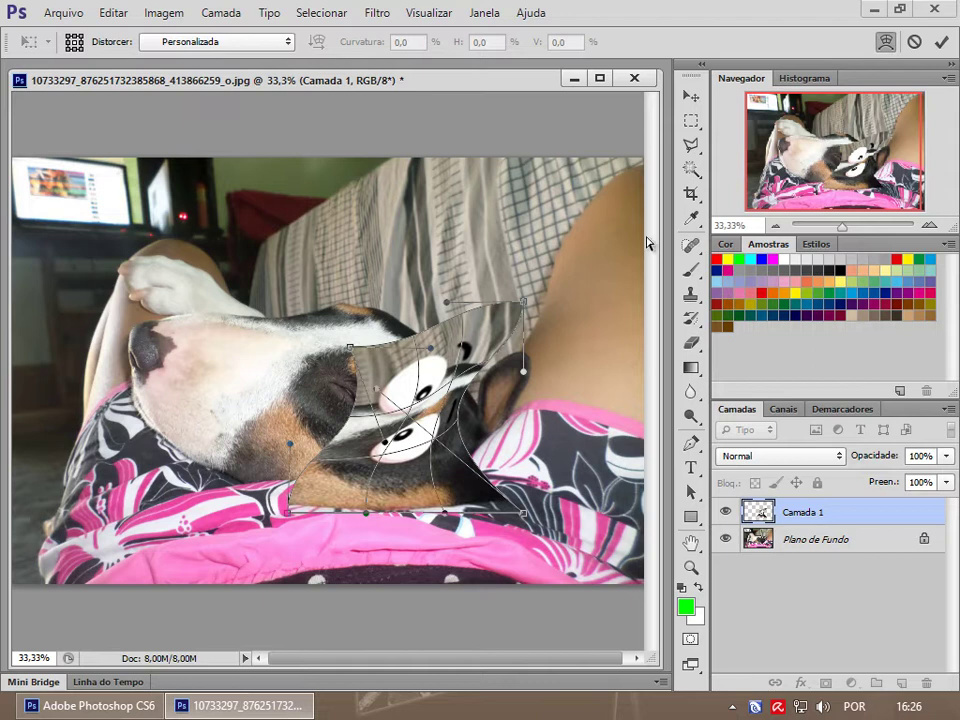
pyautogui.click(702, 96)
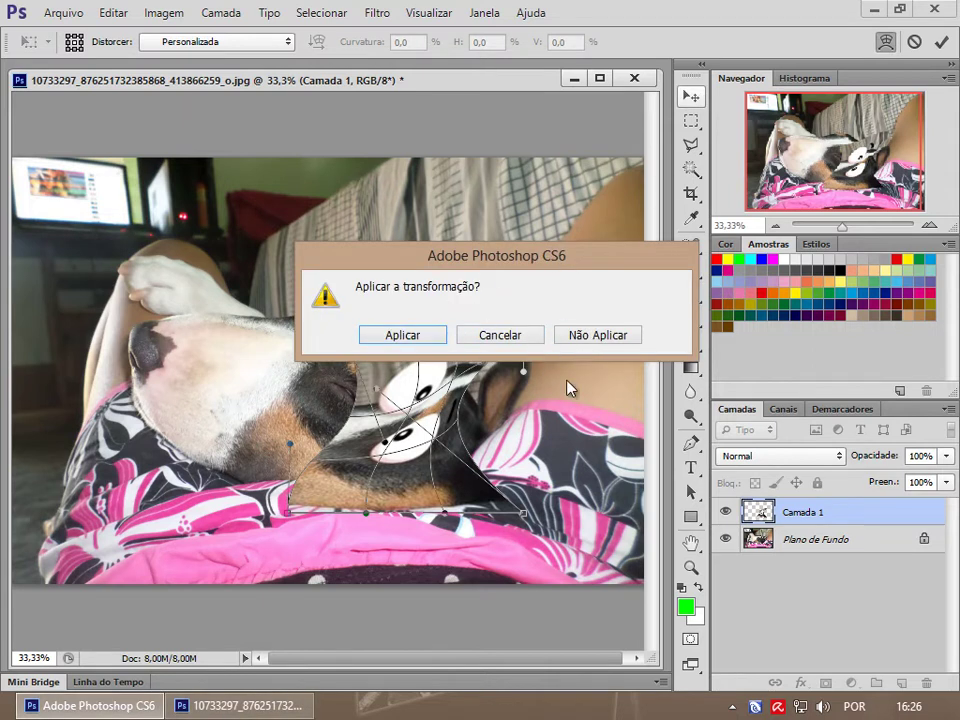
pyautogui.click(425, 345)
pyautogui.moveTo(415, 422); pyautogui.dragTo(355, 375)
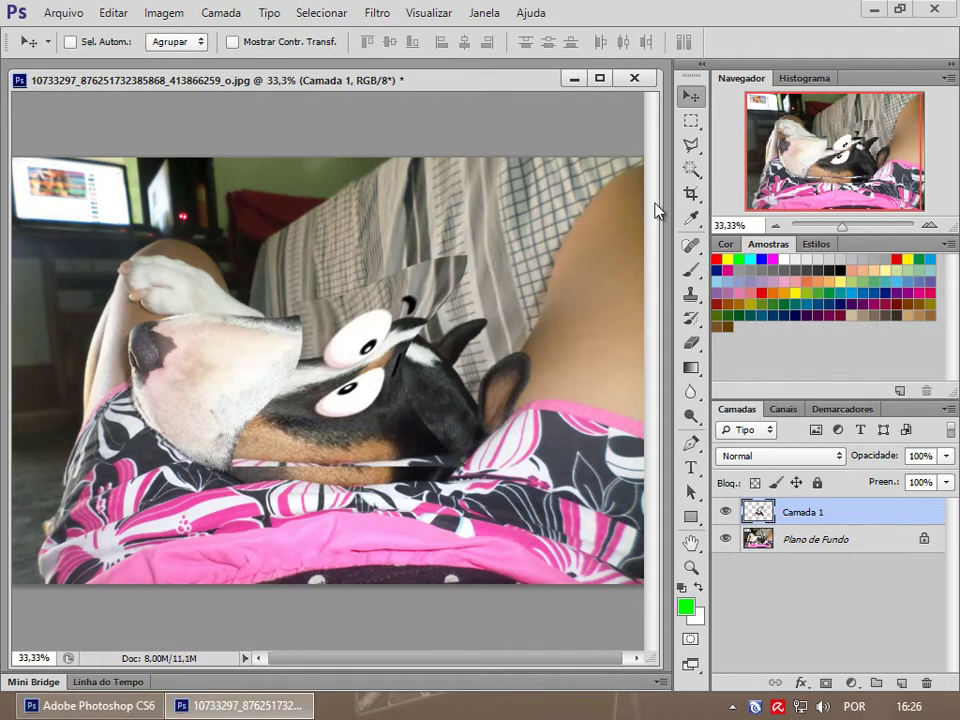
pyautogui.click(691, 122)
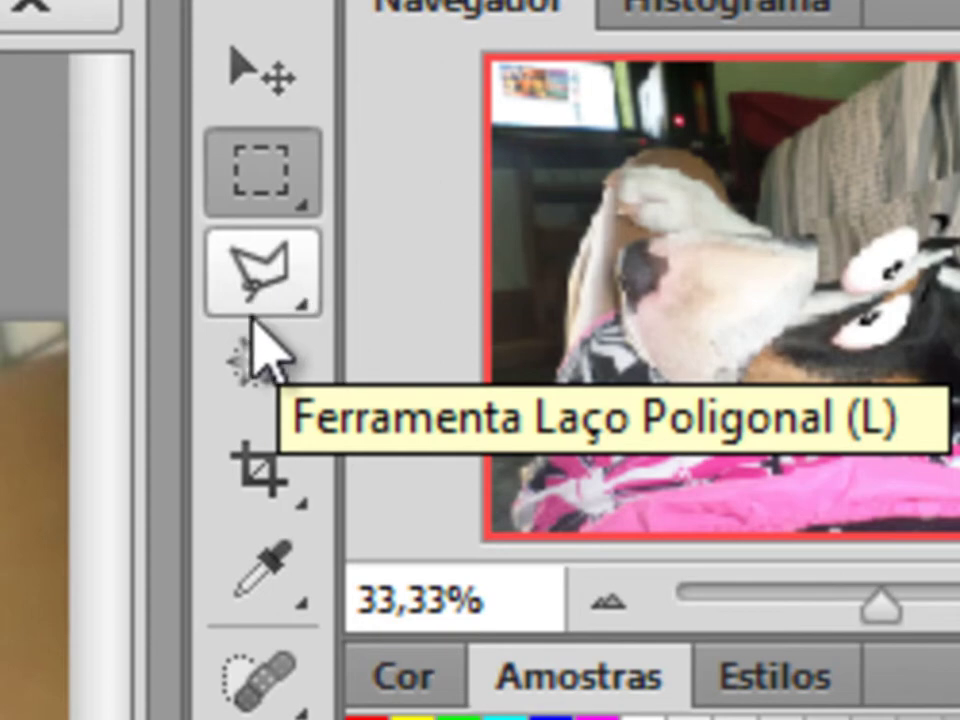
# - Delete the cartoon-eyes layer and switch to the freehand Lasso tool
pyautogui.press('Delete')
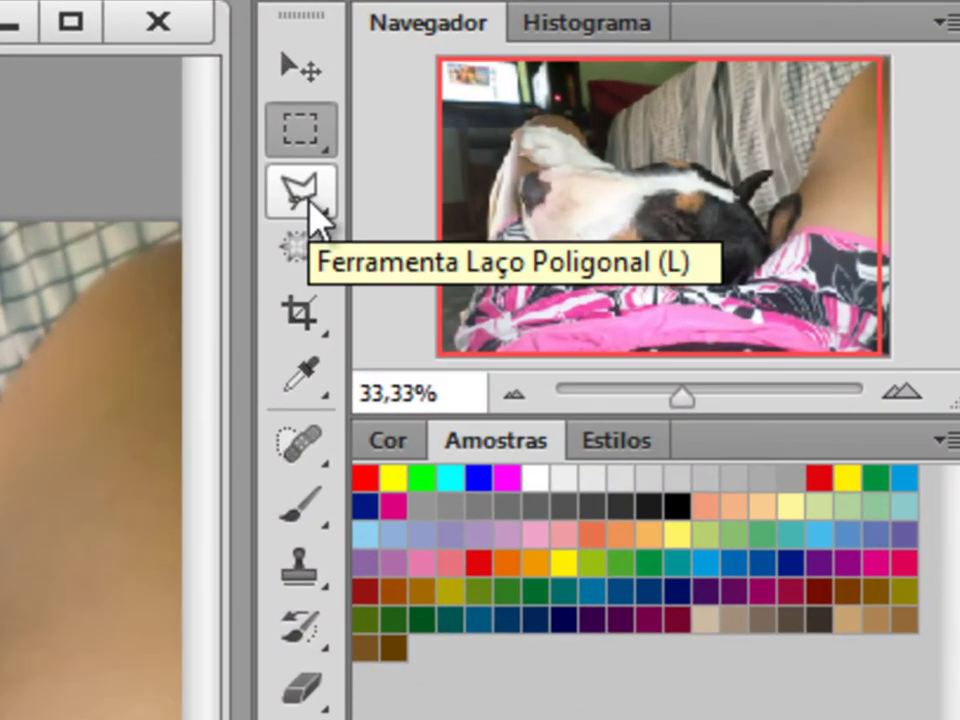
pyautogui.click(326, 216)
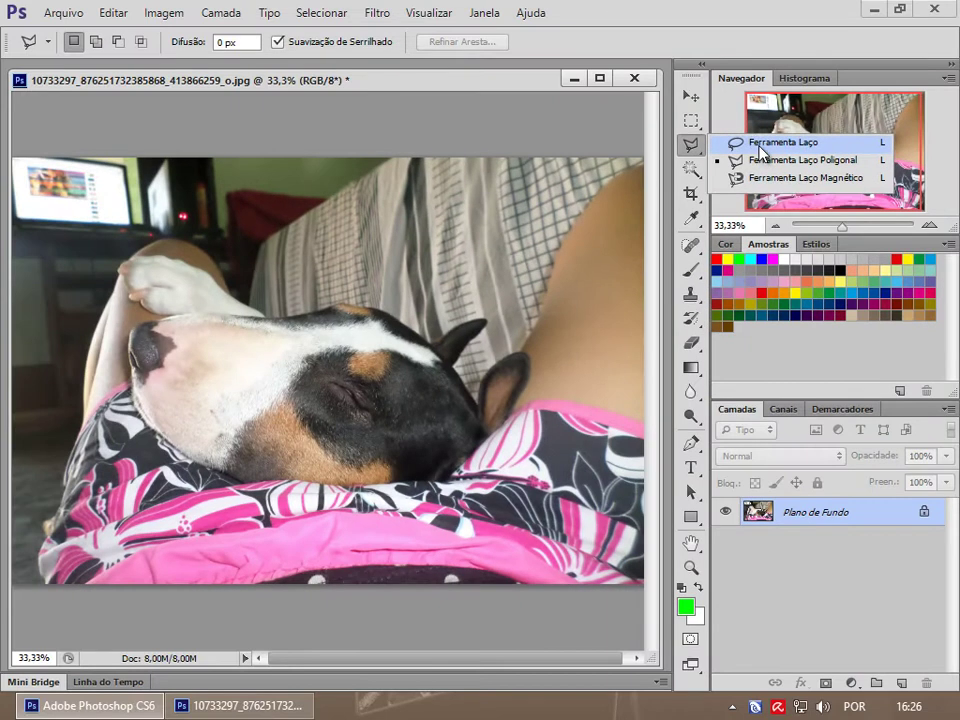
pyautogui.click(762, 128)
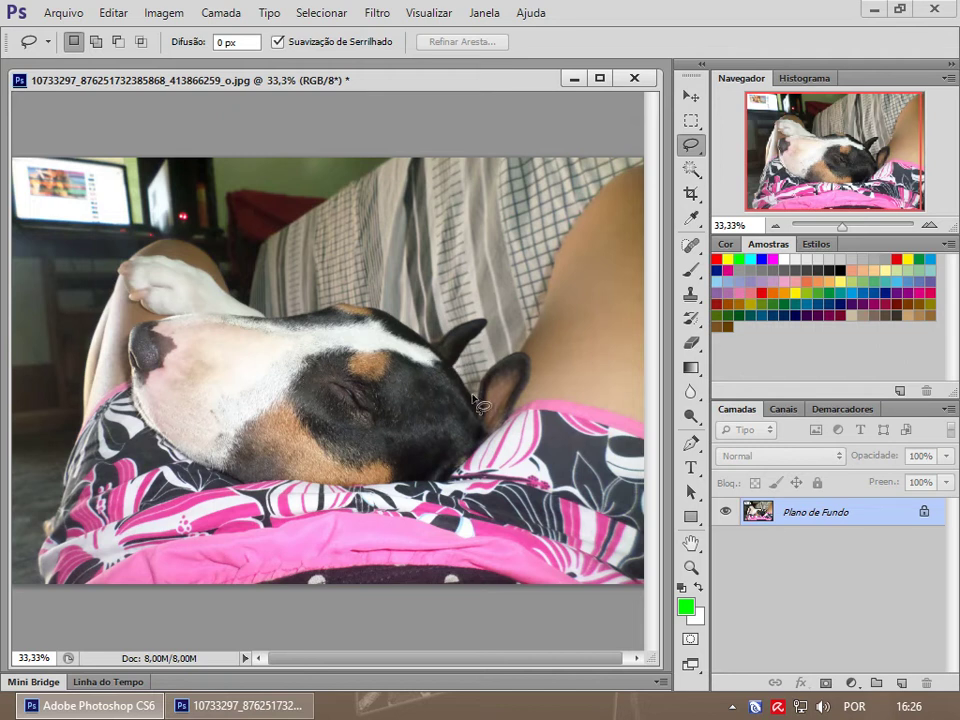
pyautogui.moveTo(481, 429); pyautogui.dragTo(537, 333)
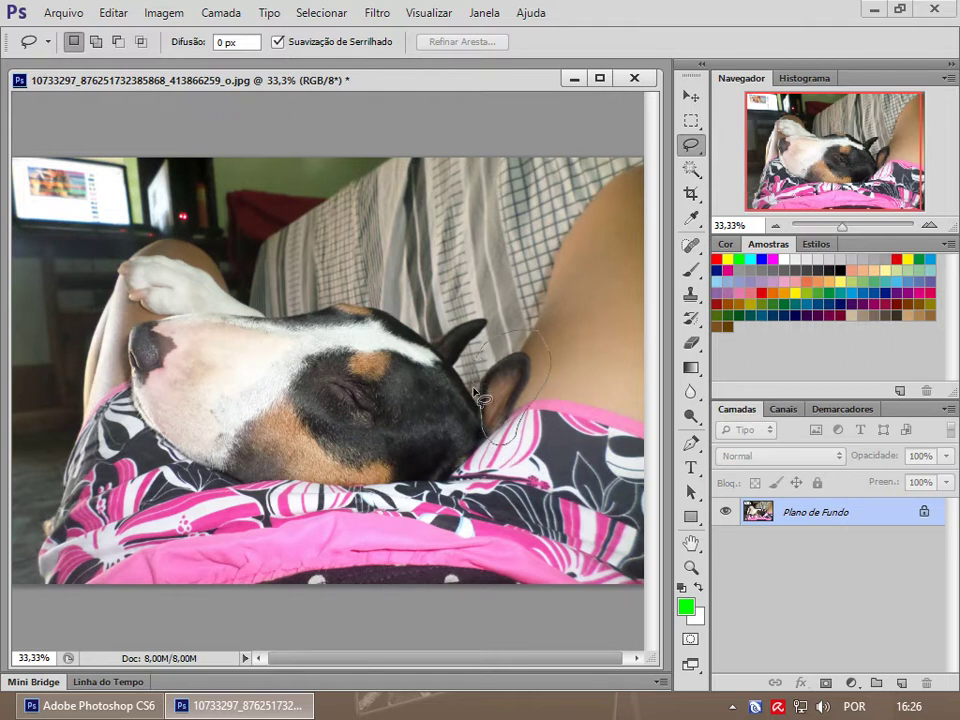
pyautogui.moveTo(481, 399); pyautogui.dragTo(484, 425)
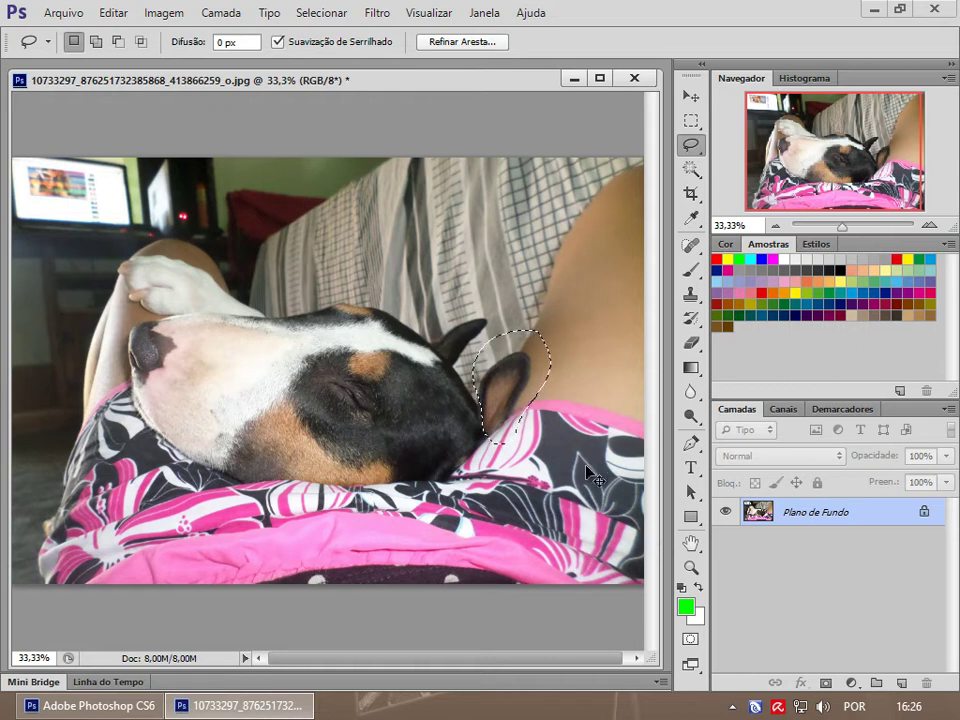
pyautogui.hotkey('ctrl', 'j')
pyautogui.click(690, 96)
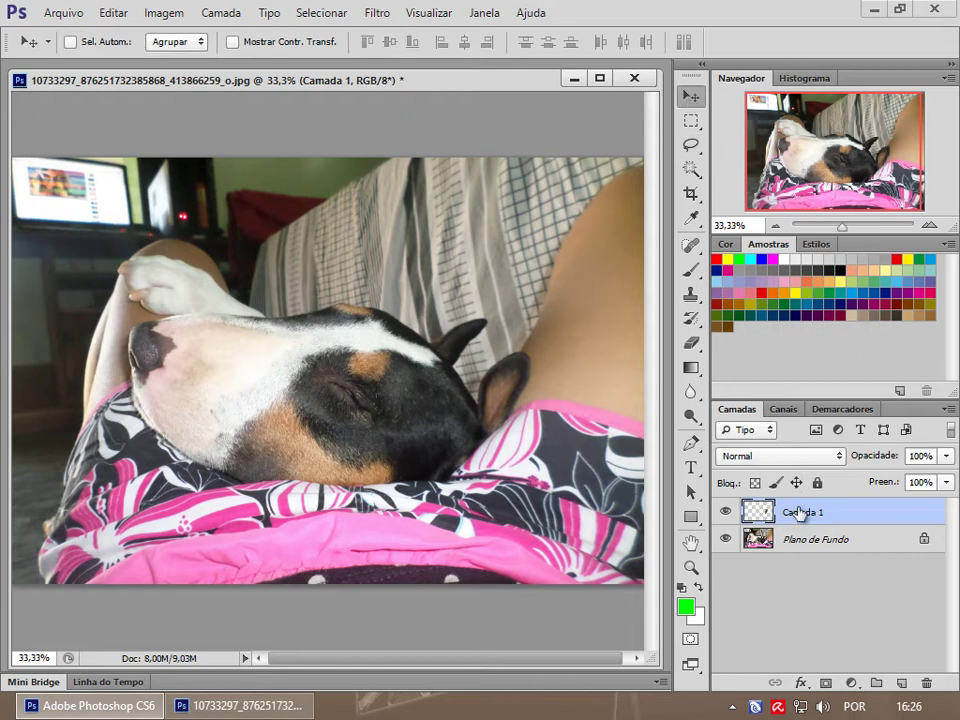
pyautogui.moveTo(500, 368)
pyautogui.mouseDown()
pyautogui.moveTo(365, 265)
pyautogui.moveTo(232, 262)
pyautogui.mouseUp()
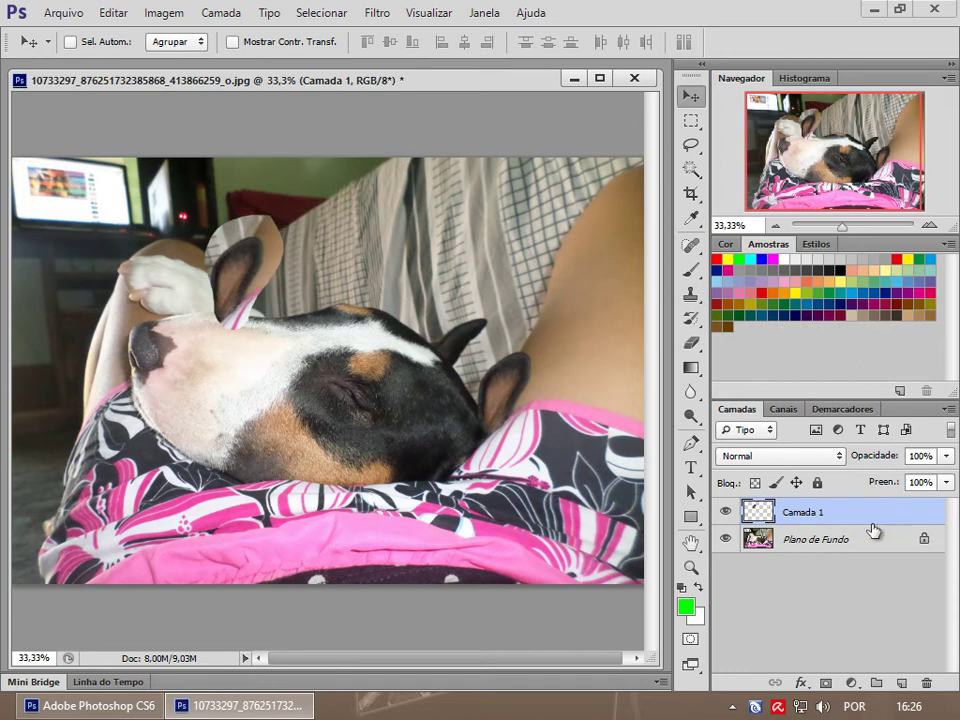
pyautogui.press('Delete')
pyautogui.click(691, 121)
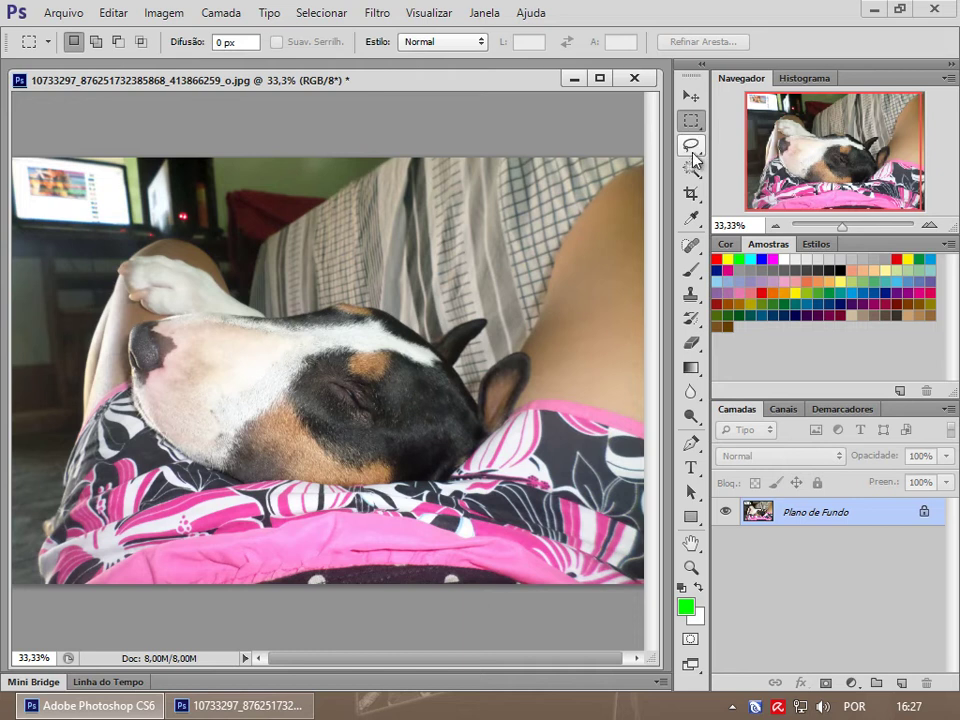
pyautogui.click(692, 148)
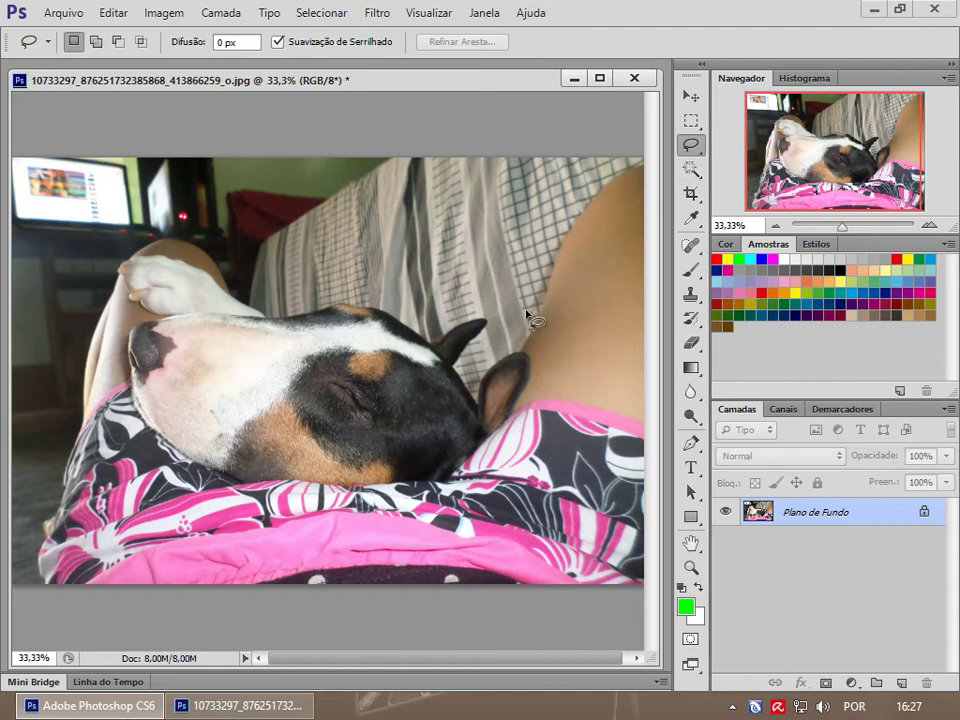
pyautogui.moveTo(300, 313)
pyautogui.mouseDown()
pyautogui.moveTo(122, 372)
pyautogui.moveTo(453, 492)
pyautogui.moveTo(536, 377)
pyautogui.mouseUp()
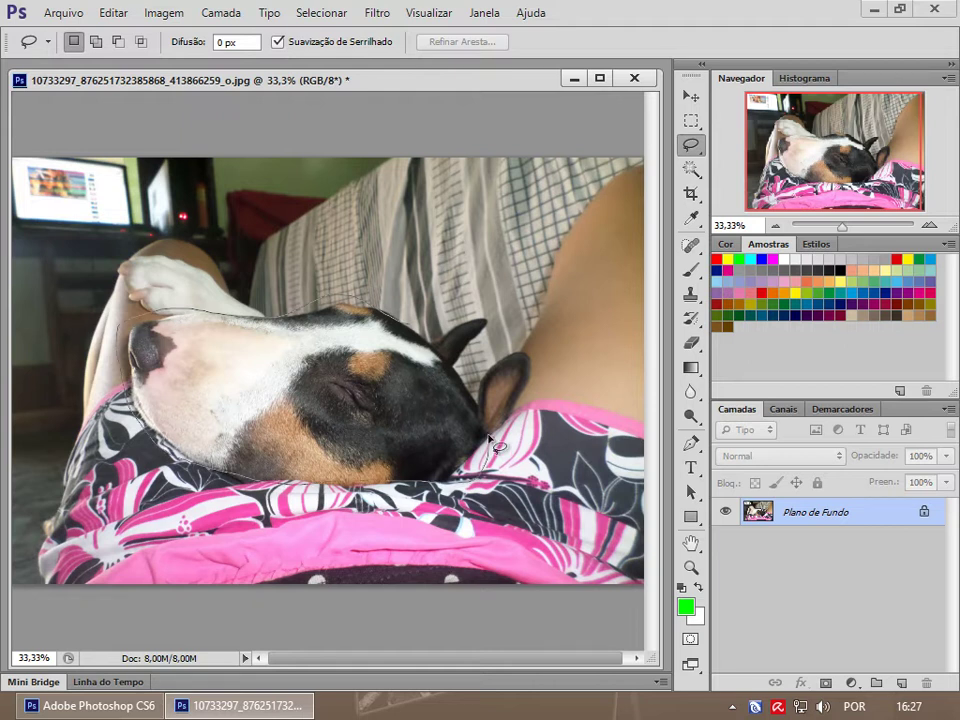
pyautogui.moveTo(463, 356); pyautogui.dragTo(494, 311)
pyautogui.moveTo(411, 328); pyautogui.dragTo(413, 330)
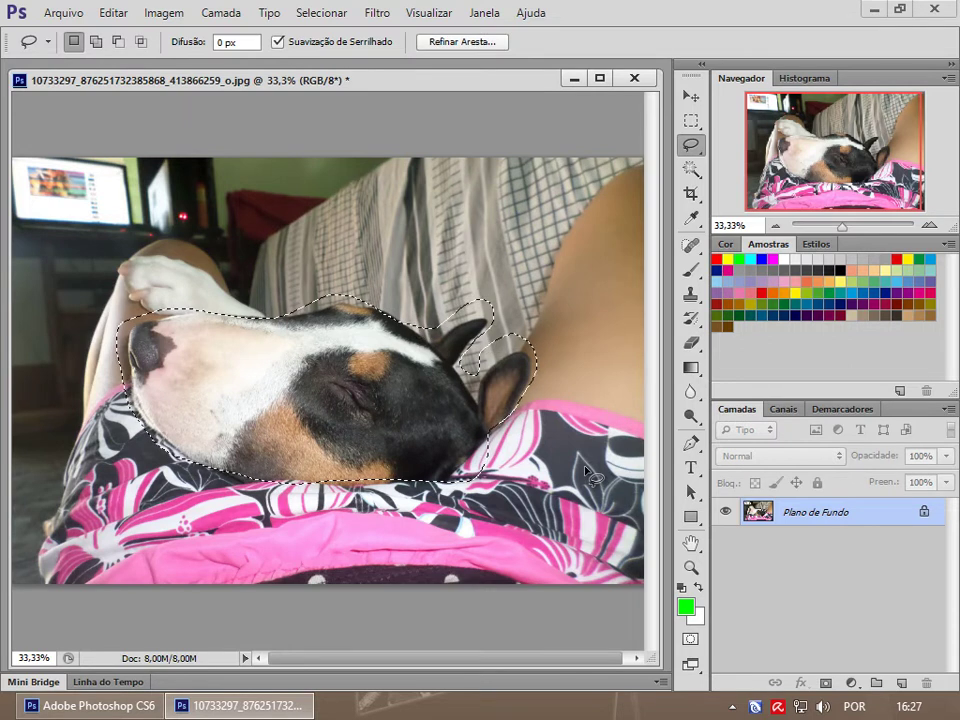
pyautogui.hotkey('ctrl', 'j')
pyautogui.click(690, 96)
pyautogui.moveTo(369, 385)
pyautogui.mouseDown()
pyautogui.moveTo(375, 362)
pyautogui.moveTo(312, 375)
pyautogui.moveTo(340, 290)
pyautogui.mouseUp()
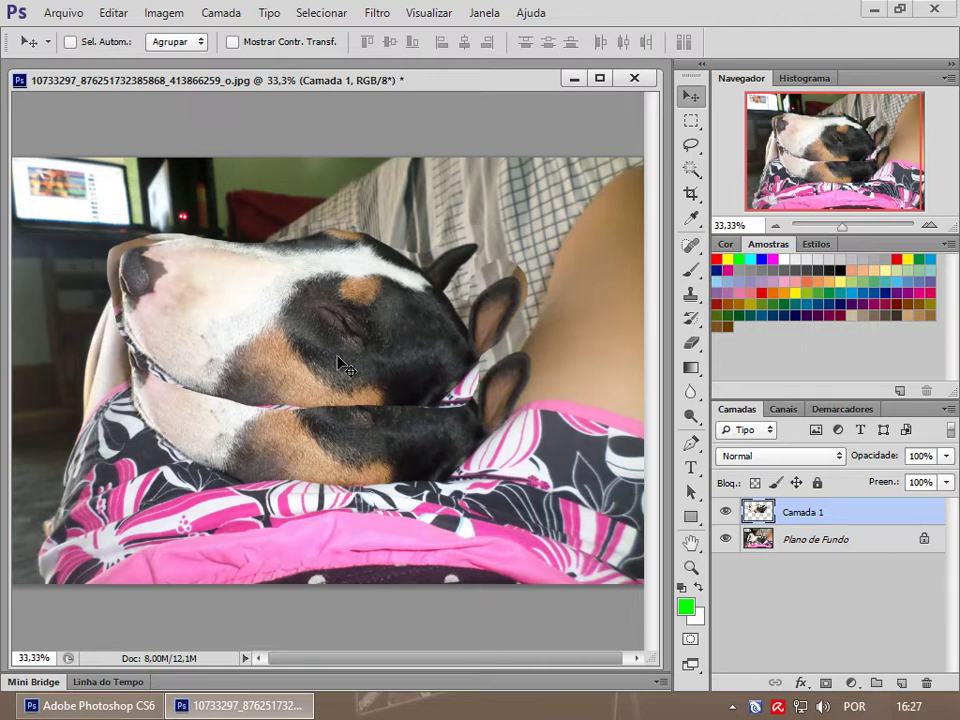
pyautogui.moveTo(340, 366); pyautogui.dragTo(387, 503)
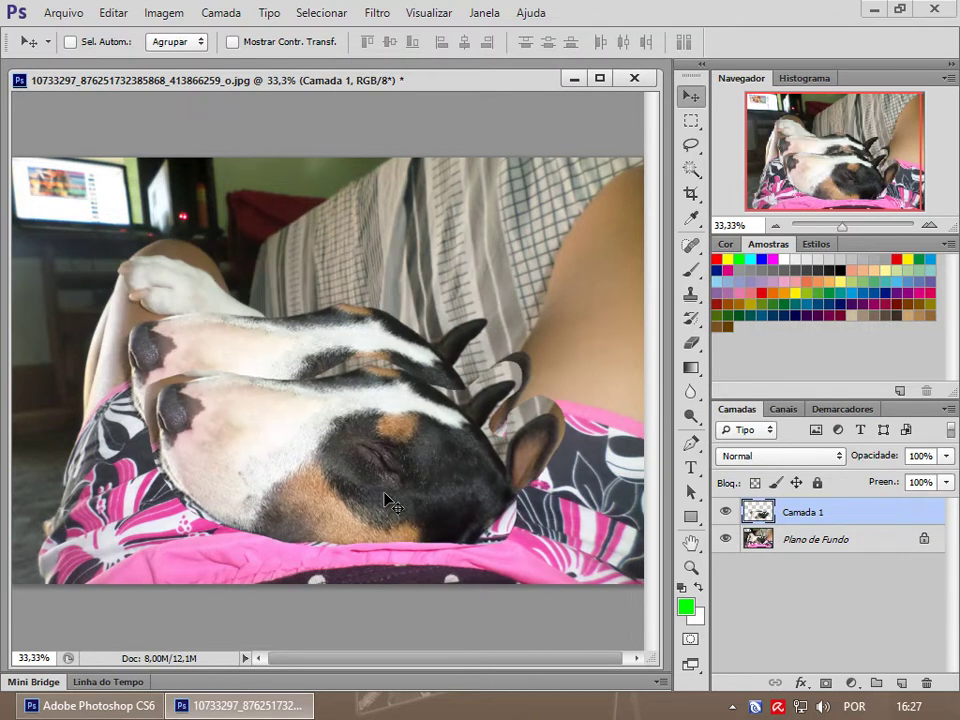
pyautogui.hotkey('ctrl', 'e')
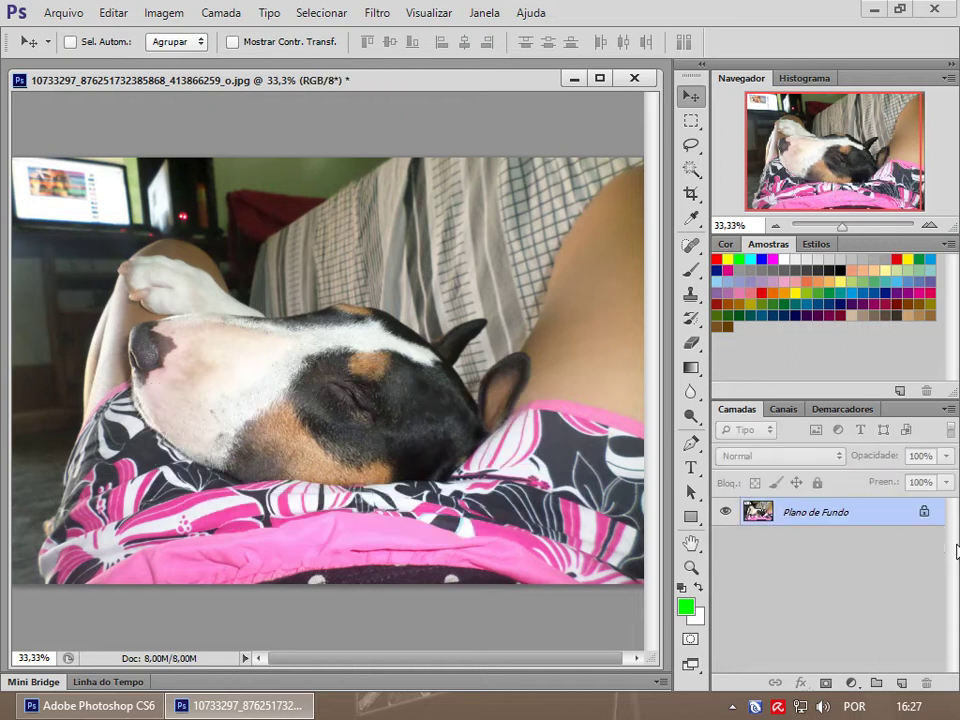
# - With the Polygonal Lasso, trace a practice outline from the nose along the head, then deselect
pyautogui.click(690, 145)
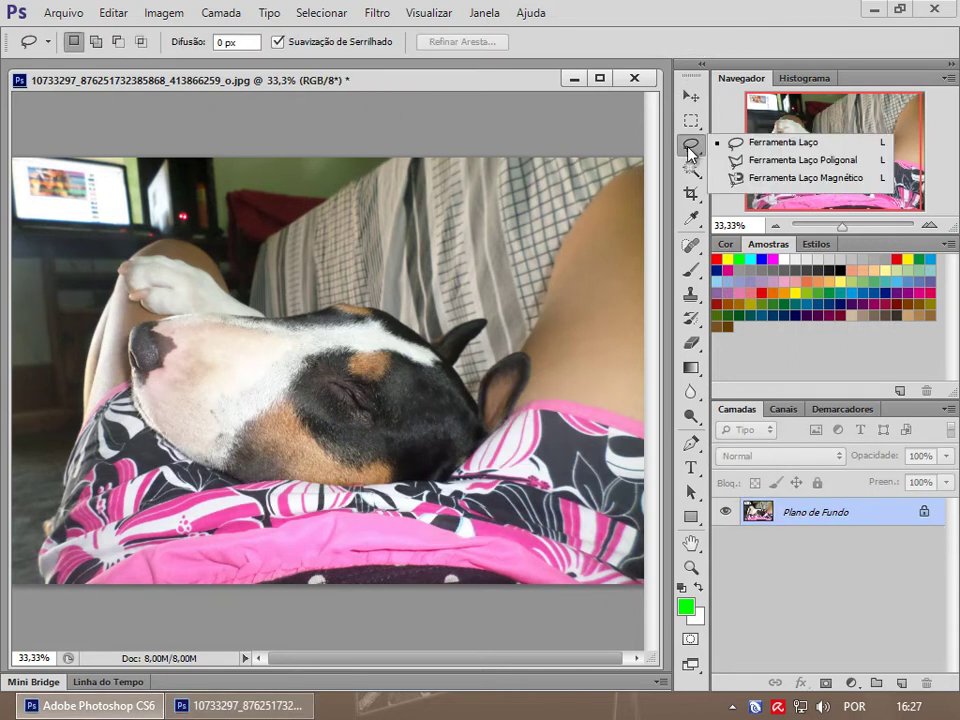
pyautogui.click(827, 160)
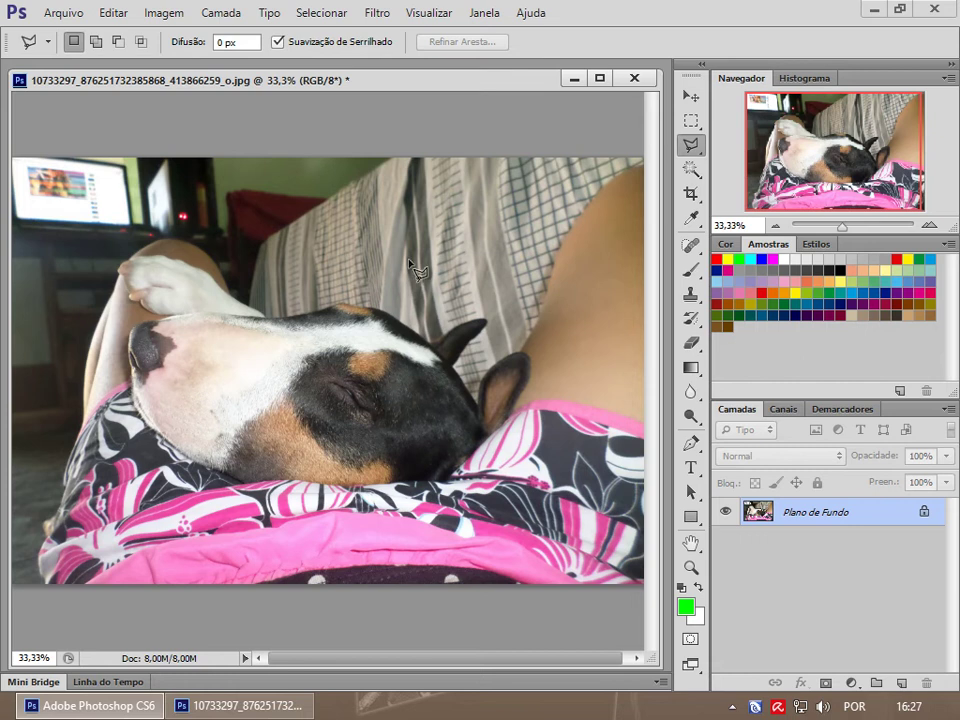
pyautogui.click(158, 324)
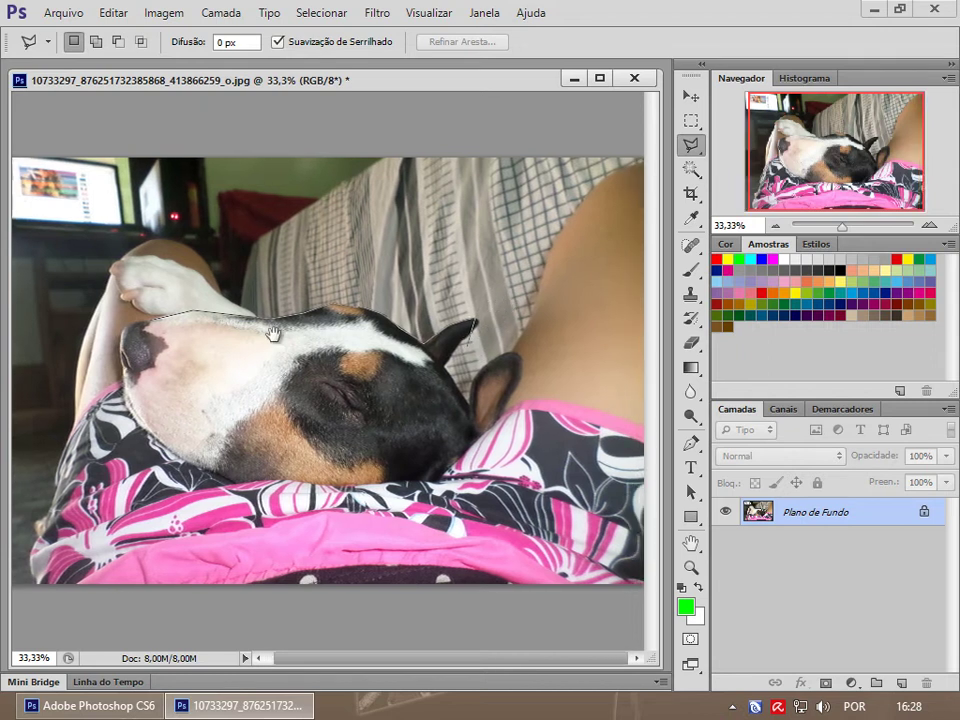
pyautogui.press('Return')
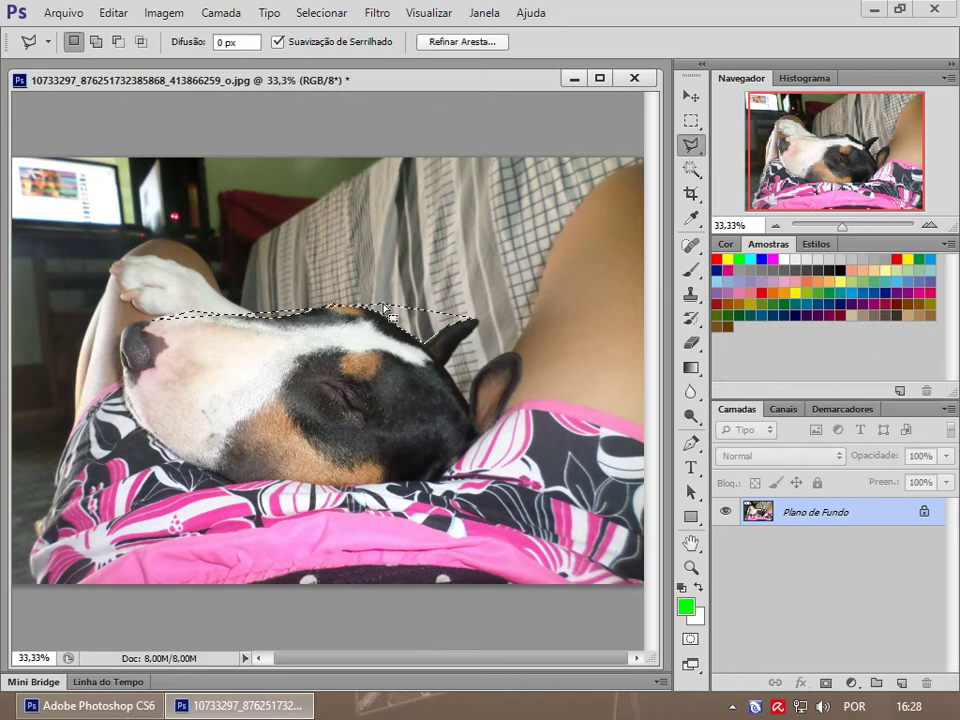
pyautogui.click(862, 228)
pyautogui.moveTo(862, 230); pyautogui.dragTo(852, 233)
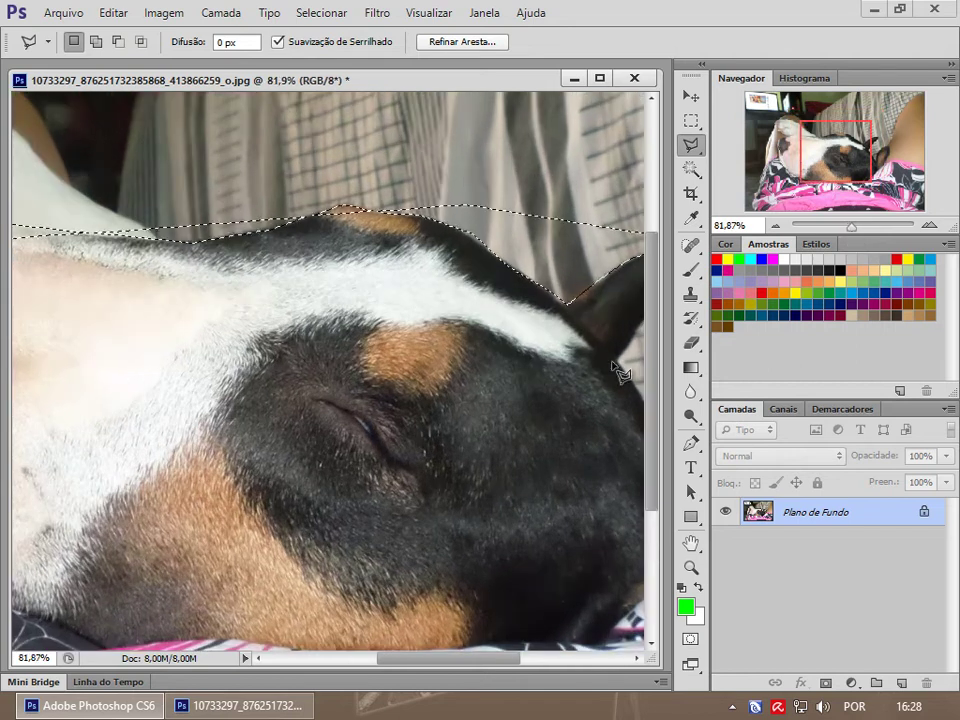
pyautogui.hotkey('ctrl', 'd')
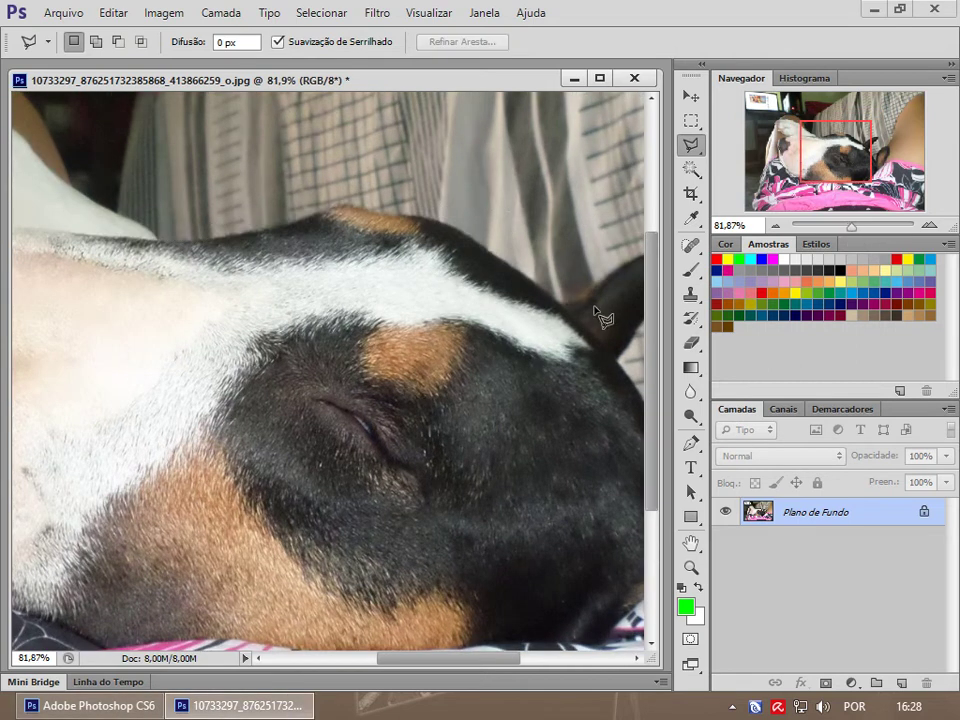
# - Start a polygonal outline at the dog's eye and extend it along the jaw
pyautogui.click(310, 399)
pyautogui.click(413, 481)
pyautogui.click(429, 453)
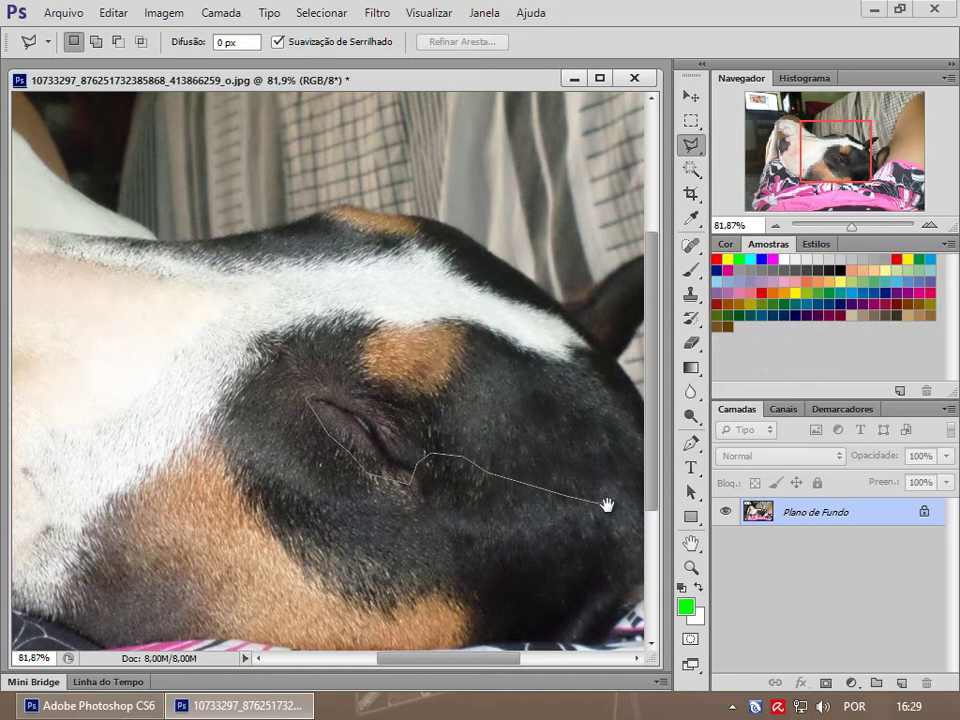
pyautogui.moveTo(604, 506)
pyautogui.mouseDown()
pyautogui.moveTo(411, 446)
pyautogui.moveTo(349, 402)
pyautogui.mouseUp()
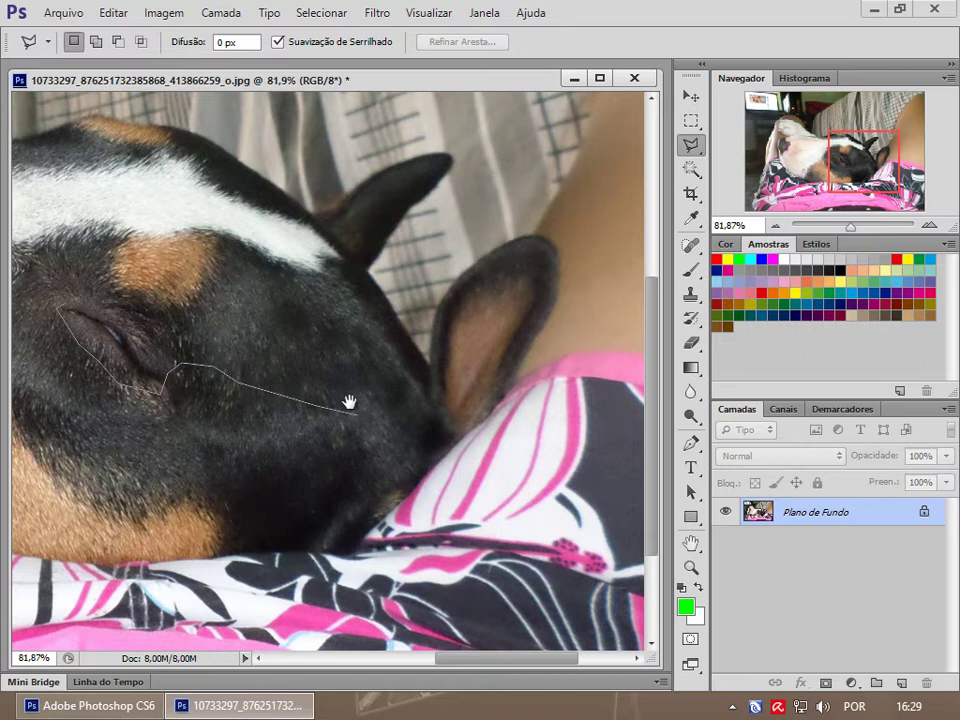
pyautogui.moveTo(352, 409)
pyautogui.mouseDown()
pyautogui.moveTo(480, 444)
pyautogui.moveTo(557, 343)
pyautogui.moveTo(570, 266)
pyautogui.moveTo(542, 246)
pyautogui.moveTo(483, 255)
pyautogui.moveTo(450, 296)
pyautogui.moveTo(432, 345)
pyautogui.moveTo(372, 268)
pyautogui.moveTo(451, 162)
pyautogui.moveTo(425, 157)
pyautogui.moveTo(376, 187)
pyautogui.moveTo(301, 211)
pyautogui.moveTo(92, 96)
pyautogui.moveTo(30, 138)
pyautogui.mouseUp()
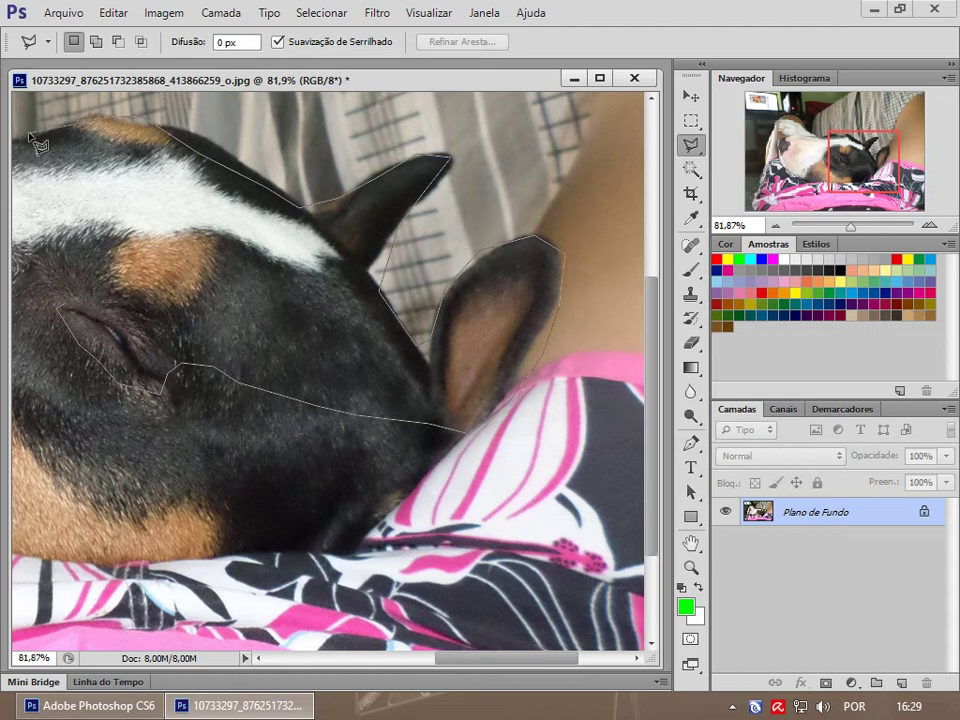
pyautogui.moveTo(28, 133)
pyautogui.mouseDown()
pyautogui.moveTo(491, 231)
pyautogui.moveTo(474, 251)
pyautogui.moveTo(381, 259)
pyautogui.moveTo(262, 246)
pyautogui.mouseUp()
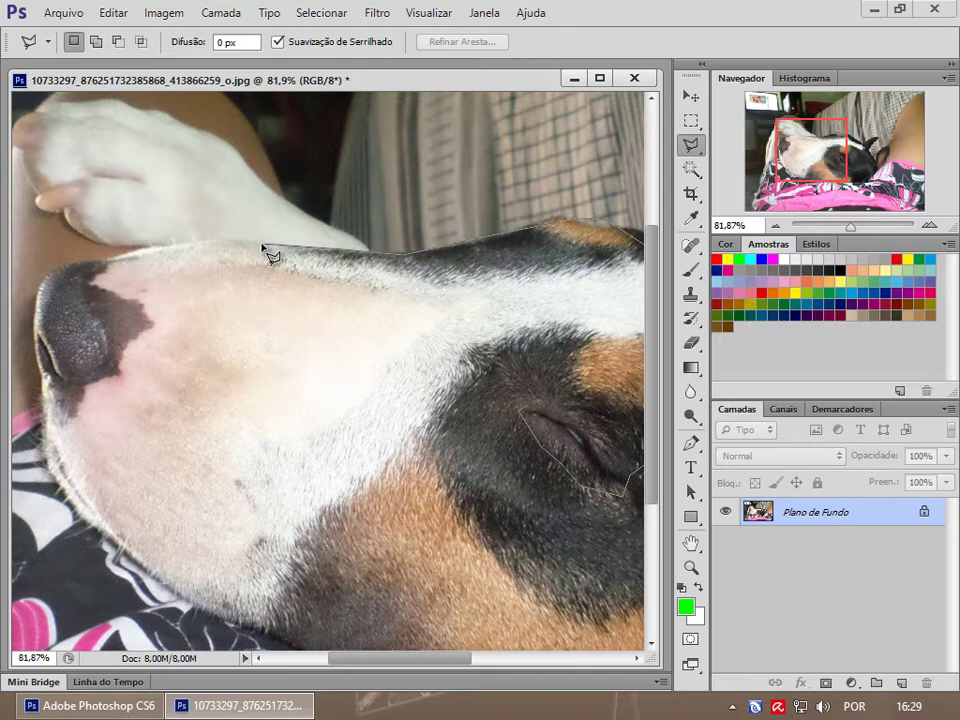
# - Continue the outline past the snout, nose and jaw, closing it around the head
pyautogui.click(162, 287)
pyautogui.press('BackSpace')
pyautogui.click(201, 242)
pyautogui.click(40, 298)
pyautogui.click(45, 440)
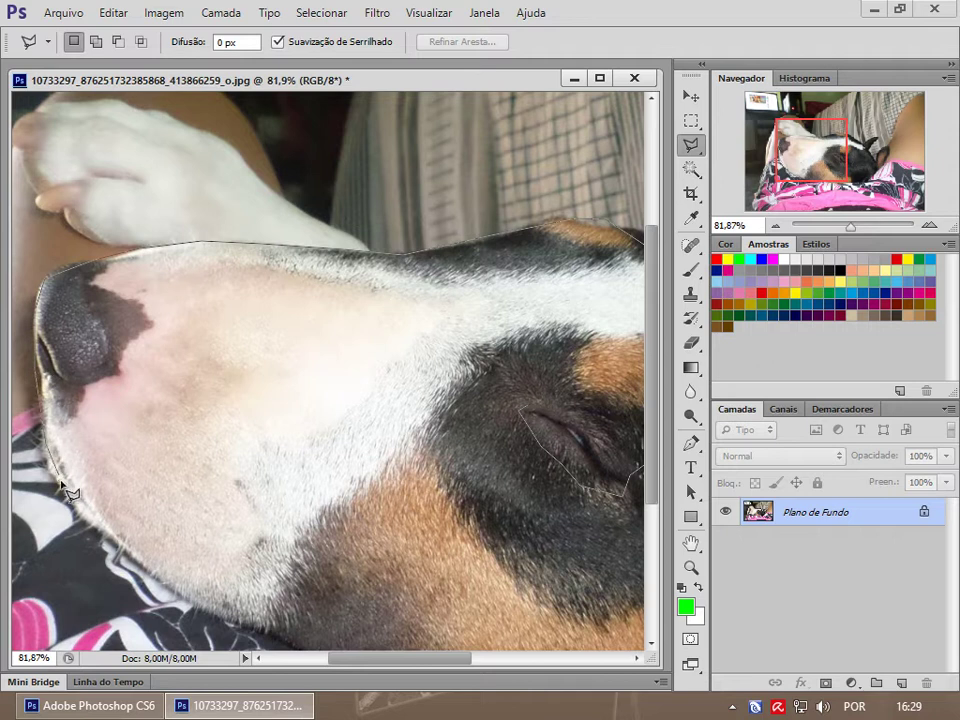
pyautogui.click(112, 548)
pyautogui.moveTo(354, 568); pyautogui.dragTo(208, 442)
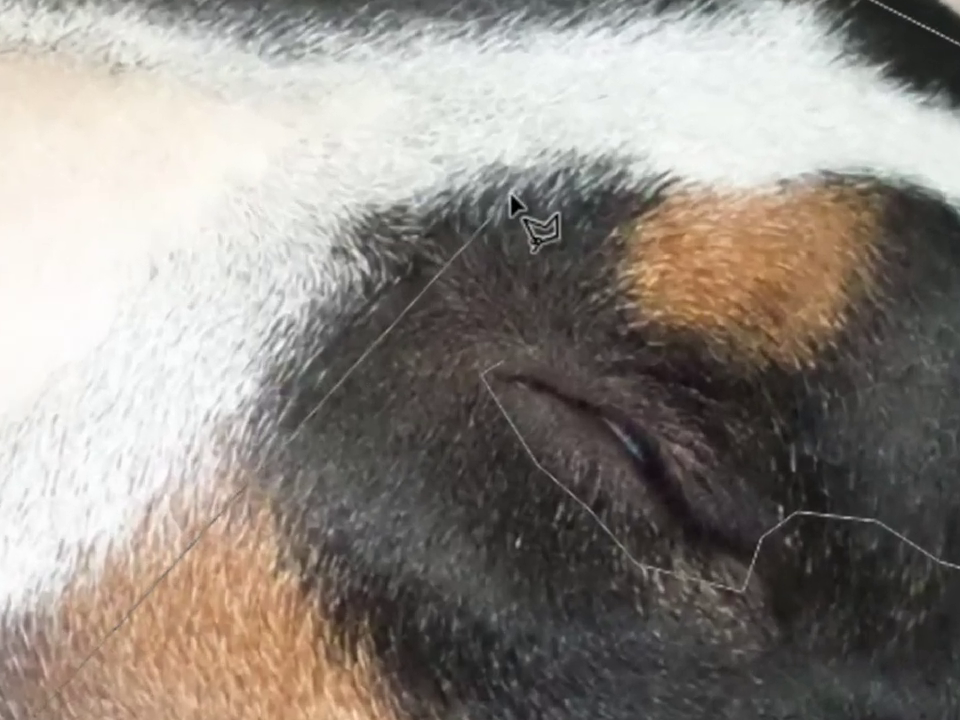
pyautogui.click(367, 228)
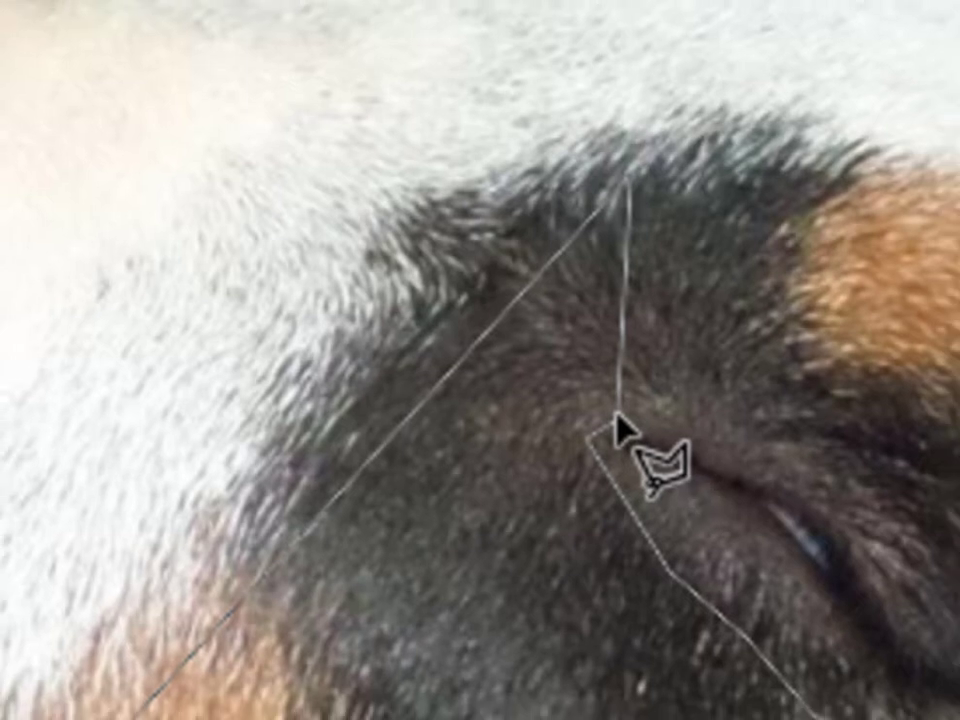
pyautogui.click(622, 424)
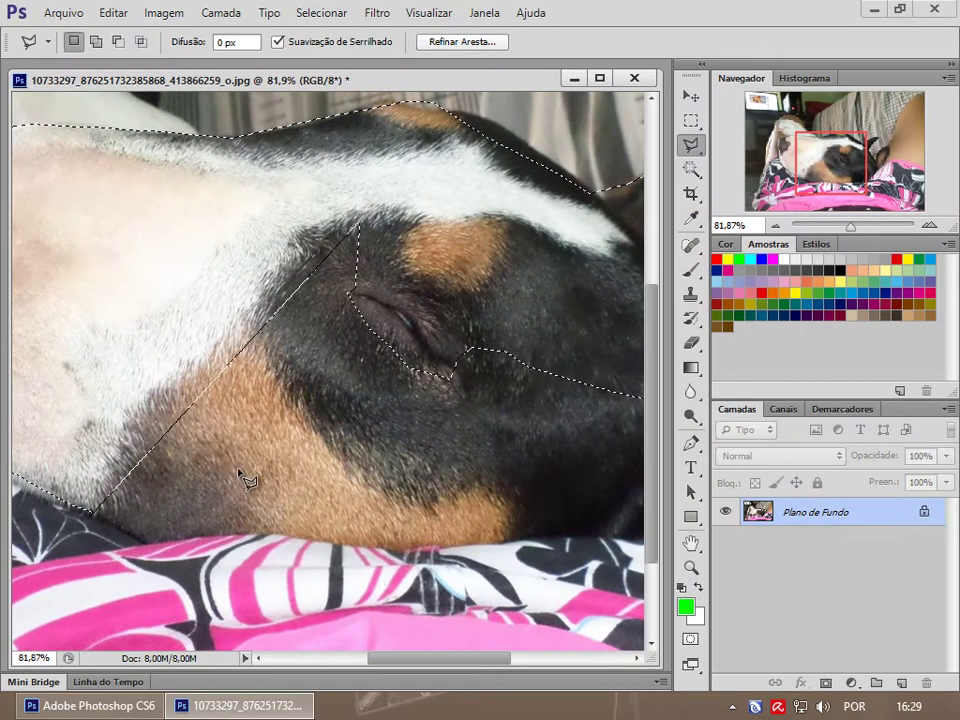
# - Select the dog's eye with a polygonal outline, then deselect it
pyautogui.click(378, 385)
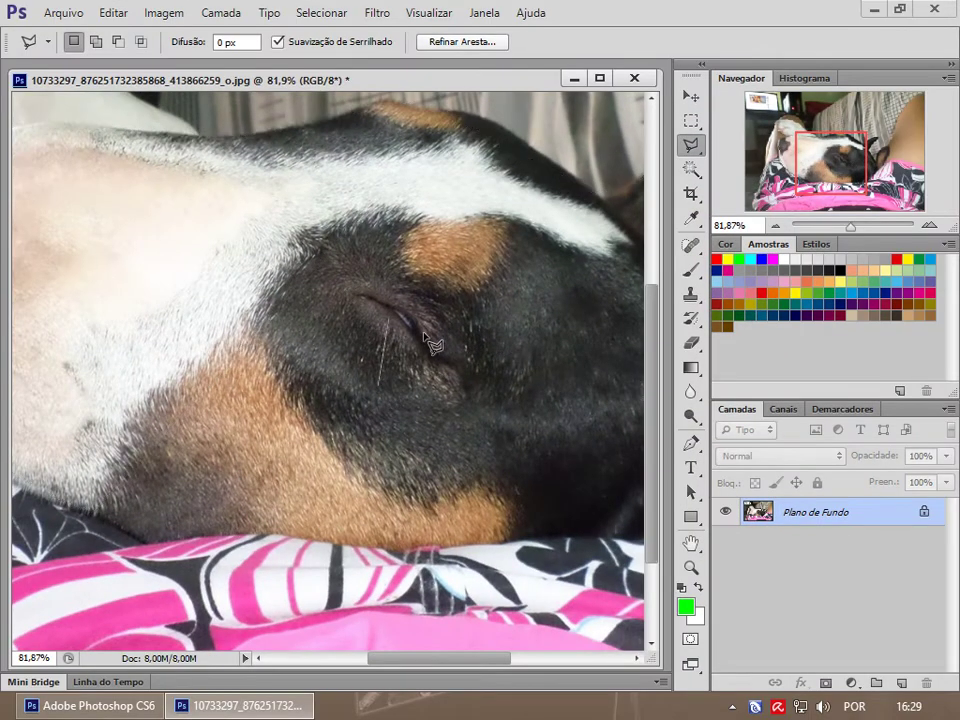
pyautogui.click(415, 383)
pyautogui.press('Escape')
pyautogui.click(355, 287)
pyautogui.click(432, 300)
pyautogui.click(471, 355)
pyautogui.click(457, 379)
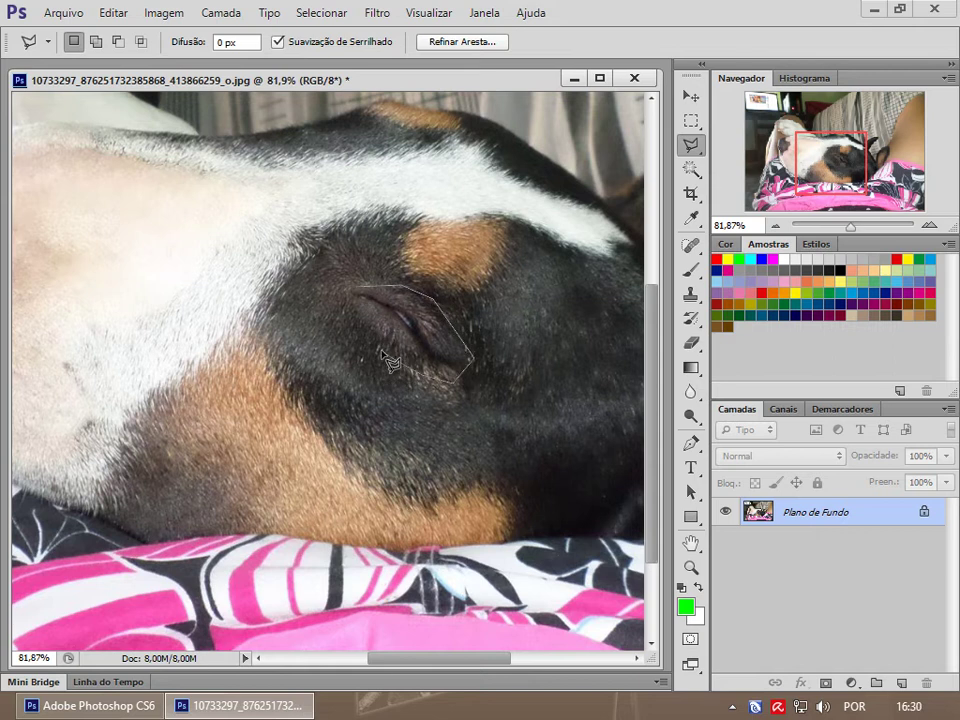
pyautogui.click(358, 292)
pyautogui.hotkey('ctrl', 'd')
pyautogui.click(340, 432)
# - Outline the nail point by point and close it into a polygonal selection
pyautogui.moveTo(250, 353); pyautogui.dragTo(493, 540)
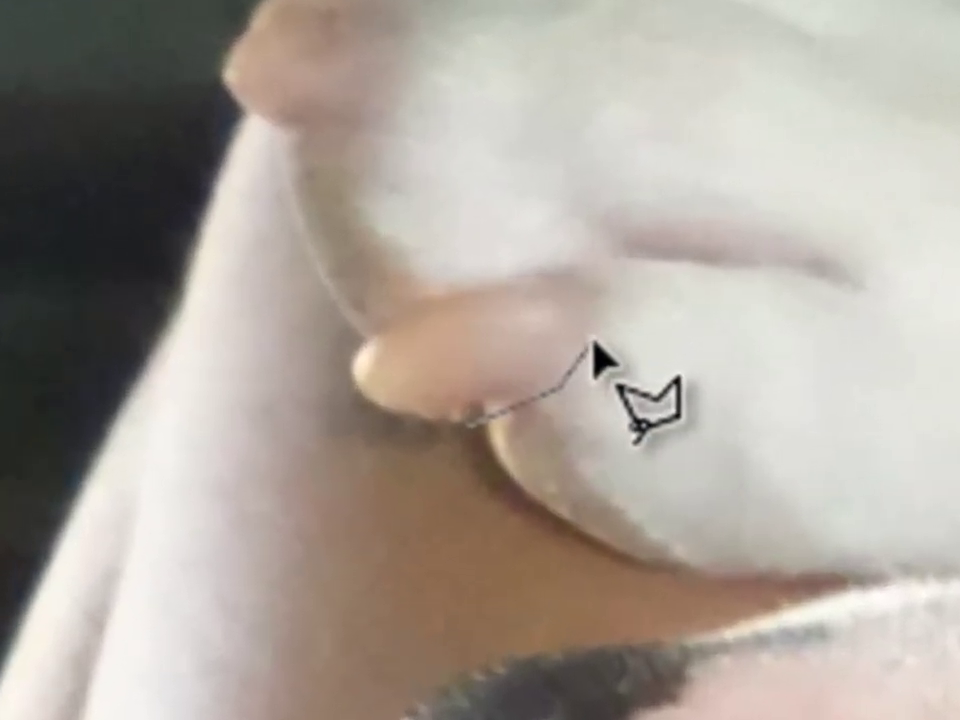
pyautogui.click(592, 339)
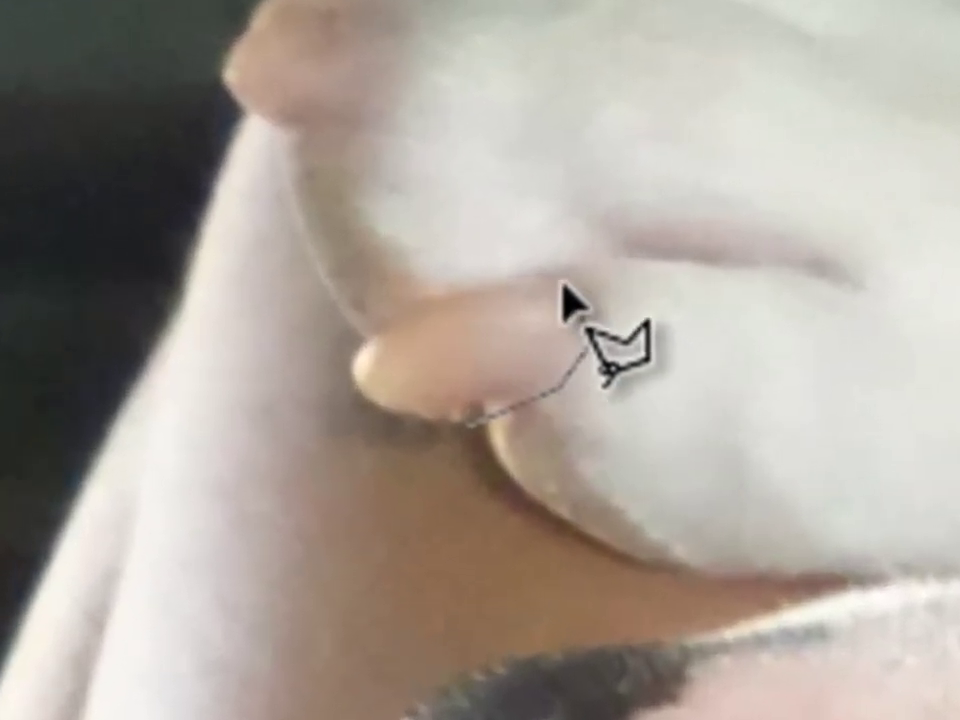
pyautogui.click(564, 289)
pyautogui.click(486, 290)
pyautogui.click(363, 329)
pyautogui.click(354, 353)
pyautogui.click(365, 390)
pyautogui.click(405, 412)
pyautogui.click(448, 420)
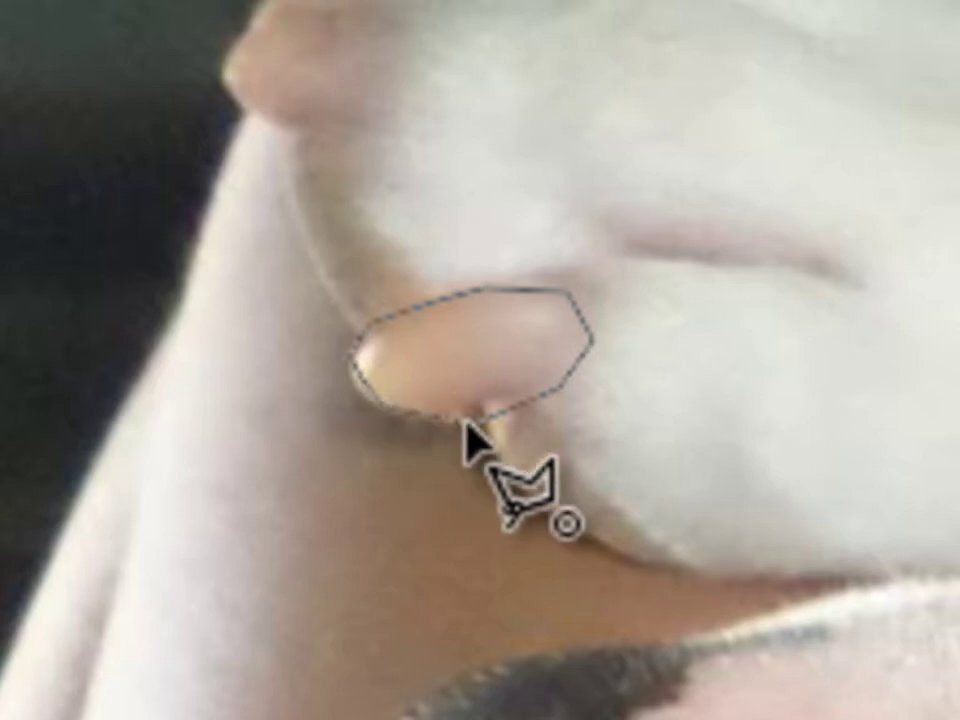
pyautogui.click(468, 425)
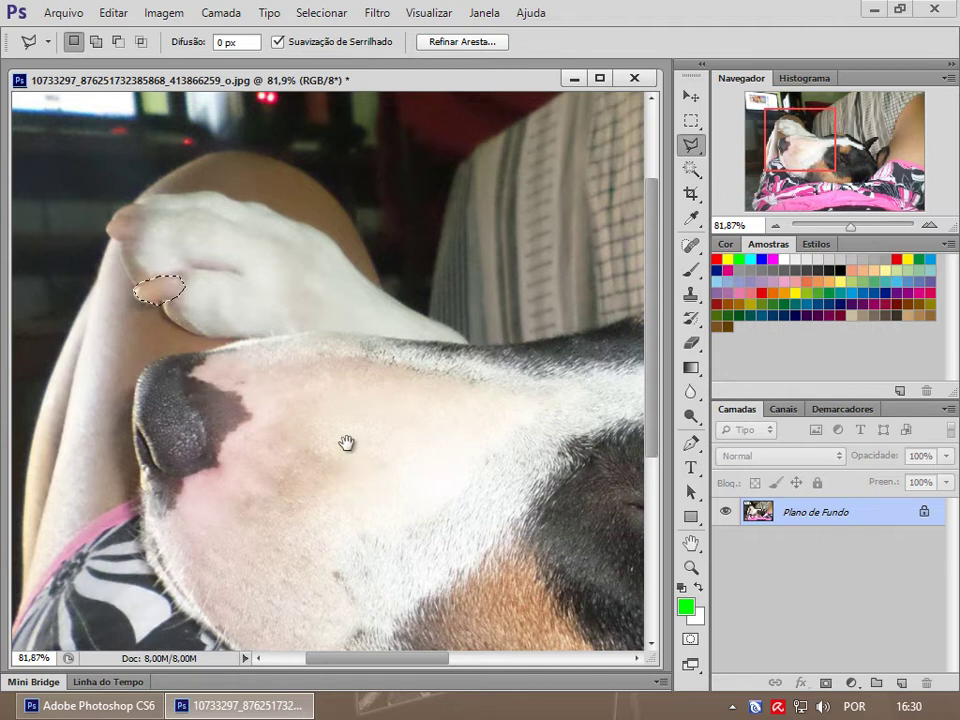
# - Make a rough polygonal selection on the pink cloth
pyautogui.moveTo(347, 443); pyautogui.dragTo(392, 101)
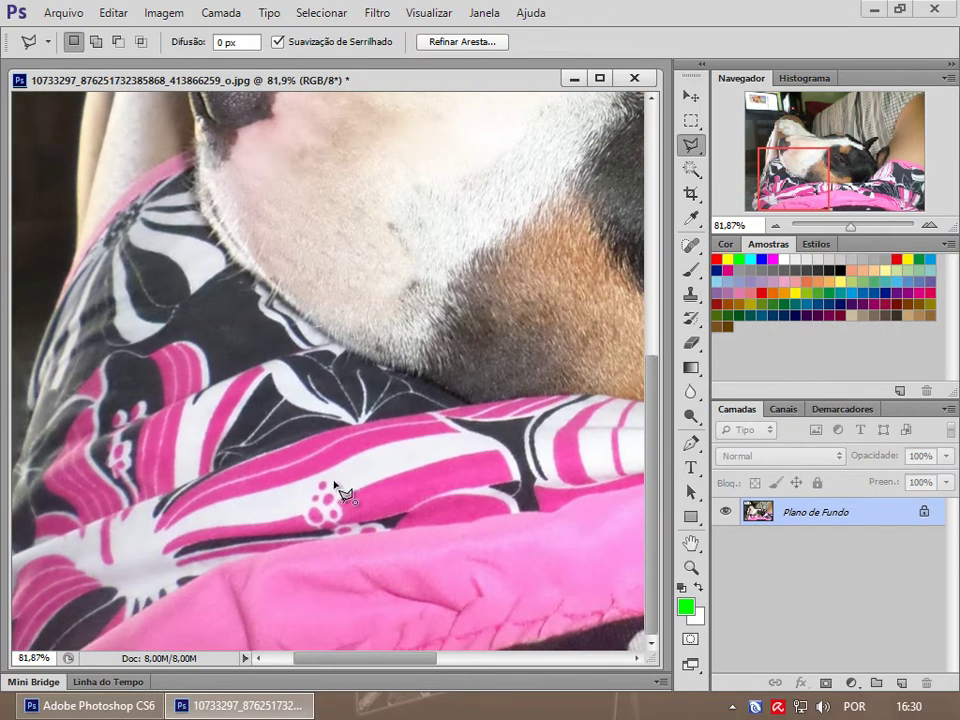
pyautogui.click(337, 489)
pyautogui.moveTo(251, 466)
pyautogui.mouseDown()
pyautogui.moveTo(265, 492)
pyautogui.moveTo(75, 368)
pyautogui.mouseUp()
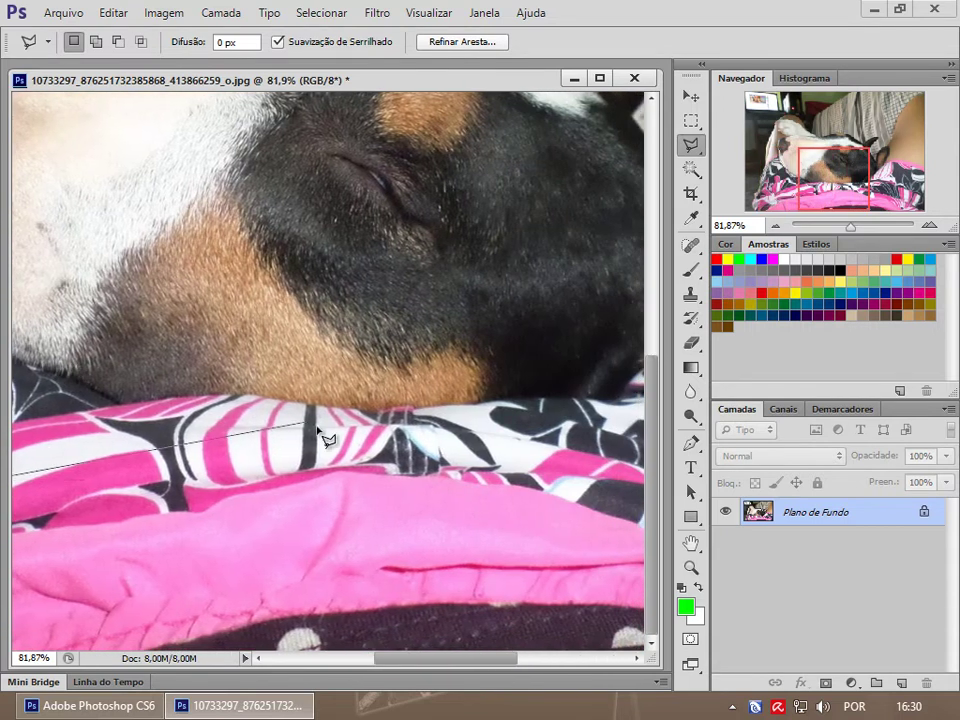
pyautogui.click(288, 442)
pyautogui.doubleClick(205, 440)
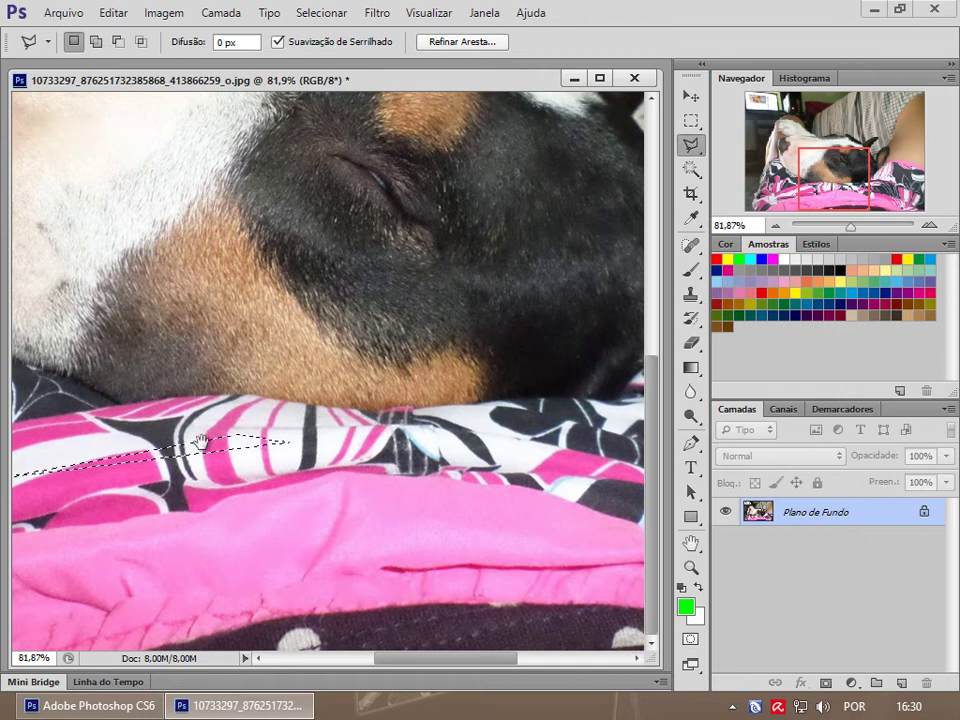
pyautogui.moveTo(205, 440); pyautogui.dragTo(395, 393)
# - Replace it with a three-point polygonal selection around one pink stripe
pyautogui.click(288, 455)
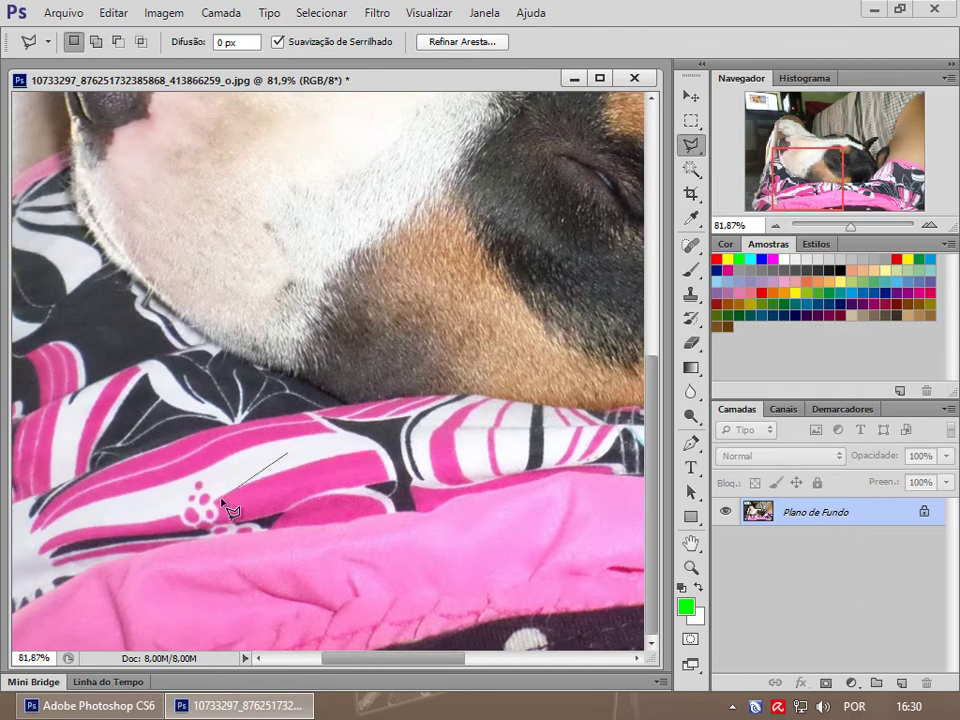
pyautogui.press('Escape')
pyautogui.click(257, 485)
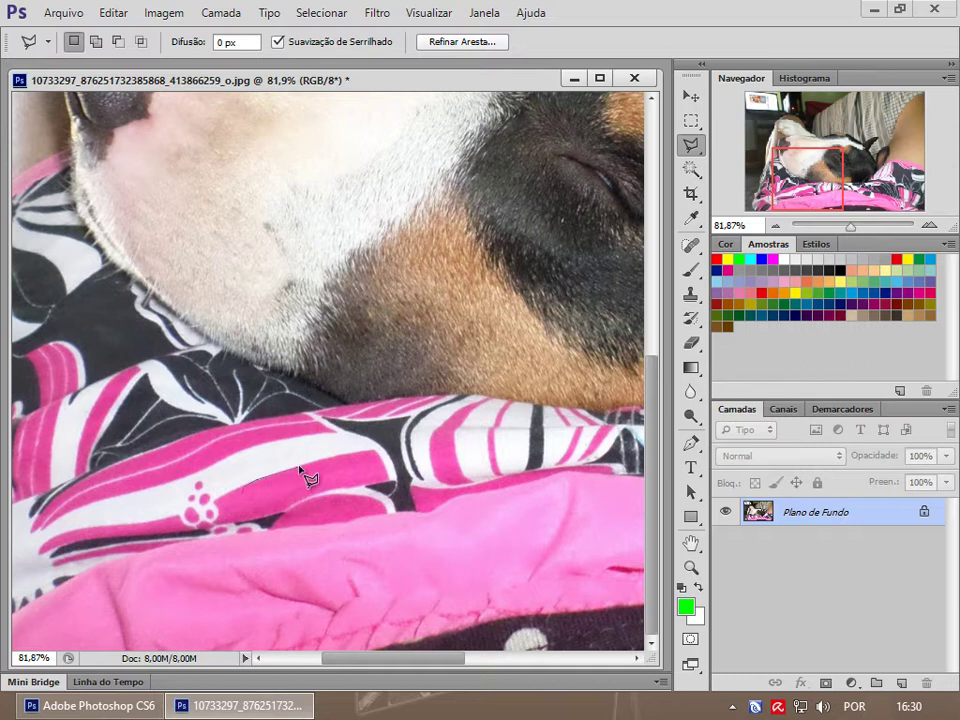
pyautogui.click(386, 484)
pyautogui.click(246, 495)
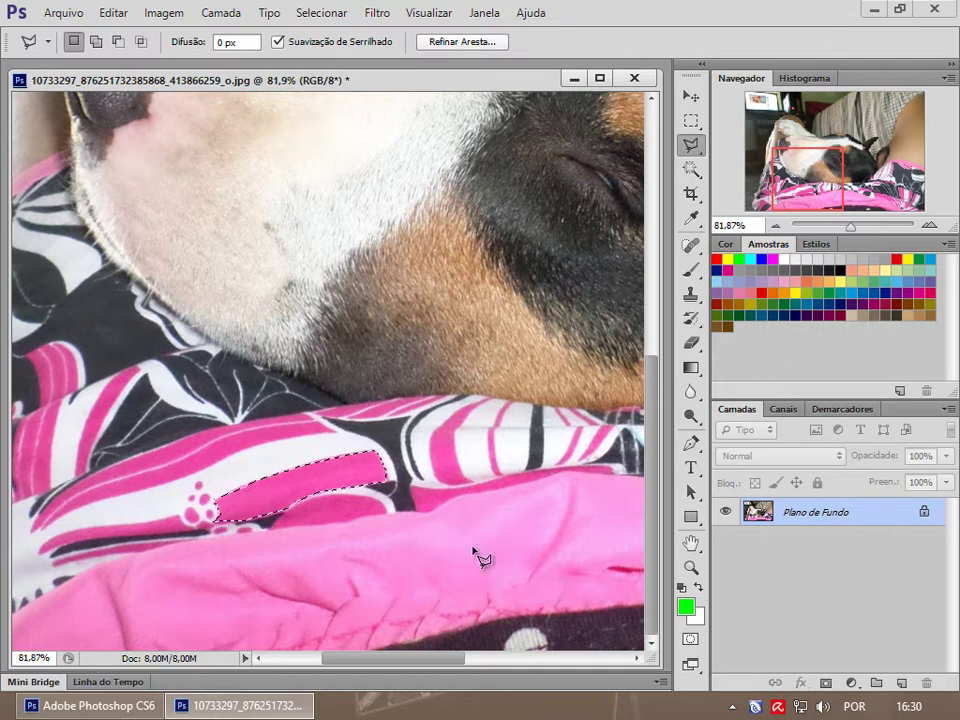
# - Shift the stripe's hue in Hue/Saturation (Ctrl+U) to blue, then zoom out to the whole photo
pyautogui.hotkey('ctrl', 'u')
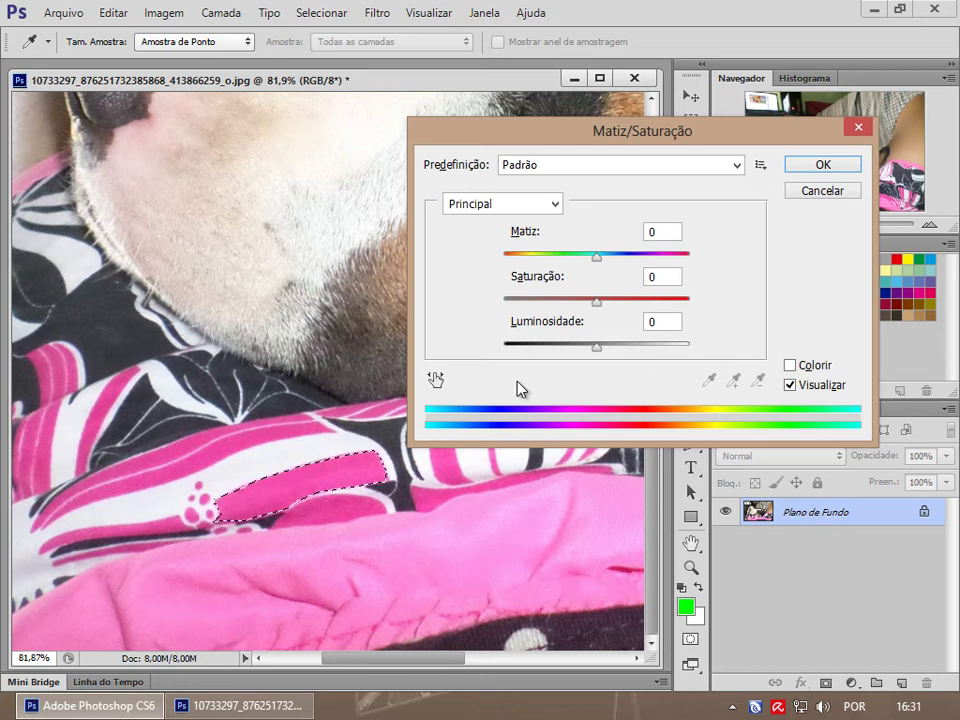
pyautogui.moveTo(596, 256)
pyautogui.mouseDown()
pyautogui.moveTo(660, 257)
pyautogui.moveTo(542, 263)
pyautogui.mouseUp()
pyautogui.click(820, 167)
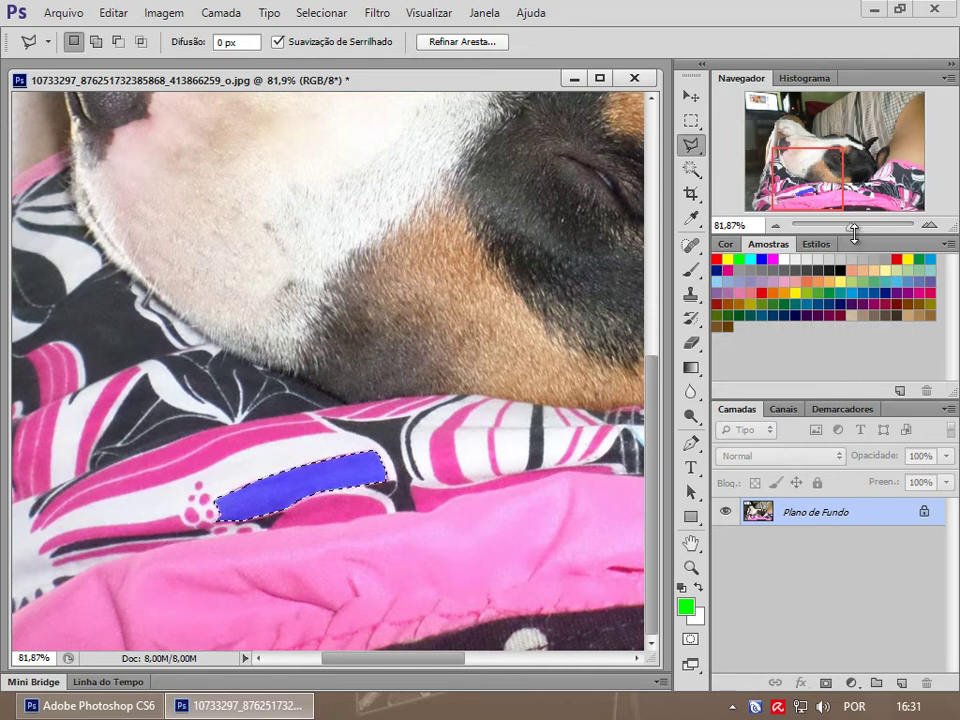
pyautogui.moveTo(853, 233); pyautogui.dragTo(838, 229)
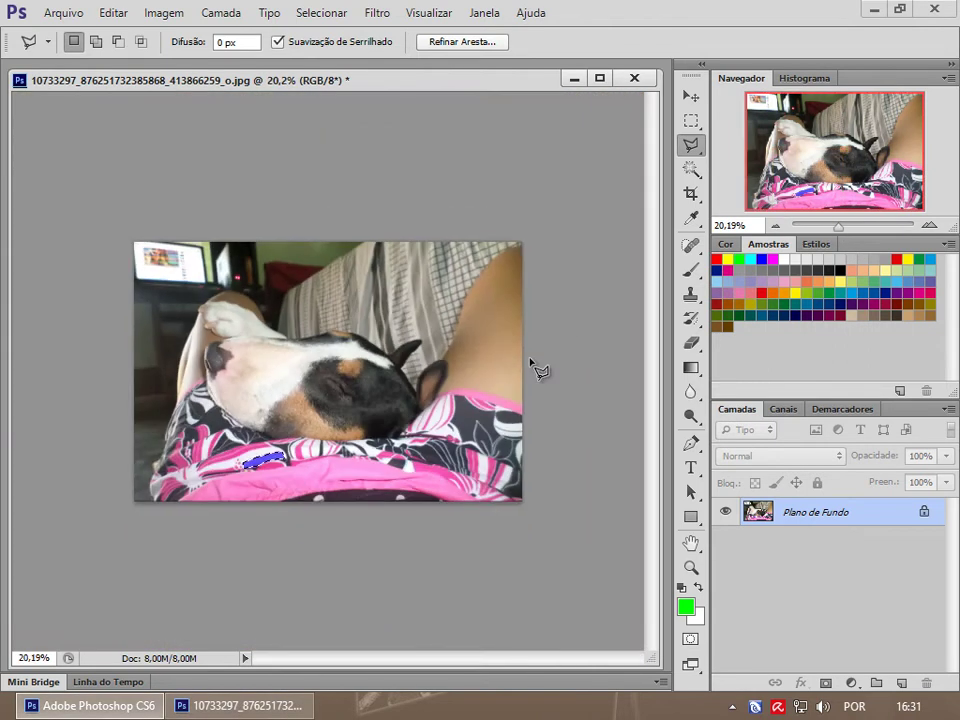
# - Undo the blue recolouring so the stripe is pink again and the selection cleared
pyautogui.click(690, 120)
pyautogui.click(227, 361)
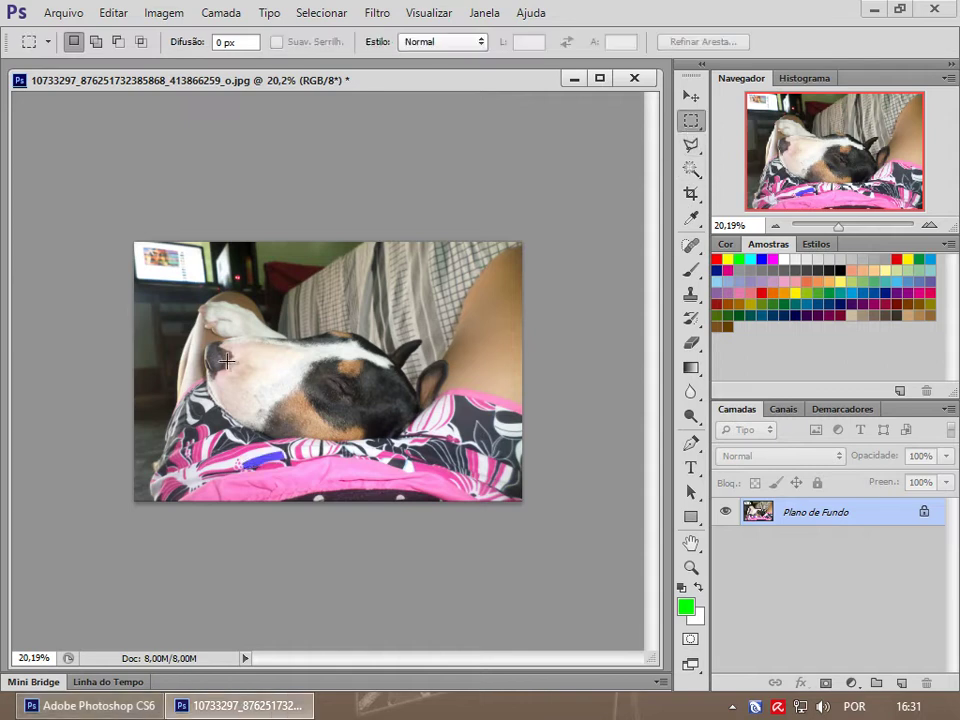
pyautogui.hotkey('ctrl', 'shift', 'z')
pyautogui.hotkey('ctrl', 'shift', 'z')
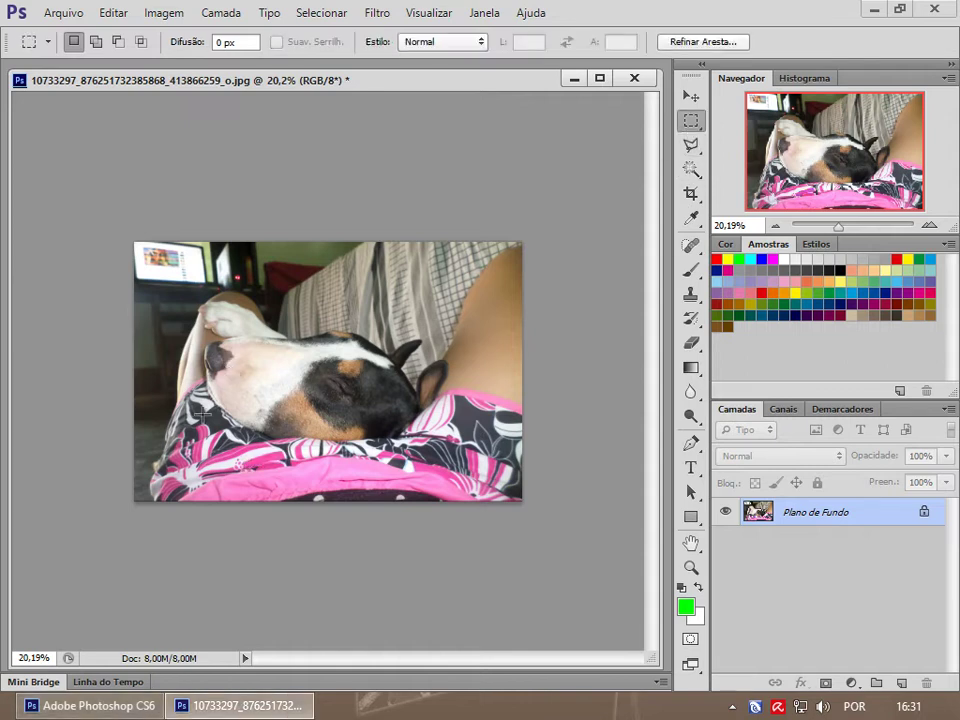
pyautogui.hotkey('ctrl', 'shift', 'z')
# - Switch from the marquee back to the Polygonal Lasso tool
pyautogui.rightClick(690, 122)
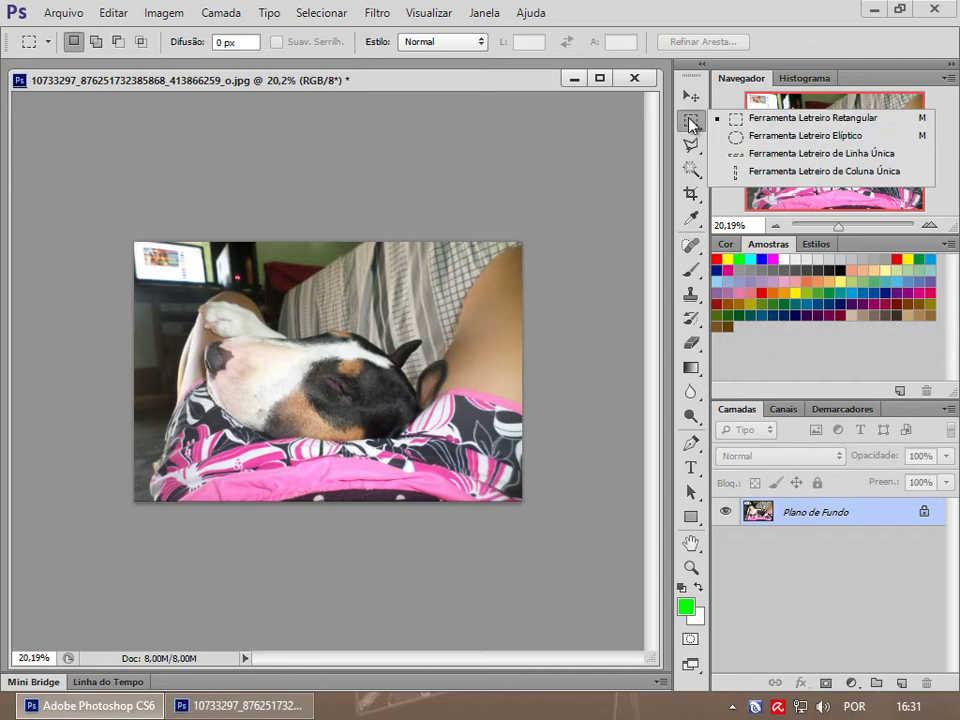
pyautogui.click(692, 147)
pyautogui.rightClick(693, 150)
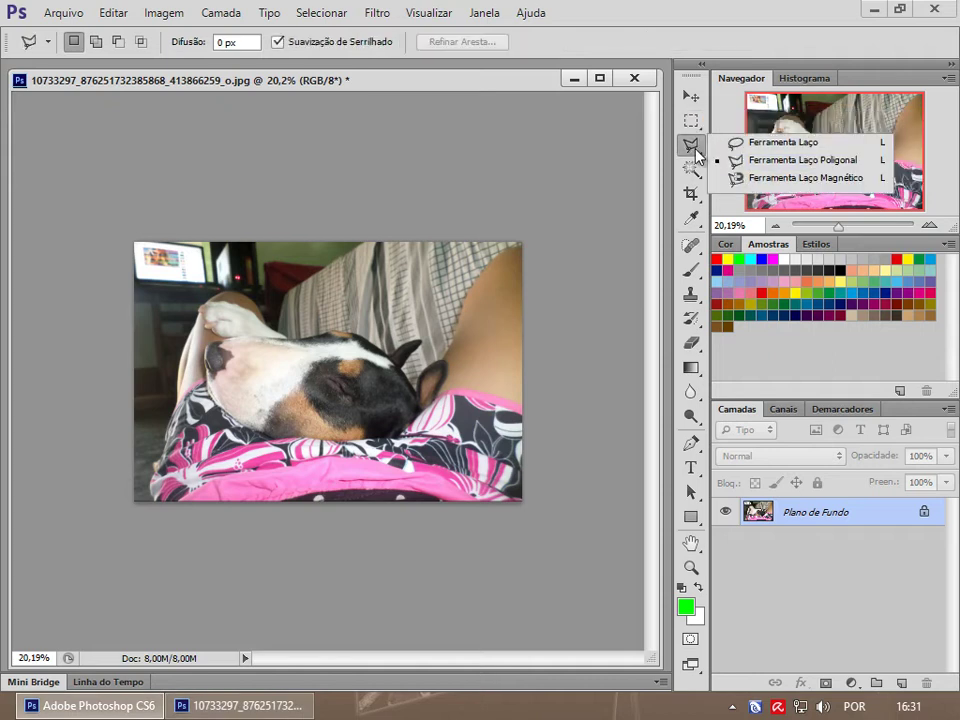
pyautogui.click(748, 162)
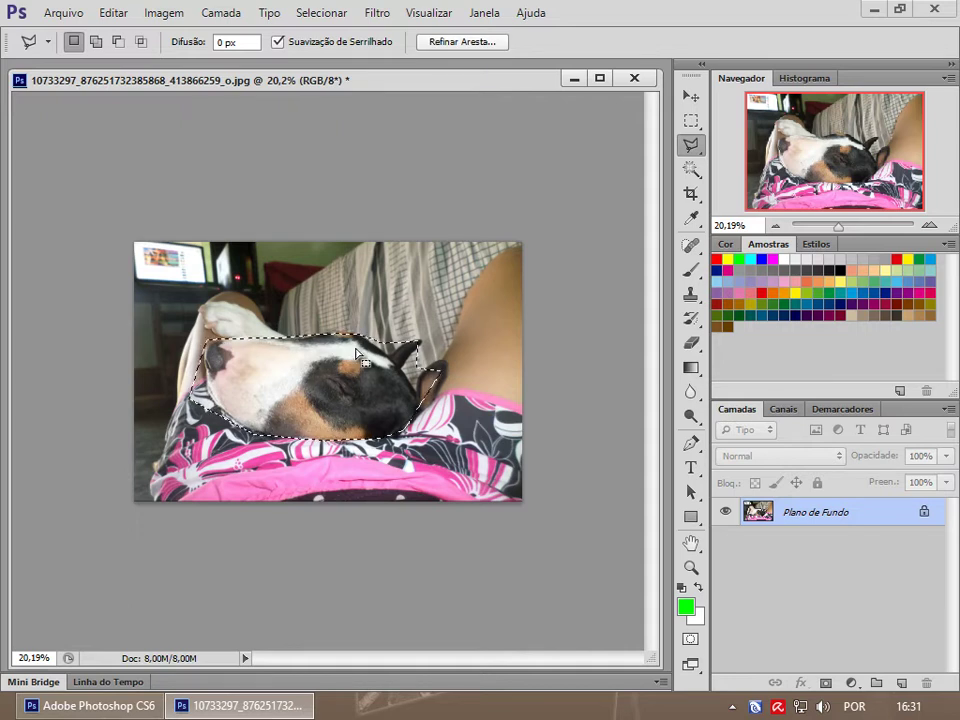
# - Apply a Hue/Saturation hue shift of −31 to the head, turning tan patches reddish-pink
pyautogui.hotkey('ctrl', 'u')
pyautogui.moveTo(597, 257)
pyautogui.mouseDown()
pyautogui.moveTo(528, 259)
pyautogui.moveTo(641, 268)
pyautogui.moveTo(558, 278)
pyautogui.mouseUp()
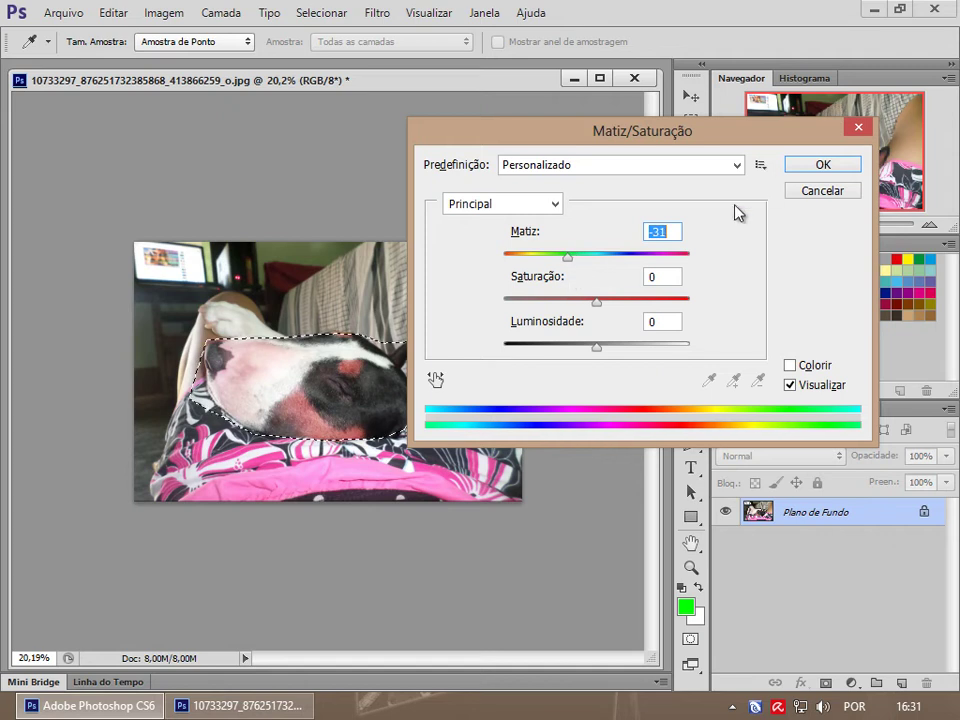
pyautogui.click(818, 165)
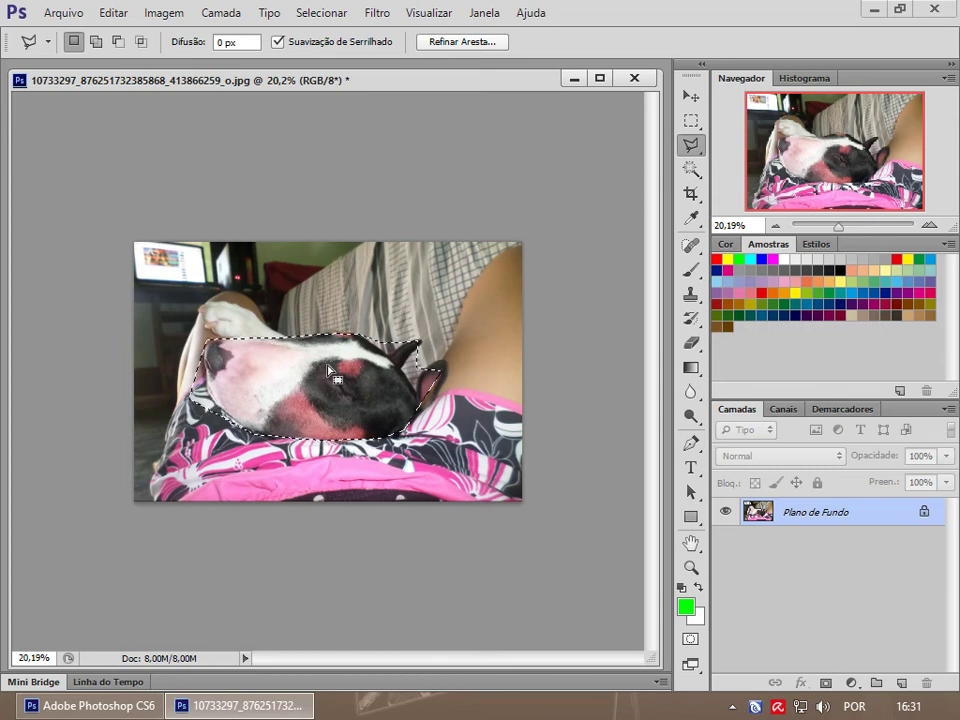
pyautogui.rightClick(330, 372)
pyautogui.rightClick(289, 385)
# - Invert the selection with Selecionar Inverso from the context menu
pyautogui.click(296, 420)
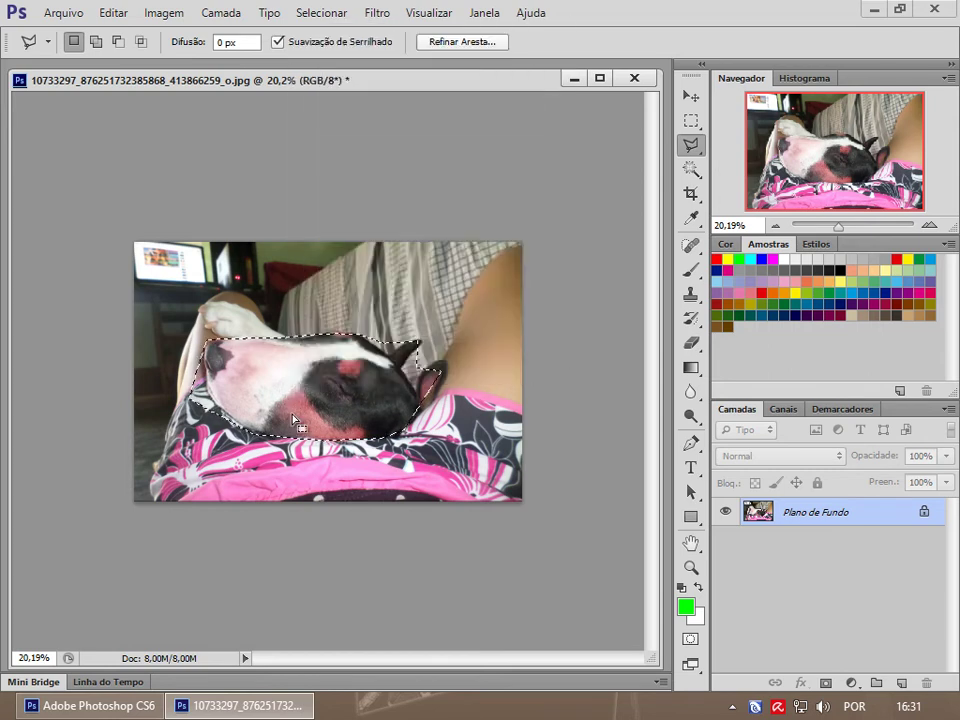
pyautogui.rightClick(296, 420)
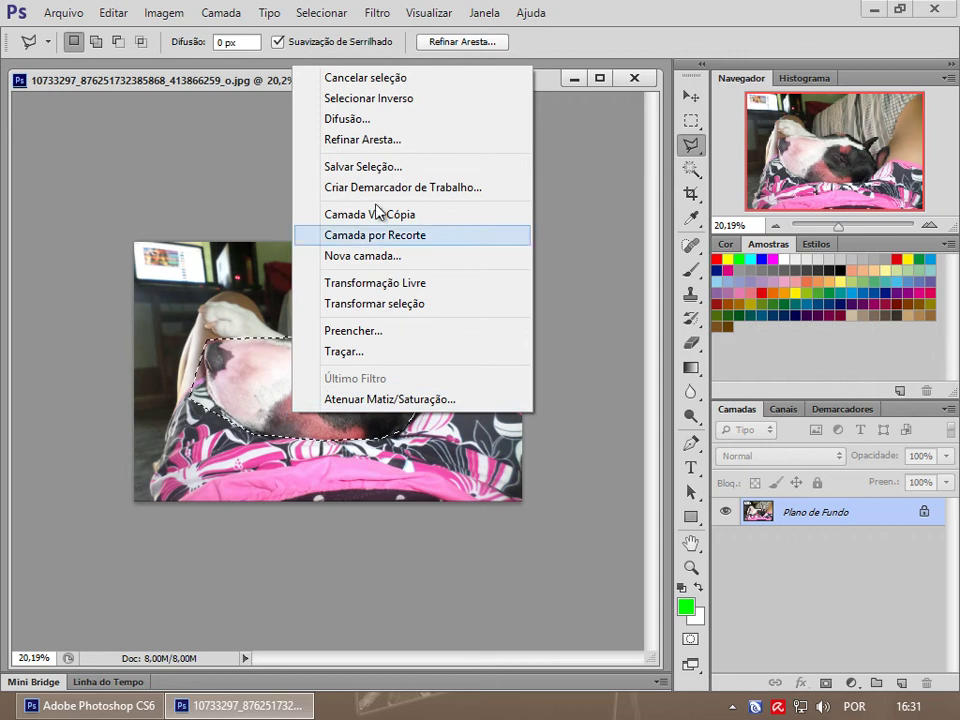
pyautogui.click(437, 104)
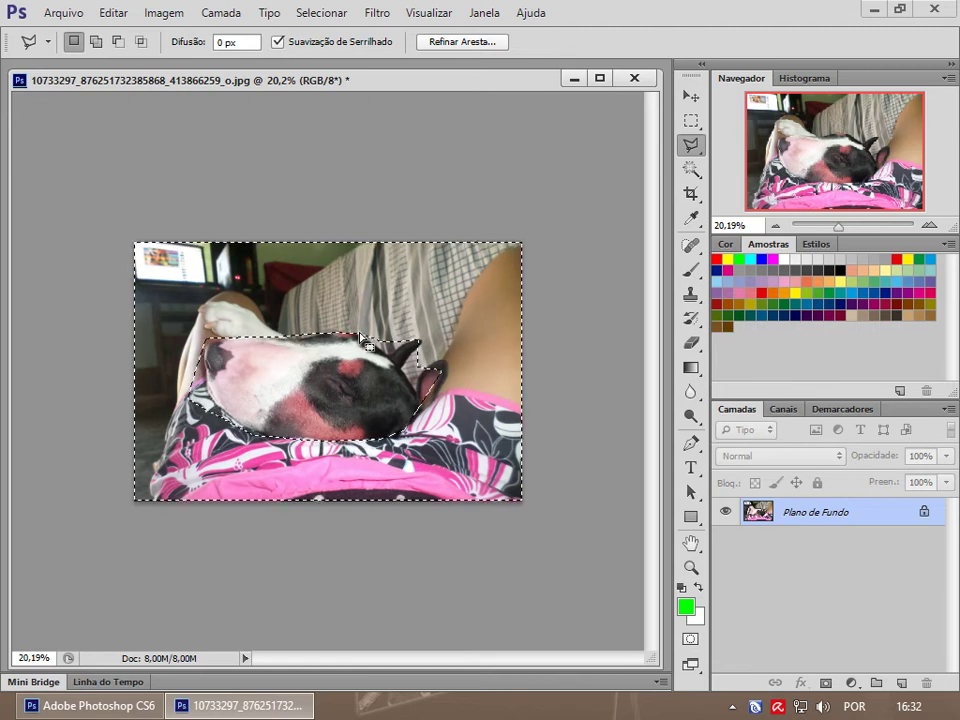
# - Preview hue and lightness shifts on the surroundings in Hue/Saturation, then cancel them
pyautogui.hotkey('ctrl', 'u')
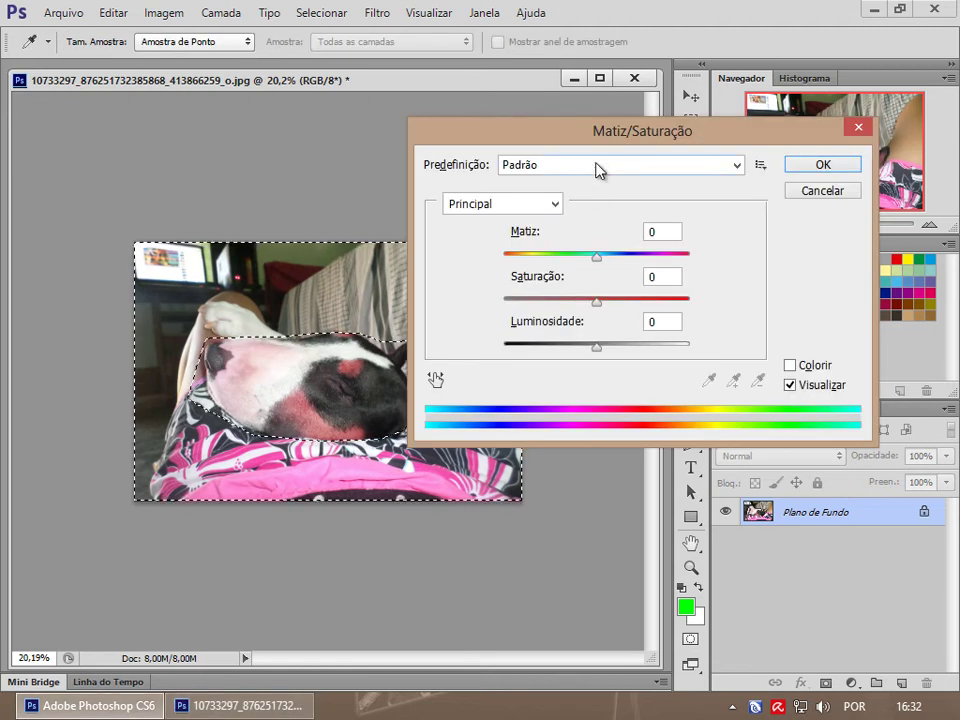
pyautogui.moveTo(598, 130); pyautogui.dragTo(746, 202)
pyautogui.moveTo(744, 325)
pyautogui.mouseDown()
pyautogui.moveTo(810, 333)
pyautogui.moveTo(655, 333)
pyautogui.mouseUp()
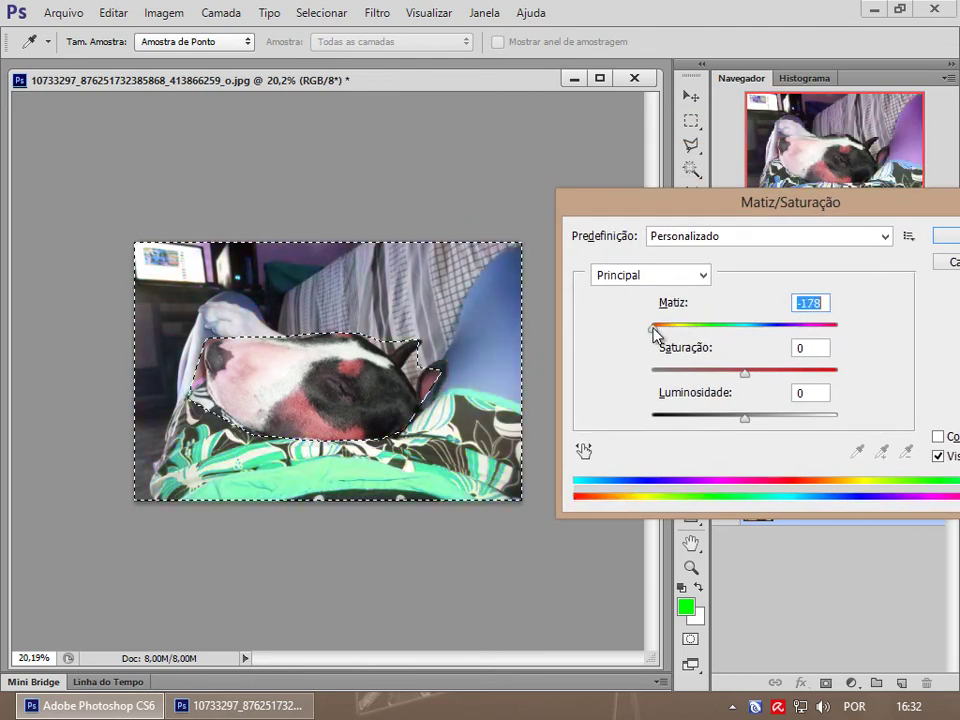
pyautogui.moveTo(655, 333)
pyautogui.mouseDown()
pyautogui.moveTo(651, 341)
pyautogui.moveTo(823, 333)
pyautogui.mouseUp()
pyautogui.moveTo(742, 420); pyautogui.dragTo(698, 418)
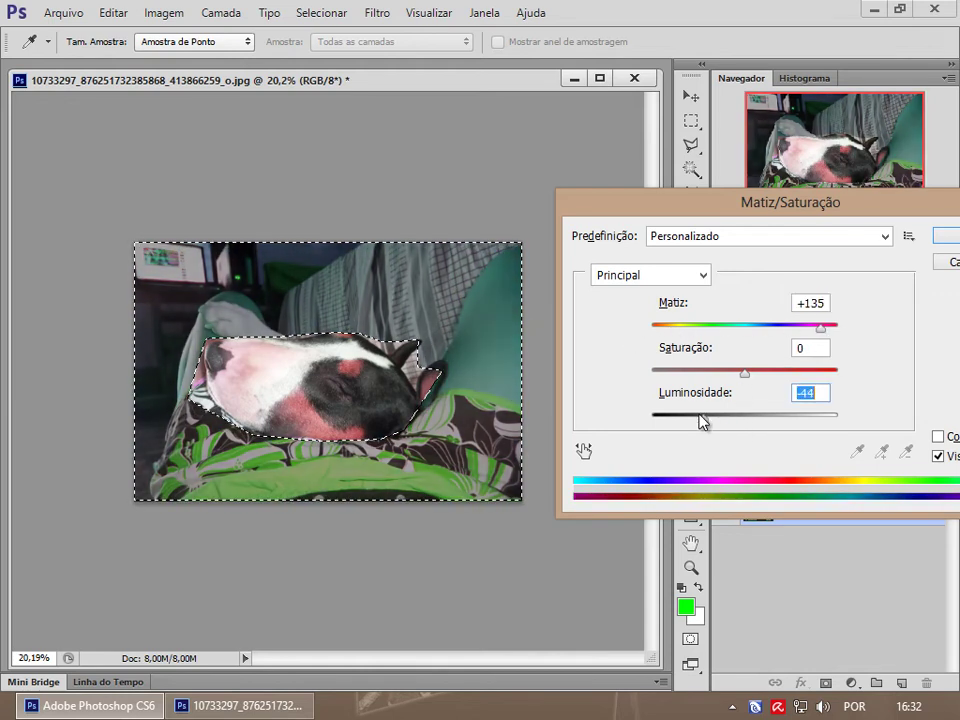
pyautogui.moveTo(858, 212); pyautogui.dragTo(732, 139)
pyautogui.click(776, 248)
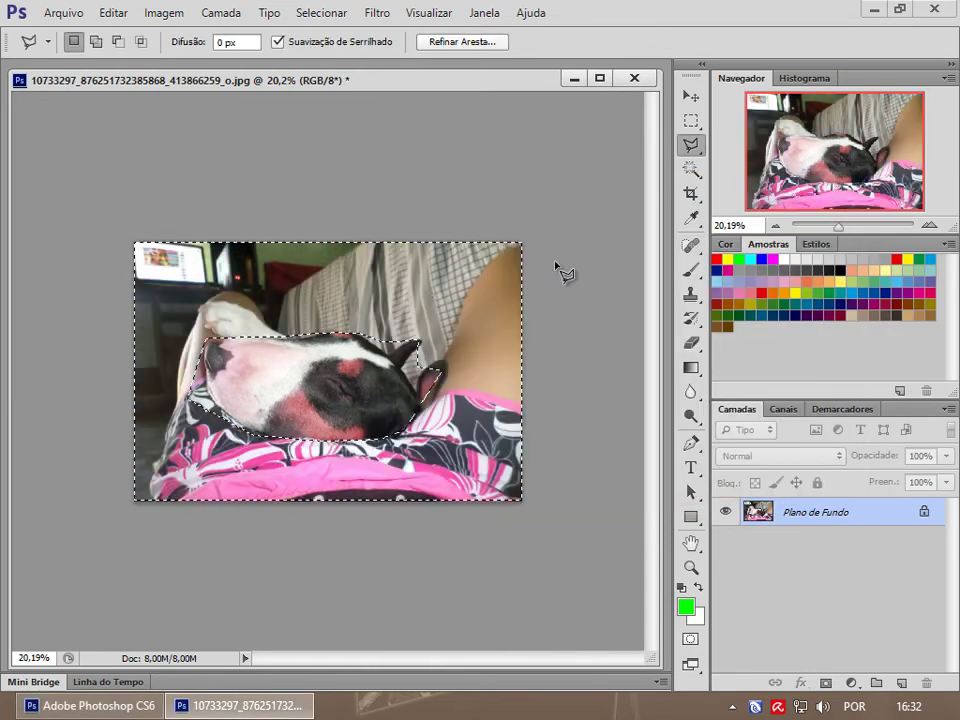
# - Undo the head's reddish hue change, zoom in on the face, and choose the Magnetic Lasso
pyautogui.hotkey('ctrl', 'alt', 'z')
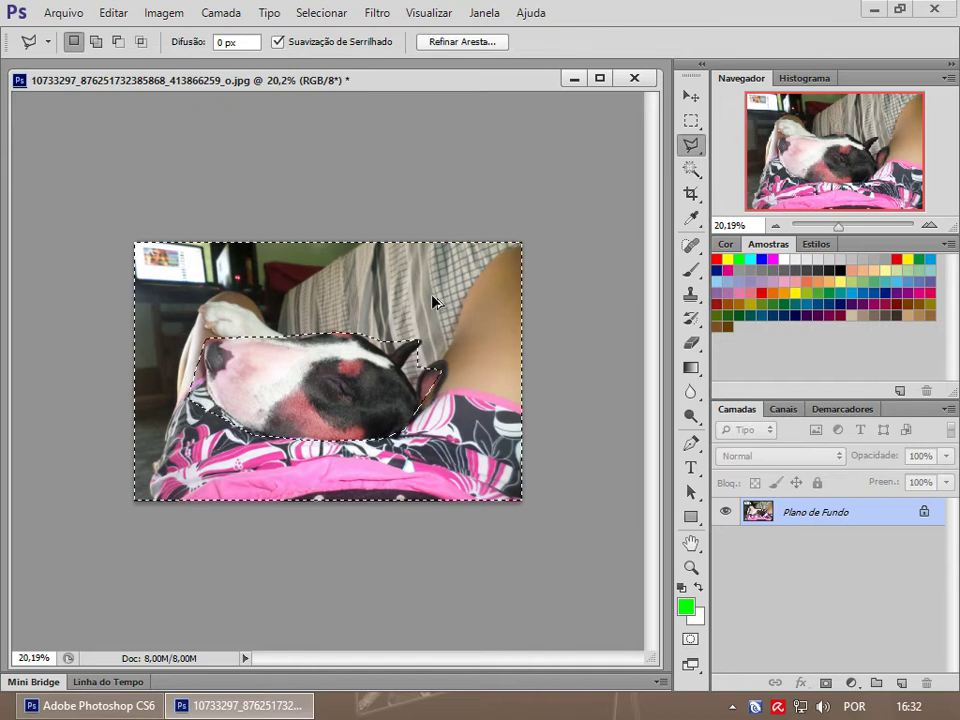
pyautogui.hotkey('ctrl', 'alt', 'z')
pyautogui.hotkey('ctrl', 'alt', 'z')
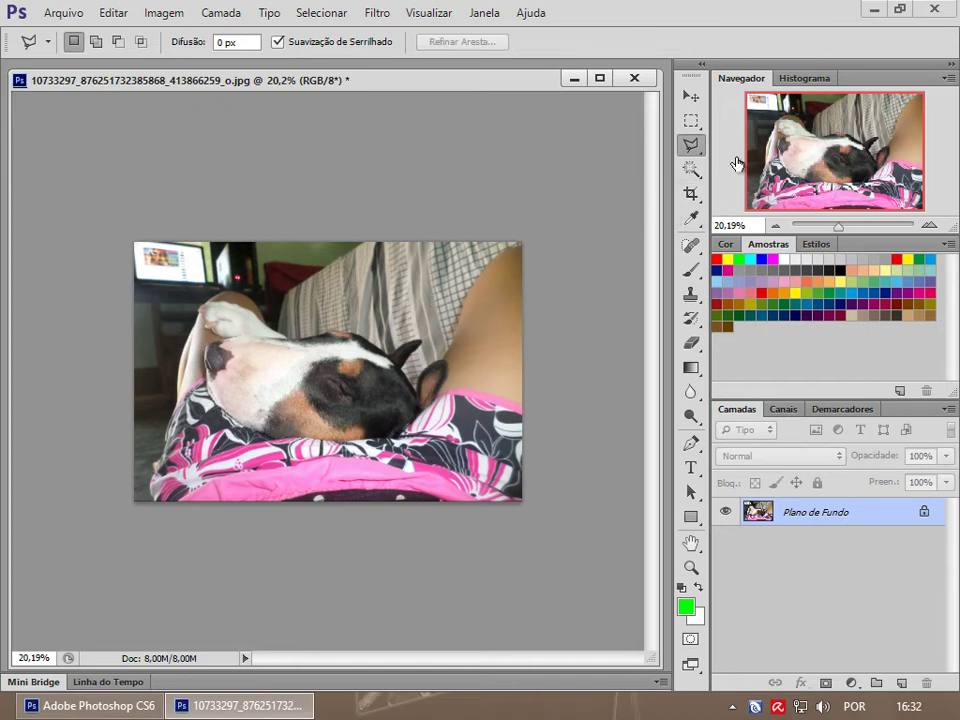
pyautogui.moveTo(844, 229); pyautogui.dragTo(852, 229)
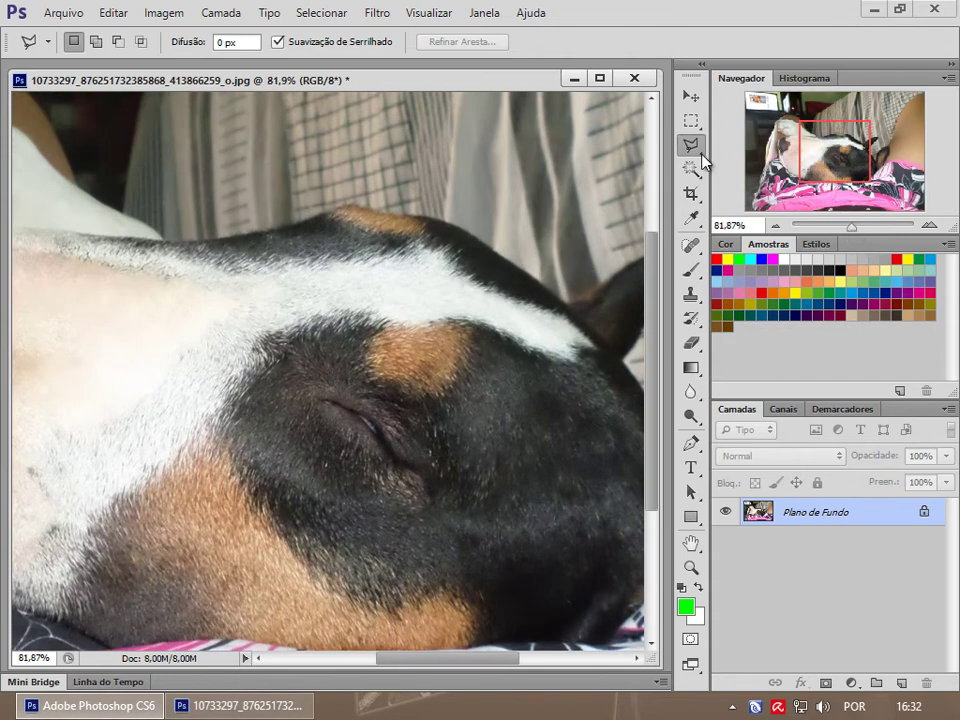
pyautogui.rightClick(701, 153)
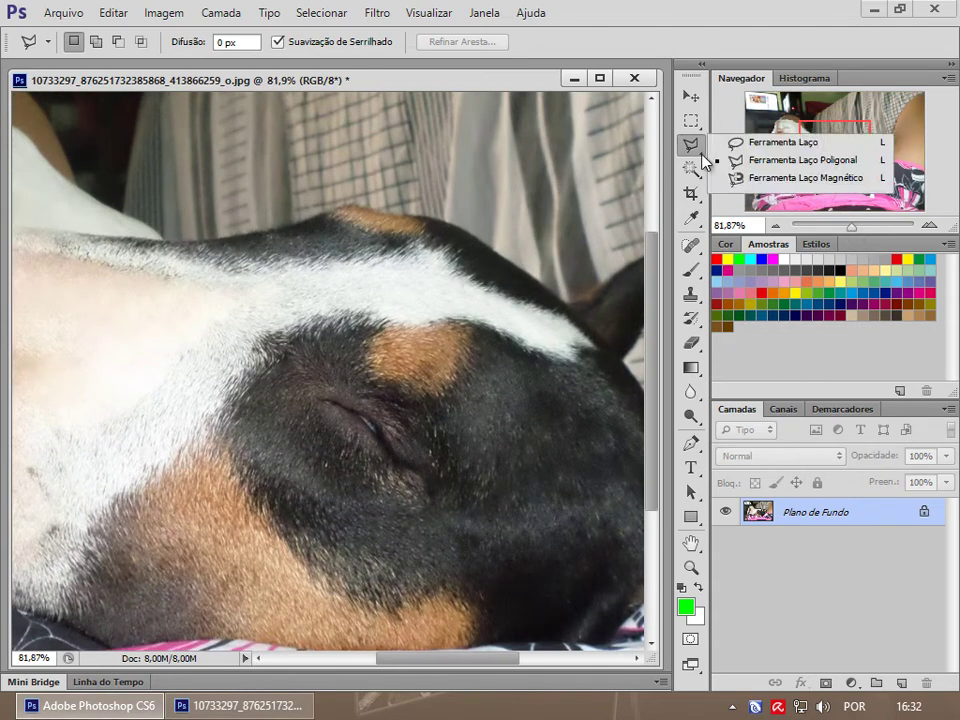
pyautogui.click(838, 185)
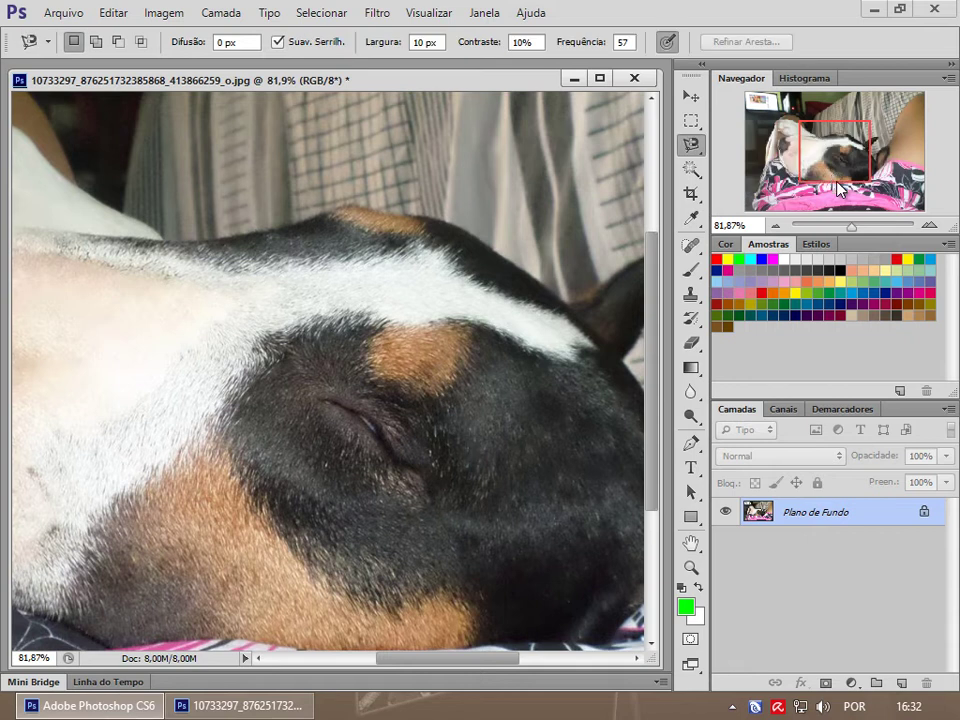
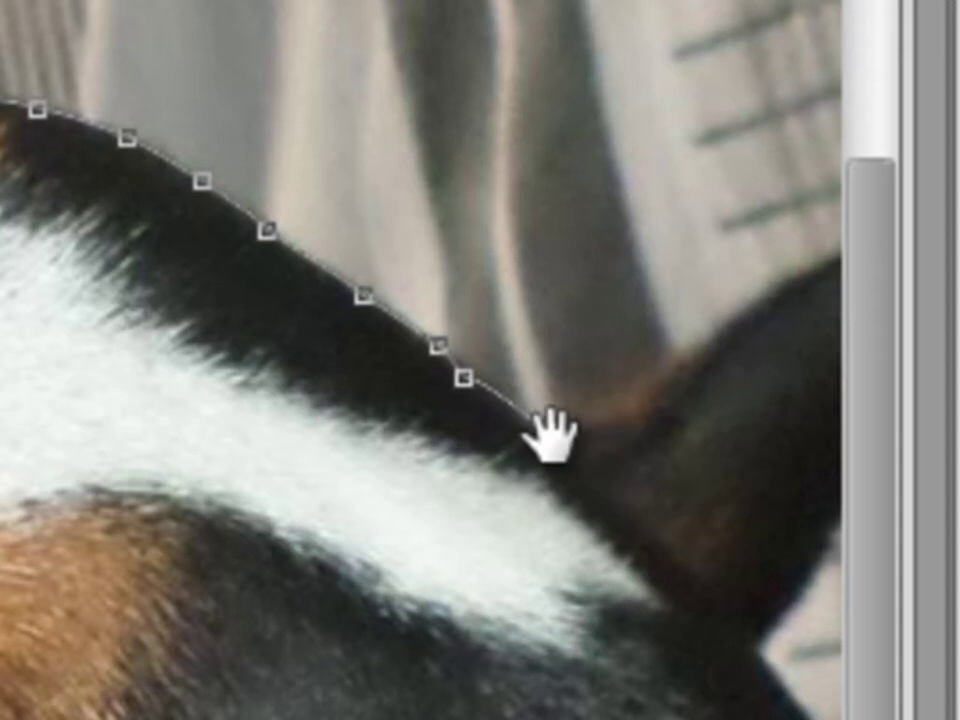
# - Trace the Magnetic Lasso along the dog's head and ears, panning the canvas along the way
pyautogui.moveTo(551, 440)
pyautogui.mouseDown()
pyautogui.moveTo(505, 445)
pyautogui.moveTo(152, 345)
pyautogui.mouseUp()
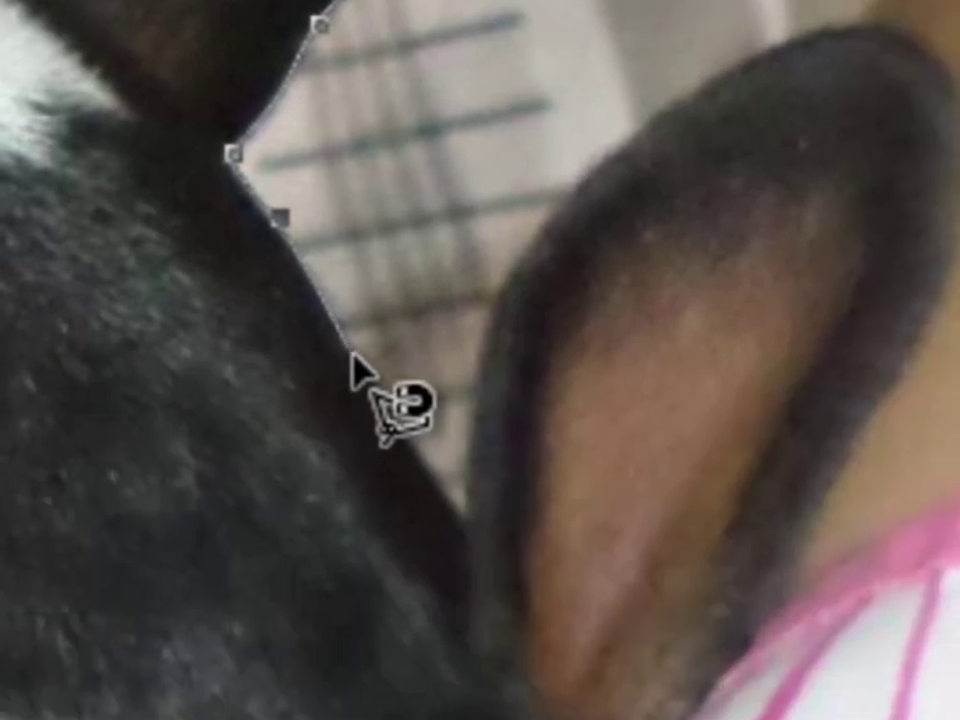
pyautogui.click(459, 505)
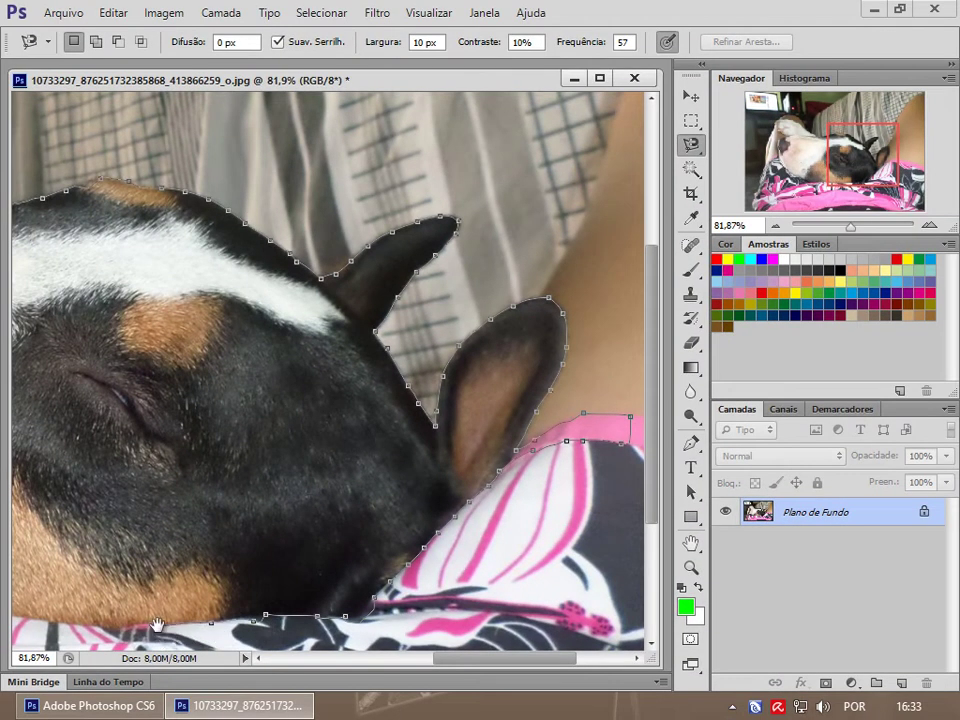
pyautogui.moveTo(157, 625); pyautogui.dragTo(403, 527)
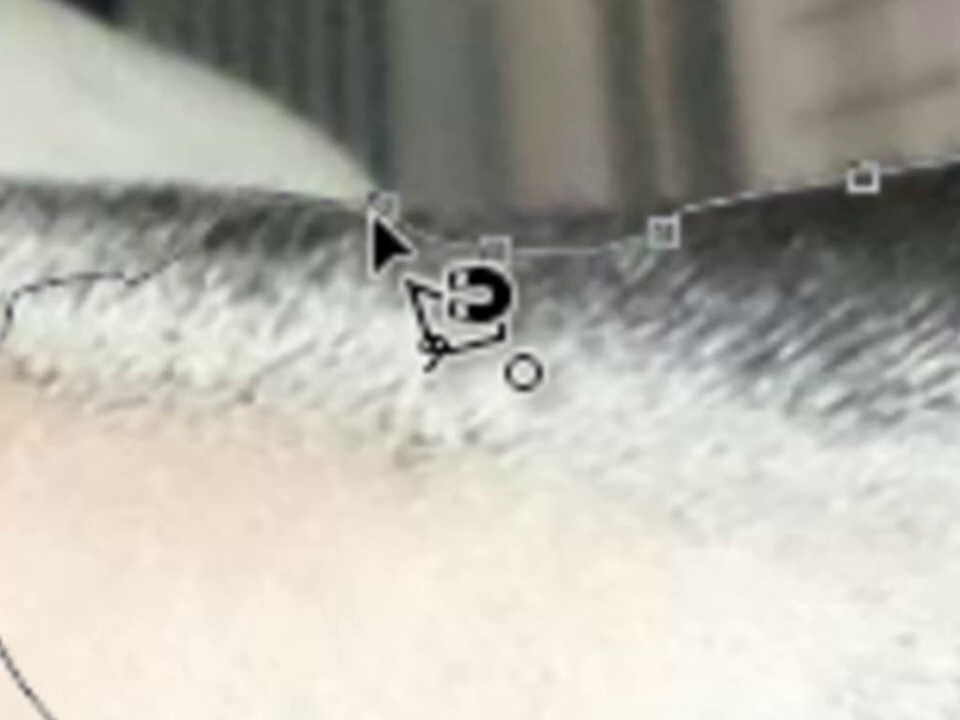
# - Close the traced head outline into a selection, then deselect it with Ctrl+D
pyautogui.click(374, 210)
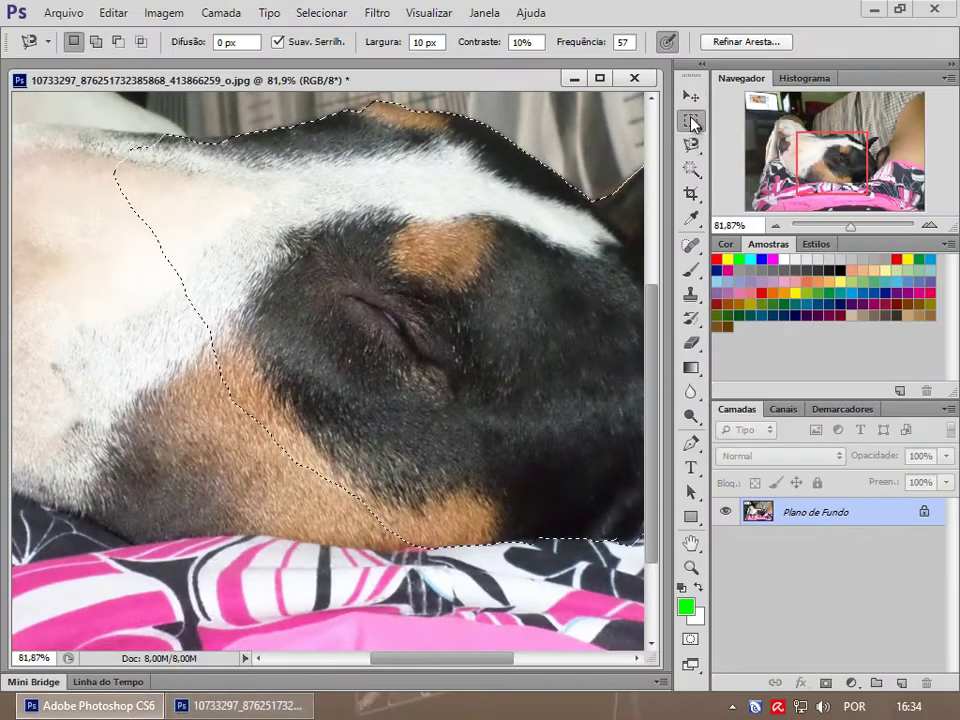
pyautogui.click(690, 119)
pyautogui.hotkey('ctrl', 'd')
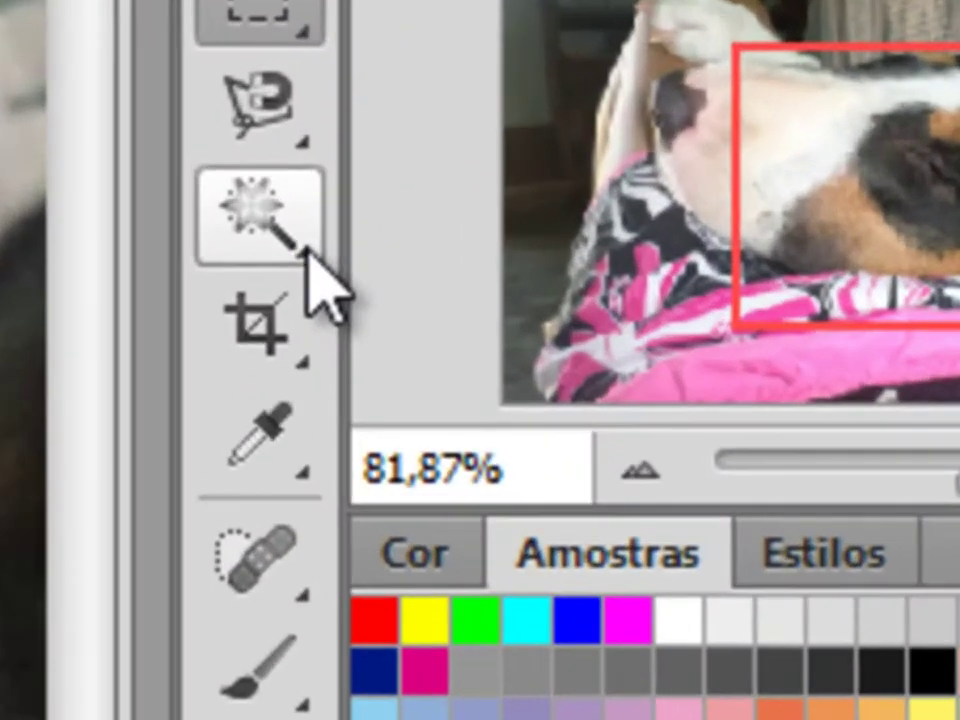
# - Switch to the Magic Wand and zoom out to show the whole photo
pyautogui.click(664, 173)
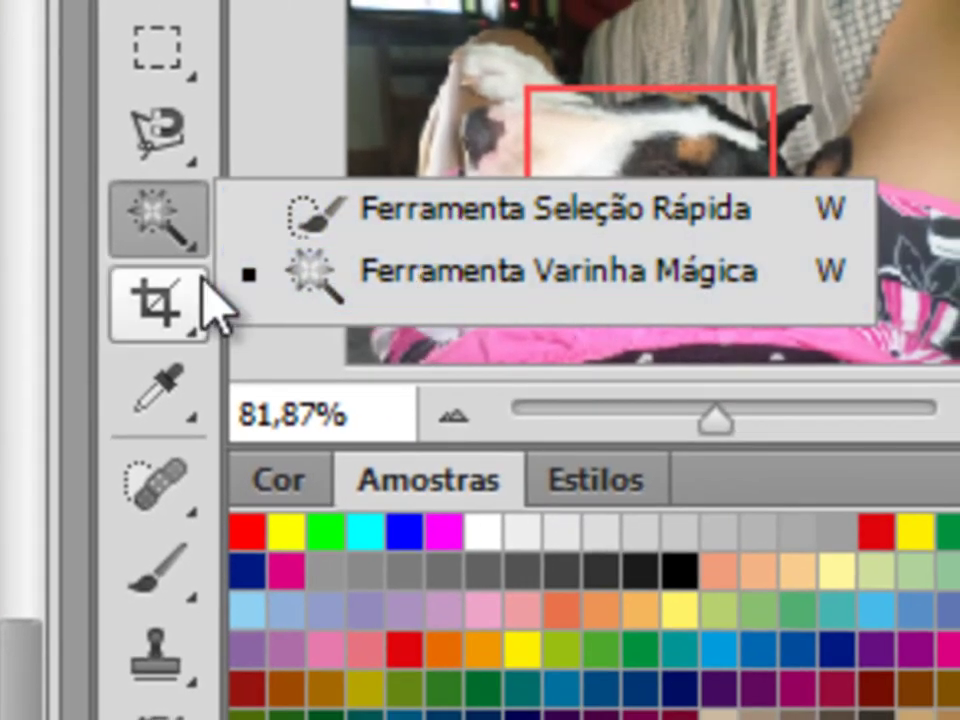
pyautogui.click(439, 287)
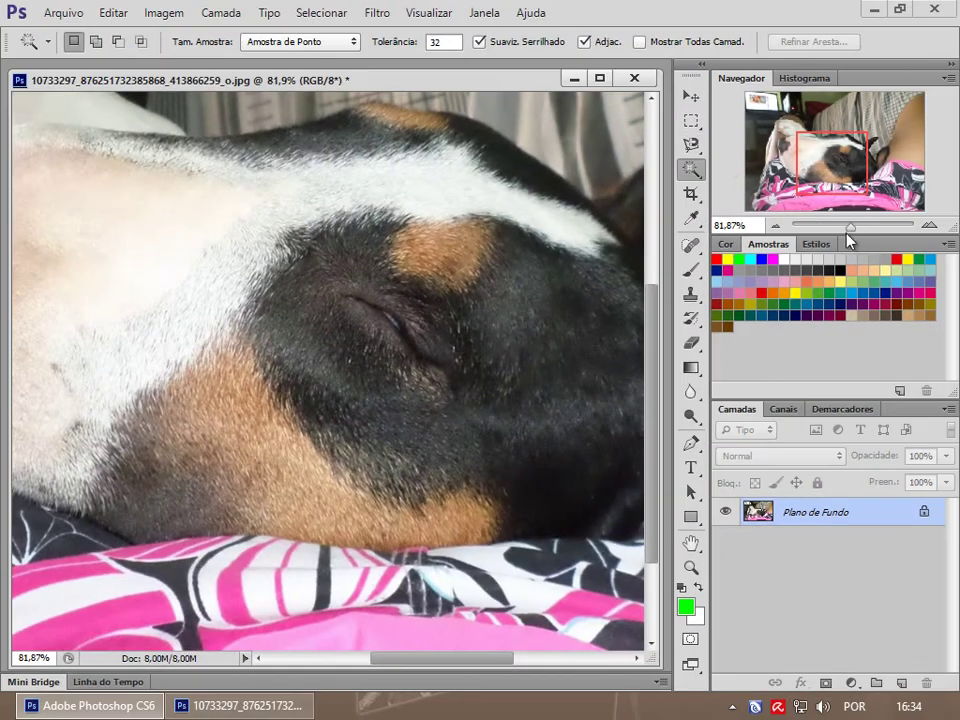
pyautogui.moveTo(847, 228); pyautogui.dragTo(845, 230)
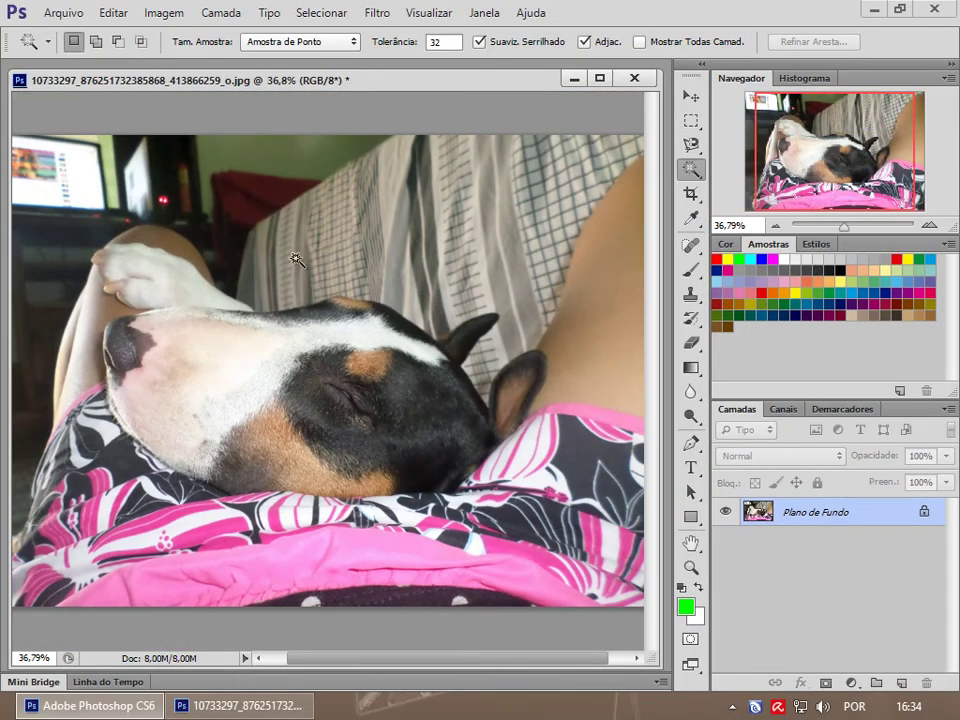
# - Test Magic Wand selections on the cheek, monitor, couch stripe, head fur, fabric and arm skin
pyautogui.click(604, 416)
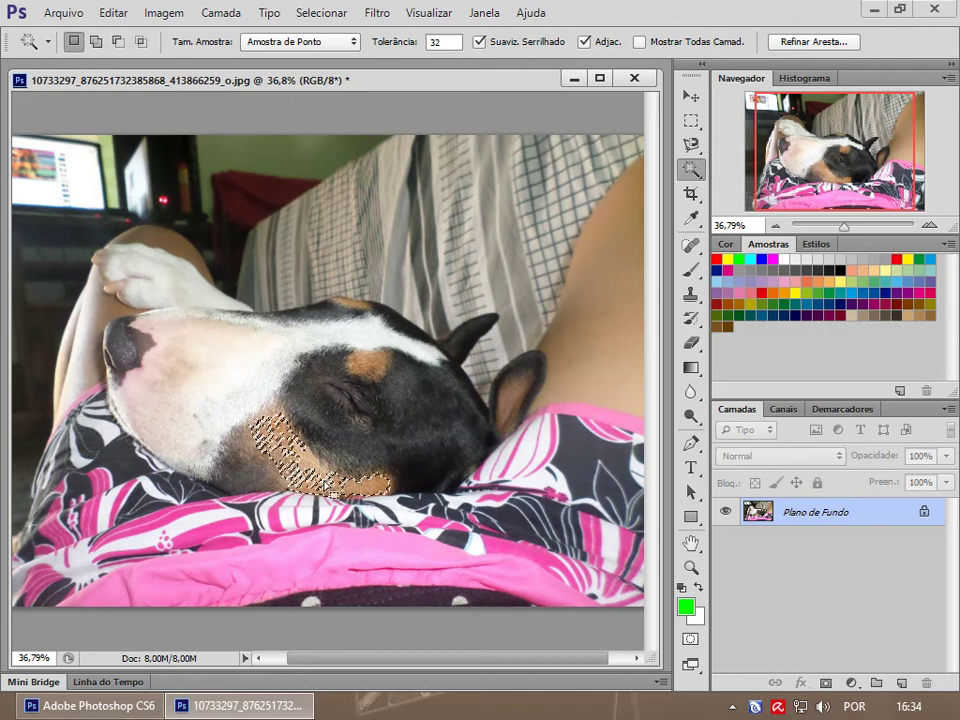
pyautogui.hotkey('ctrl', 'd')
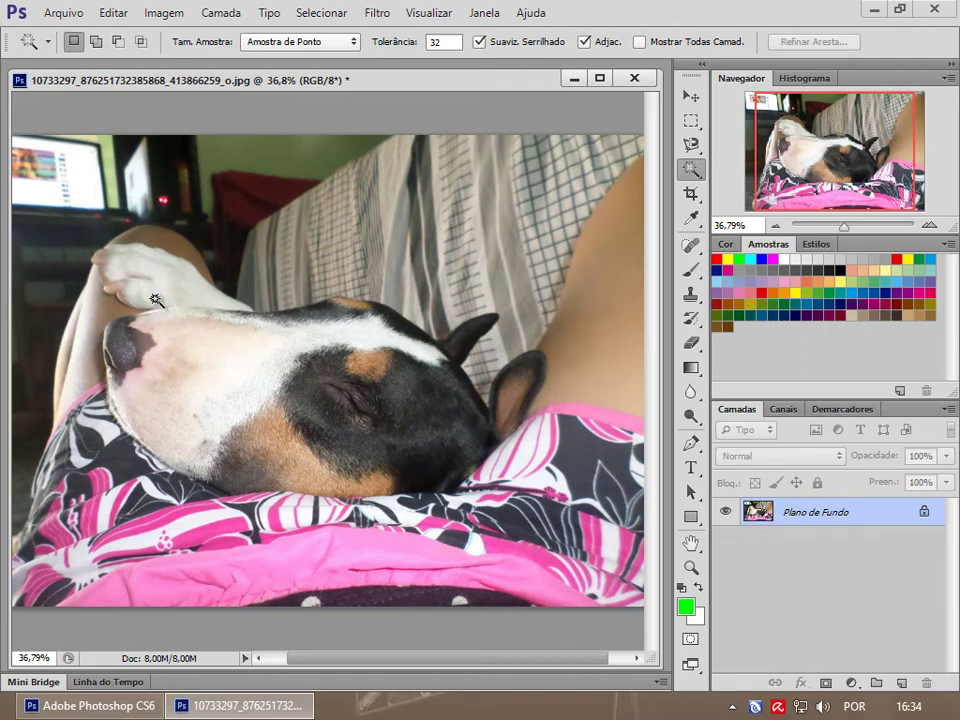
pyautogui.click(76, 189)
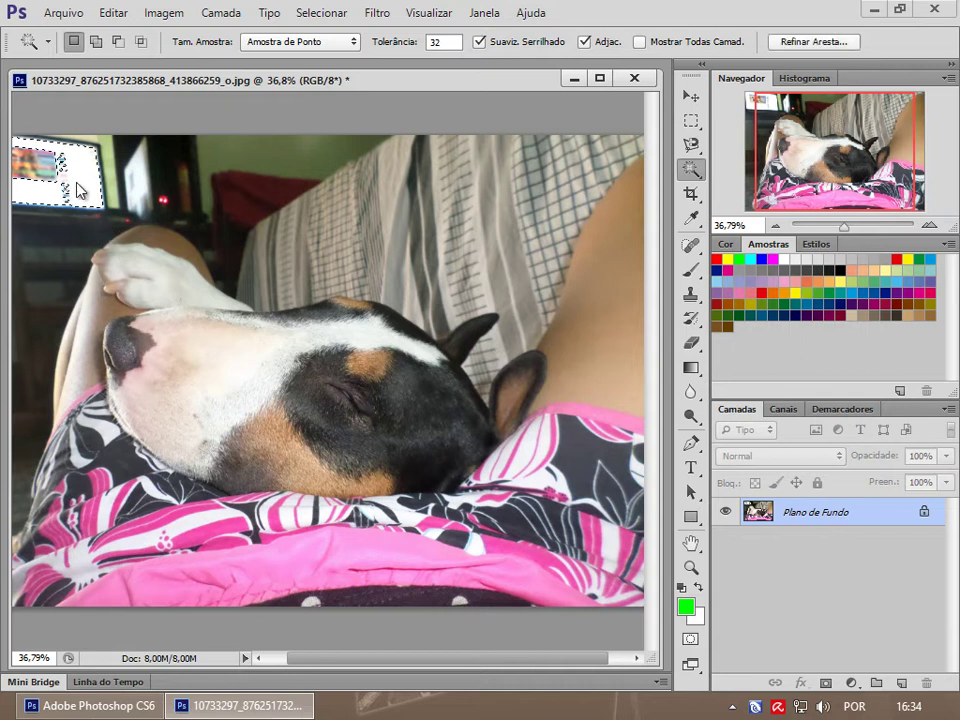
pyautogui.click(481, 236)
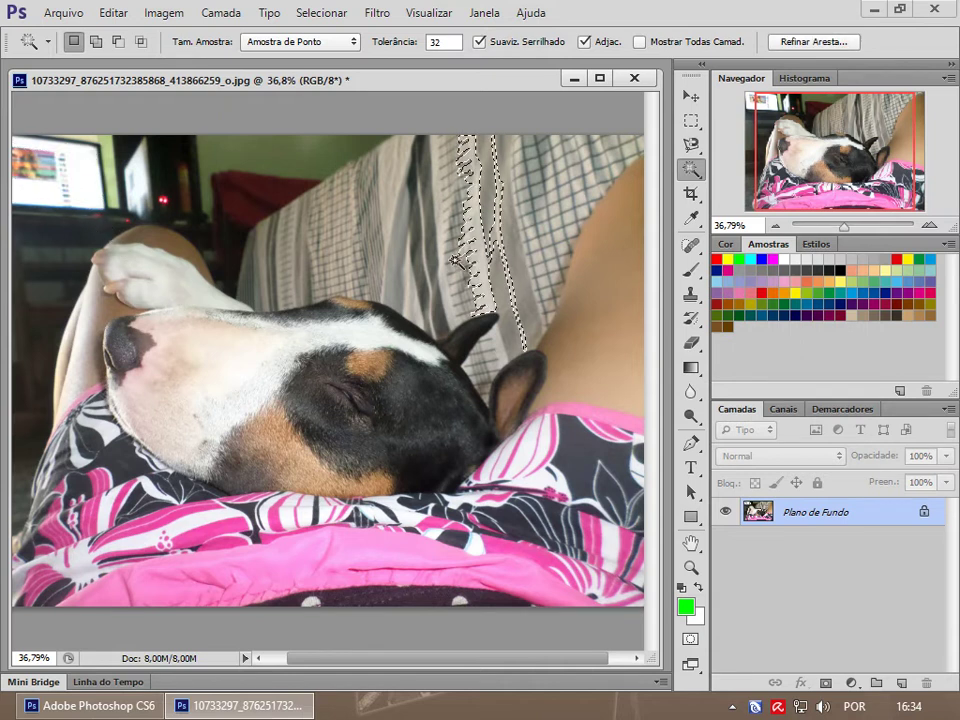
pyautogui.click(461, 370)
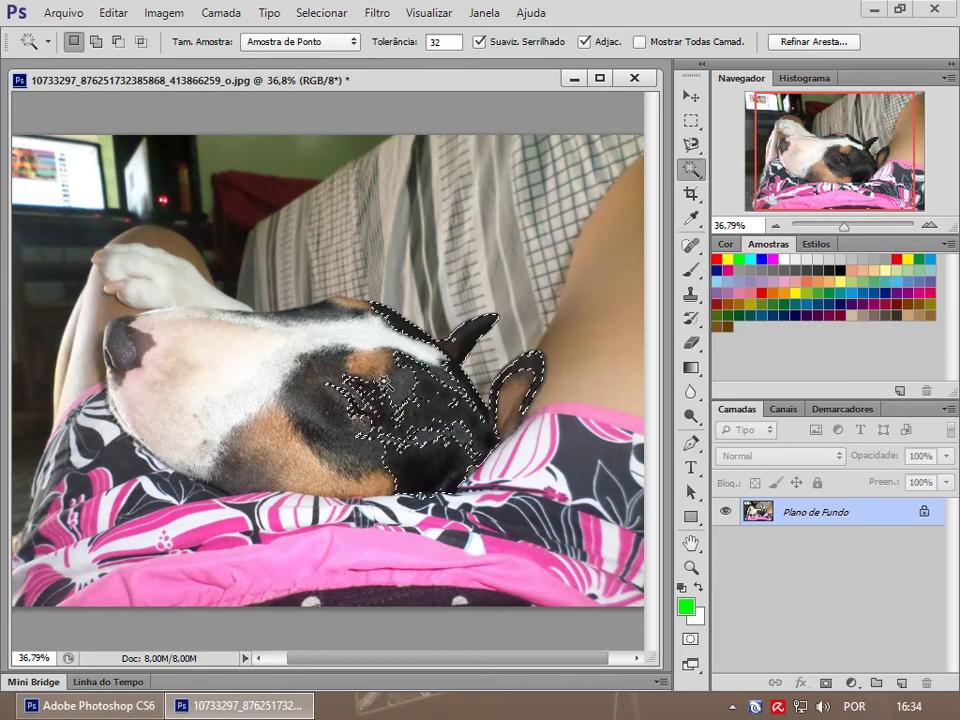
pyautogui.click(592, 466)
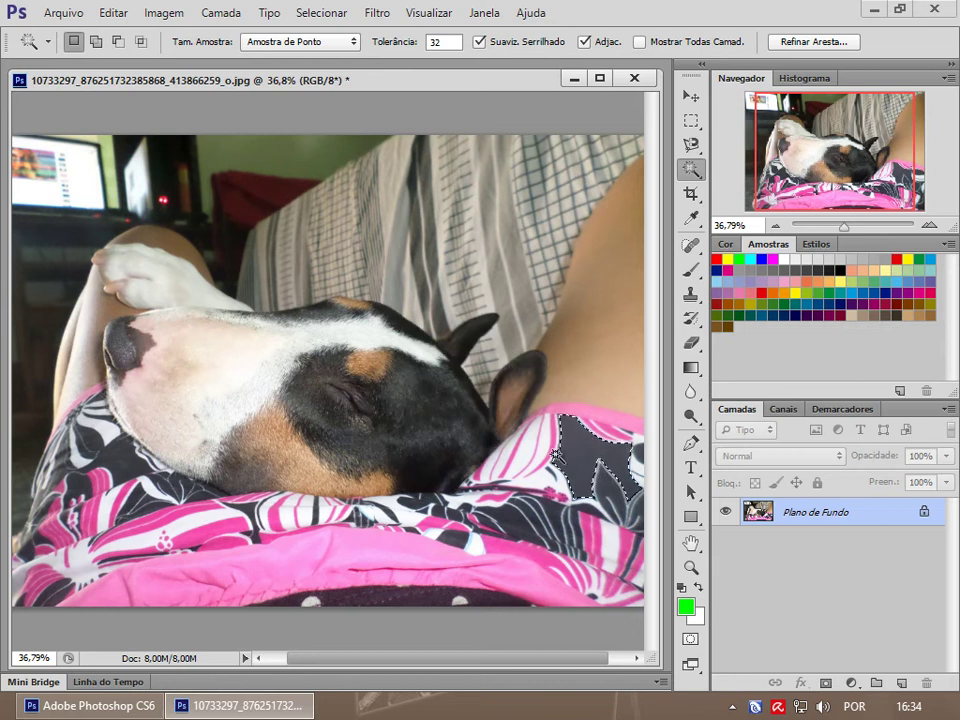
pyautogui.click(607, 342)
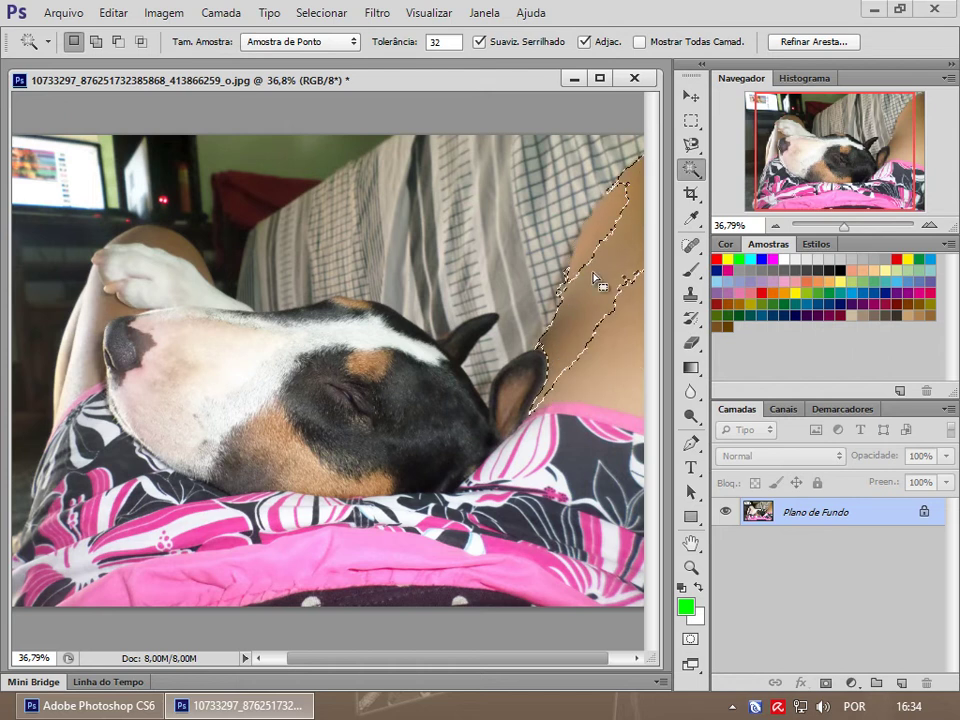
pyautogui.click(593, 376)
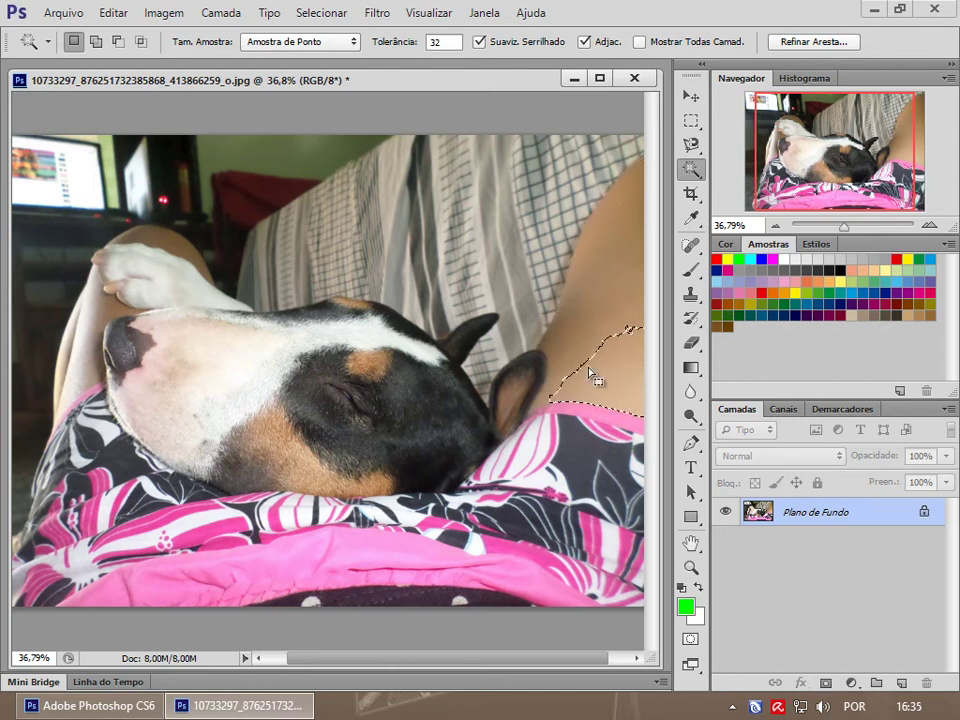
pyautogui.click(577, 366)
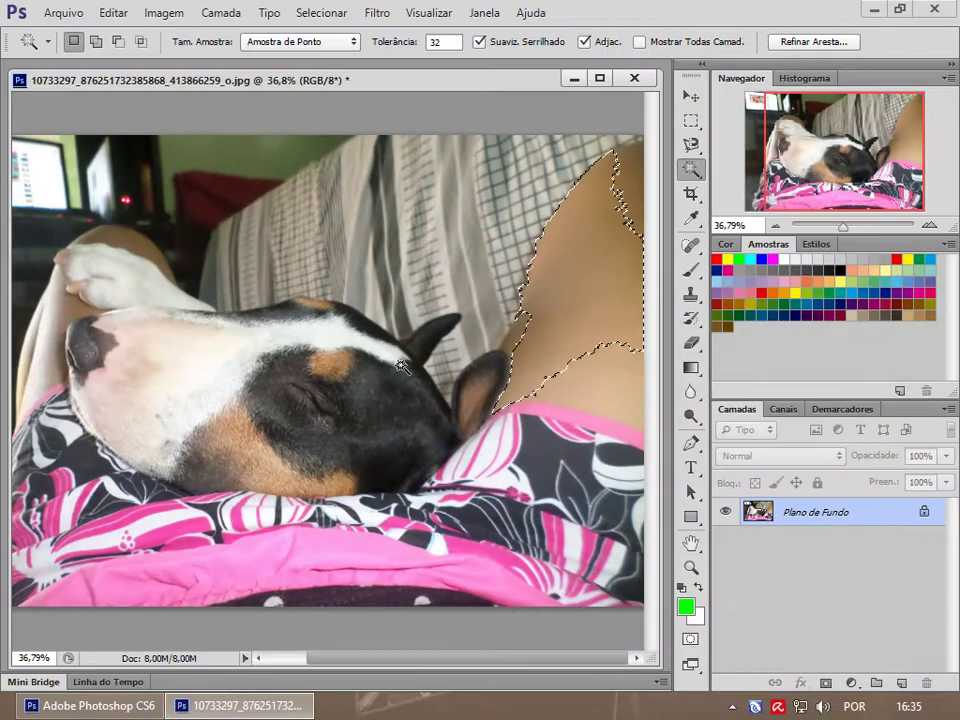
# - Try Magic Wand selections on the dog's white face, muzzle, cheek and paw
pyautogui.click(396, 362)
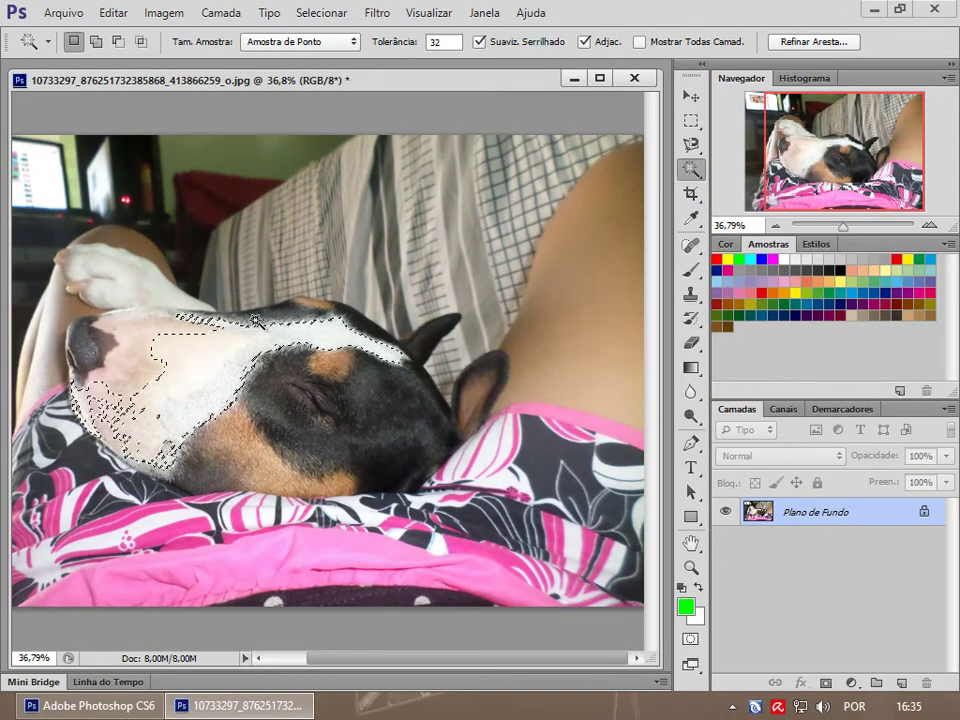
pyautogui.click(161, 396)
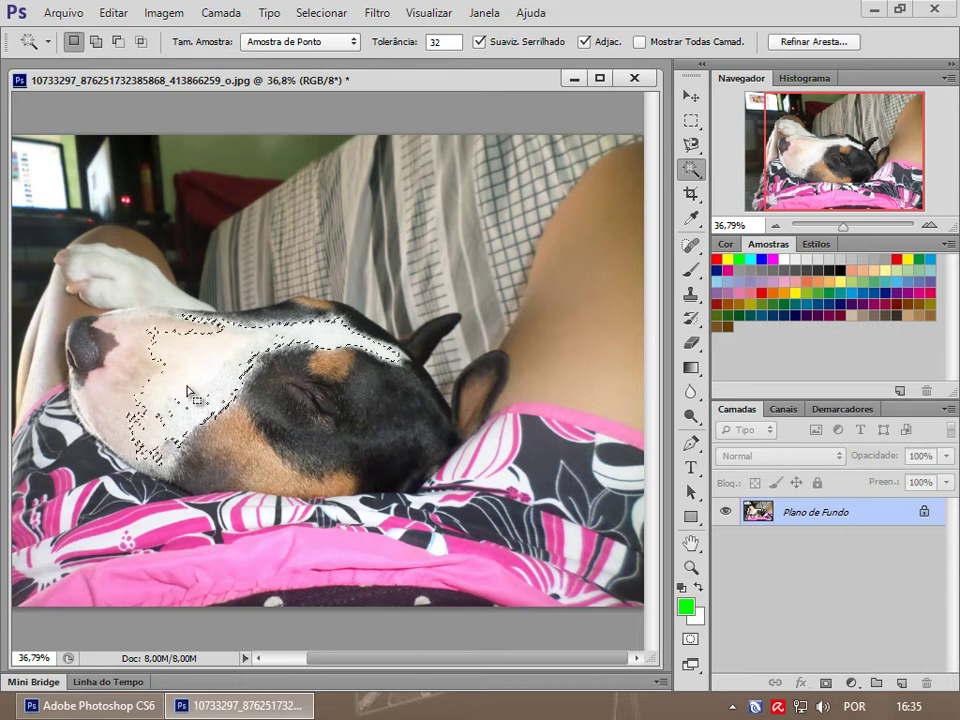
pyautogui.click(208, 350)
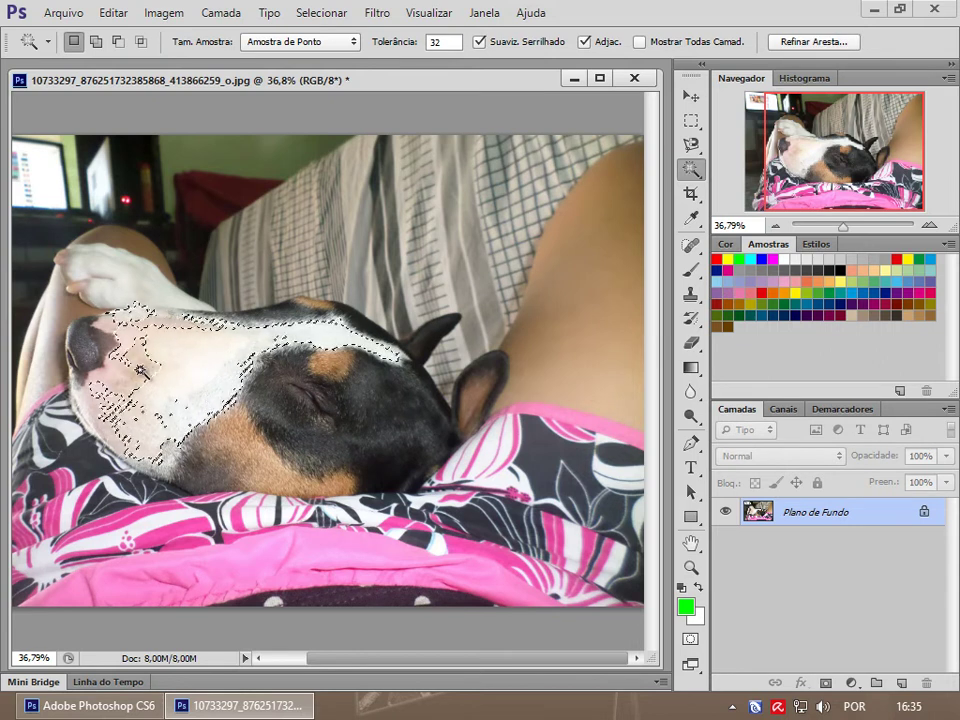
pyautogui.click(128, 386)
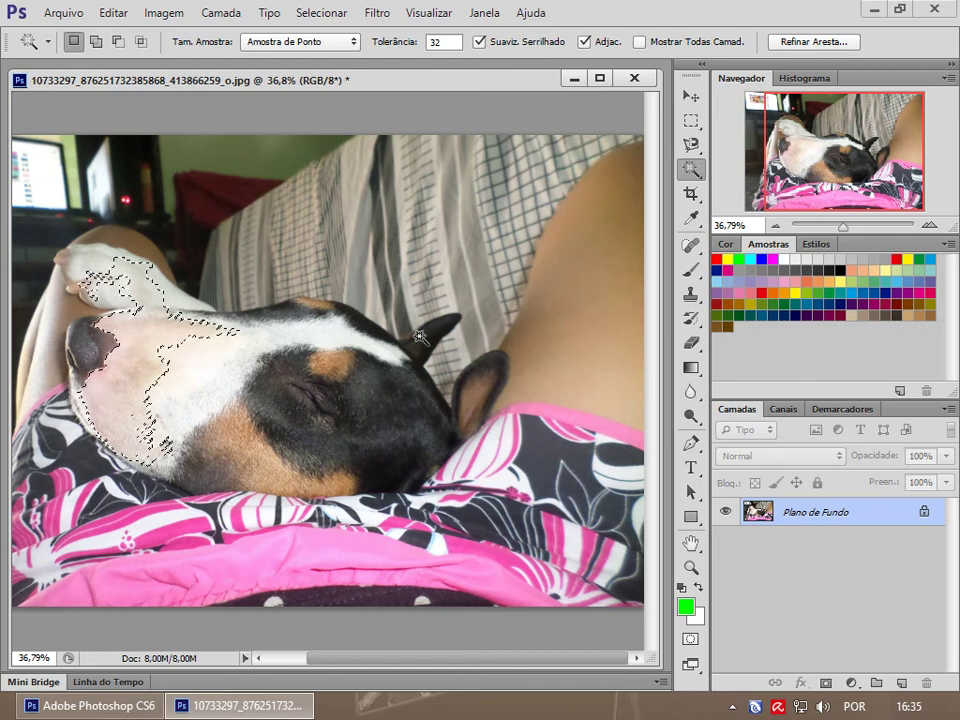
pyautogui.hotkey('ctrl', 'd')
pyautogui.click(126, 391)
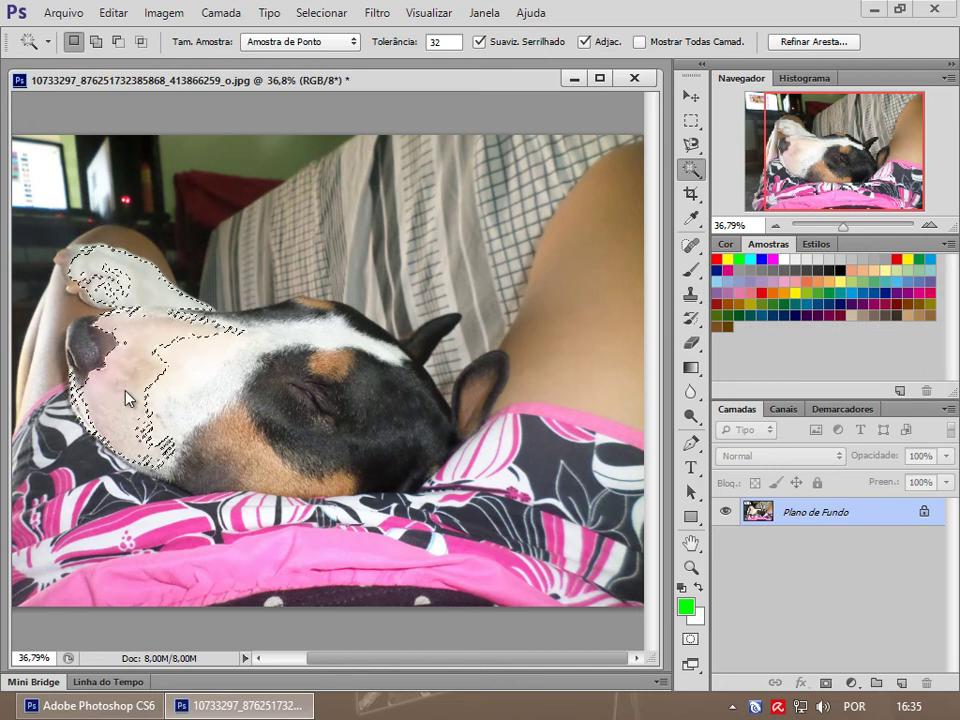
# - Deselect and reclick repeatedly until the white forehead and muzzle are selected
pyautogui.hotkey('ctrl', 'd')
pyautogui.click(122, 262)
pyautogui.hotkey('ctrl', 'd')
pyautogui.click(133, 275)
pyautogui.hotkey('ctrl', 'd')
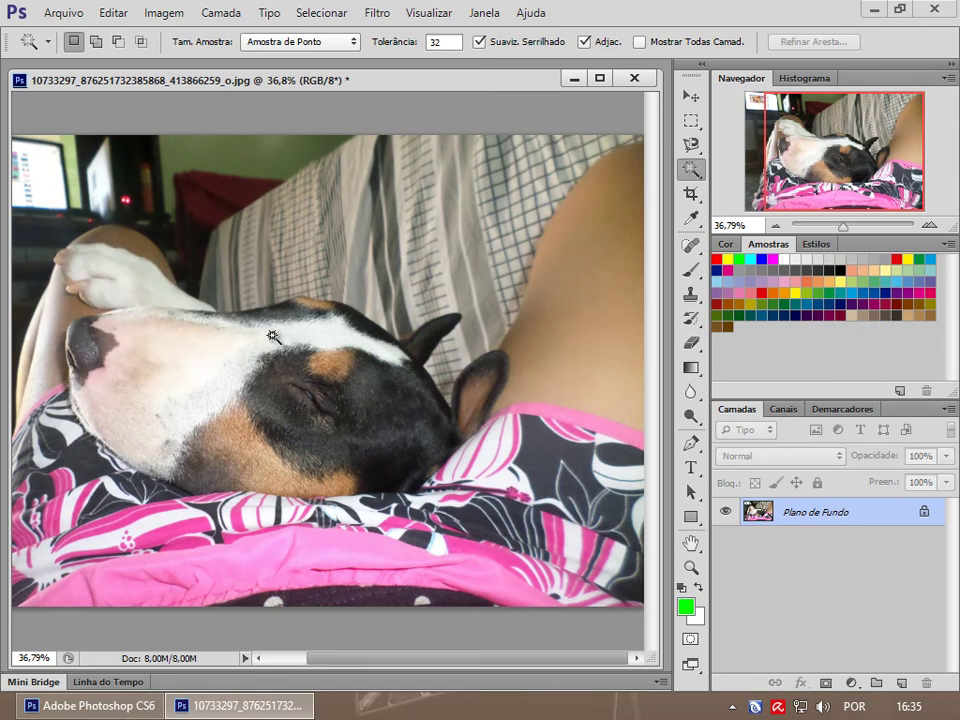
pyautogui.click(222, 349)
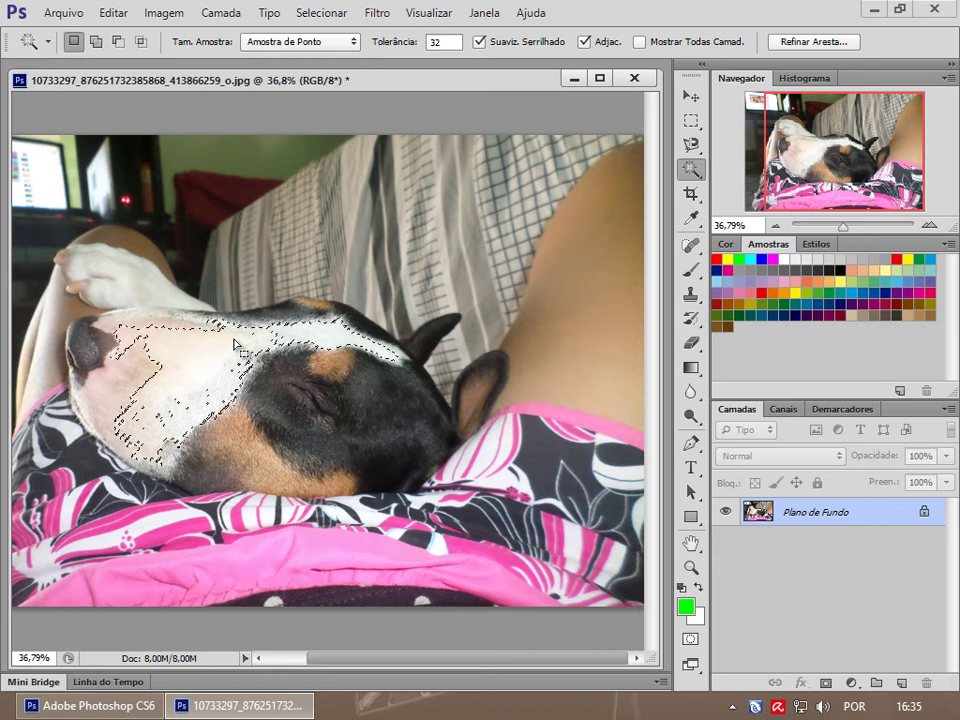
pyautogui.hotkey('ctrl', 'd')
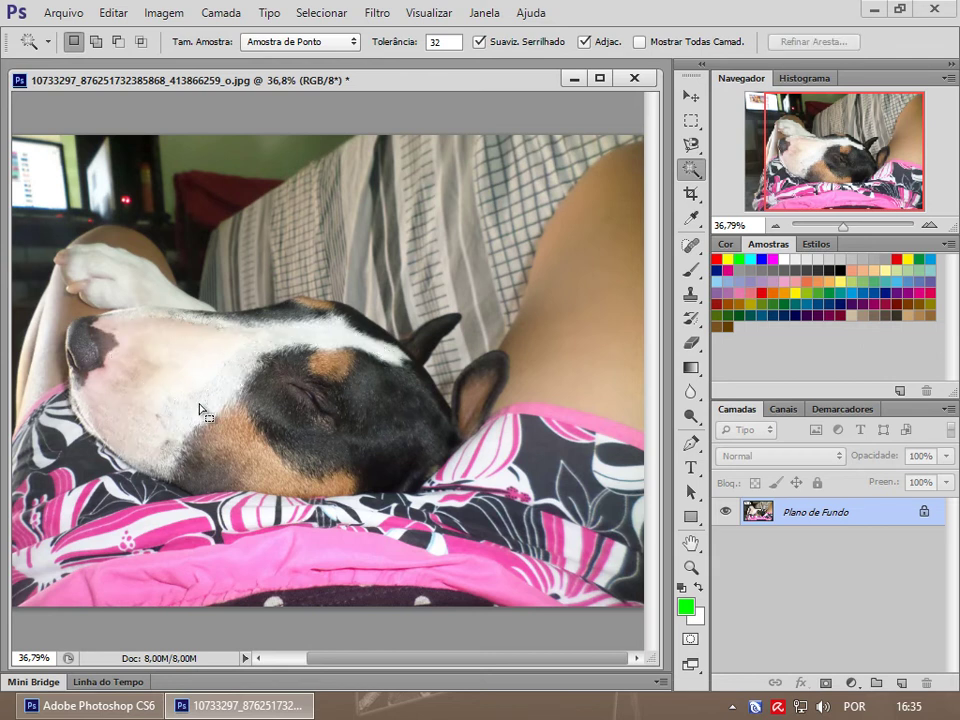
pyautogui.click(214, 364)
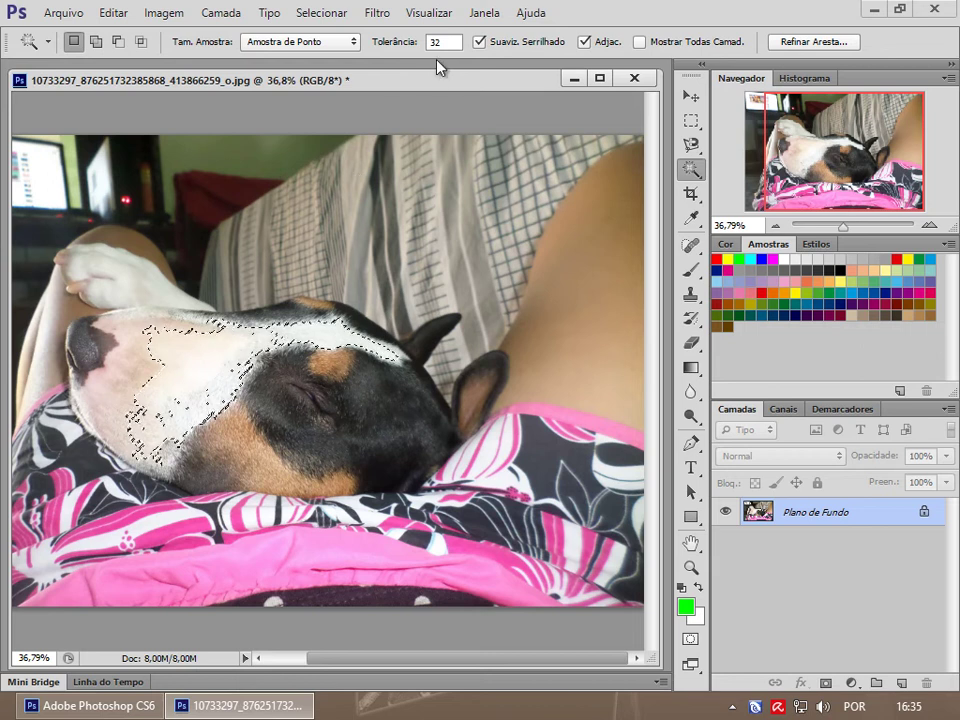
pyautogui.hotkey('ctrl', 'd')
pyautogui.click(317, 337)
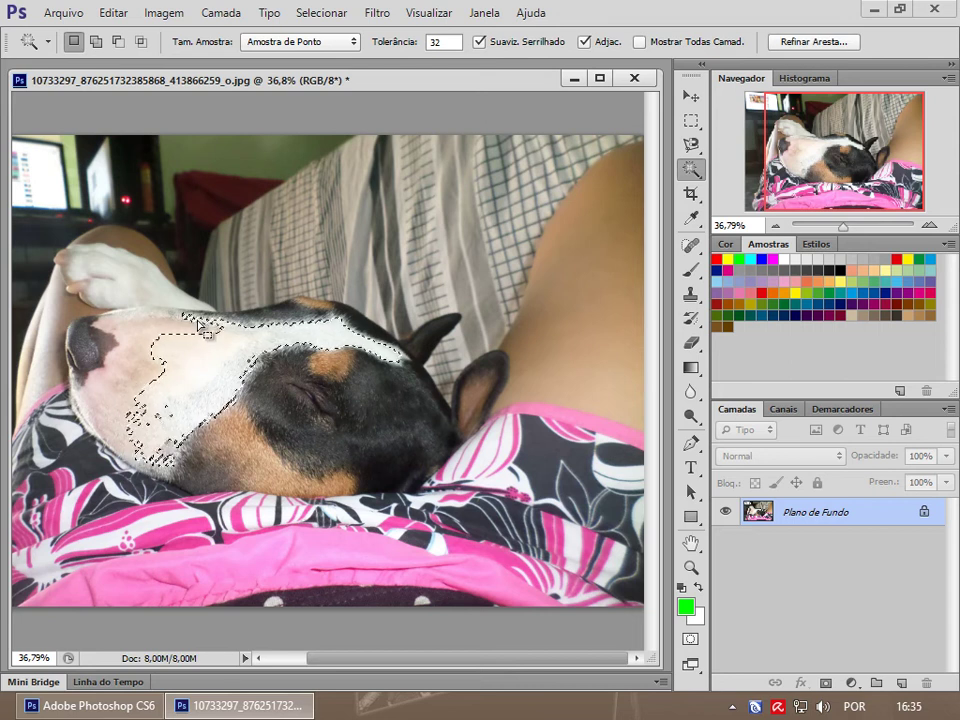
pyautogui.click(434, 44)
# - Set the Magic Wand tolerance to 70 and select the dog's white fur
pyautogui.write('70')
pyautogui.press('Return')
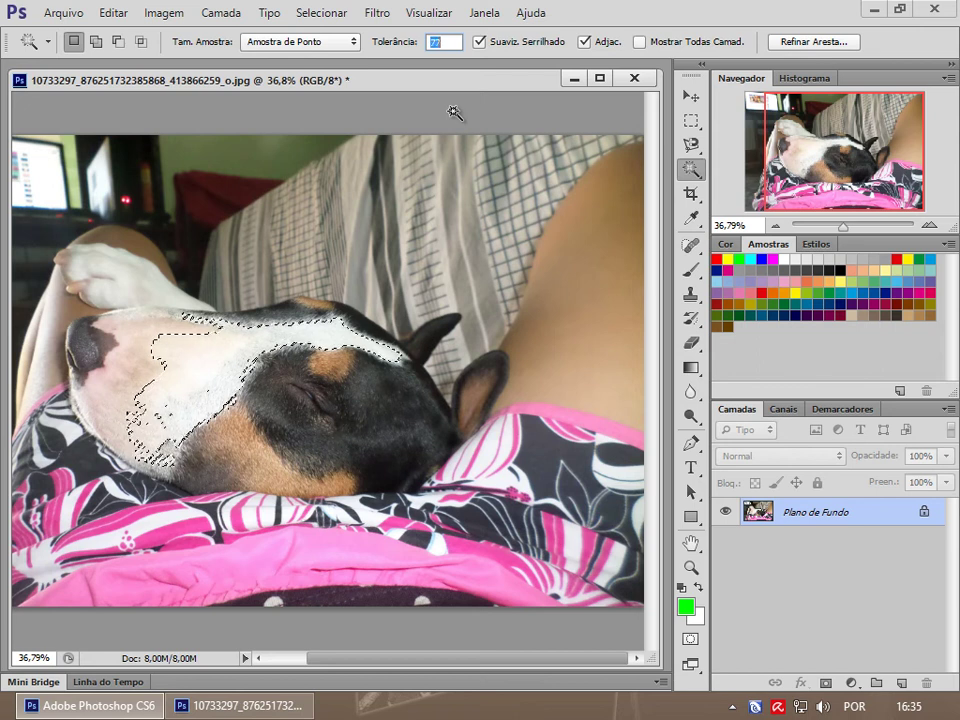
pyautogui.click(443, 44)
pyautogui.write('80')
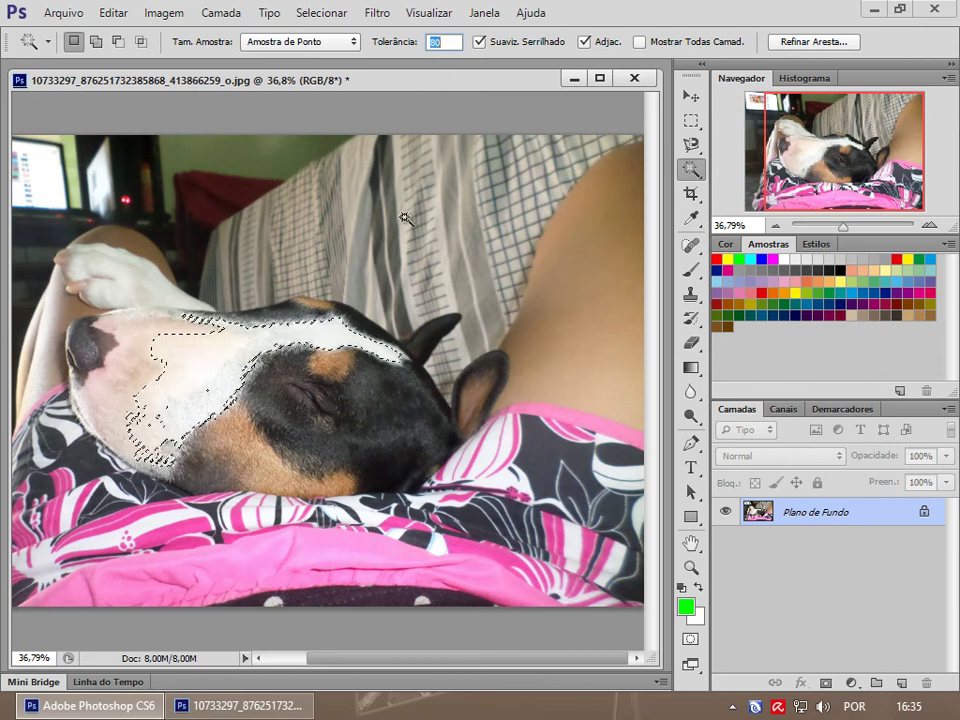
pyautogui.click(331, 335)
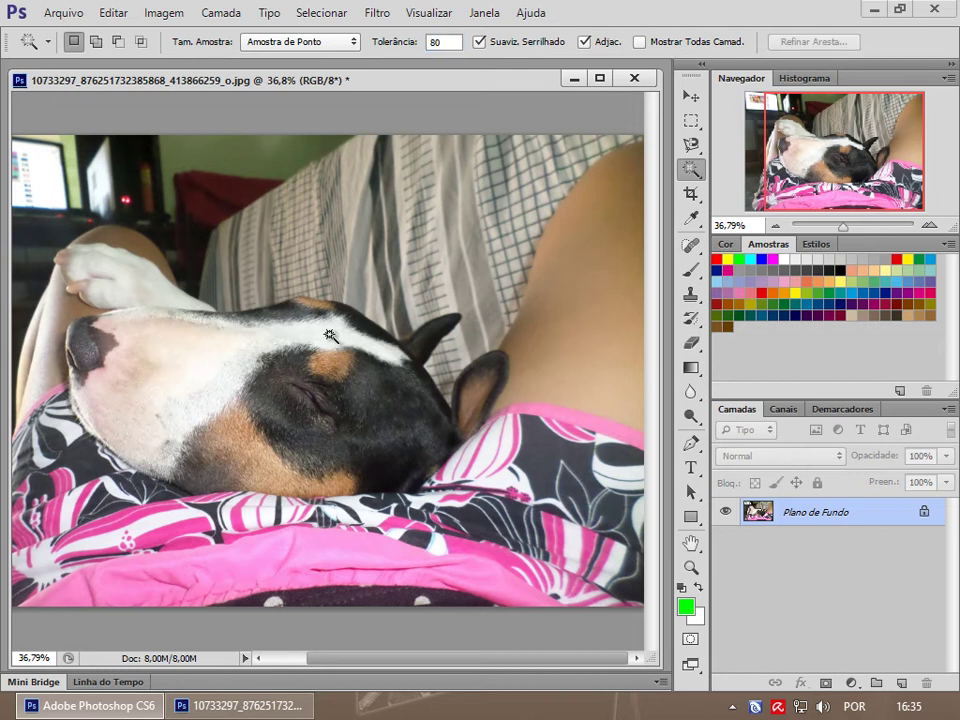
pyautogui.click(329, 335)
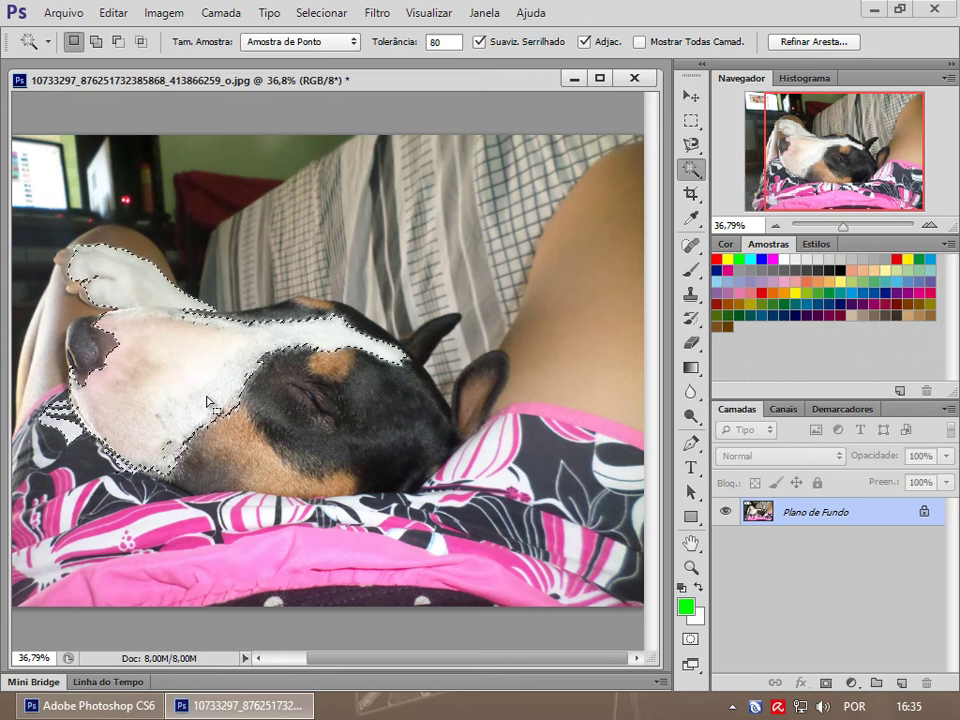
# - Test tolerances of 42, 5 and 10 on the white fur atop the dog's head
pyautogui.click(447, 41)
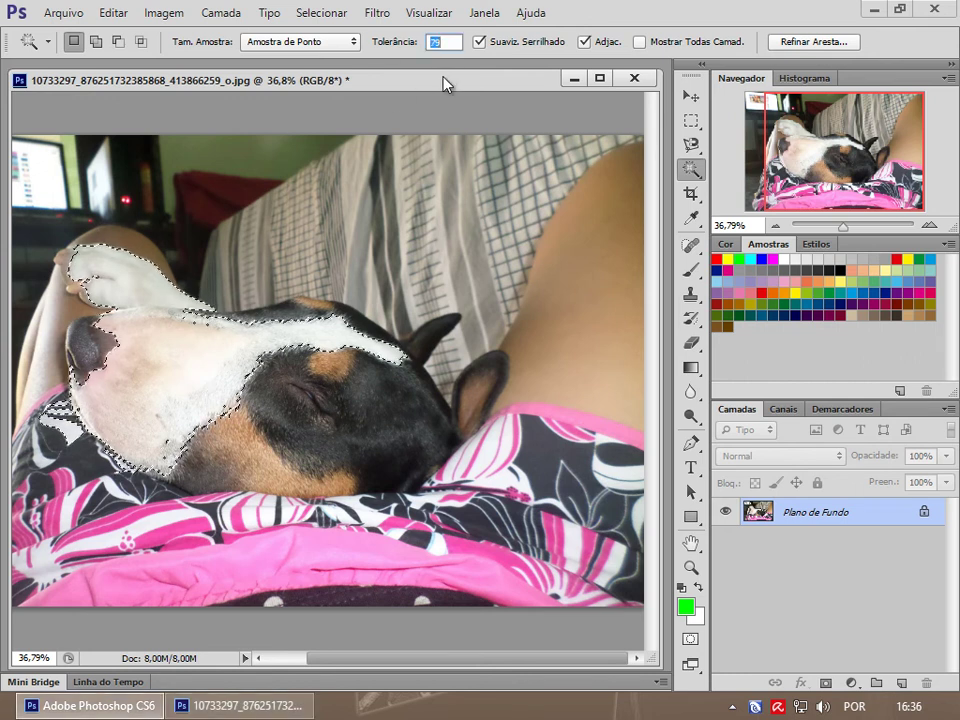
pyautogui.write('42')
pyautogui.press('Return')
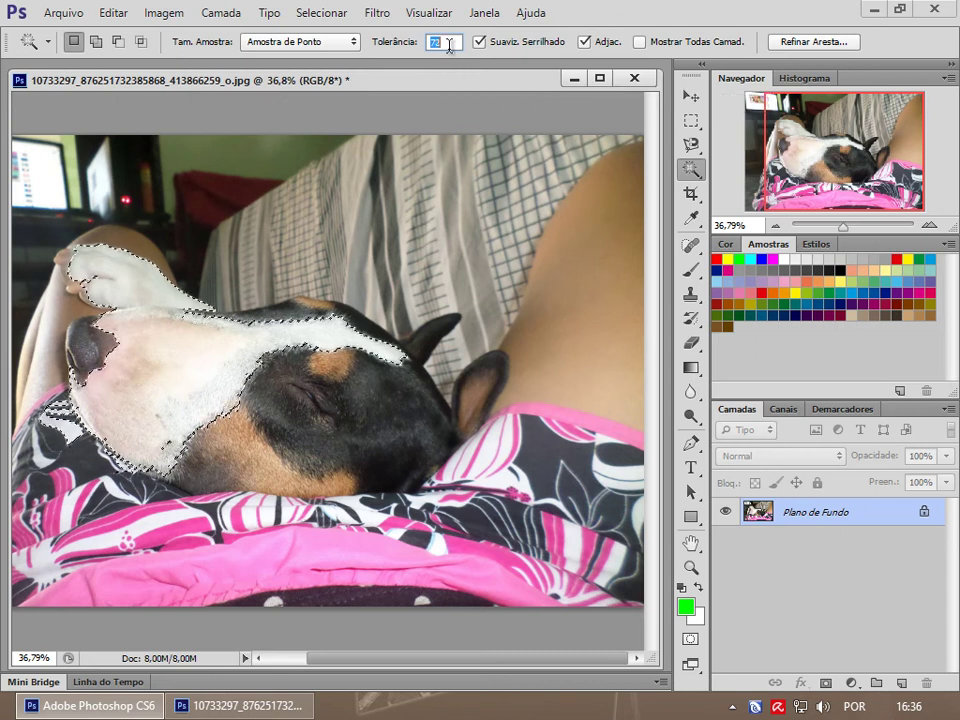
pyautogui.write('5')
pyautogui.press('Return')
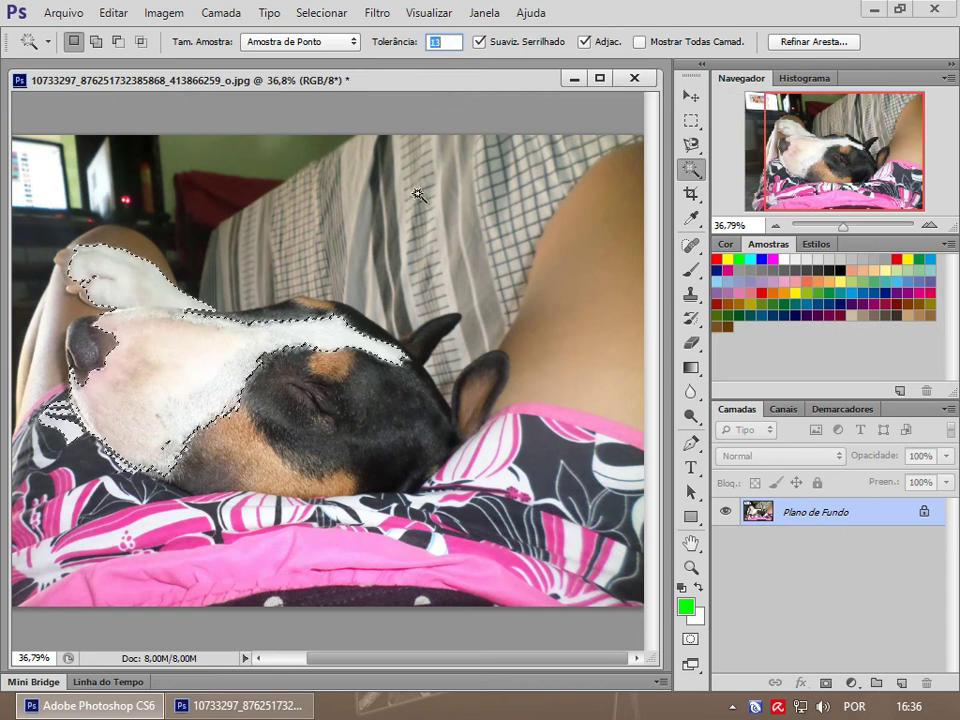
pyautogui.keyDown('shift'); pyautogui.click(302, 296); pyautogui.keyUp('shift')
pyautogui.write('10')
pyautogui.press('Return')
pyautogui.hotkey('ctrl', 'd')
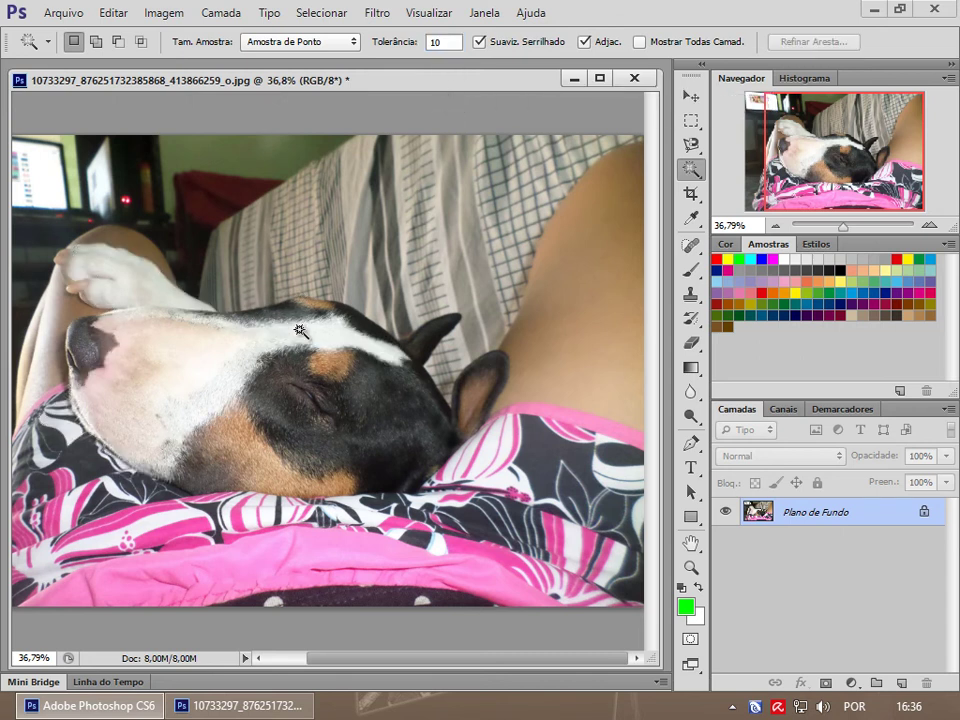
# - Try tolerances of 7 and 2 on small patches of the dog's head
pyautogui.click(335, 338)
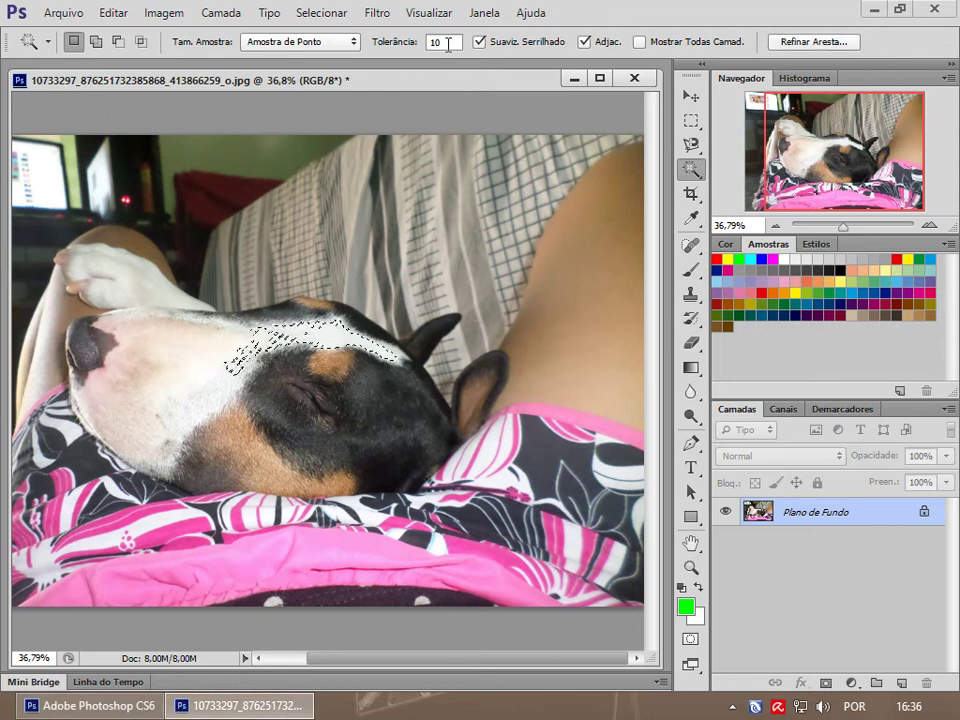
pyautogui.write('7')
pyautogui.press('Return')
pyautogui.write('2')
pyautogui.press('Return')
pyautogui.hotkey('ctrl', 'd')
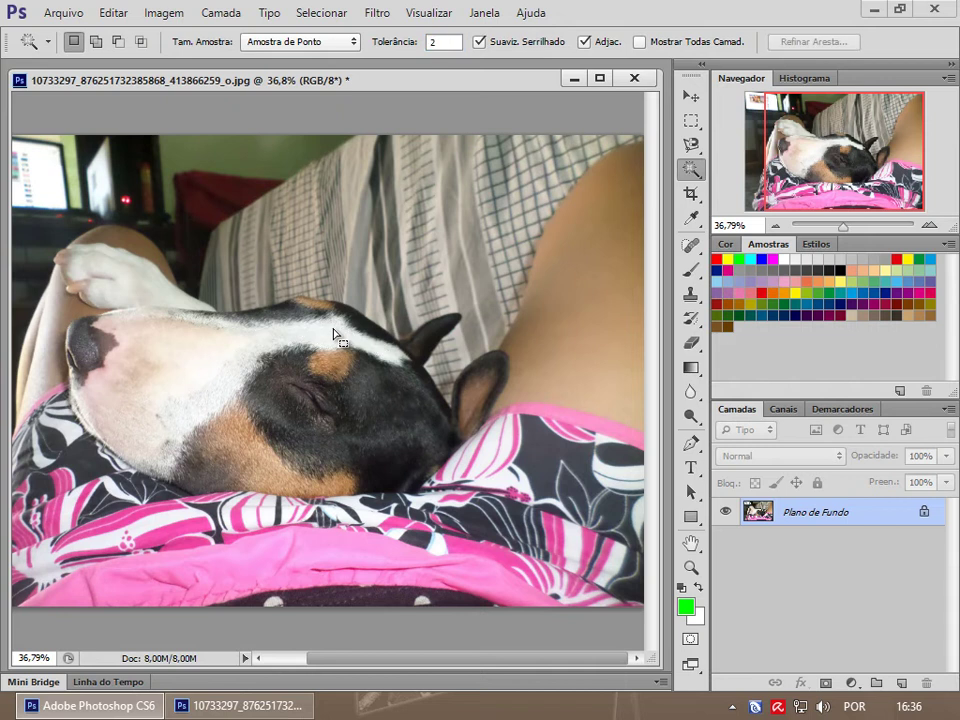
pyautogui.click(334, 333)
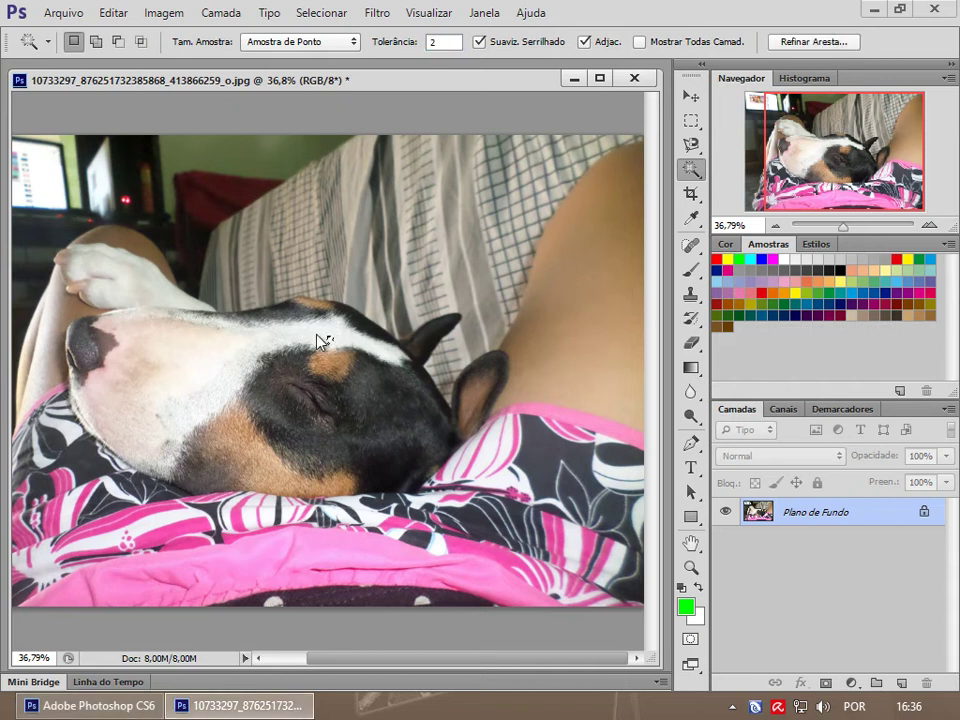
# - At tolerance 13, test selections on the white forehead, dark fur and ear
pyautogui.click(437, 43)
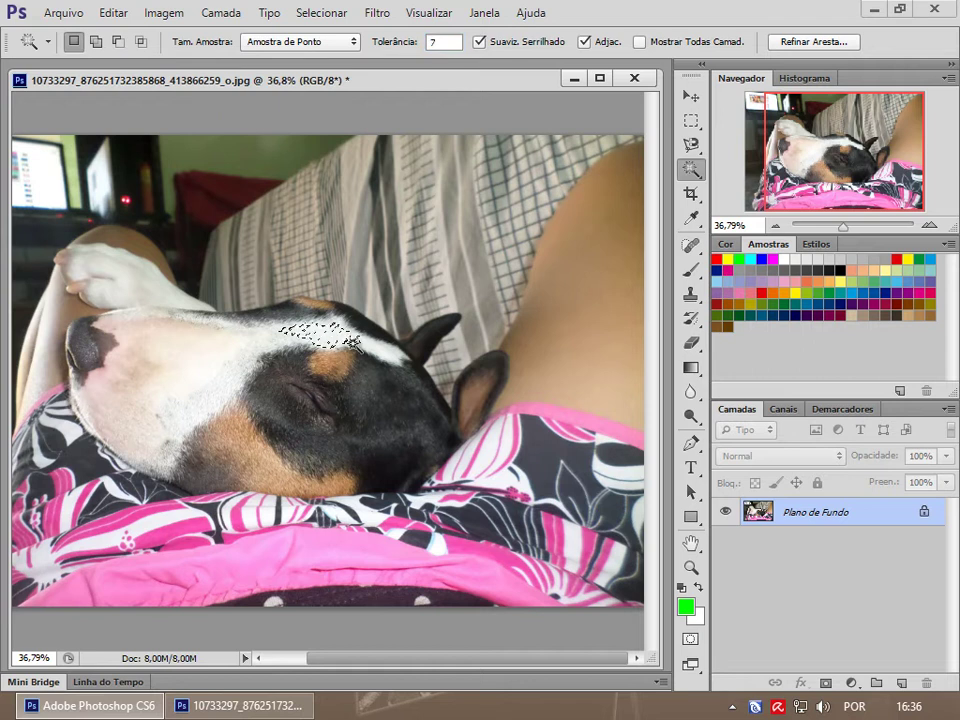
pyautogui.click(381, 356)
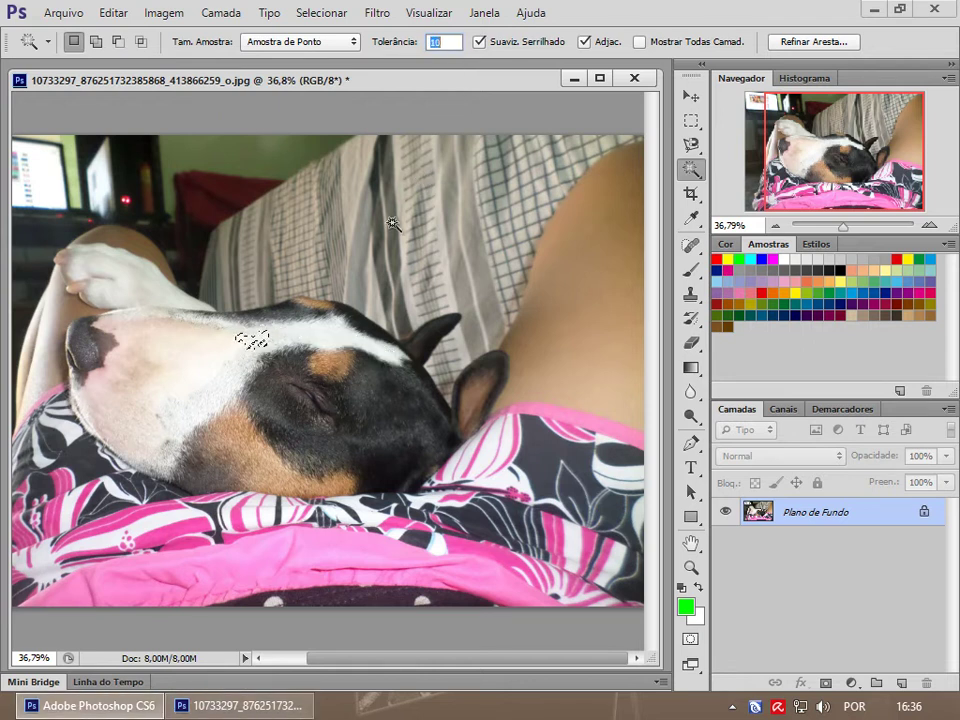
pyautogui.click(325, 339)
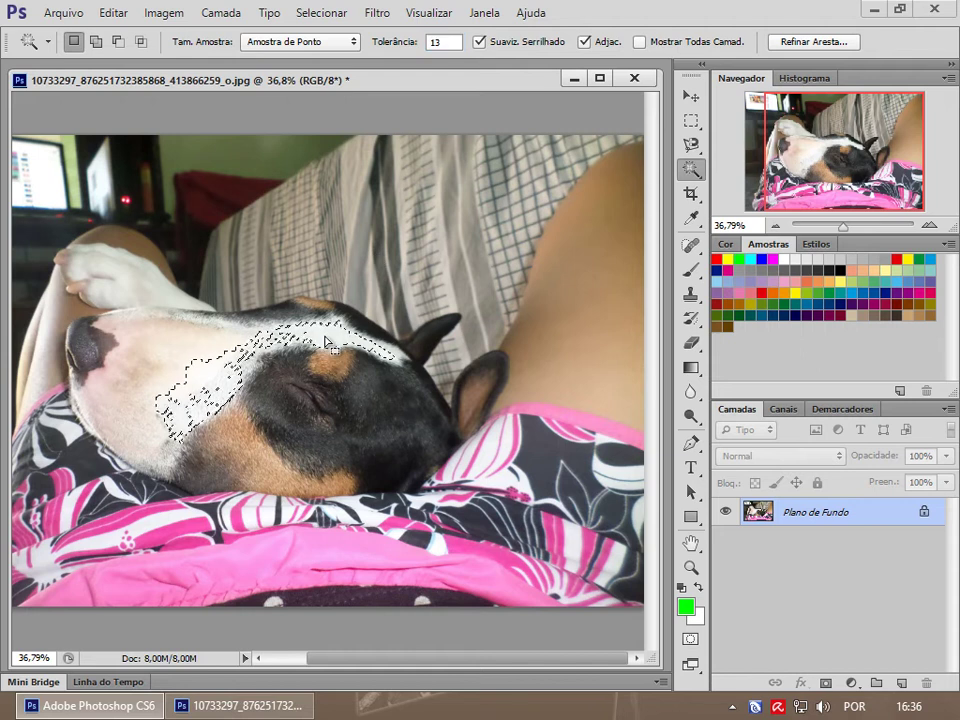
pyautogui.click(372, 388)
pyautogui.click(408, 418)
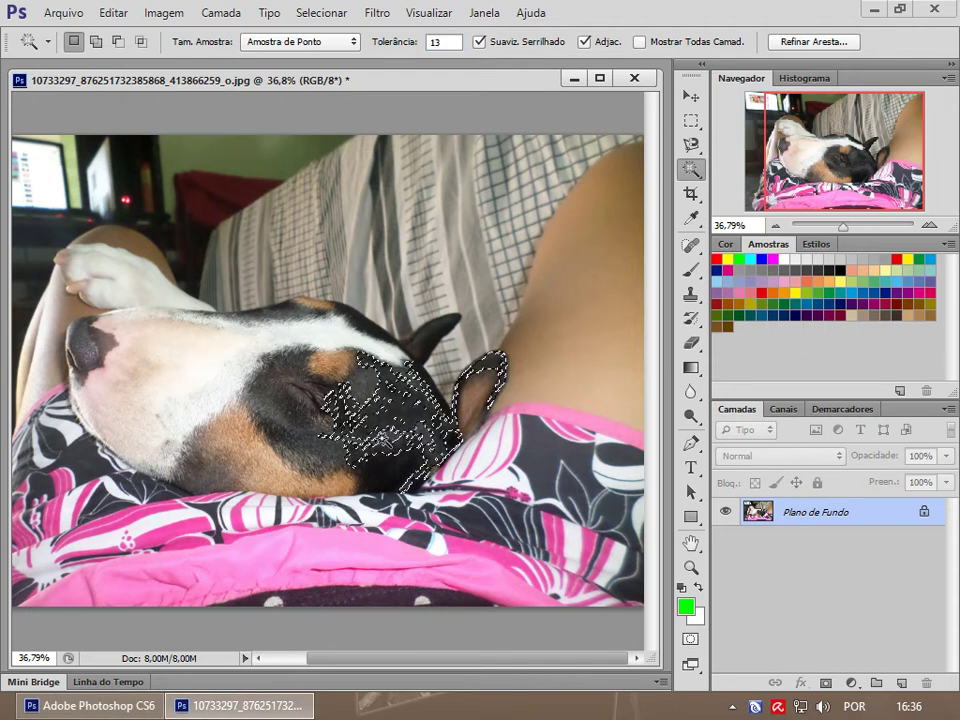
pyautogui.click(381, 415)
# - Try selecting the skin areas right of the dog, ending with a single skin patch
pyautogui.click(565, 355)
pyautogui.click(603, 214)
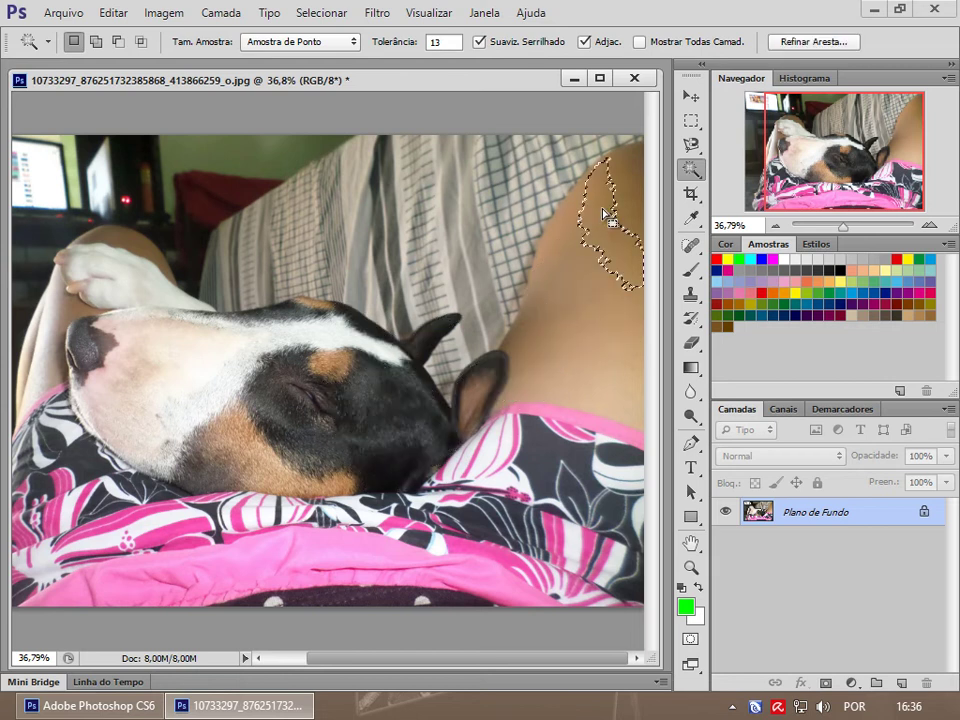
pyautogui.click(600, 290)
pyautogui.click(604, 240)
pyautogui.click(631, 280)
pyautogui.hotkey('ctrl', 'd')
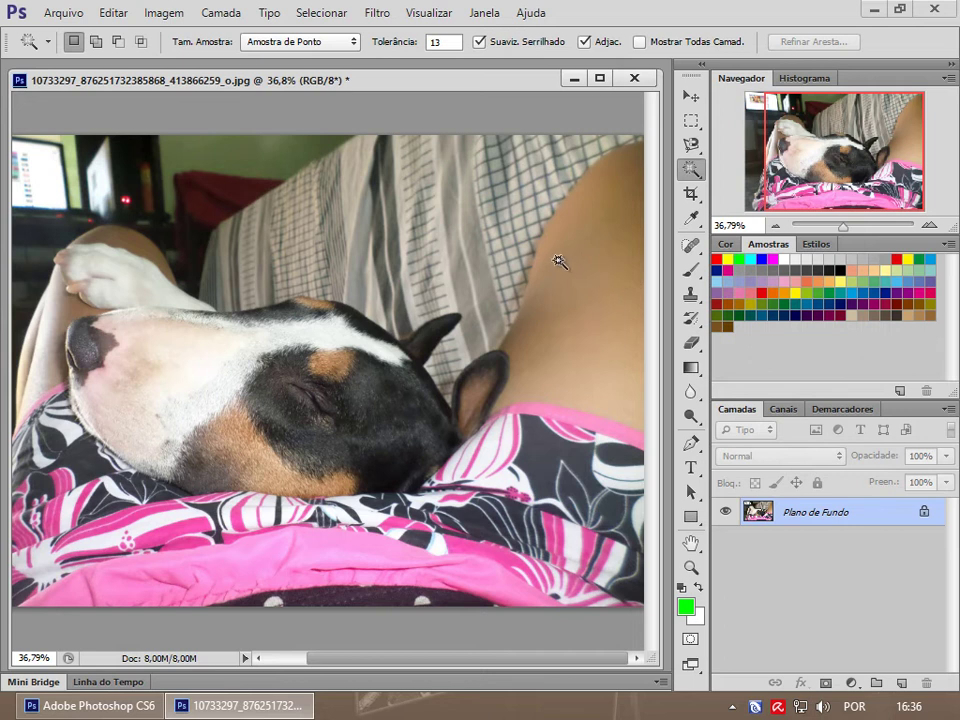
pyautogui.click(560, 262)
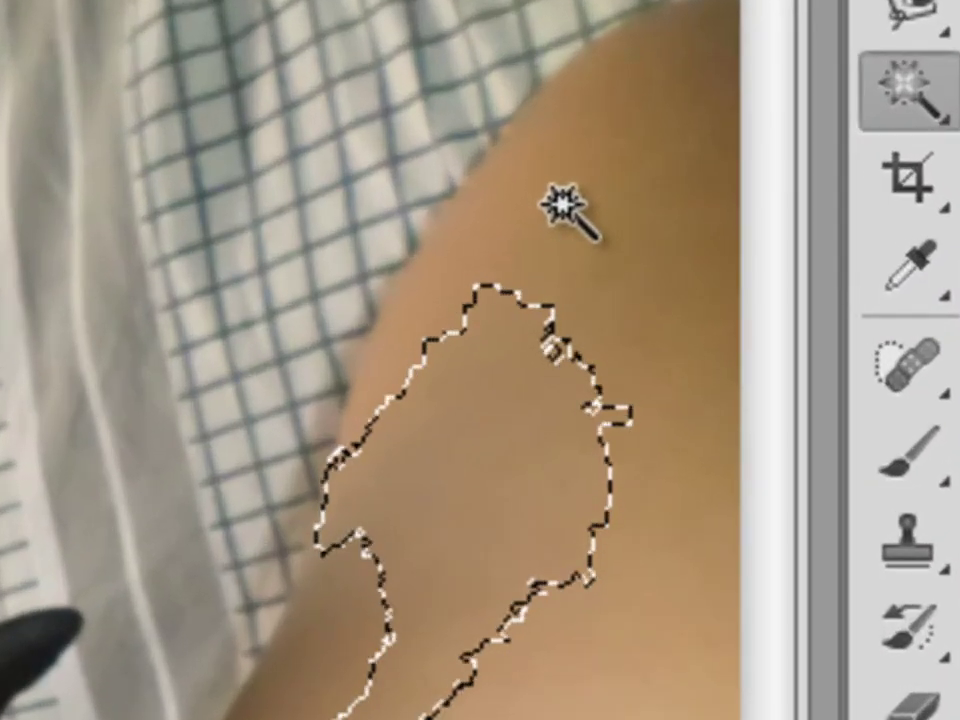
# - Shift-add the surrounding skin areas down to the pink fabric to the selection
pyautogui.keyDown('shift'); pyautogui.click(572, 275); pyautogui.keyUp('shift')
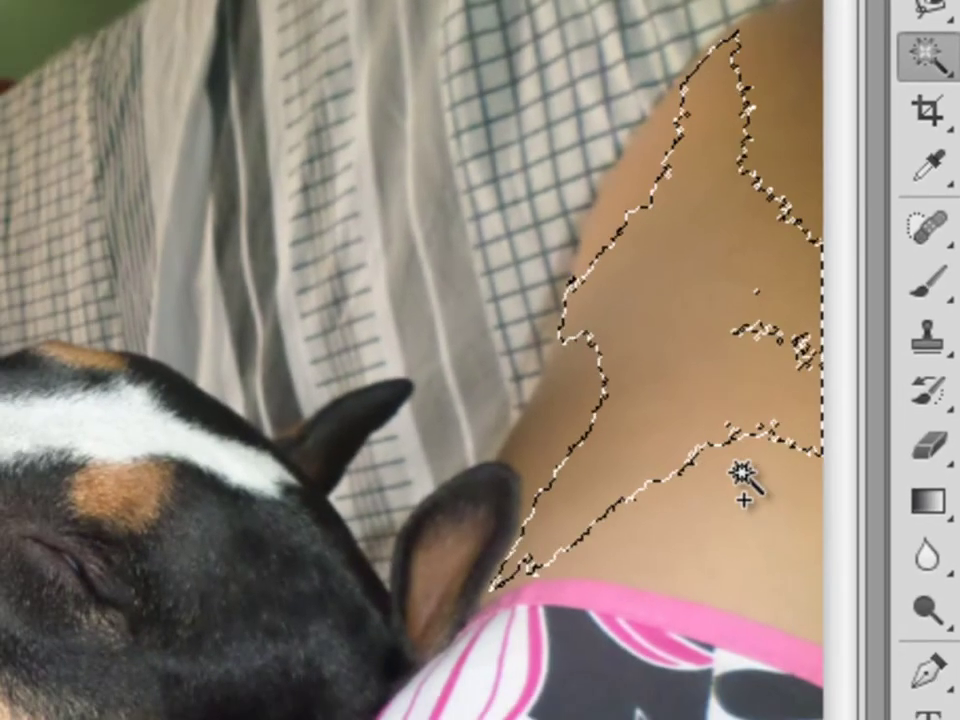
pyautogui.keyDown('shift'); pyautogui.click(700, 535); pyautogui.keyUp('shift')
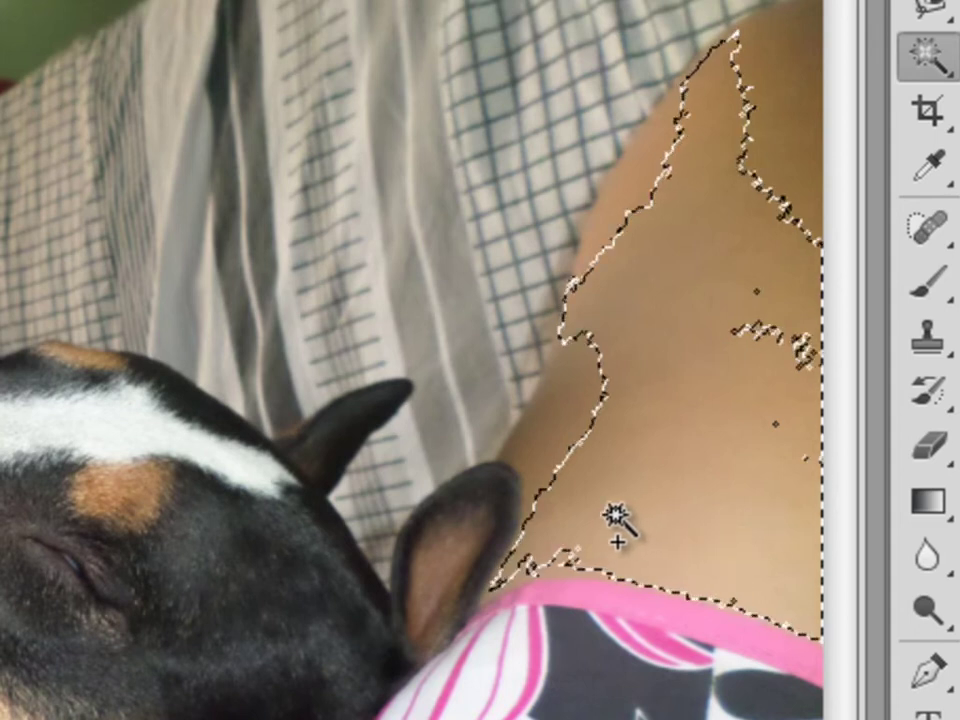
pyautogui.keyDown('shift'); pyautogui.click(756, 342); pyautogui.keyUp('shift')
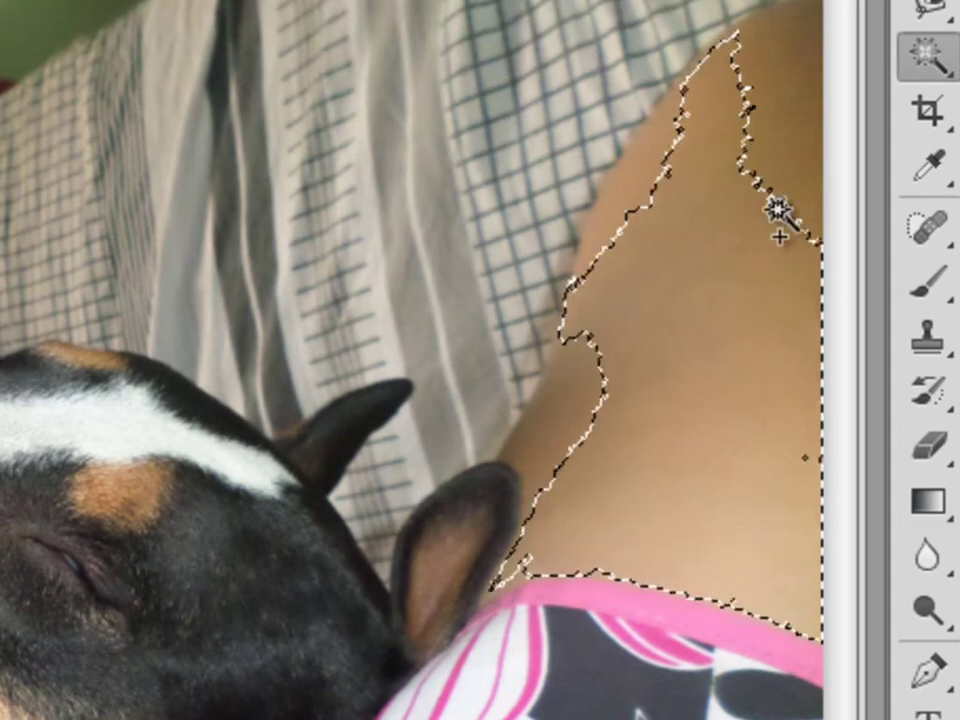
pyautogui.keyDown('shift'); pyautogui.click(772, 158); pyautogui.keyUp('shift')
pyautogui.keyDown('shift'); pyautogui.click(808, 462); pyautogui.keyUp('shift')
pyautogui.keyDown('shift'); pyautogui.click(626, 208); pyautogui.keyUp('shift')
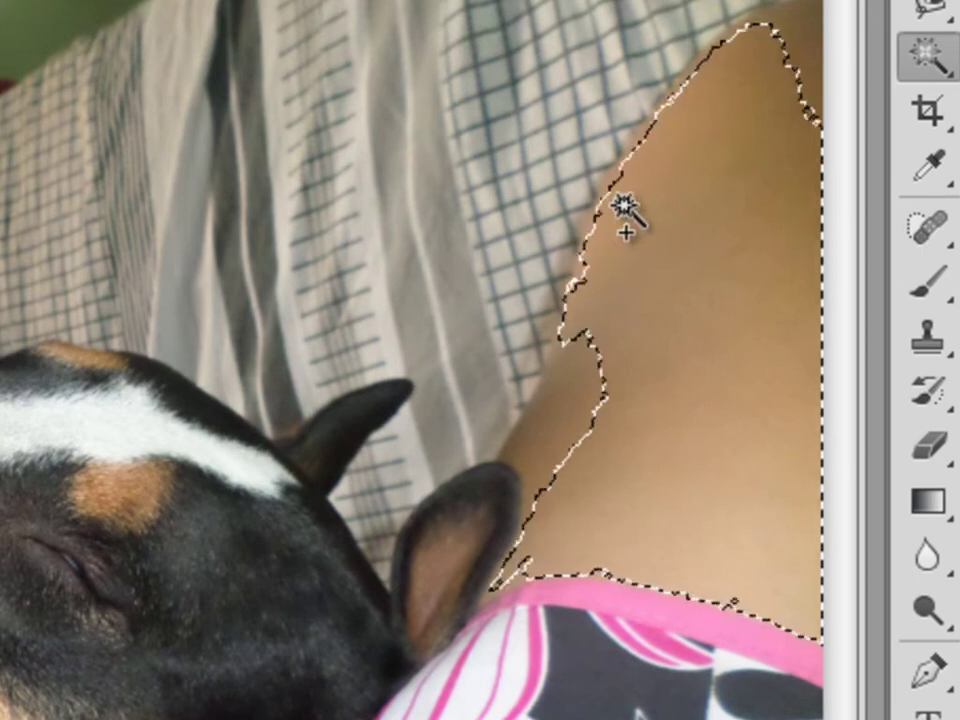
pyautogui.keyDown('shift'); pyautogui.click(613, 190); pyautogui.keyUp('shift')
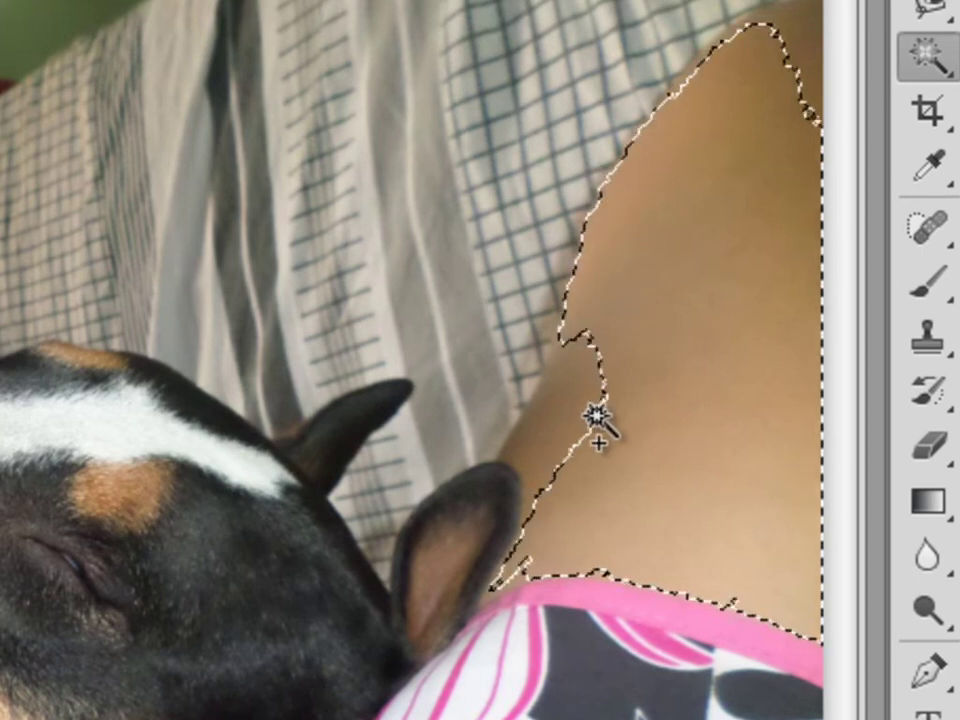
pyautogui.keyDown('shift'); pyautogui.click(531, 439); pyautogui.keyUp('shift')
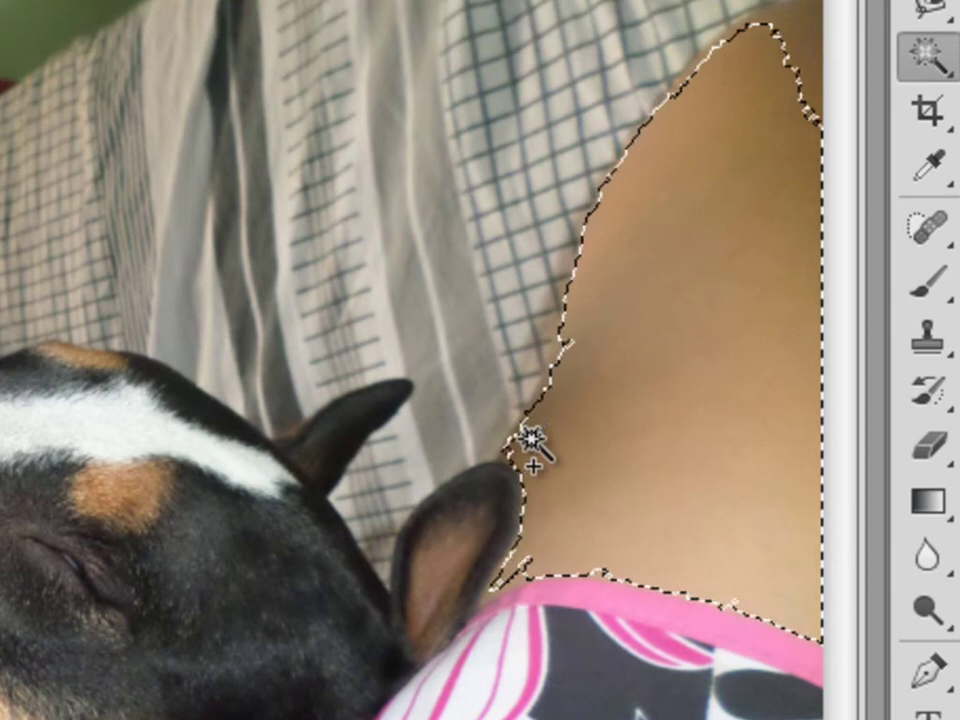
# - Deselect and rebuild the skin selection from a smaller region out to the fabric
pyautogui.hotkey('ctrl', 'd')
pyautogui.click(671, 195)
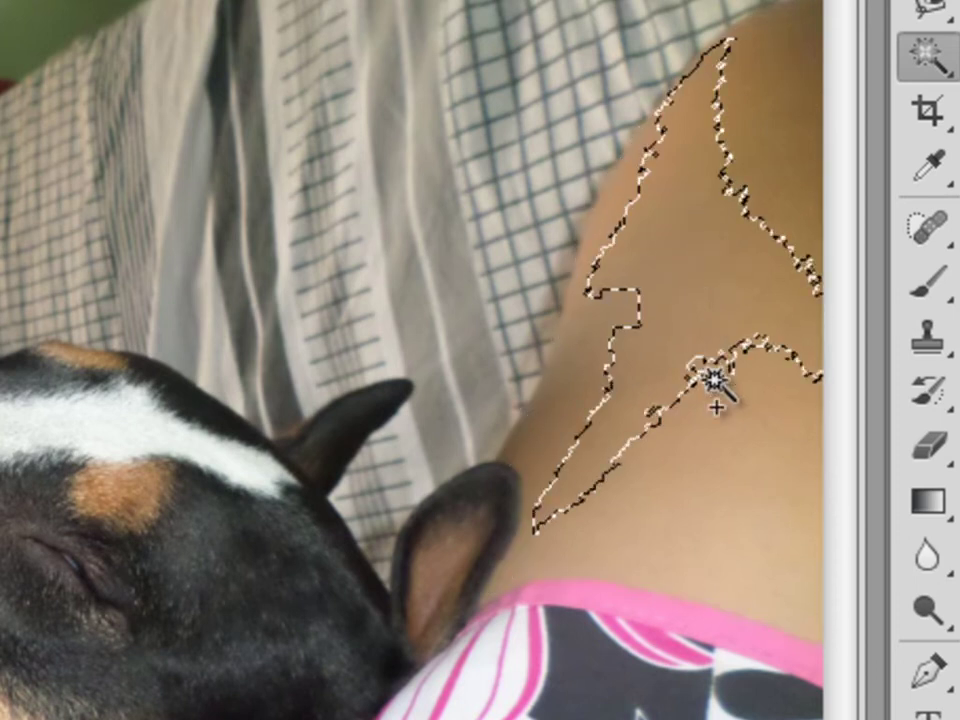
pyautogui.keyDown('shift'); pyautogui.click(675, 560); pyautogui.keyUp('shift')
pyautogui.keyDown('shift'); pyautogui.click(628, 521); pyautogui.keyUp('shift')
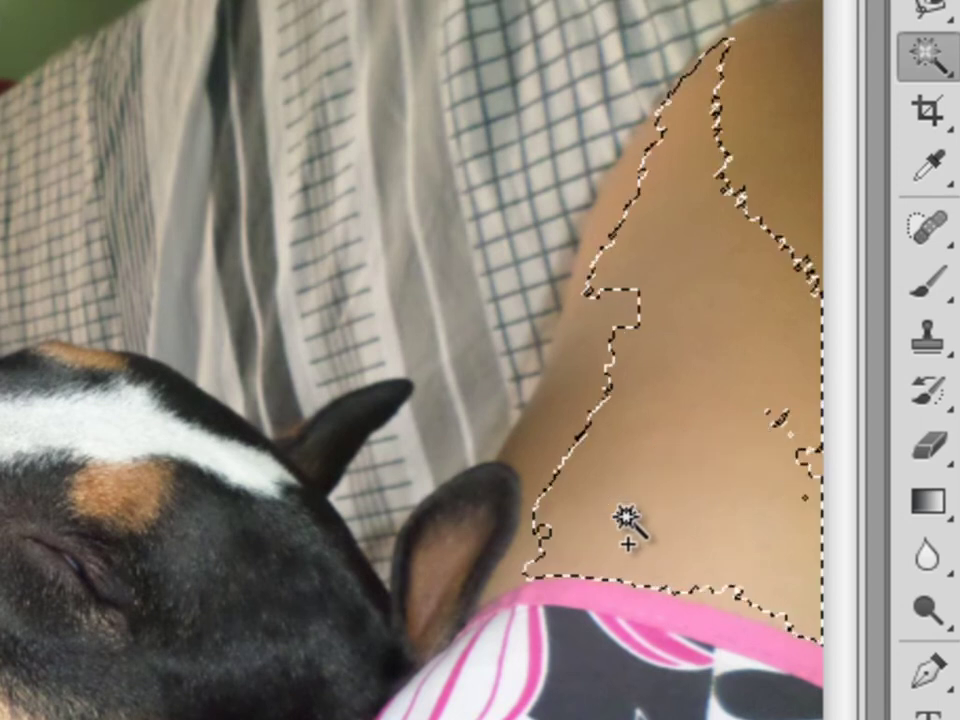
pyautogui.keyDown('shift'); pyautogui.click(771, 105); pyautogui.keyUp('shift')
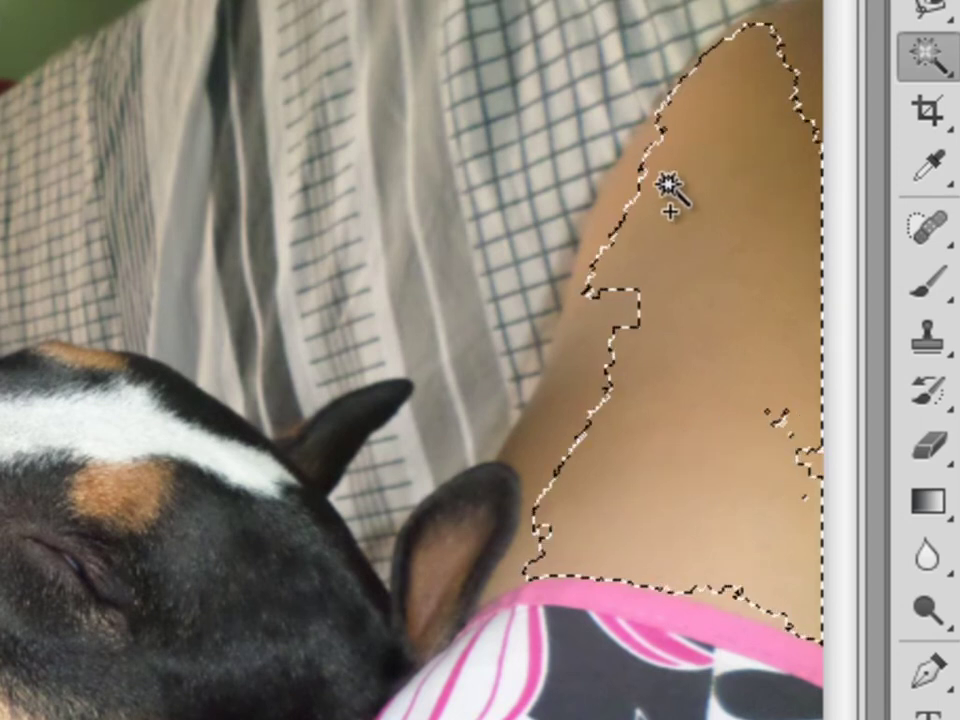
pyautogui.keyDown('shift'); pyautogui.click(606, 310); pyautogui.keyUp('shift')
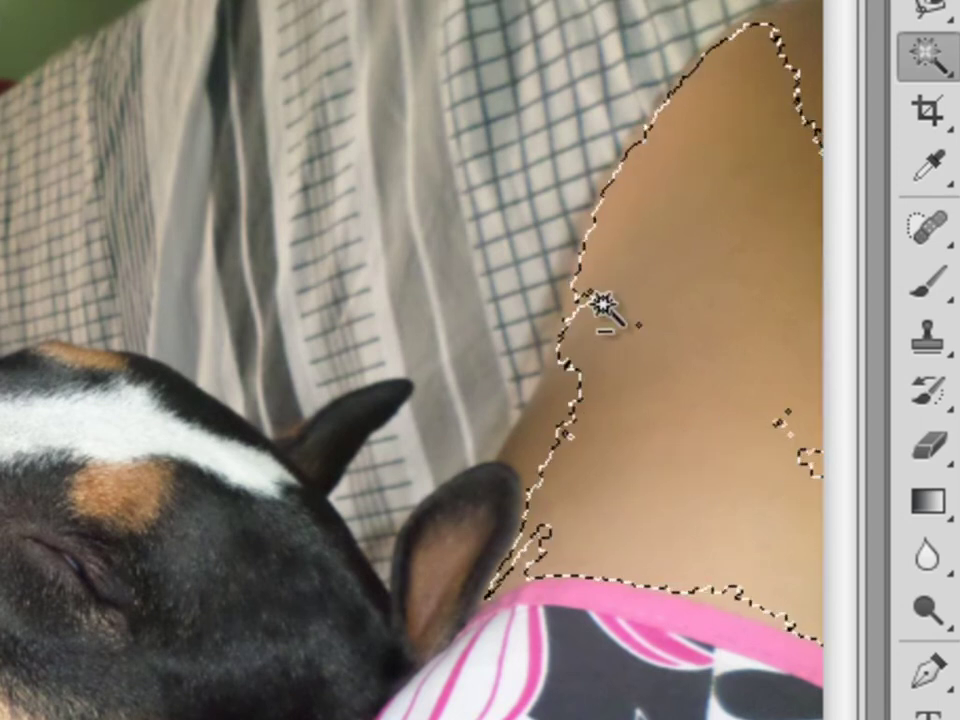
# - Alt-subtract most skin regions, leaving only slivers along the shirt edge
pyautogui.keyDown('alt'); pyautogui.click(670, 215); pyautogui.keyUp('alt')
pyautogui.keyDown('alt'); pyautogui.click(707, 124); pyautogui.keyUp('alt')
pyautogui.keyDown('alt'); pyautogui.click(795, 118); pyautogui.keyUp('alt')
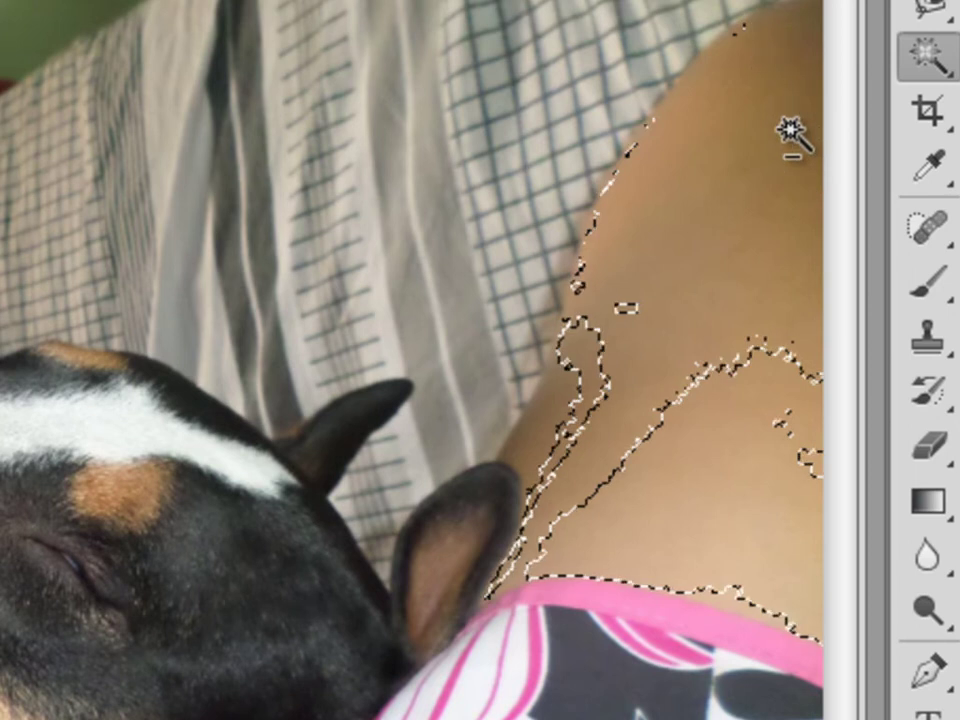
pyautogui.keyDown('alt'); pyautogui.click(600, 400); pyautogui.keyUp('alt')
pyautogui.keyDown('alt'); pyautogui.click(707, 454); pyautogui.keyUp('alt')
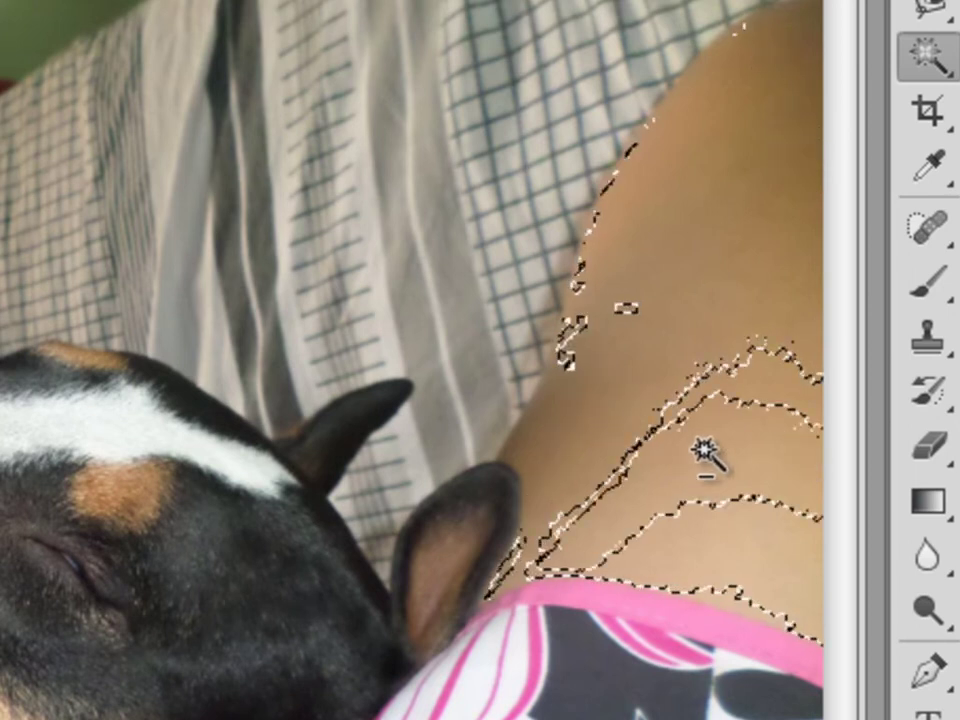
pyautogui.keyDown('alt'); pyautogui.click(776, 390); pyautogui.keyUp('alt')
pyautogui.keyDown('alt'); pyautogui.click(572, 343); pyautogui.keyUp('alt')
pyautogui.keyDown('alt'); pyautogui.click(628, 312); pyautogui.keyUp('alt')
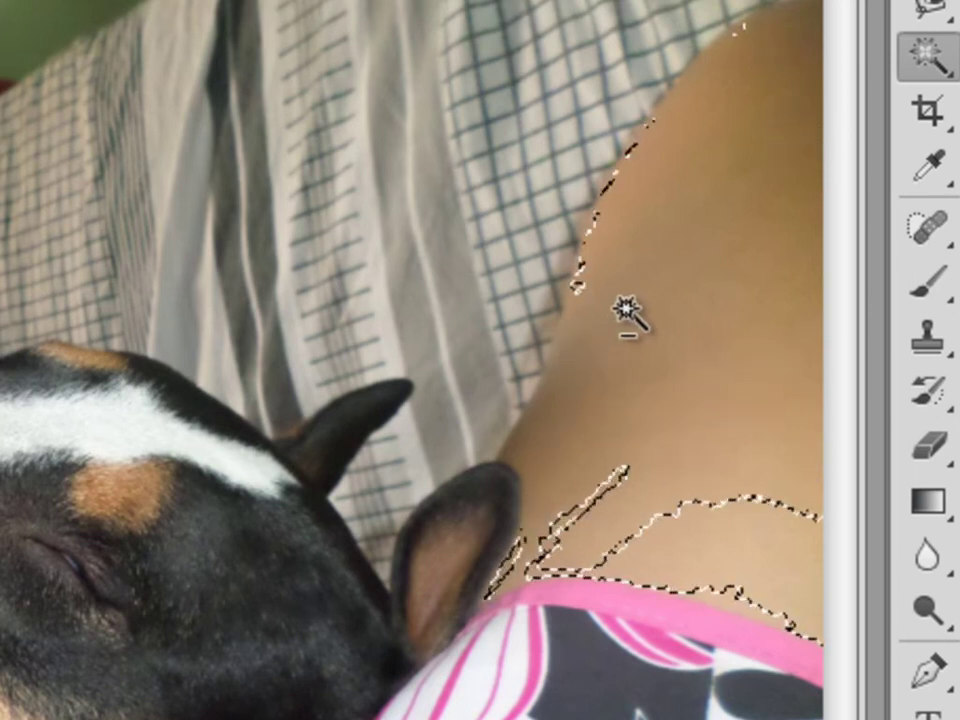
pyautogui.keyDown('alt'); pyautogui.click(590, 255); pyautogui.keyUp('alt')
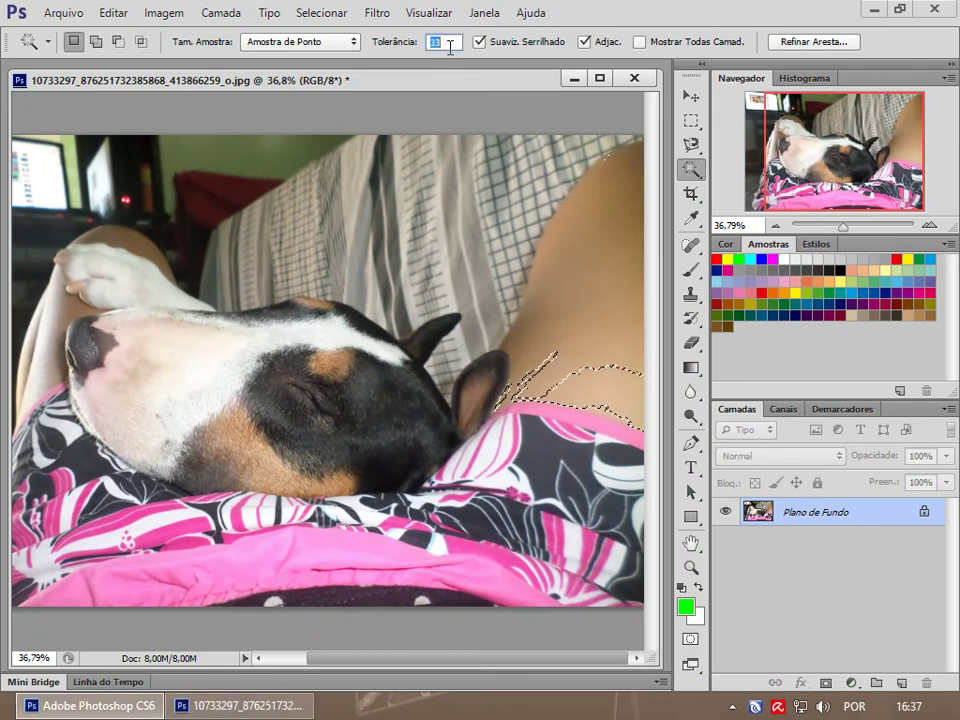
# - Set tolerance to 40 and select the skin of the arm
pyautogui.write('40')
pyautogui.press('Return')
pyautogui.click(623, 306)
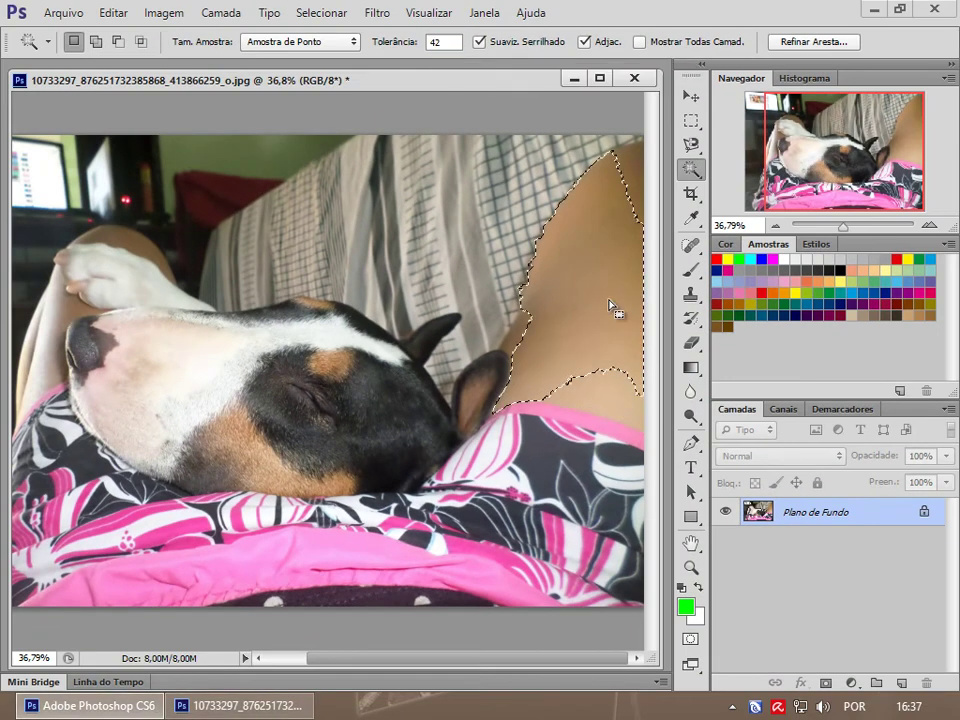
pyautogui.write('68')
pyautogui.press('Return')
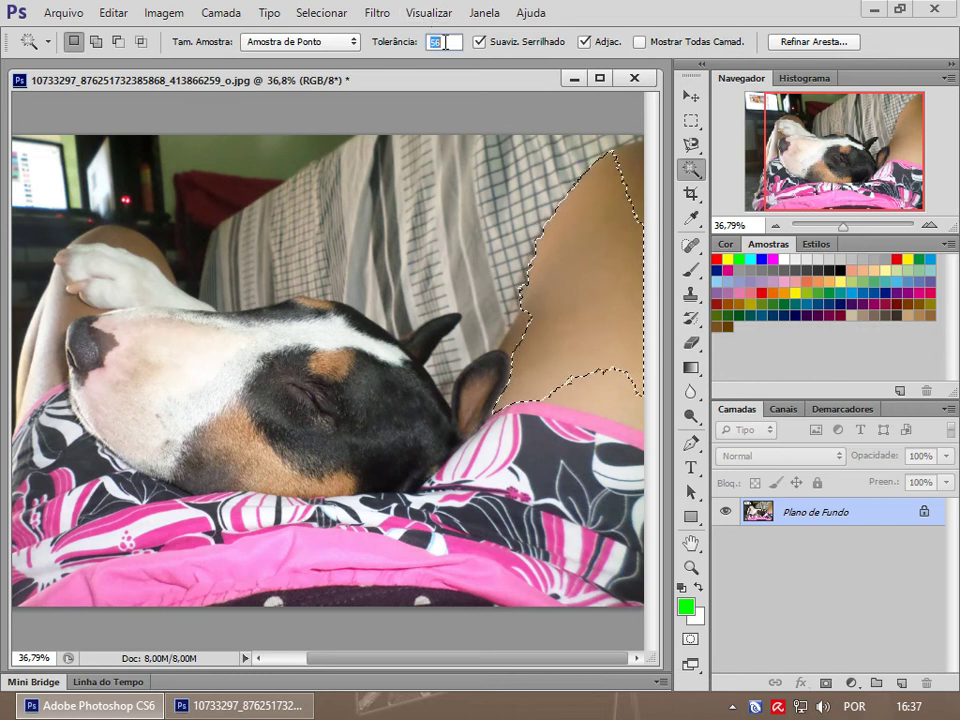
pyautogui.click(590, 263)
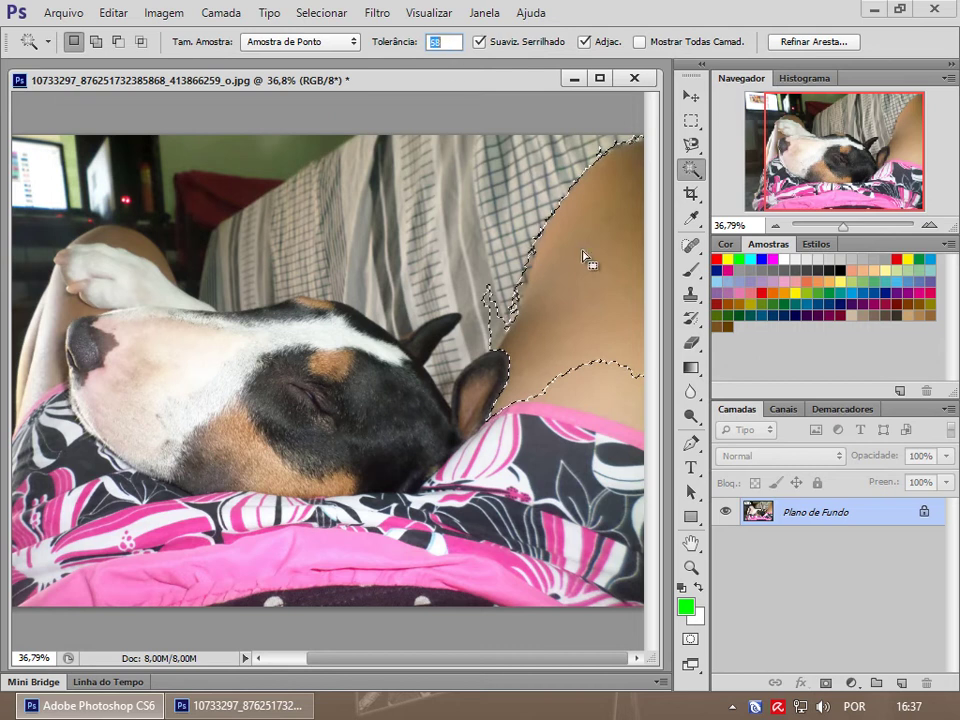
# - Change tolerance to 50 then 34, reselect the arm and Shift-add the forearm
pyautogui.write('50')
pyautogui.click(611, 300)
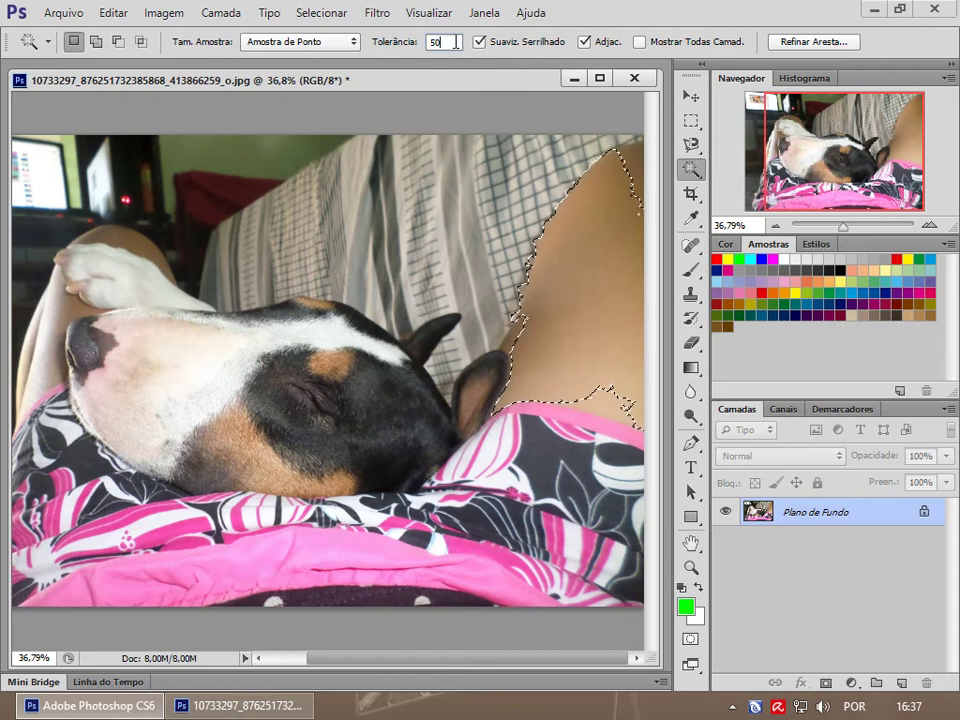
pyautogui.write('34')
pyautogui.click(620, 303)
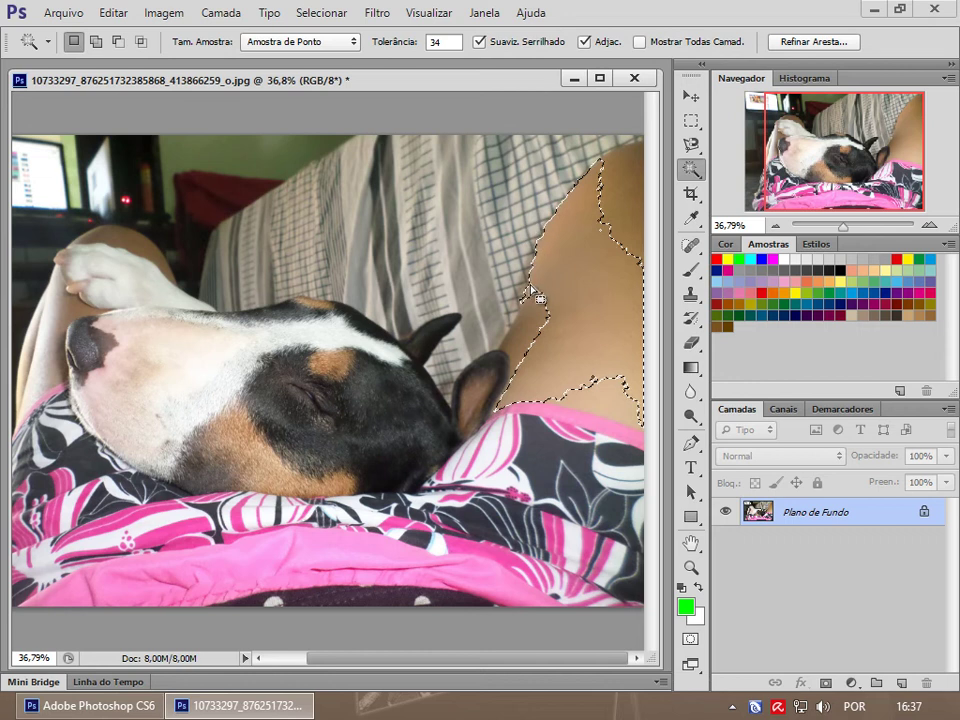
pyautogui.press('shift')
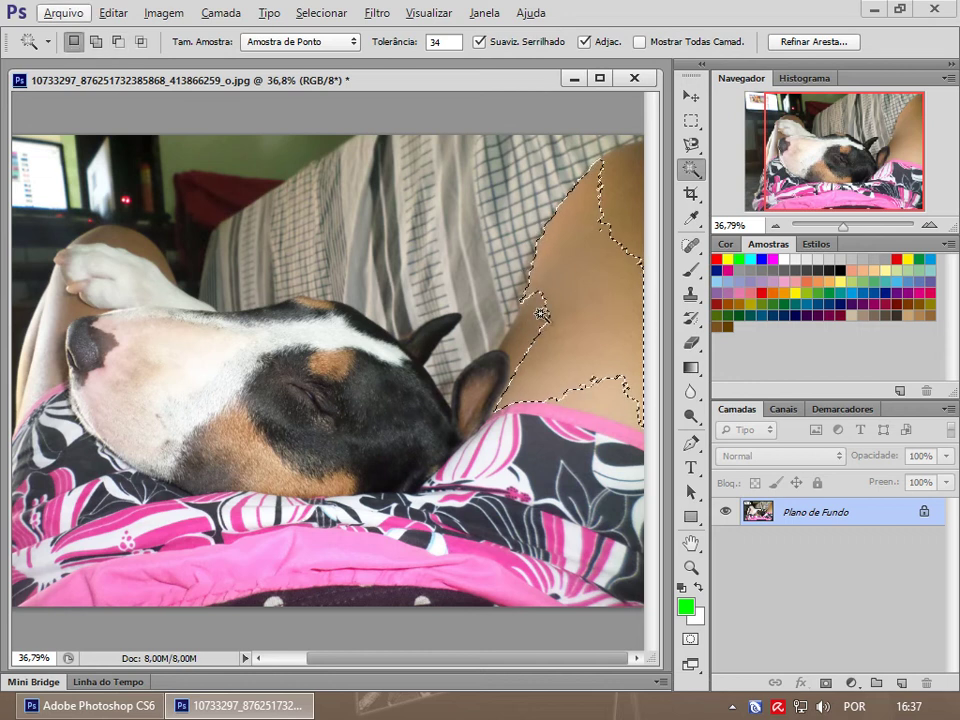
pyautogui.keyDown('shift'); pyautogui.click(529, 347); pyautogui.keyUp('shift')
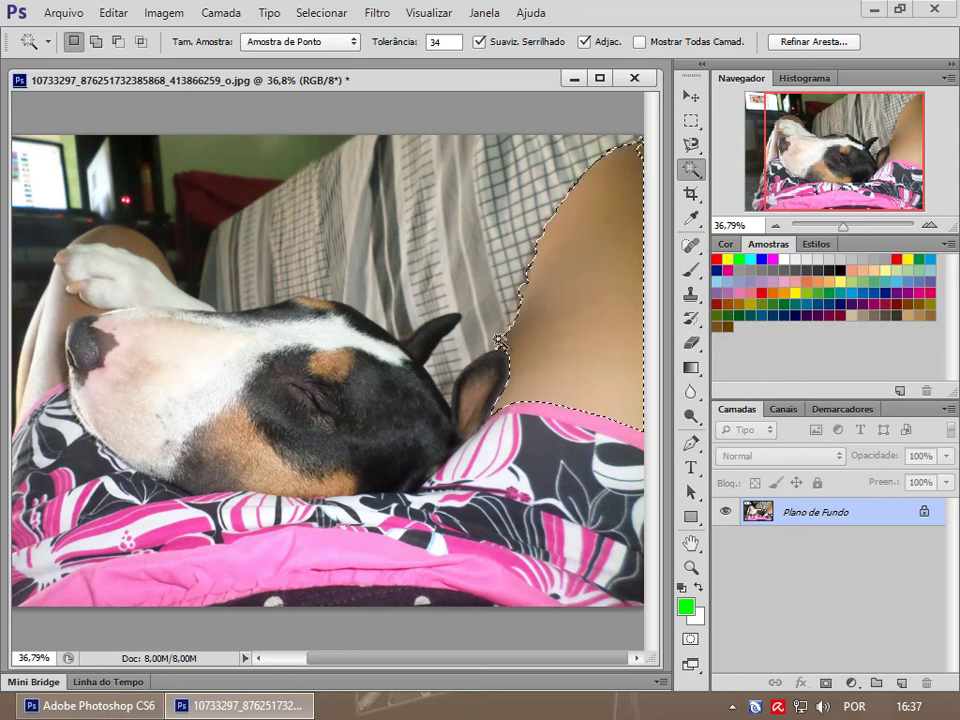
# - Alt-subtract the arm from the selection, then select a small patch of the pink fabric
pyautogui.press('alt')
pyautogui.click(540, 290)
pyautogui.click(573, 218)
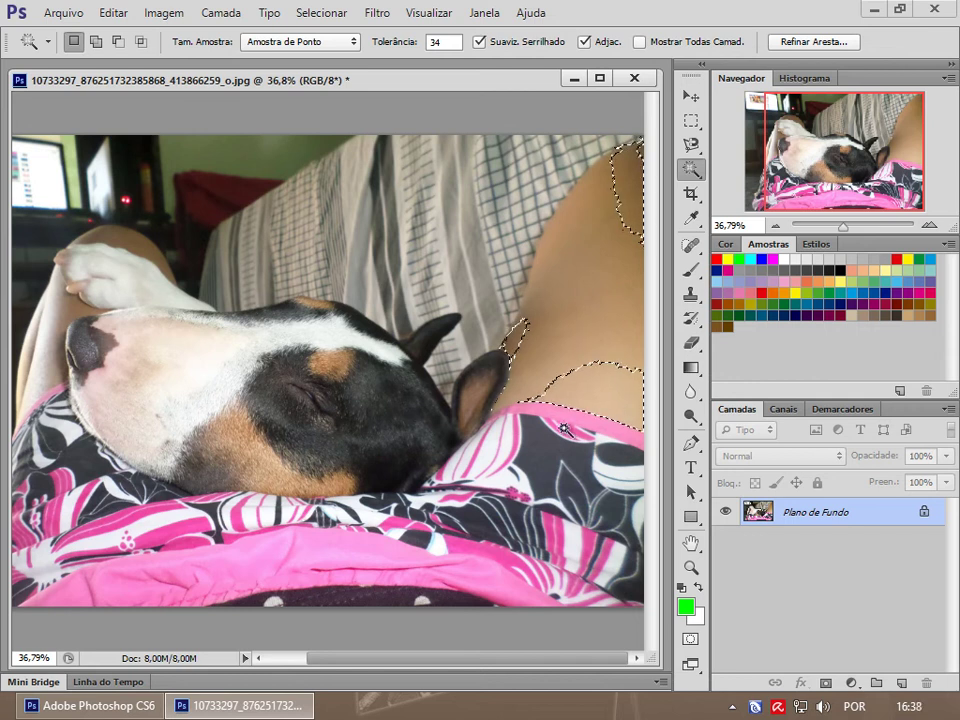
pyautogui.click(560, 440)
pyautogui.click(560, 466)
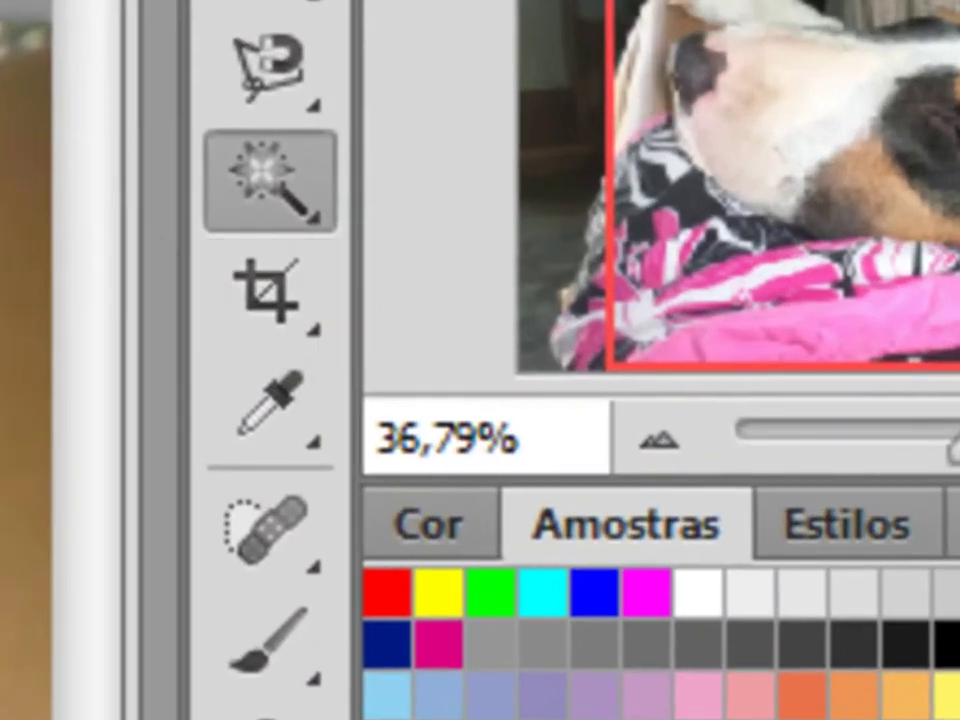
# - Zoom out to the whole dog photo and activate the standard Crop tool
pyautogui.press('m')
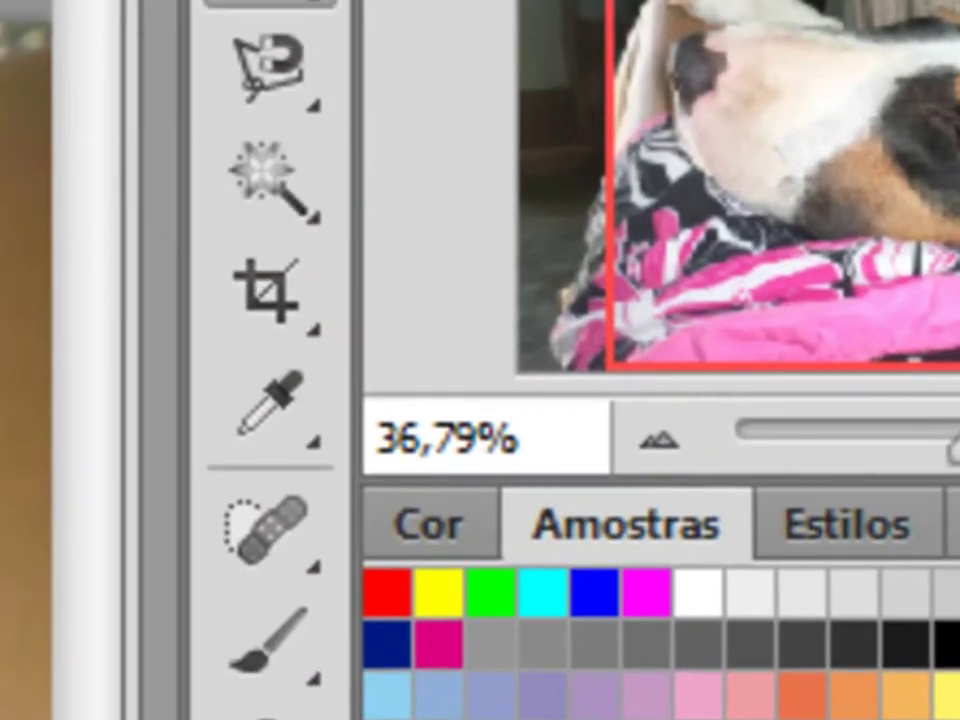
pyautogui.moveTo(955, 440); pyautogui.dragTo(895, 460)
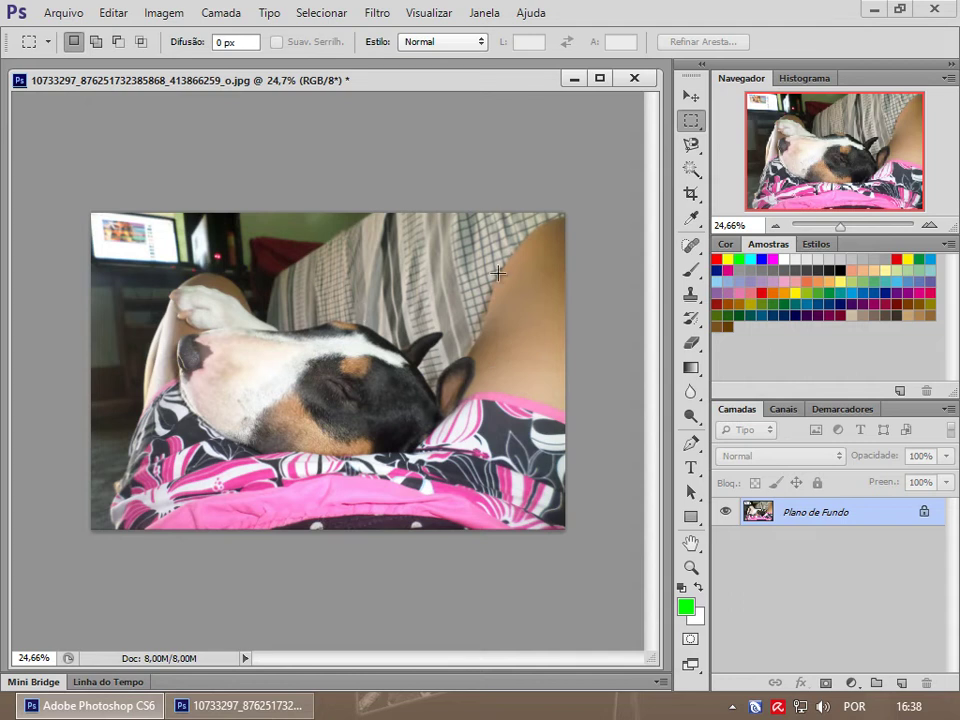
pyautogui.click(691, 194)
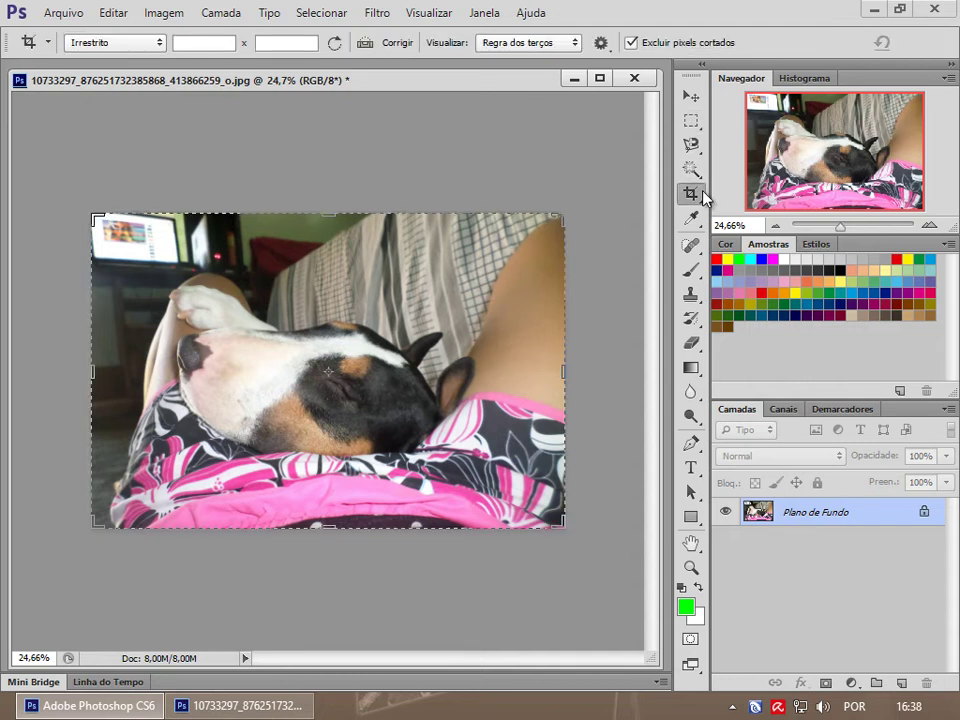
pyautogui.rightClick(700, 201)
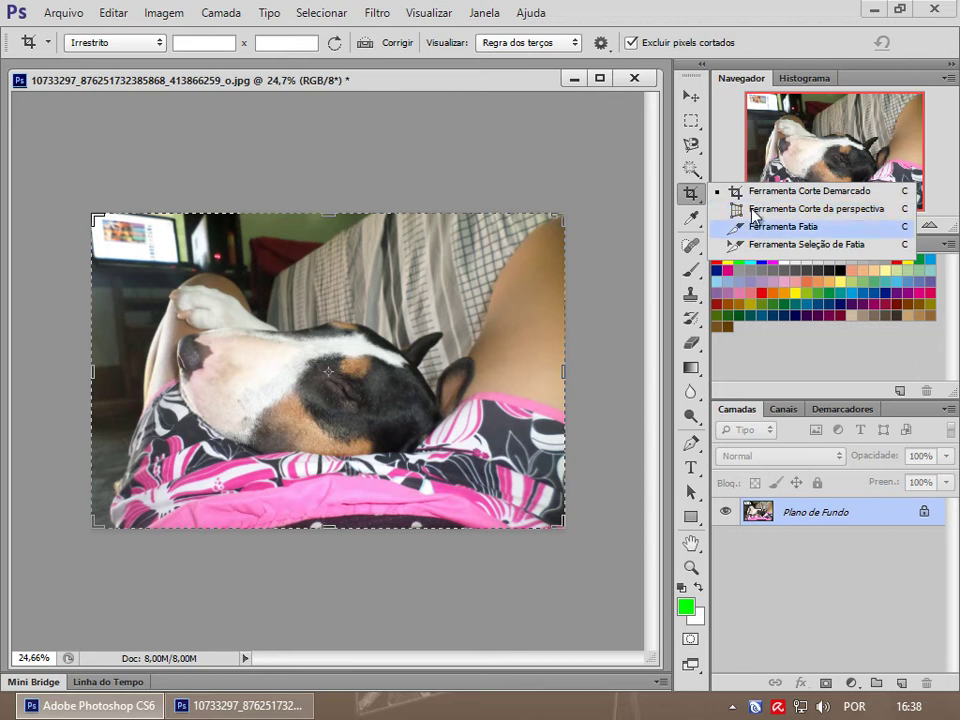
pyautogui.press('Escape')
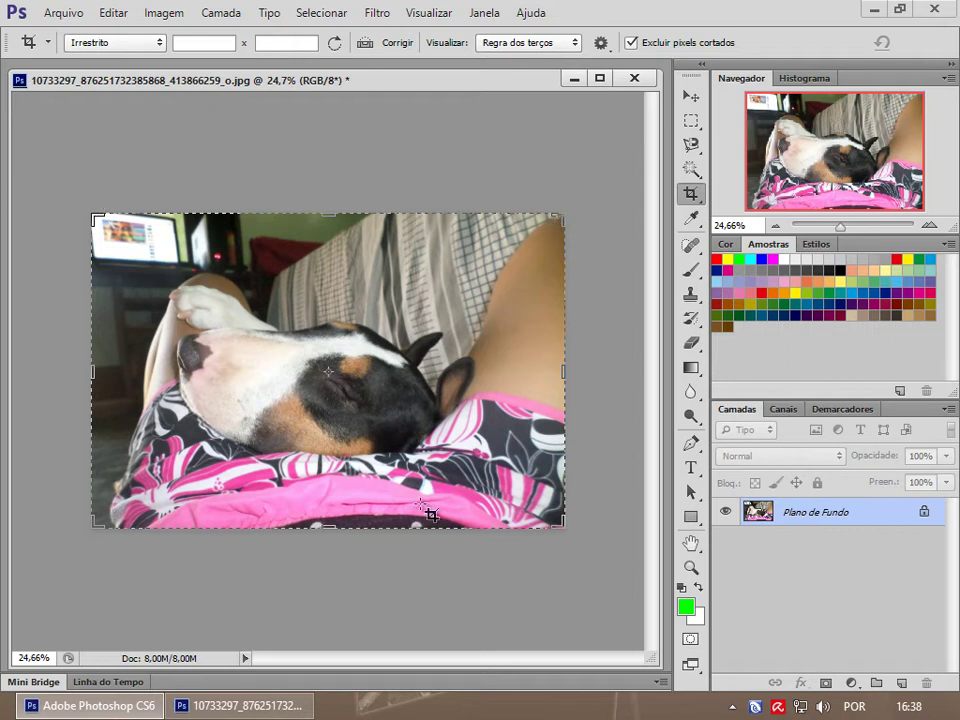
pyautogui.moveTo(565, 371); pyautogui.dragTo(536, 371)
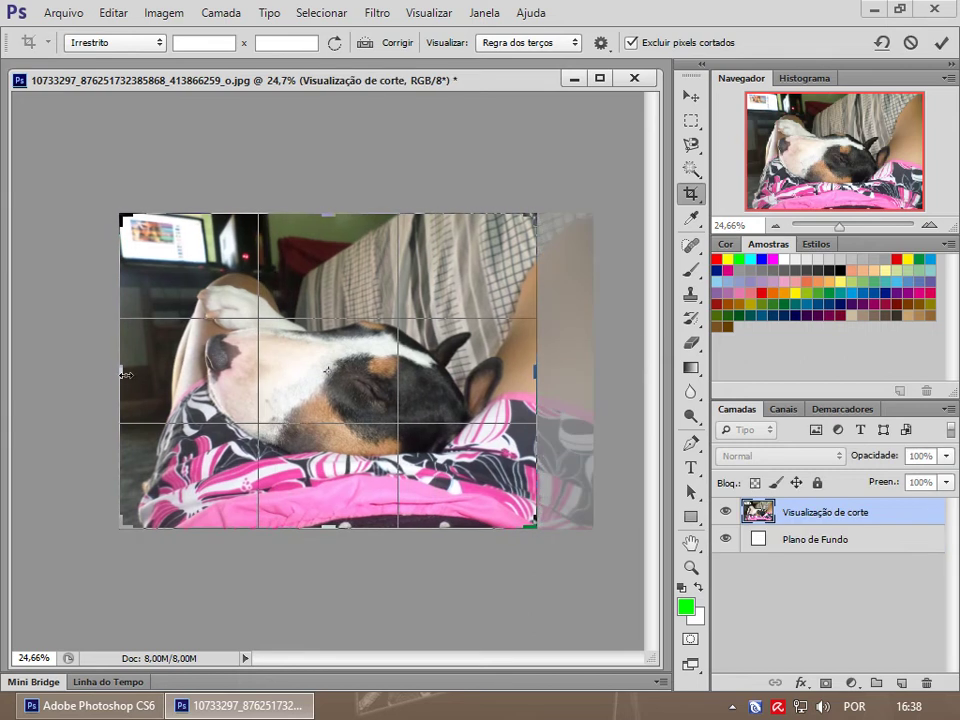
pyautogui.moveTo(125, 374); pyautogui.dragTo(155, 376)
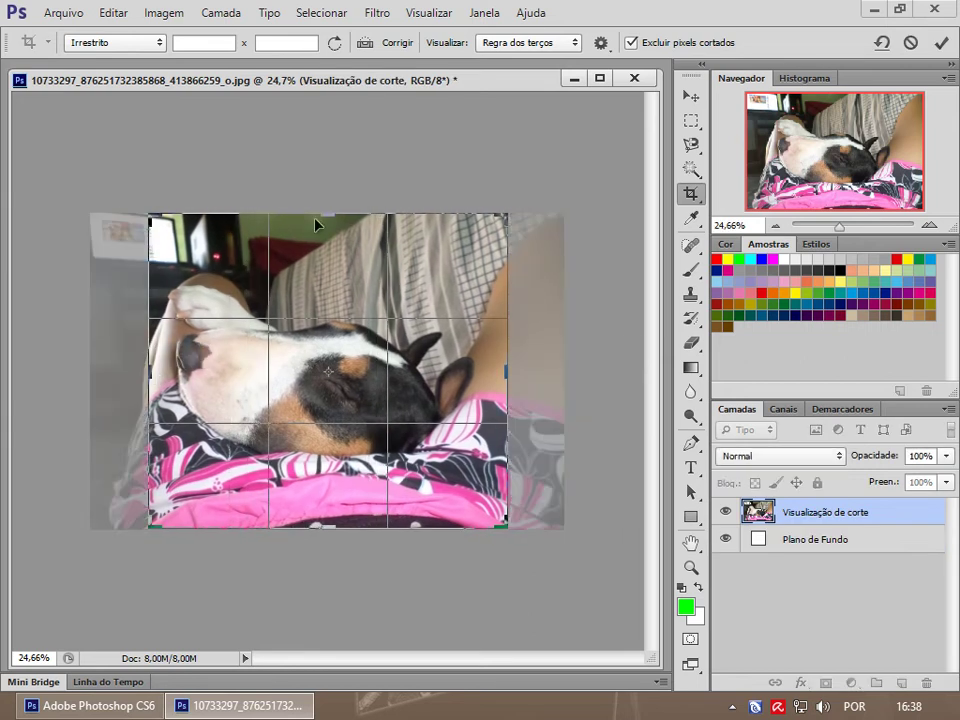
pyautogui.moveTo(324, 211); pyautogui.dragTo(326, 247)
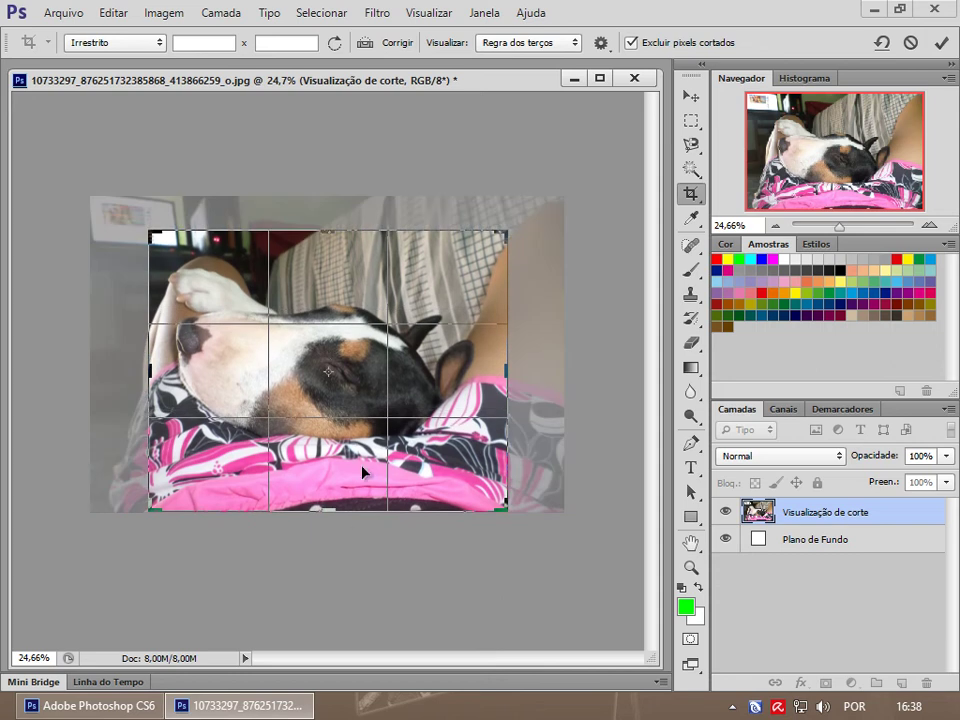
pyautogui.moveTo(334, 516); pyautogui.dragTo(350, 455)
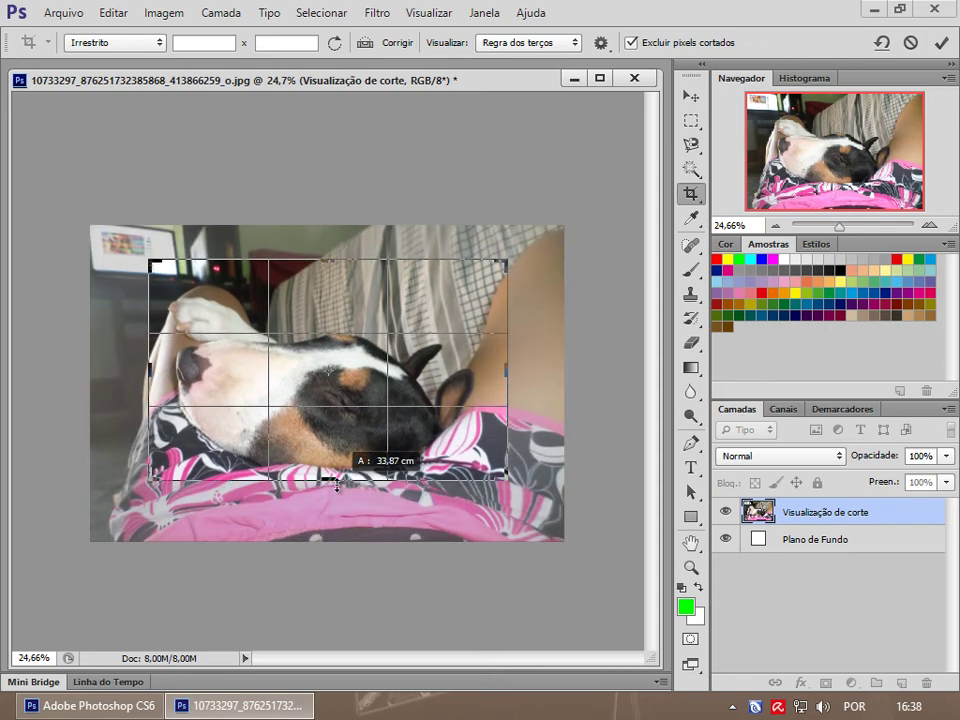
pyautogui.moveTo(503, 370); pyautogui.dragTo(495, 368)
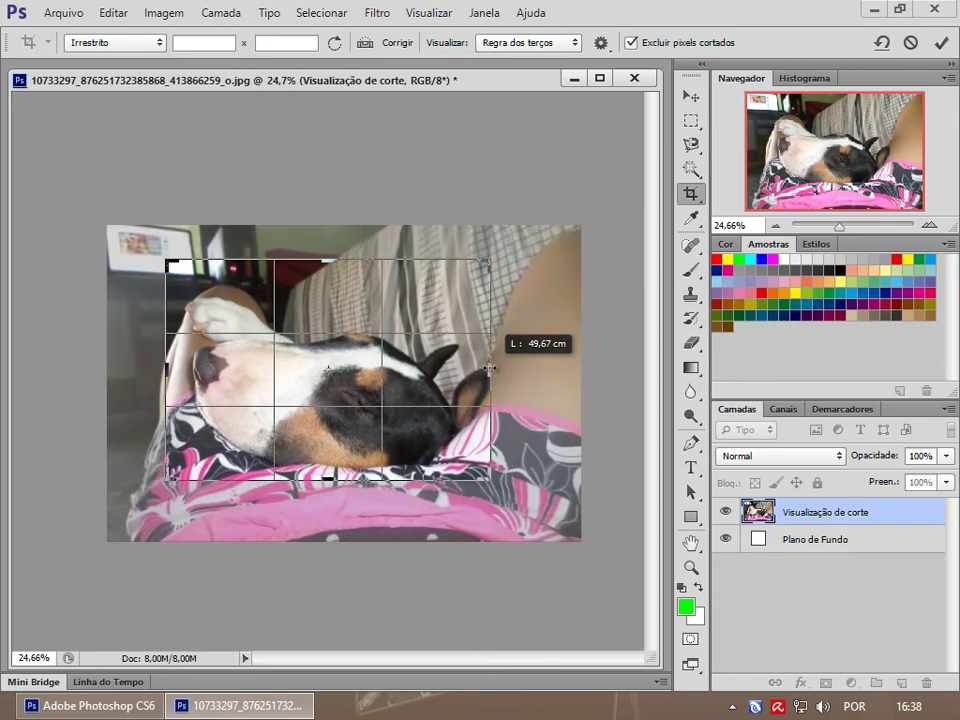
pyautogui.moveTo(325, 266); pyautogui.dragTo(326, 288)
pyautogui.moveTo(161, 371); pyautogui.dragTo(177, 370)
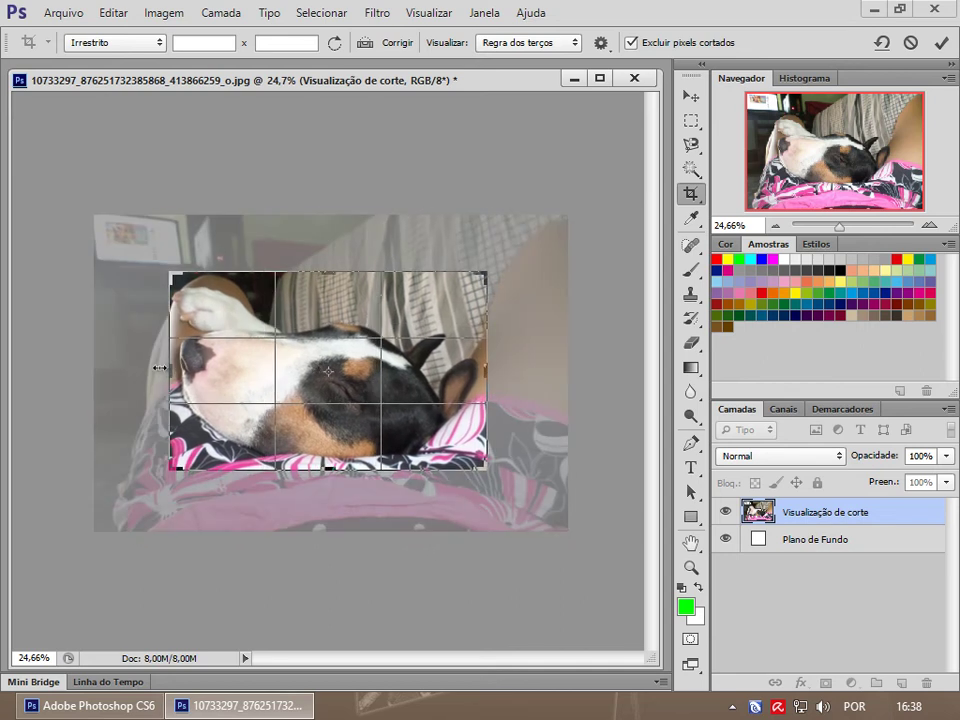
pyautogui.press('Return')
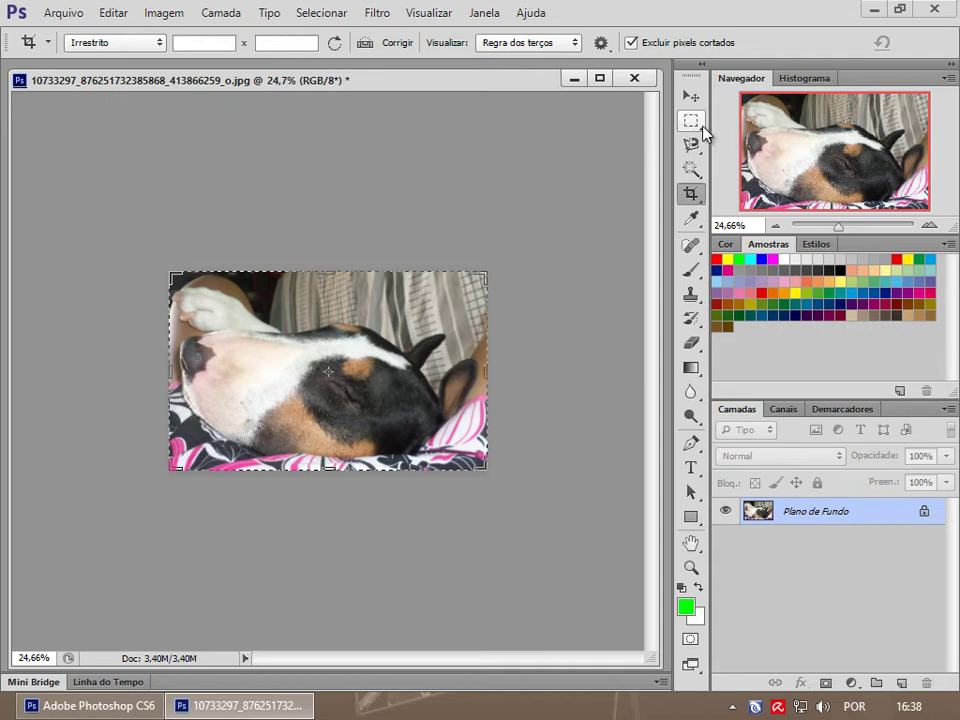
pyautogui.click(690, 121)
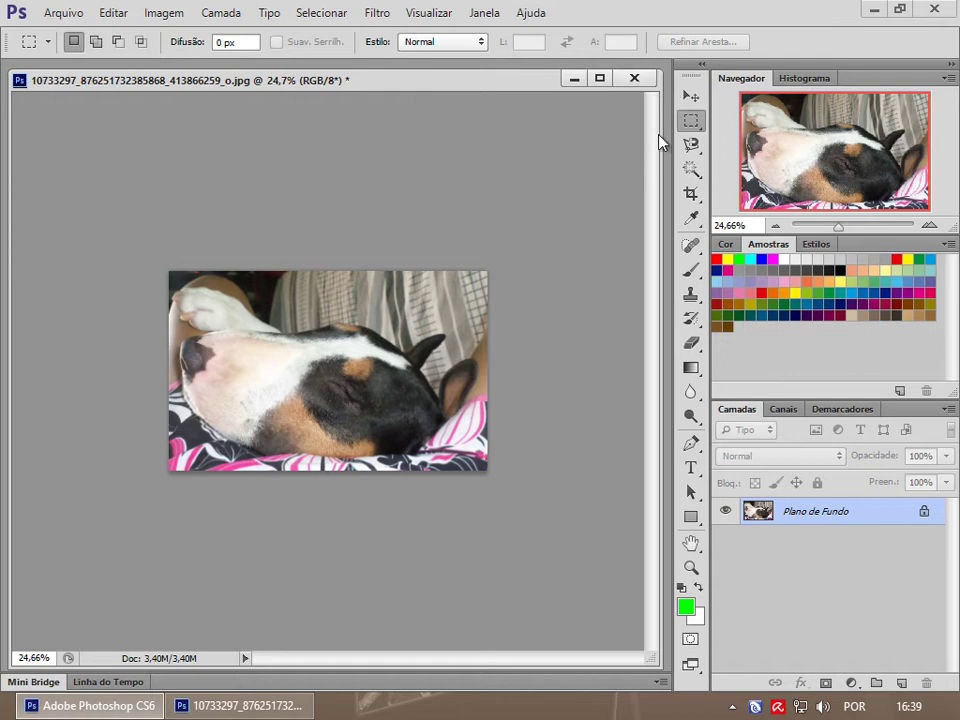
pyautogui.hotkey('ctrl', 'z')
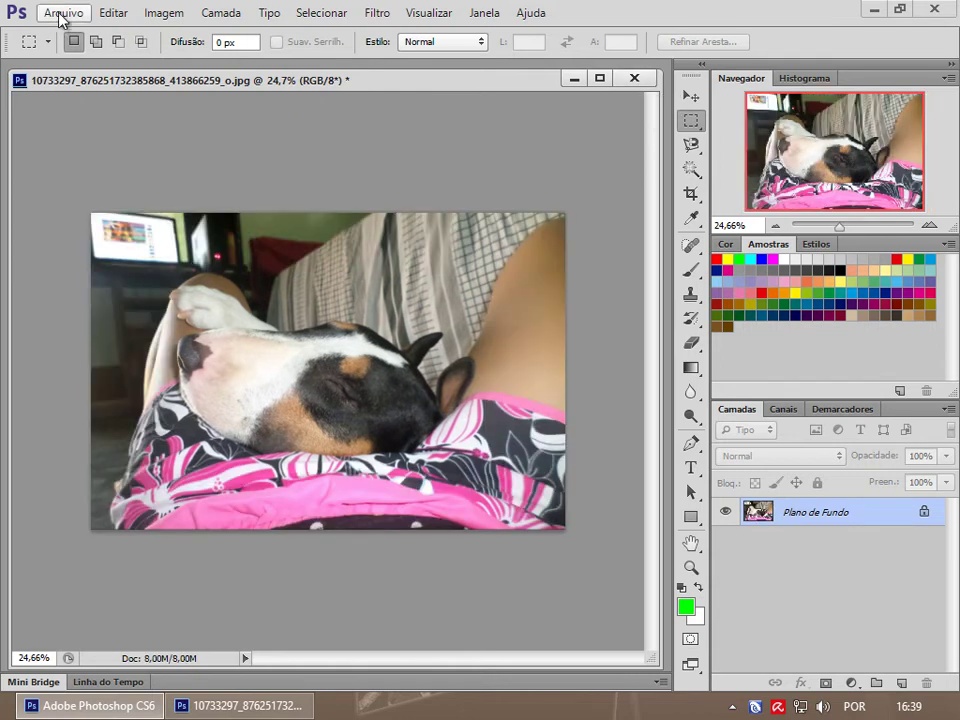
# - Open Helenoquipe.jpg from D:\Arquivos da internet, keeping its embedded colour profile
pyautogui.click(62, 14)
pyautogui.click(70, 54)
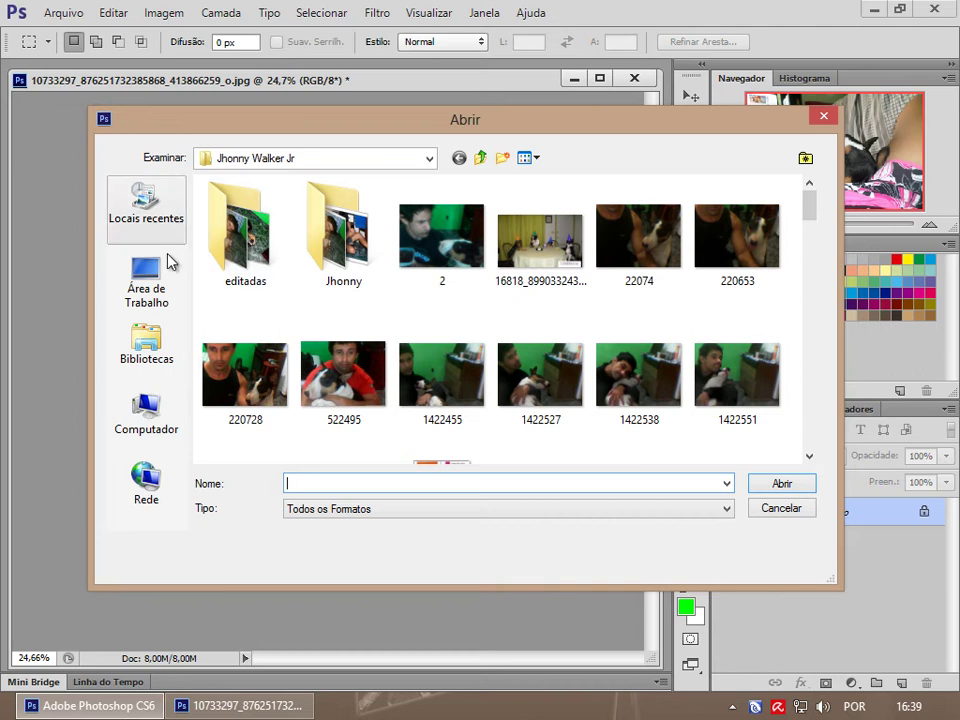
pyautogui.click(120, 435)
pyautogui.doubleClick(505, 230)
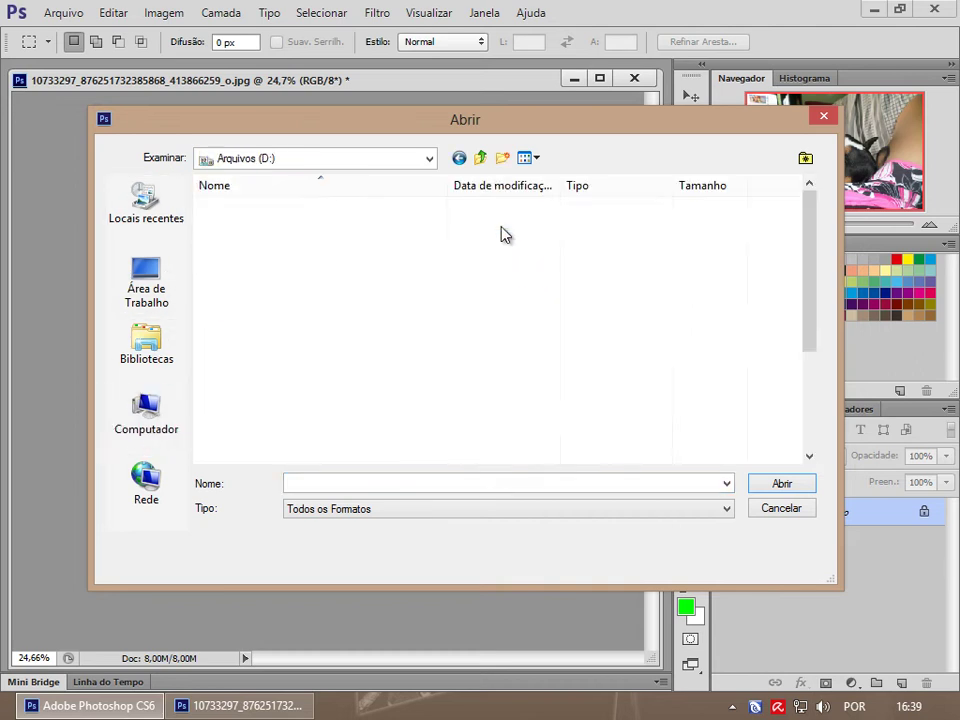
pyautogui.doubleClick(292, 207)
pyautogui.scroll(-10, 541, 303)
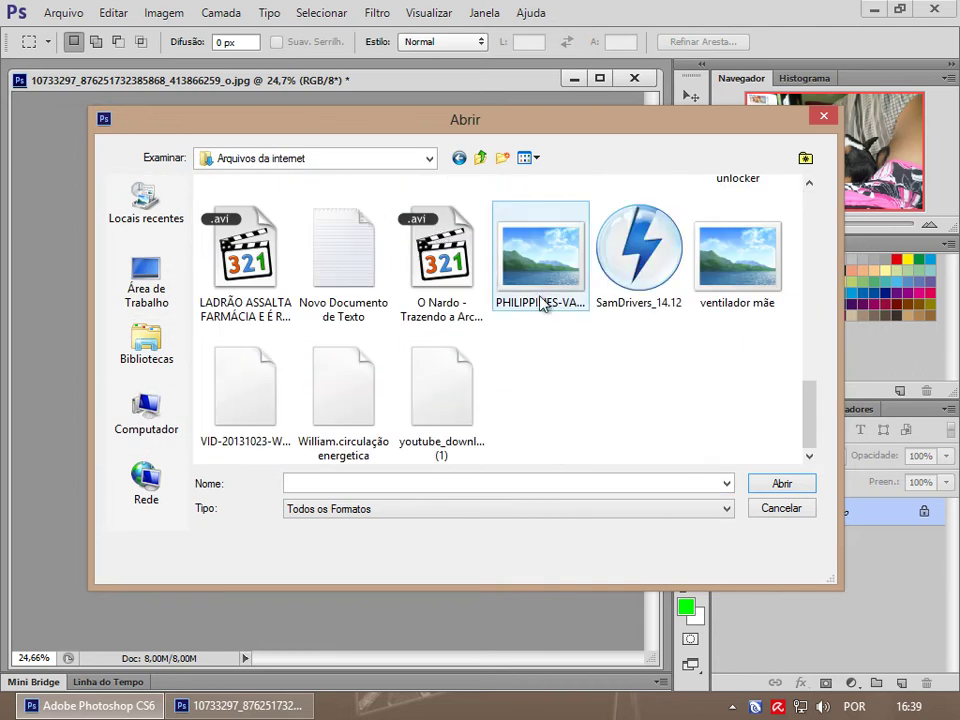
pyautogui.moveTo(808, 408); pyautogui.dragTo(818, 322)
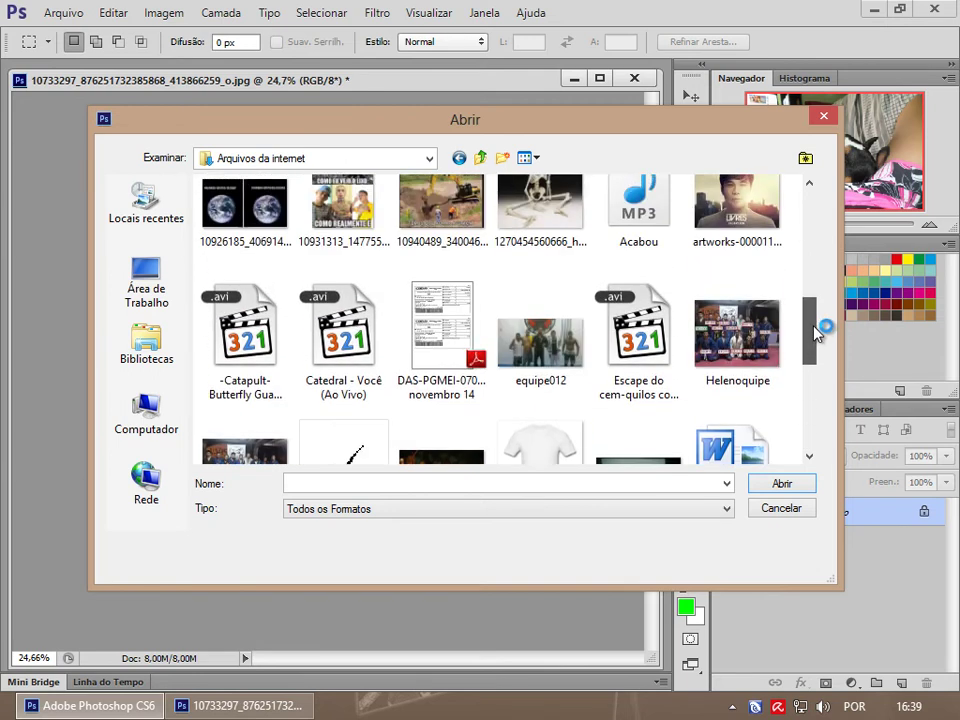
pyautogui.doubleClick(737, 390)
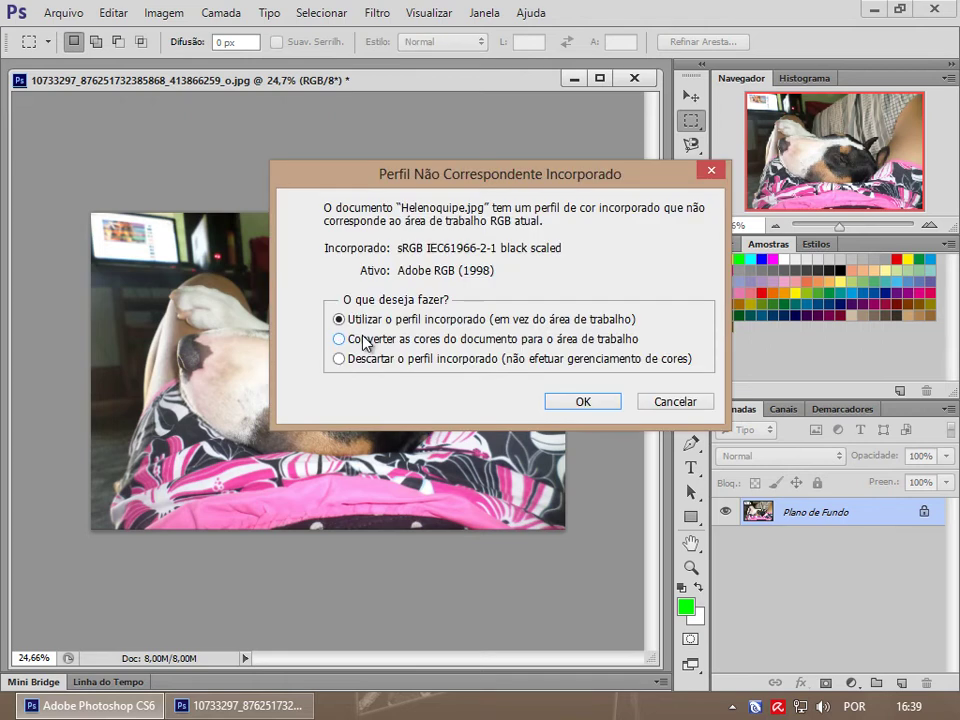
pyautogui.click(578, 402)
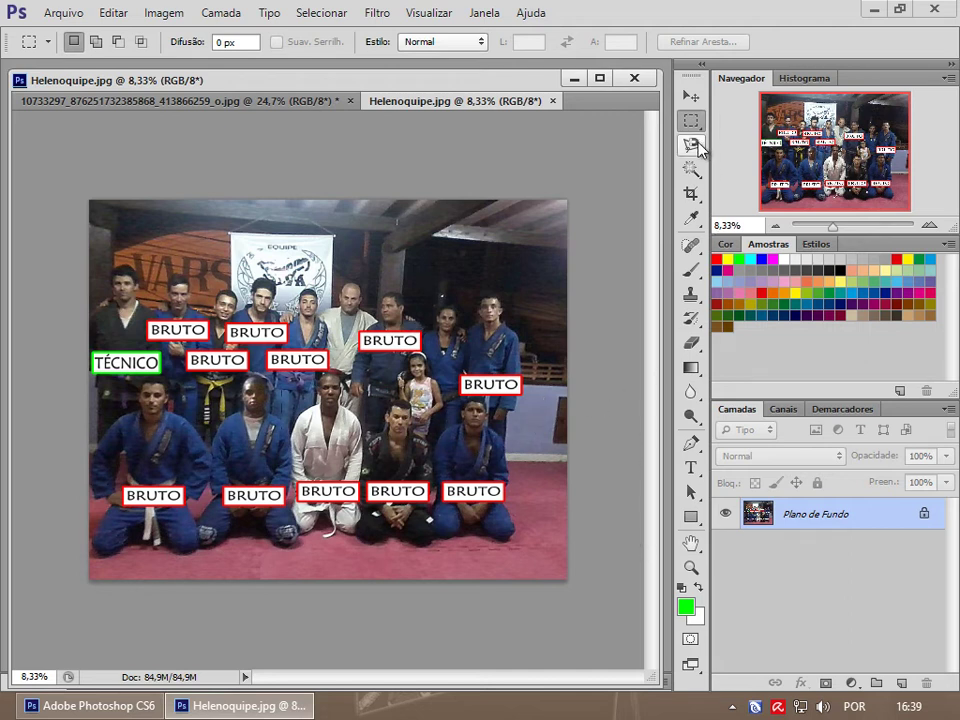
# - Crop the team photo's right edge inward slightly and apply it
pyautogui.click(692, 194)
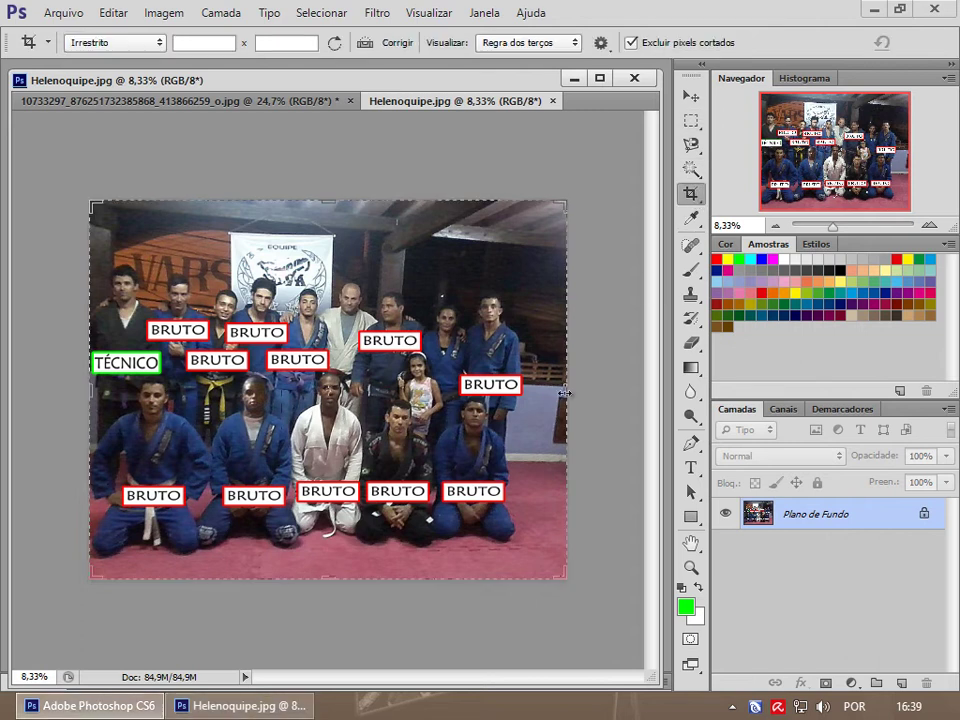
pyautogui.moveTo(565, 393); pyautogui.dragTo(546, 393)
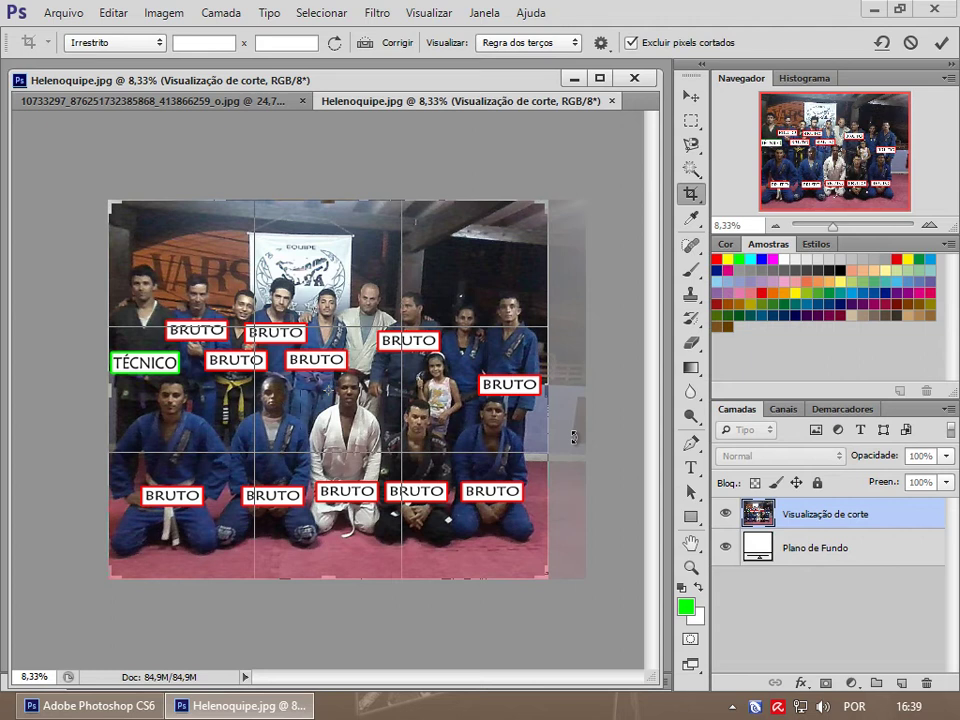
pyautogui.press('Return')
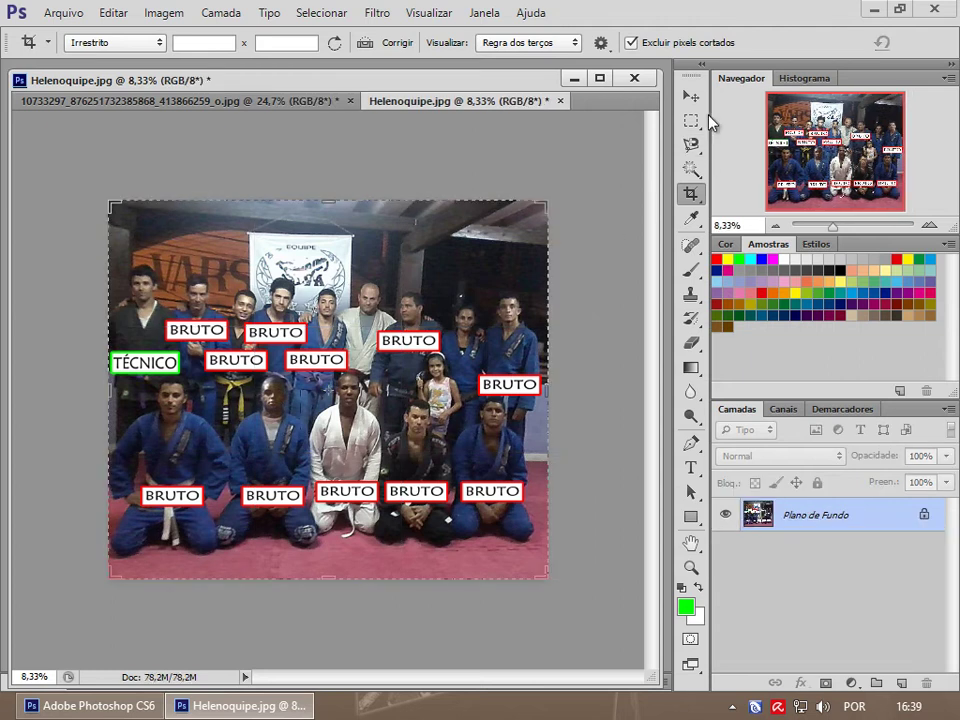
pyautogui.click(690, 121)
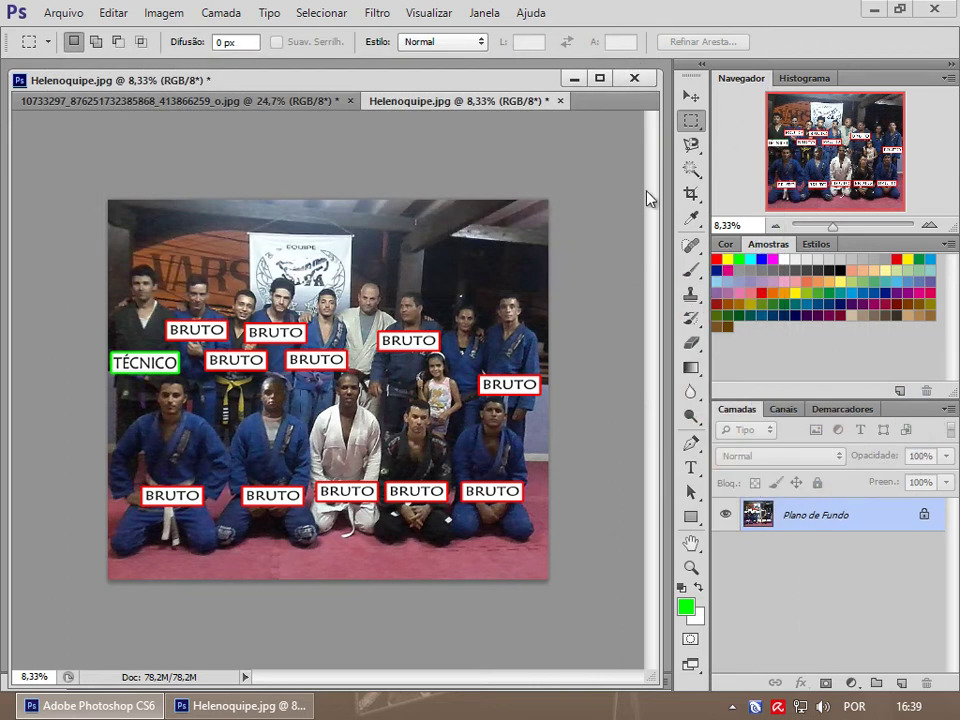
# - Trim the team photo's top and bottom edges slightly, confirm the crop, and return to the dog photo
pyautogui.click(690, 193)
pyautogui.moveTo(325, 206); pyautogui.dragTo(325, 213)
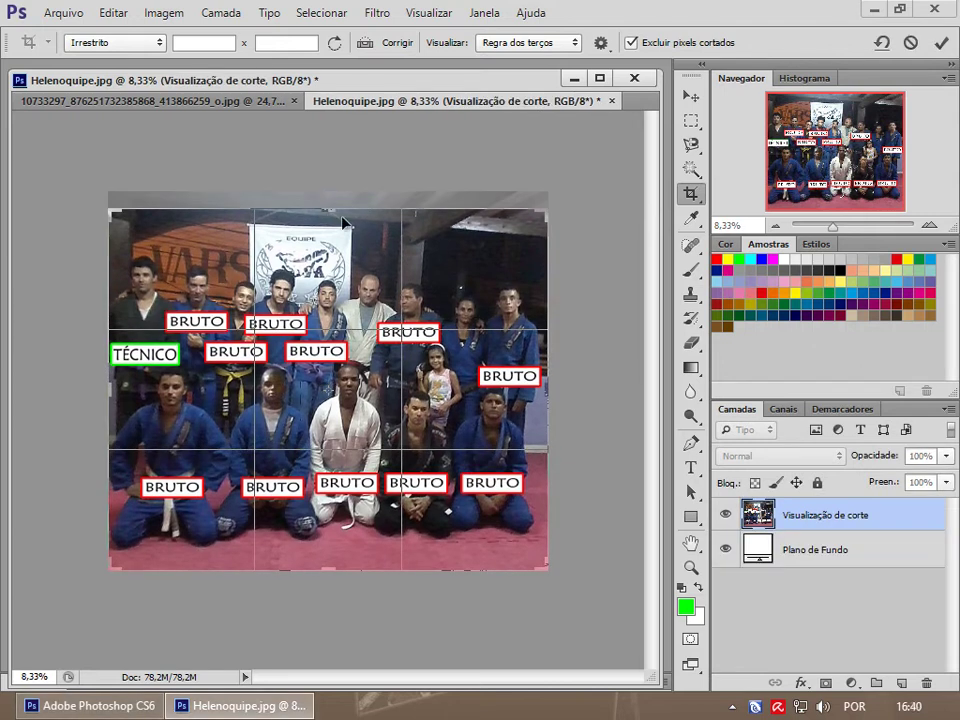
pyautogui.moveTo(335, 572); pyautogui.dragTo(336, 562)
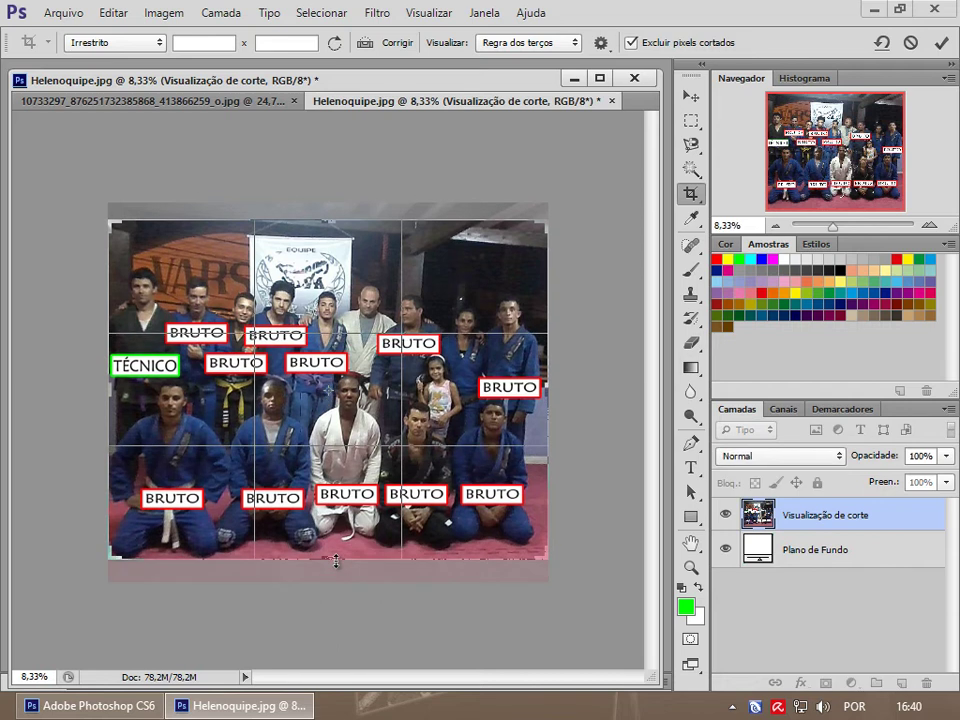
pyautogui.press('Return')
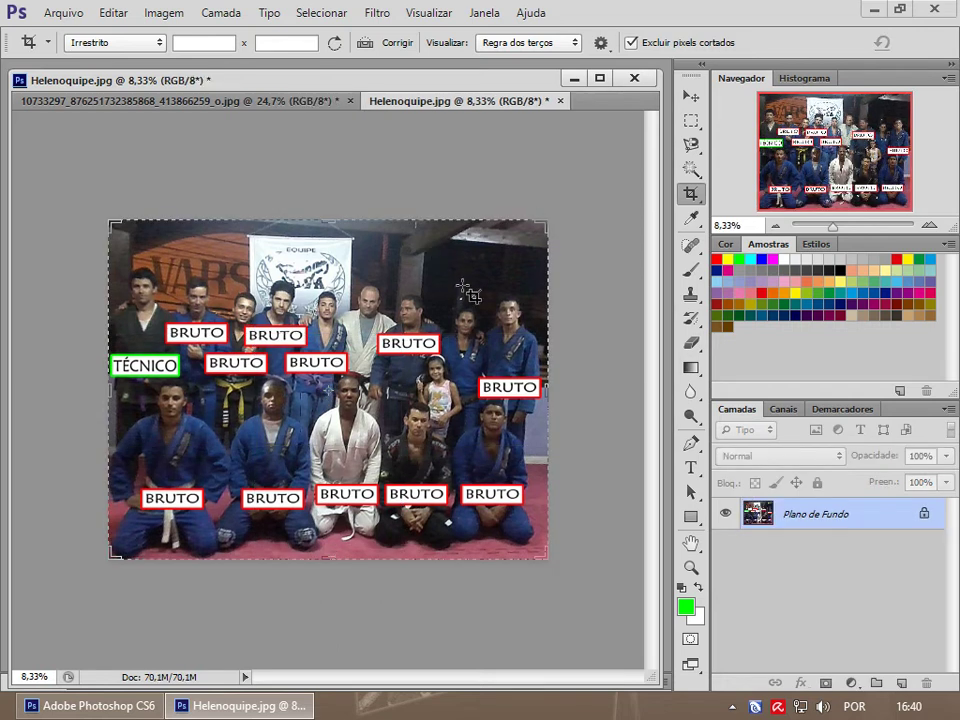
pyautogui.click(533, 234)
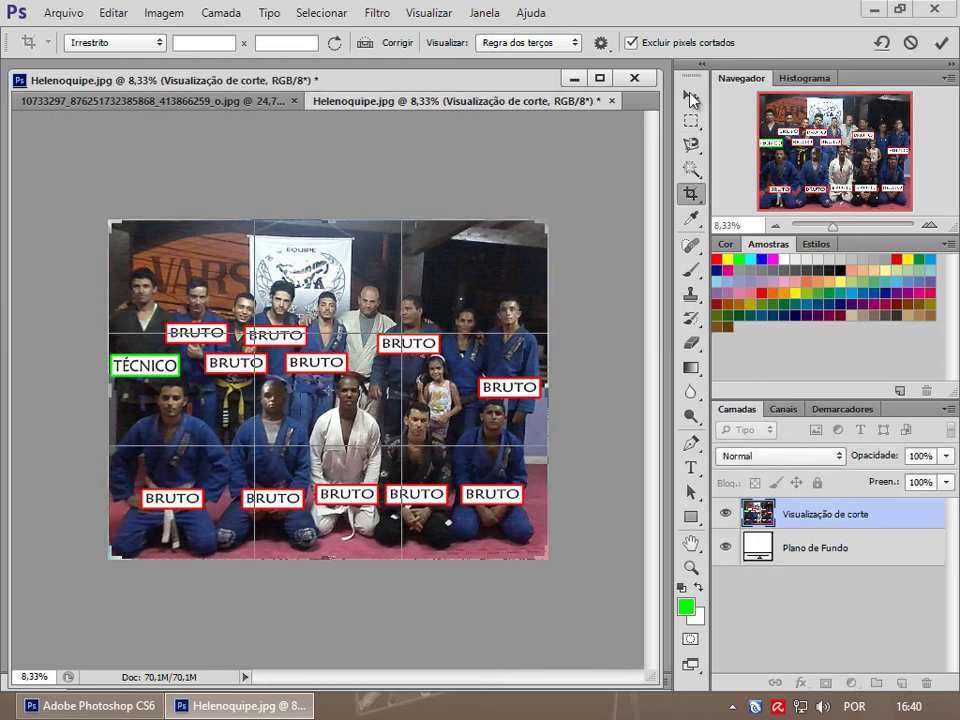
pyautogui.click(689, 121)
pyautogui.click(432, 338)
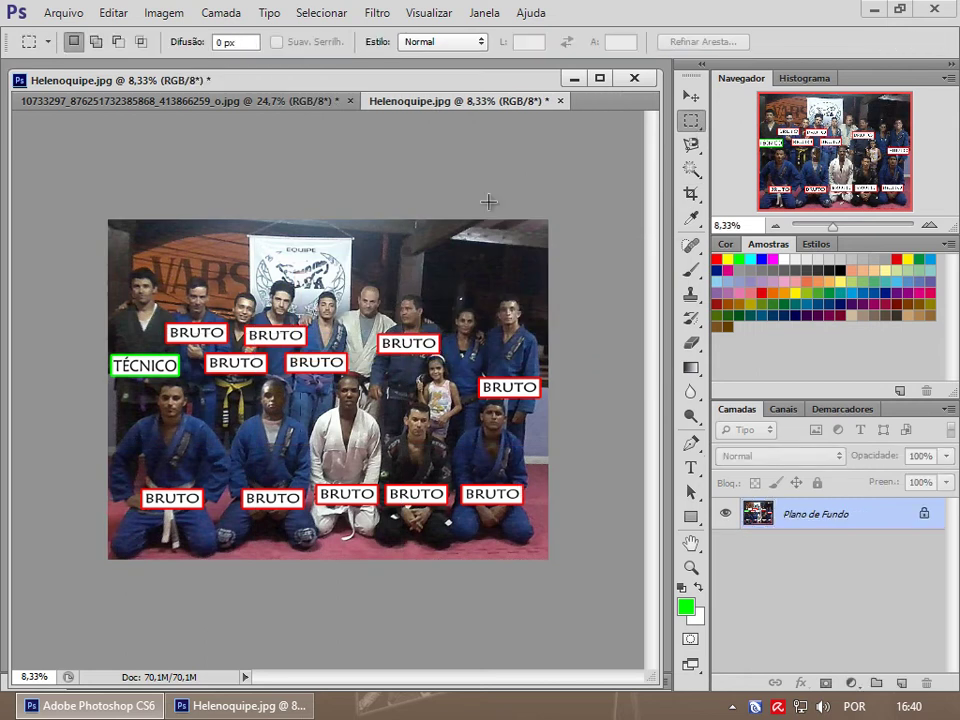
pyautogui.click(561, 101)
# - Discard the team photo's changes, then zoom in on the sleeping dog's face and nose
pyautogui.click(485, 336)
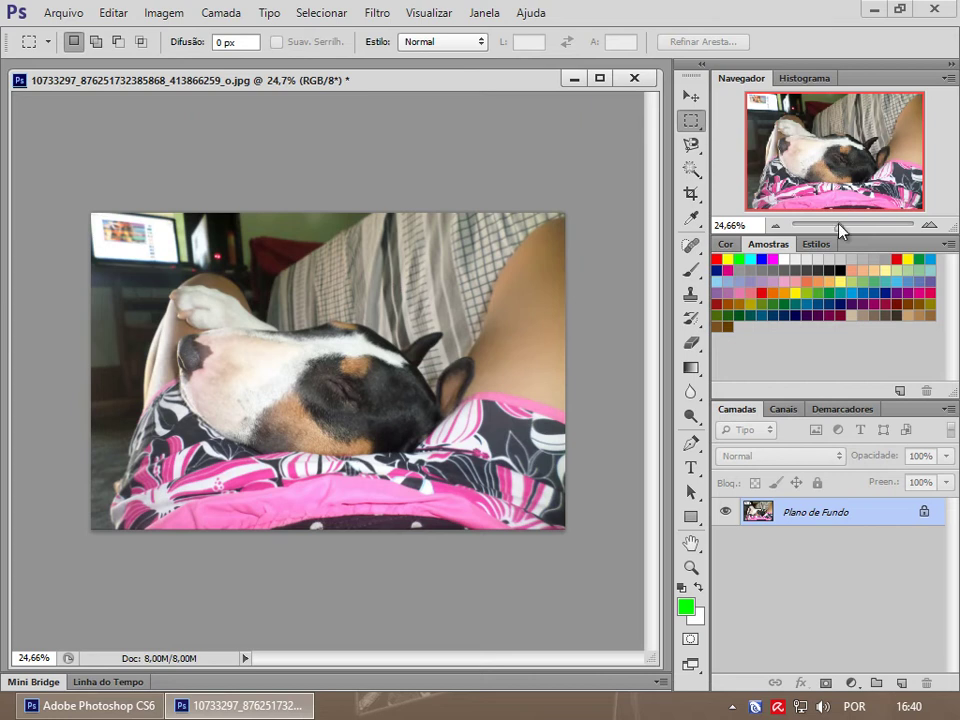
pyautogui.moveTo(840, 226); pyautogui.dragTo(850, 228)
pyautogui.moveTo(414, 559); pyautogui.dragTo(415, 317)
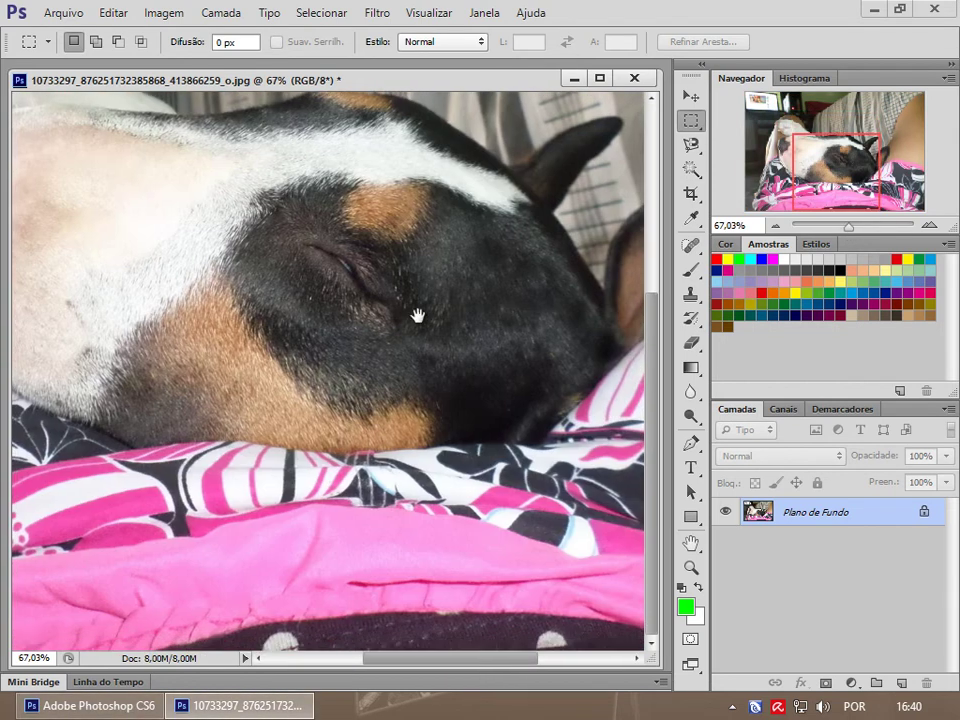
pyautogui.moveTo(172, 428); pyautogui.dragTo(530, 420)
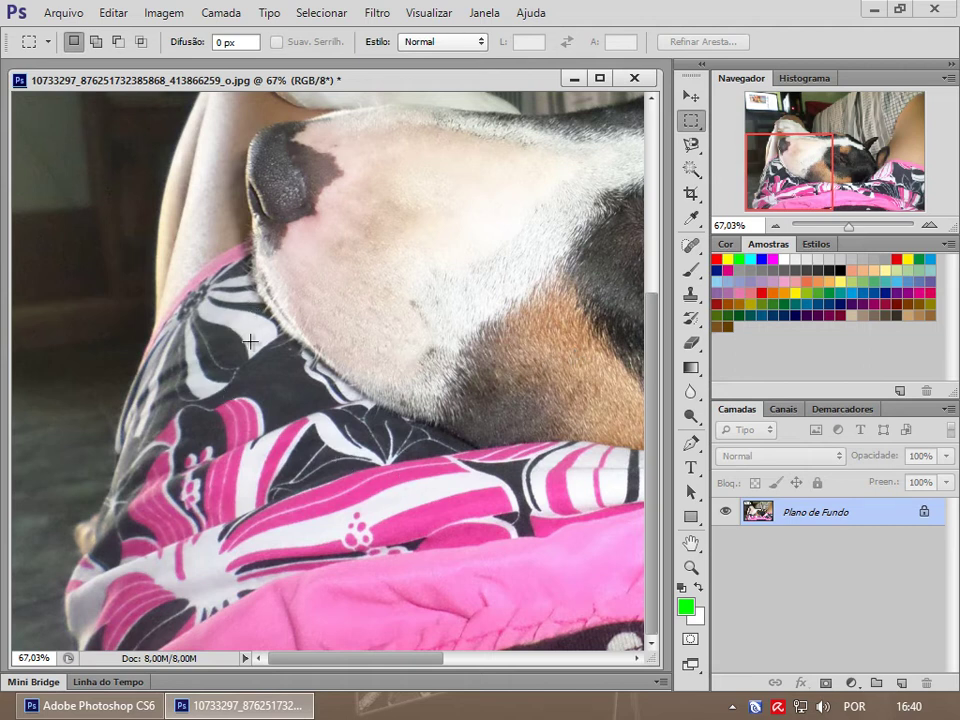
# - Open 5.png from the animais folder, accepting the colour profile warning
pyautogui.click(62, 12)
pyautogui.click(70, 50)
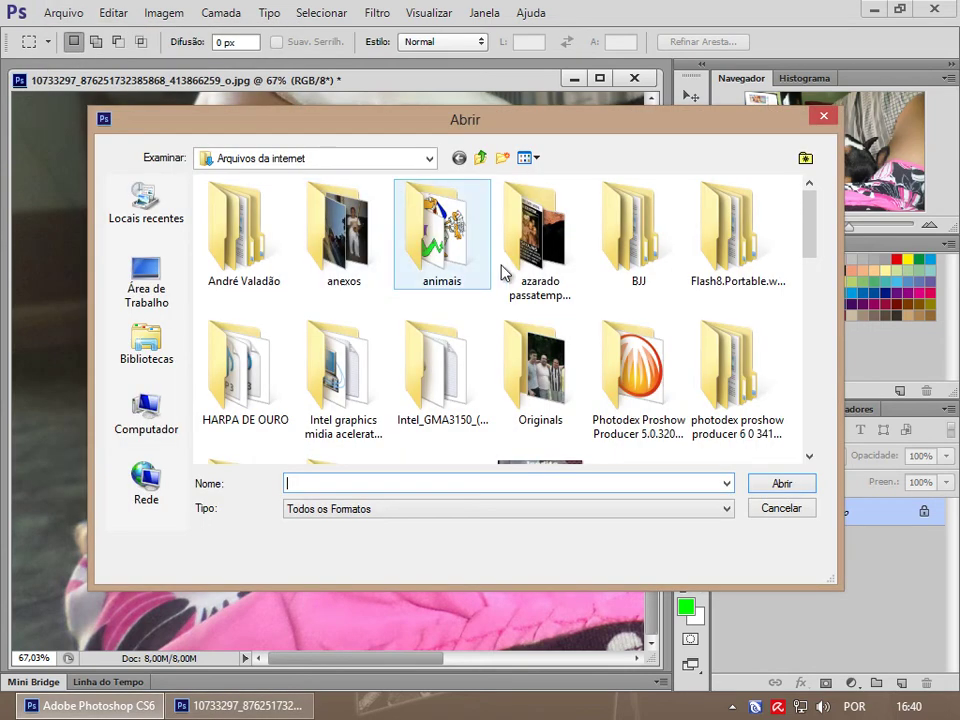
pyautogui.doubleClick(465, 263)
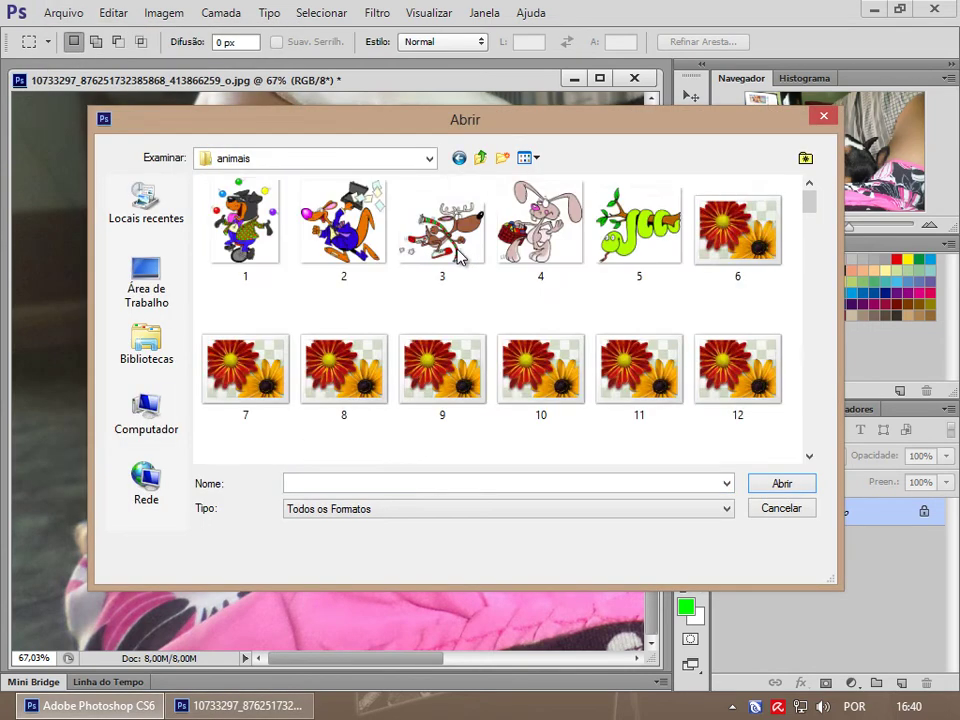
pyautogui.click(620, 240)
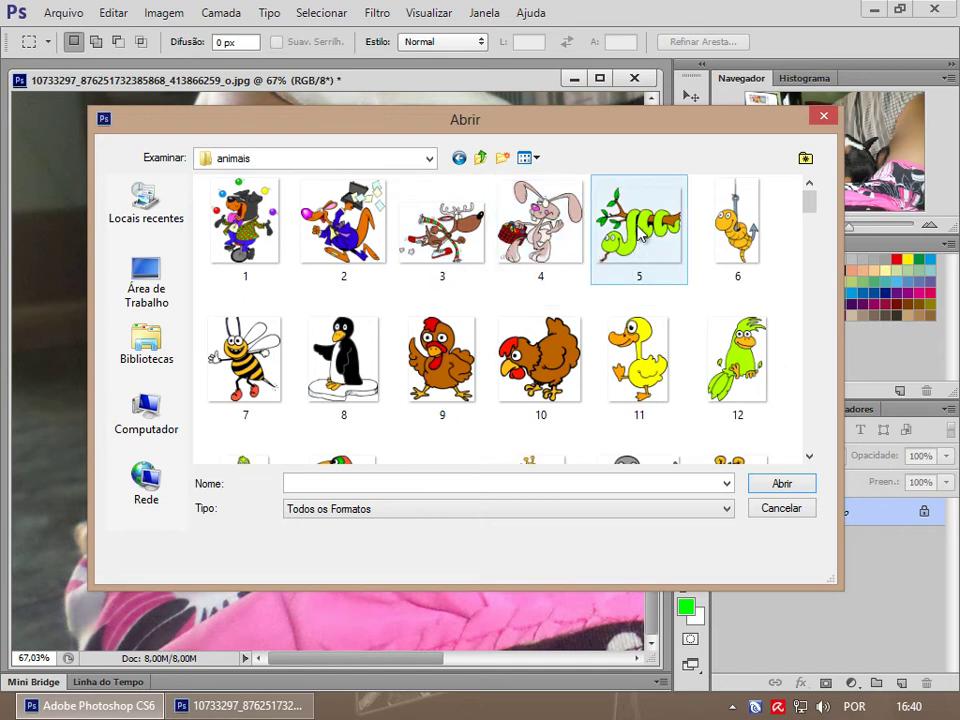
pyautogui.doubleClick(620, 235)
pyautogui.click(570, 401)
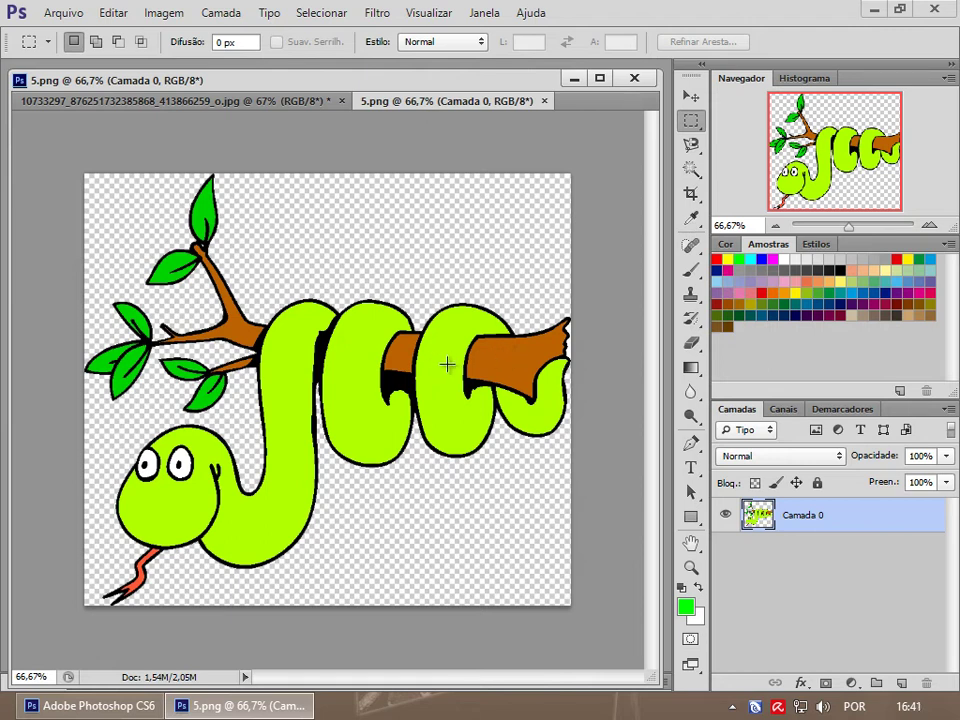
pyautogui.click(690, 218)
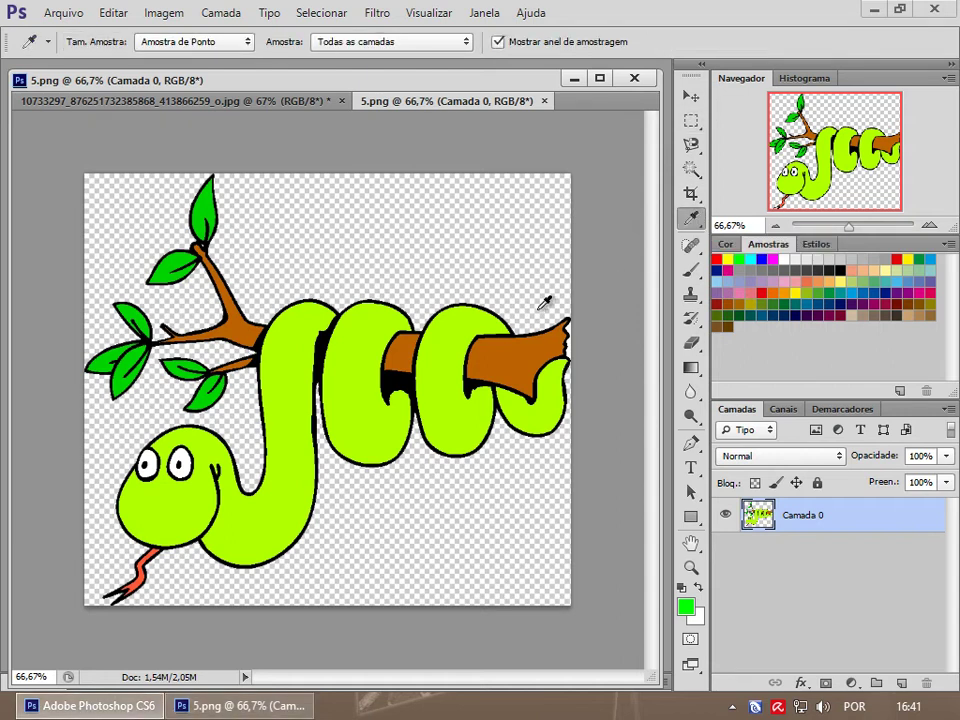
# - Eyedropper the branch brown, the snake's eye white, then a leaf green as foreground colour
pyautogui.click(494, 347)
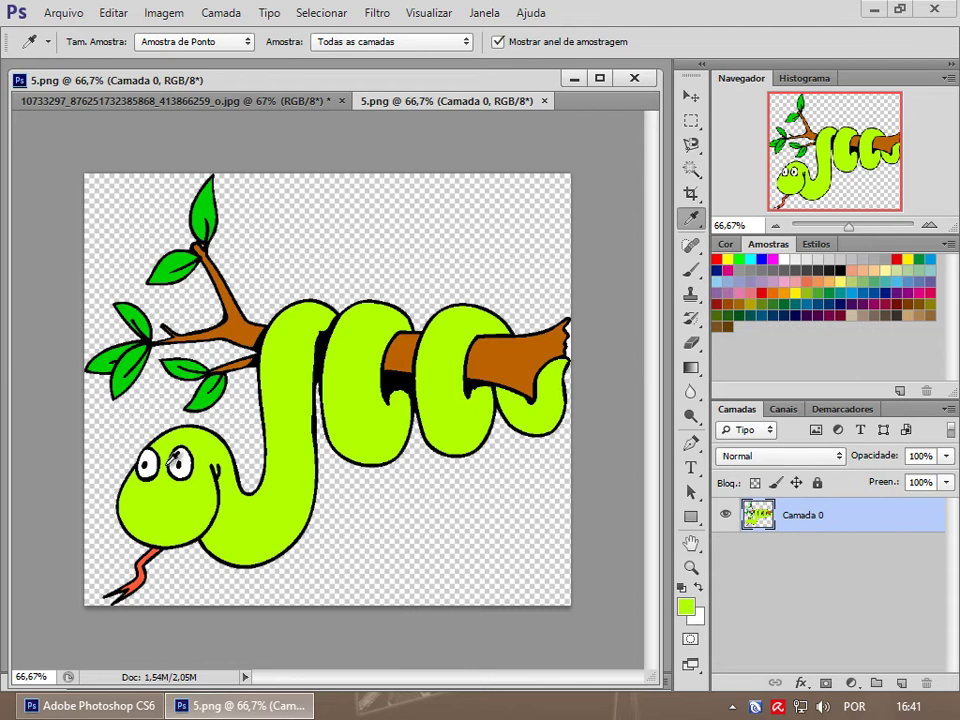
pyautogui.click(185, 468)
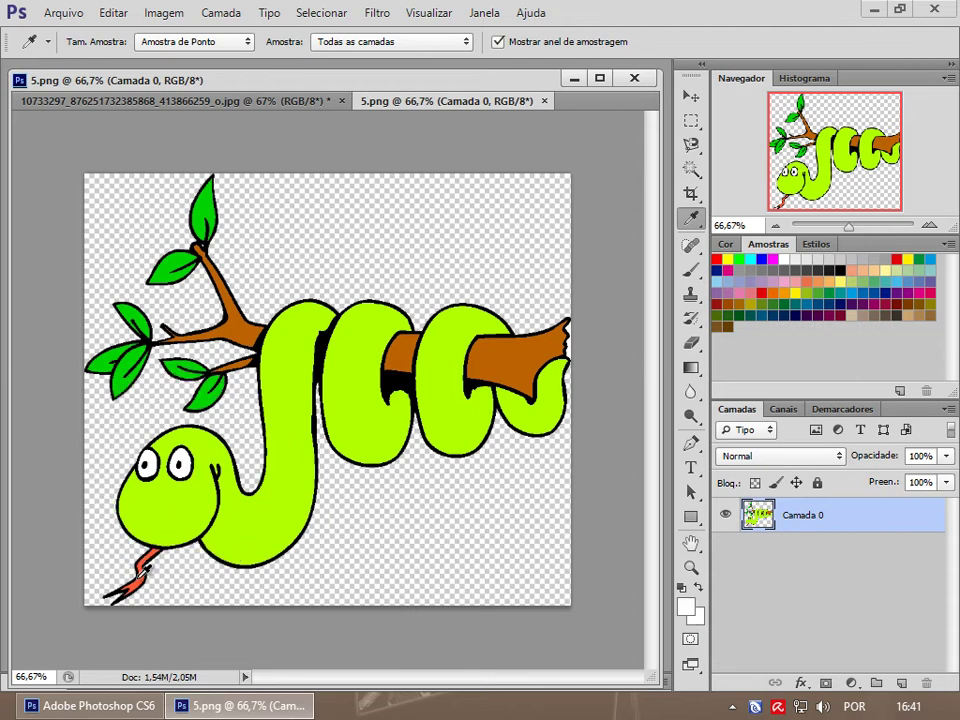
pyautogui.click(147, 318)
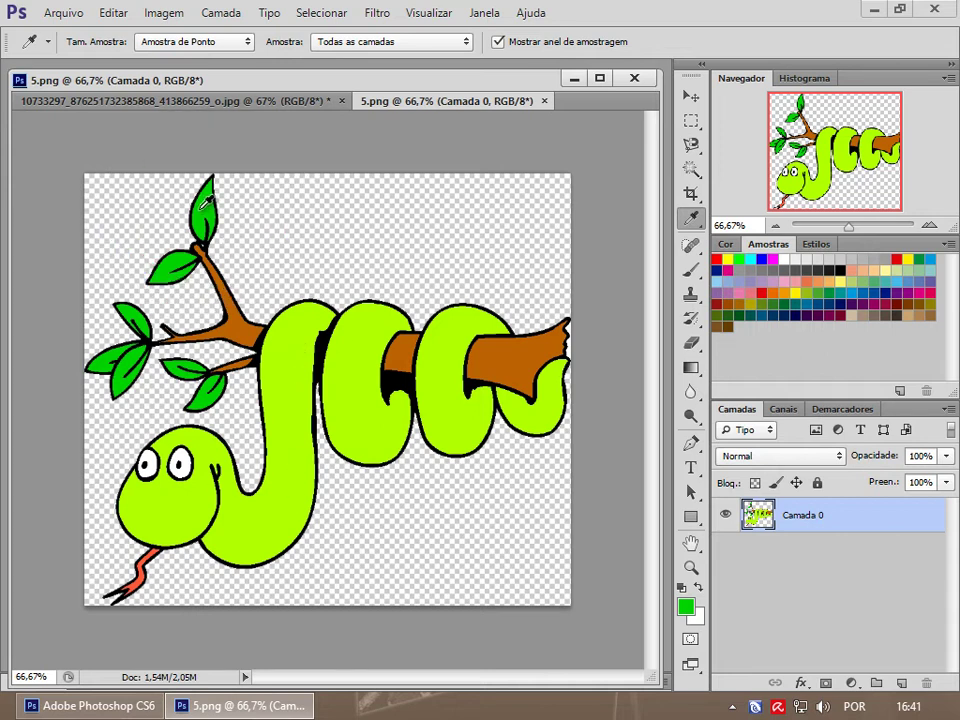
# - Magic Wand-select the snake's right, middle and first coils plus its head
pyautogui.click(690, 170)
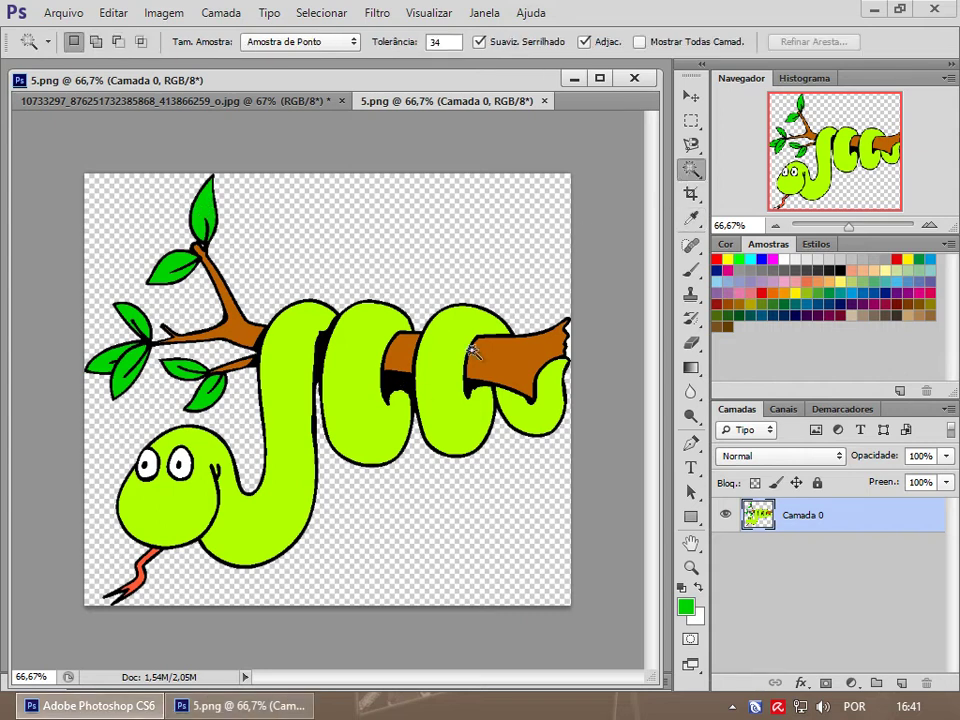
pyautogui.click(438, 377)
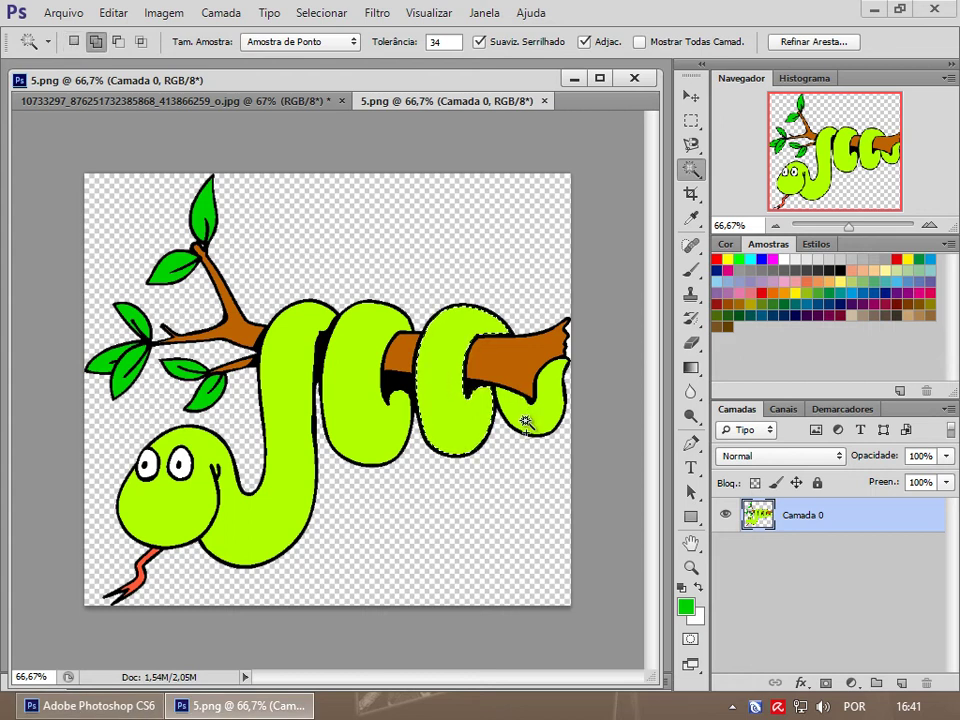
pyautogui.press('shift')
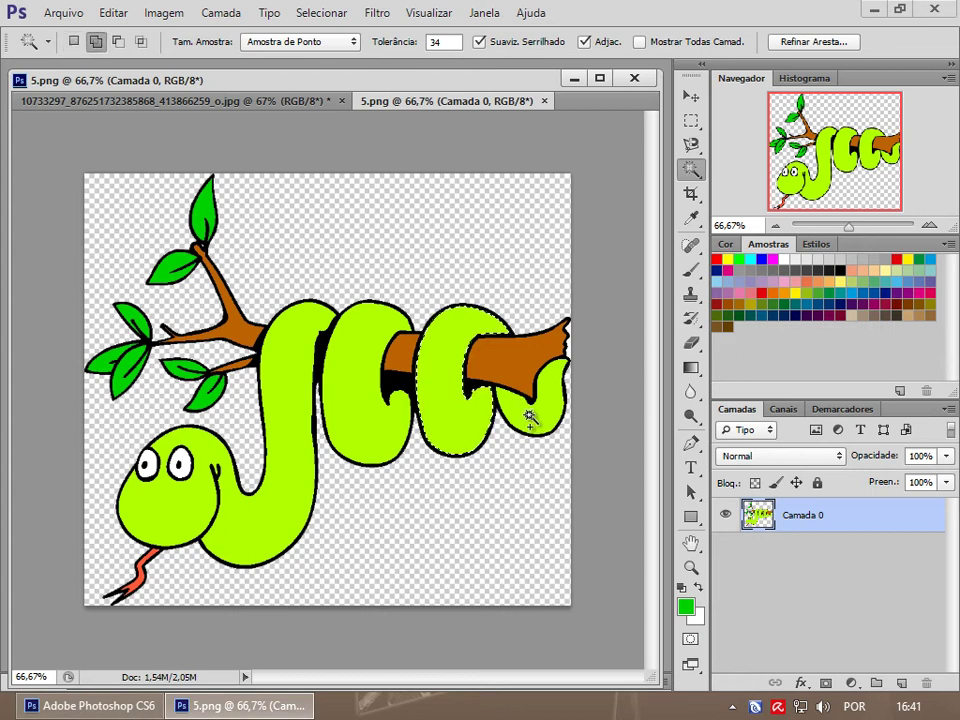
pyautogui.keyDown('shift'); pyautogui.click(386, 403); pyautogui.keyUp('shift')
pyautogui.keyDown('shift'); pyautogui.click(270, 394); pyautogui.keyUp('shift')
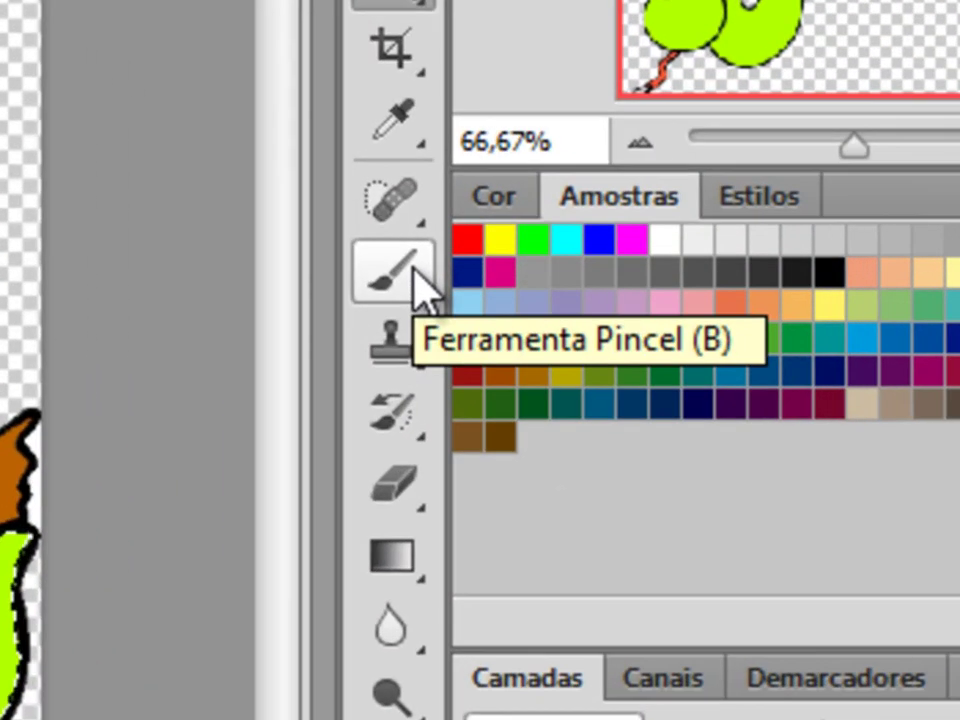
pyautogui.rightClick(424, 280)
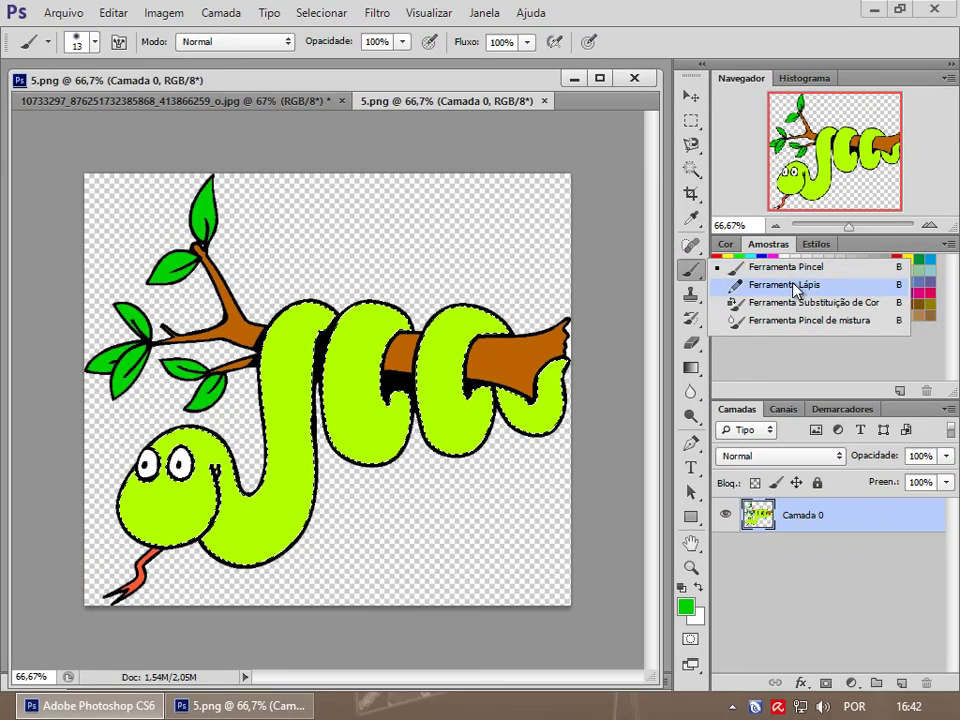
pyautogui.click(795, 288)
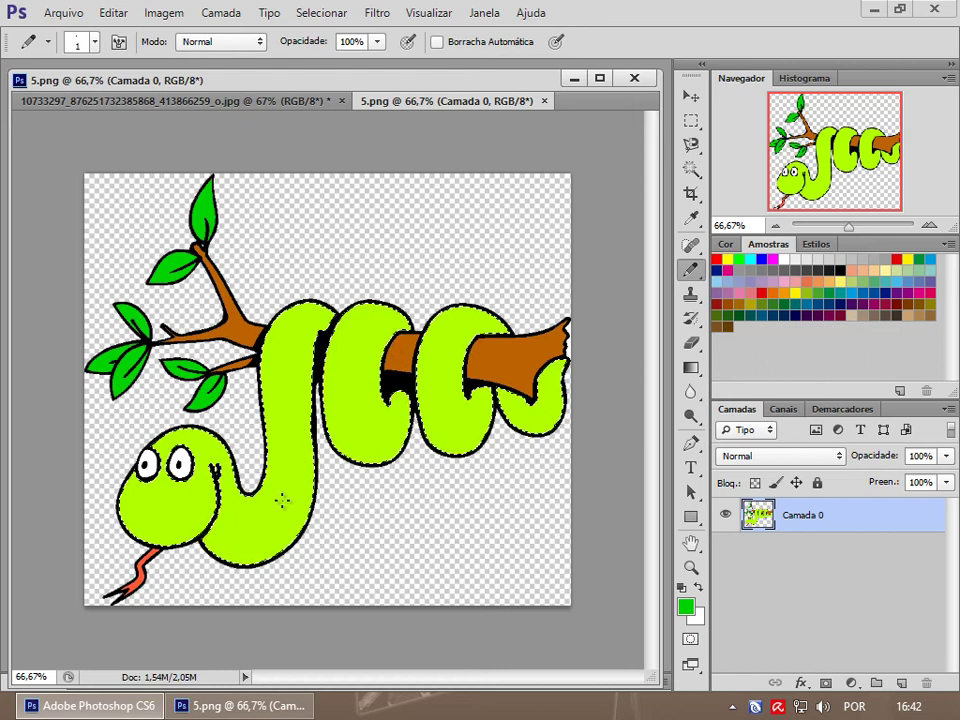
pyautogui.rightClick(697, 277)
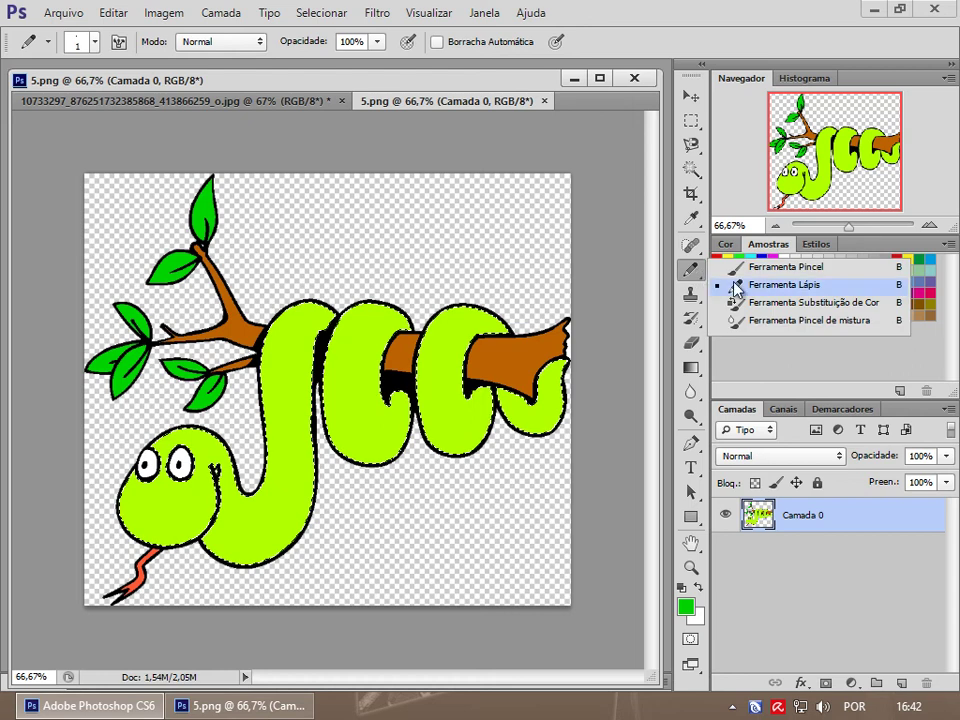
pyautogui.click(752, 286)
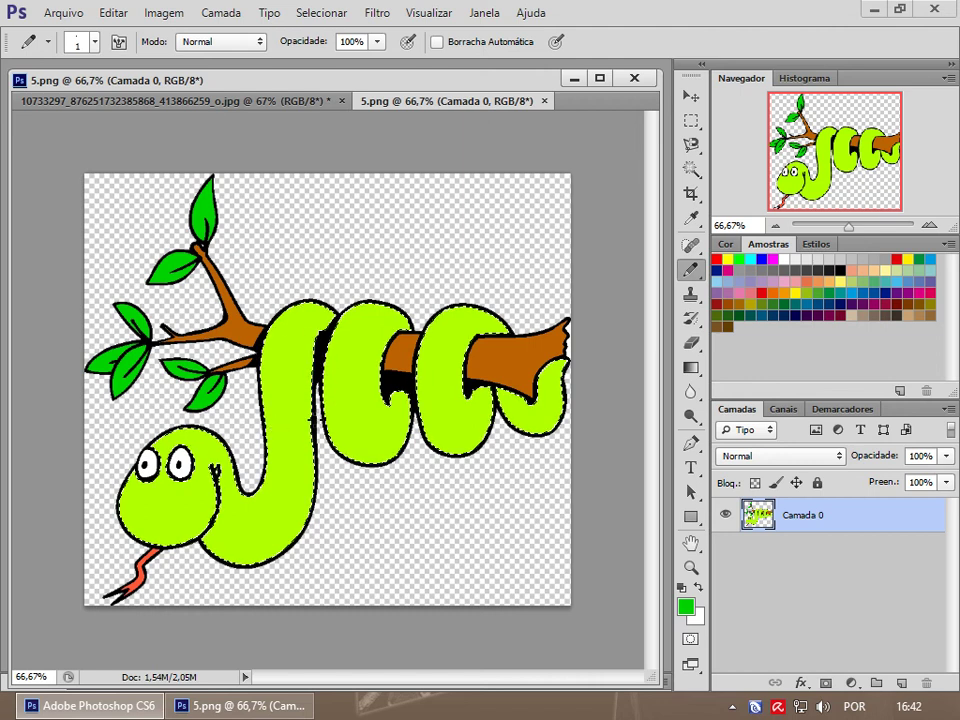
pyautogui.rightClick(272, 339)
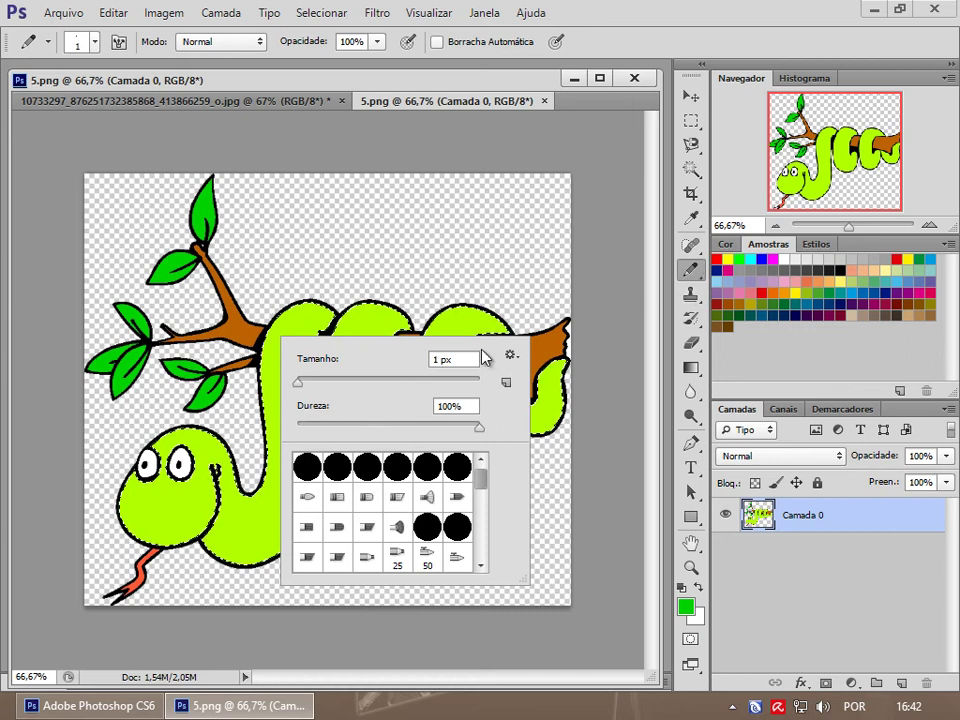
pyautogui.rightClick(692, 272)
pyautogui.click(766, 269)
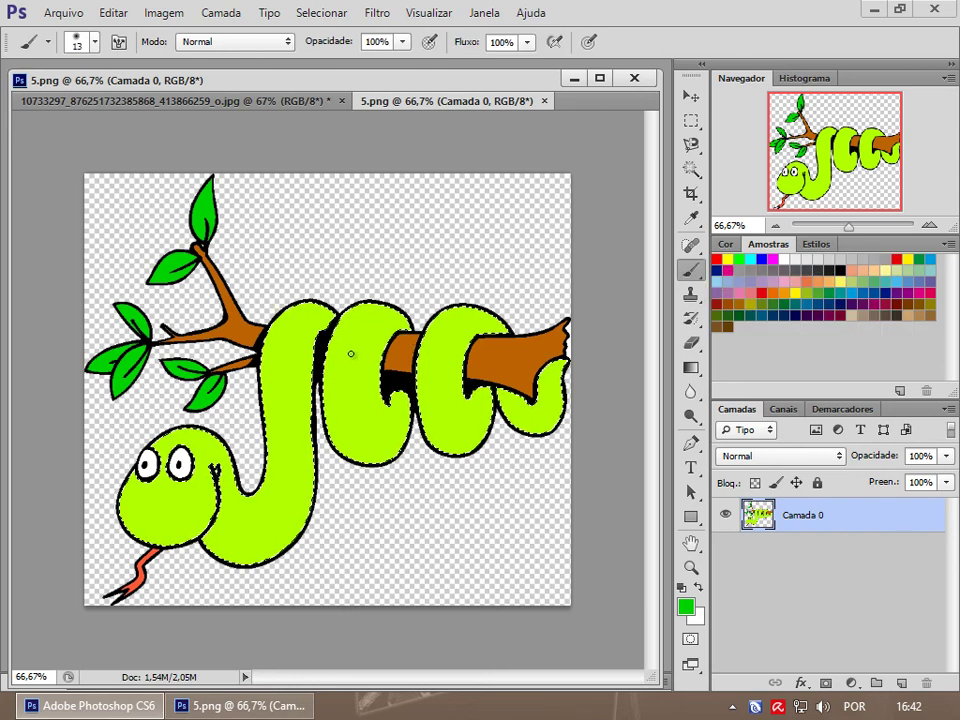
# - Enlarge the soft brush to 484 px and paint the snake's coils darker green
pyautogui.moveTo(345, 372); pyautogui.dragTo(355, 345)
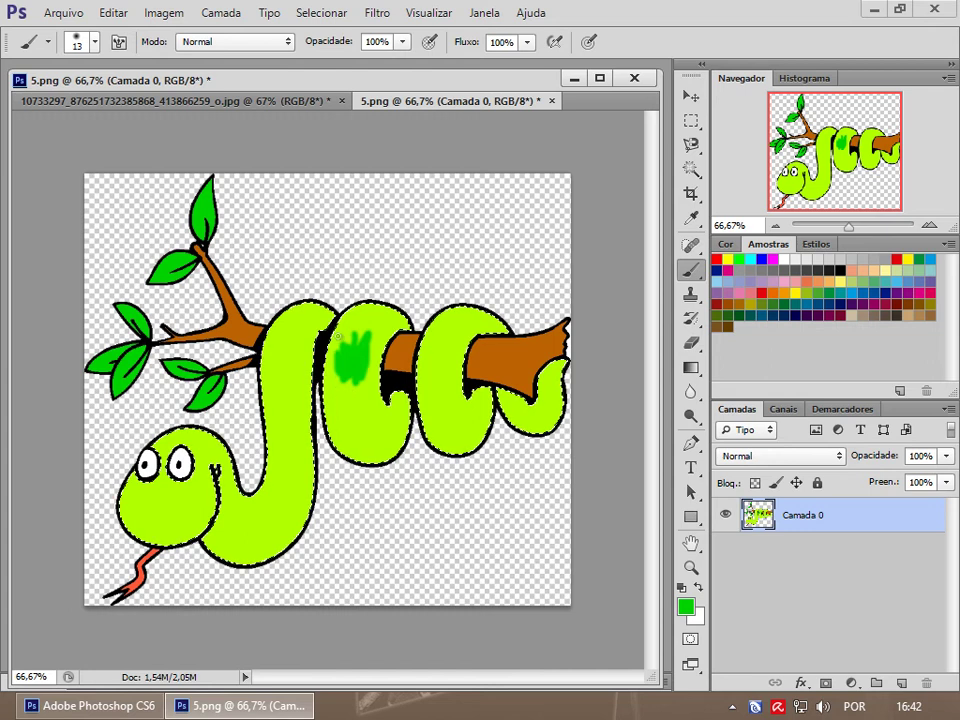
pyautogui.rightClick(365, 328)
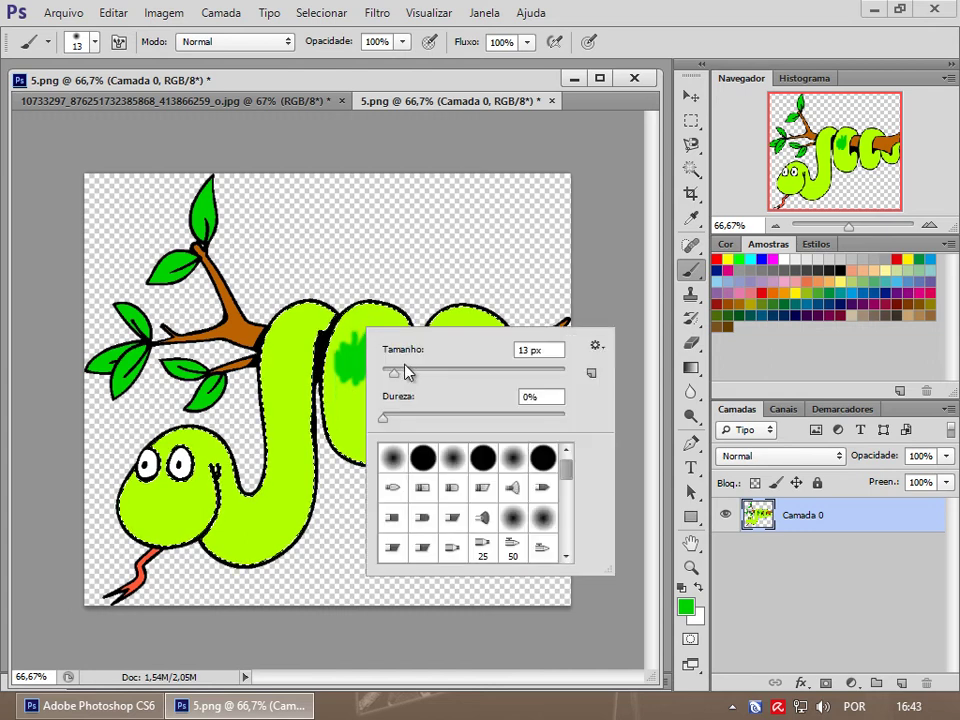
pyautogui.click(428, 379)
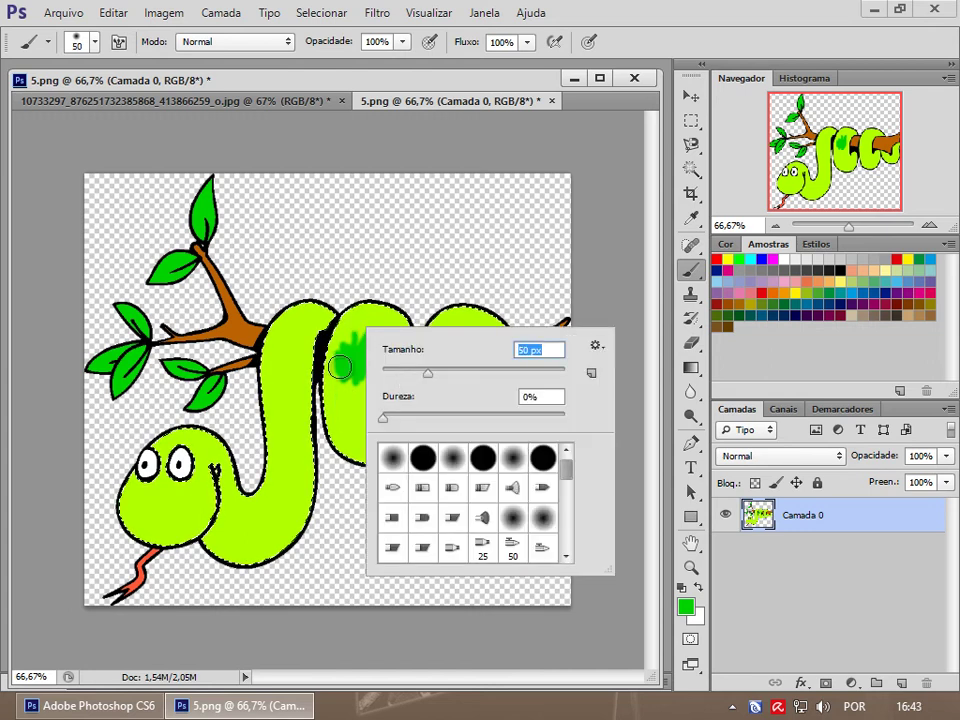
pyautogui.click(472, 373)
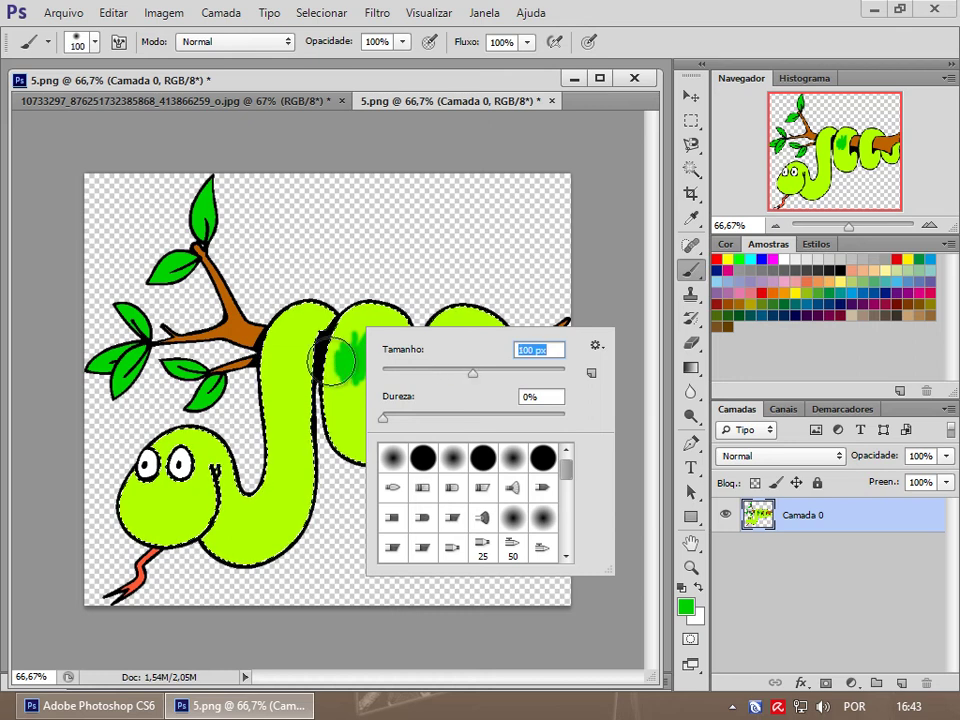
pyautogui.click(505, 373)
pyautogui.click(544, 373)
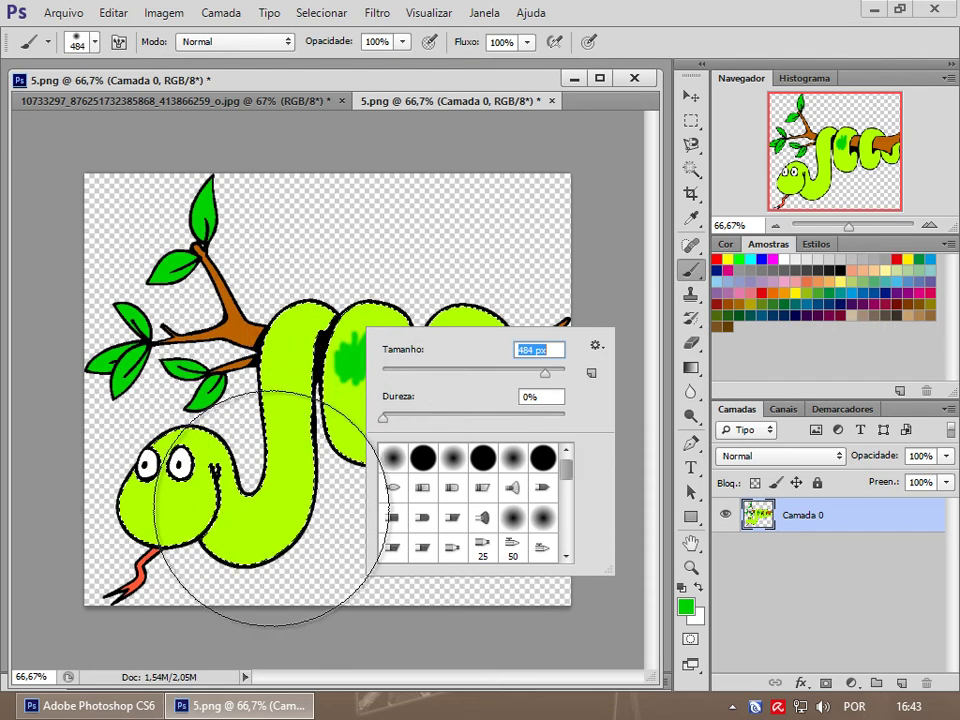
pyautogui.moveTo(203, 486)
pyautogui.mouseDown()
pyautogui.moveTo(176, 525)
pyautogui.moveTo(369, 418)
pyautogui.moveTo(400, 430)
pyautogui.moveTo(386, 429)
pyautogui.moveTo(402, 396)
pyautogui.moveTo(536, 304)
pyautogui.moveTo(461, 300)
pyautogui.moveTo(352, 362)
pyautogui.moveTo(407, 493)
pyautogui.moveTo(182, 611)
pyautogui.moveTo(493, 386)
pyautogui.moveTo(481, 380)
pyautogui.moveTo(575, 437)
pyautogui.mouseUp()
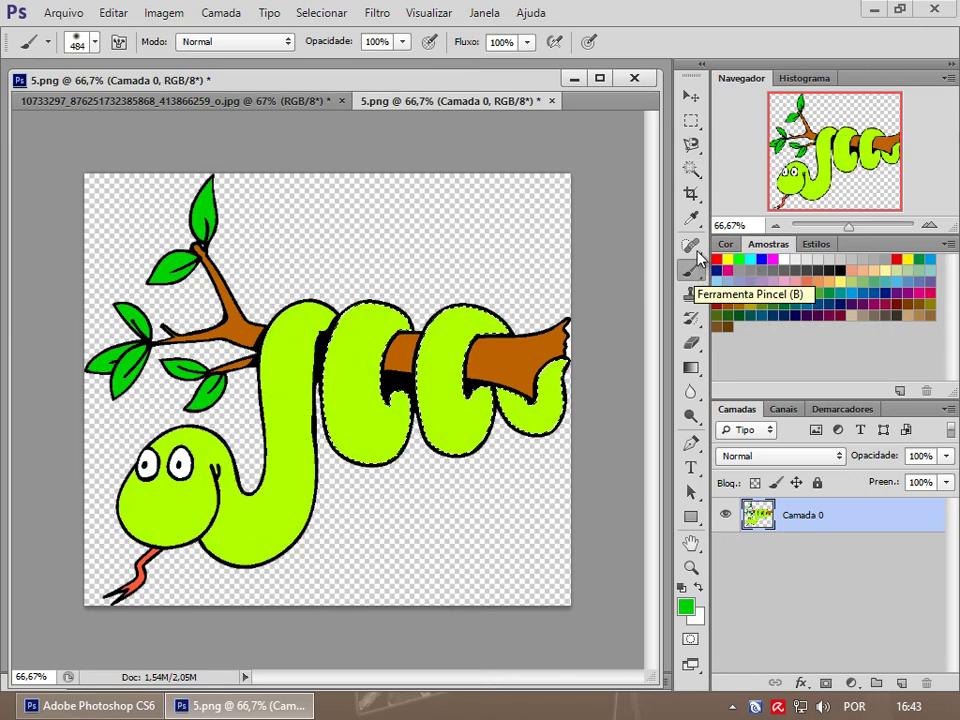
# - Paint the coils dark green with a large Pencil, then undo all the dark-green strokes
pyautogui.rightClick(690, 270)
pyautogui.click(784, 284)
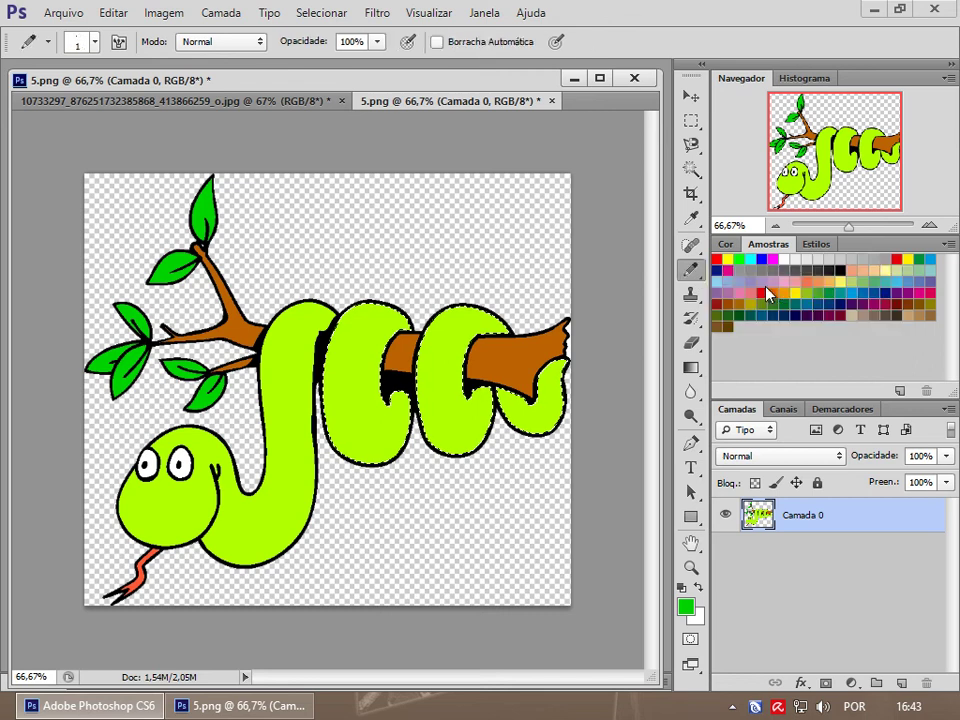
pyautogui.rightClick(277, 339)
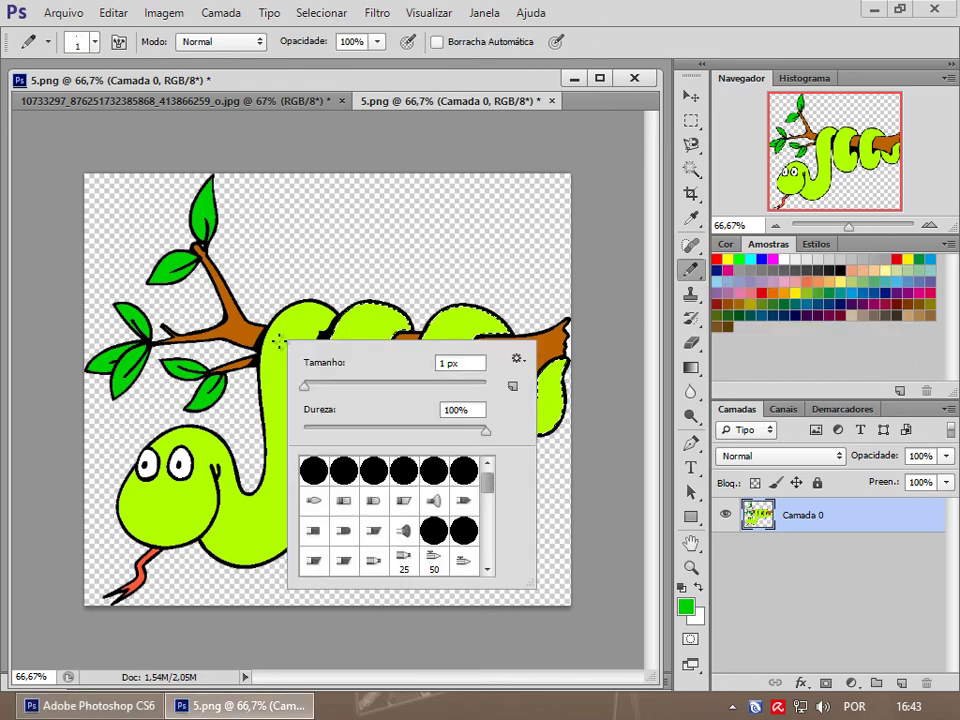
pyautogui.moveTo(305, 389); pyautogui.dragTo(423, 401)
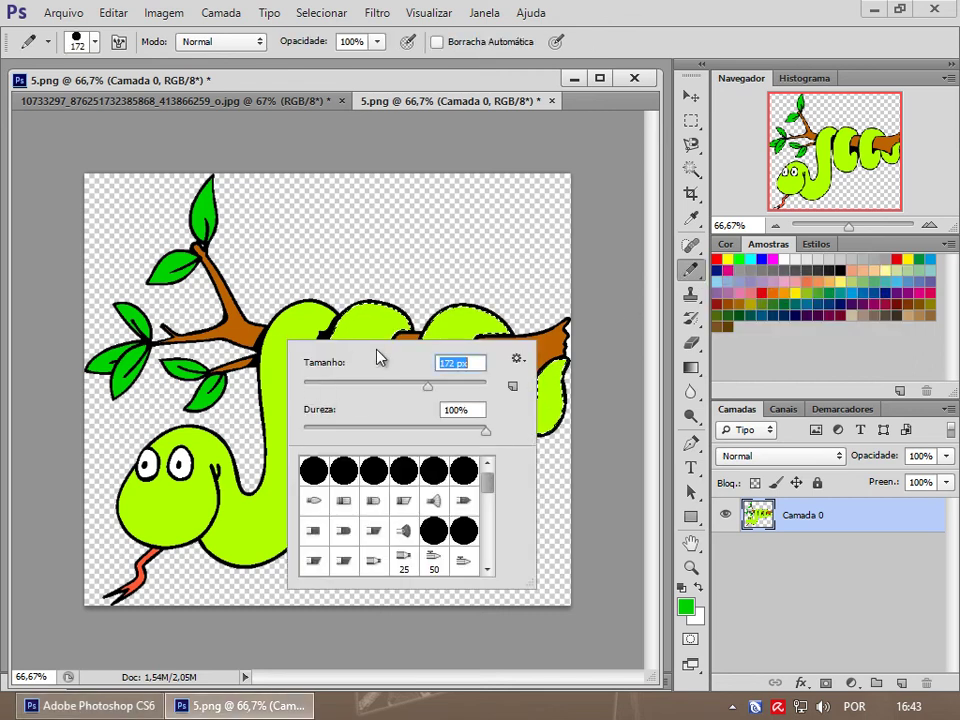
pyautogui.moveTo(321, 321)
pyautogui.mouseDown()
pyautogui.moveTo(246, 386)
pyautogui.moveTo(337, 326)
pyautogui.moveTo(342, 378)
pyautogui.mouseUp()
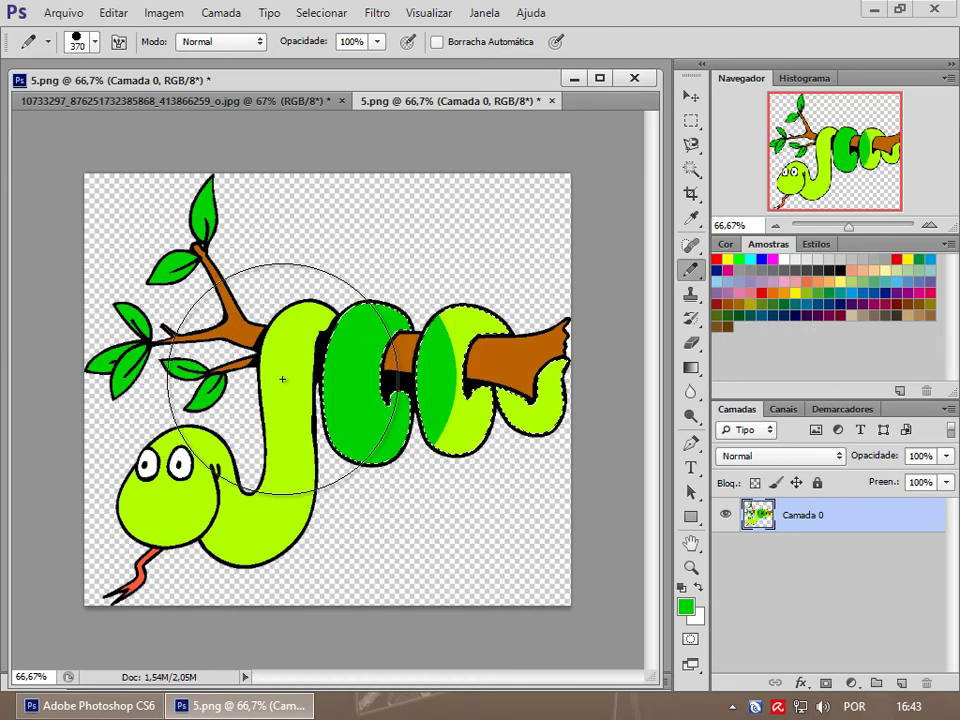
pyautogui.moveTo(282, 380)
pyautogui.mouseDown()
pyautogui.moveTo(343, 396)
pyautogui.moveTo(444, 396)
pyautogui.moveTo(508, 369)
pyautogui.mouseUp()
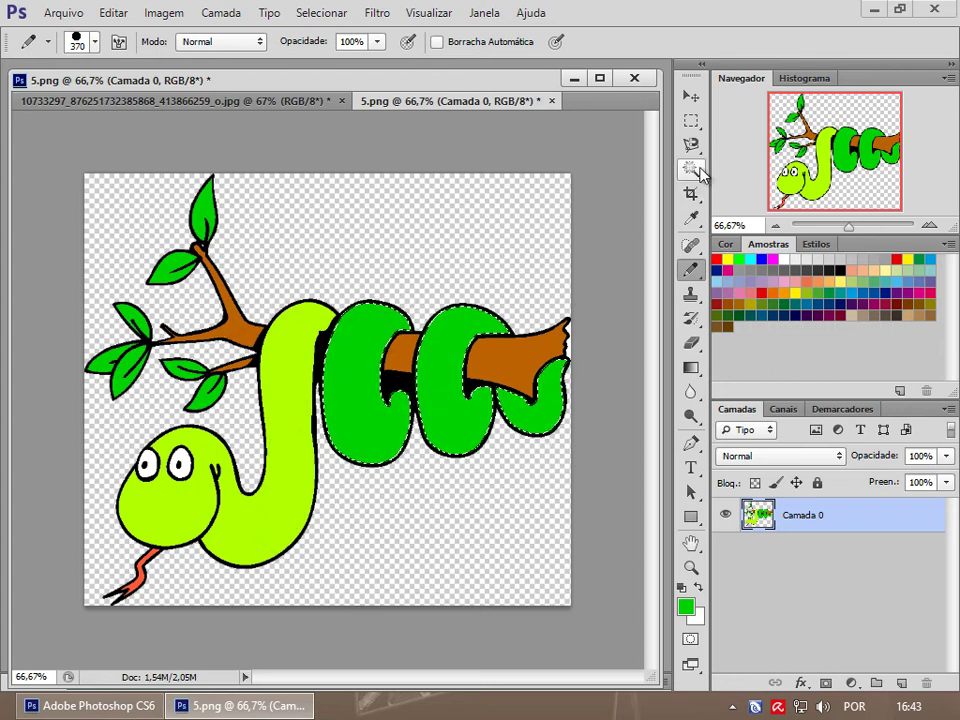
pyautogui.click(691, 121)
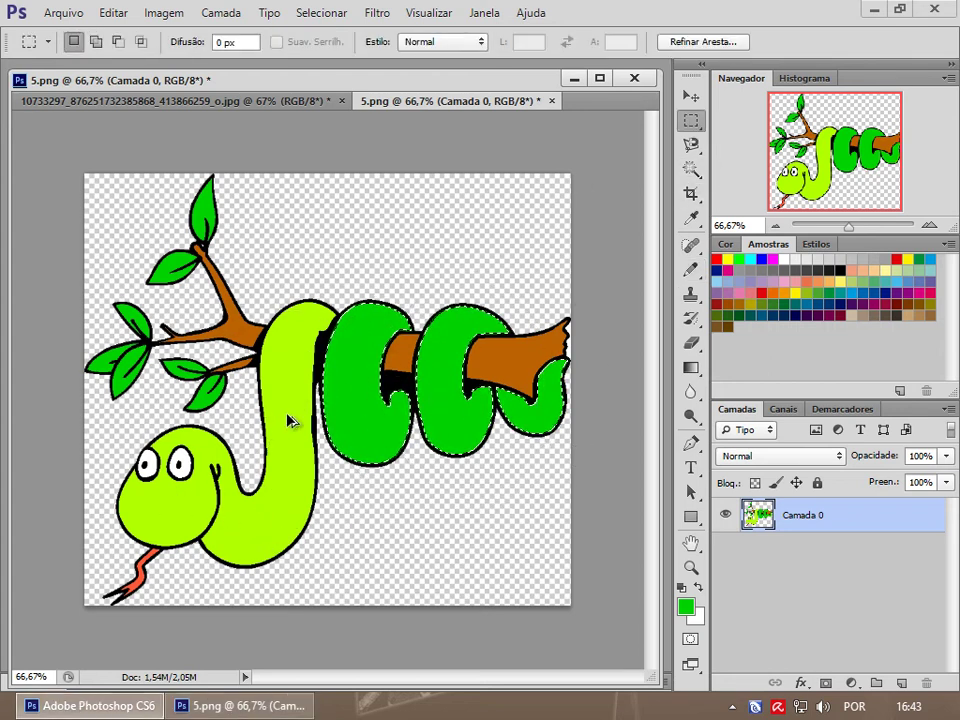
pyautogui.hotkey('ctrl', 'z')
pyautogui.hotkey('ctrl', 'alt', 'z')
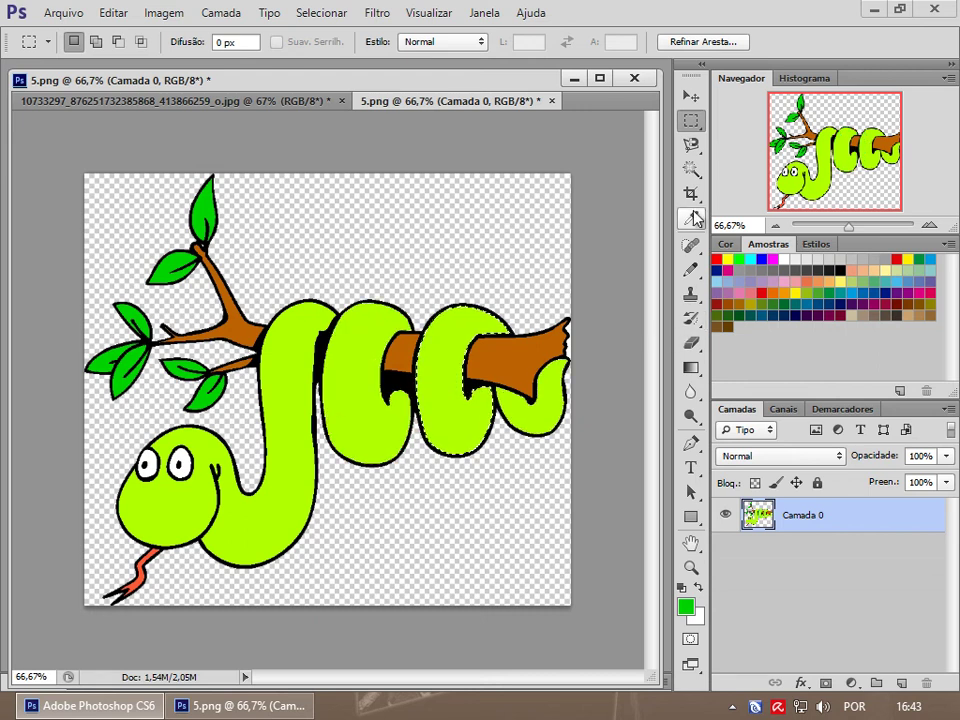
# - Magic Wand-select the branch's brown end, middle patch and upper-left part
pyautogui.click(692, 172)
pyautogui.click(515, 377)
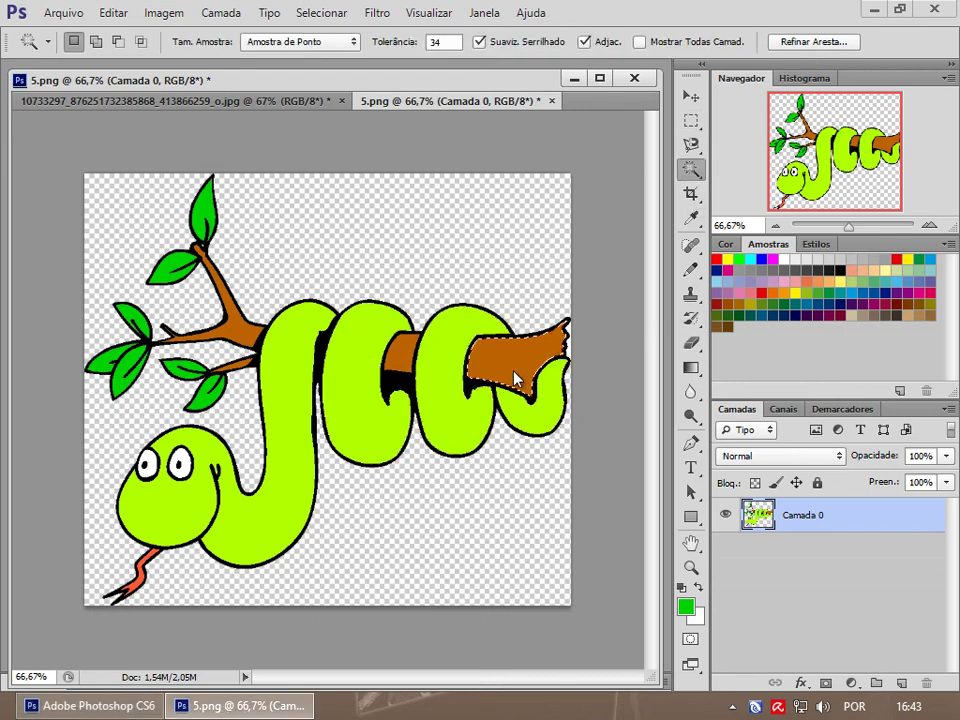
pyautogui.keyDown('shift'); pyautogui.click(406, 357); pyautogui.keyUp('shift')
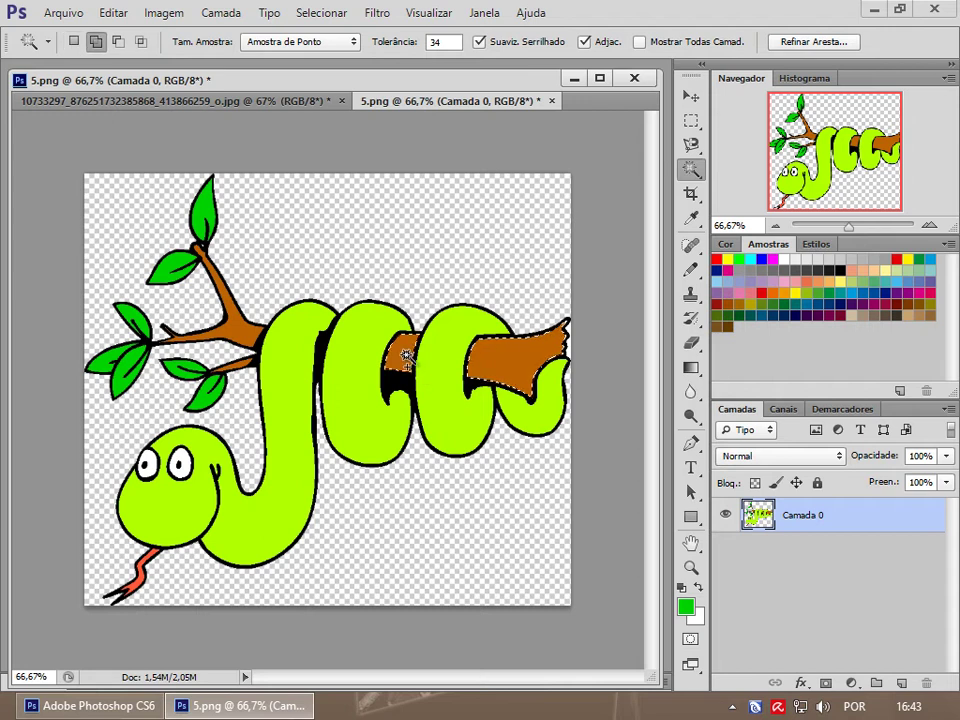
pyautogui.click(240, 335)
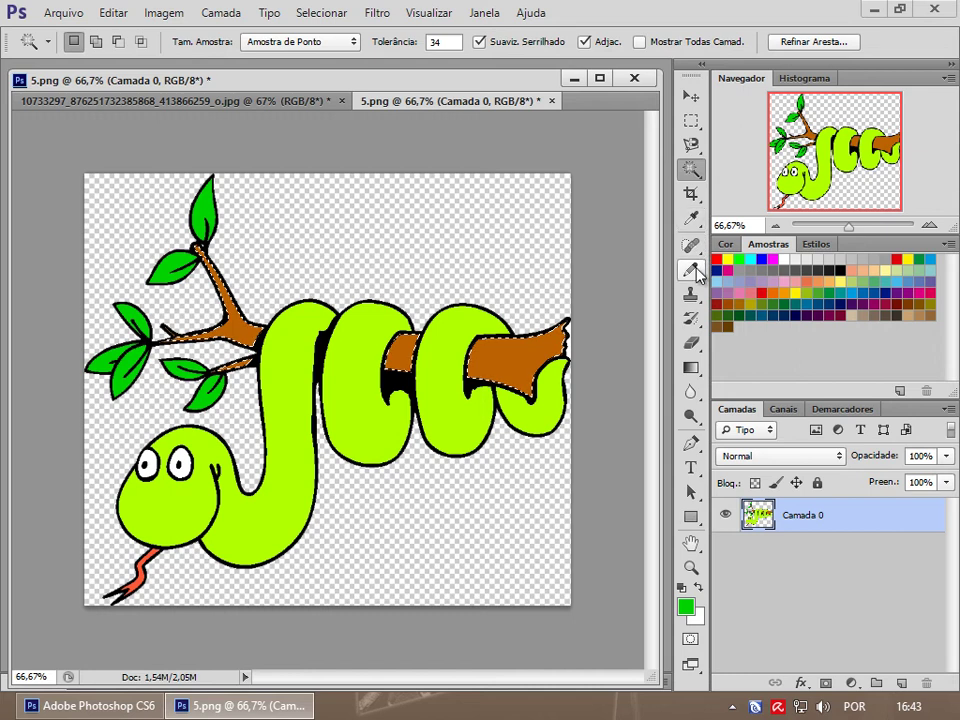
# - Paint the selected branch yellow, then repaint it red with the soft brush
pyautogui.click(690, 269)
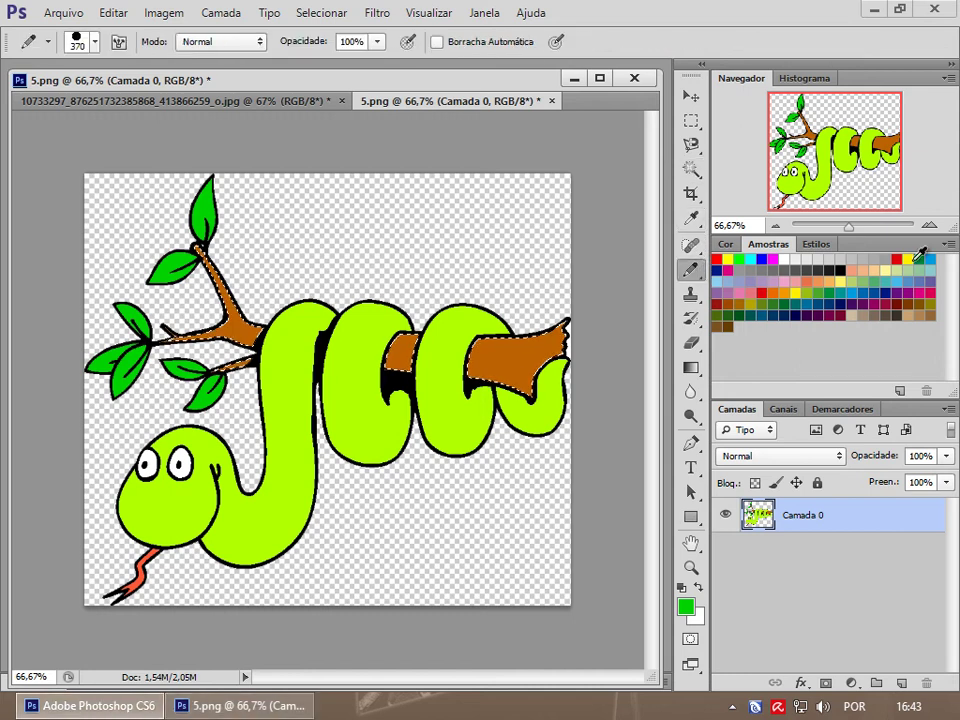
pyautogui.click(746, 304)
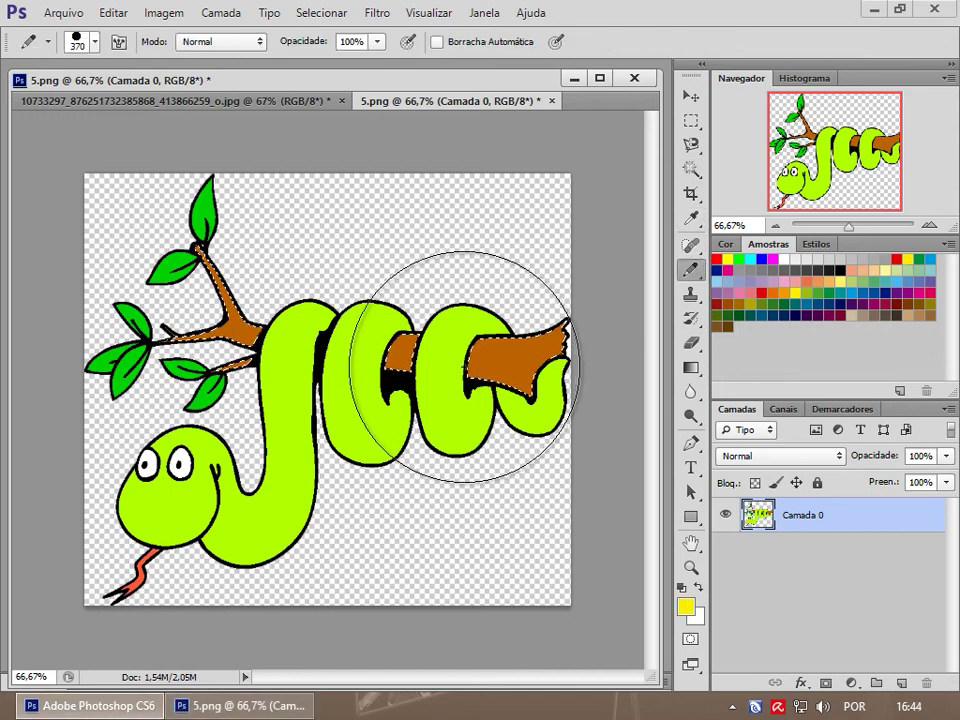
pyautogui.moveTo(557, 351)
pyautogui.mouseDown()
pyautogui.moveTo(435, 418)
pyautogui.moveTo(133, 268)
pyautogui.mouseUp()
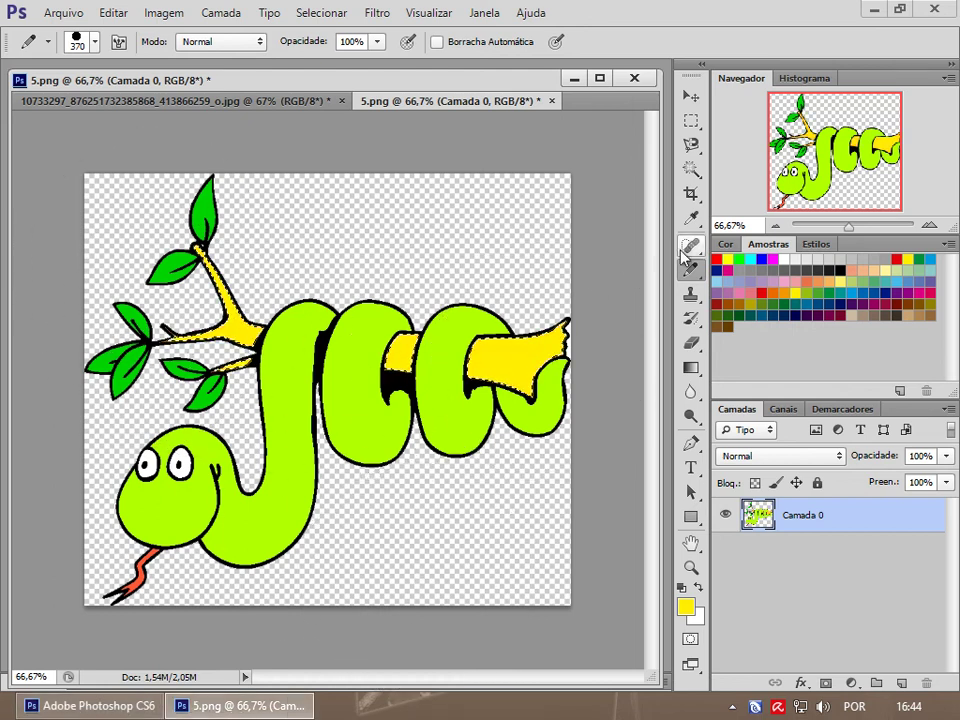
pyautogui.rightClick(692, 276)
pyautogui.click(787, 268)
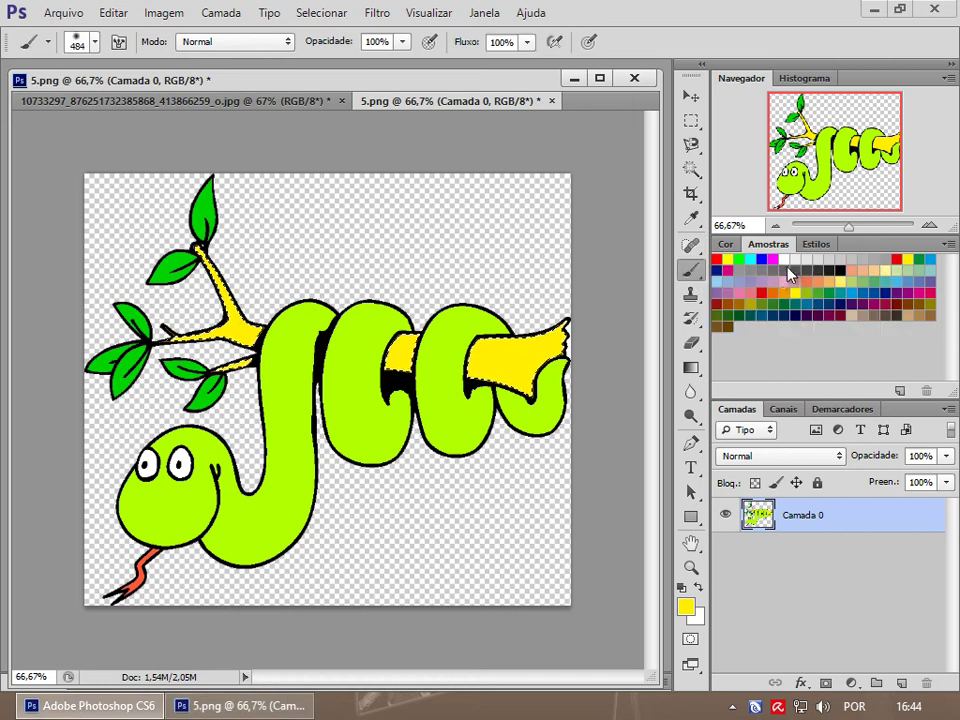
pyautogui.click(767, 292)
pyautogui.moveTo(568, 321)
pyautogui.mouseDown()
pyautogui.moveTo(305, 345)
pyautogui.moveTo(204, 193)
pyautogui.moveTo(279, 304)
pyautogui.moveTo(545, 338)
pyautogui.mouseUp()
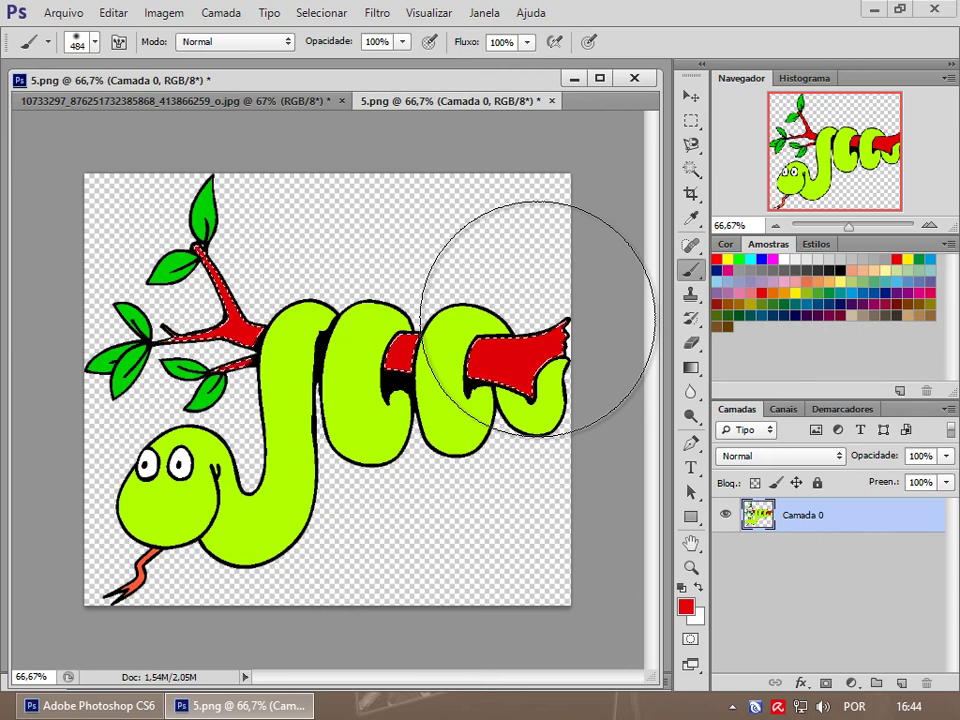
# - Magic Wand-select the snake's green body, all three coils and its head
pyautogui.click(690, 121)
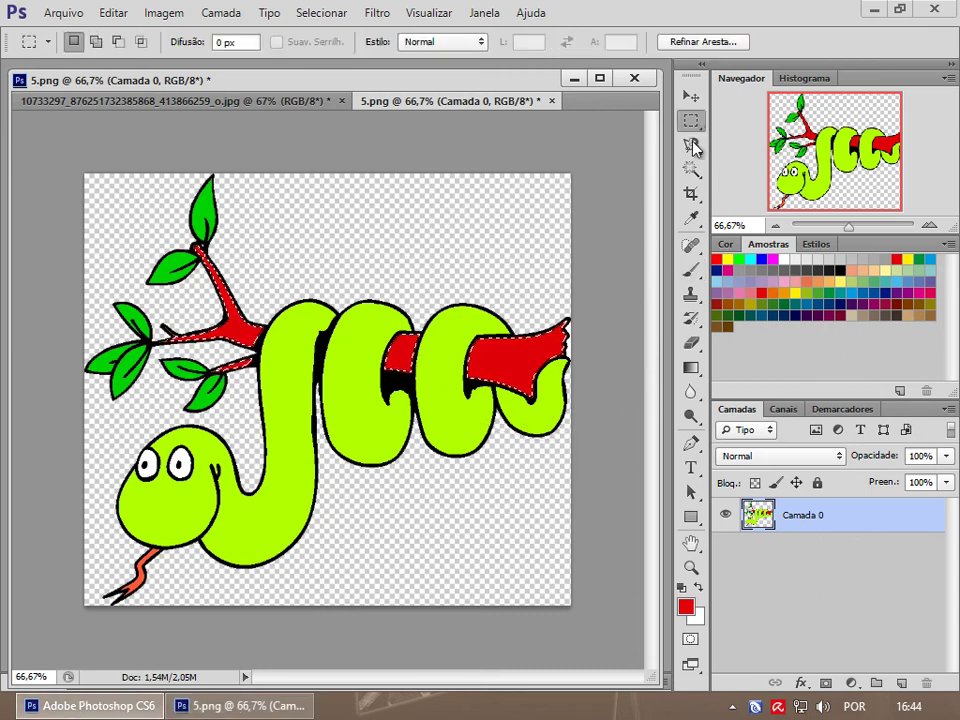
pyautogui.click(691, 168)
pyautogui.click(350, 425)
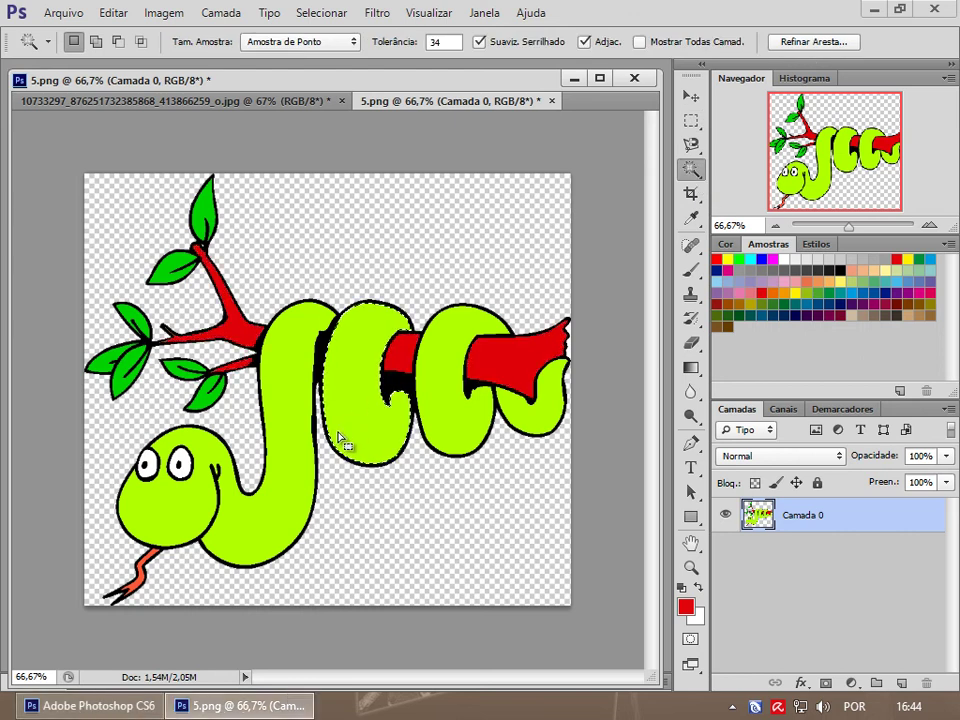
pyautogui.press('shift')
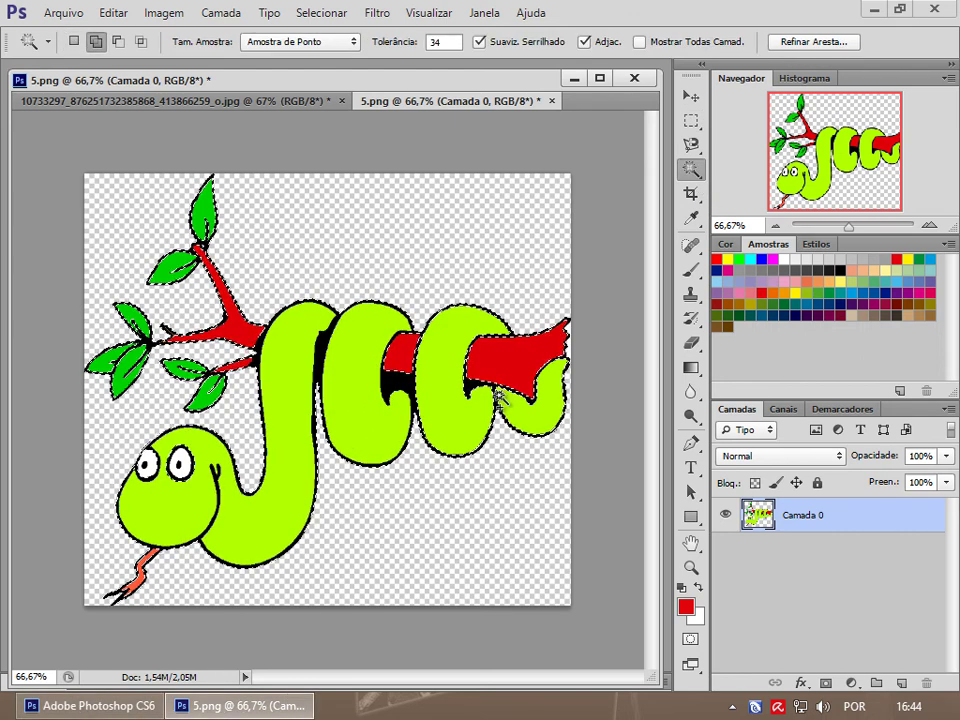
pyautogui.click(458, 421)
pyautogui.keyDown('shift'); pyautogui.click(357, 412); pyautogui.keyUp('shift')
pyautogui.keyDown('shift'); pyautogui.click(294, 414); pyautogui.keyUp('shift')
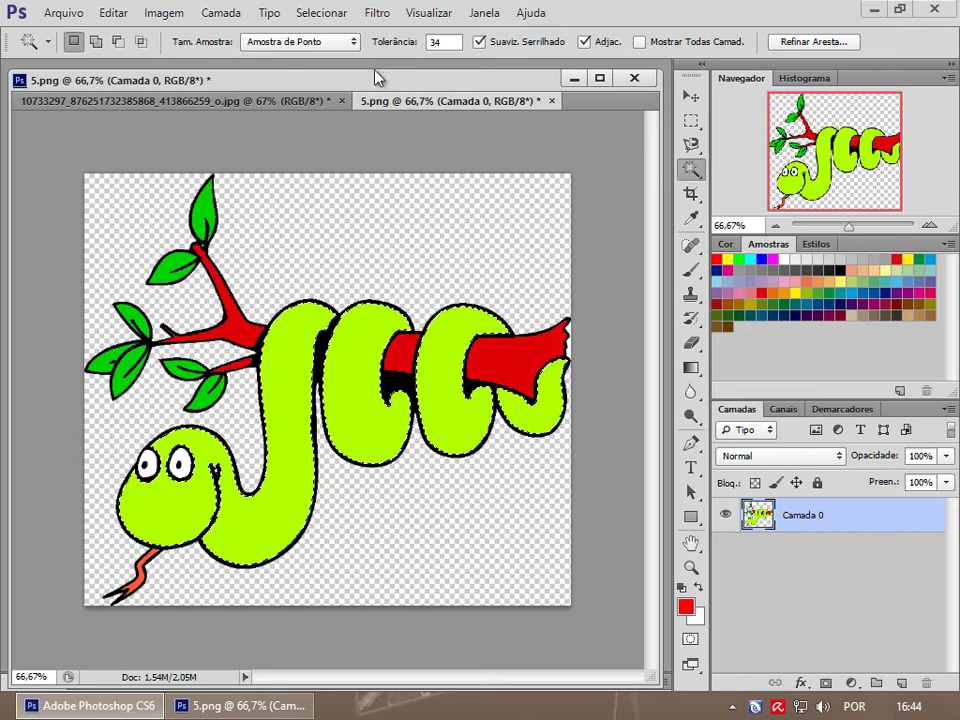
# - Switch back to the soft Brush and open its size settings to set 96 px
pyautogui.click(694, 277)
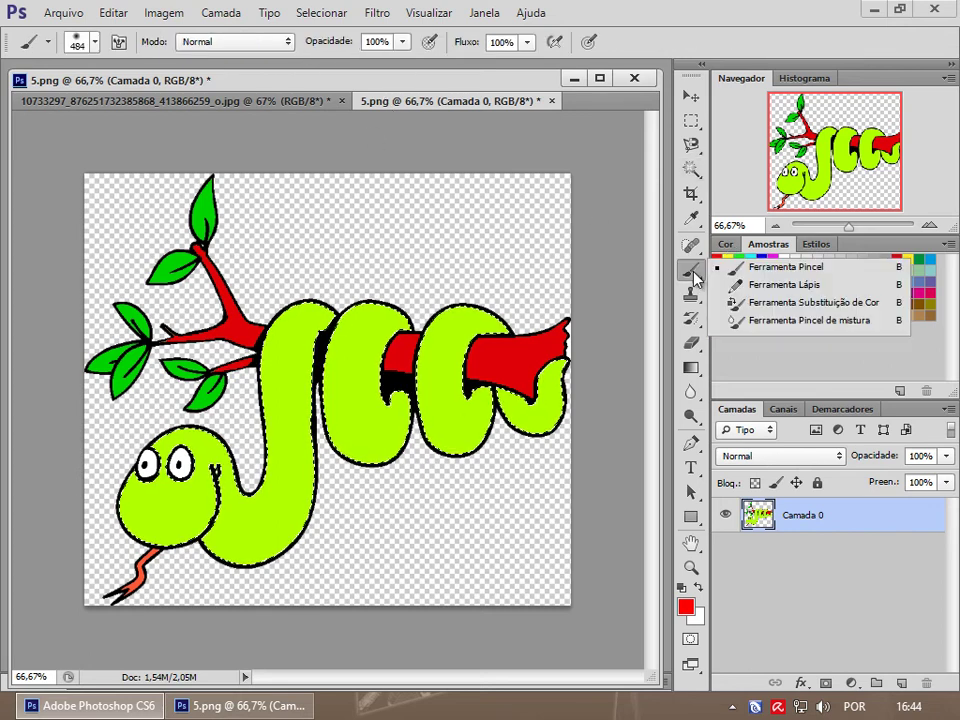
pyautogui.click(772, 284)
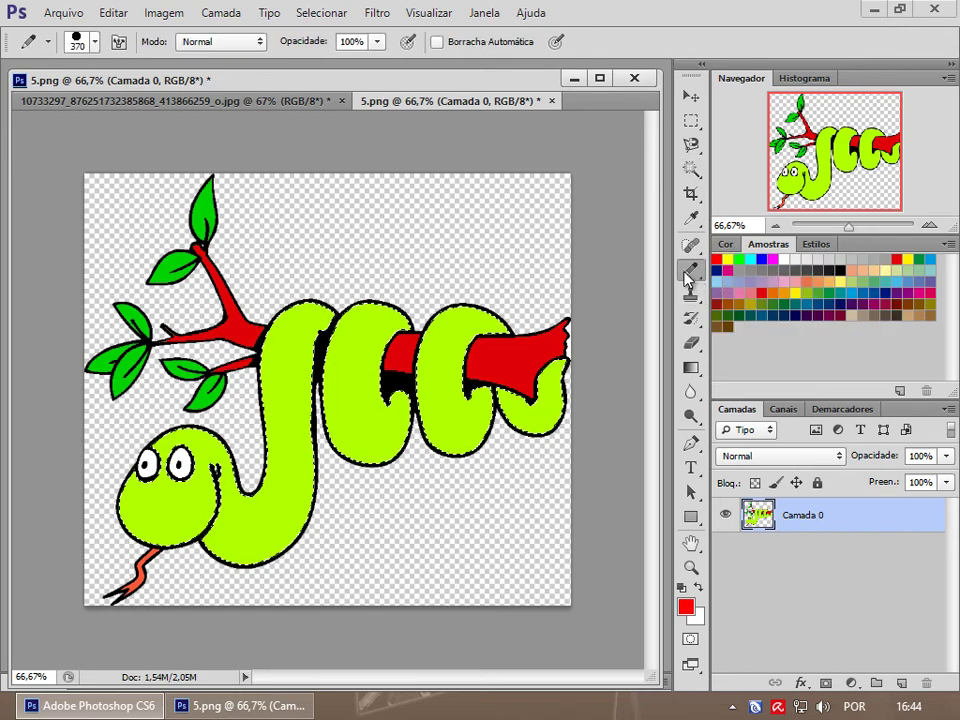
pyautogui.click(687, 279)
pyautogui.click(760, 268)
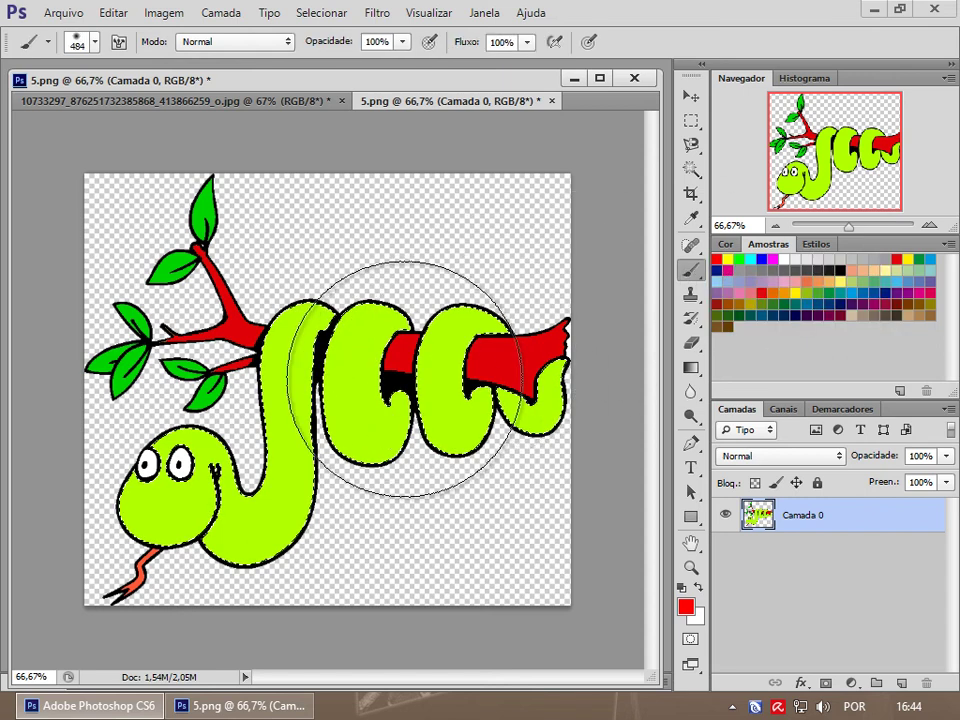
pyautogui.rightClick(406, 382)
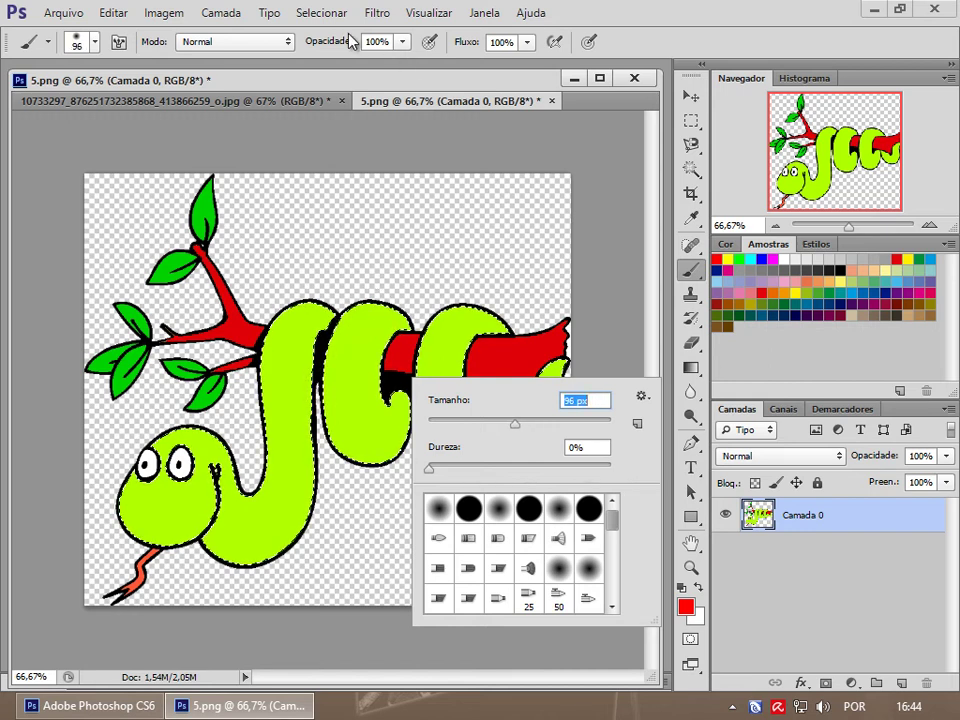
# - Paint the third coil red at 96 px, then tint the first coil at 50% flow
pyautogui.press('Return')
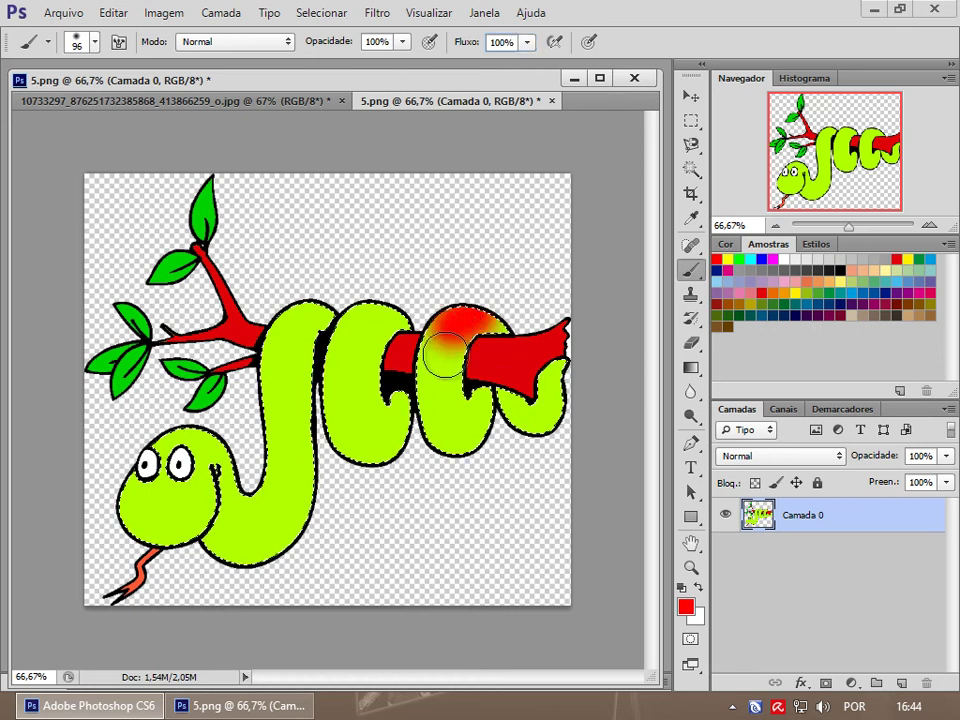
pyautogui.moveTo(445, 352); pyautogui.dragTo(470, 435)
pyautogui.moveTo(462, 330); pyautogui.dragTo(480, 484)
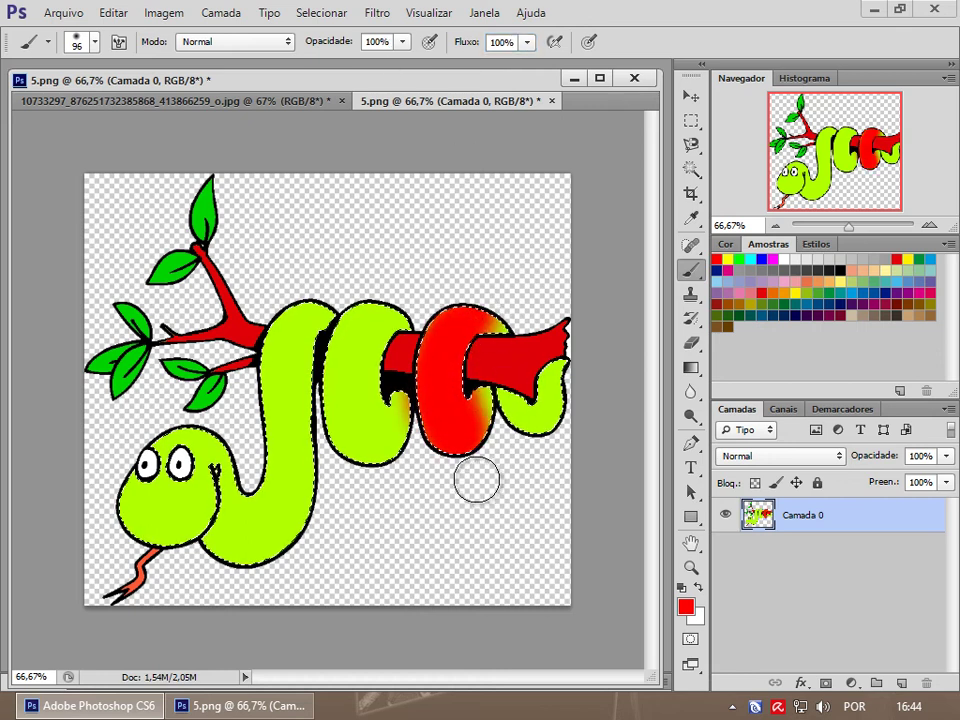
pyautogui.click(401, 44)
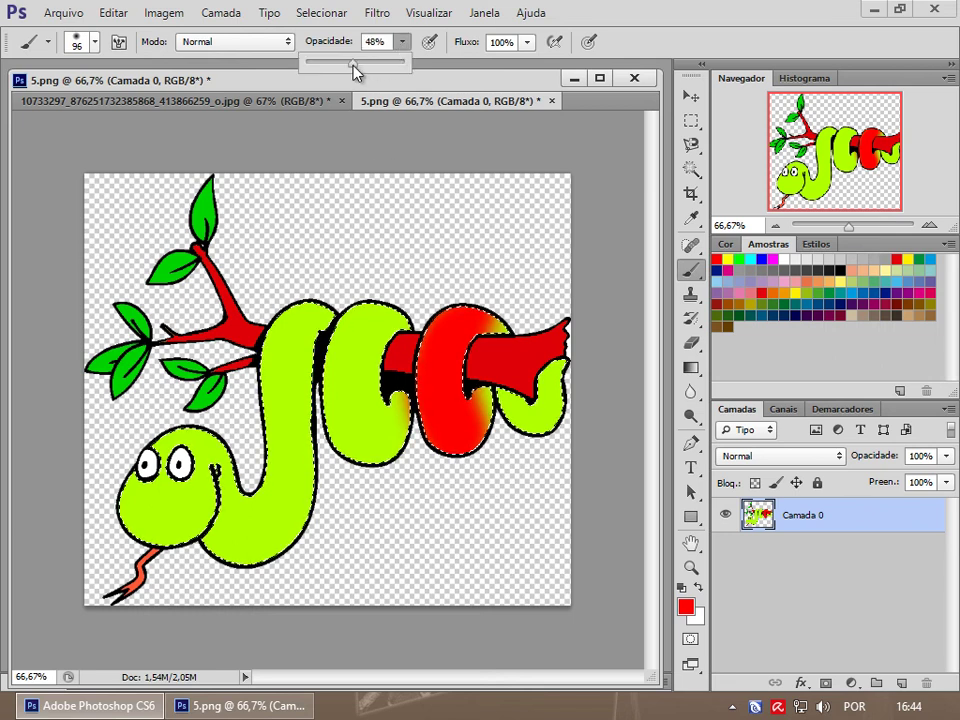
pyautogui.click(527, 42)
pyautogui.click(479, 63)
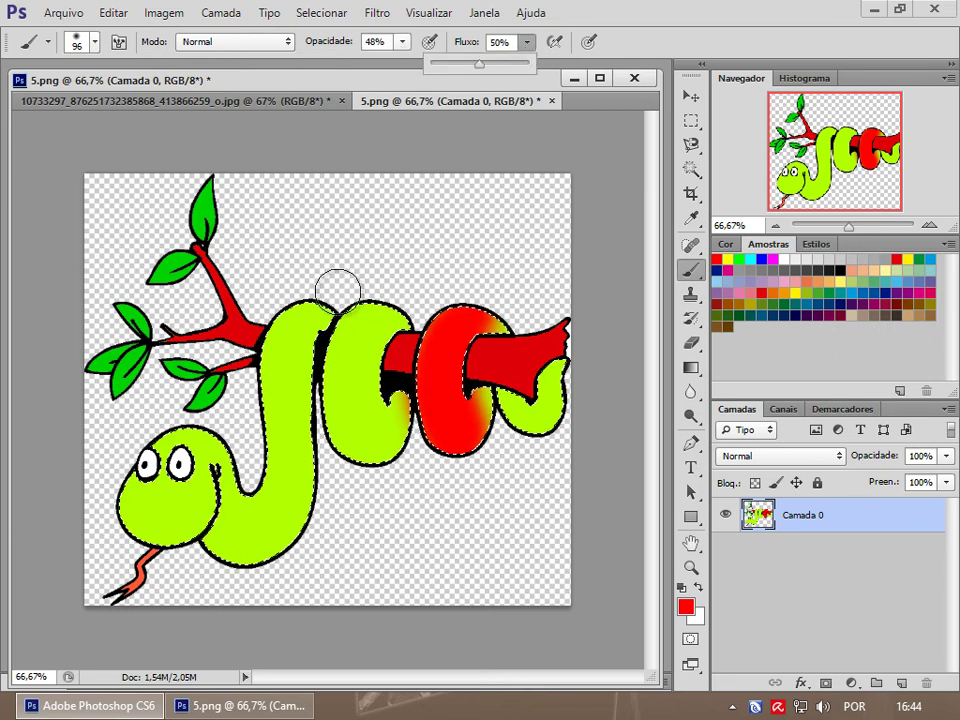
pyautogui.moveTo(318, 338); pyautogui.dragTo(296, 376)
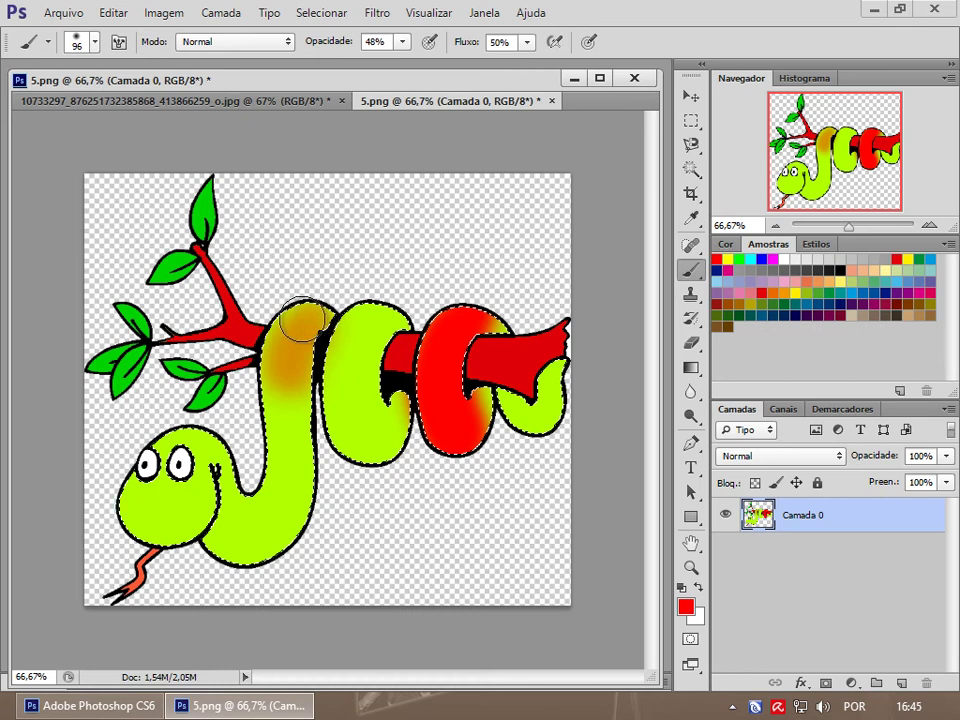
pyautogui.moveTo(303, 320); pyautogui.dragTo(291, 405)
pyautogui.moveTo(318, 320); pyautogui.dragTo(296, 404)
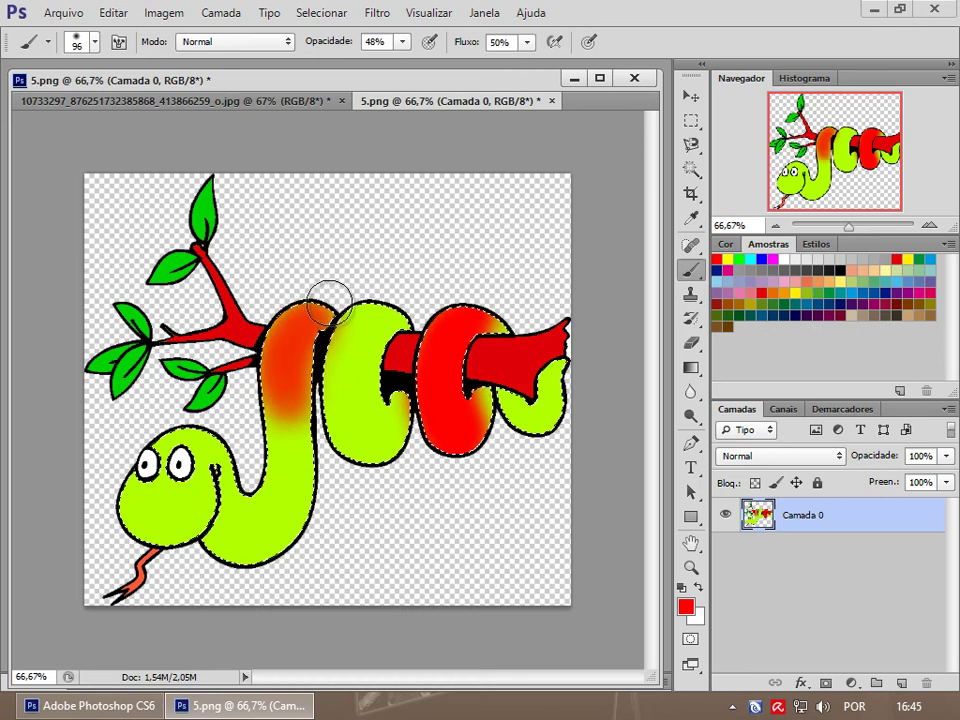
# - Lower the brush opacity to 17% and its flow to 14%
pyautogui.click(402, 41)
pyautogui.moveTo(401, 62); pyautogui.dragTo(373, 66)
pyautogui.click(527, 44)
pyautogui.click(492, 67)
pyautogui.click(286, 472)
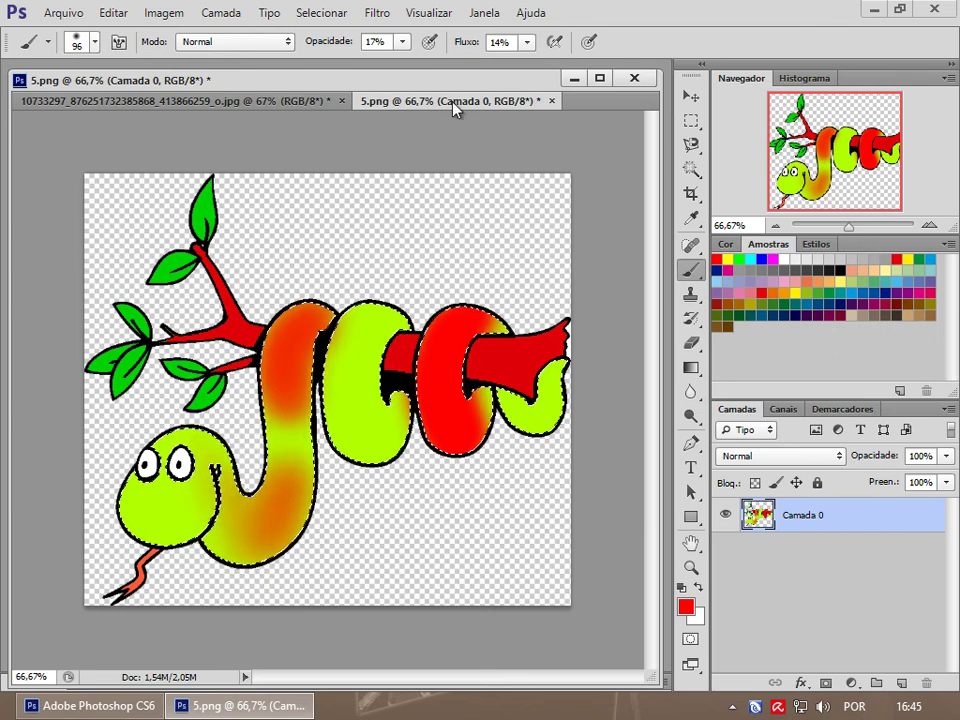
# - Paint the snake's body and head red at 100% opacity and flow, then close 5.png unsaved
pyautogui.click(403, 45)
pyautogui.click(522, 44)
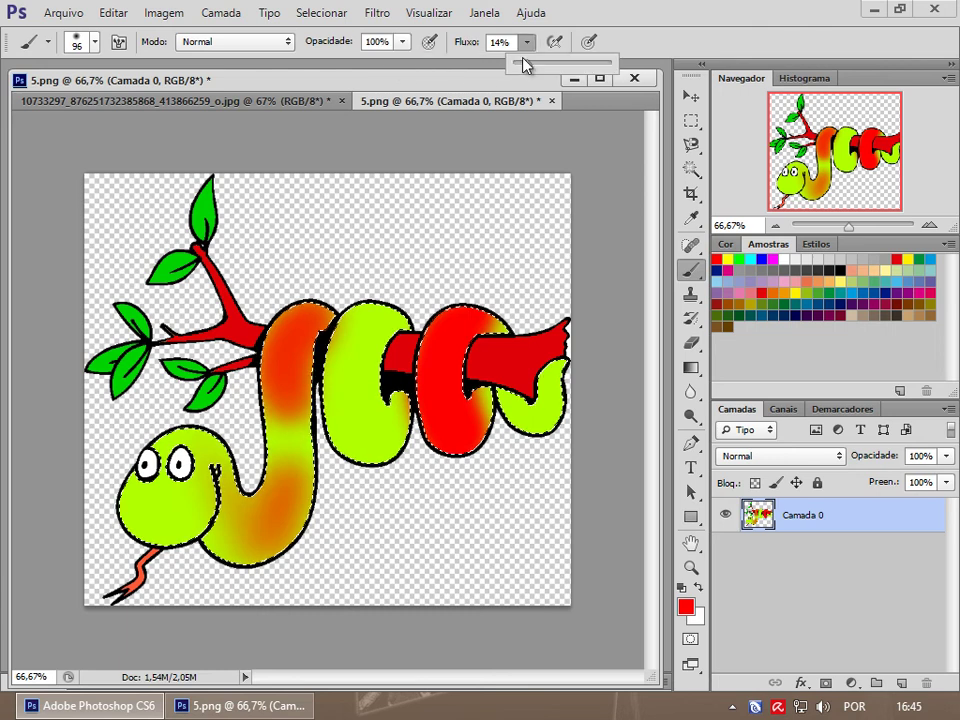
pyautogui.moveTo(340, 330); pyautogui.dragTo(150, 530)
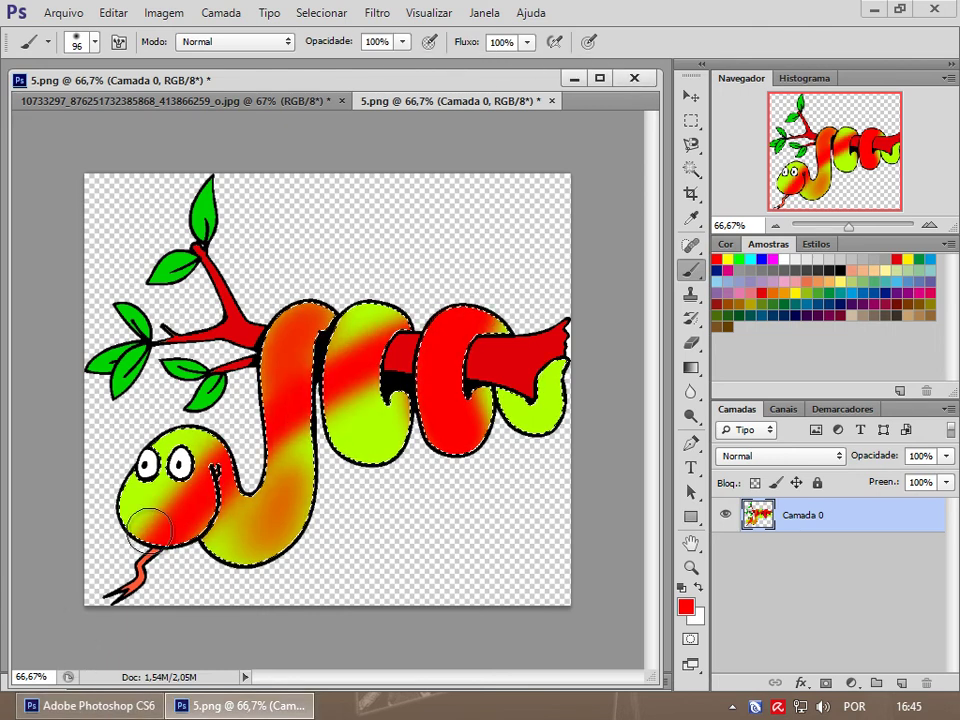
pyautogui.moveTo(150, 522); pyautogui.dragTo(162, 460)
pyautogui.moveTo(278, 376)
pyautogui.mouseDown()
pyautogui.moveTo(208, 649)
pyautogui.moveTo(263, 305)
pyautogui.moveTo(403, 476)
pyautogui.moveTo(281, 485)
pyautogui.moveTo(380, 450)
pyautogui.mouseUp()
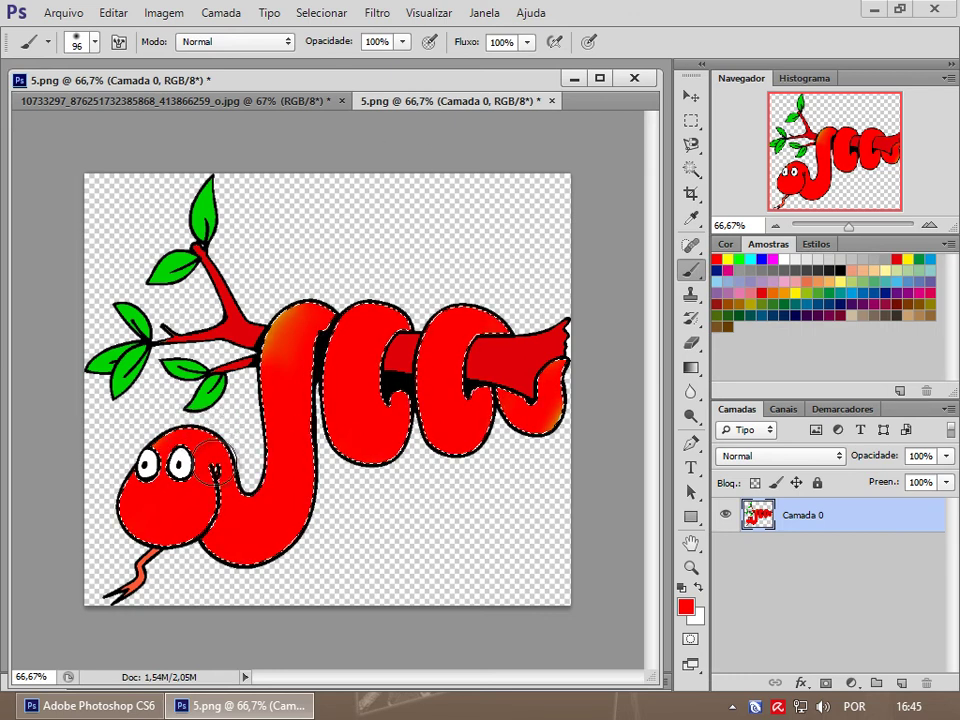
pyautogui.click(552, 101)
pyautogui.click(484, 337)
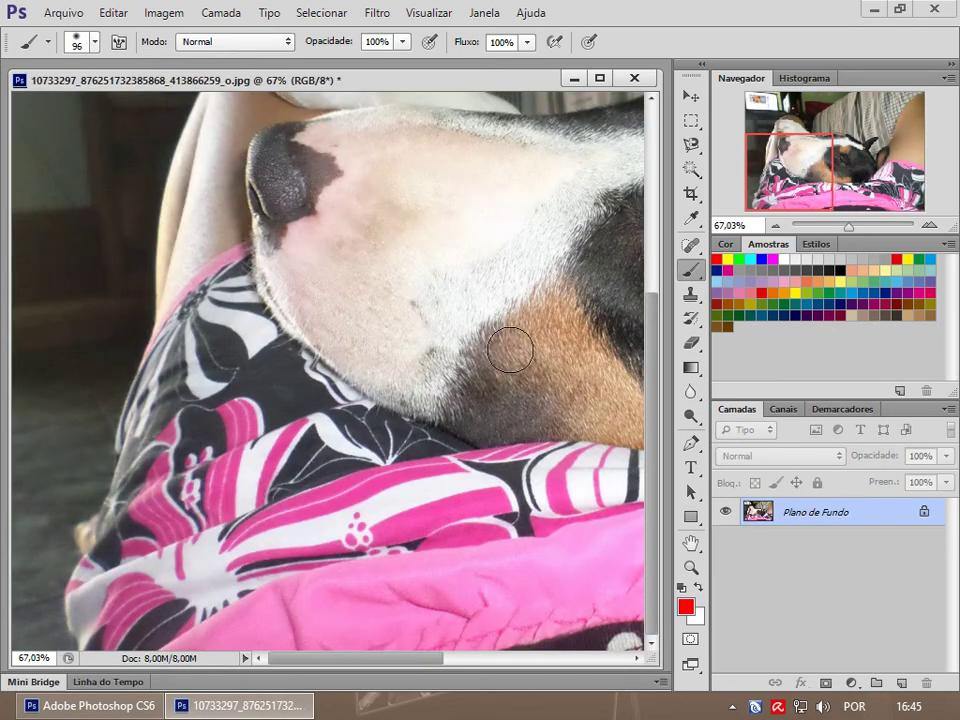
# - Copy a rectangle of the dog's tan cheek fur onto Camada 1 and drag it up-left over the muzzle
pyautogui.click(694, 124)
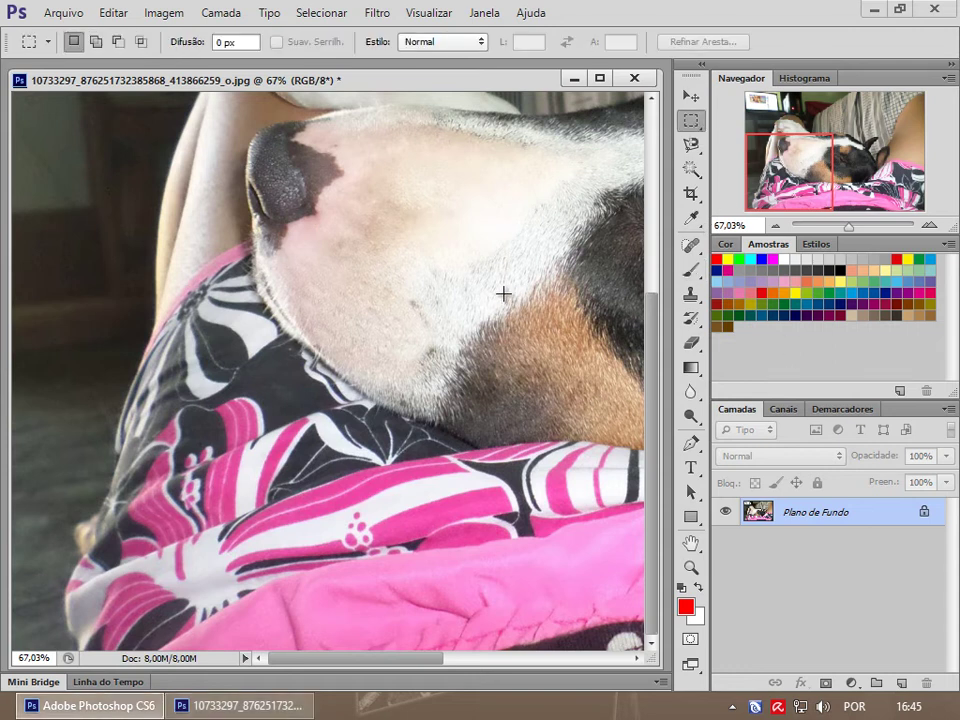
pyautogui.moveTo(504, 294); pyautogui.dragTo(594, 393)
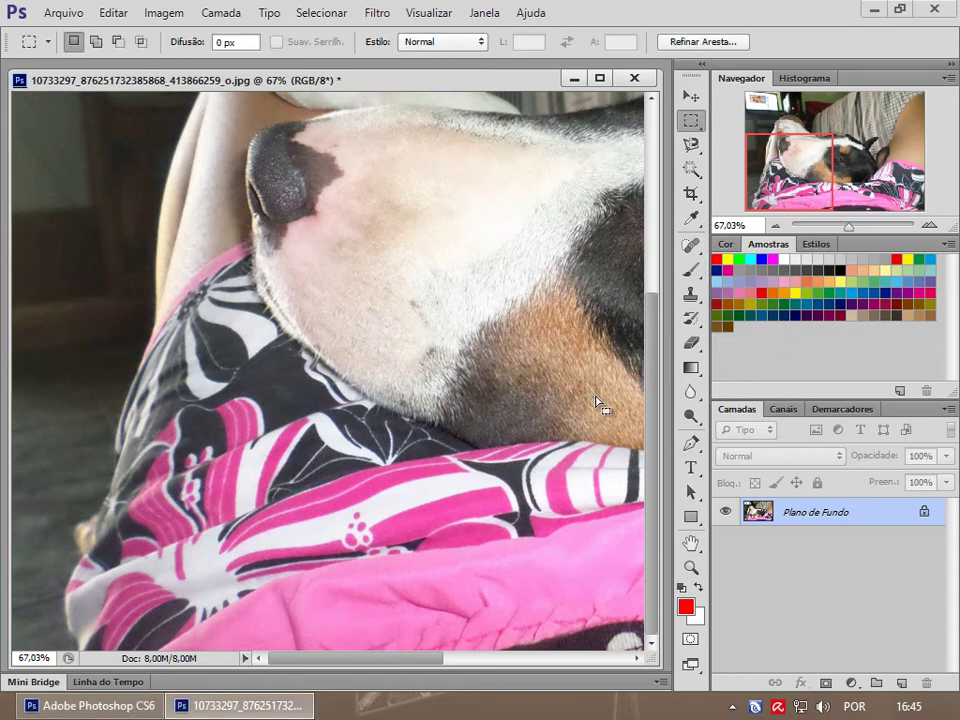
pyautogui.hotkey('ctrl', 'j')
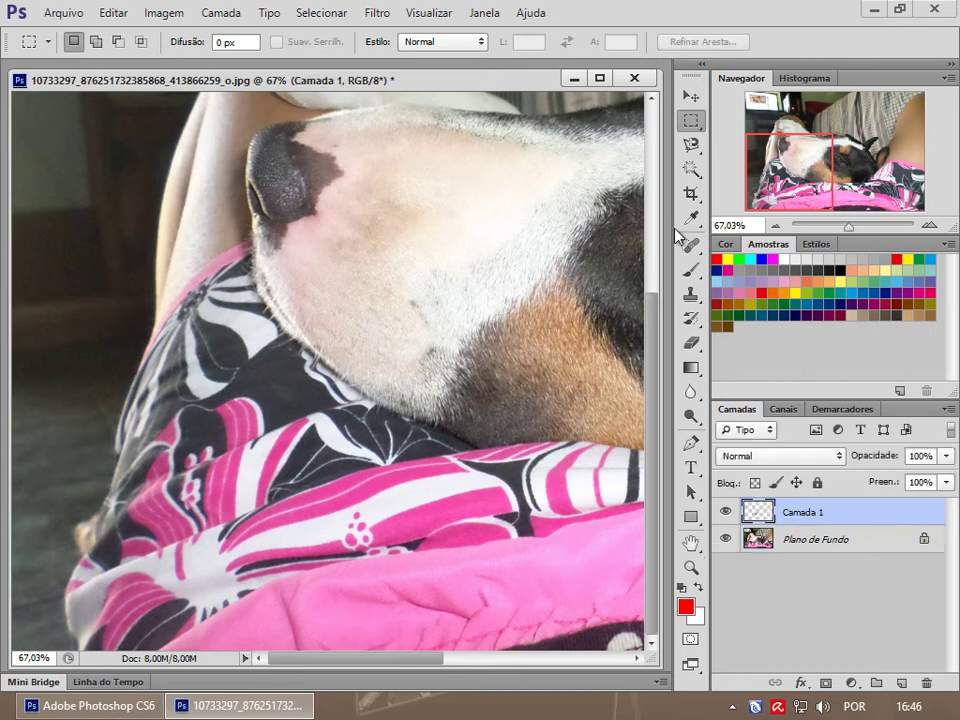
pyautogui.click(691, 95)
pyautogui.moveTo(580, 350); pyautogui.dragTo(531, 311)
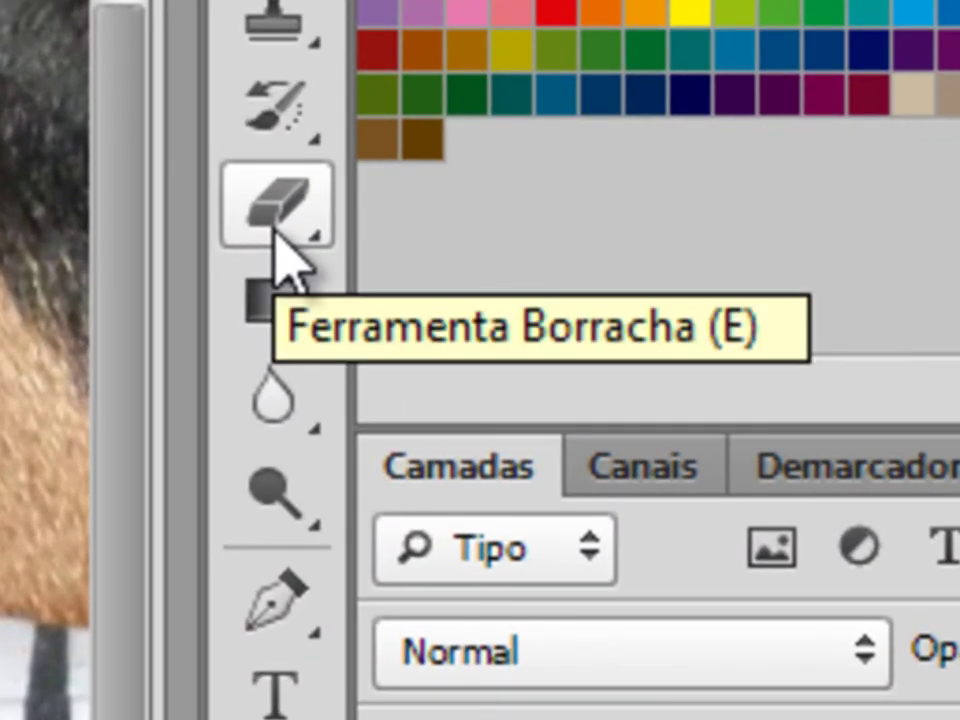
# - Try erasing the fur patch's upper edge at full Eraser opacity, then undo it
pyautogui.click(285, 214)
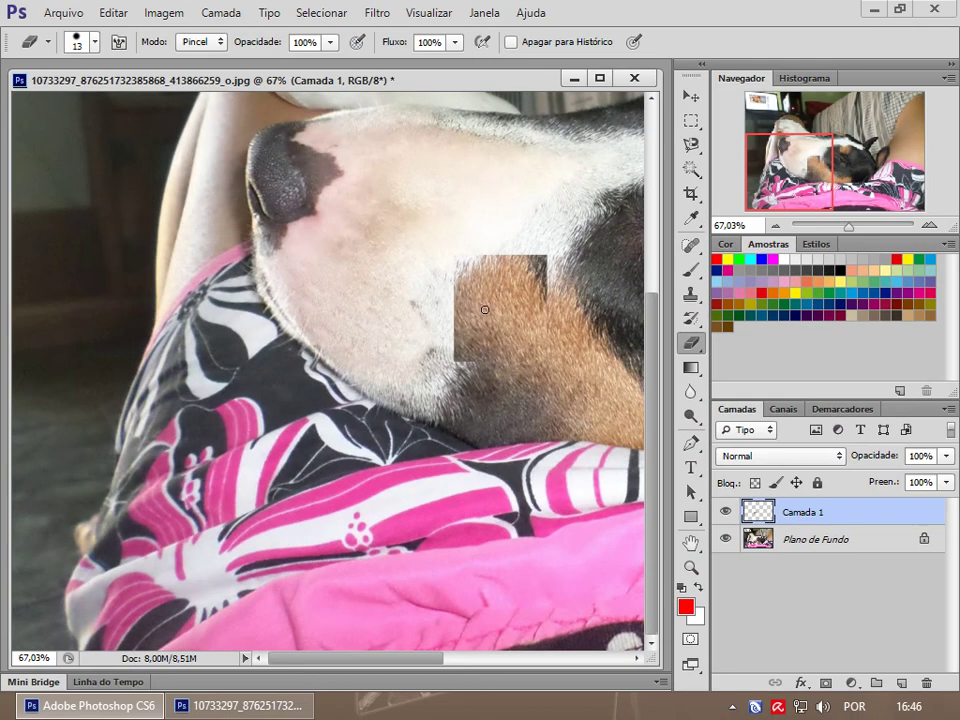
pyautogui.rightClick(437, 296)
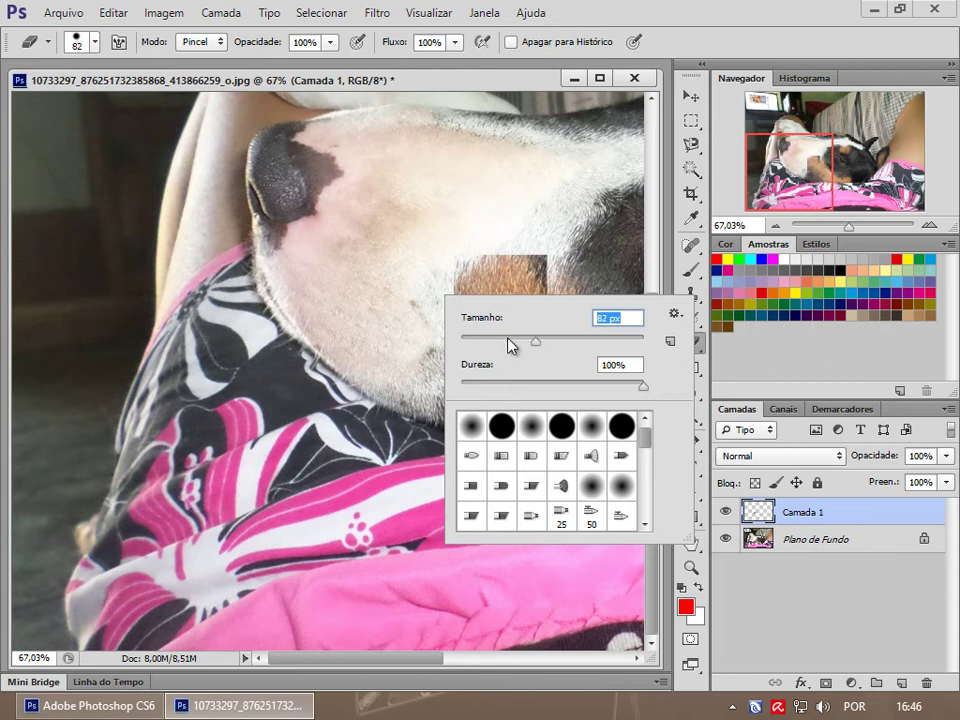
pyautogui.click(328, 42)
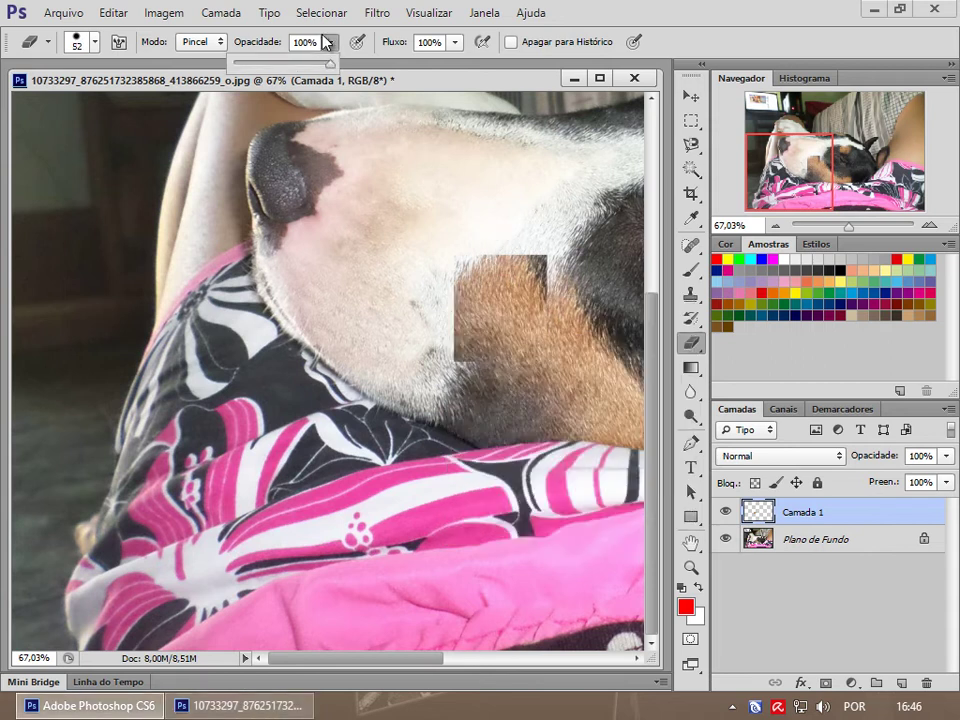
pyautogui.click(311, 42)
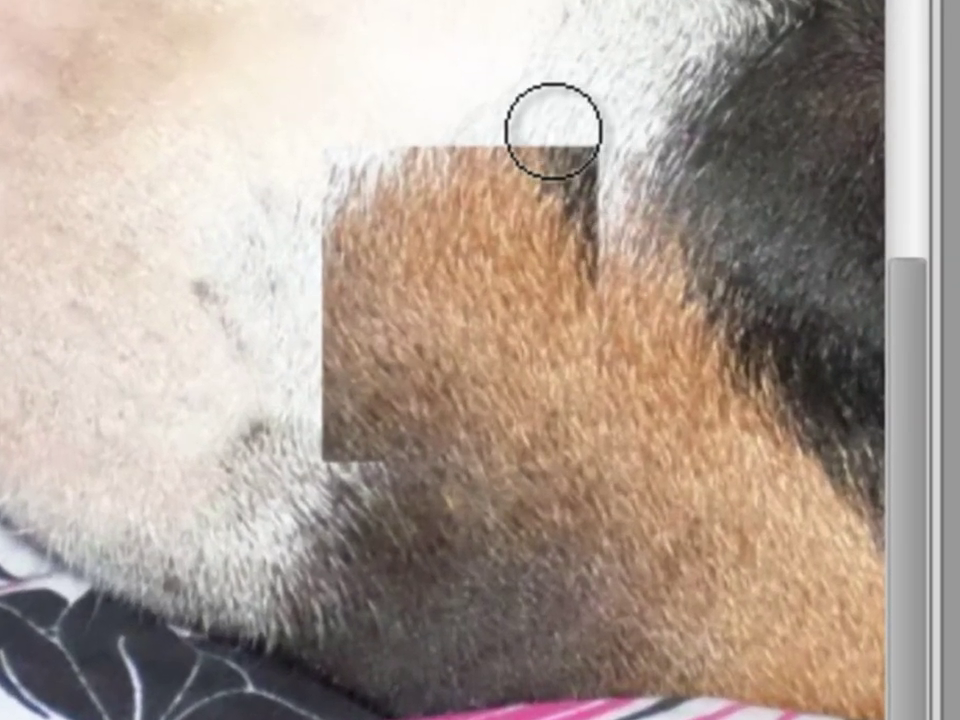
pyautogui.moveTo(553, 131)
pyautogui.mouseDown()
pyautogui.moveTo(615, 229)
pyautogui.moveTo(675, 373)
pyautogui.moveTo(544, 159)
pyautogui.moveTo(492, 98)
pyautogui.moveTo(639, 272)
pyautogui.mouseUp()
pyautogui.click(358, 356)
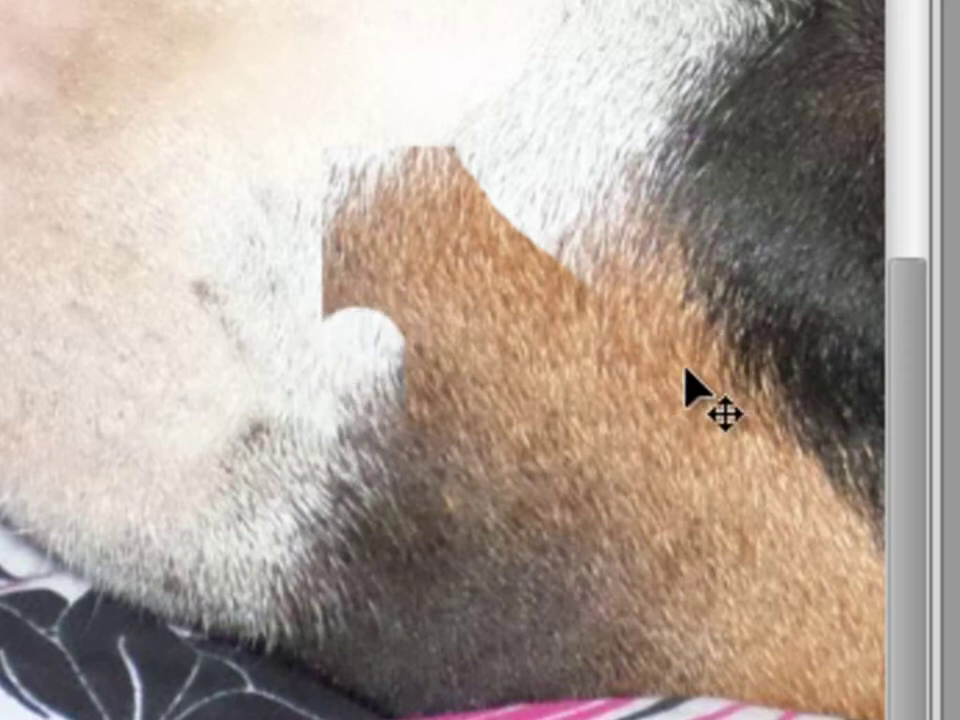
pyautogui.hotkey('ctrl', 'alt', 'z')
pyautogui.hotkey('ctrl', 'alt', 'z')
pyautogui.hotkey('ctrl', 'alt', 'z')
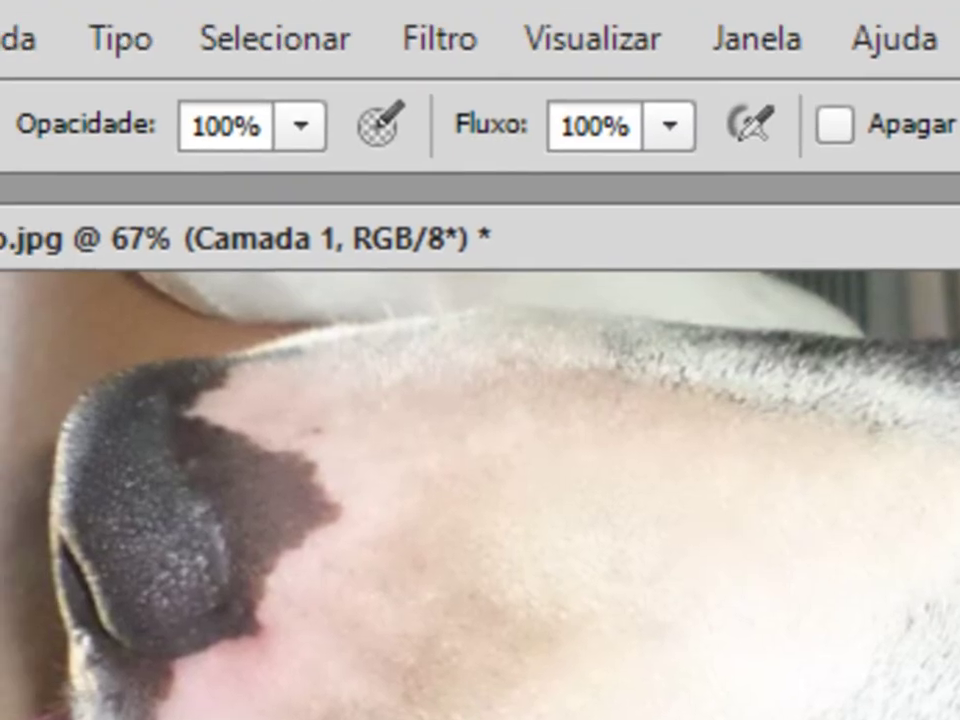
pyautogui.scroll(-3, 480, 495)
pyautogui.scroll(3, 480, 495)
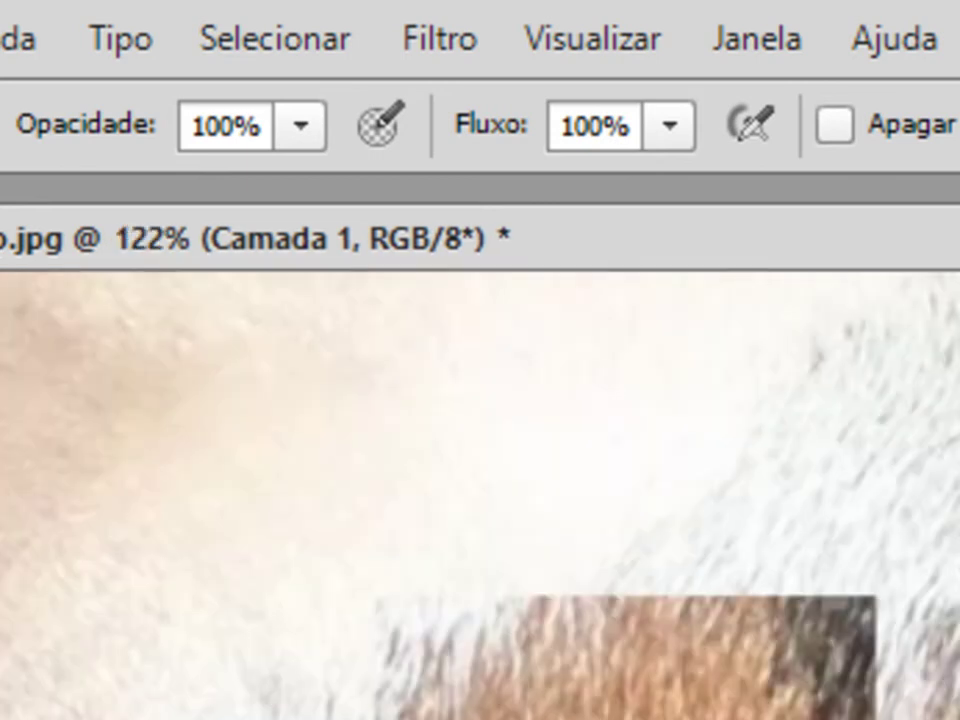
# - Set Eraser opacity 29% and flow 25%, then softly erase the patch's right and top edges
pyautogui.click(290, 126)
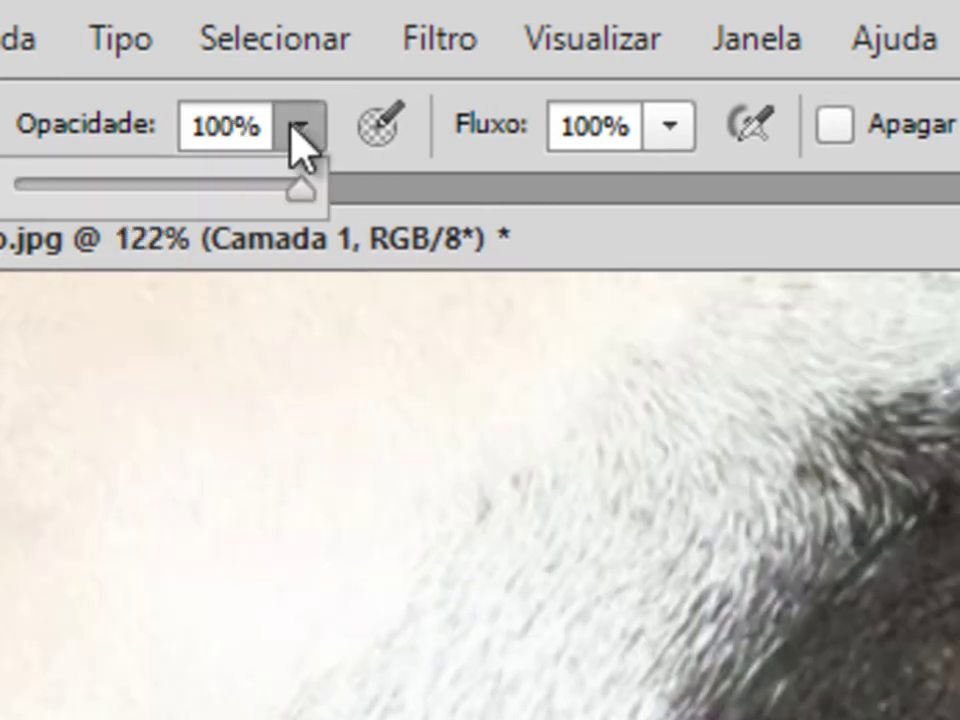
pyautogui.click(108, 188)
pyautogui.click(668, 126)
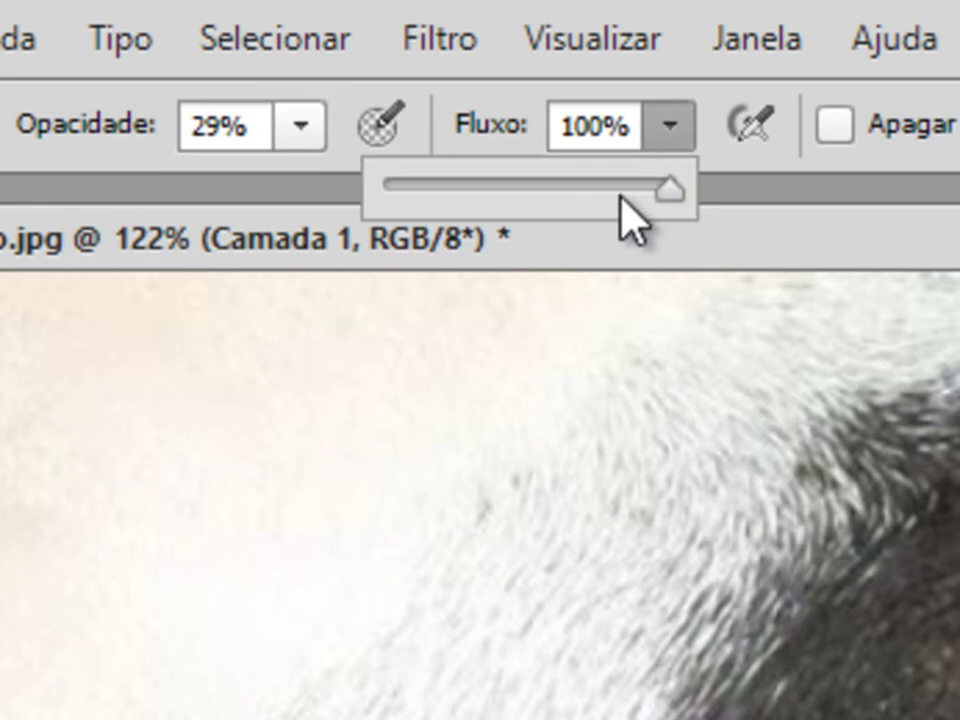
pyautogui.click(456, 187)
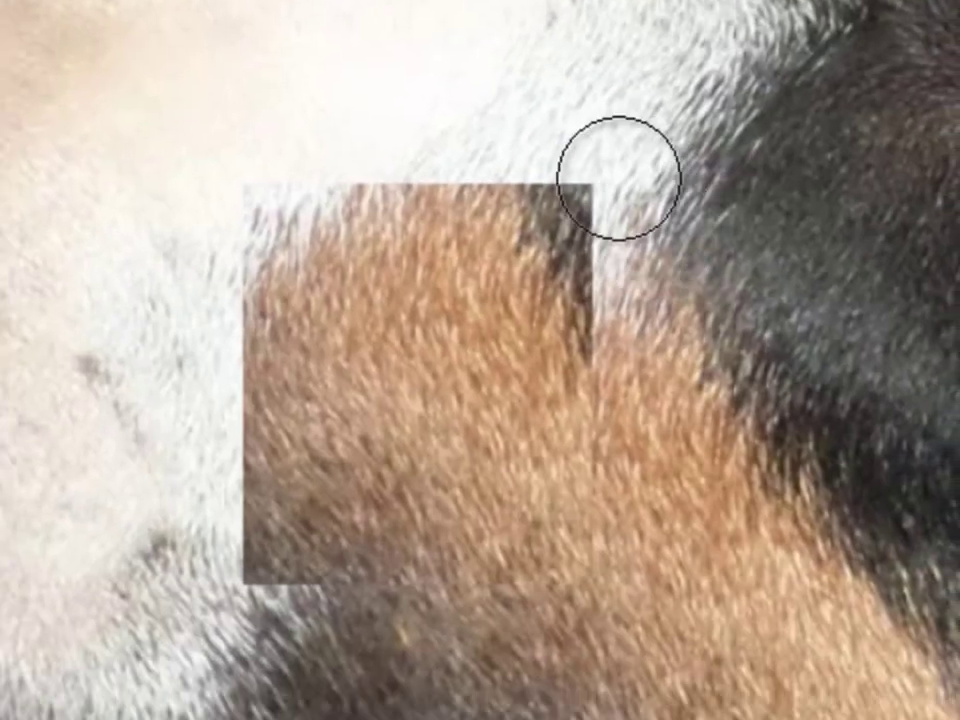
pyautogui.moveTo(643, 295); pyautogui.dragTo(655, 303)
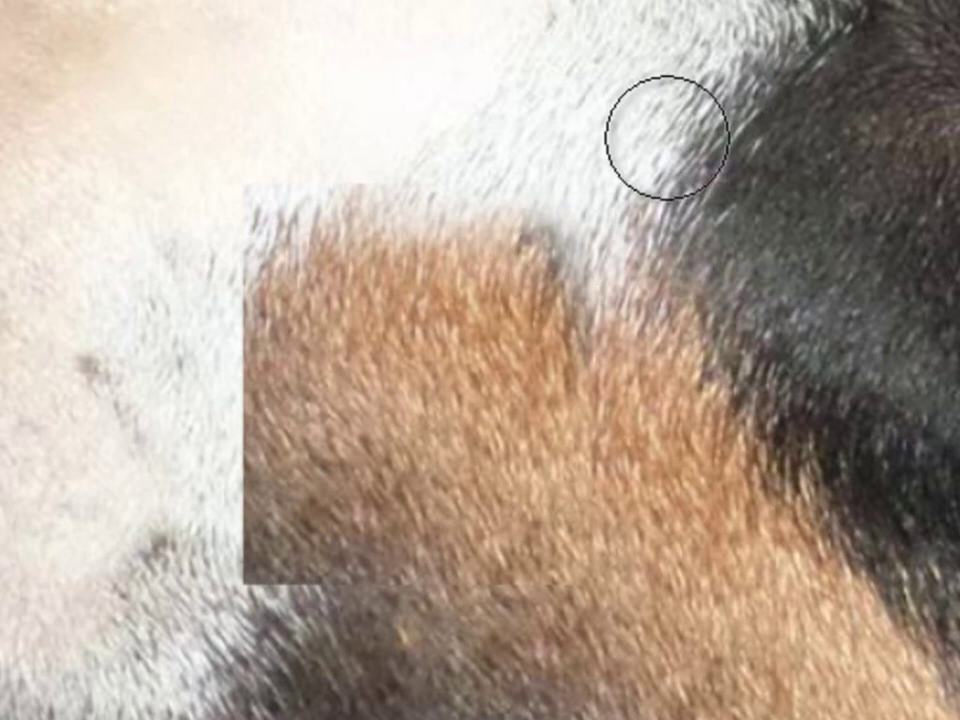
pyautogui.moveTo(553, 231); pyautogui.dragTo(576, 189)
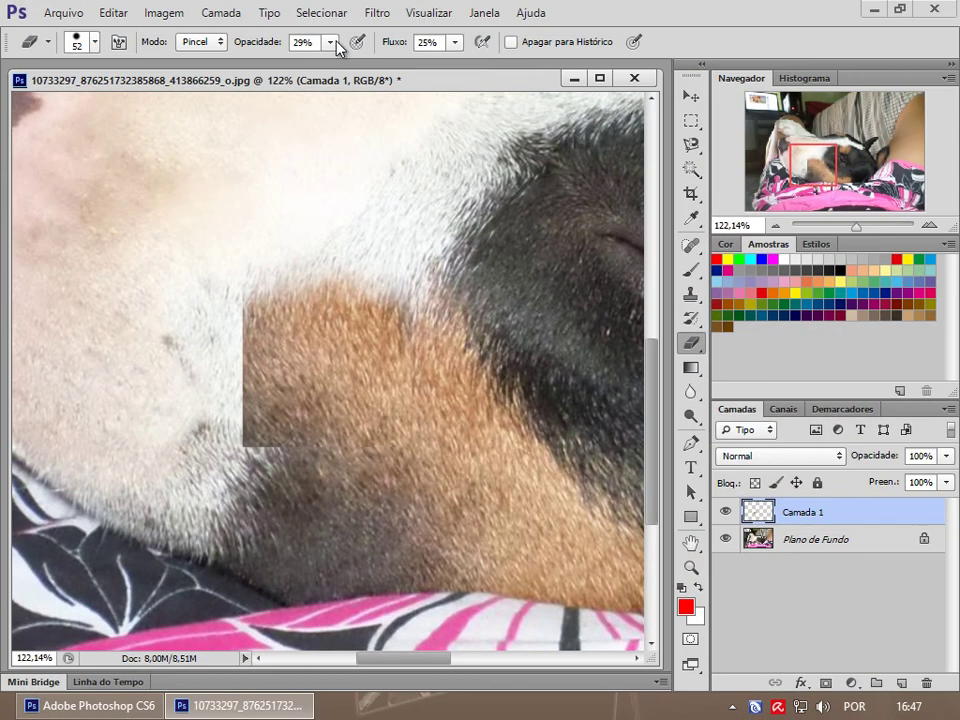
# - Erase the tan patch's lower-left corner along the white fur edge on Camada 1
pyautogui.click(329, 42)
pyautogui.moveTo(328, 68); pyautogui.dragTo(418, 78)
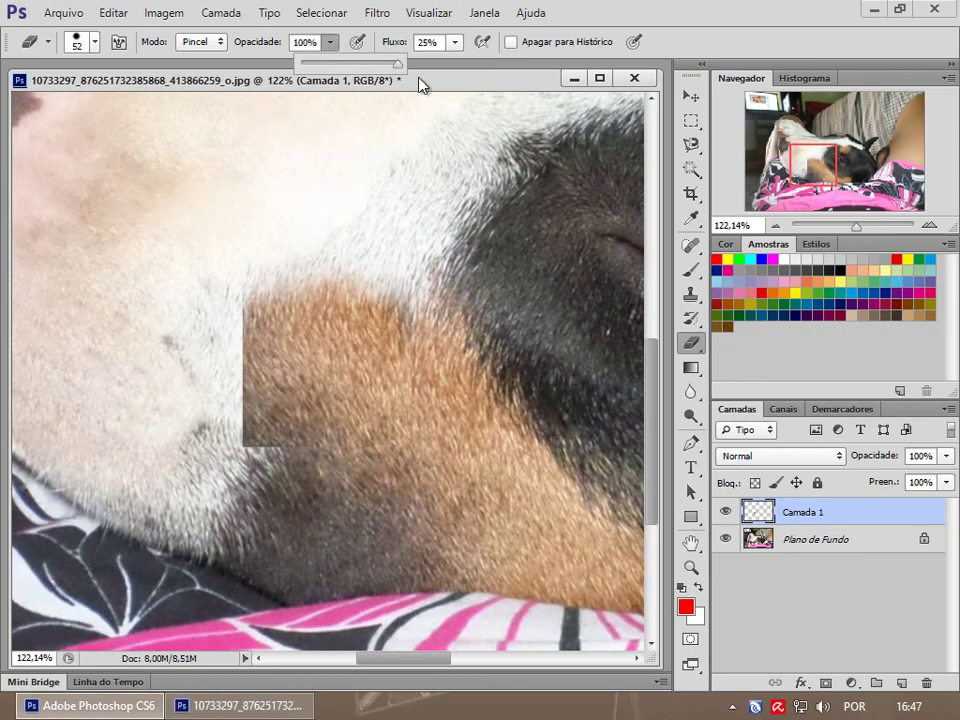
pyautogui.click(455, 43)
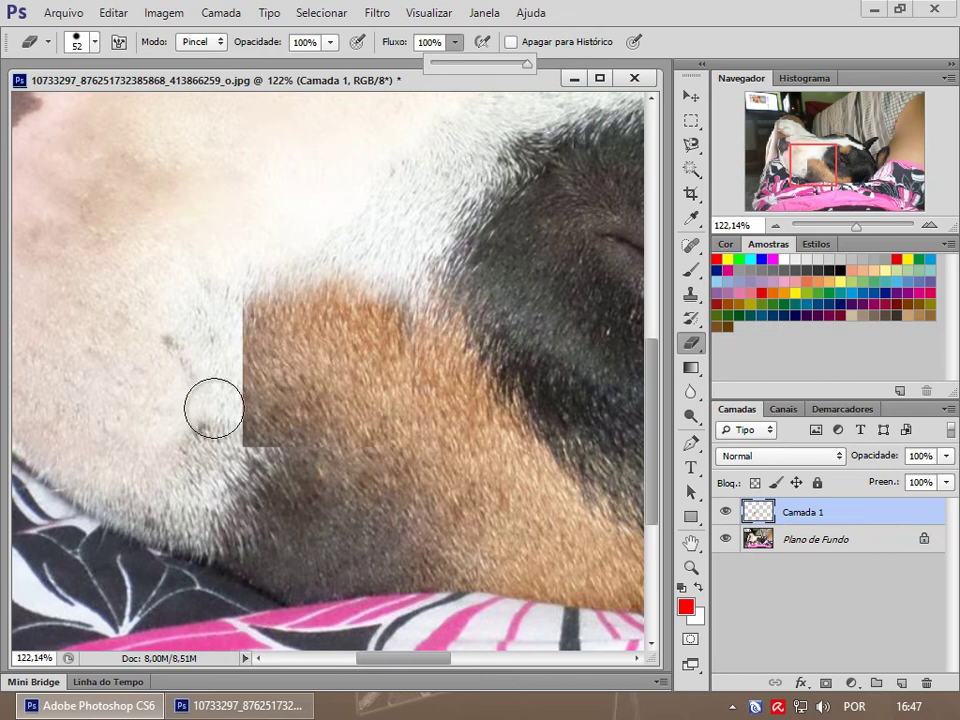
pyautogui.moveTo(236, 482)
pyautogui.mouseDown()
pyautogui.moveTo(221, 352)
pyautogui.moveTo(152, 403)
pyautogui.mouseUp()
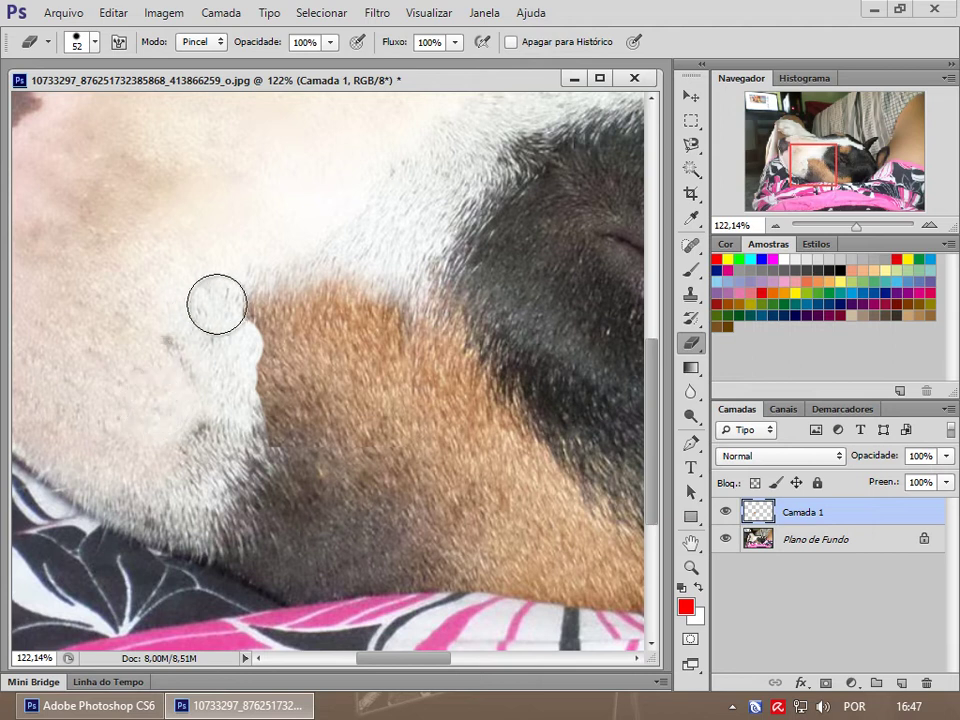
pyautogui.moveTo(152, 403); pyautogui.dragTo(171, 360)
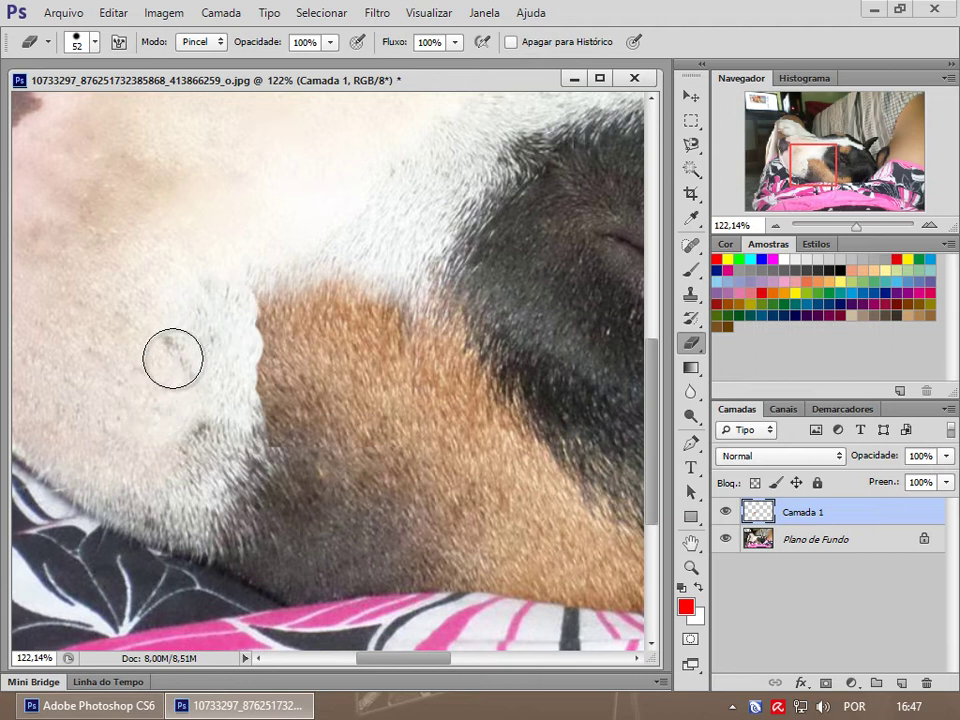
# - Lower the eraser flow to 20% and soften the white-to-brown fur edge
pyautogui.click(454, 41)
pyautogui.moveTo(456, 64); pyautogui.dragTo(365, 65)
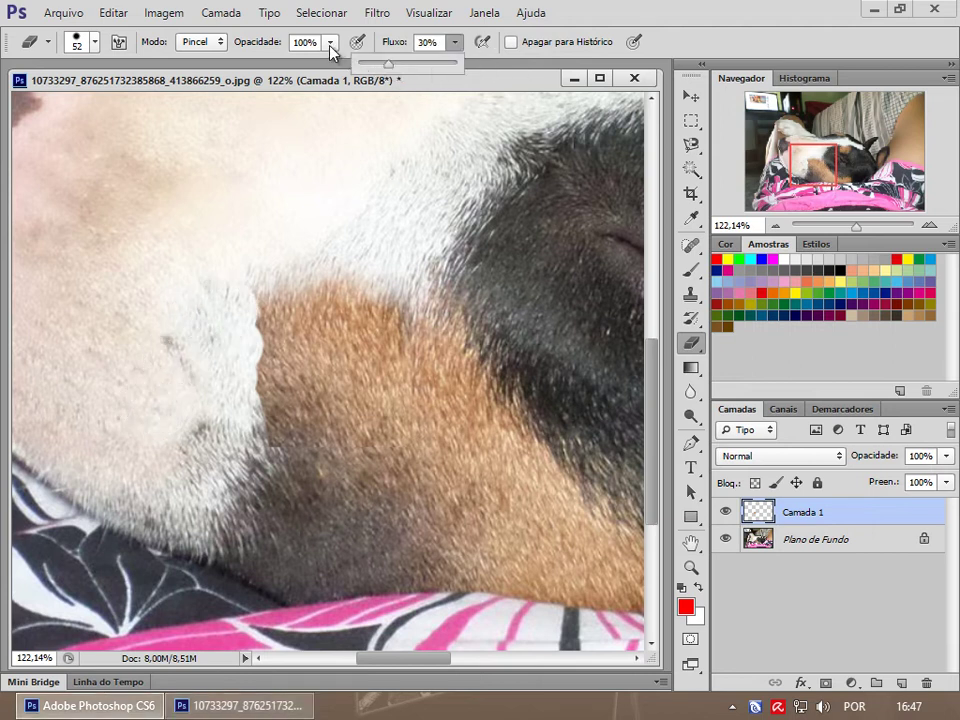
pyautogui.click(330, 44)
pyautogui.click(455, 44)
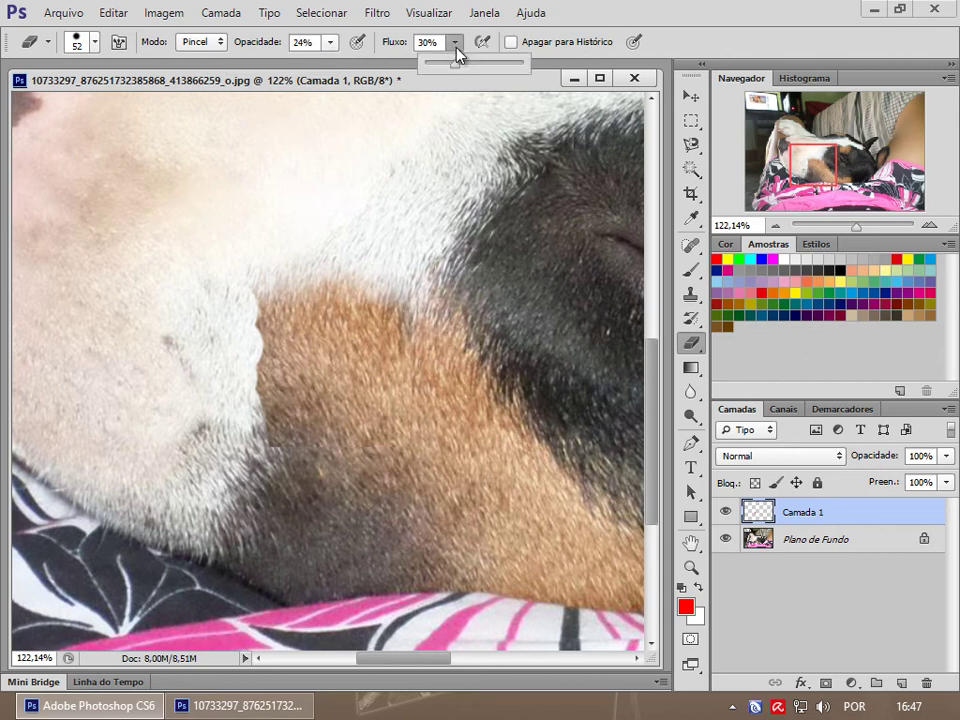
pyautogui.moveTo(233, 304)
pyautogui.mouseDown()
pyautogui.moveTo(233, 368)
pyautogui.moveTo(236, 296)
pyautogui.moveTo(238, 379)
pyautogui.mouseUp()
pyautogui.moveTo(224, 318)
pyautogui.mouseDown()
pyautogui.moveTo(235, 289)
pyautogui.moveTo(246, 364)
pyautogui.moveTo(220, 289)
pyautogui.moveTo(247, 341)
pyautogui.moveTo(246, 396)
pyautogui.moveTo(236, 279)
pyautogui.moveTo(246, 354)
pyautogui.moveTo(246, 300)
pyautogui.moveTo(246, 396)
pyautogui.moveTo(231, 313)
pyautogui.moveTo(239, 366)
pyautogui.moveTo(244, 343)
pyautogui.moveTo(250, 430)
pyautogui.moveTo(278, 297)
pyautogui.mouseUp()
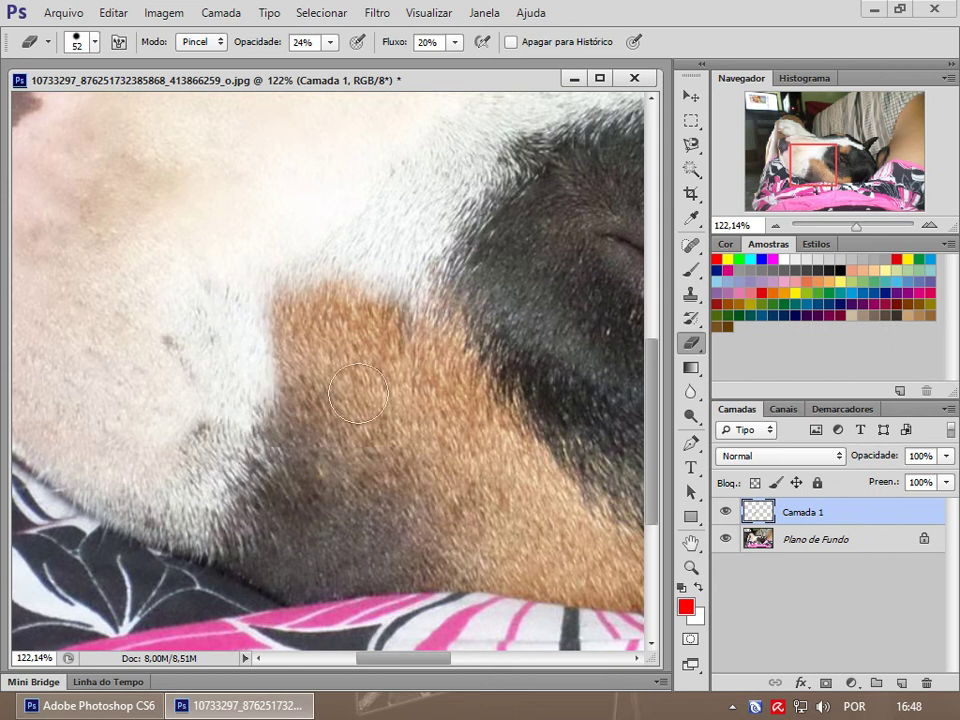
pyautogui.moveTo(854, 229); pyautogui.dragTo(850, 229)
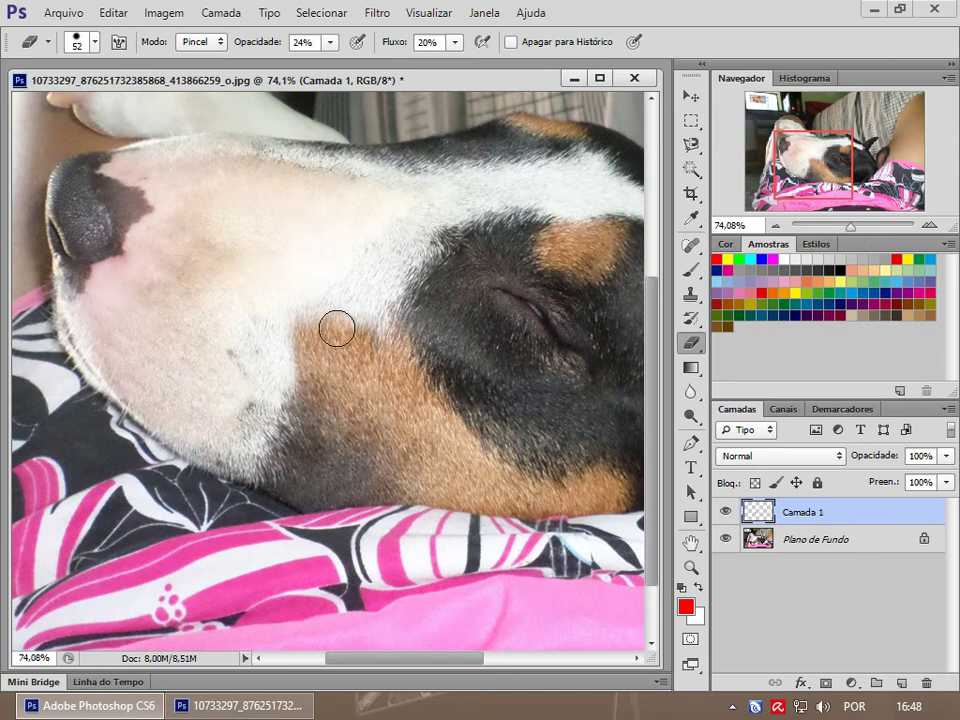
# - Toggle Camada 1 off and on to compare, then make Plano de Fundo the active layer
pyautogui.click(725, 512)
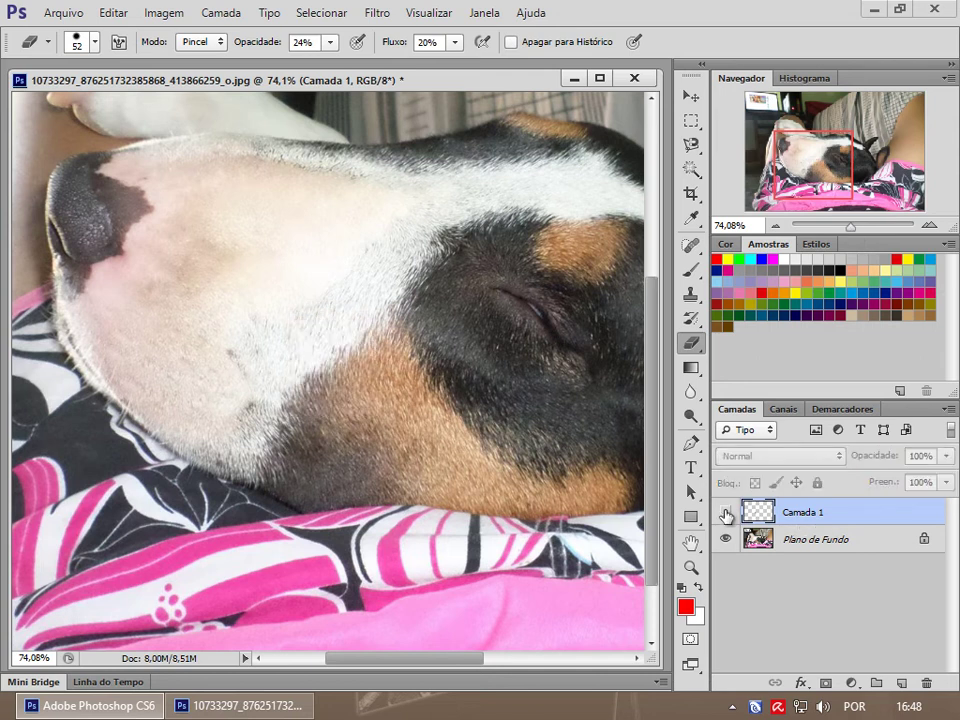
pyautogui.click(725, 512)
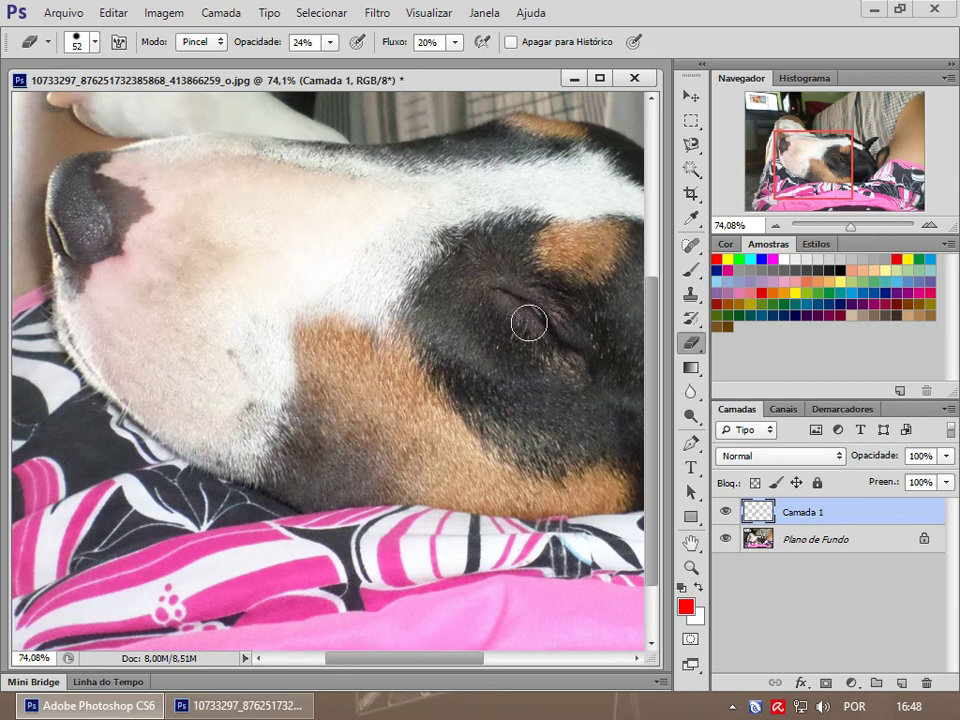
pyautogui.click(808, 548)
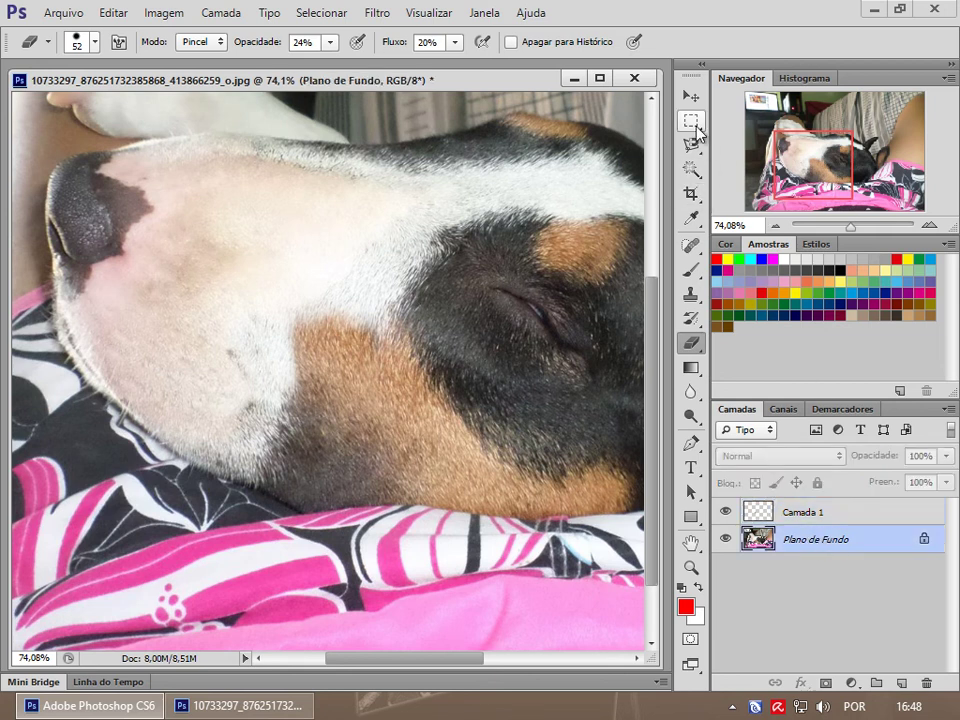
# - Lasso the dog's eye and copy it onto a new layer, Camada 2, dragging it toward the muzzle
pyautogui.moveTo(690, 144); pyautogui.dragTo(745, 139)
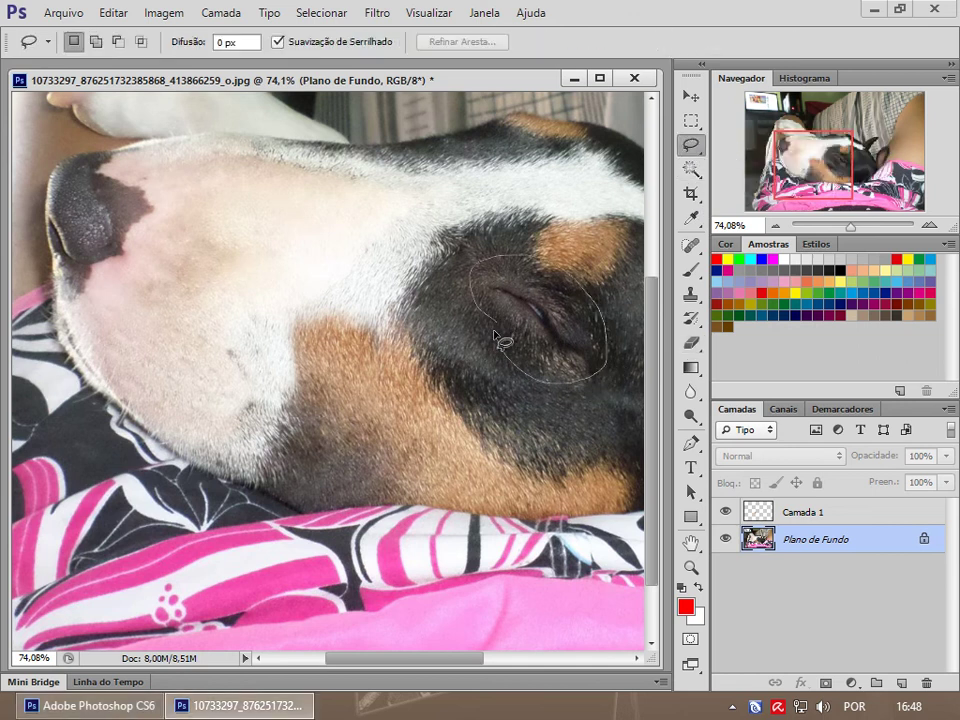
pyautogui.moveTo(500, 332); pyautogui.dragTo(502, 336)
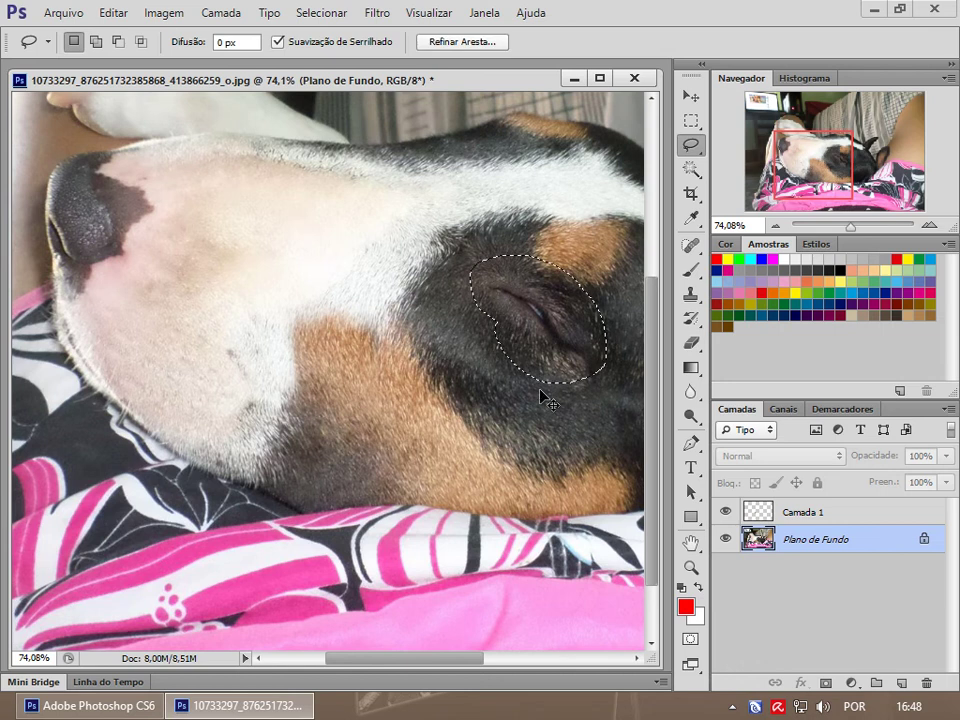
pyautogui.hotkey('ctrl', 'j')
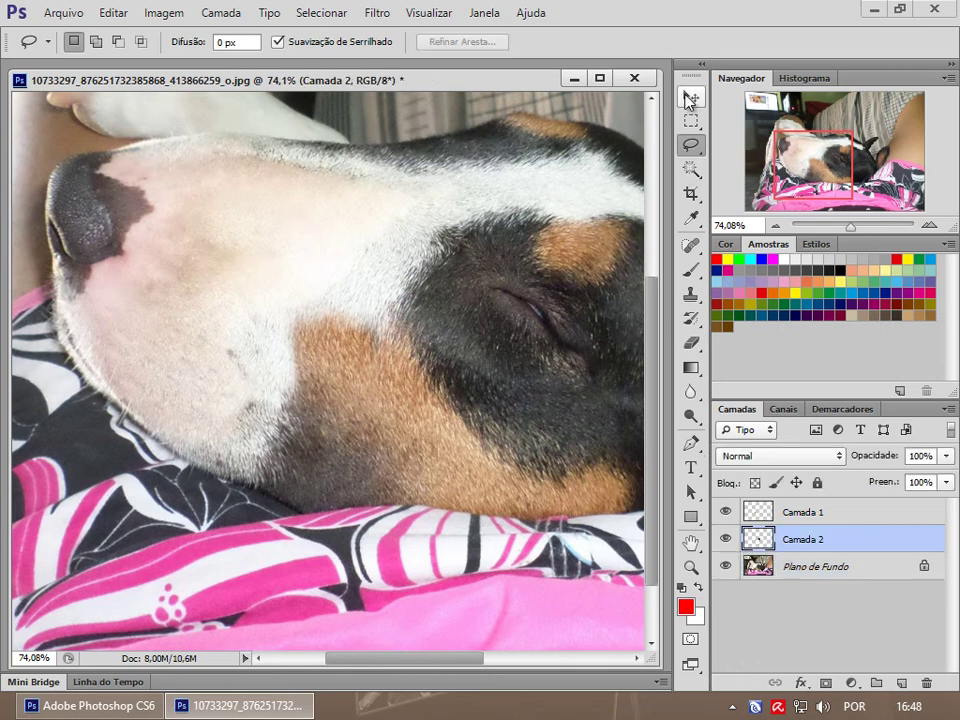
pyautogui.click(690, 97)
pyautogui.moveTo(568, 309)
pyautogui.mouseDown()
pyautogui.moveTo(325, 257)
pyautogui.moveTo(492, 377)
pyautogui.mouseUp()
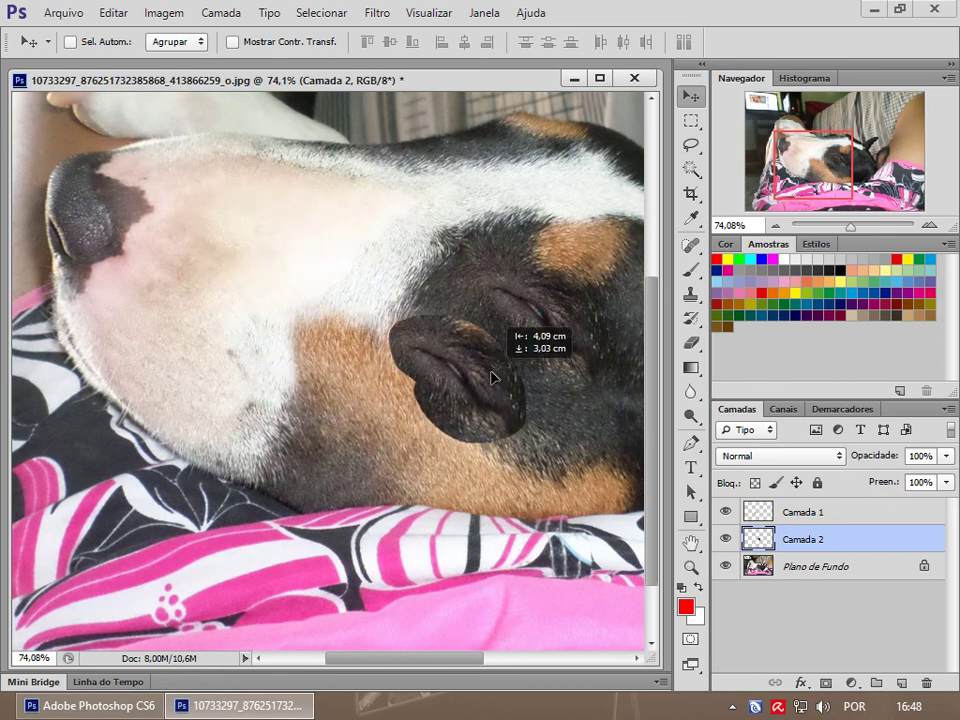
# - Delete Camada 1 and position the eye copy over the white muzzle
pyautogui.click(813, 511)
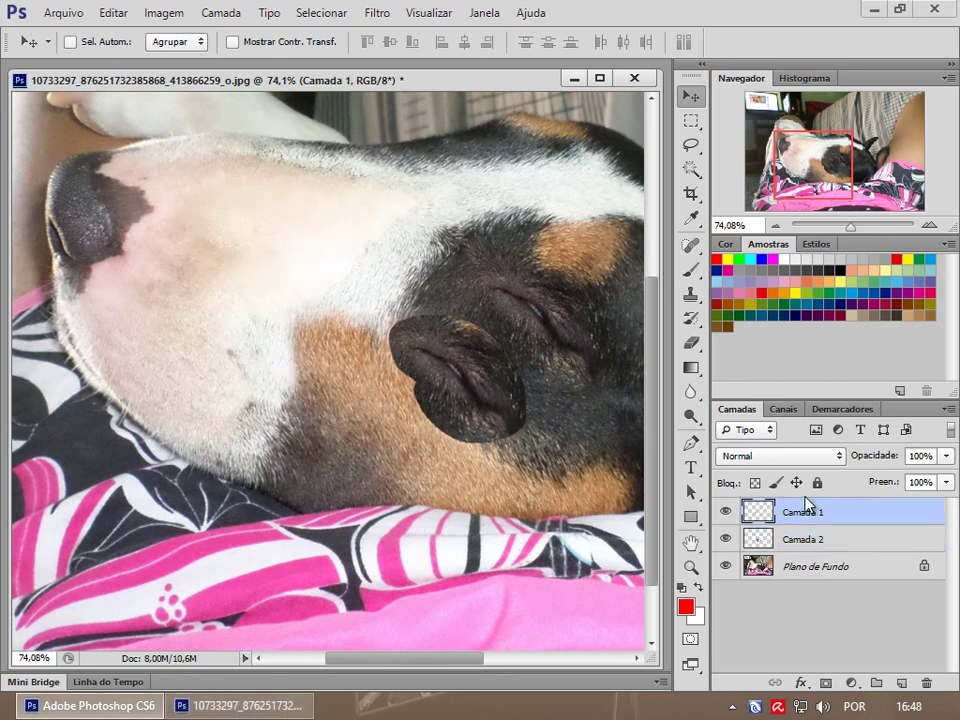
pyautogui.hotkey('ctrl', 'e')
pyautogui.moveTo(480, 370)
pyautogui.mouseDown()
pyautogui.moveTo(508, 385)
pyautogui.moveTo(566, 205)
pyautogui.mouseUp()
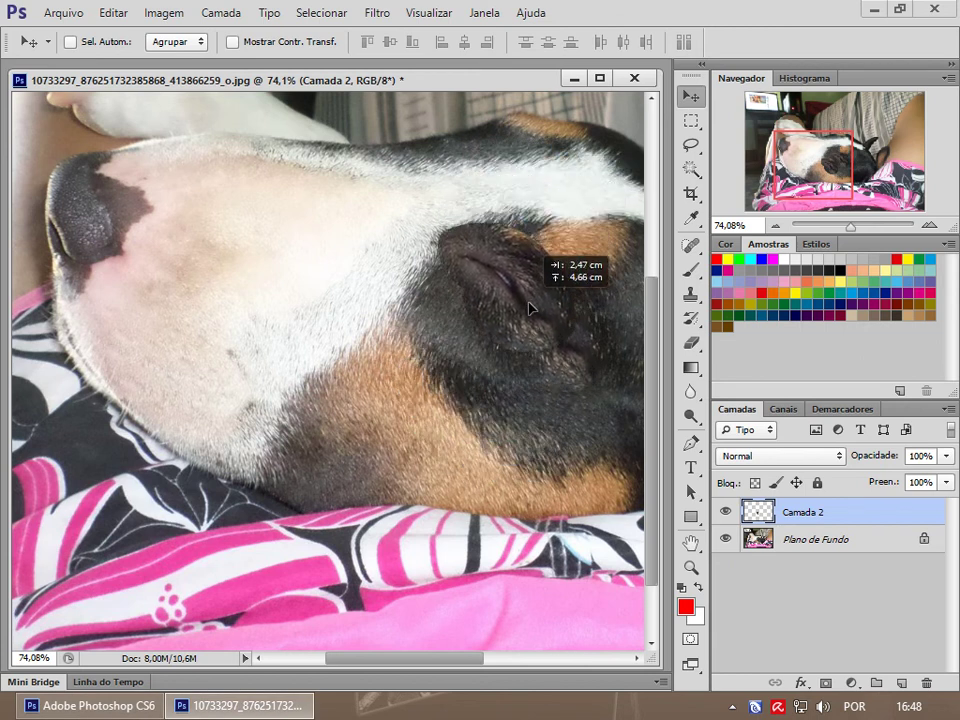
pyautogui.moveTo(566, 205)
pyautogui.mouseDown()
pyautogui.moveTo(521, 366)
pyautogui.moveTo(536, 369)
pyautogui.moveTo(332, 450)
pyautogui.moveTo(317, 420)
pyautogui.moveTo(326, 212)
pyautogui.mouseUp()
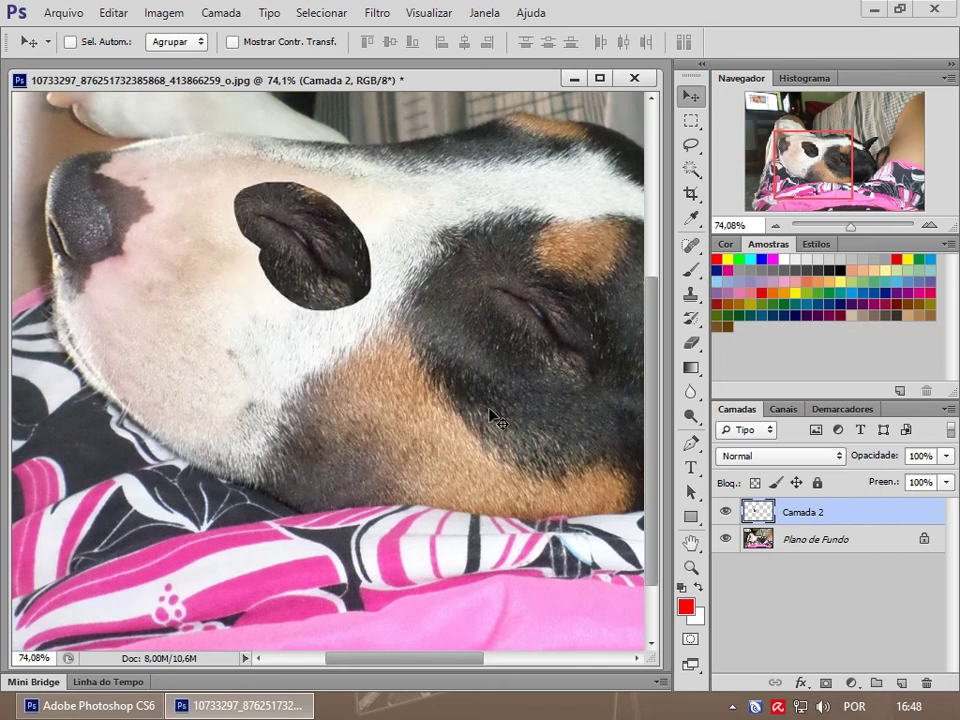
pyautogui.moveTo(359, 265)
pyautogui.mouseDown()
pyautogui.moveTo(429, 323)
pyautogui.moveTo(390, 266)
pyautogui.mouseUp()
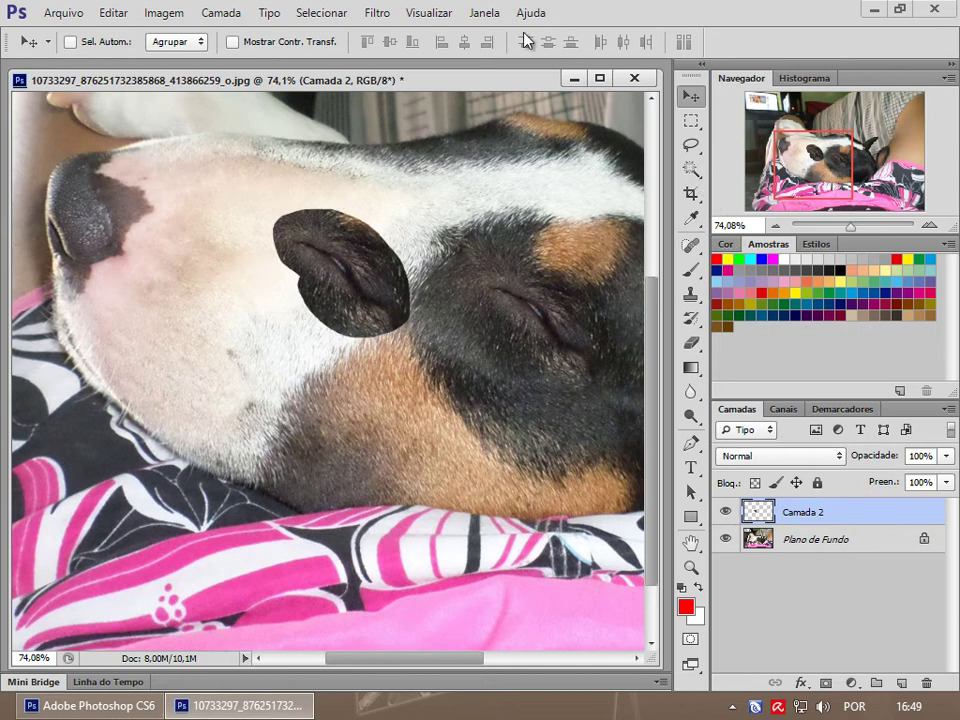
# - Trim the eye copy's upper-left edge with the Eraser at 100% flow
pyautogui.click(691, 342)
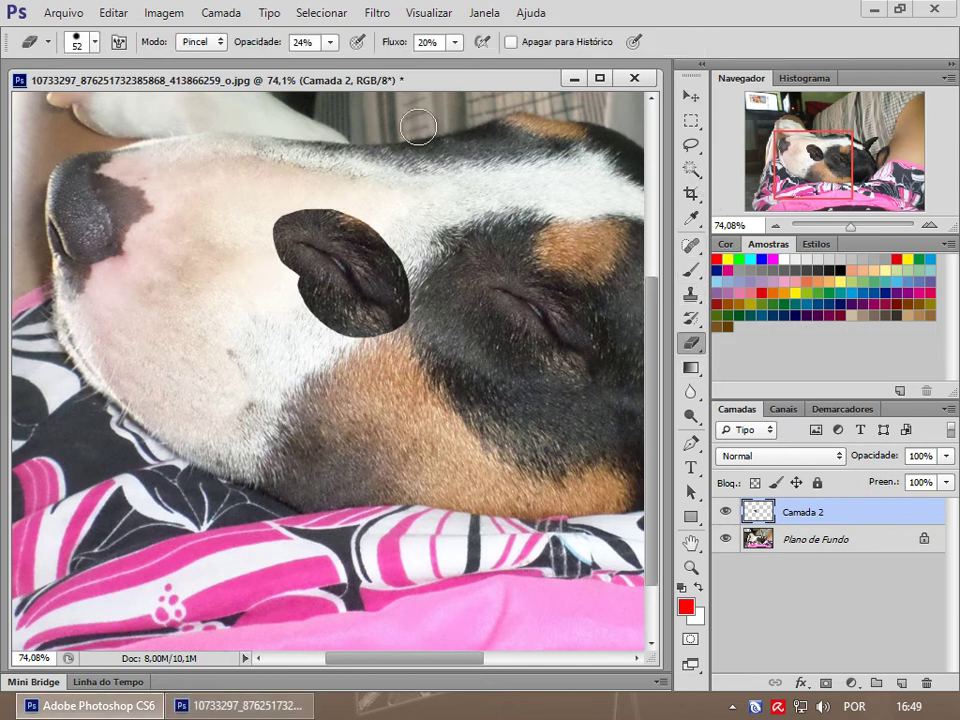
pyautogui.click(329, 42)
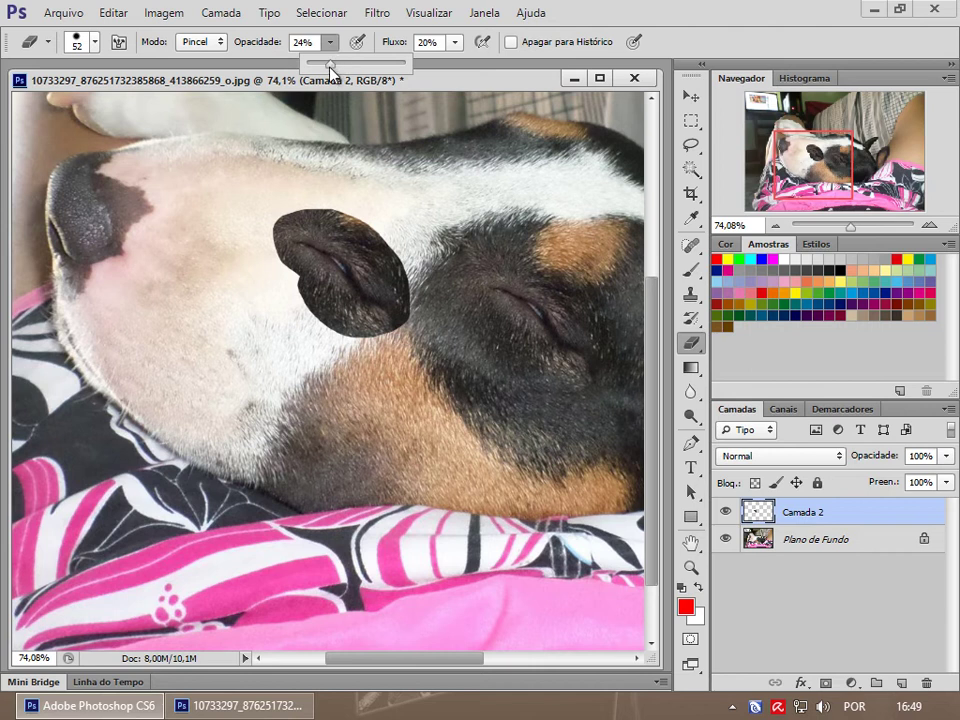
pyautogui.click(454, 42)
pyautogui.moveTo(451, 64); pyautogui.dragTo(535, 64)
pyautogui.moveTo(369, 202)
pyautogui.mouseDown()
pyautogui.moveTo(307, 317)
pyautogui.moveTo(386, 231)
pyautogui.moveTo(332, 208)
pyautogui.moveTo(438, 277)
pyautogui.mouseUp()
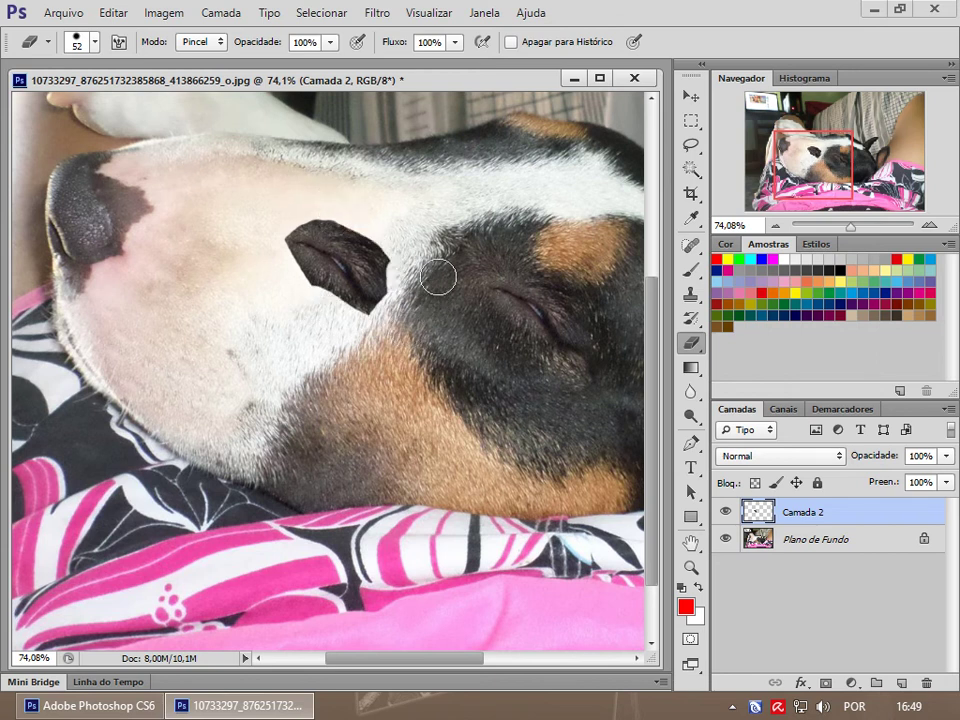
# - Fade the eye copy's upper-right edge with the Eraser at 26% opacity and 27% flow
pyautogui.moveTo(455, 42)
pyautogui.mouseDown()
pyautogui.moveTo(378, 64)
pyautogui.moveTo(252, 63)
pyautogui.mouseUp()
pyautogui.click(330, 42)
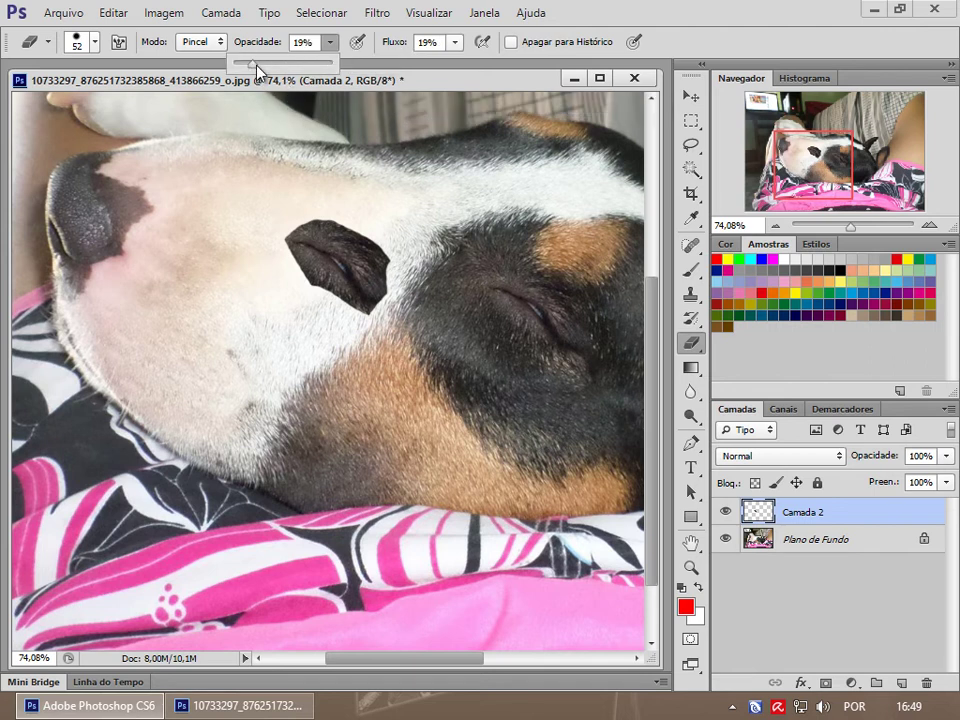
pyautogui.moveTo(256, 66); pyautogui.dragTo(261, 64)
pyautogui.click(460, 45)
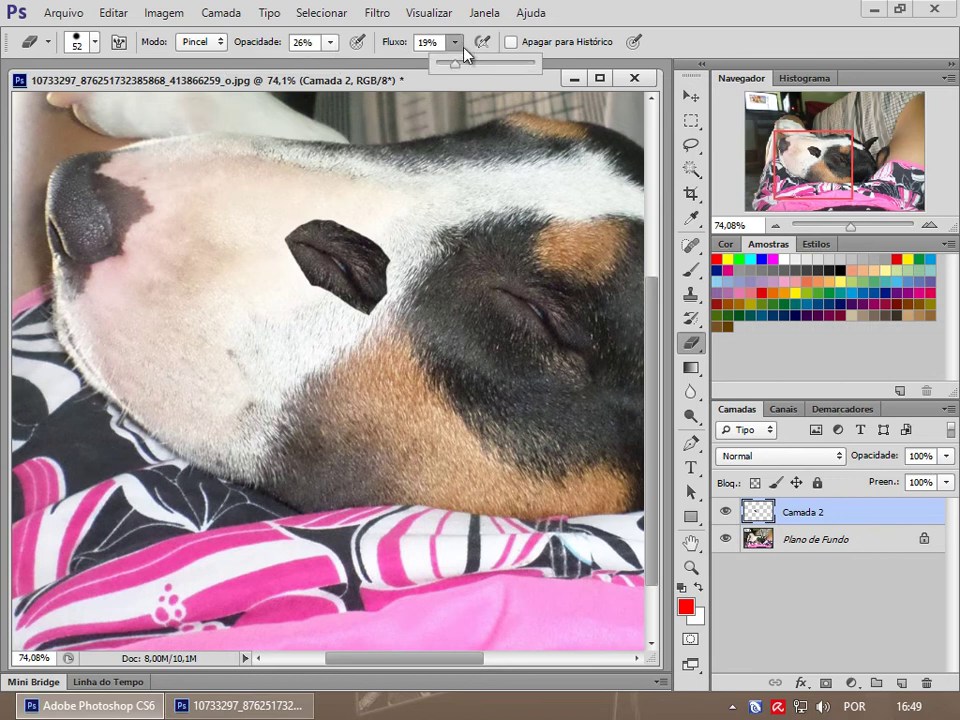
pyautogui.moveTo(463, 68); pyautogui.dragTo(465, 68)
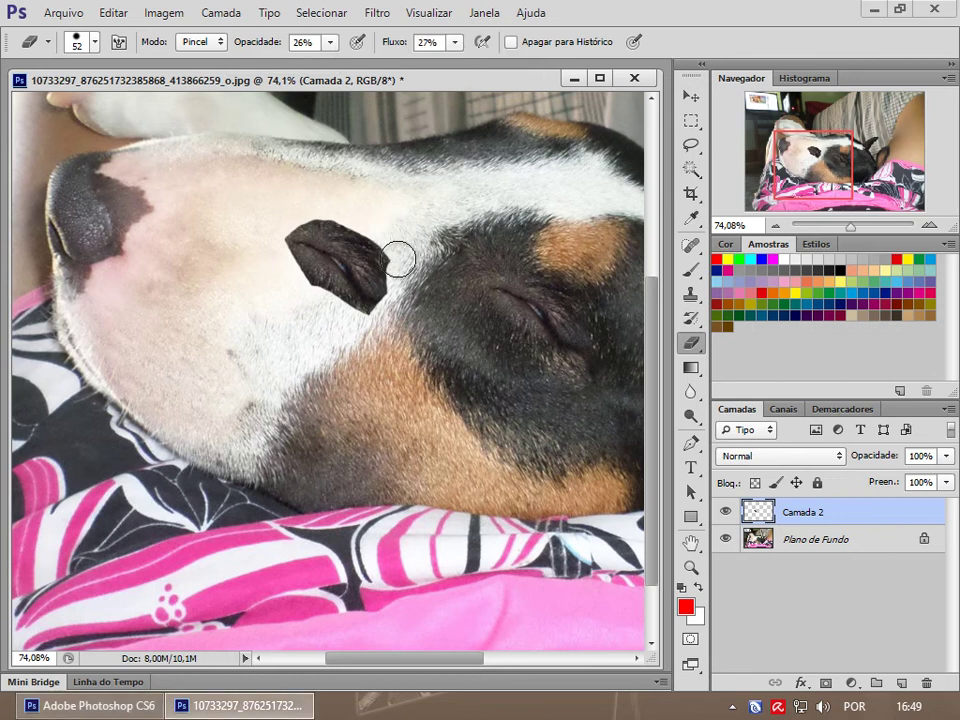
pyautogui.moveTo(375, 217)
pyautogui.mouseDown()
pyautogui.moveTo(407, 268)
pyautogui.moveTo(403, 253)
pyautogui.moveTo(403, 296)
pyautogui.moveTo(375, 330)
pyautogui.moveTo(409, 293)
pyautogui.moveTo(380, 255)
pyautogui.moveTo(369, 334)
pyautogui.moveTo(400, 309)
pyautogui.moveTo(392, 281)
pyautogui.moveTo(373, 332)
pyautogui.moveTo(384, 316)
pyautogui.moveTo(319, 313)
pyautogui.moveTo(381, 336)
pyautogui.moveTo(345, 313)
pyautogui.moveTo(386, 345)
pyautogui.moveTo(336, 306)
pyautogui.moveTo(392, 245)
pyautogui.moveTo(408, 281)
pyautogui.moveTo(381, 223)
pyautogui.moveTo(401, 274)
pyautogui.moveTo(324, 193)
pyautogui.moveTo(333, 230)
pyautogui.moveTo(317, 311)
pyautogui.moveTo(332, 197)
pyautogui.mouseUp()
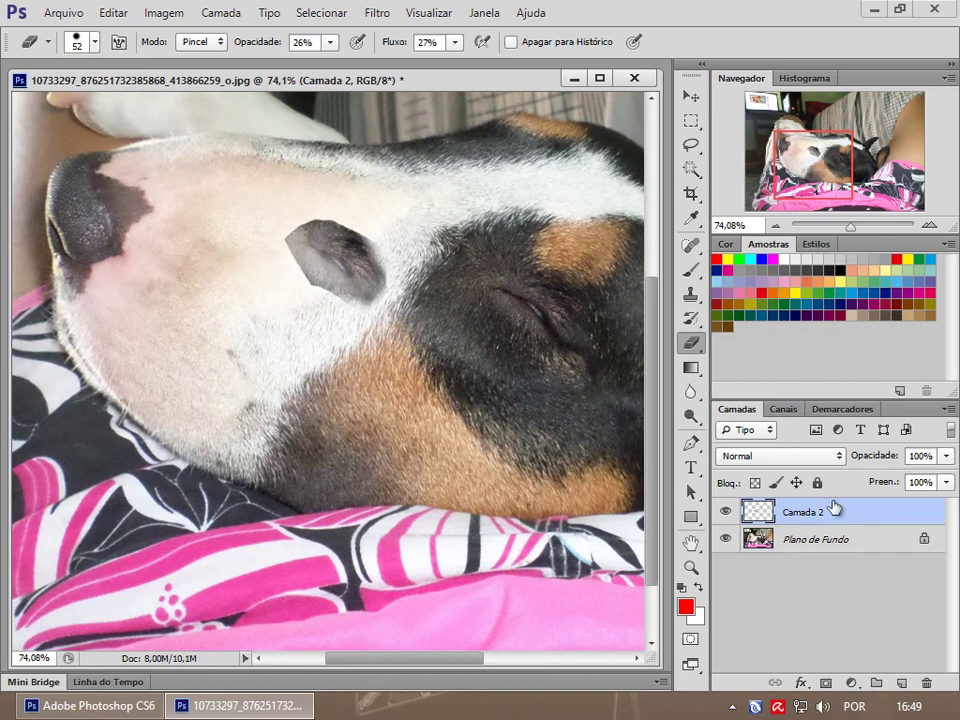
# - Merge the eye layer down and set the Clone Stamp to 49% opacity and 45% flow
pyautogui.hotkey('ctrl', 'e')
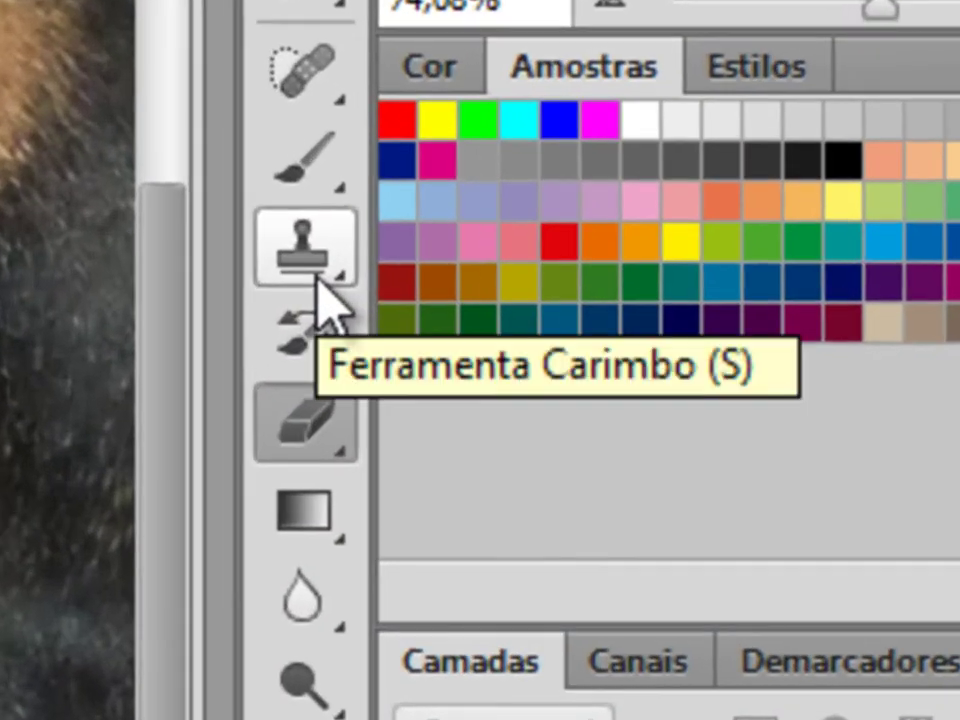
pyautogui.click(312, 262)
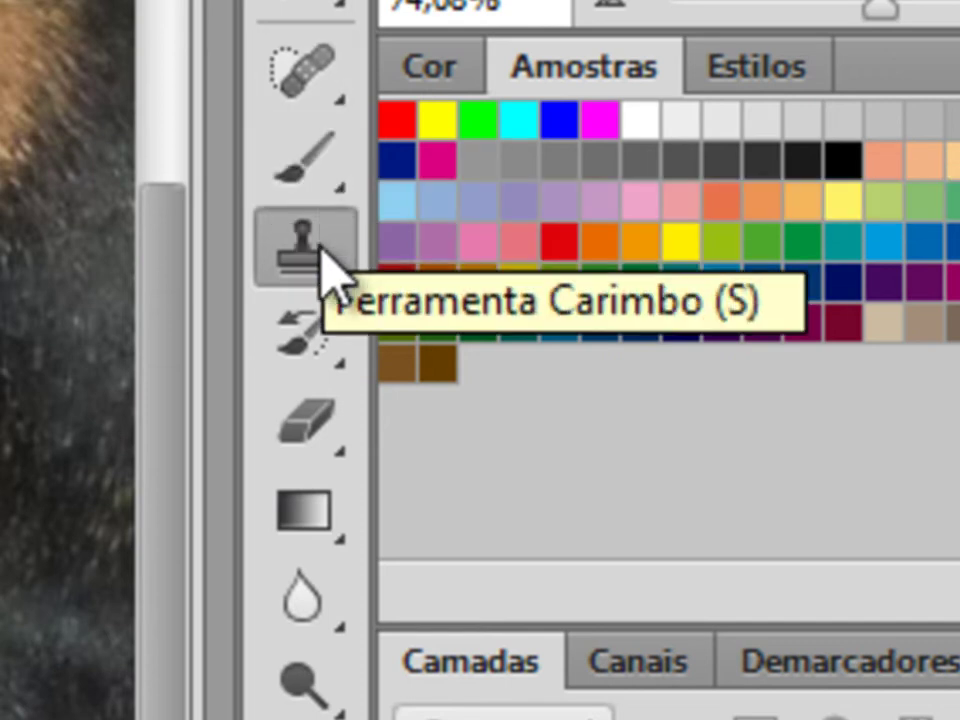
pyautogui.rightClick(330, 260)
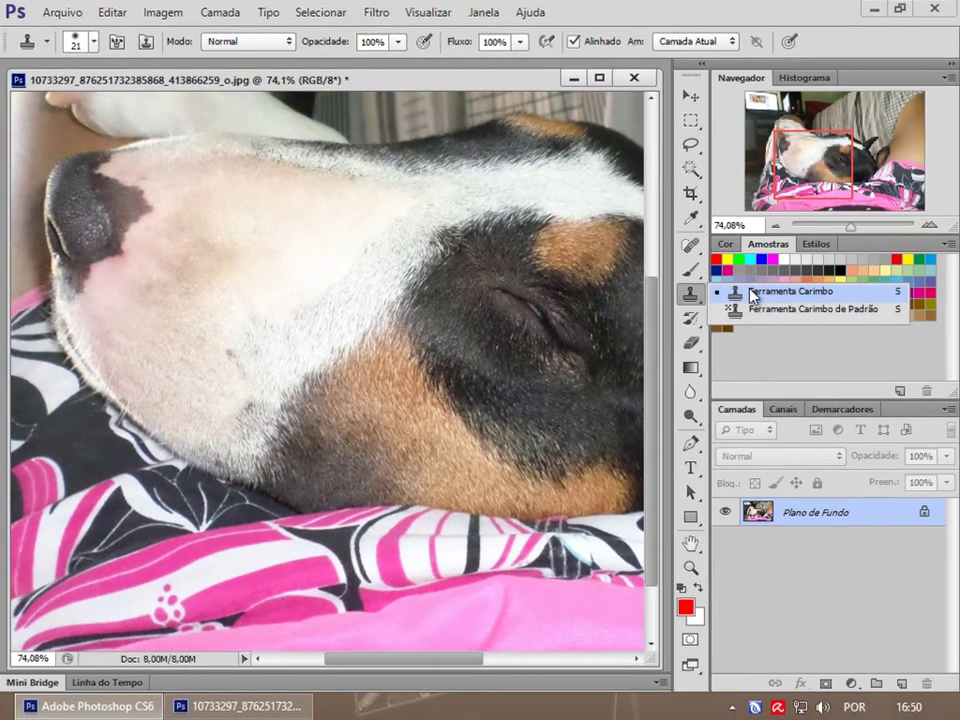
pyautogui.click(750, 291)
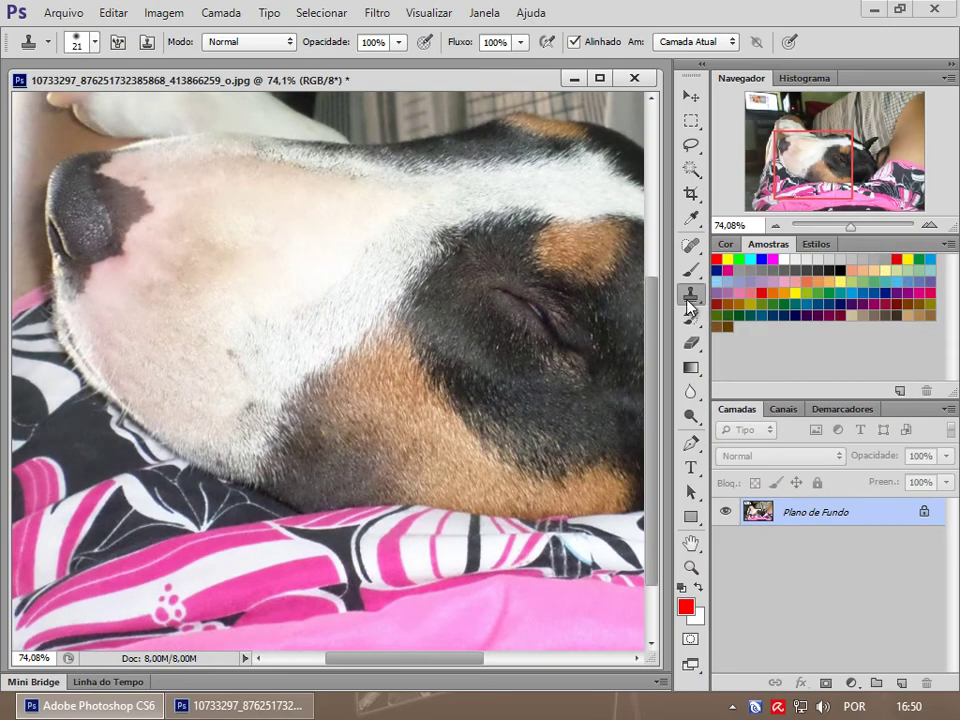
pyautogui.click(398, 42)
pyautogui.click(349, 63)
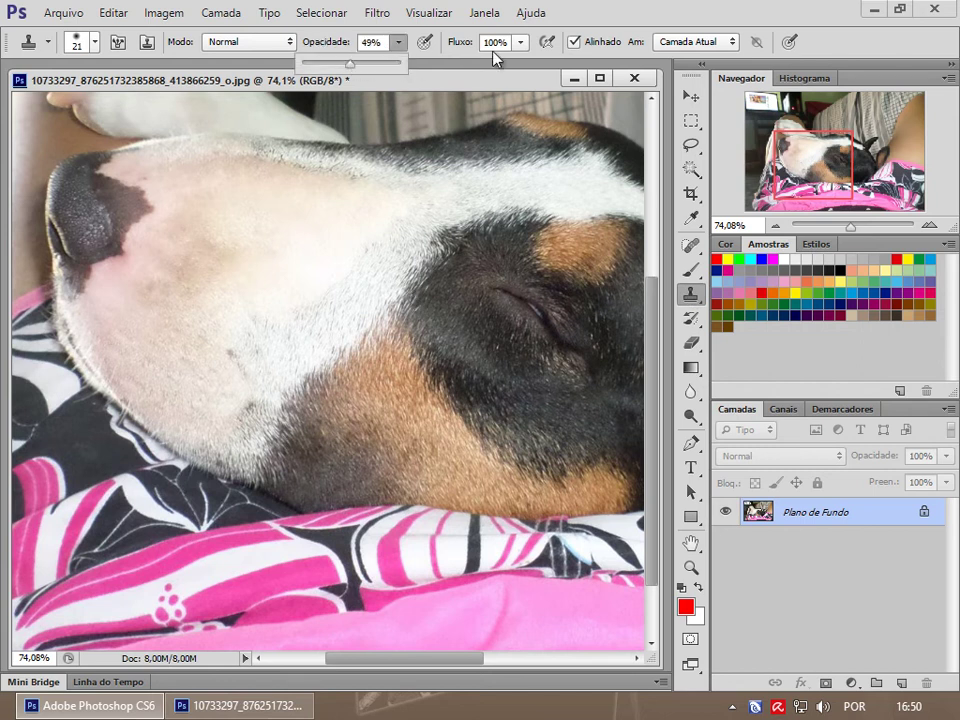
pyautogui.click(519, 44)
pyautogui.click(468, 63)
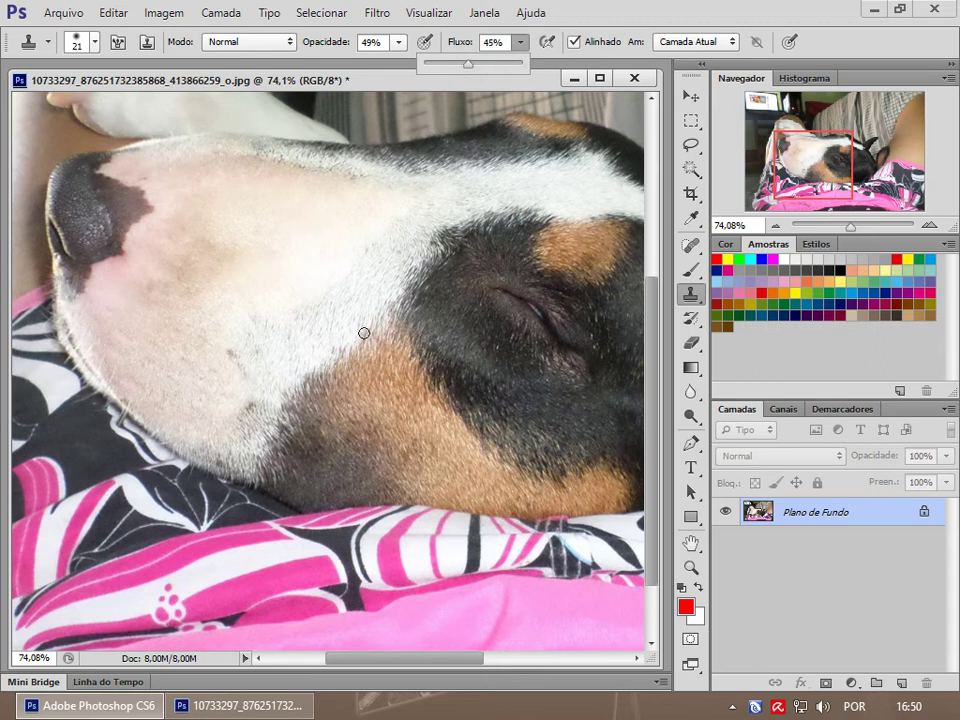
# - Give the clone brush 58 px size and 0% hardness, then dismiss the missing-source warning
pyautogui.scroll(-2, 320, 398)
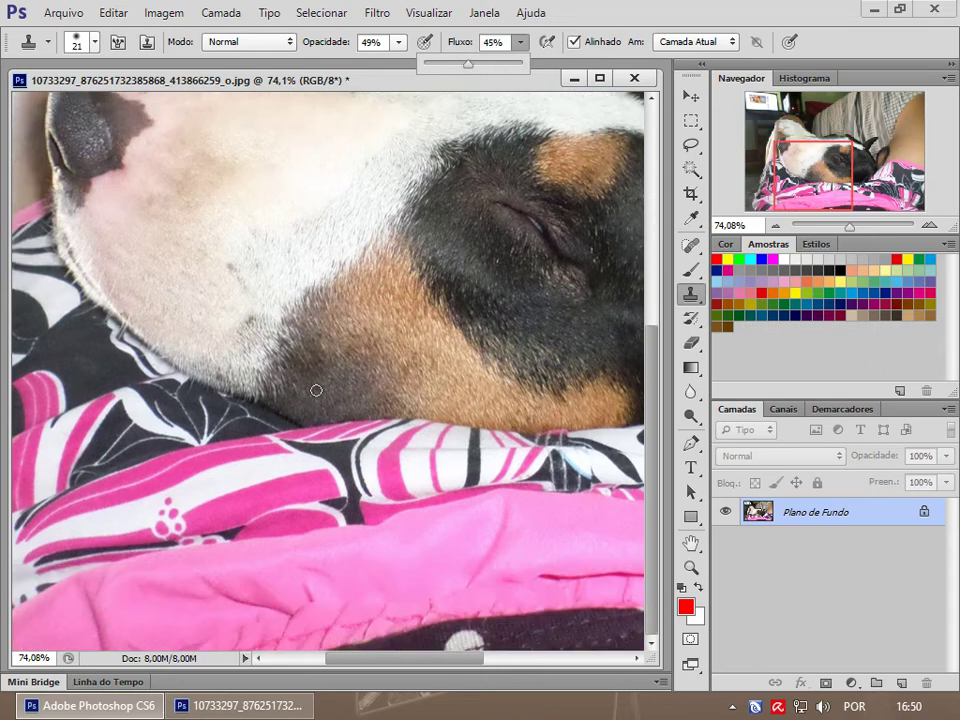
pyautogui.scroll(2, 383, 313)
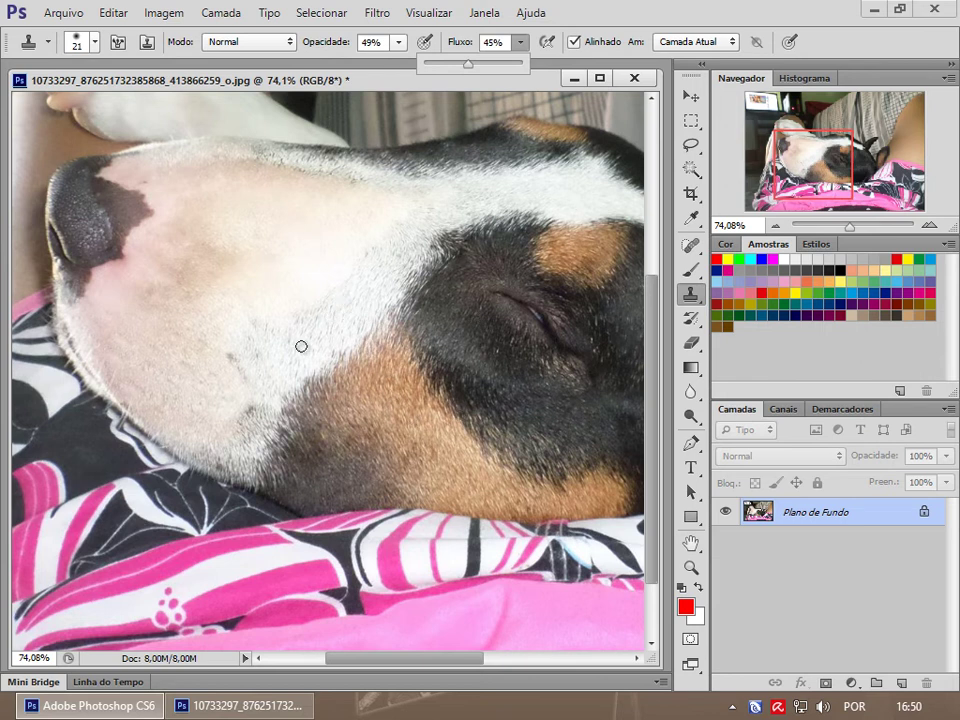
pyautogui.rightClick(468, 325)
pyautogui.moveTo(497, 360); pyautogui.dragTo(515, 367)
pyautogui.click(525, 366)
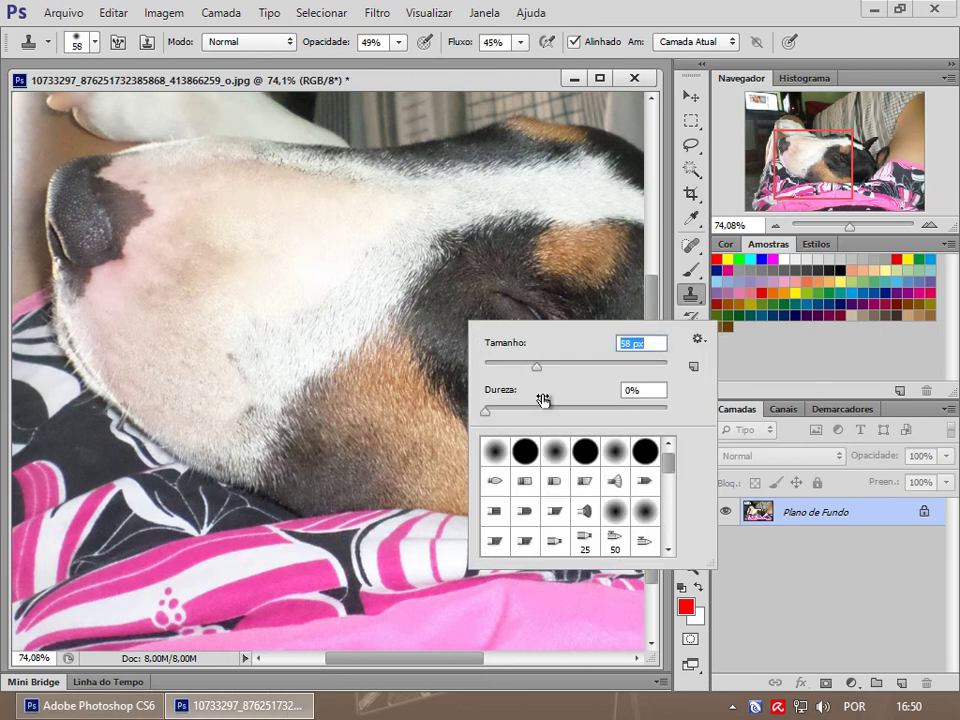
pyautogui.moveTo(668, 460)
pyautogui.mouseDown()
pyautogui.moveTo(671, 546)
pyautogui.moveTo(668, 478)
pyautogui.mouseUp()
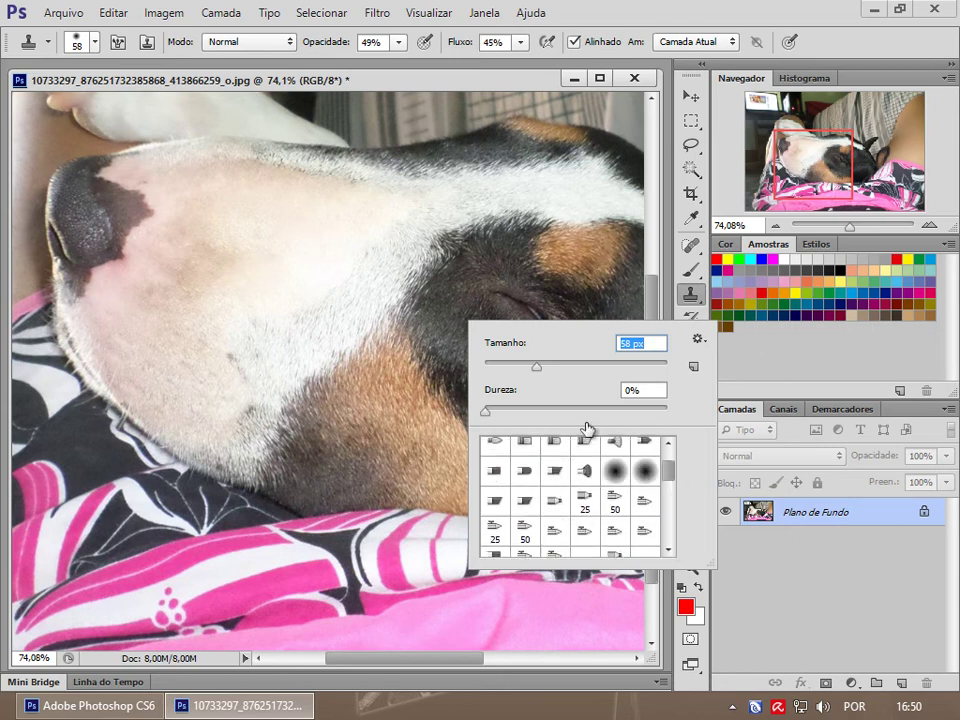
pyautogui.click(668, 442)
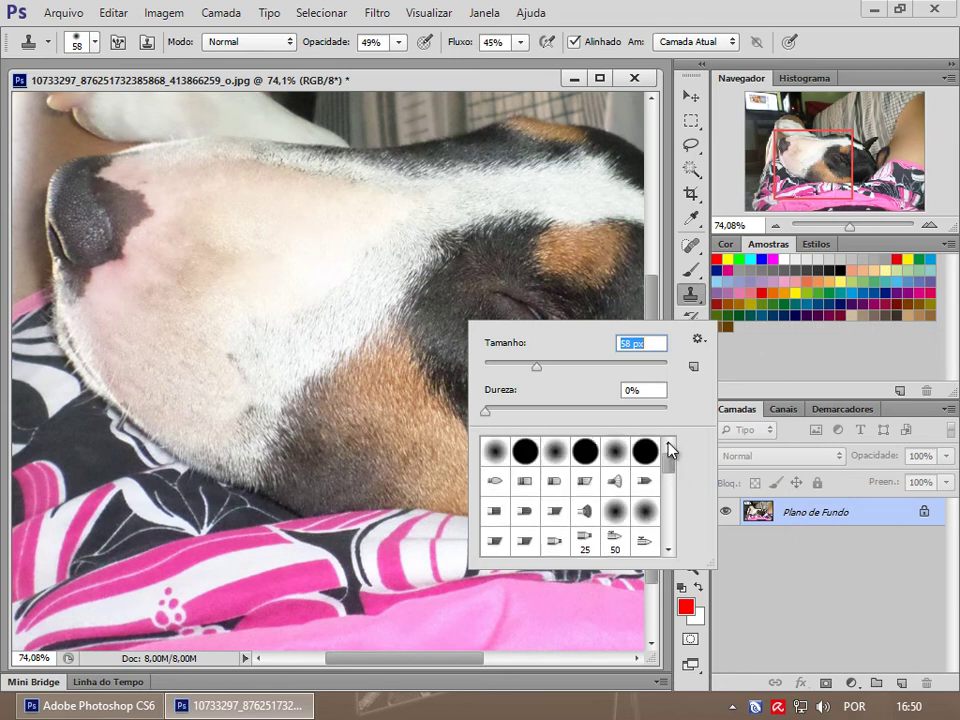
pyautogui.click(450, 322)
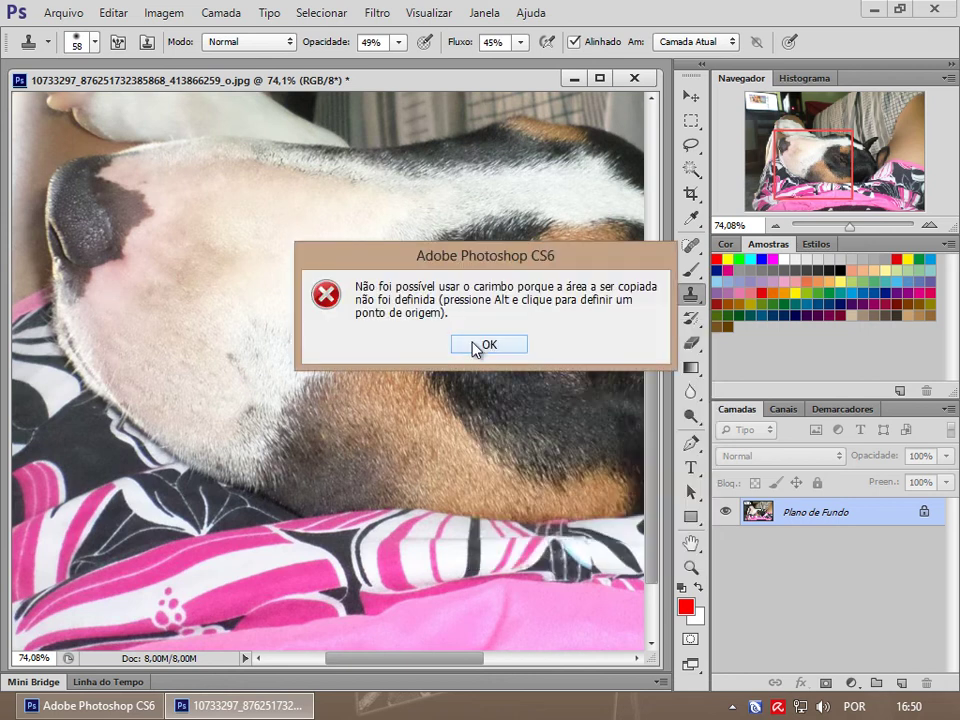
pyautogui.click(476, 346)
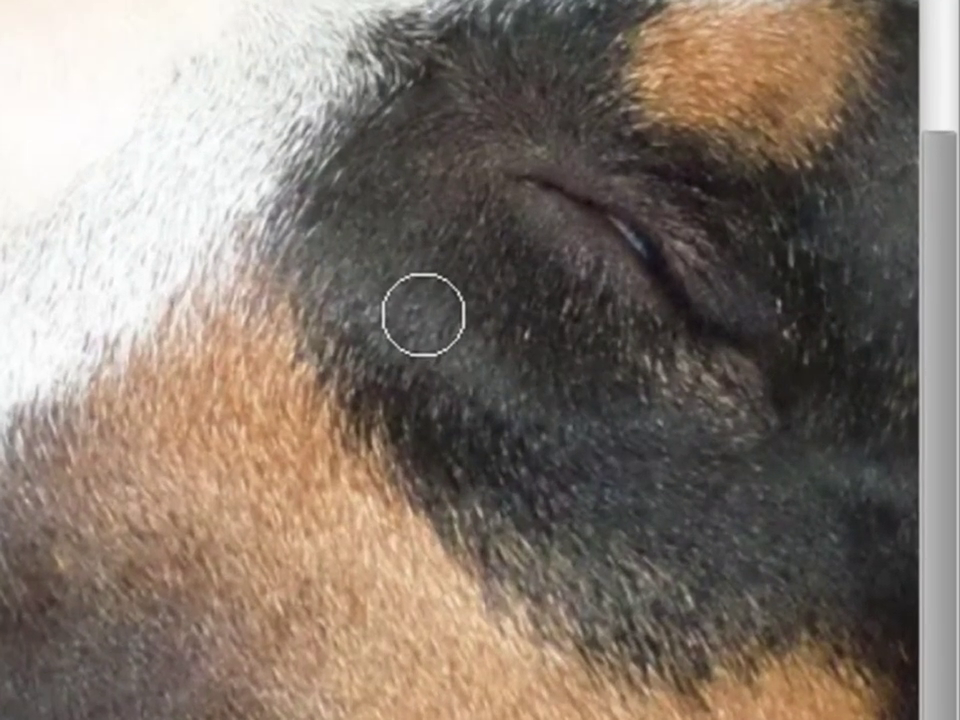
# - Alt-sample the dark fur beside the closed eye and clone it along the tan-black cheek edge
pyautogui.press('alt')
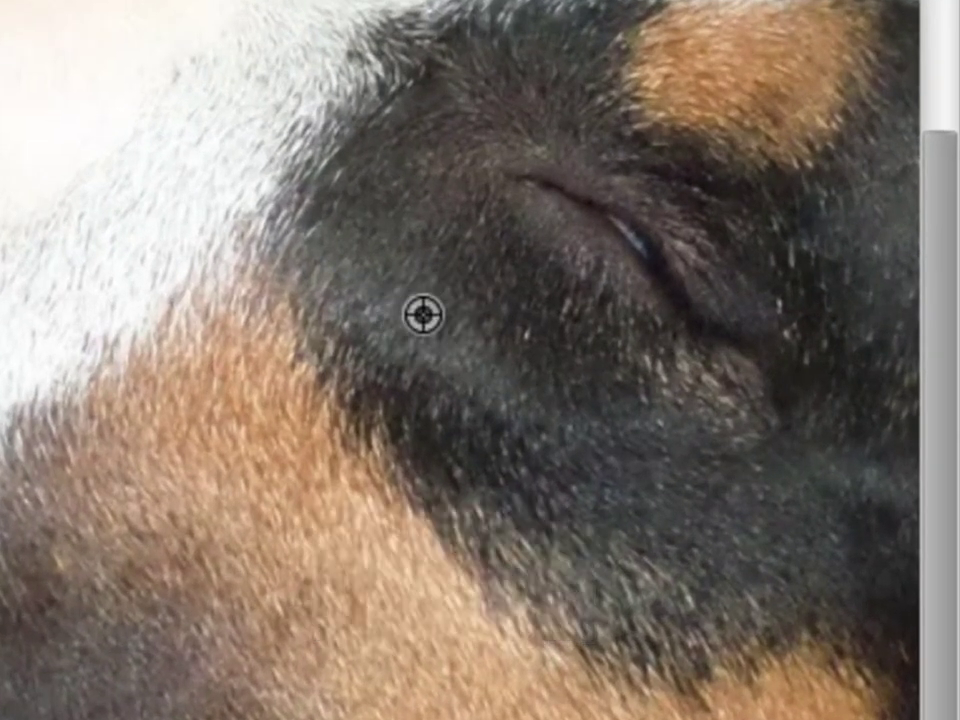
pyautogui.keyDown('alt'); pyautogui.click(423, 314); pyautogui.keyUp('alt')
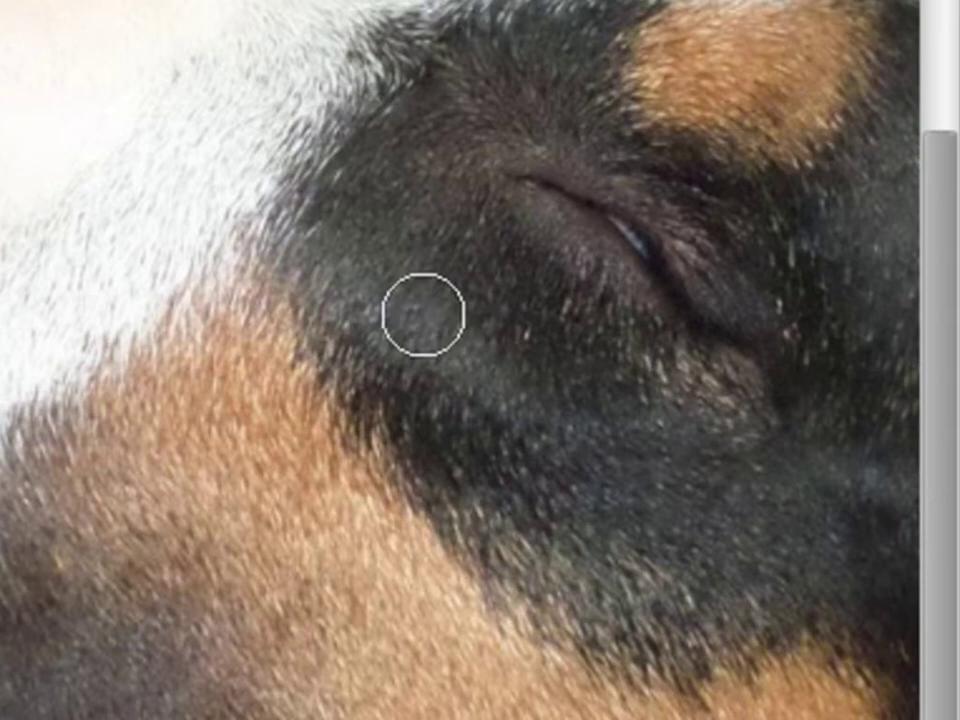
pyautogui.keyDown('alt'); pyautogui.click(423, 314); pyautogui.keyUp('alt')
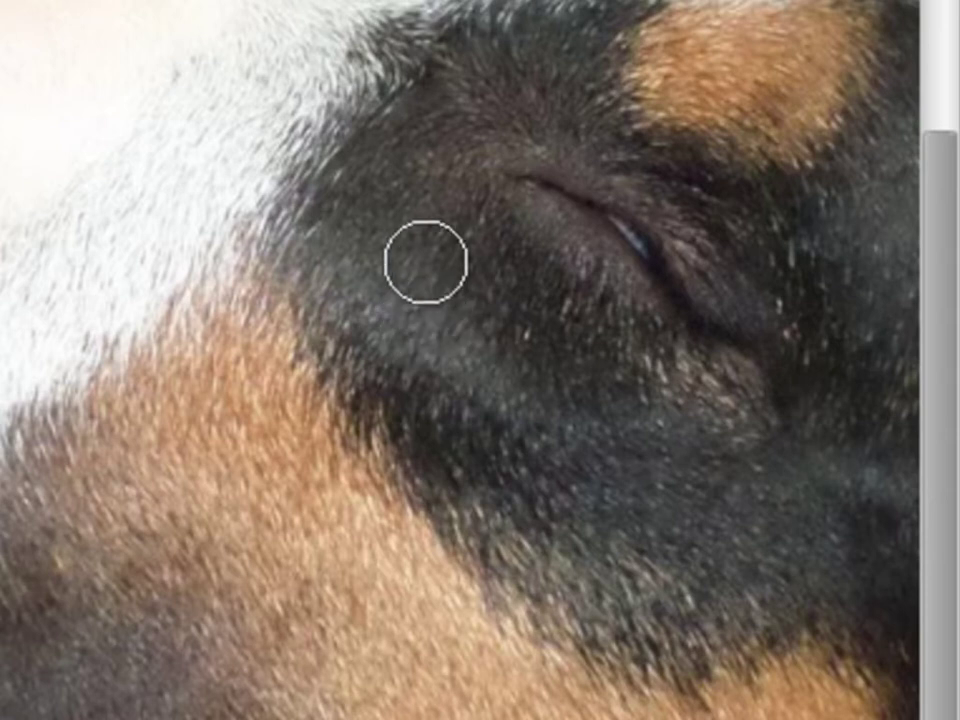
pyautogui.moveTo(425, 252); pyautogui.dragTo(418, 262)
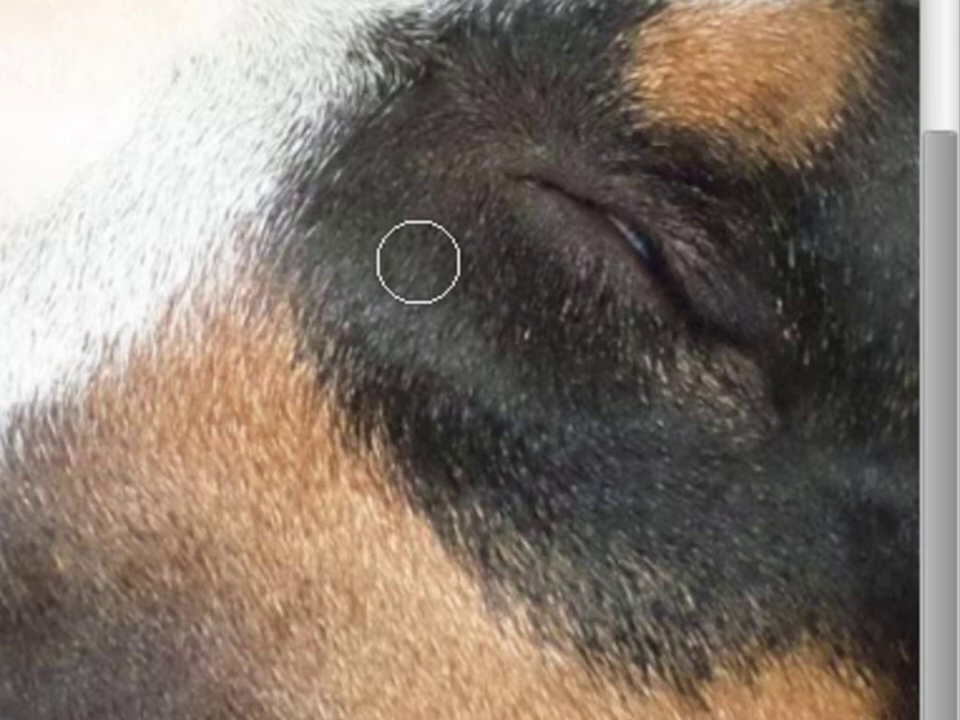
pyautogui.keyDown('alt'); pyautogui.click(418, 262); pyautogui.keyUp('alt')
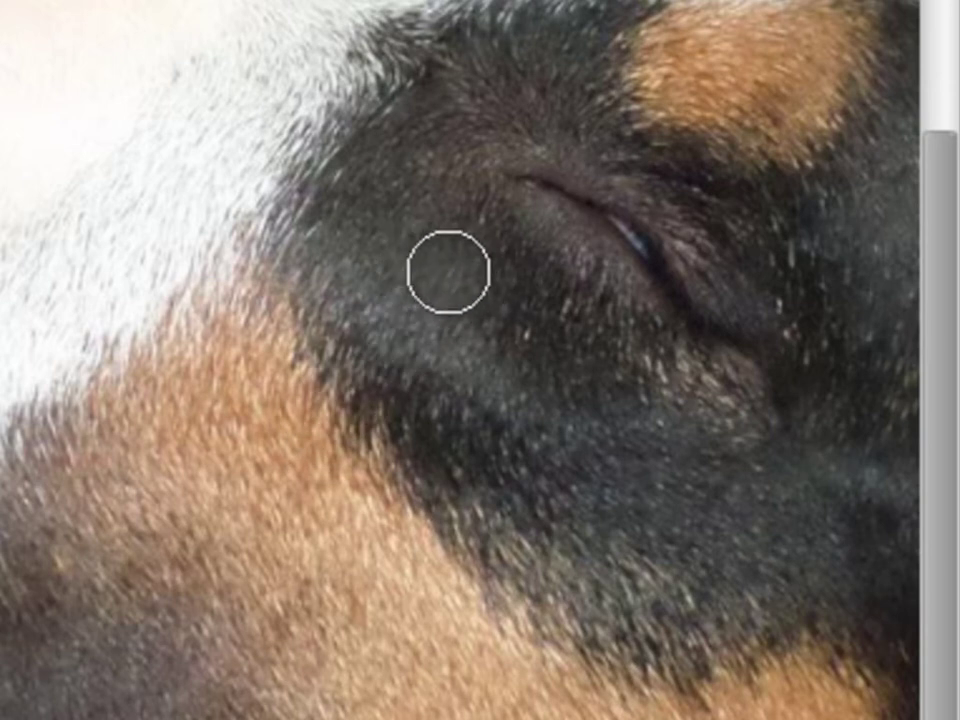
pyautogui.moveTo(358, 432)
pyautogui.mouseDown()
pyautogui.moveTo(360, 422)
pyautogui.moveTo(376, 488)
pyautogui.moveTo(373, 424)
pyautogui.moveTo(418, 527)
pyautogui.moveTo(377, 425)
pyautogui.moveTo(431, 529)
pyautogui.moveTo(371, 411)
pyautogui.moveTo(388, 516)
pyautogui.moveTo(356, 499)
pyautogui.moveTo(323, 447)
pyautogui.moveTo(311, 409)
pyautogui.moveTo(340, 330)
pyautogui.mouseUp()
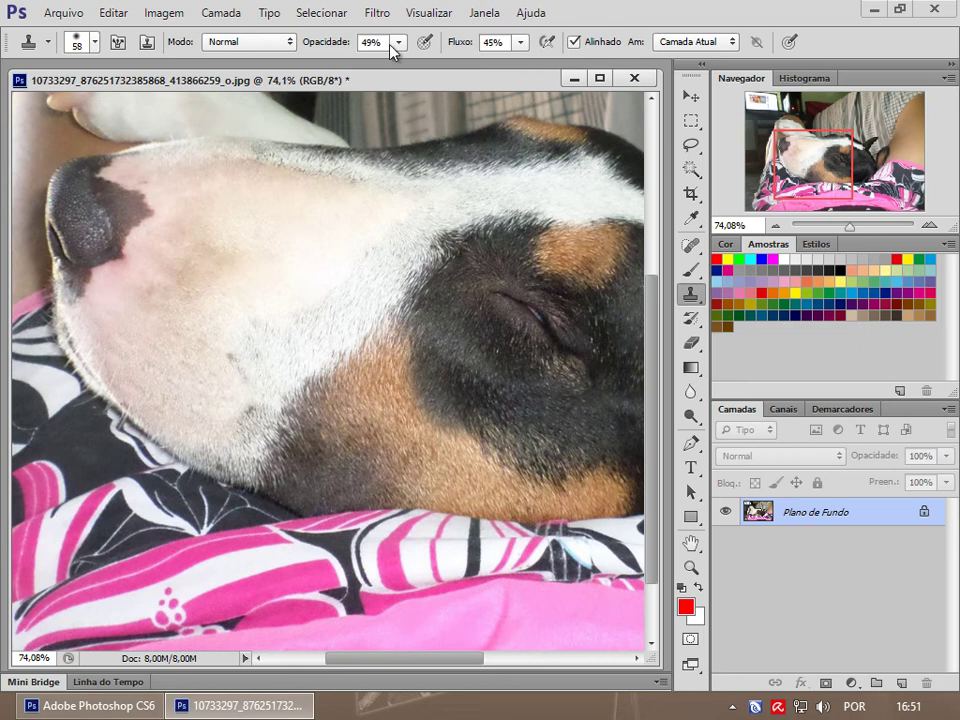
# - At 100% opacity and flow, clone strokes over the black cheek and tan fur below the eye
pyautogui.click(398, 42)
pyautogui.moveTo(396, 64); pyautogui.dragTo(462, 74)
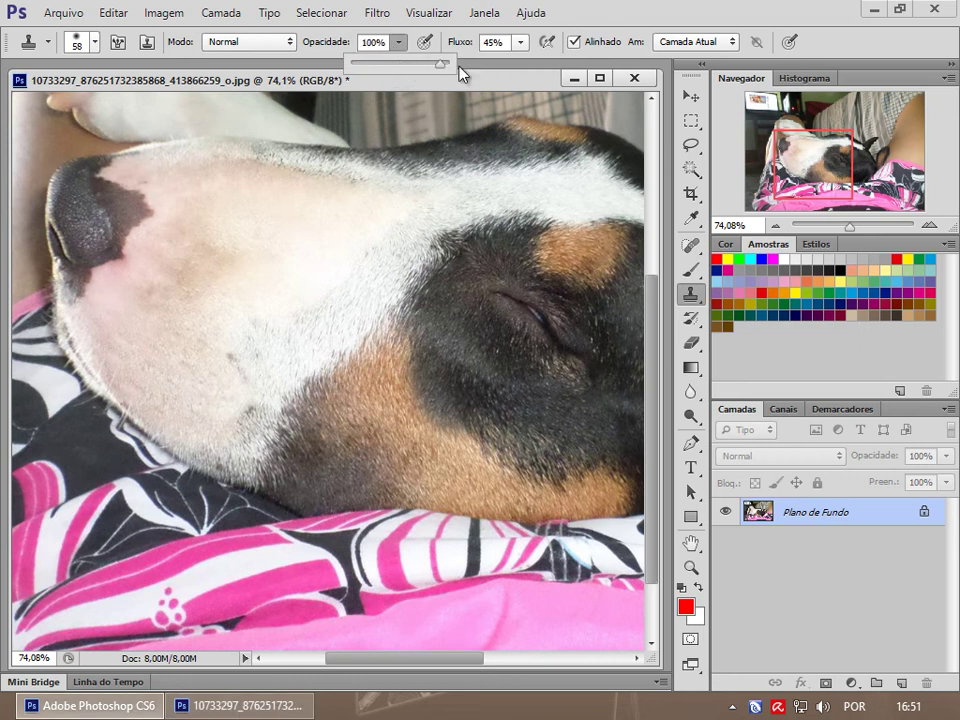
pyautogui.click(521, 45)
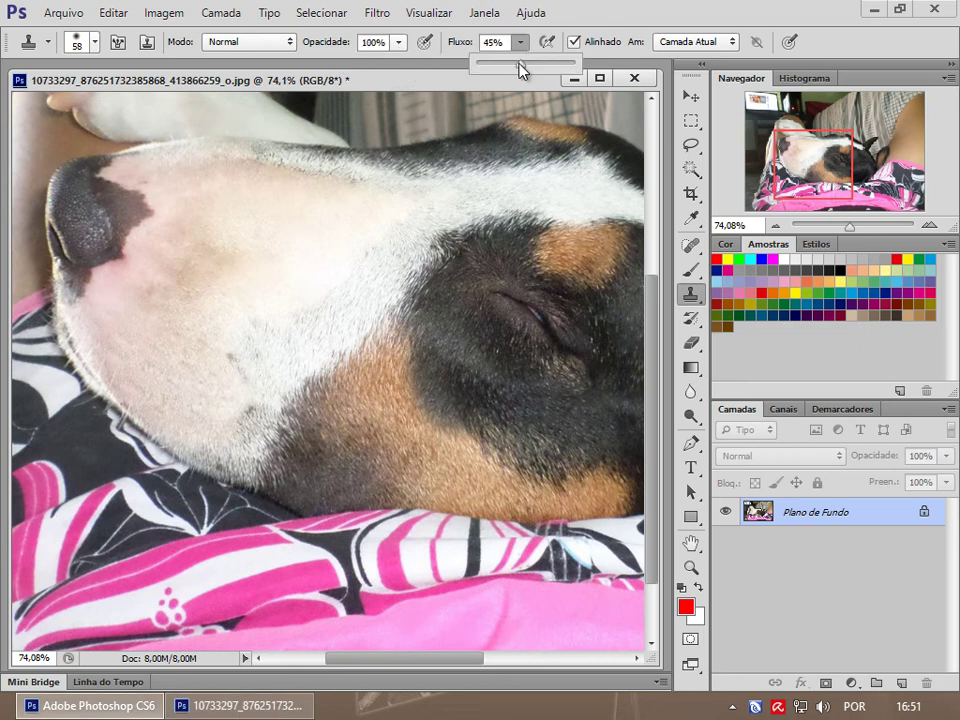
pyautogui.click(457, 319)
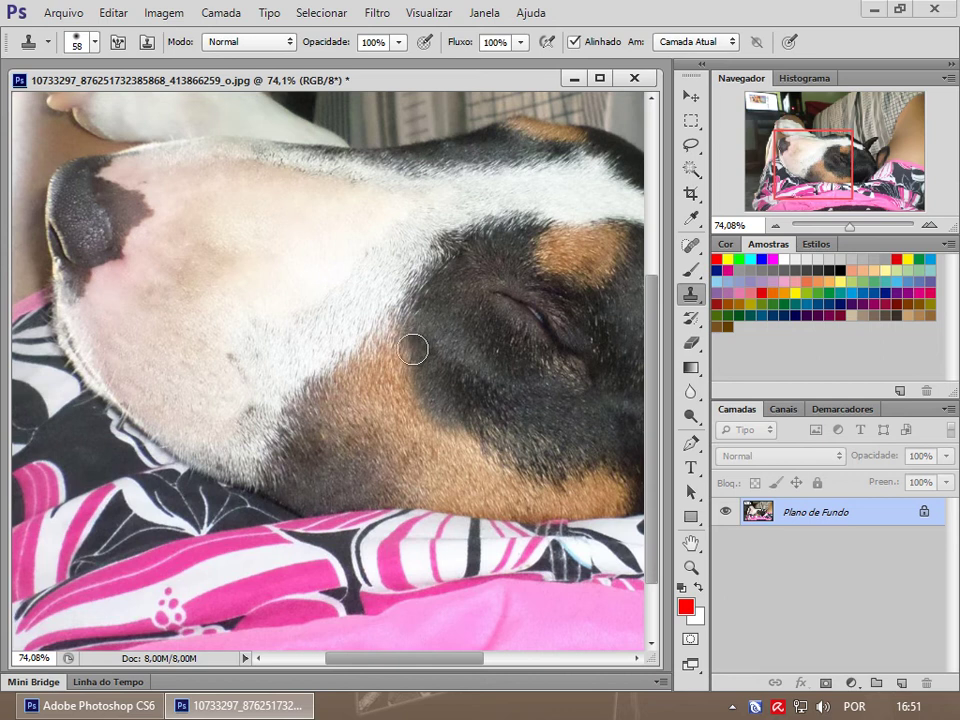
pyautogui.moveTo(386, 356); pyautogui.dragTo(331, 383)
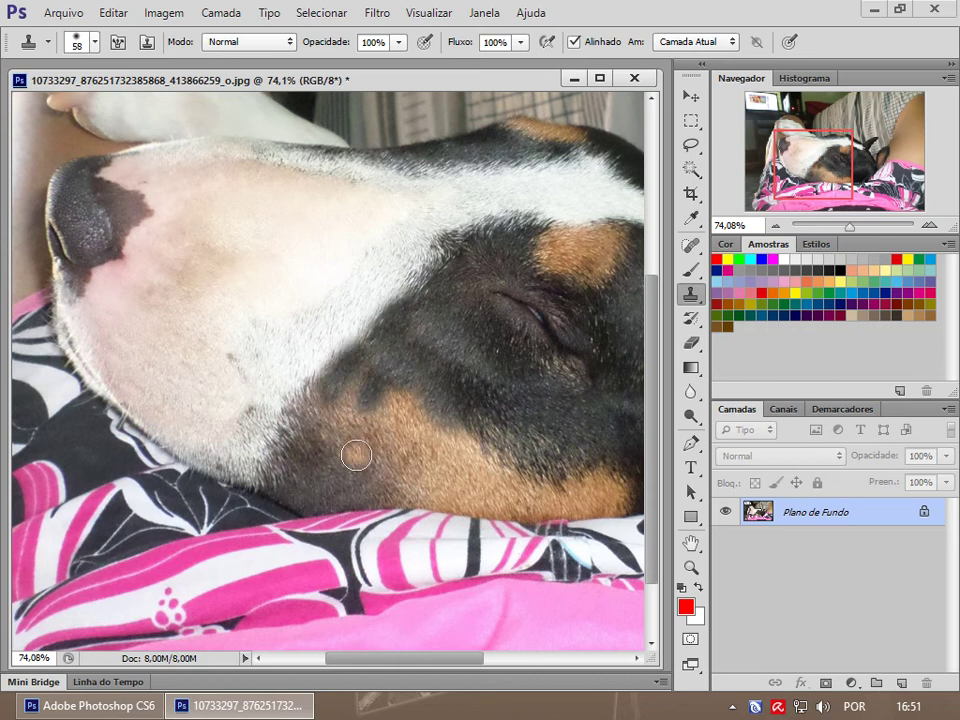
pyautogui.moveTo(439, 462); pyautogui.dragTo(422, 450)
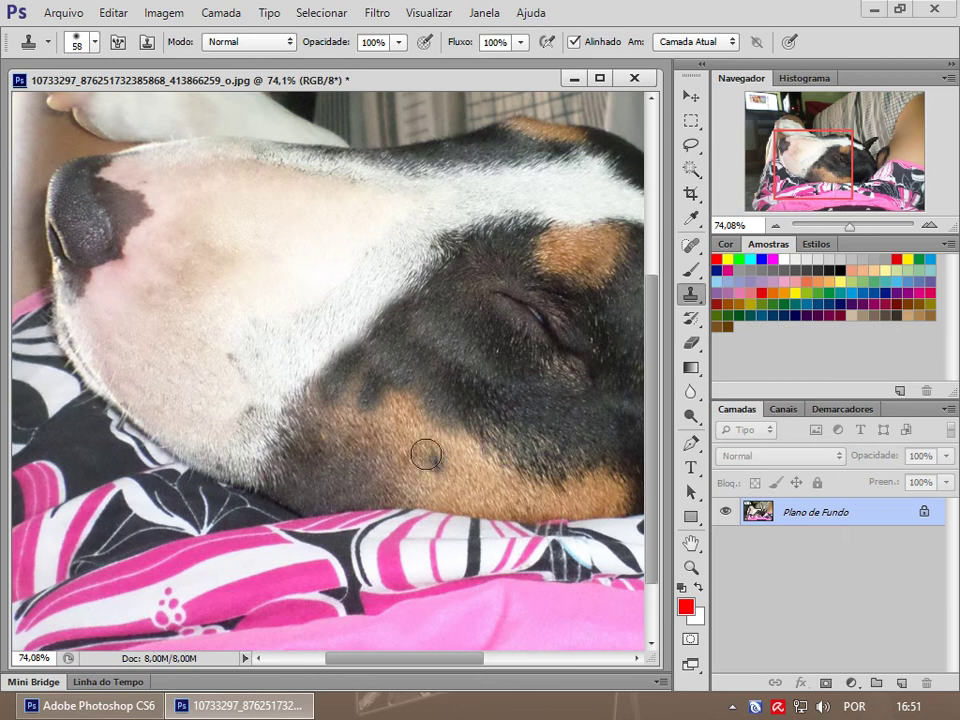
pyautogui.moveTo(383, 331); pyautogui.dragTo(420, 400)
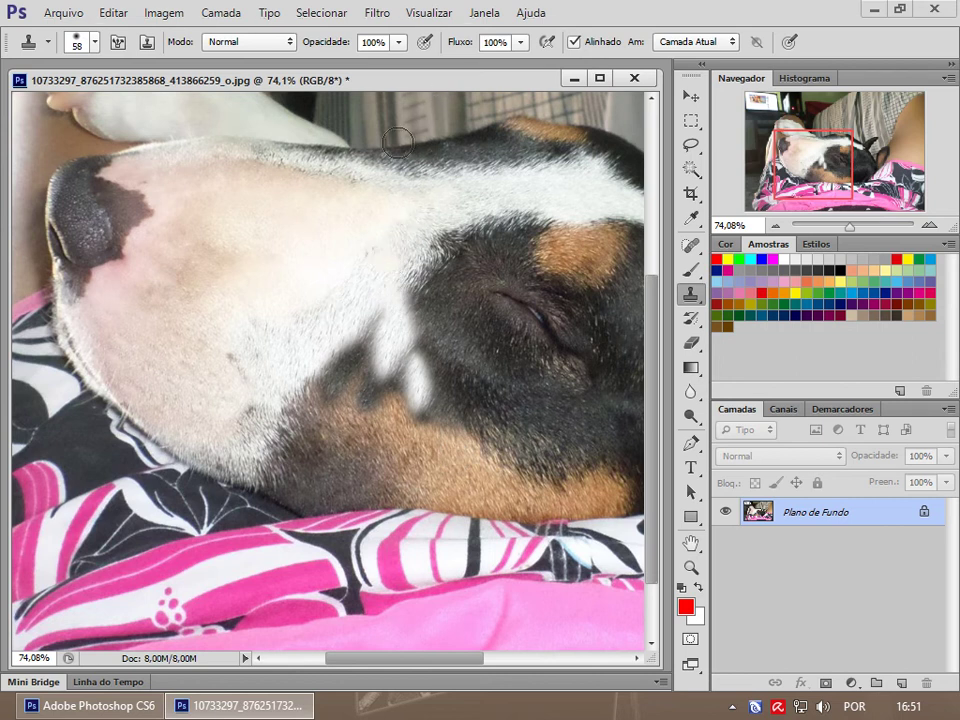
# - Drop the clone to 34% opacity and 37% flow and blend lighter fur into the dark cheek
pyautogui.click(398, 42)
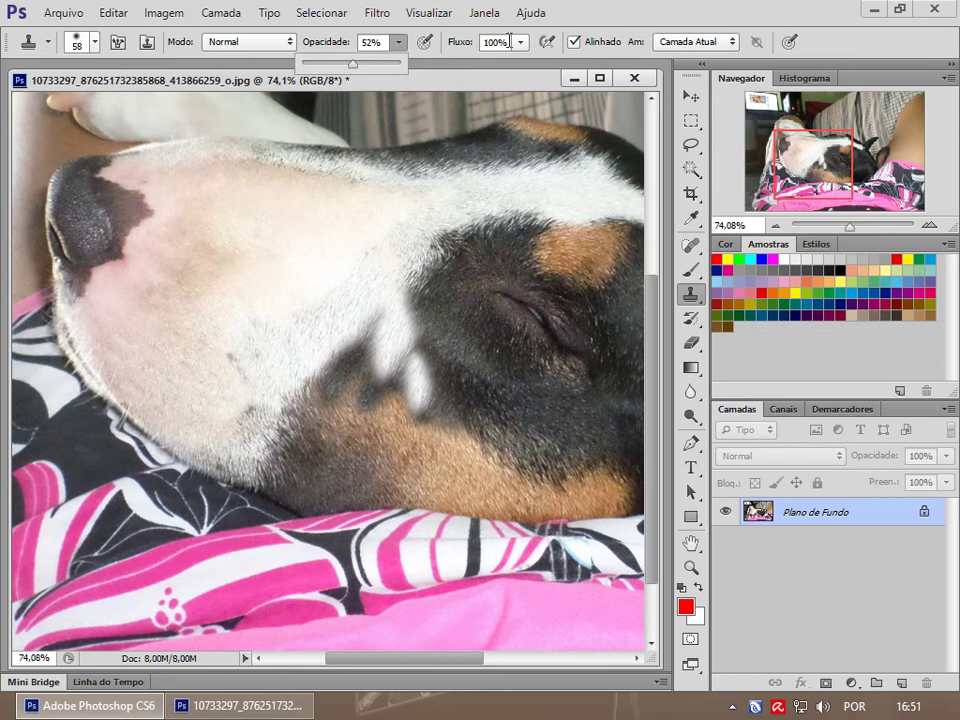
pyautogui.click(520, 42)
pyautogui.click(396, 44)
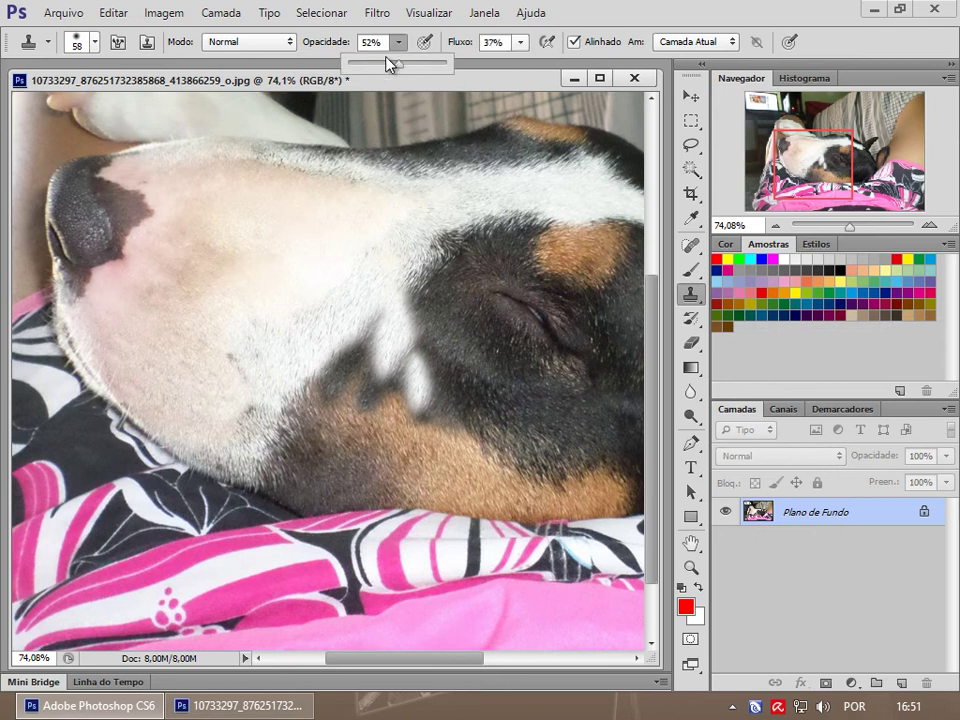
pyautogui.click(382, 66)
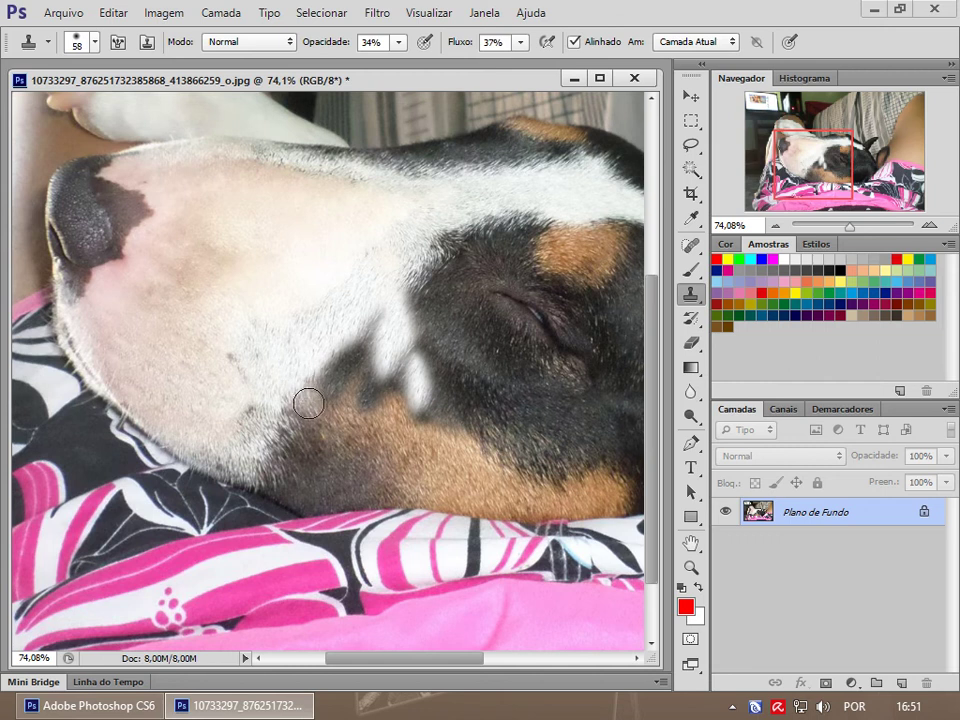
pyautogui.moveTo(314, 407); pyautogui.dragTo(268, 452)
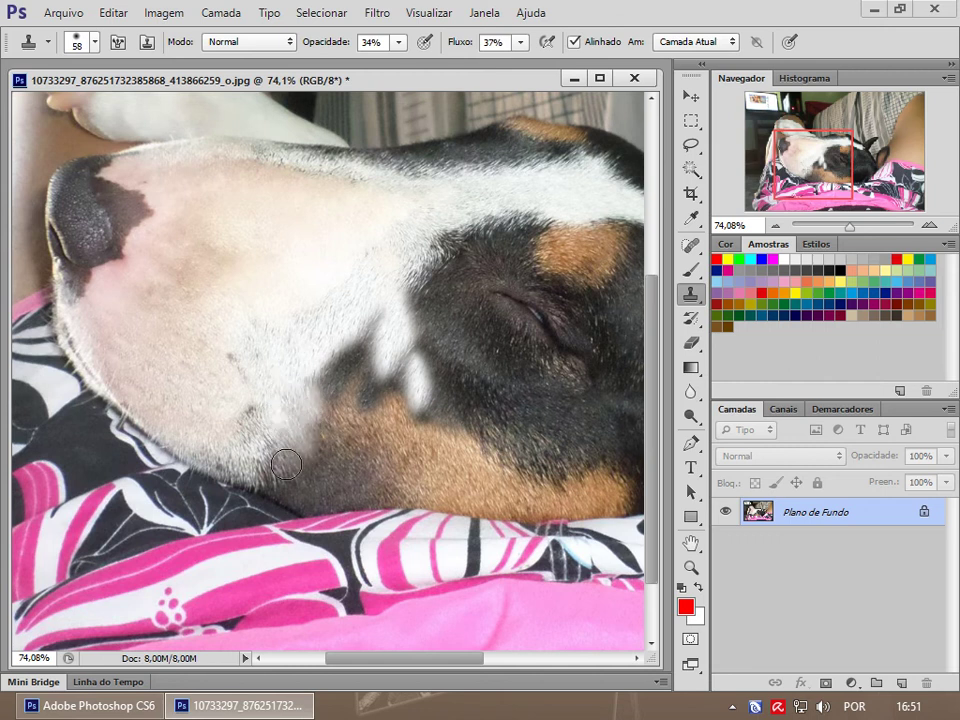
pyautogui.moveTo(321, 398)
pyautogui.mouseDown()
pyautogui.moveTo(326, 364)
pyautogui.moveTo(336, 368)
pyautogui.moveTo(351, 344)
pyautogui.mouseUp()
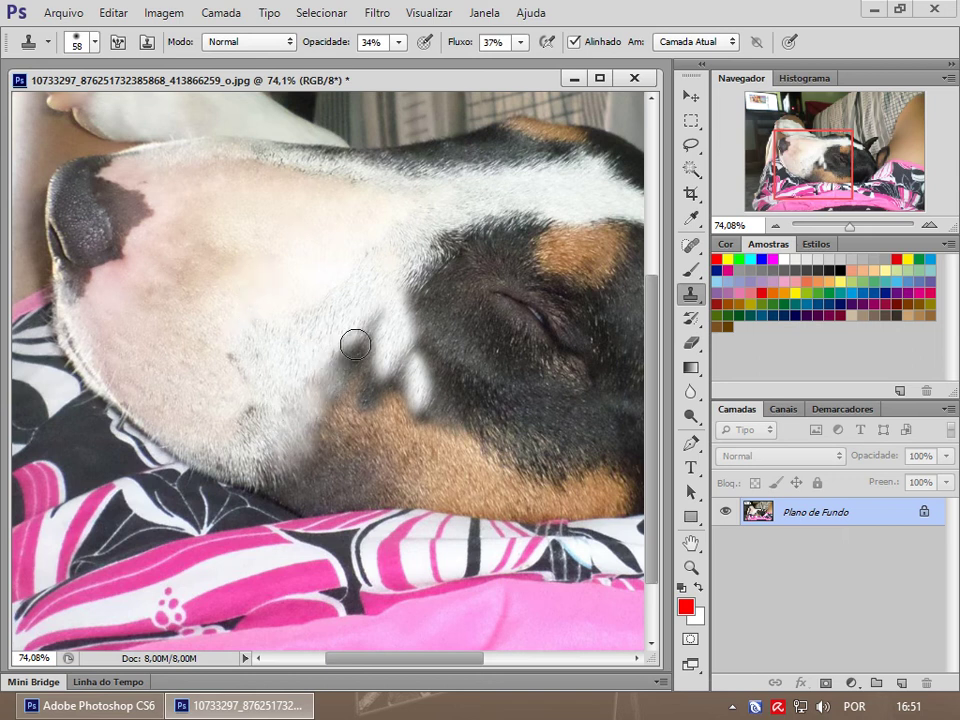
pyautogui.moveTo(341, 339)
pyautogui.mouseDown()
pyautogui.moveTo(338, 376)
pyautogui.moveTo(321, 344)
pyautogui.moveTo(358, 364)
pyautogui.mouseUp()
pyautogui.keyDown('alt'); pyautogui.click(316, 337); pyautogui.keyUp('alt')
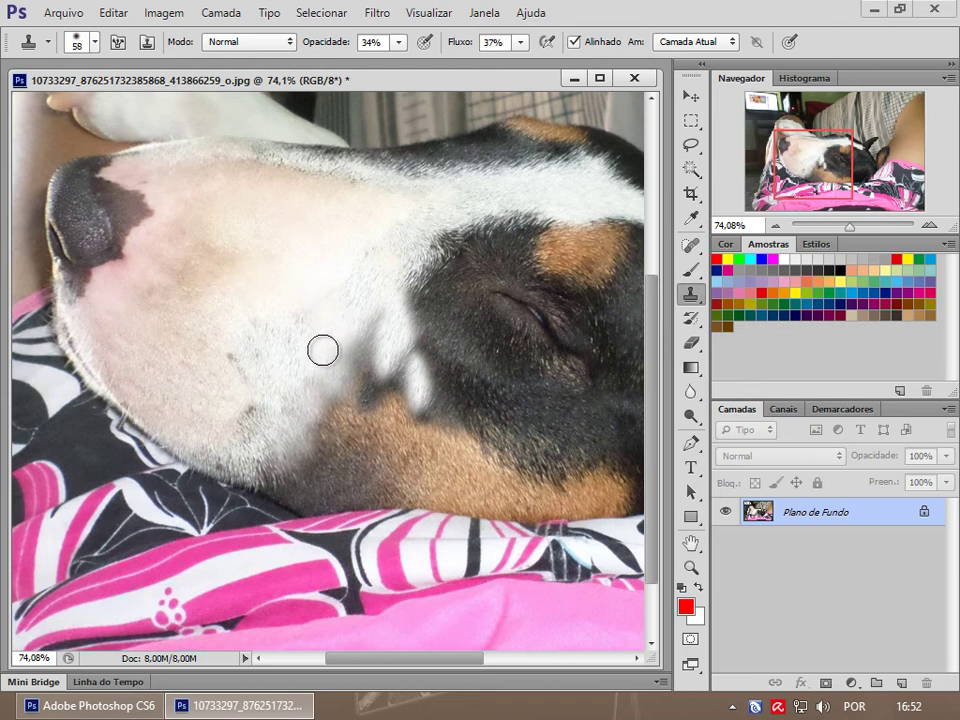
pyautogui.moveTo(315, 345)
pyautogui.mouseDown()
pyautogui.moveTo(333, 279)
pyautogui.moveTo(326, 334)
pyautogui.mouseUp()
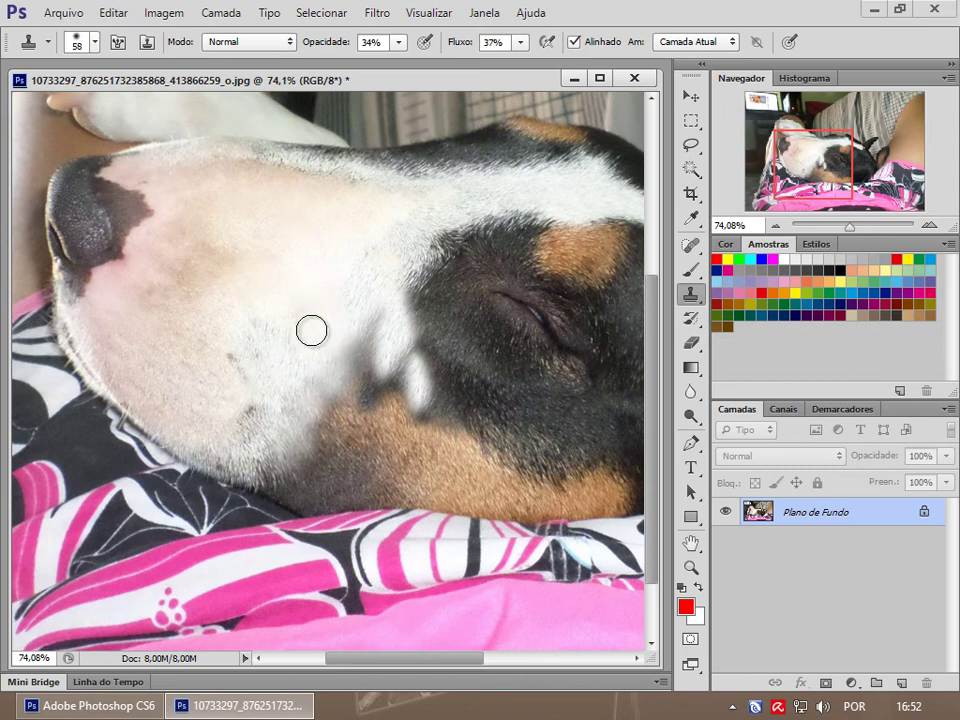
# - Resample the muzzle and clone smooth fur across the upper and lower muzzle
pyautogui.keyDown('alt'); pyautogui.click(305, 270); pyautogui.keyUp('alt')
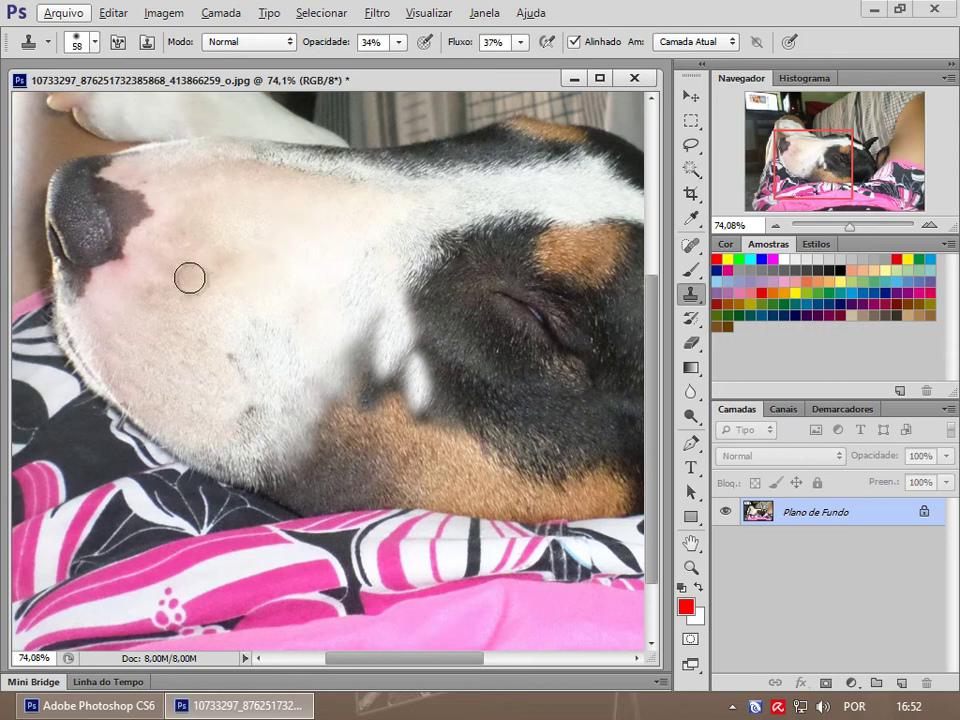
pyautogui.press('alt')
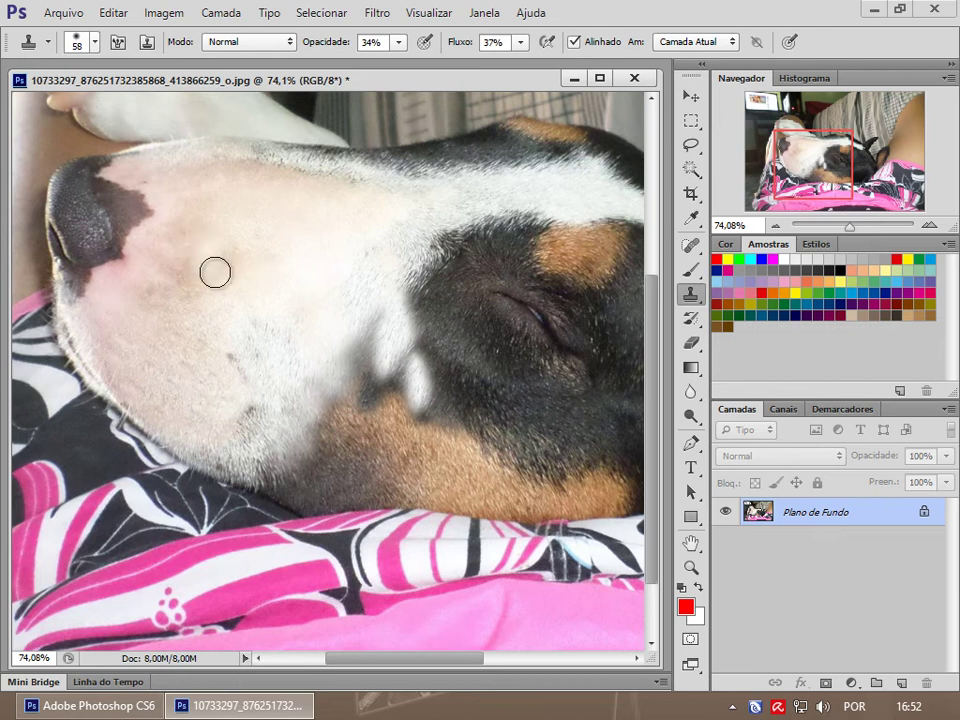
pyautogui.moveTo(207, 256); pyautogui.dragTo(216, 258)
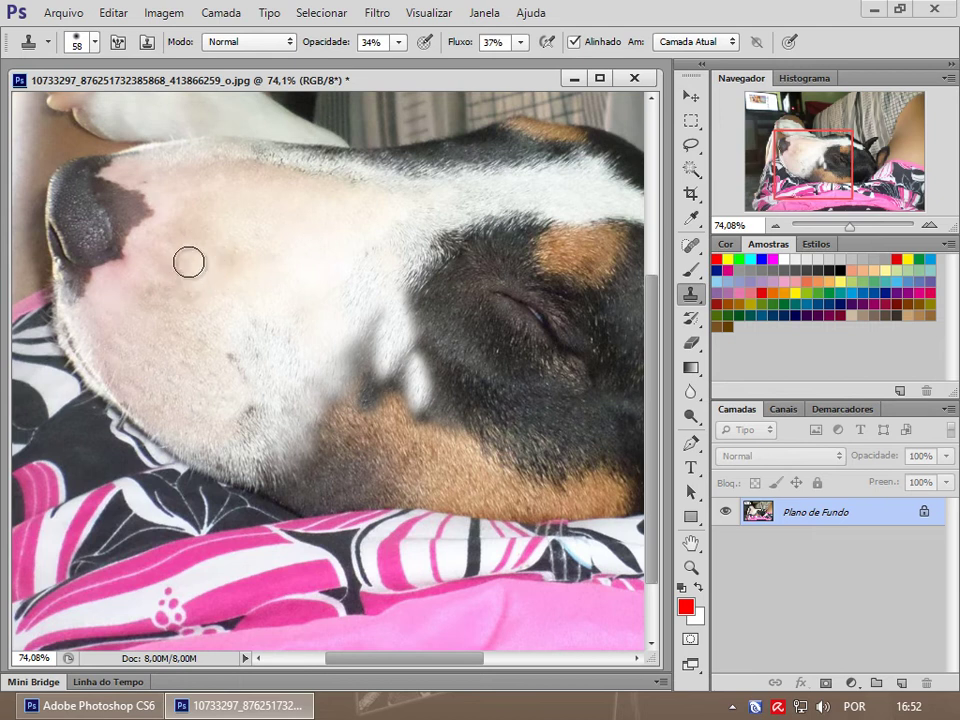
pyautogui.moveTo(219, 268)
pyautogui.mouseDown()
pyautogui.moveTo(219, 228)
pyautogui.moveTo(187, 226)
pyautogui.mouseUp()
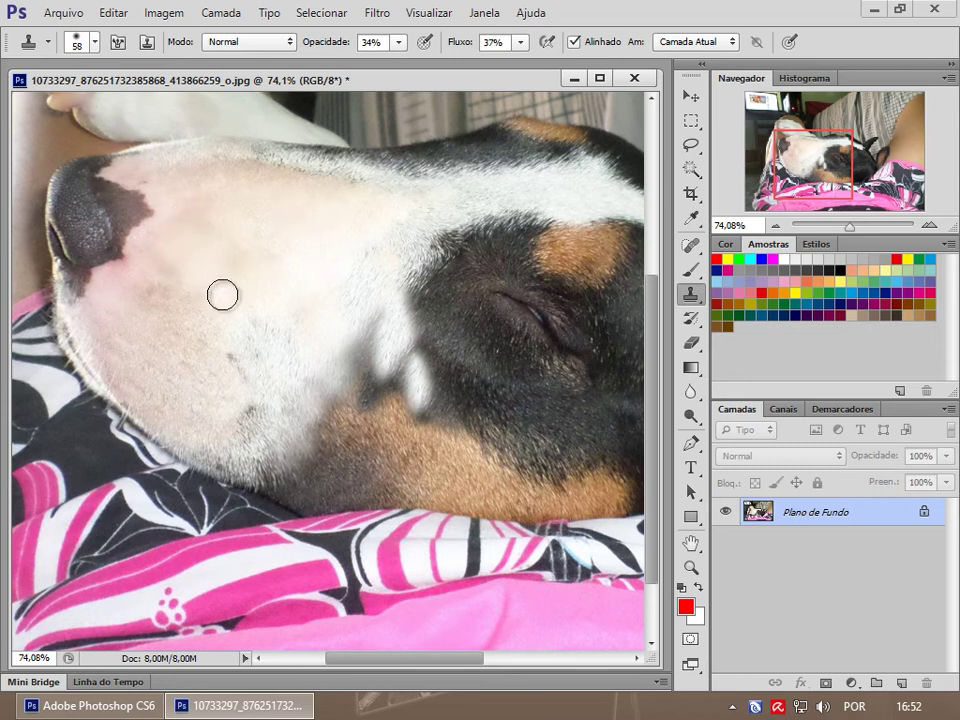
pyautogui.moveTo(187, 226)
pyautogui.mouseDown()
pyautogui.moveTo(129, 289)
pyautogui.moveTo(100, 291)
pyautogui.mouseUp()
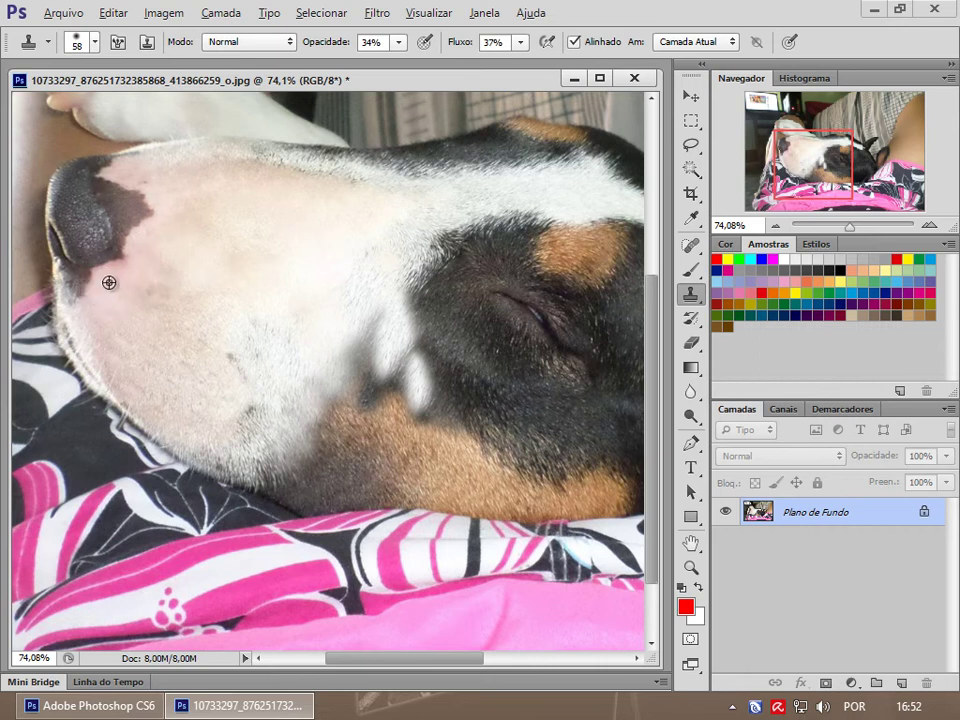
# - Sample near the nose and smooth the muzzle skin along the nose edge
pyautogui.keyDown('alt'); pyautogui.click(107, 291); pyautogui.keyUp('alt')
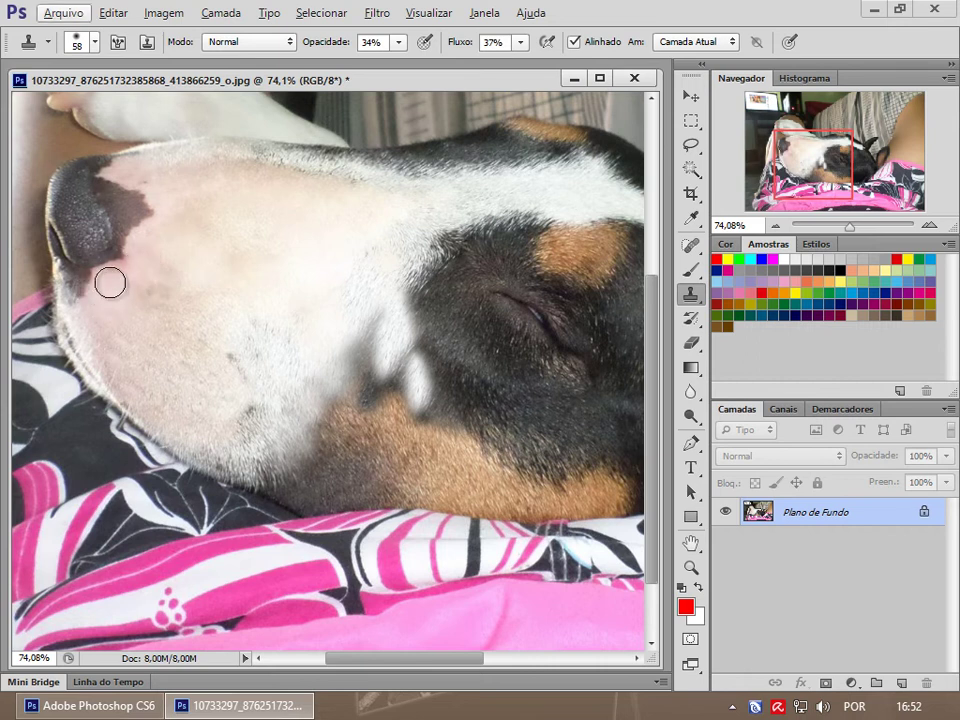
pyautogui.moveTo(121, 297)
pyautogui.mouseDown()
pyautogui.moveTo(148, 249)
pyautogui.moveTo(178, 242)
pyautogui.moveTo(133, 281)
pyautogui.moveTo(114, 282)
pyautogui.mouseUp()
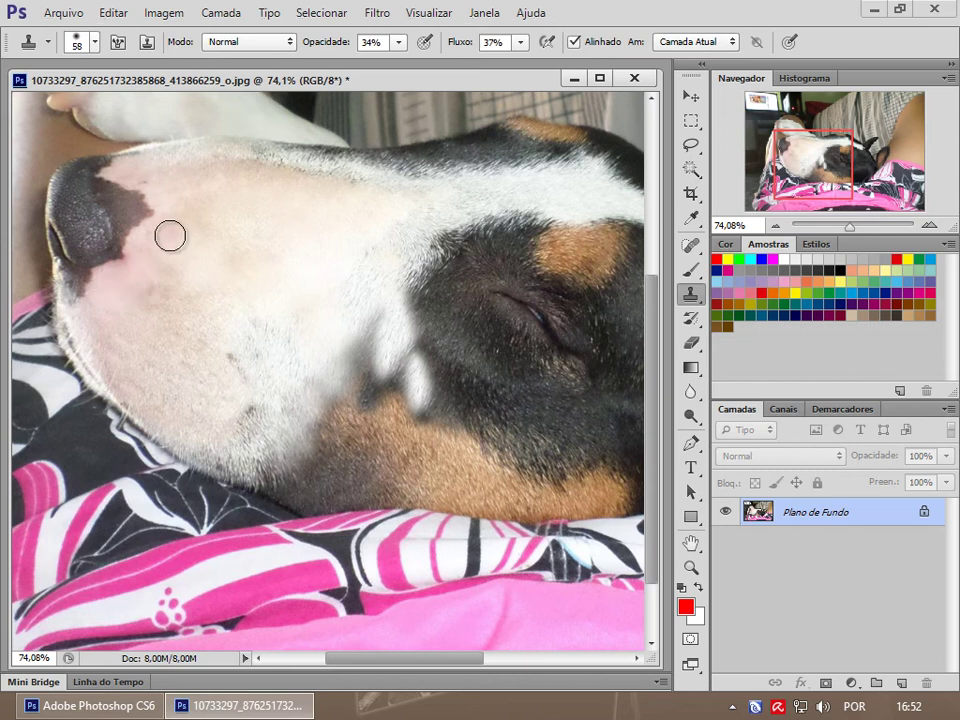
pyautogui.moveTo(150, 266)
pyautogui.mouseDown()
pyautogui.moveTo(172, 230)
pyautogui.moveTo(159, 268)
pyautogui.moveTo(159, 238)
pyautogui.moveTo(184, 249)
pyautogui.moveTo(178, 261)
pyautogui.moveTo(157, 251)
pyautogui.moveTo(200, 250)
pyautogui.mouseUp()
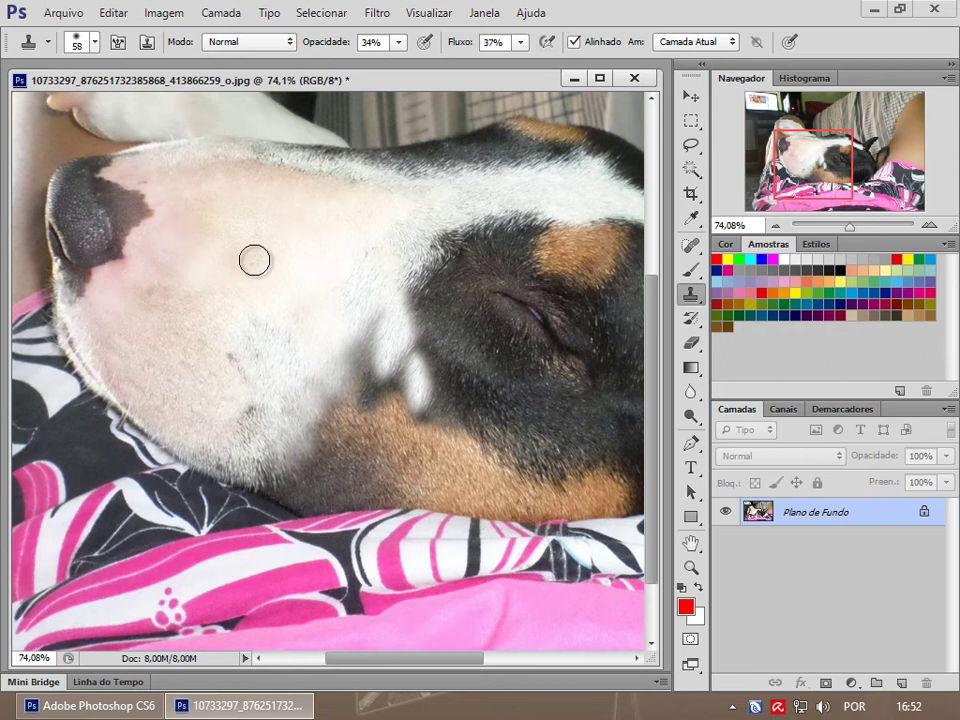
pyautogui.moveTo(148, 259)
pyautogui.mouseDown()
pyautogui.moveTo(161, 223)
pyautogui.moveTo(144, 208)
pyautogui.moveTo(128, 214)
pyautogui.mouseUp()
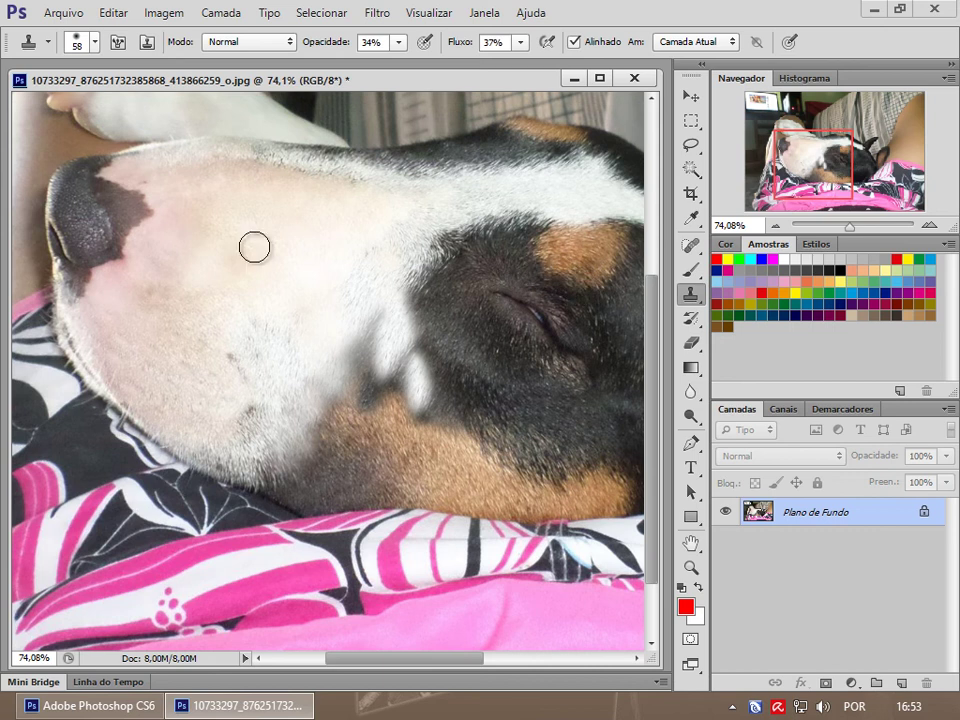
pyautogui.click(135, 213)
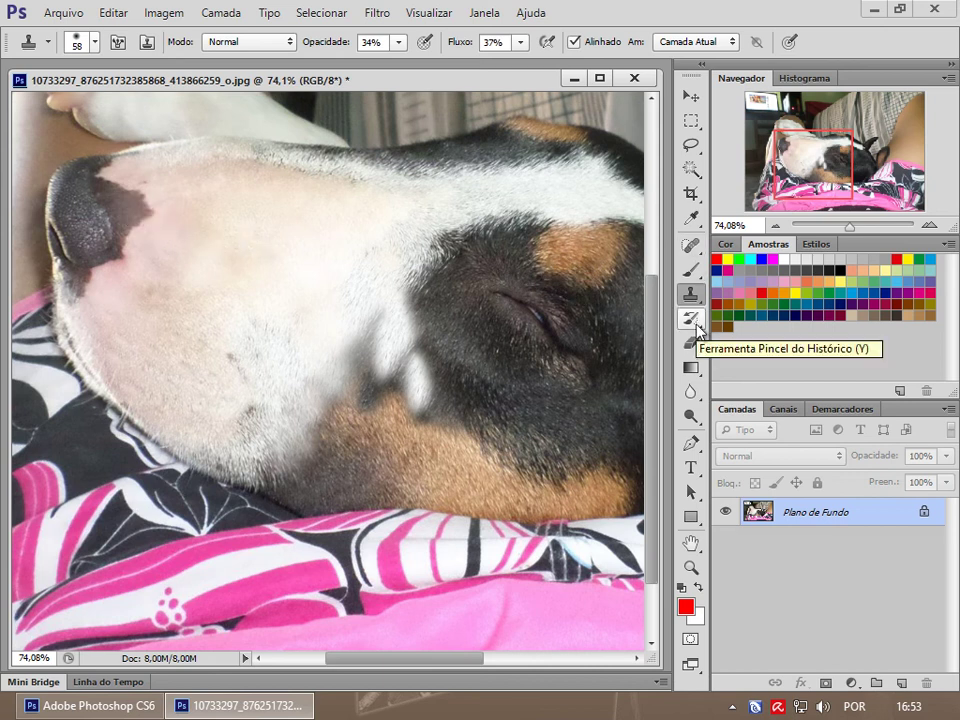
pyautogui.click(697, 326)
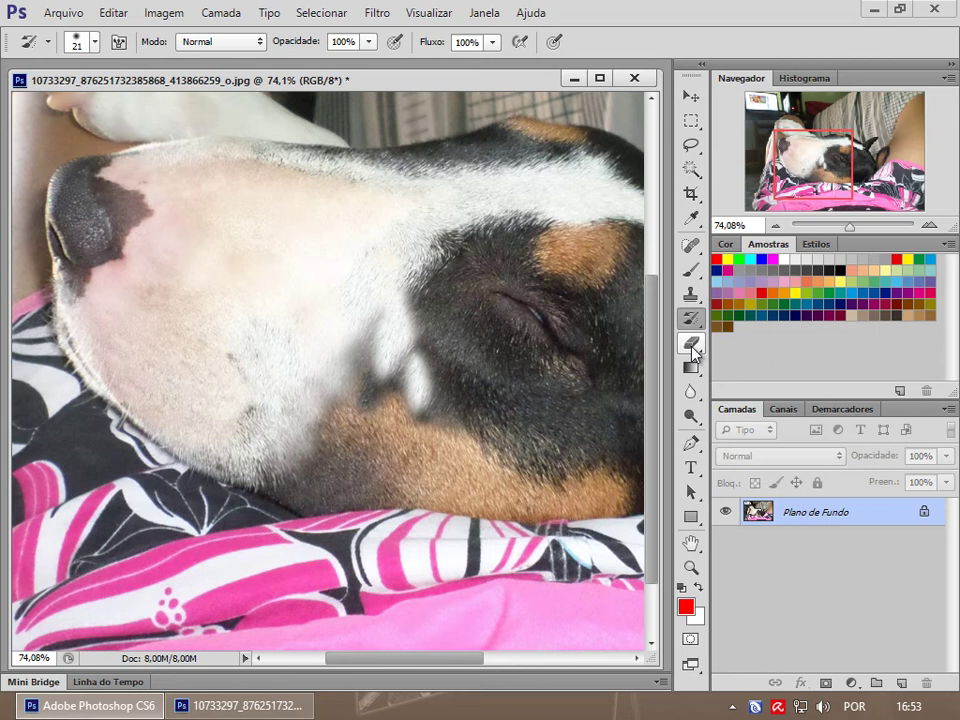
pyautogui.click(693, 344)
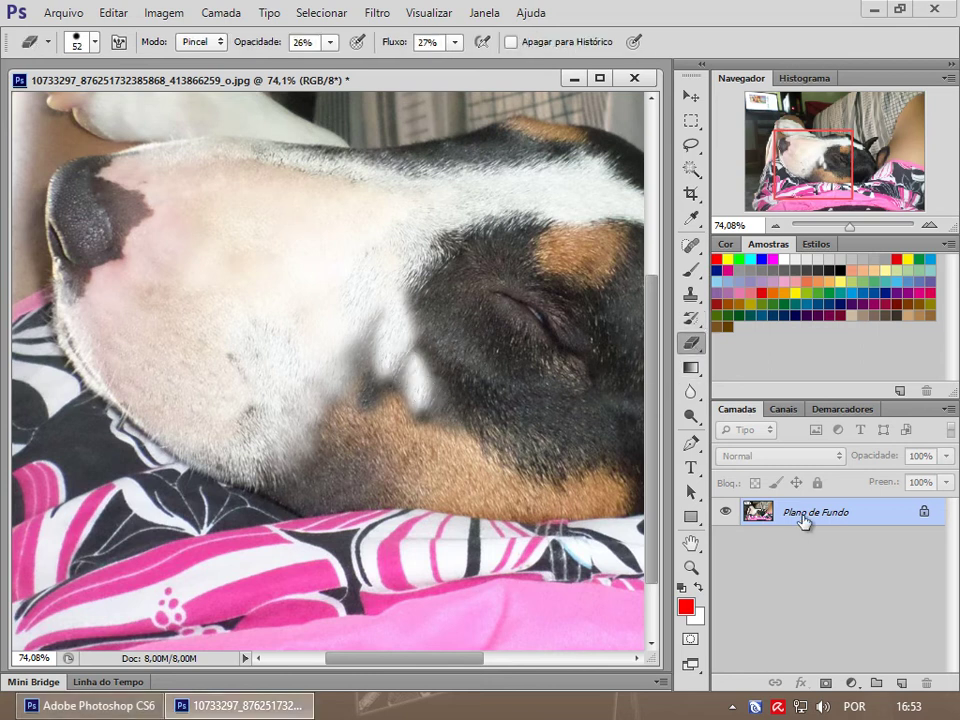
# - Open 10.png, keeping its embedded colour profile
pyautogui.click(690, 121)
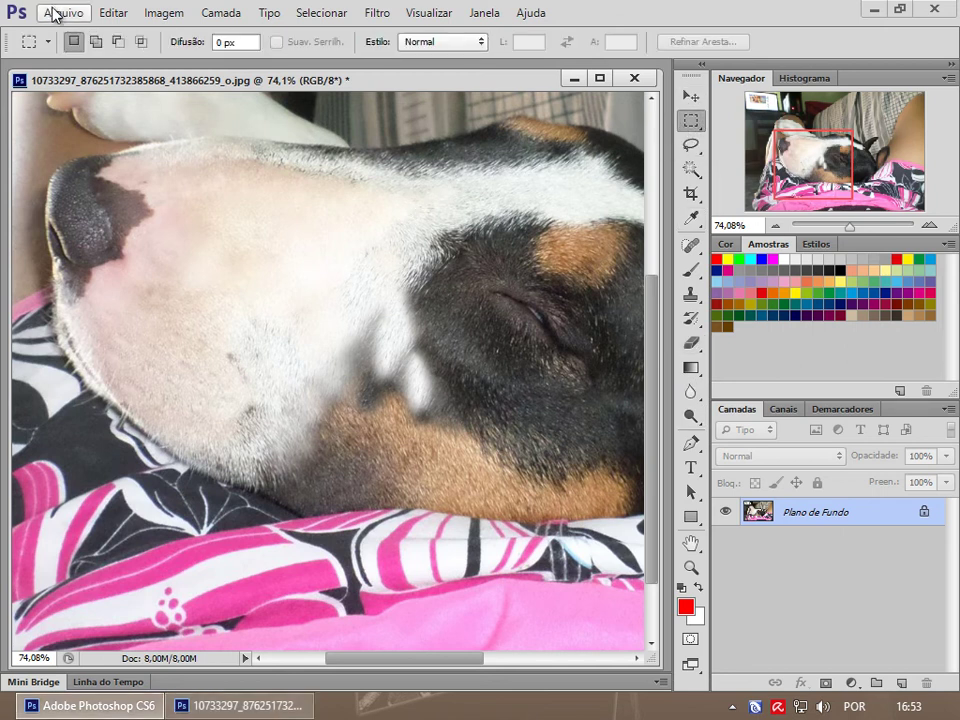
pyautogui.click(58, 13)
pyautogui.click(62, 51)
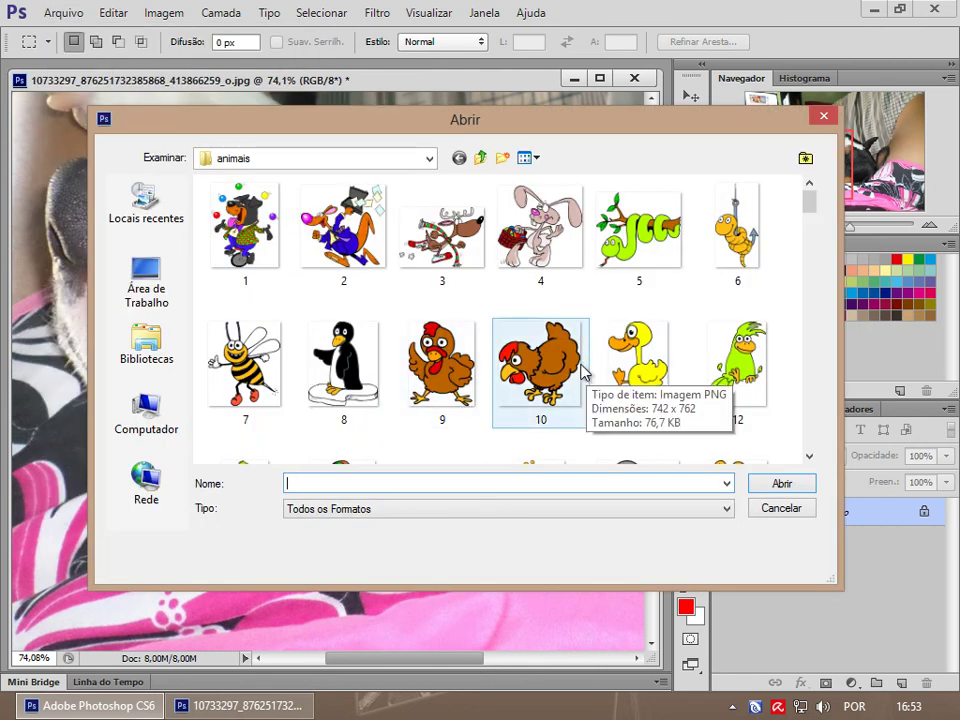
pyautogui.doubleClick(530, 378)
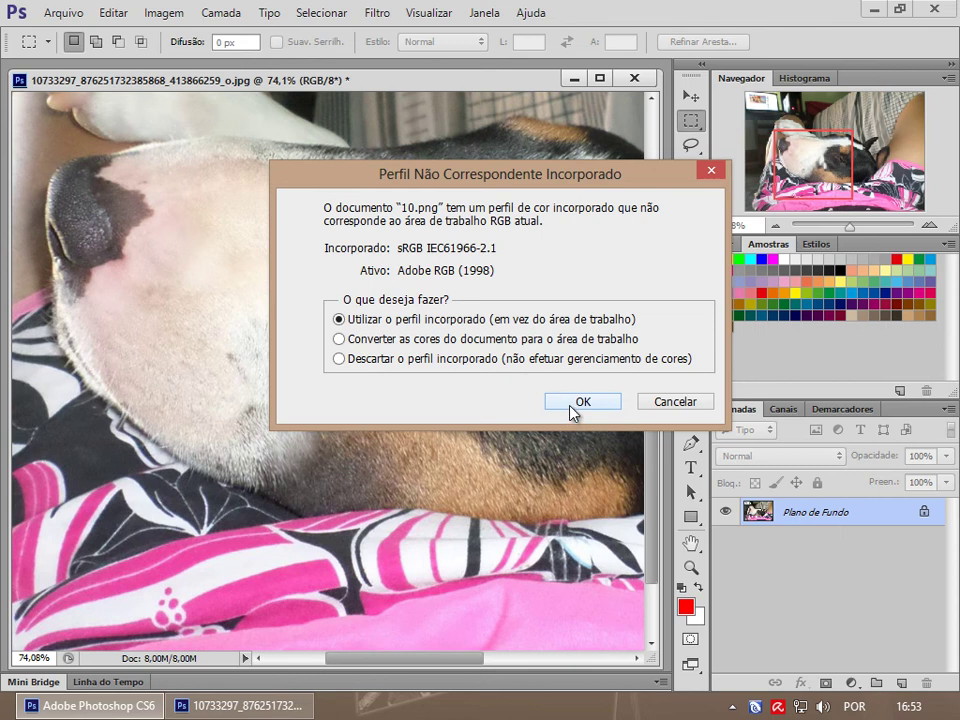
pyautogui.click(574, 403)
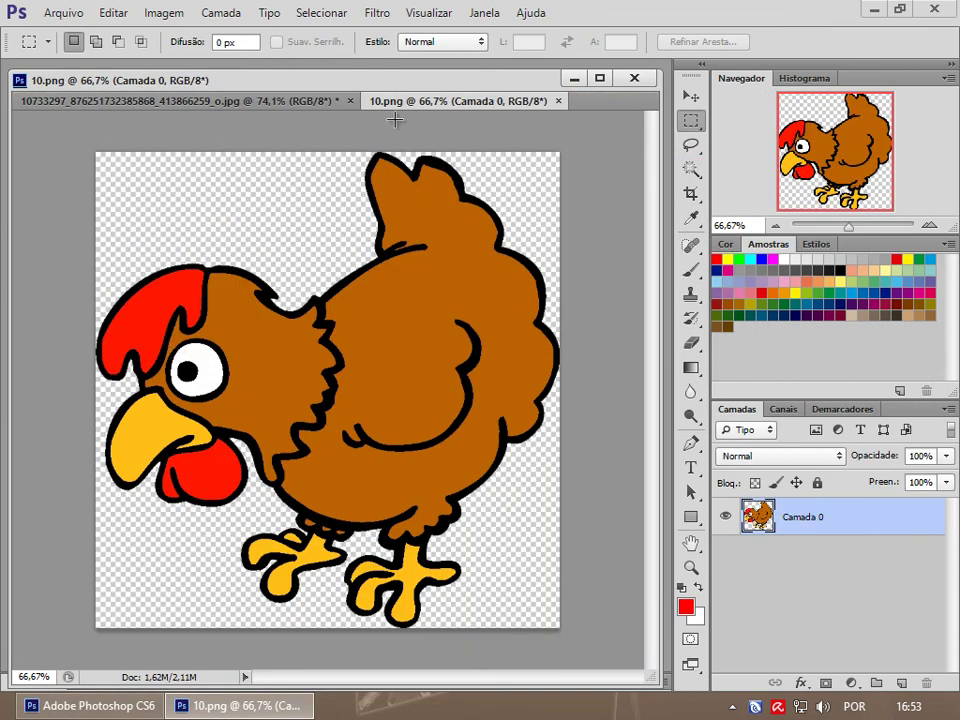
# - Drag the chicken from the floated 10.png window into the dog photo and close 10.png
pyautogui.moveTo(400, 110); pyautogui.dragTo(655, 118)
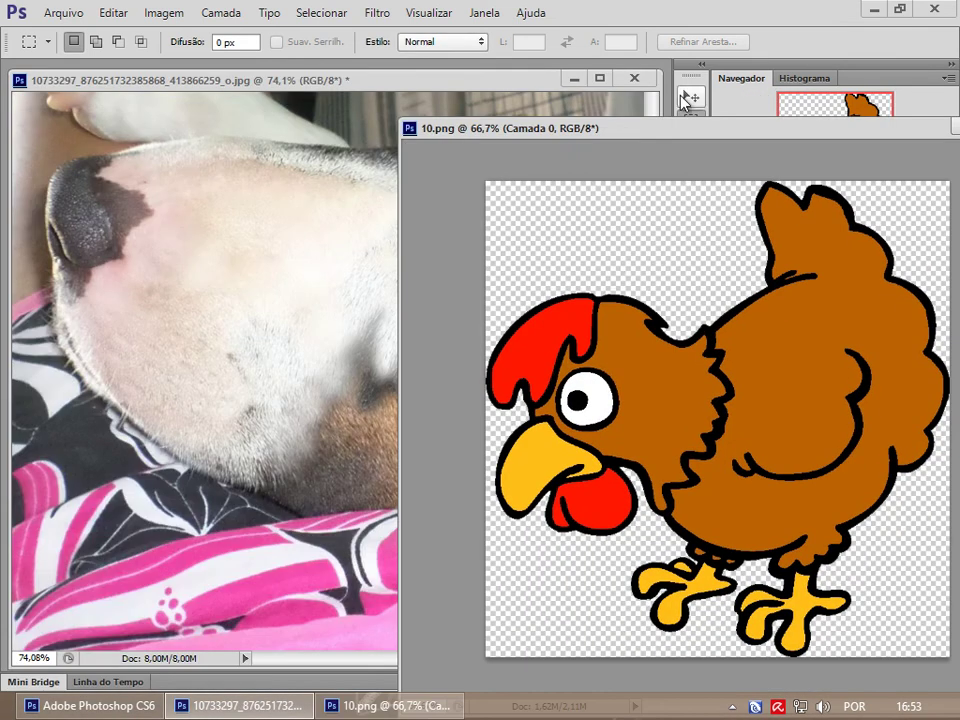
pyautogui.click(684, 96)
pyautogui.moveTo(590, 413); pyautogui.dragTo(236, 285)
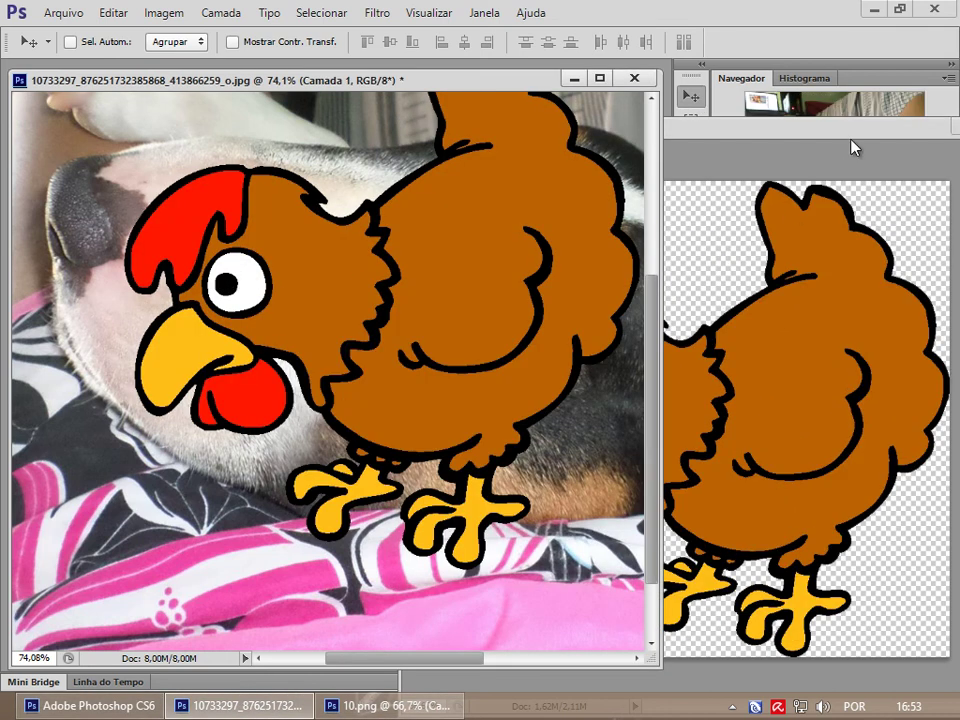
pyautogui.moveTo(852, 148); pyautogui.dragTo(411, 137)
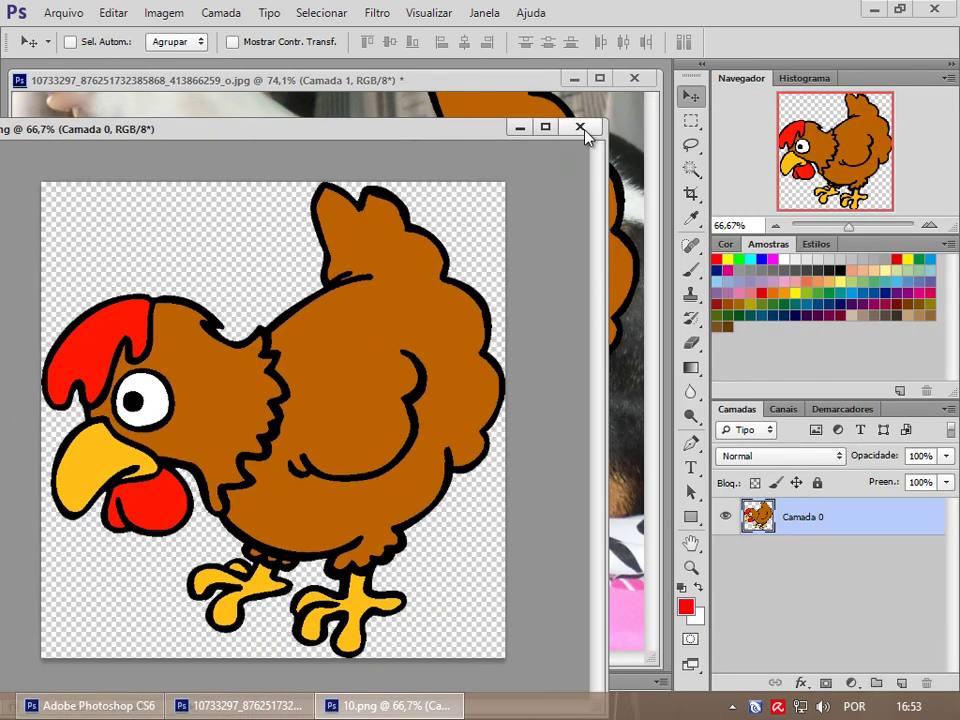
pyautogui.click(580, 128)
pyautogui.moveTo(525, 265)
pyautogui.mouseDown()
pyautogui.moveTo(447, 283)
pyautogui.moveTo(467, 338)
pyautogui.moveTo(487, 334)
pyautogui.mouseUp()
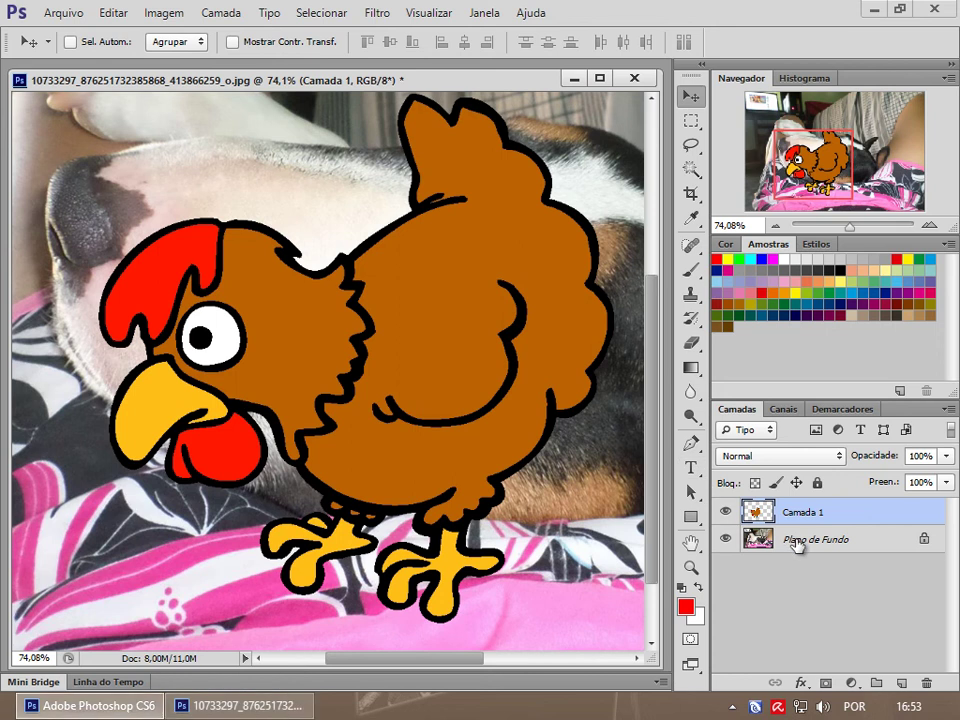
# - Select the chicken layer Camada 1 and reposition the chicken over the dog's head
pyautogui.click(797, 543)
pyautogui.click(727, 513)
pyautogui.click(727, 513)
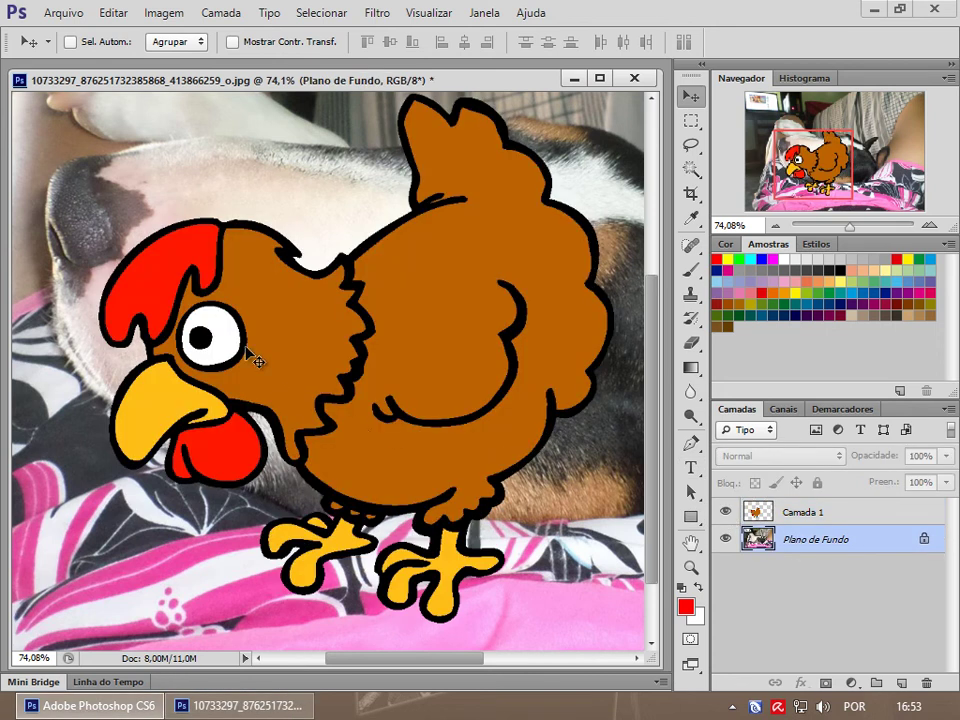
pyautogui.moveTo(388, 343); pyautogui.dragTo(281, 356)
pyautogui.click(463, 335)
pyautogui.rightClick(455, 338)
pyautogui.rightClick(426, 304)
pyautogui.click(435, 311)
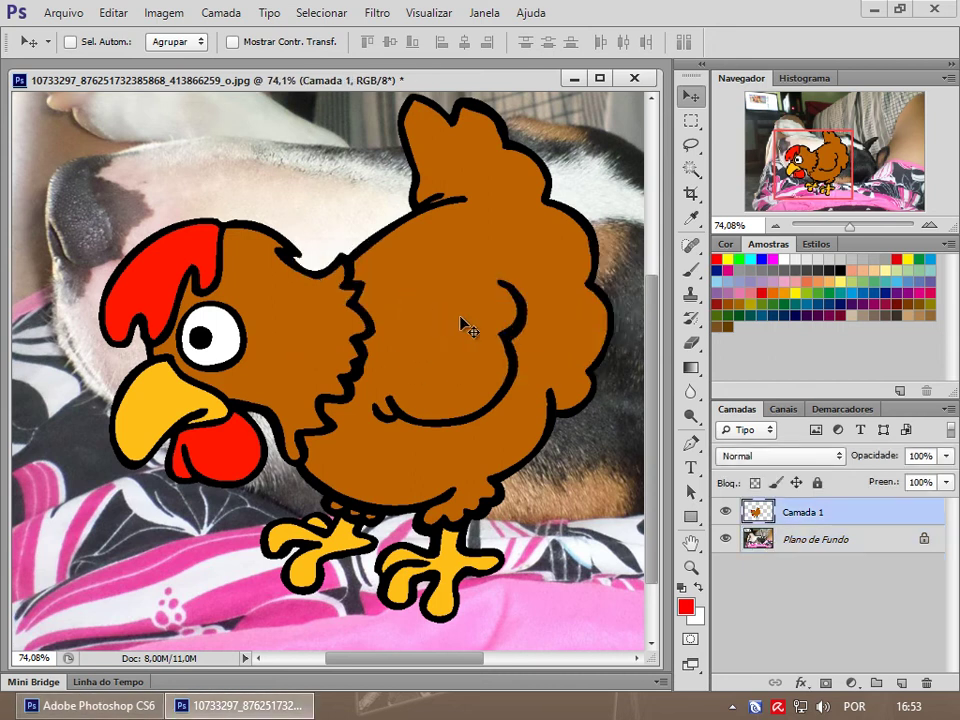
pyautogui.moveTo(465, 326); pyautogui.dragTo(311, 296)
pyautogui.moveTo(416, 333); pyautogui.dragTo(255, 345)
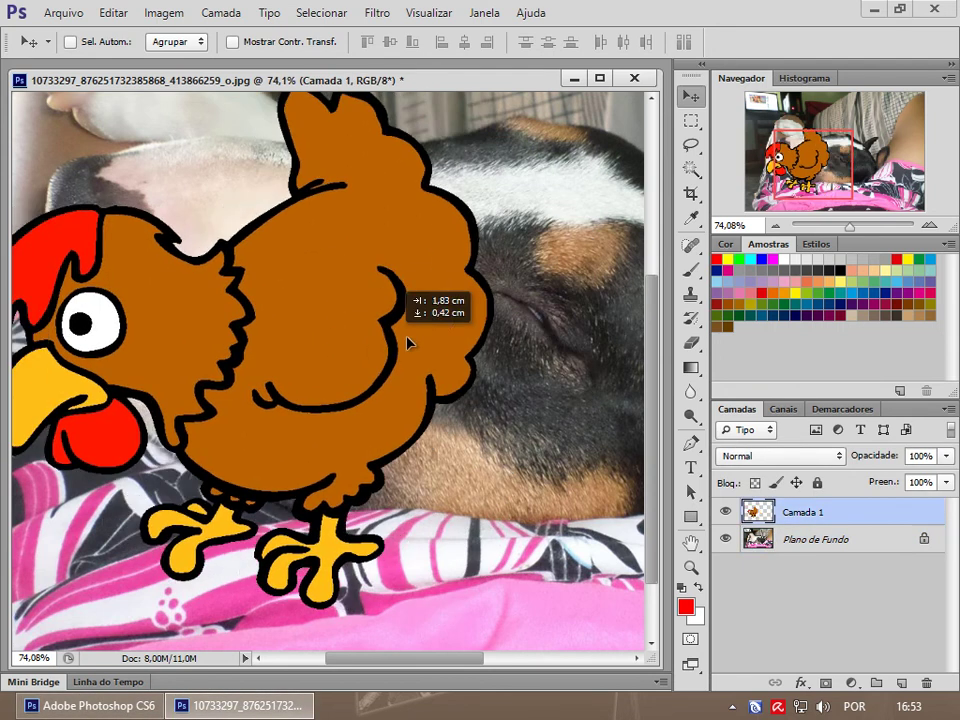
# - Cut the chicken's eye area, hide Camada 1, and paste it as Camada 2 over the dog's eye
pyautogui.click(692, 147)
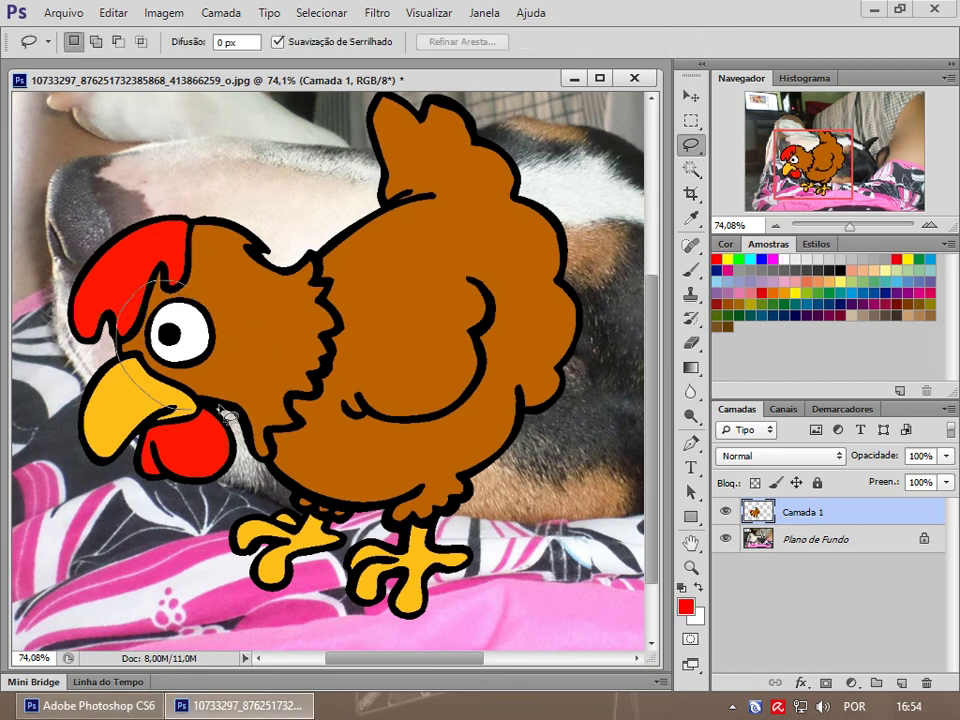
pyautogui.moveTo(181, 287); pyautogui.dragTo(207, 400)
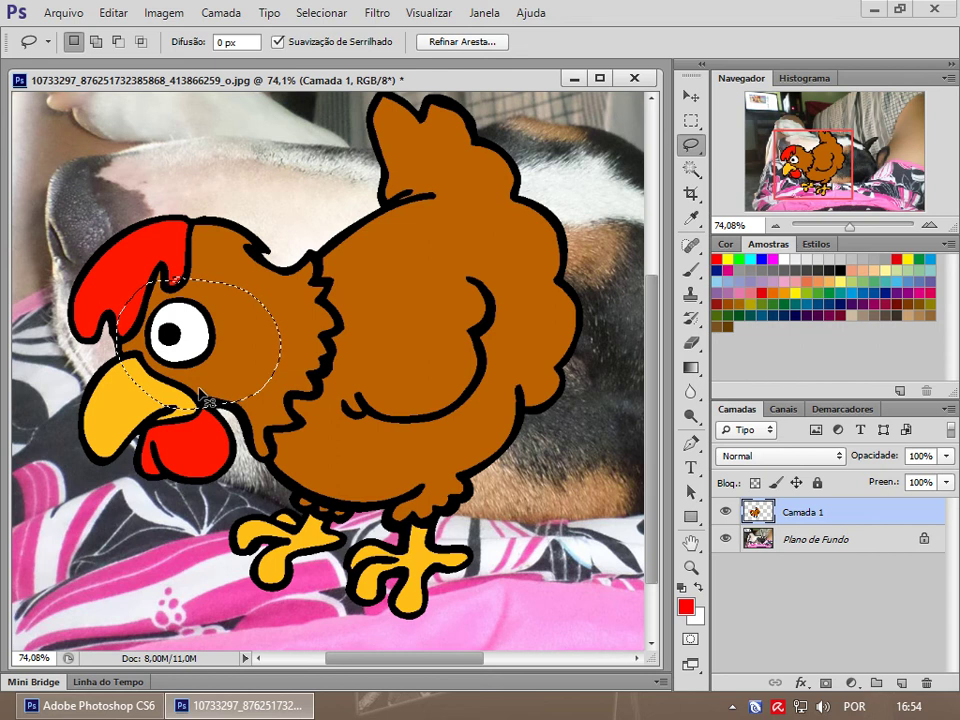
pyautogui.press('Delete')
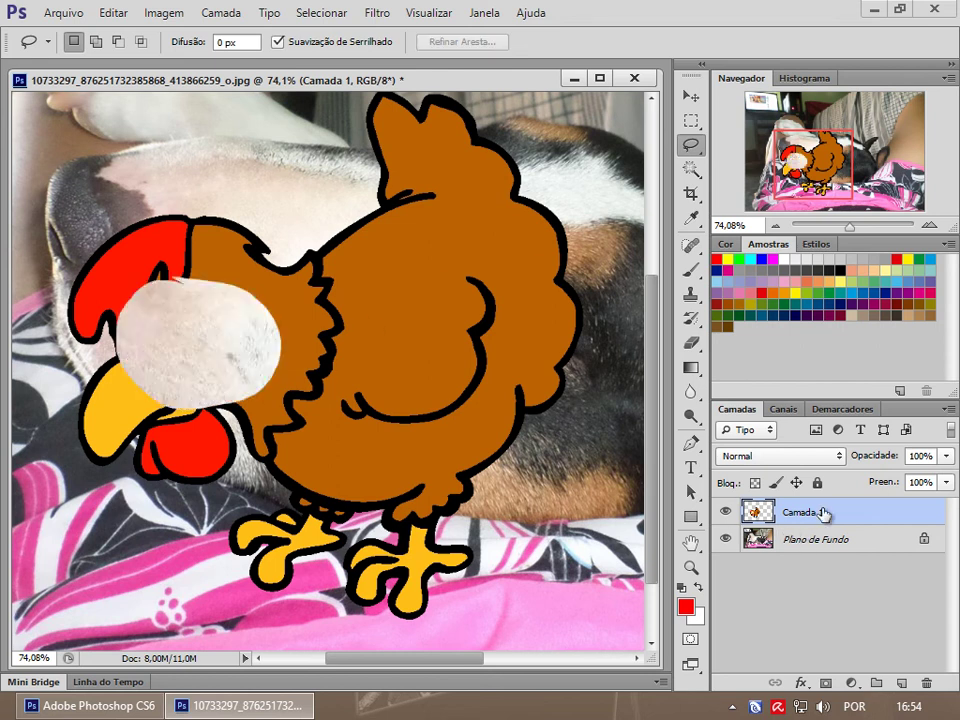
pyautogui.click(725, 512)
pyautogui.click(838, 542)
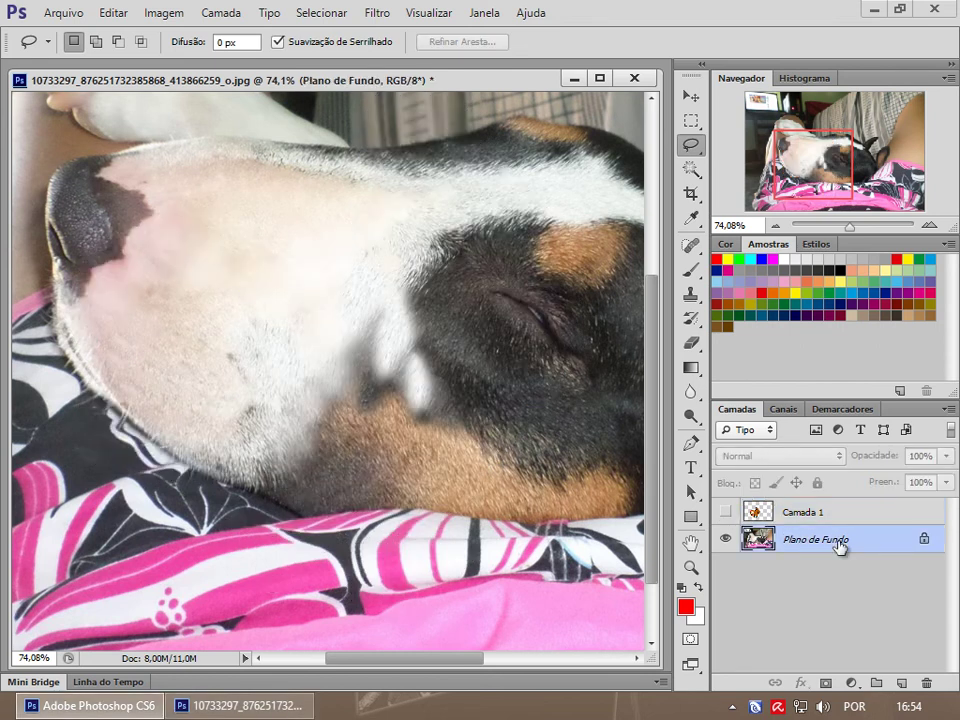
pyautogui.hotkey('ctrl', 'v')
pyautogui.click(690, 97)
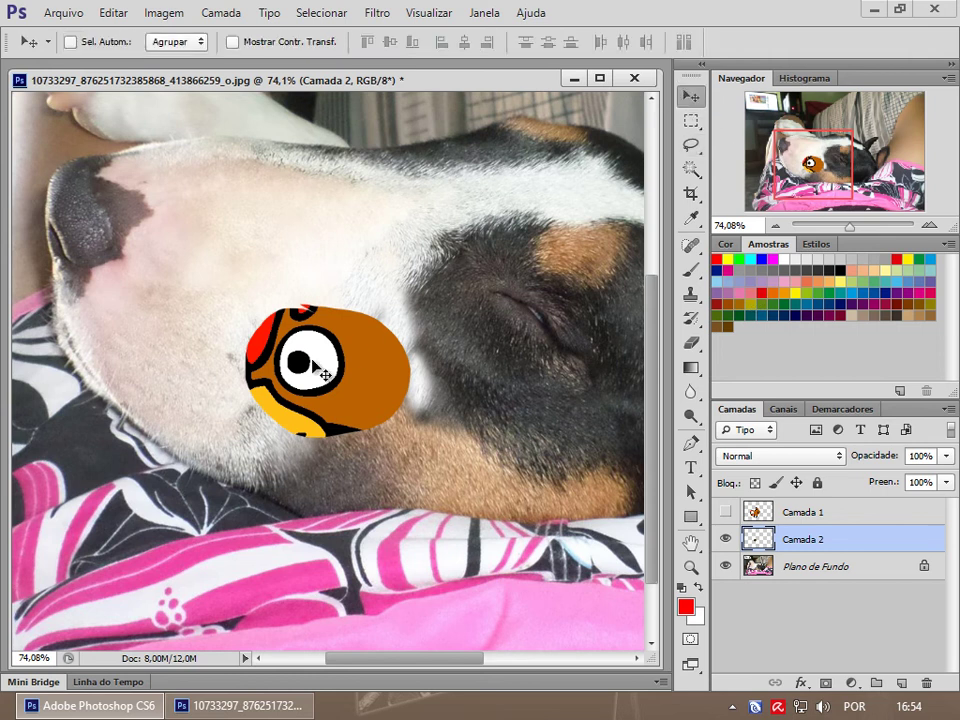
pyautogui.moveTo(318, 370); pyautogui.dragTo(510, 328)
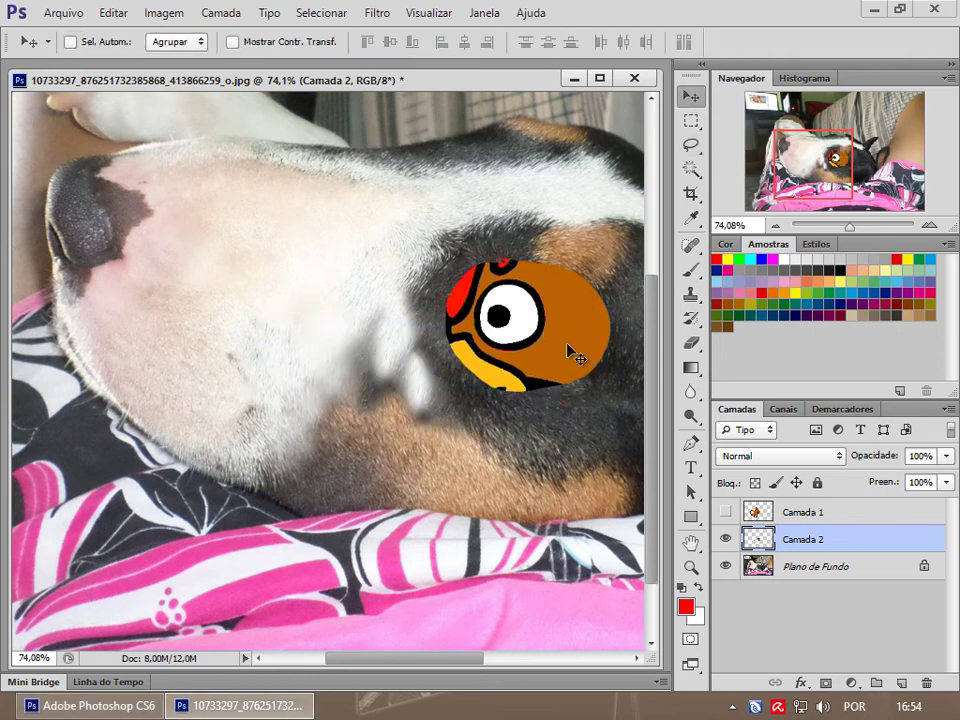
# - Set the Eraser to 100% opacity and flow, then erase the orange patch right of the eye
pyautogui.click(690, 342)
pyautogui.moveTo(568, 311)
pyautogui.mouseDown()
pyautogui.moveTo(574, 279)
pyautogui.moveTo(592, 311)
pyautogui.moveTo(568, 350)
pyautogui.moveTo(587, 310)
pyautogui.mouseUp()
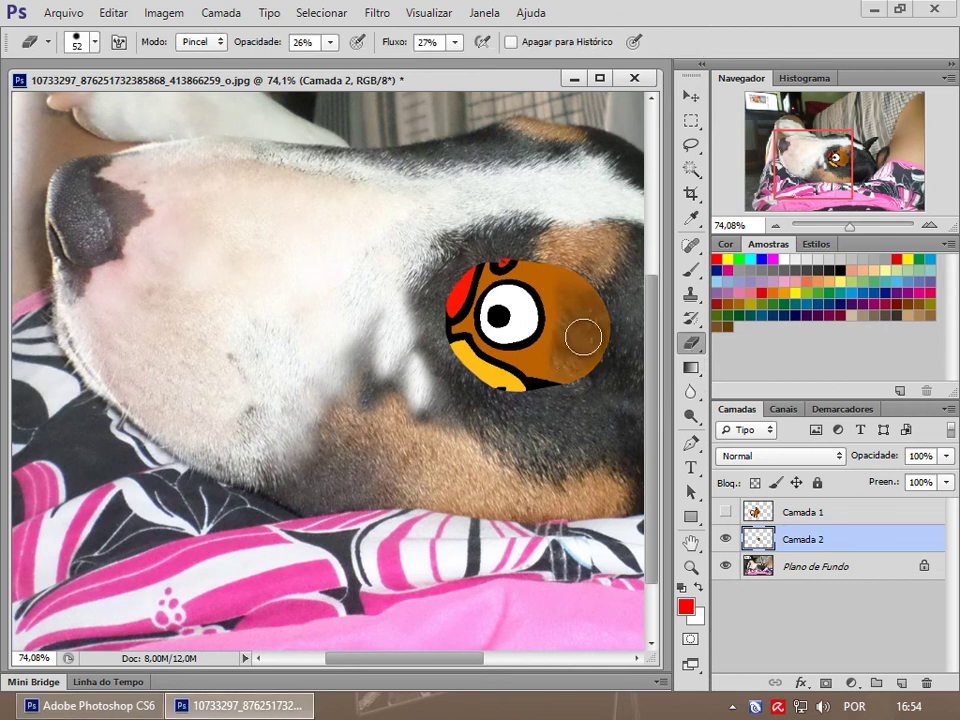
pyautogui.click(329, 42)
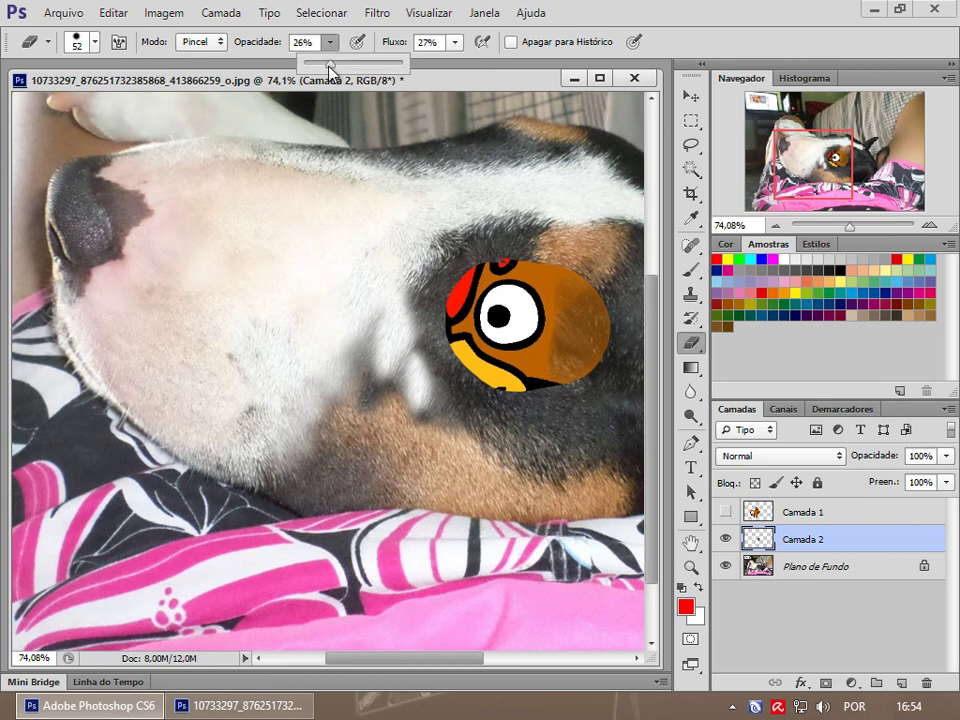
pyautogui.click(454, 42)
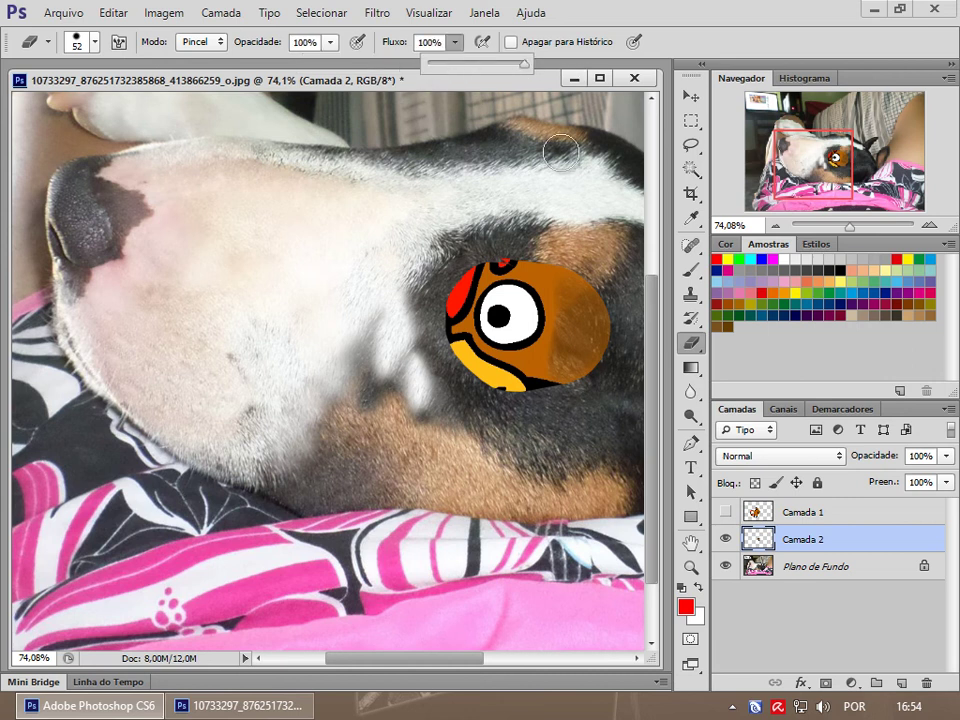
pyautogui.moveTo(600, 300)
pyautogui.mouseDown()
pyautogui.moveTo(563, 318)
pyautogui.moveTo(544, 273)
pyautogui.moveTo(550, 376)
pyautogui.mouseUp()
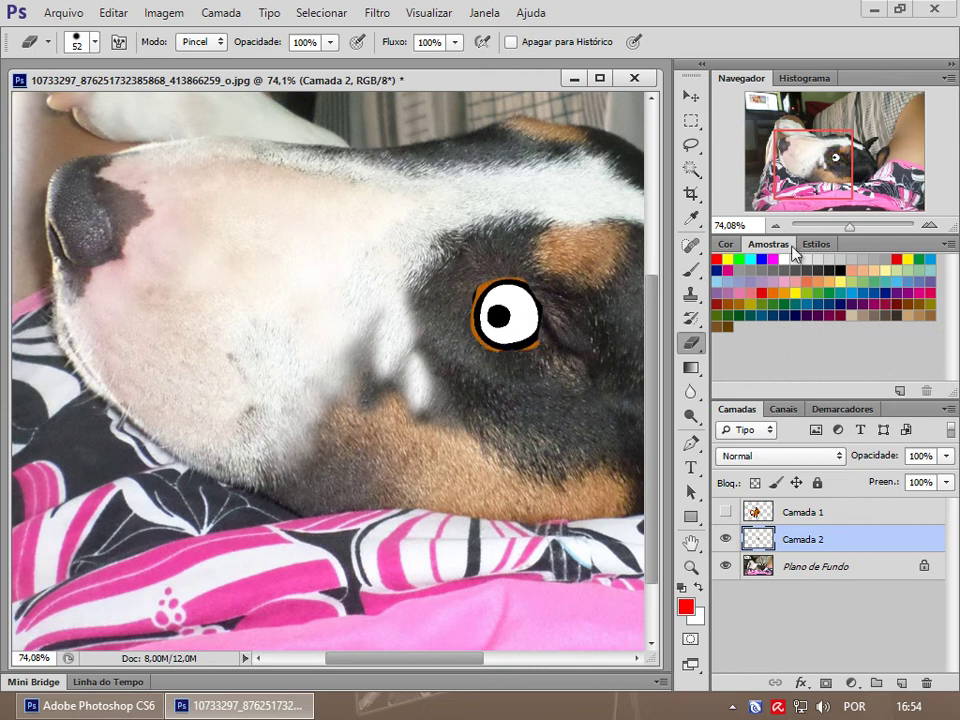
# - Zoom in and erase the orange rim at the eye's lower right and lower left
pyautogui.moveTo(848, 233); pyautogui.dragTo(866, 238)
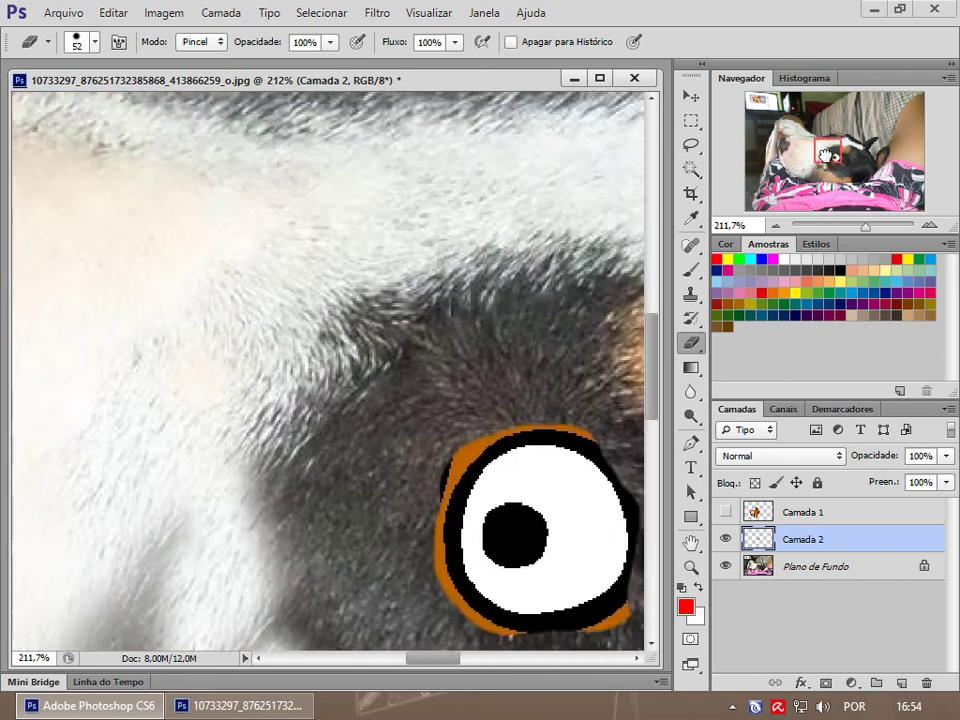
pyautogui.moveTo(826, 157); pyautogui.dragTo(834, 162)
pyautogui.moveTo(862, 232)
pyautogui.mouseDown()
pyautogui.moveTo(884, 228)
pyautogui.moveTo(868, 226)
pyautogui.mouseUp()
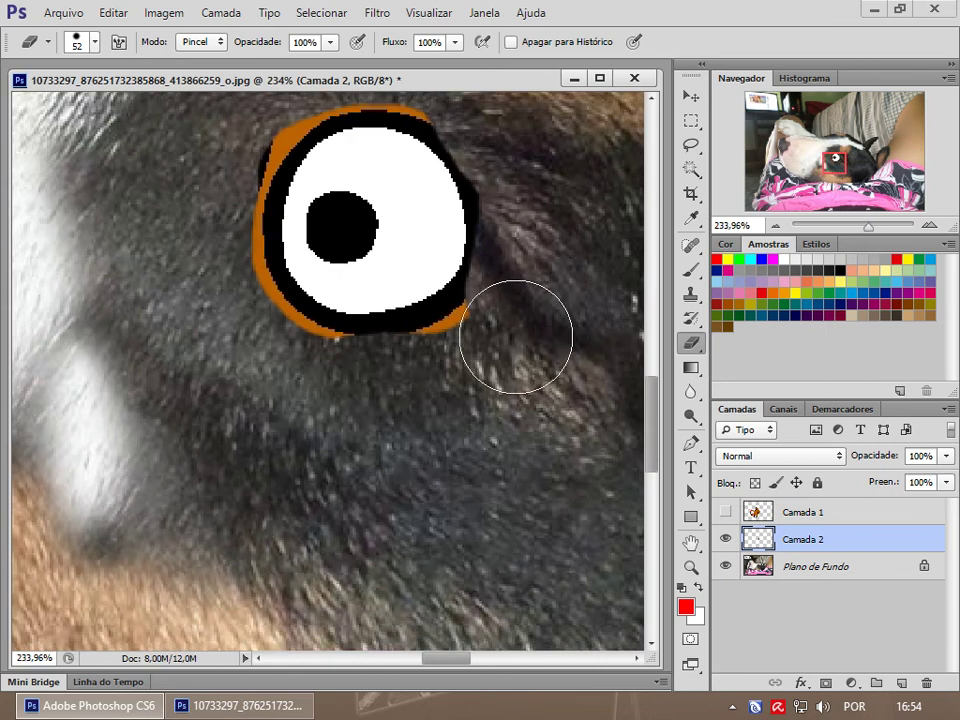
pyautogui.moveTo(516, 337); pyautogui.dragTo(503, 365)
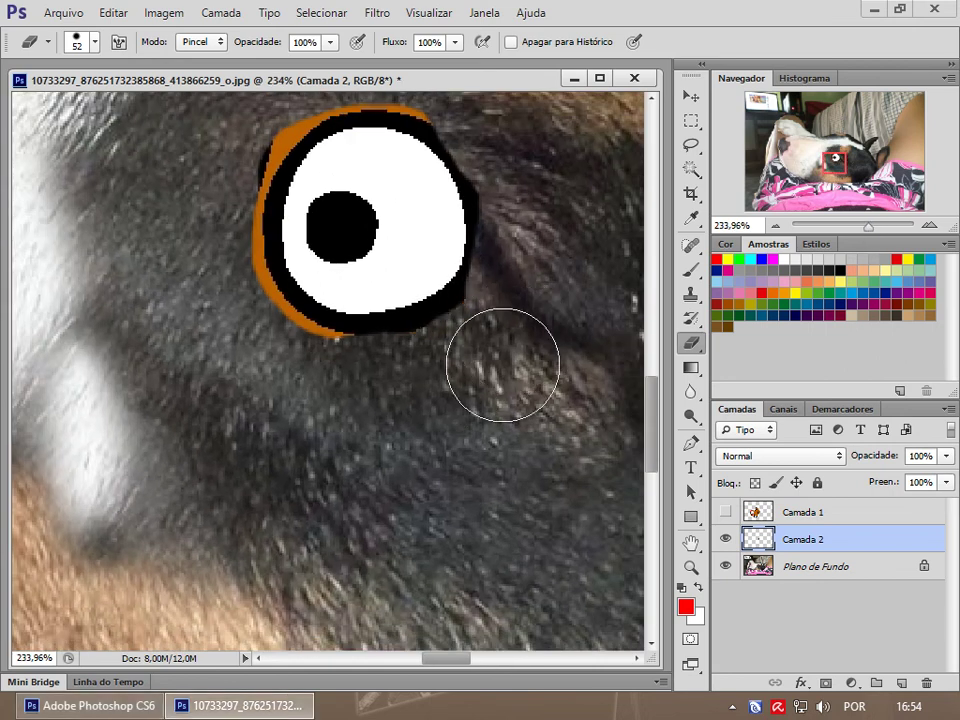
pyautogui.moveTo(325, 382)
pyautogui.mouseDown()
pyautogui.moveTo(209, 264)
pyautogui.moveTo(253, 338)
pyautogui.mouseUp()
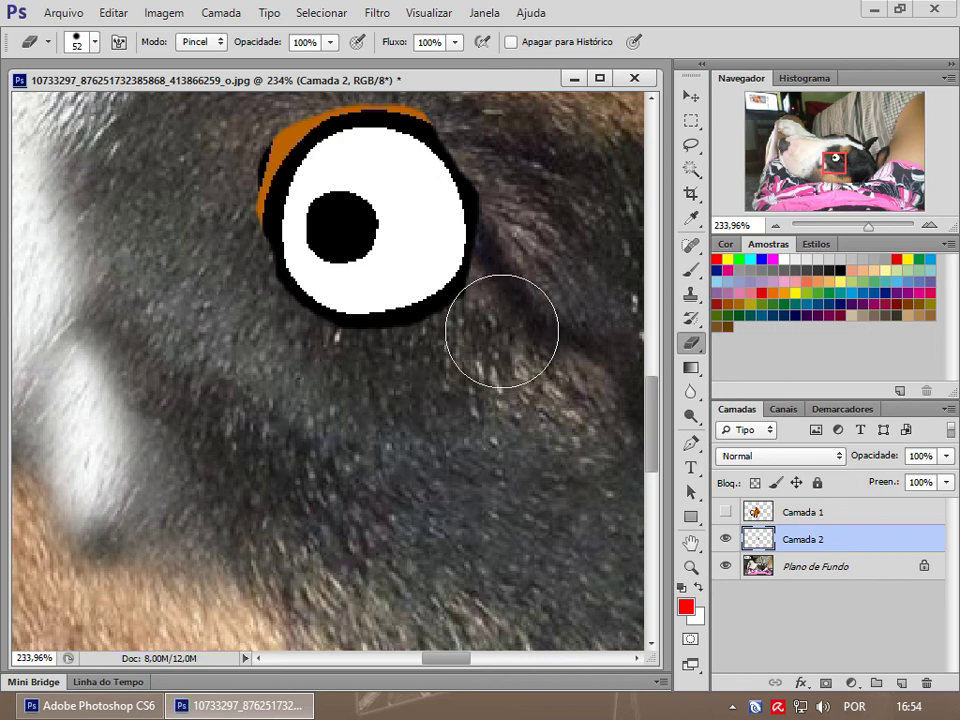
pyautogui.scroll(3, 435, 327)
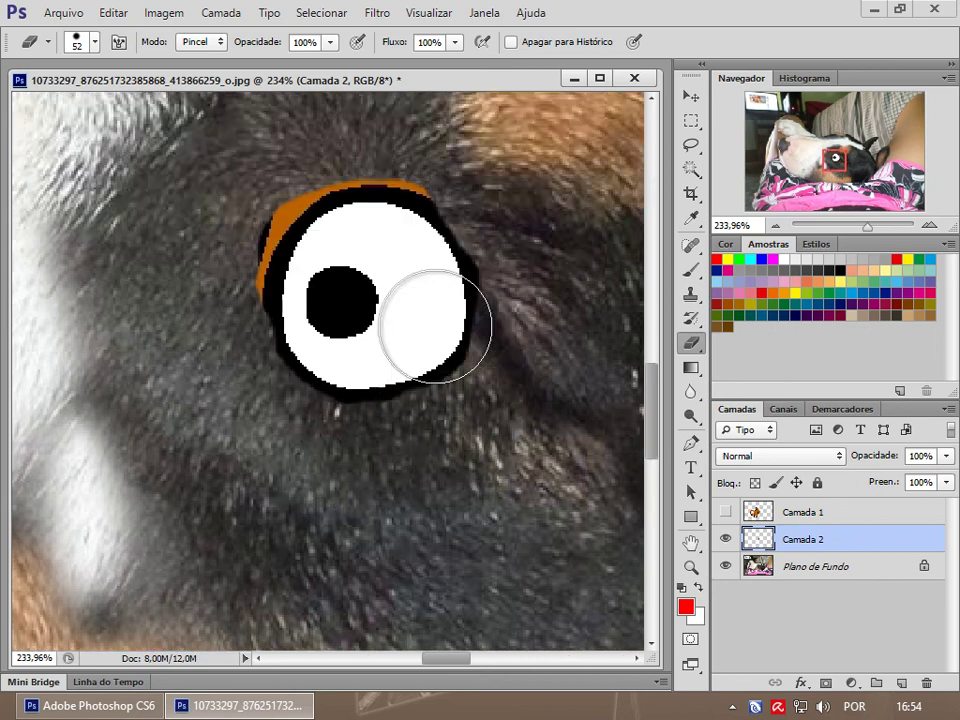
pyautogui.scroll(2, 435, 327)
# - Delete the orange rim above the eye using a Magic Wand selection, then deselect
pyautogui.press('w')
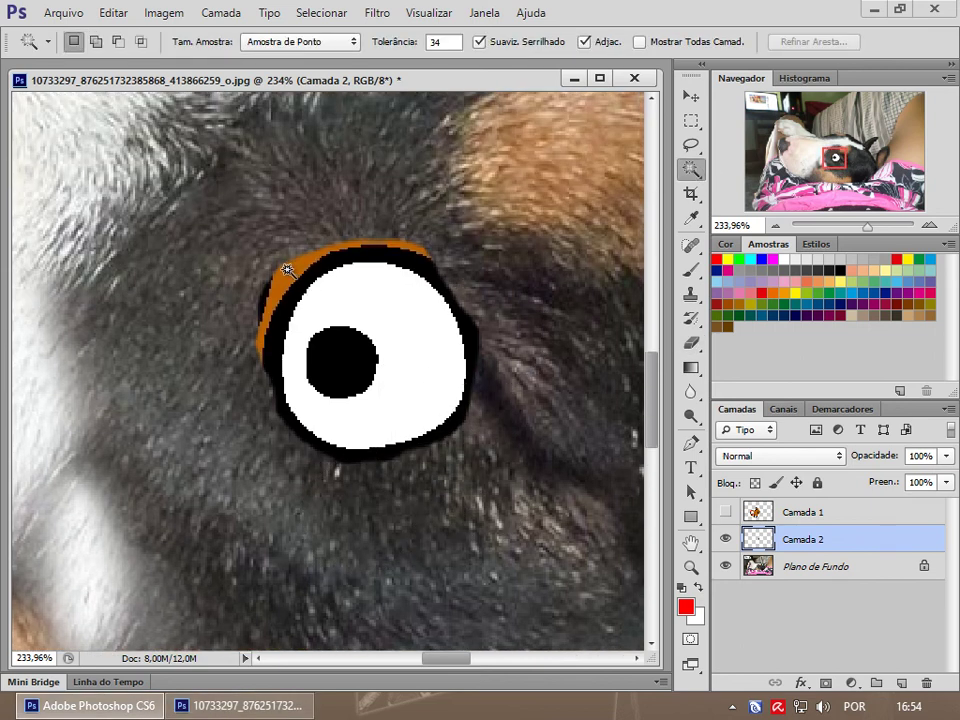
pyautogui.click(287, 270)
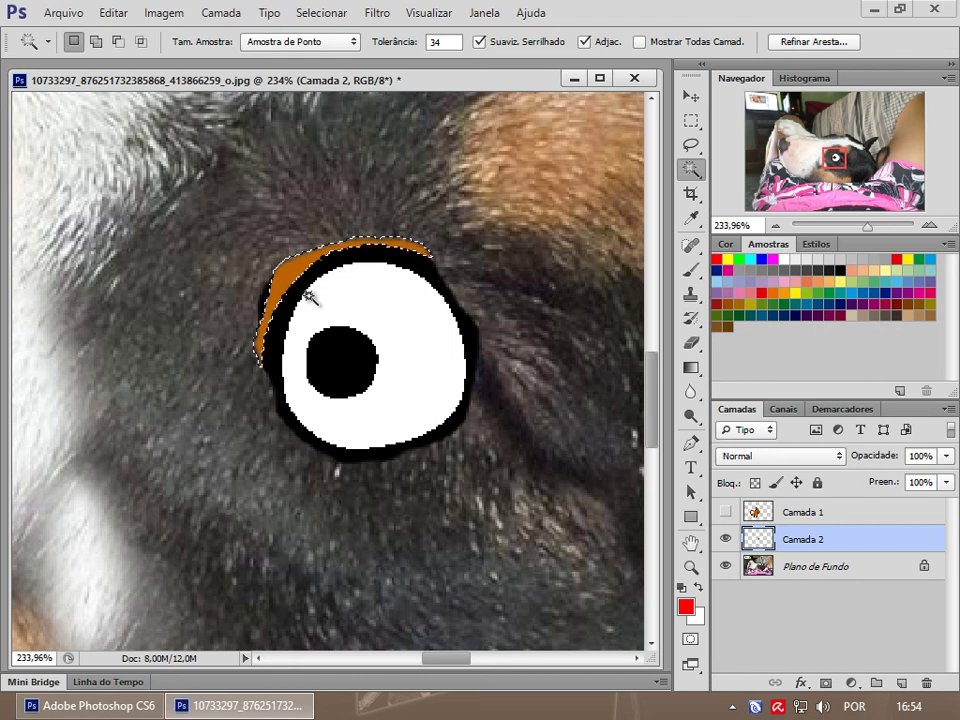
pyautogui.press('Delete')
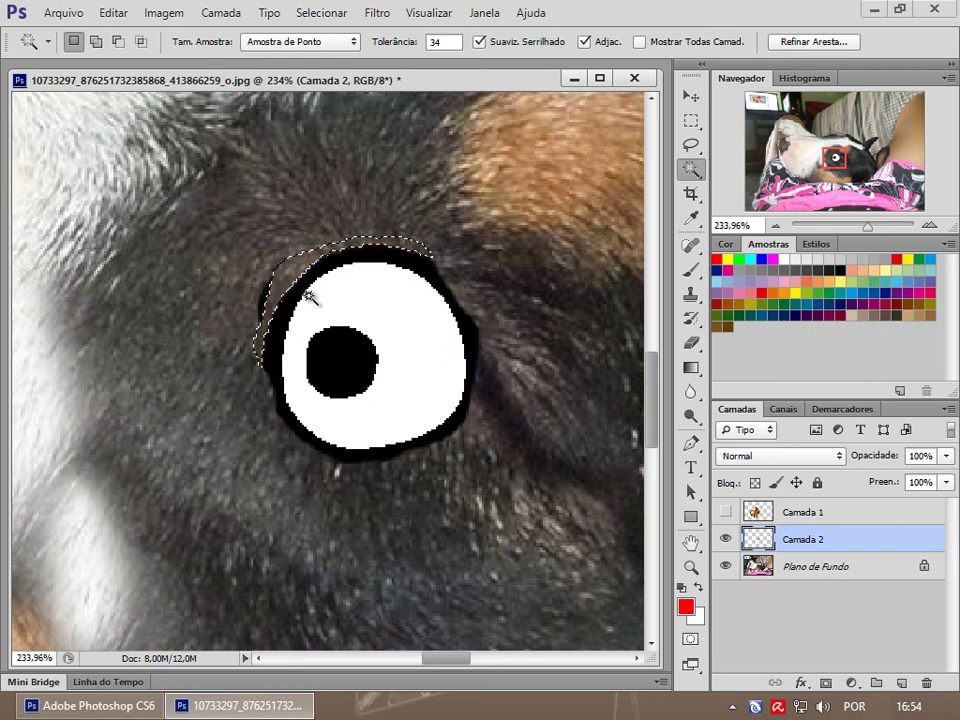
pyautogui.hotkey('ctrl', 'd')
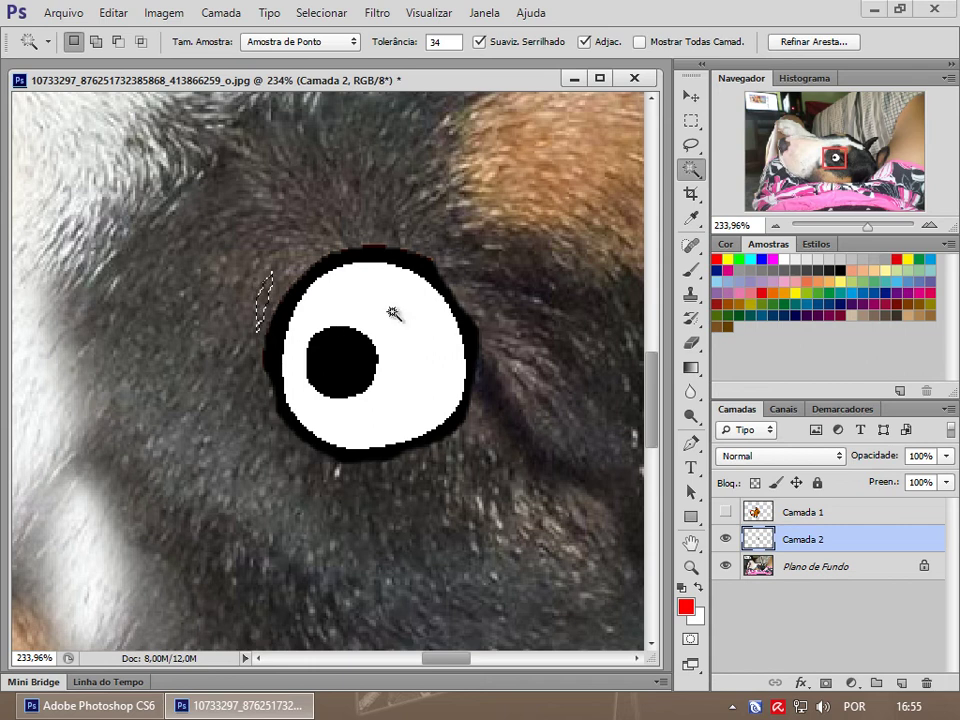
# - Select the eye's pupil and body, then clear that selection
pyautogui.click(352, 364)
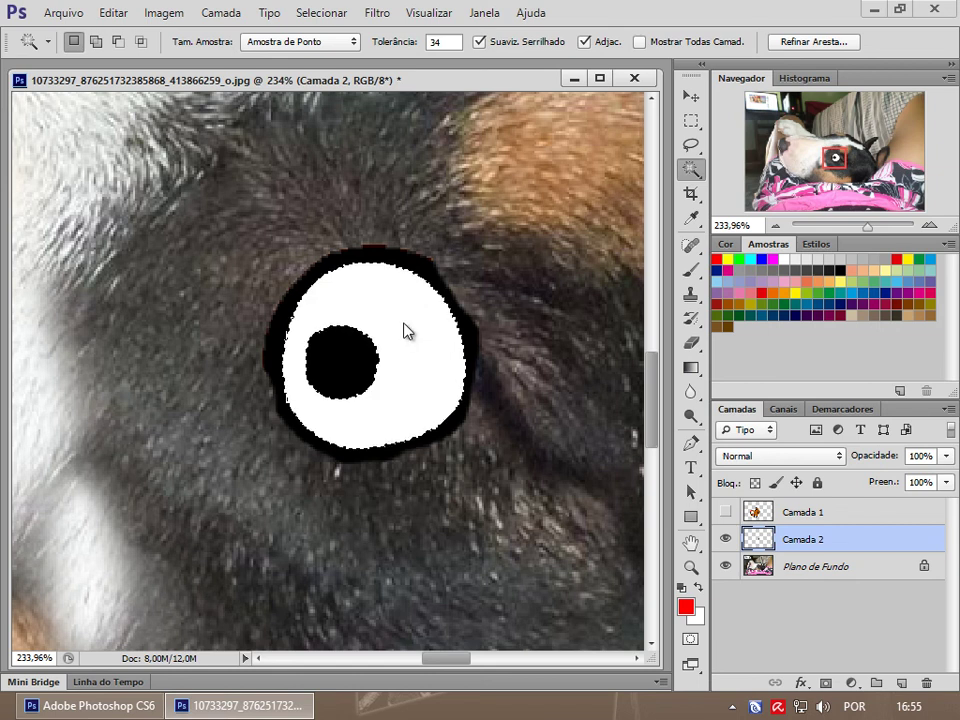
pyautogui.keyDown('shift'); pyautogui.click(418, 268); pyautogui.keyUp('shift')
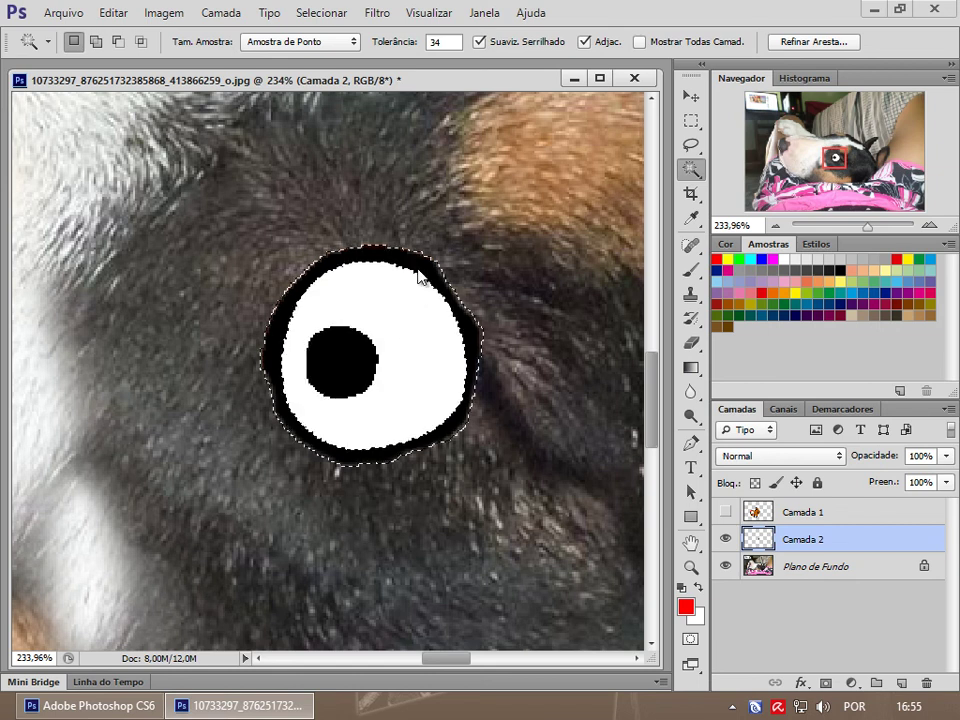
pyautogui.click(691, 144)
pyautogui.click(691, 122)
pyautogui.click(591, 243)
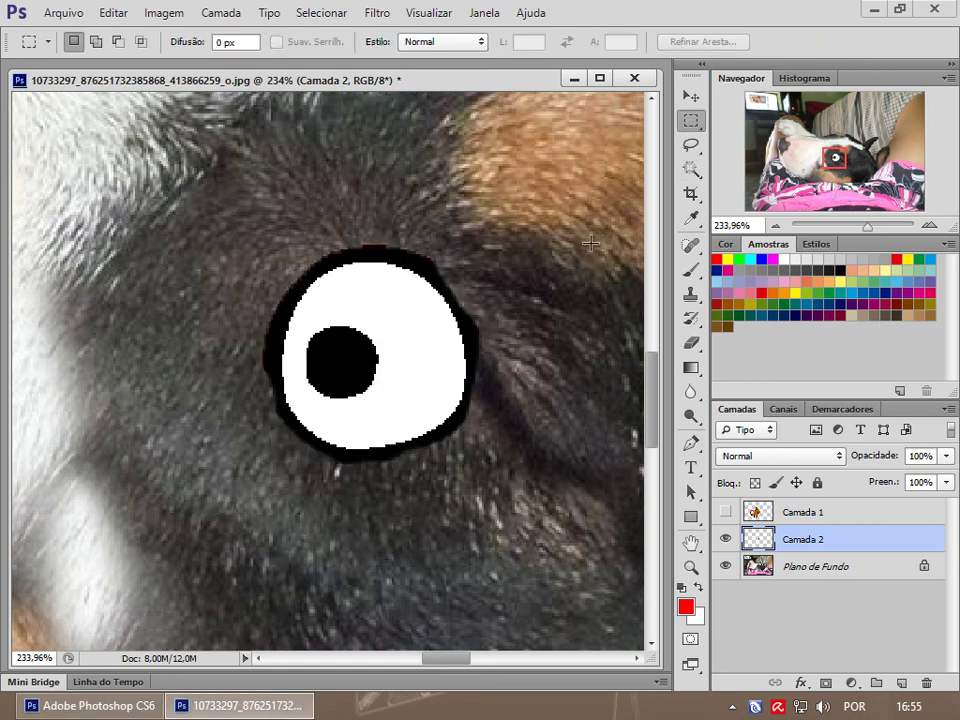
# - Erase stray edge bits left of the eye, zoom out, and nudge the eye slightly right
pyautogui.click(691, 341)
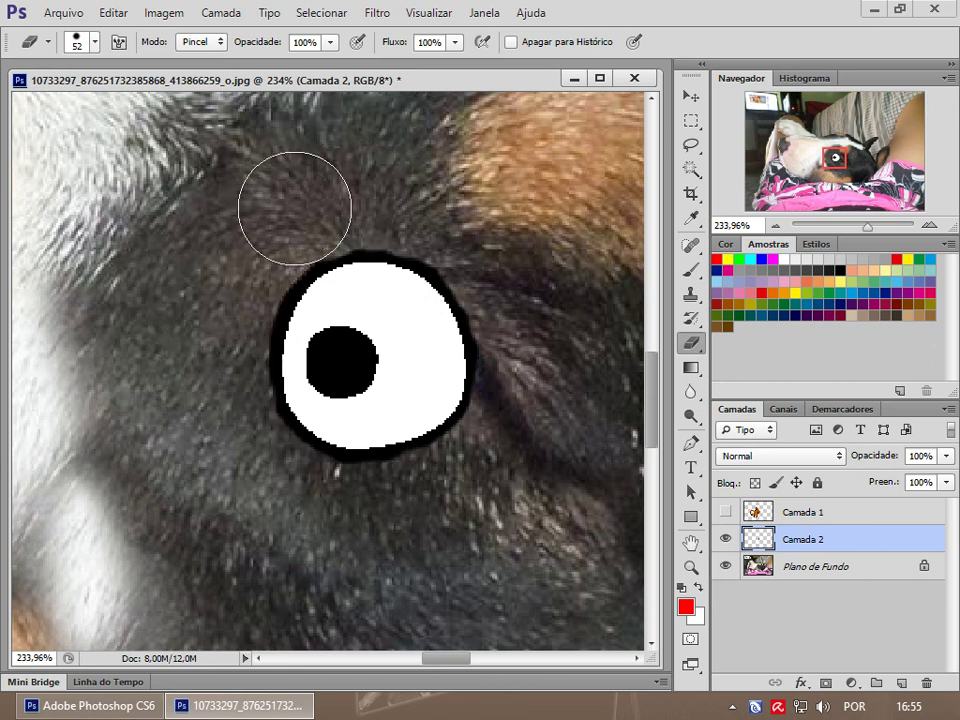
pyautogui.moveTo(229, 272); pyautogui.dragTo(218, 346)
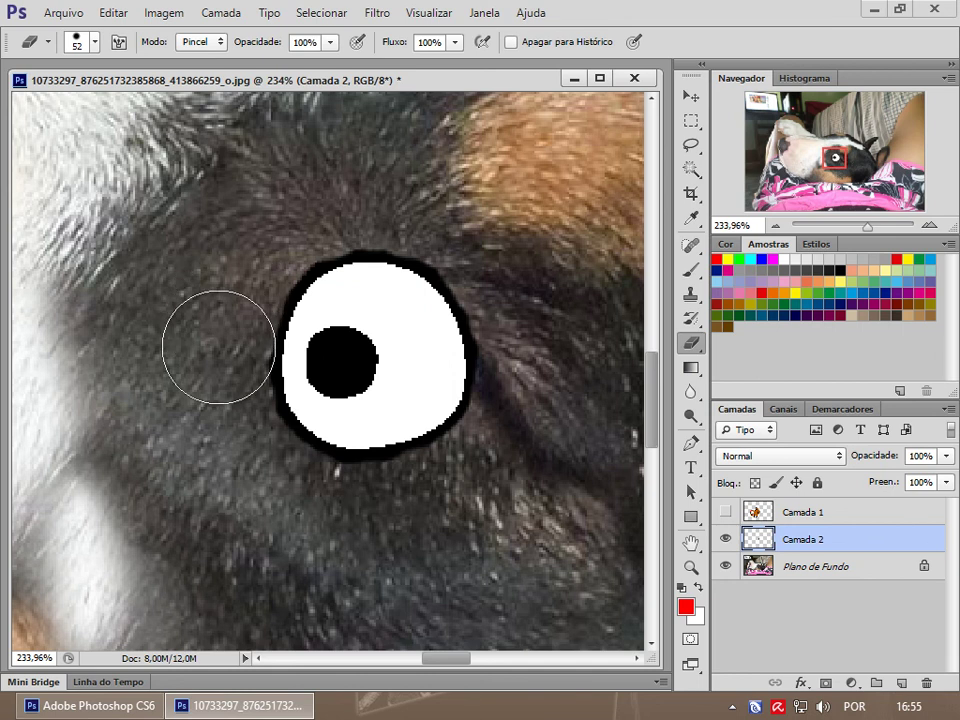
pyautogui.click(690, 96)
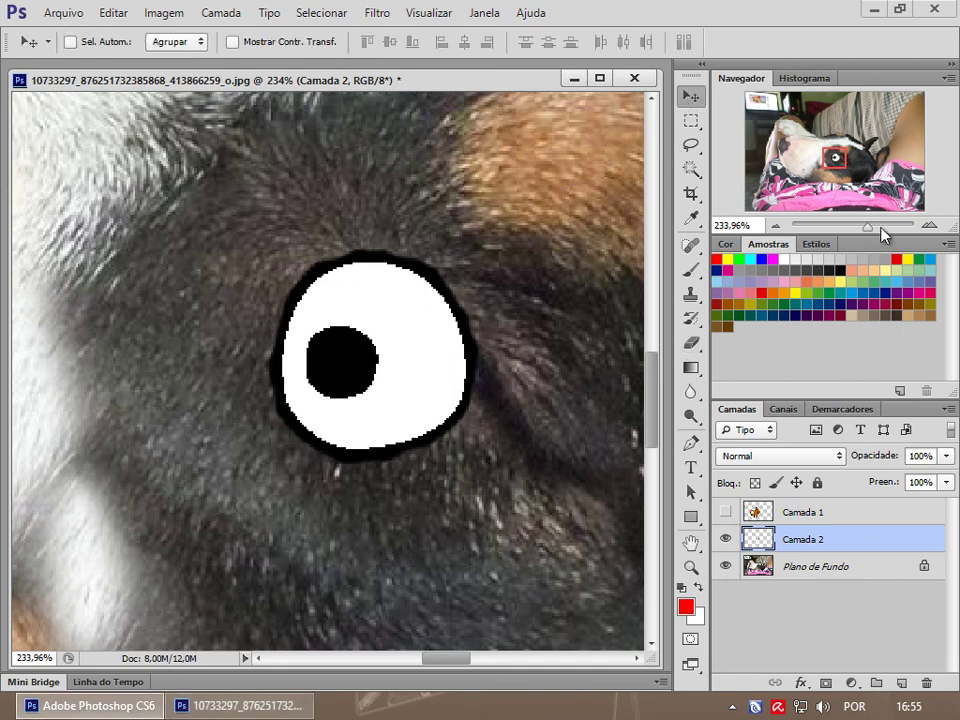
pyautogui.moveTo(866, 228); pyautogui.dragTo(843, 228)
pyautogui.moveTo(334, 393); pyautogui.dragTo(340, 392)
# - Free-transform the cartoon eye to about 188% by 180% and move it onto the dog's eye
pyautogui.click(690, 121)
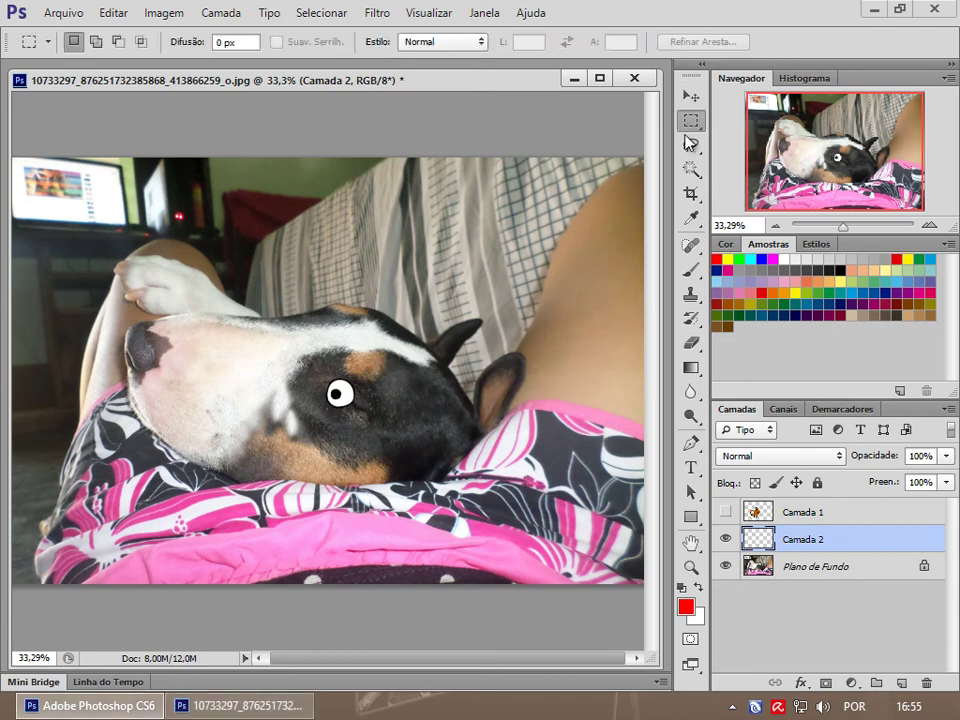
pyautogui.rightClick(327, 391)
pyautogui.click(405, 553)
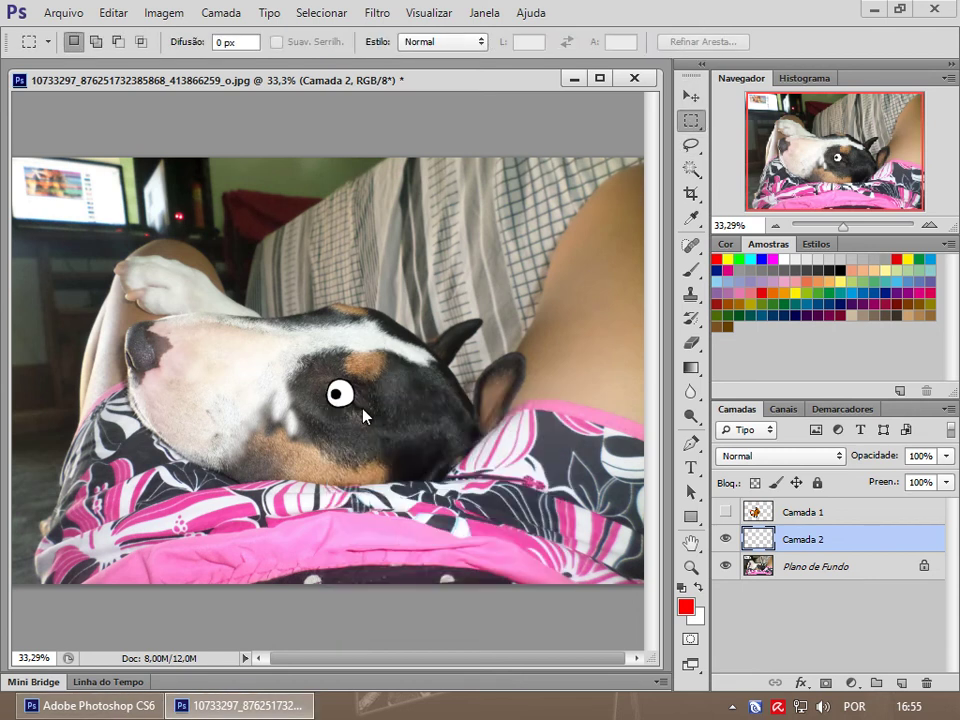
pyautogui.moveTo(360, 409); pyautogui.dragTo(396, 430)
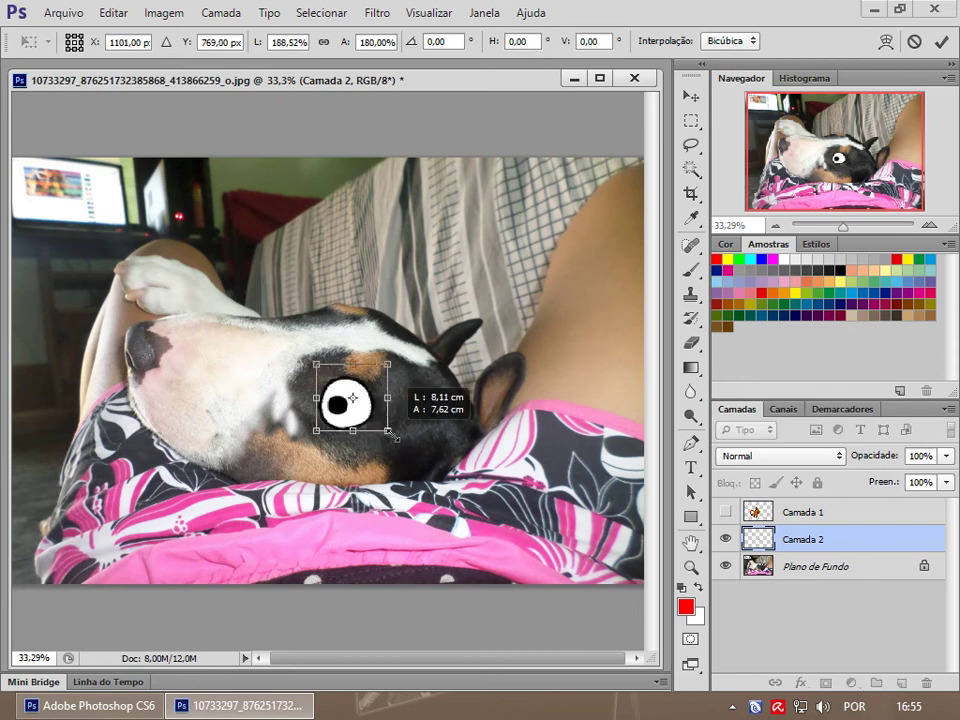
pyautogui.press('Return')
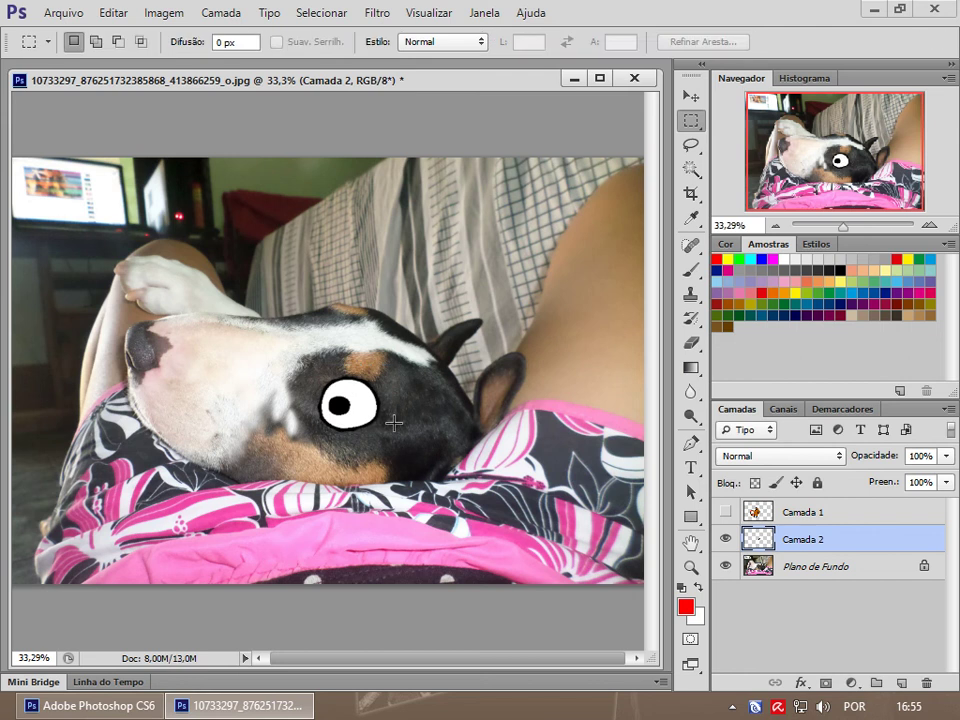
pyautogui.click(694, 97)
pyautogui.moveTo(385, 408); pyautogui.dragTo(391, 400)
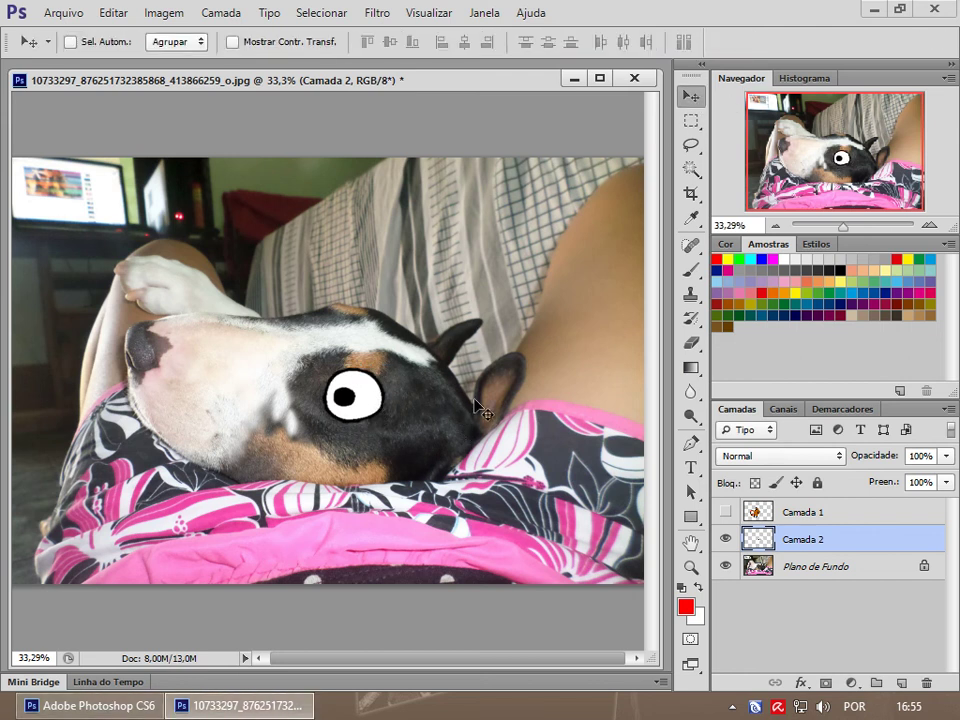
pyautogui.click(726, 512)
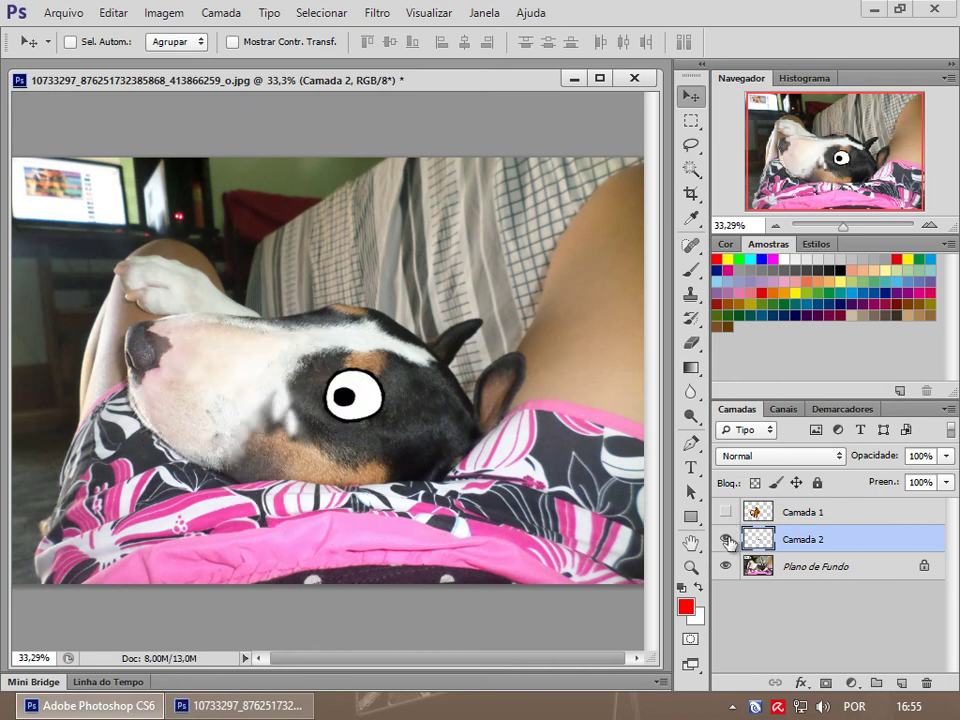
# - Hide the cartoon eye layer and choose the Blur tool on Plano de Fundo
pyautogui.click(726, 539)
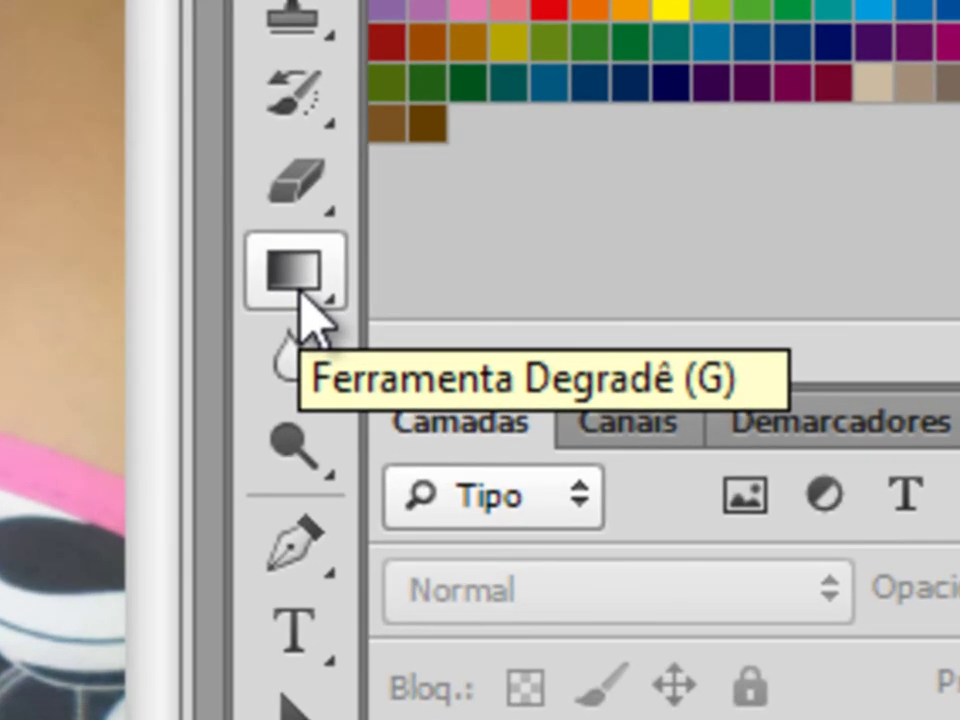
pyautogui.click(305, 365)
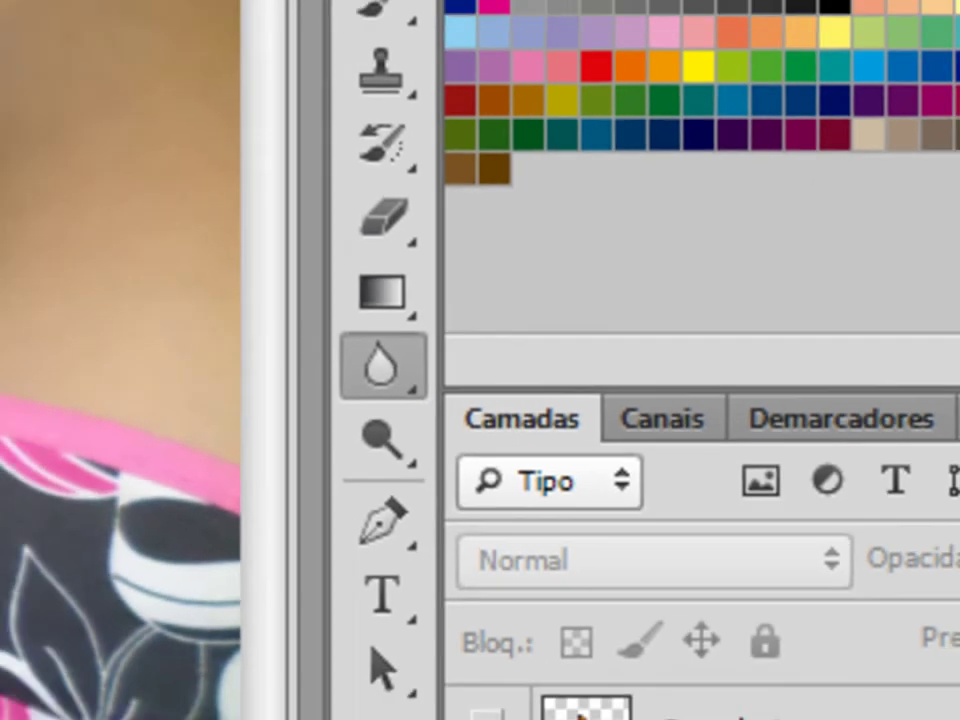
pyautogui.click(800, 566)
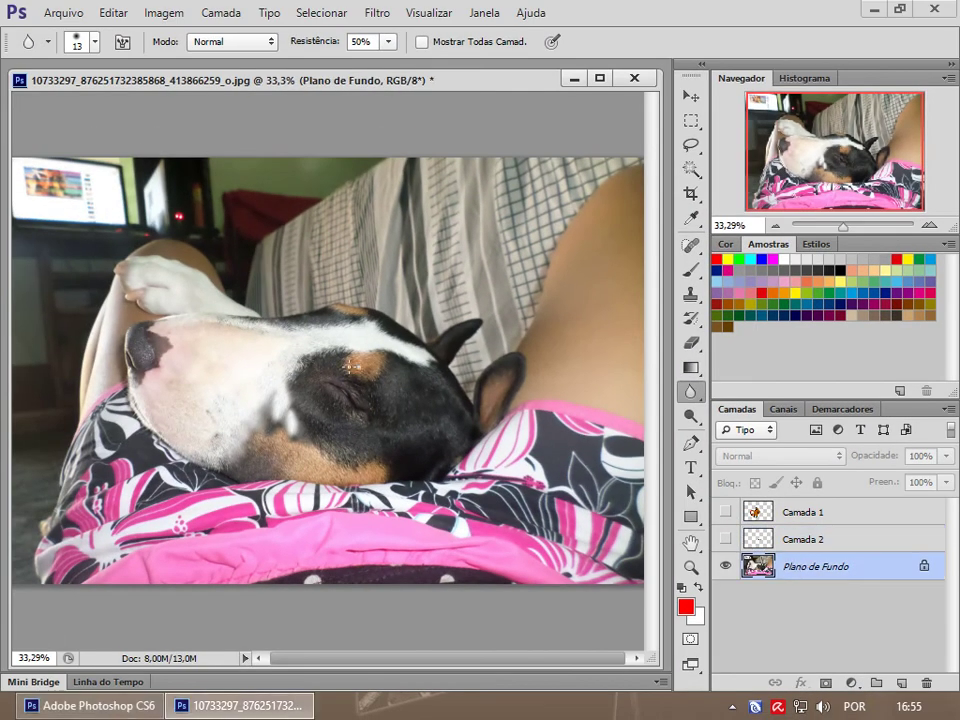
# - Set the Blur brush to 158 px with 100% strength (Resistência)
pyautogui.rightClick(356, 369)
pyautogui.press('Return')
pyautogui.rightClick(380, 373)
pyautogui.moveTo(523, 422); pyautogui.dragTo(545, 422)
pyautogui.press('Return')
pyautogui.click(388, 42)
pyautogui.click(416, 401)
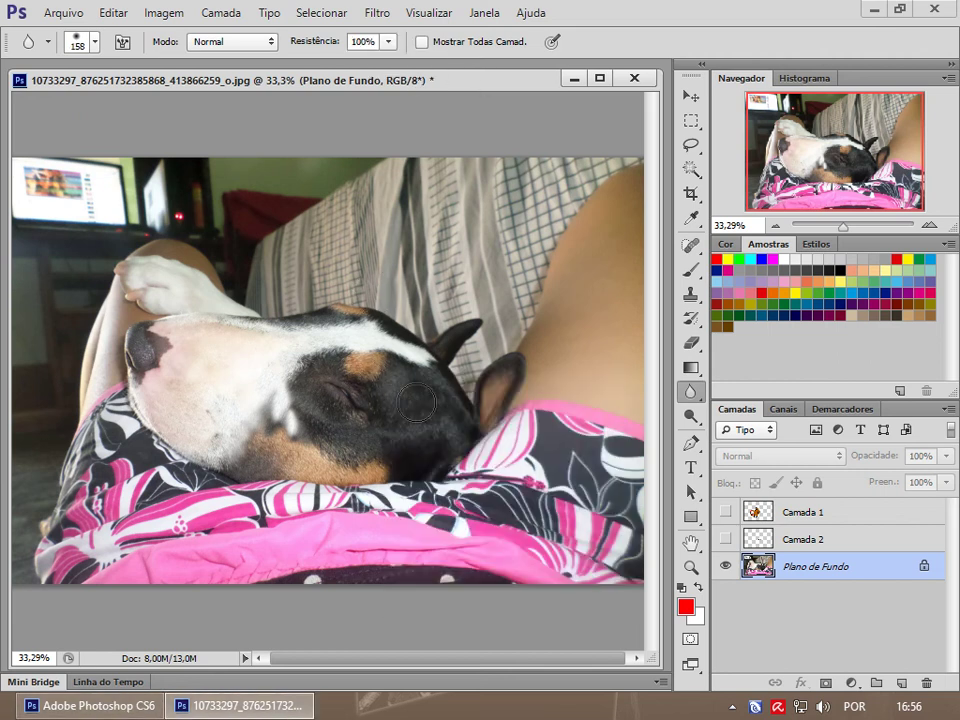
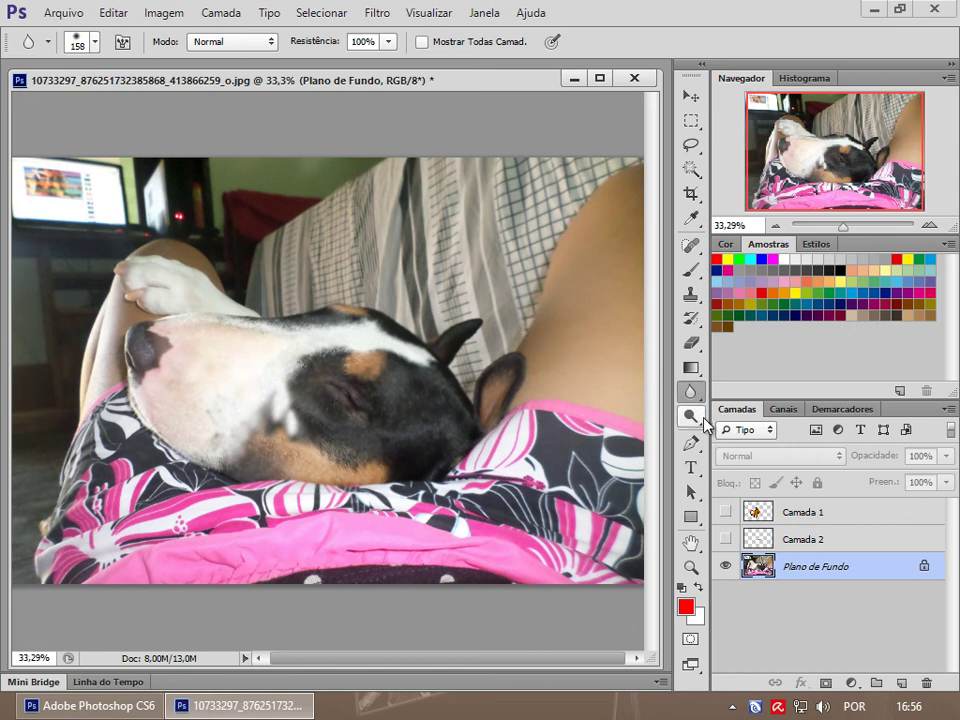
# - Delete the cartoon-eye layer and the other extra layer, leaving only Plano de Fundo
pyautogui.click(725, 539)
pyautogui.click(801, 539)
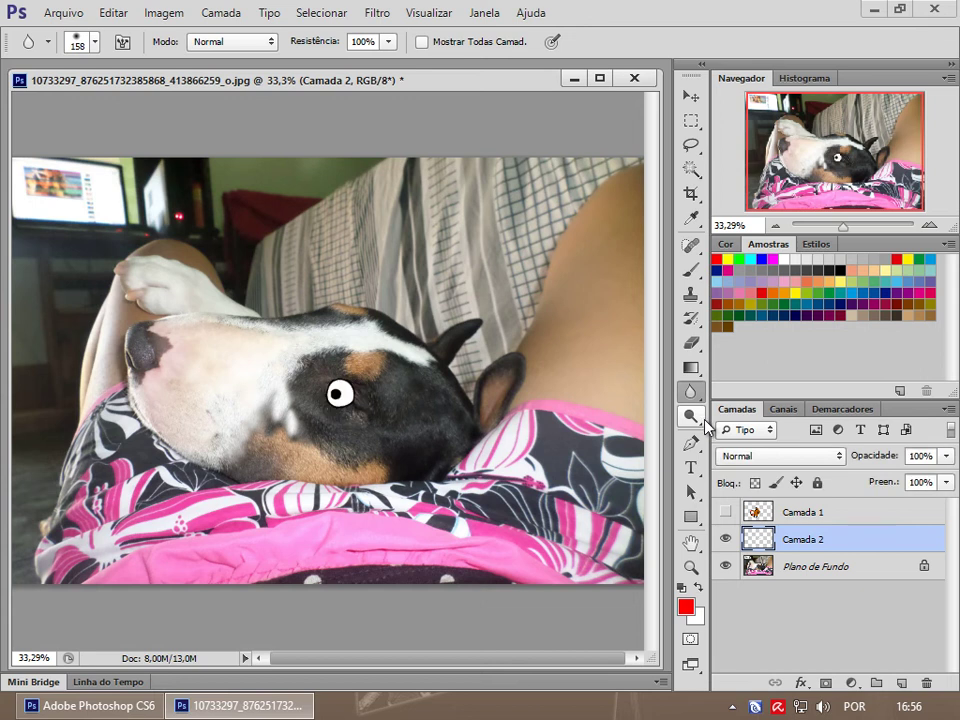
pyautogui.press('Delete')
pyautogui.click(797, 513)
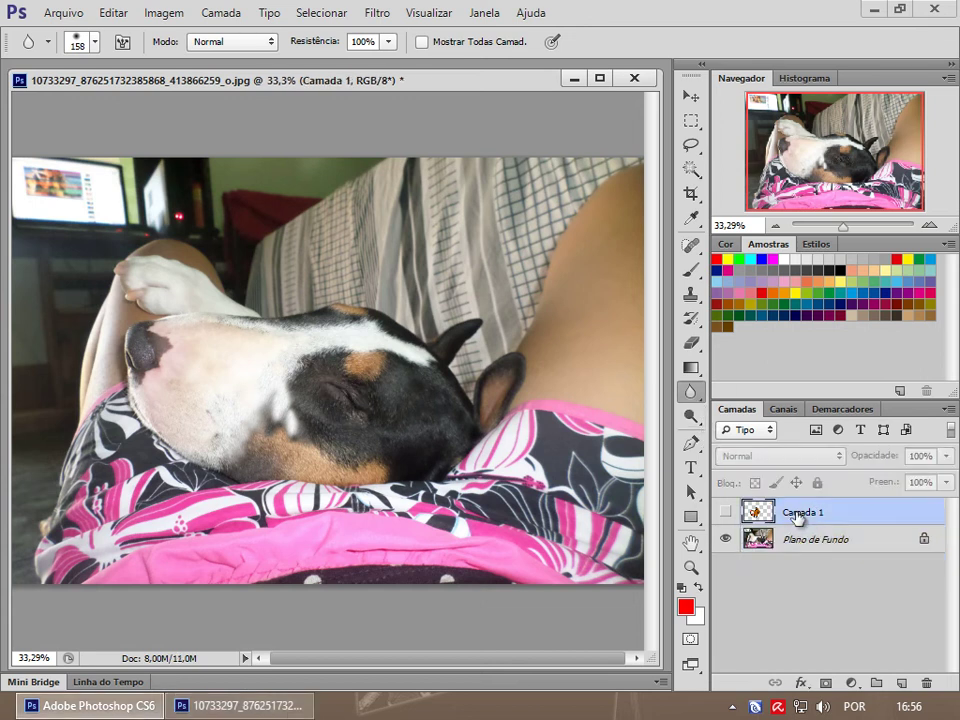
pyautogui.press('Delete')
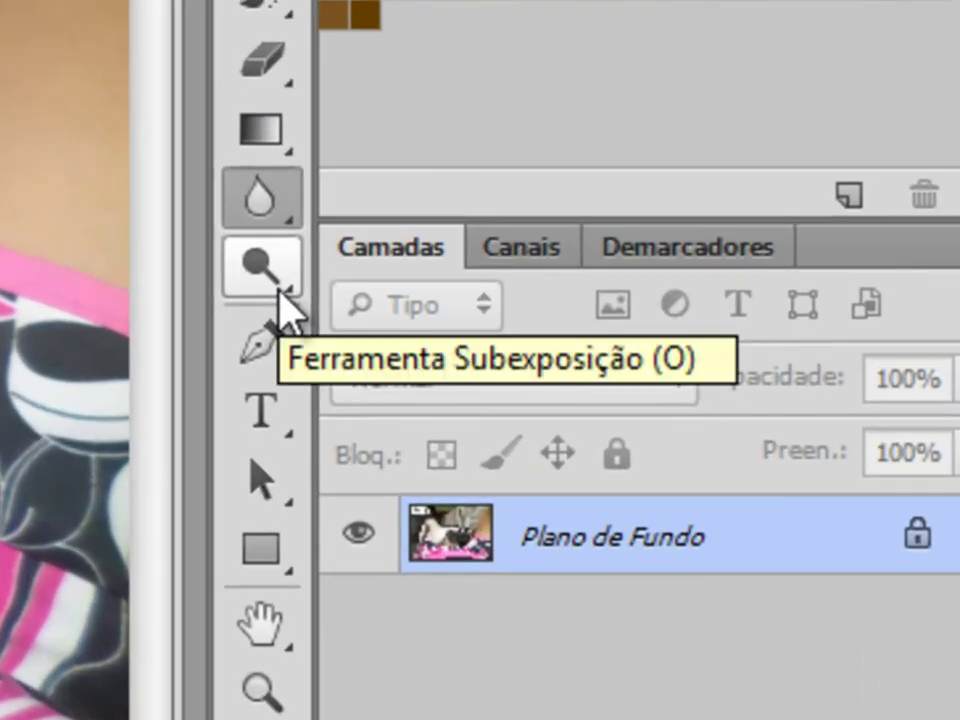
pyautogui.moveTo(280, 292); pyautogui.dragTo(435, 322)
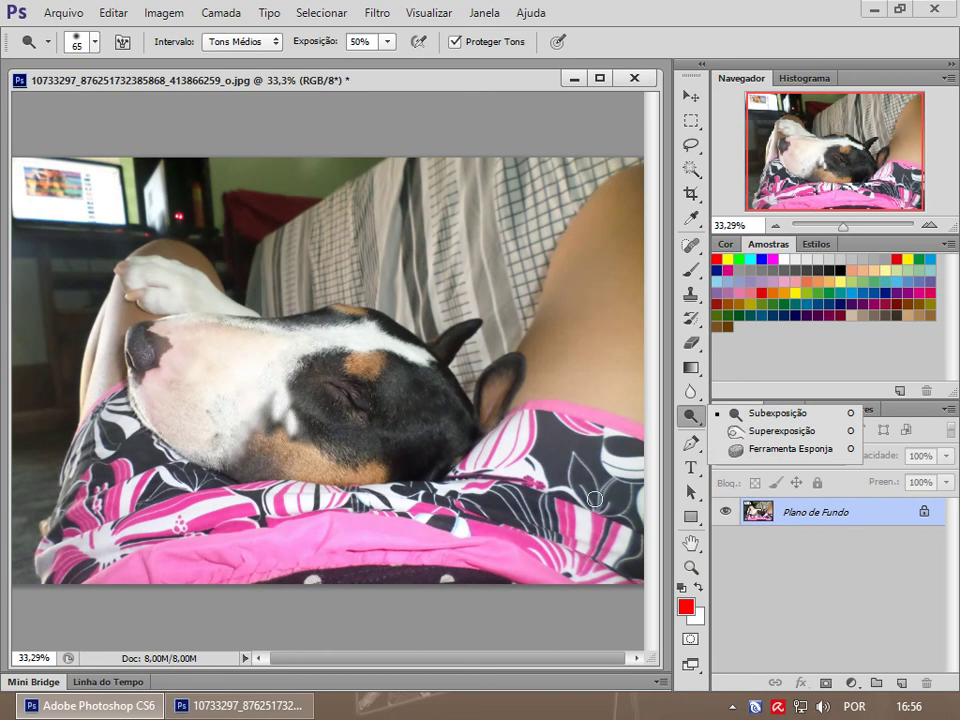
# - Set the Burn tool to 100% exposure with a 100 px brush
pyautogui.click(781, 432)
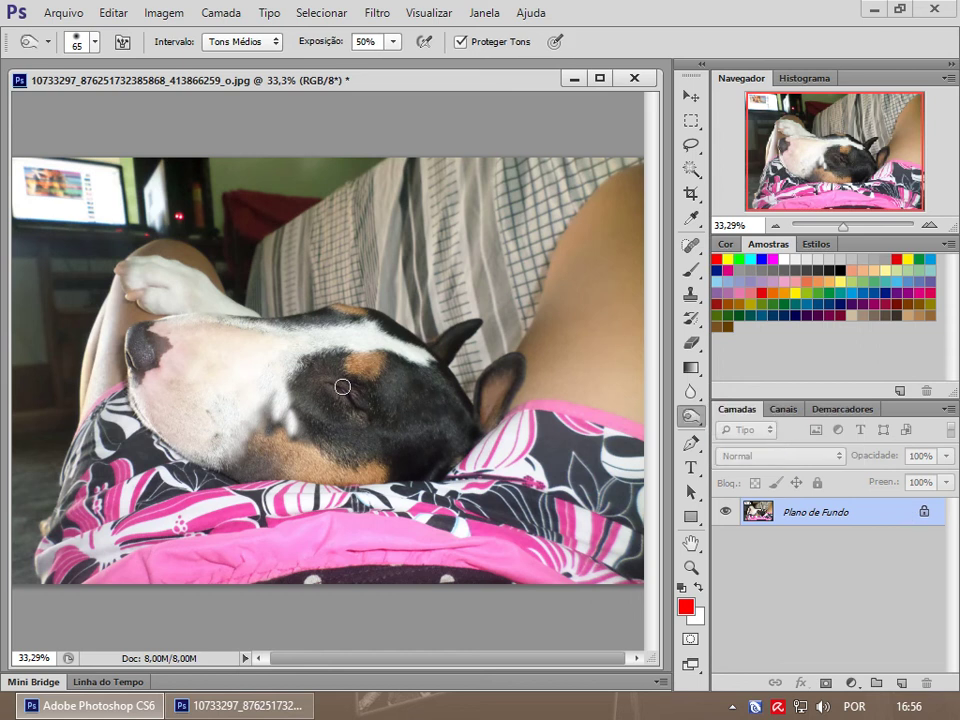
pyautogui.click(394, 43)
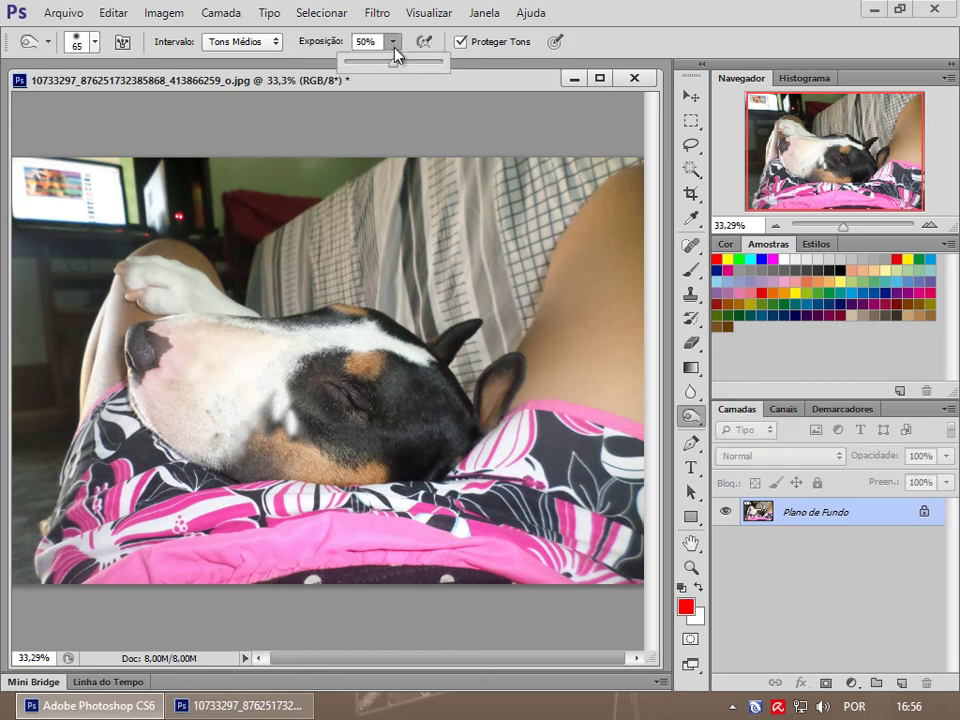
pyautogui.moveTo(393, 63); pyautogui.dragTo(441, 63)
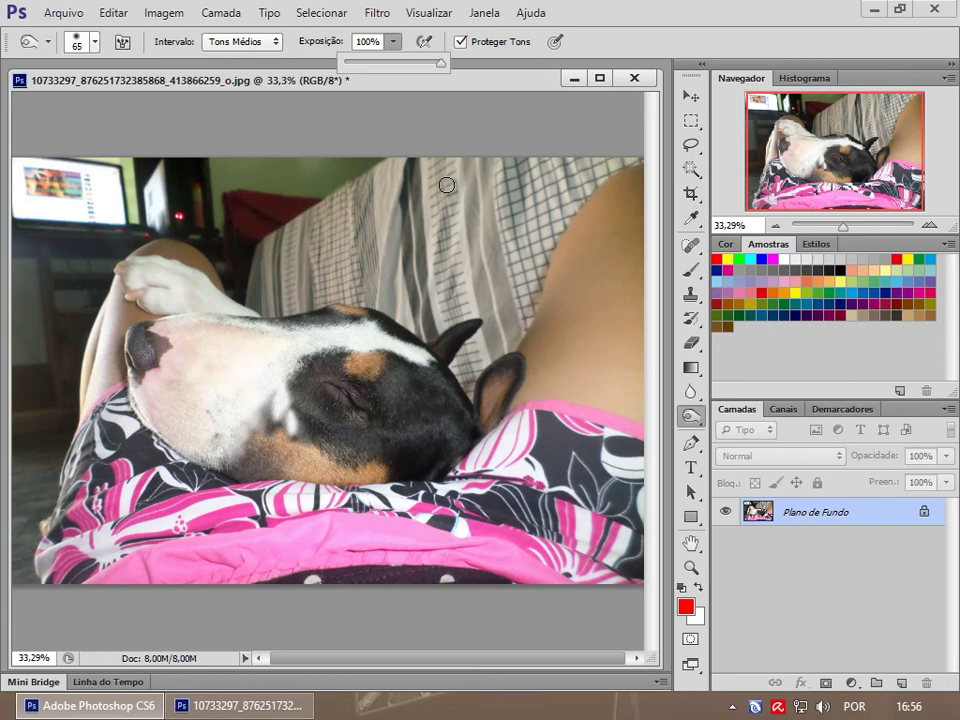
pyautogui.rightClick(368, 390)
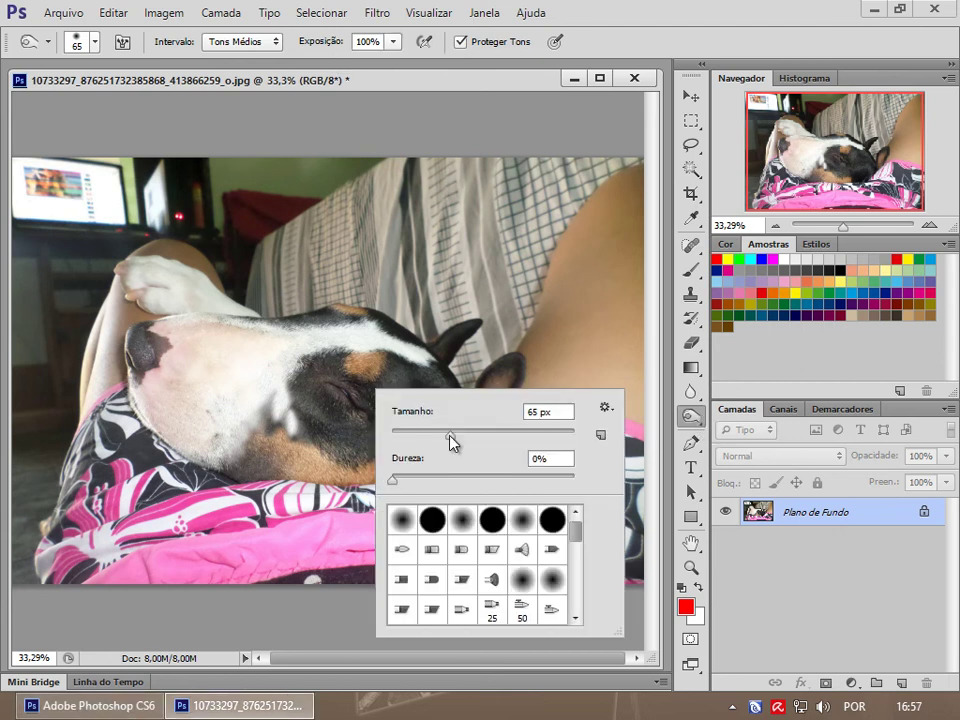
pyautogui.press('Return')
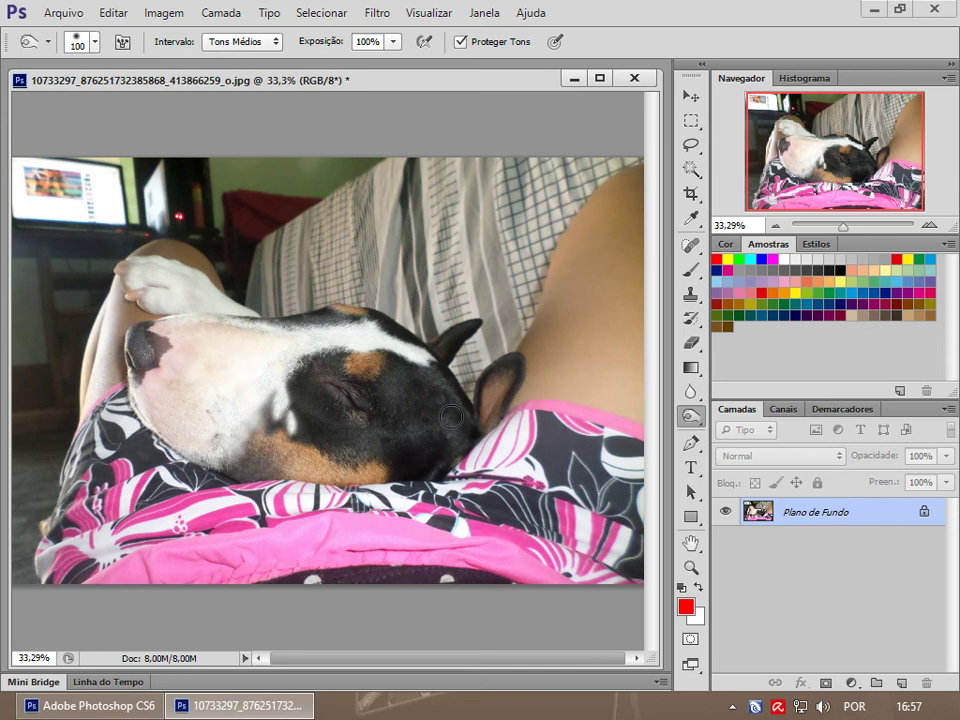
# - Dodge the dog's forehead and muzzle at 100% exposure with a 139 px brush
pyautogui.rightClick(690, 432)
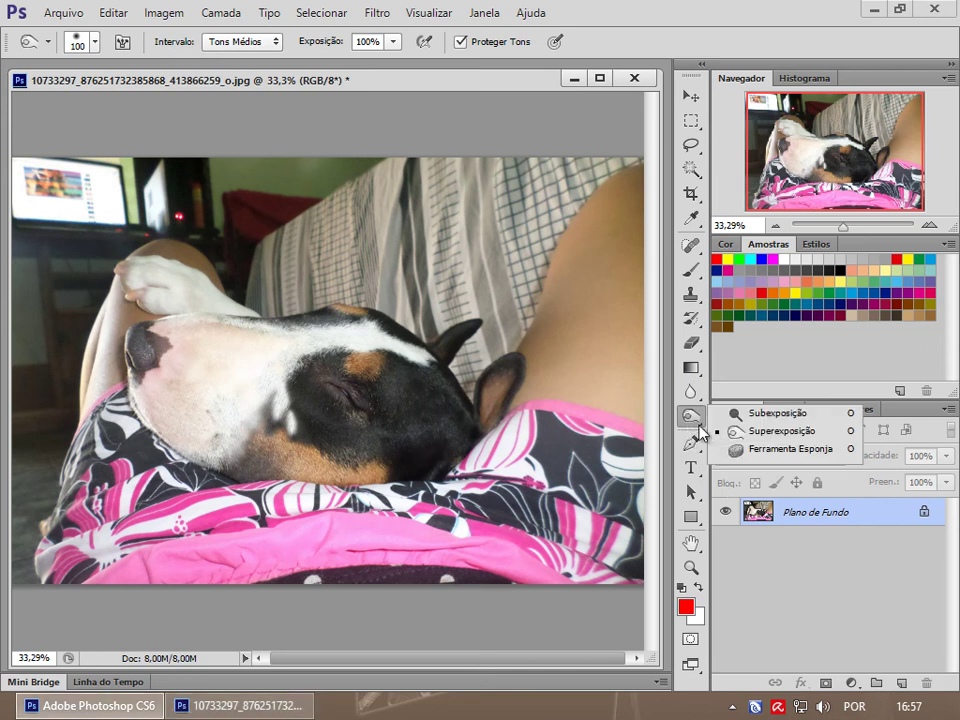
pyautogui.click(757, 430)
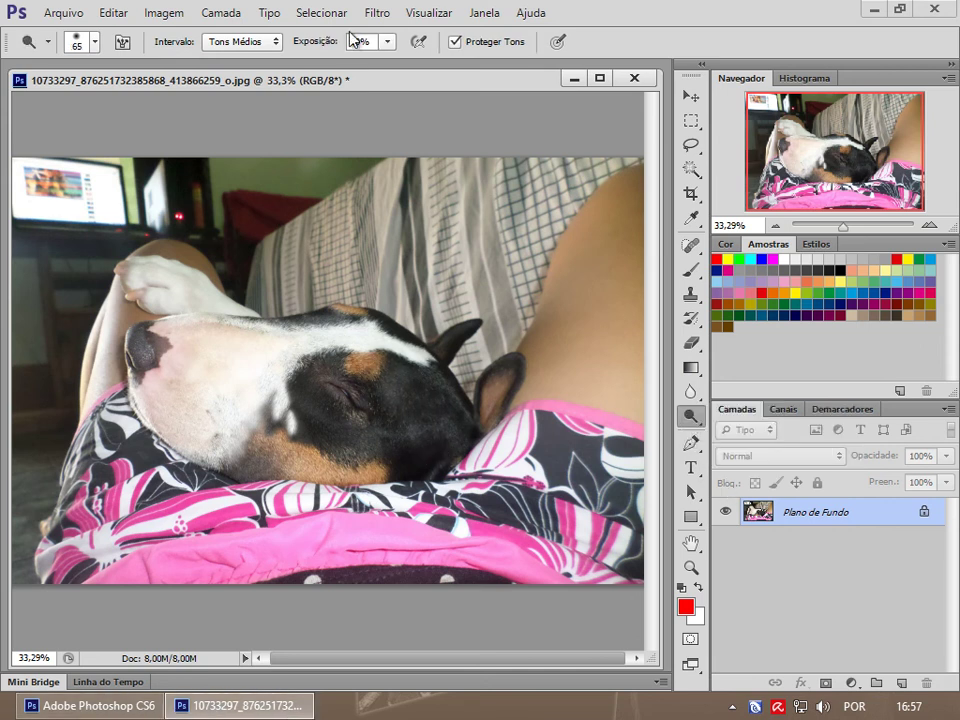
pyautogui.click(387, 41)
pyautogui.moveTo(387, 62); pyautogui.dragTo(440, 62)
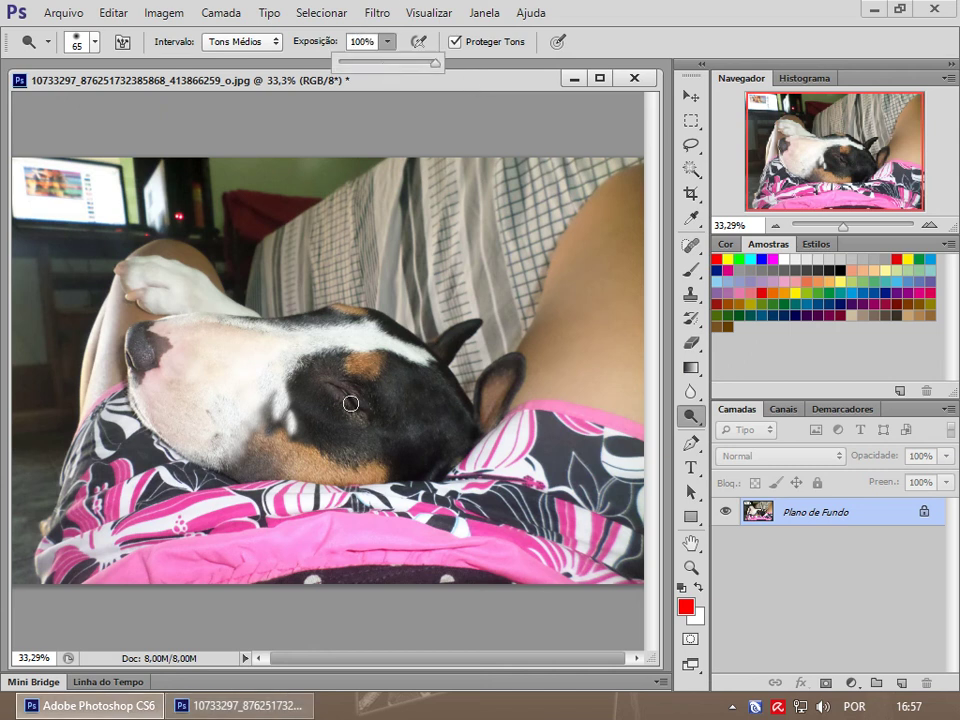
pyautogui.rightClick(350, 403)
pyautogui.moveTo(454, 449); pyautogui.dragTo(489, 454)
pyautogui.press('Return')
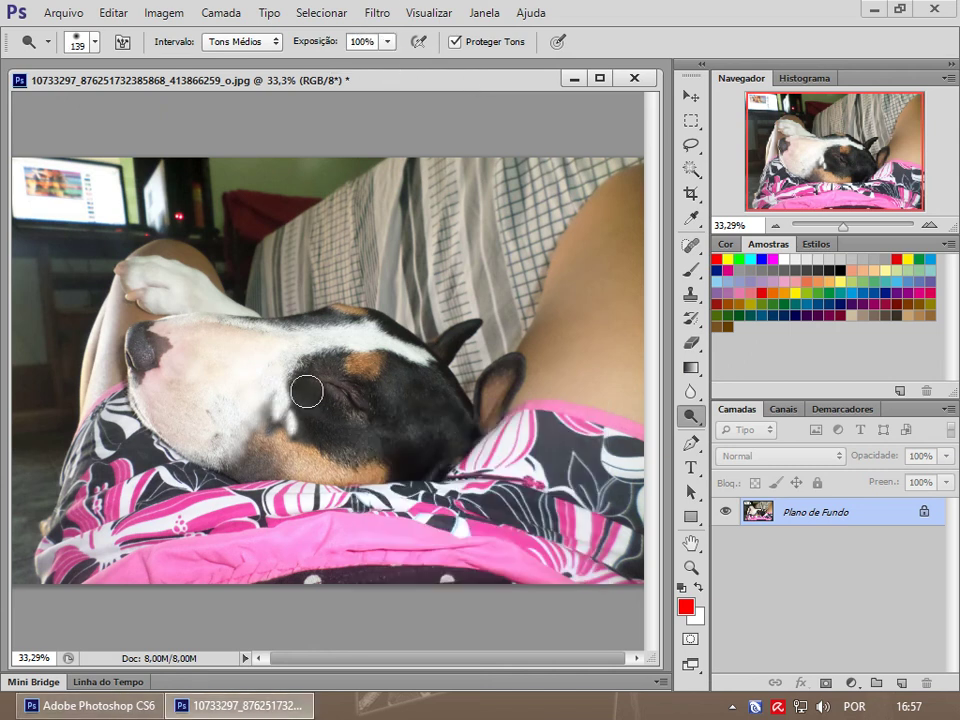
pyautogui.moveTo(431, 439)
pyautogui.mouseDown()
pyautogui.moveTo(326, 369)
pyautogui.moveTo(421, 492)
pyautogui.mouseUp()
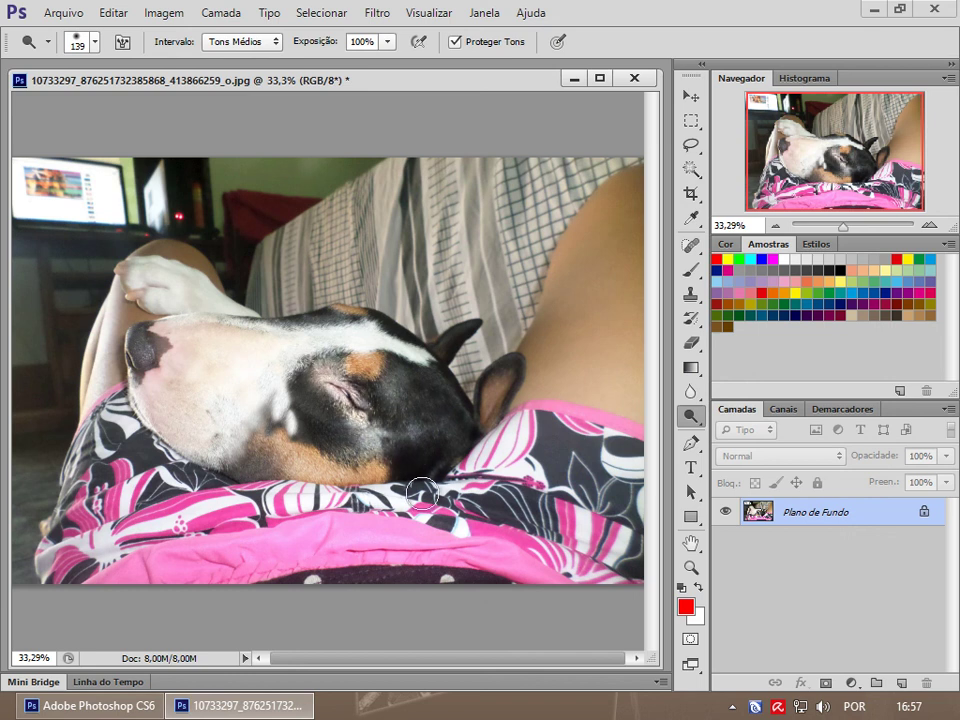
# - Lower the exposure to 26% and lighten the skin to the right of the dog
pyautogui.click(387, 43)
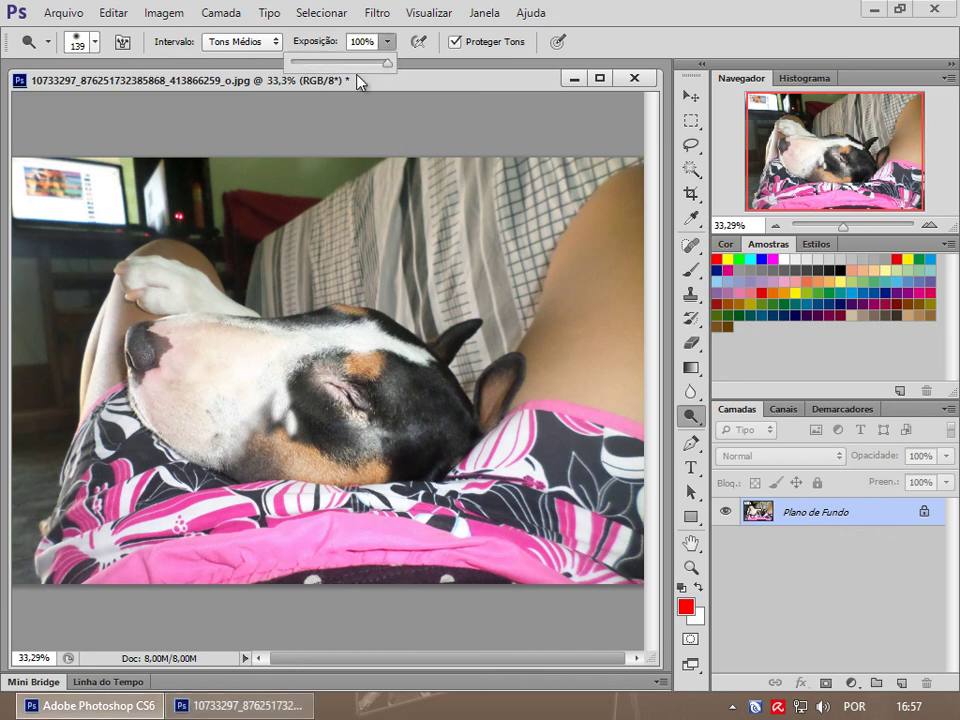
pyautogui.click(439, 381)
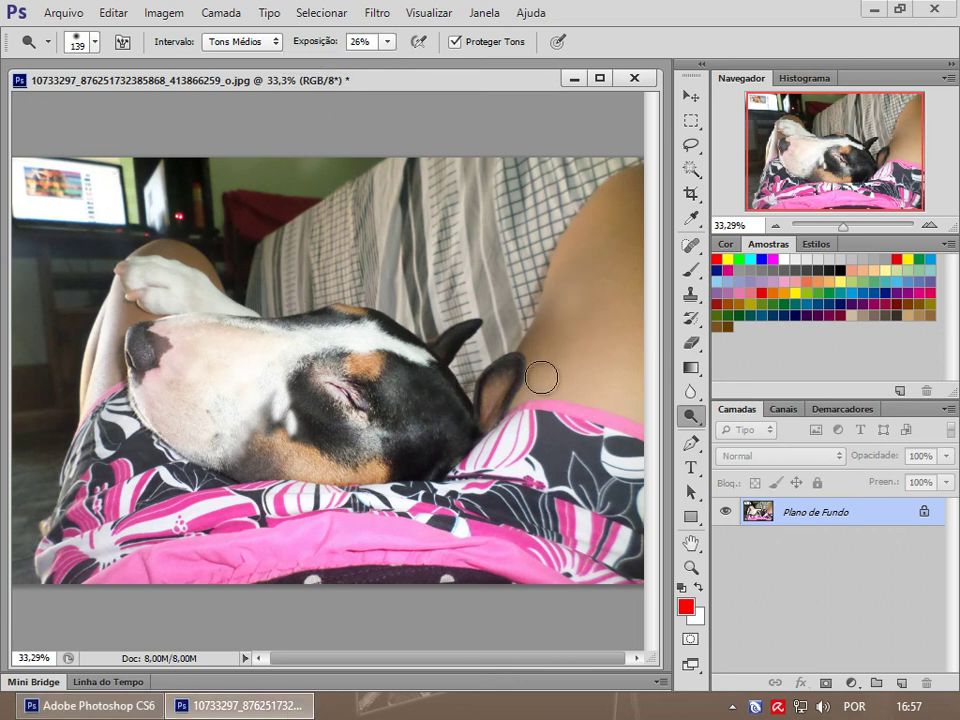
pyautogui.moveTo(622, 308)
pyautogui.mouseDown()
pyautogui.moveTo(557, 343)
pyautogui.moveTo(527, 339)
pyautogui.moveTo(591, 266)
pyautogui.moveTo(561, 347)
pyautogui.moveTo(591, 304)
pyautogui.mouseUp()
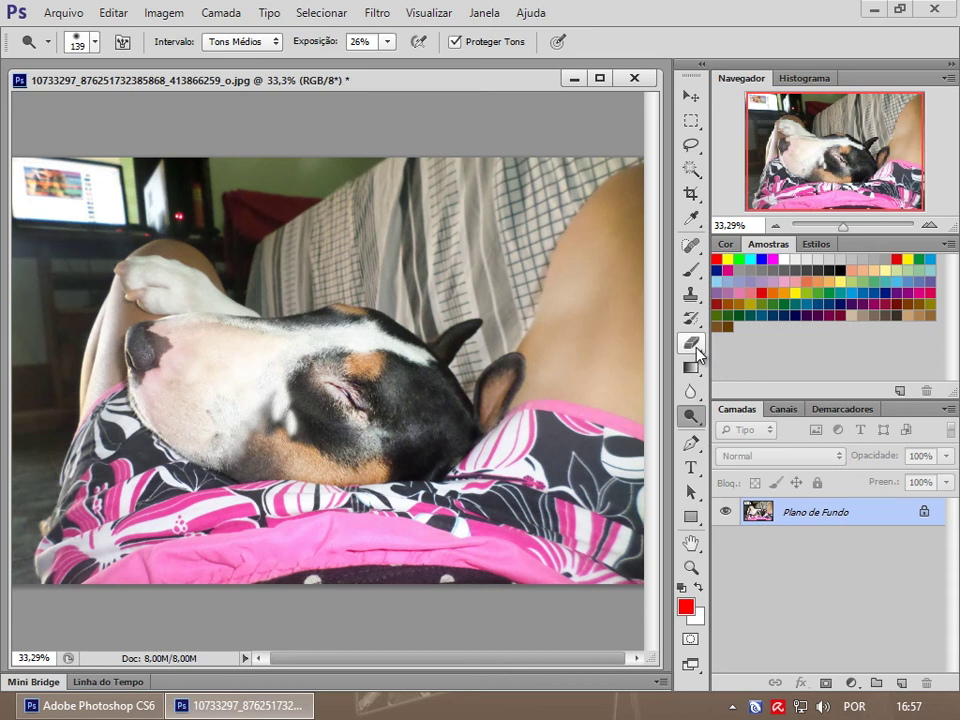
# - Set the Burn tool to about 21% exposure and enlarge the brush to 1289 px
pyautogui.rightClick(691, 416)
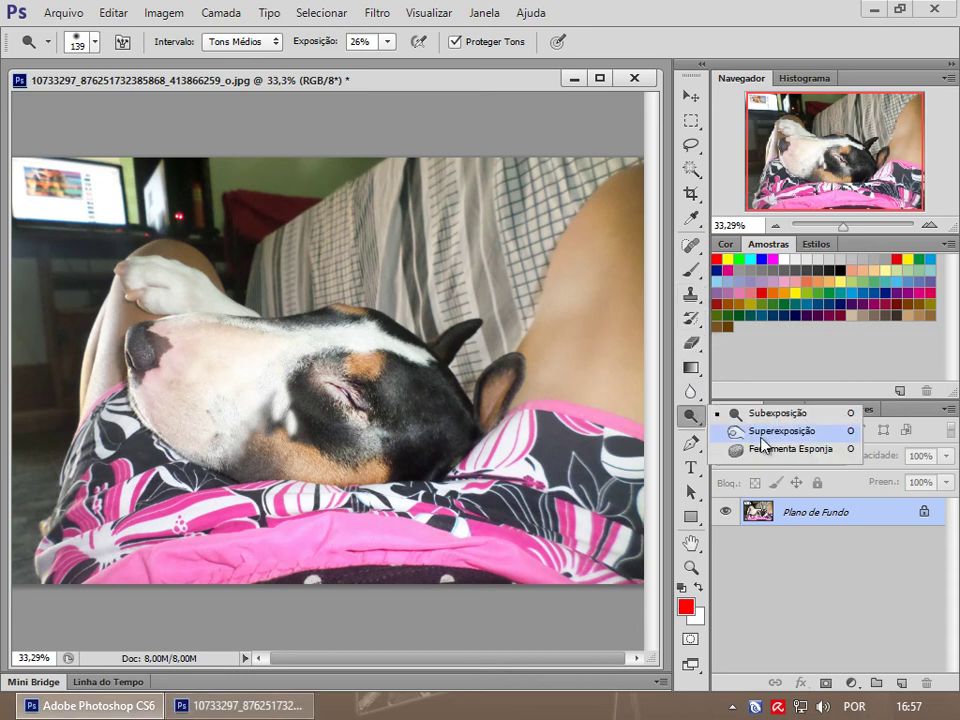
pyautogui.click(763, 433)
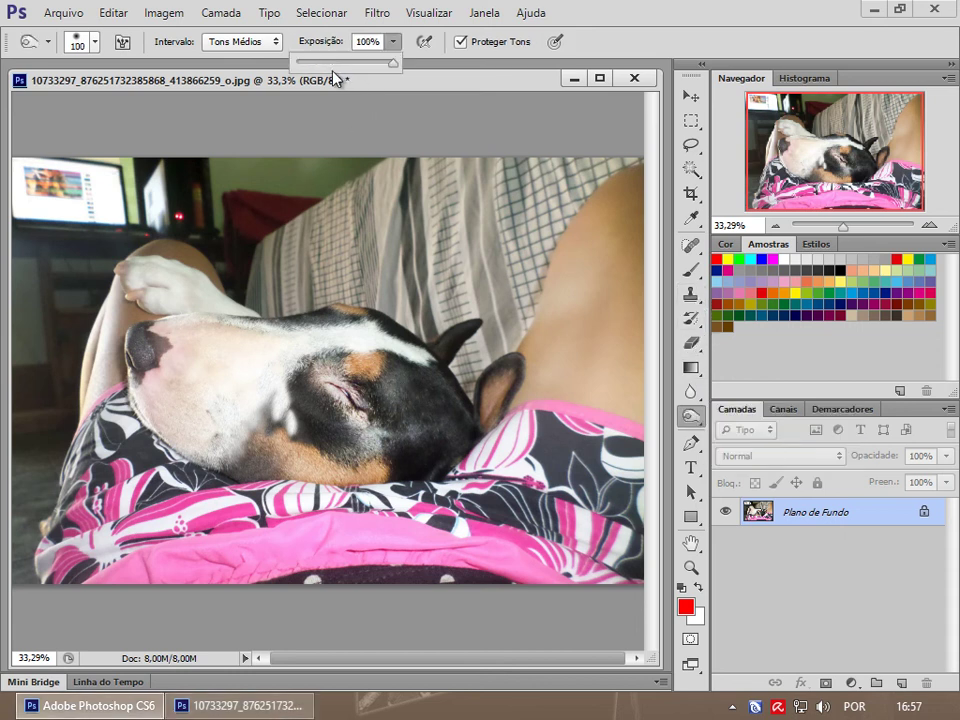
pyautogui.click(317, 63)
pyautogui.rightClick(507, 393)
pyautogui.press('Return')
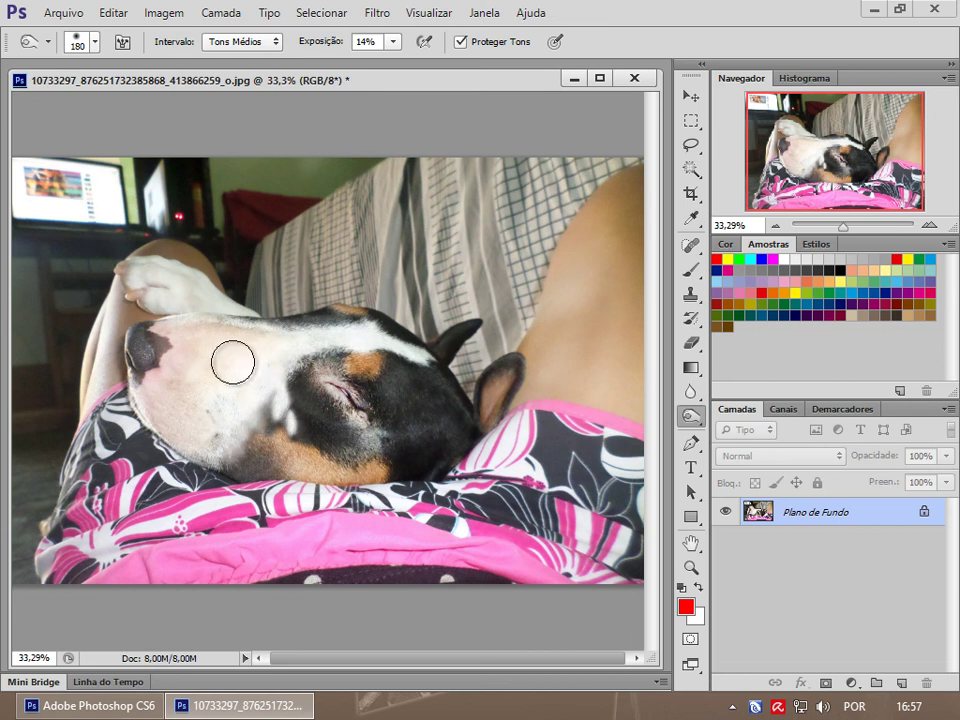
pyautogui.rightClick(296, 404)
pyautogui.moveTo(476, 447); pyautogui.dragTo(487, 447)
pyautogui.click(285, 370)
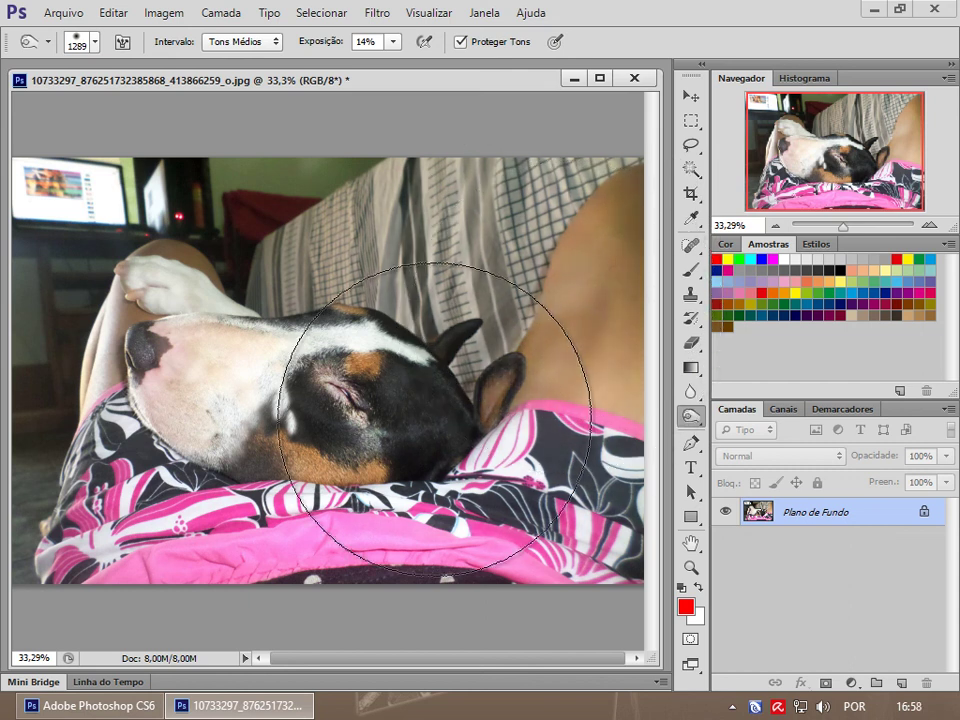
pyautogui.click(689, 119)
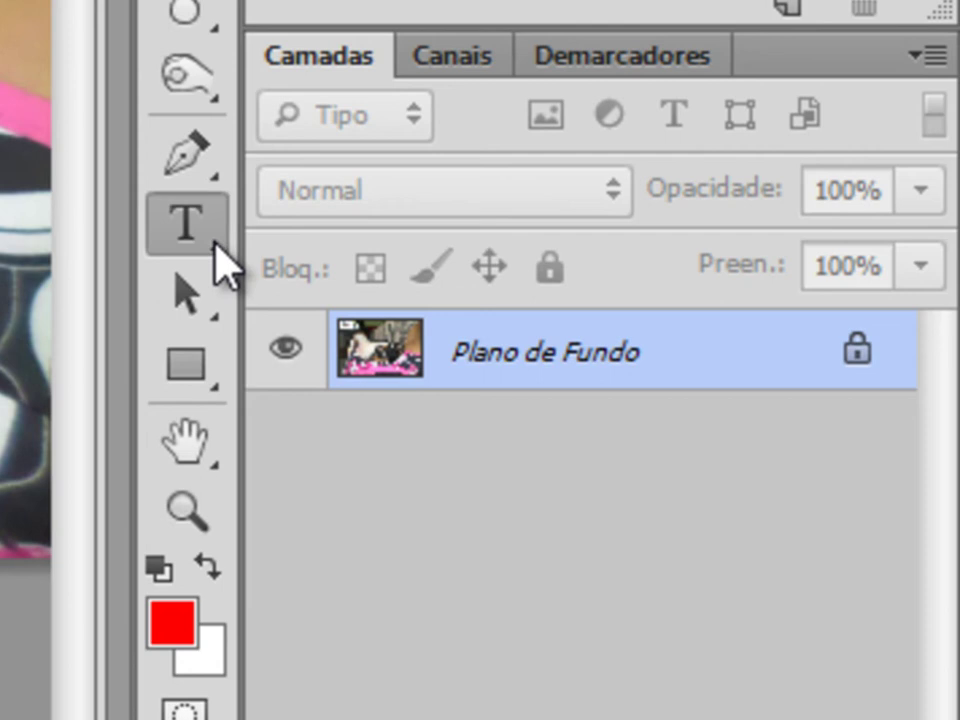
# - Add a 60 pt horizontal text layer above the dog's head with placeholder letters
pyautogui.rightClick(214, 242)
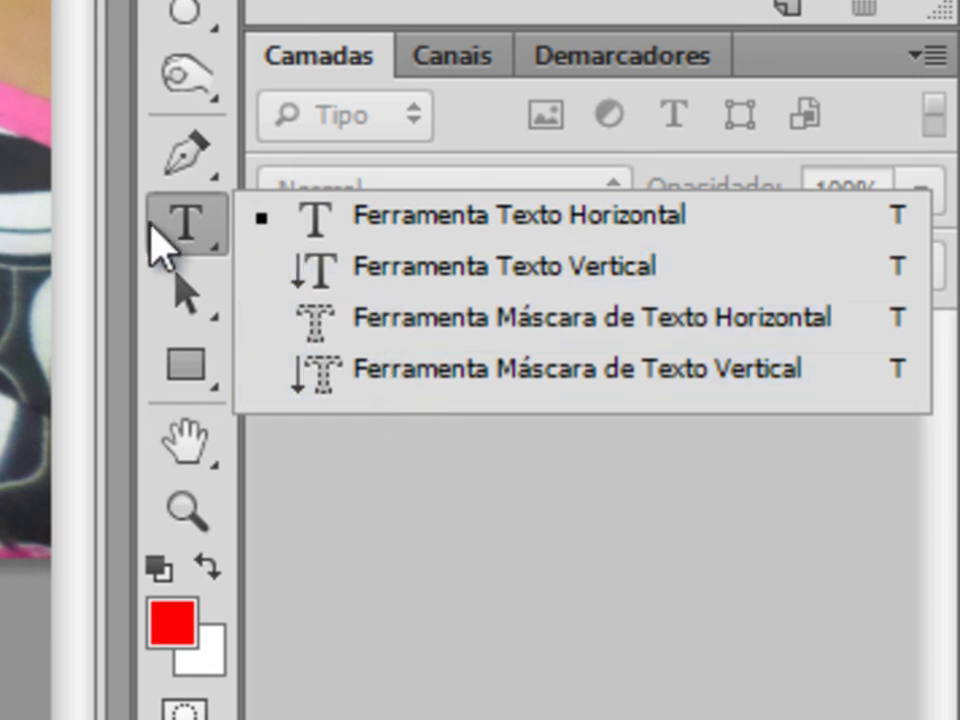
pyautogui.click(168, 222)
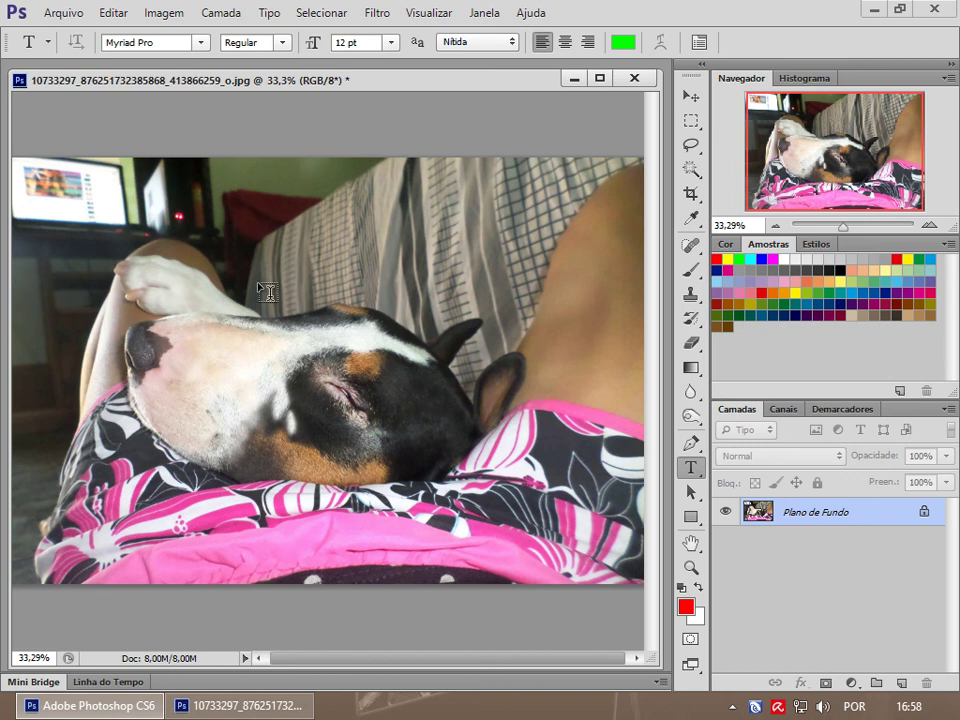
pyautogui.click(268, 268)
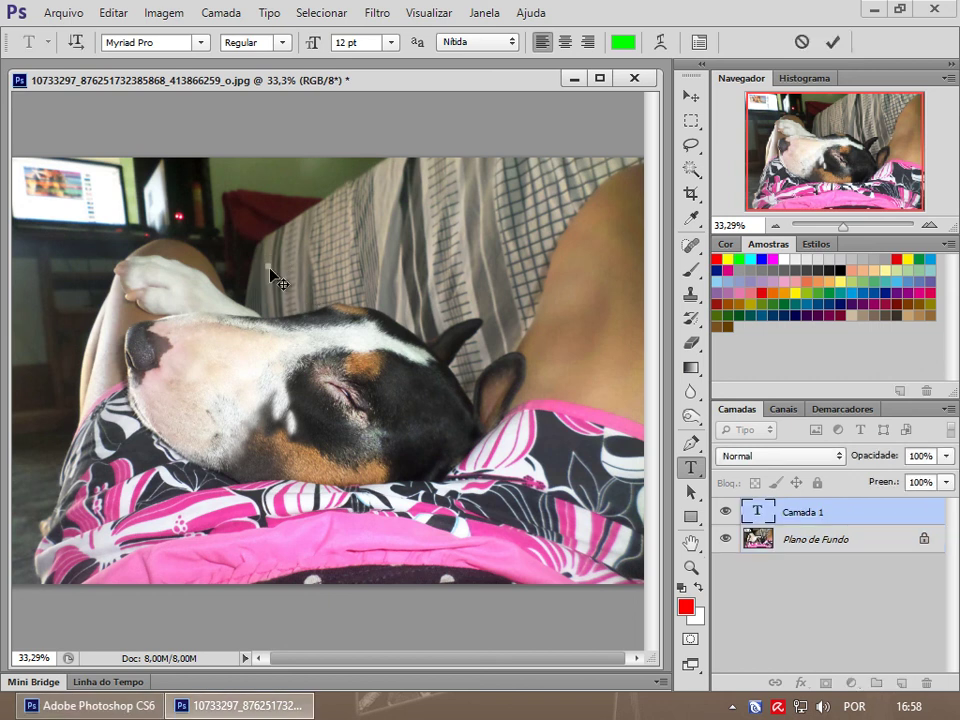
pyautogui.click(389, 41)
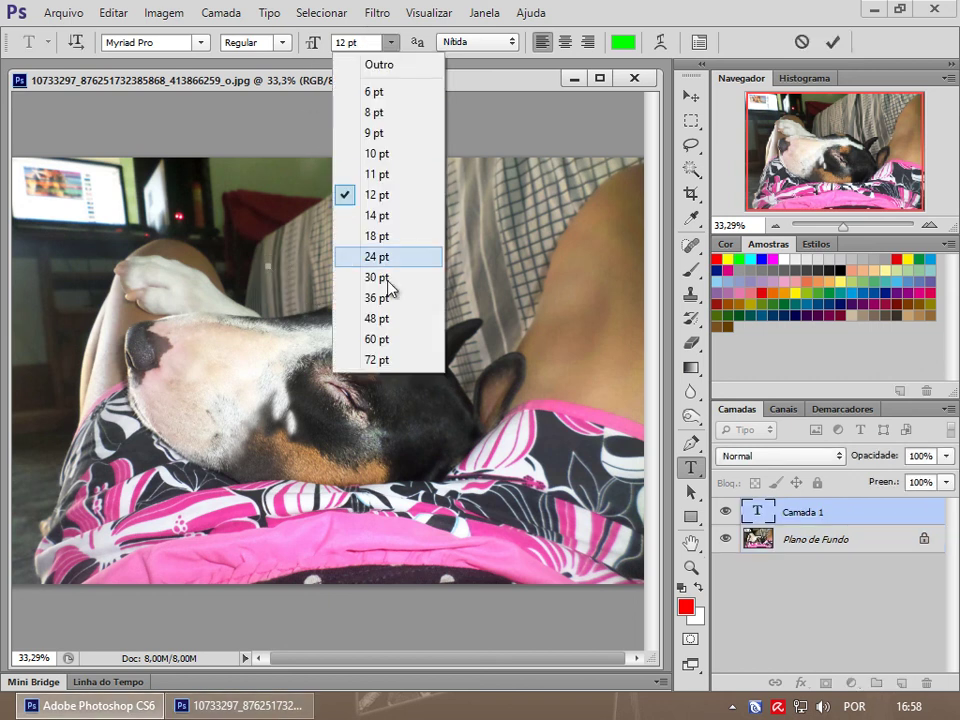
pyautogui.click(378, 347)
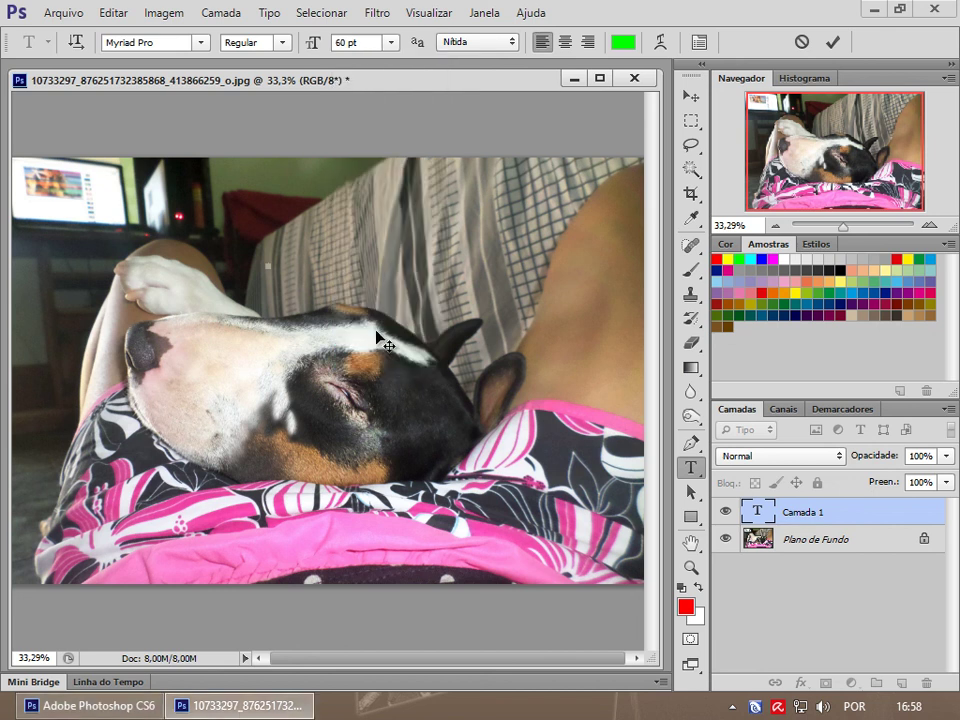
pyautogui.write('dwvvdsdhdkfjdslkfbd')
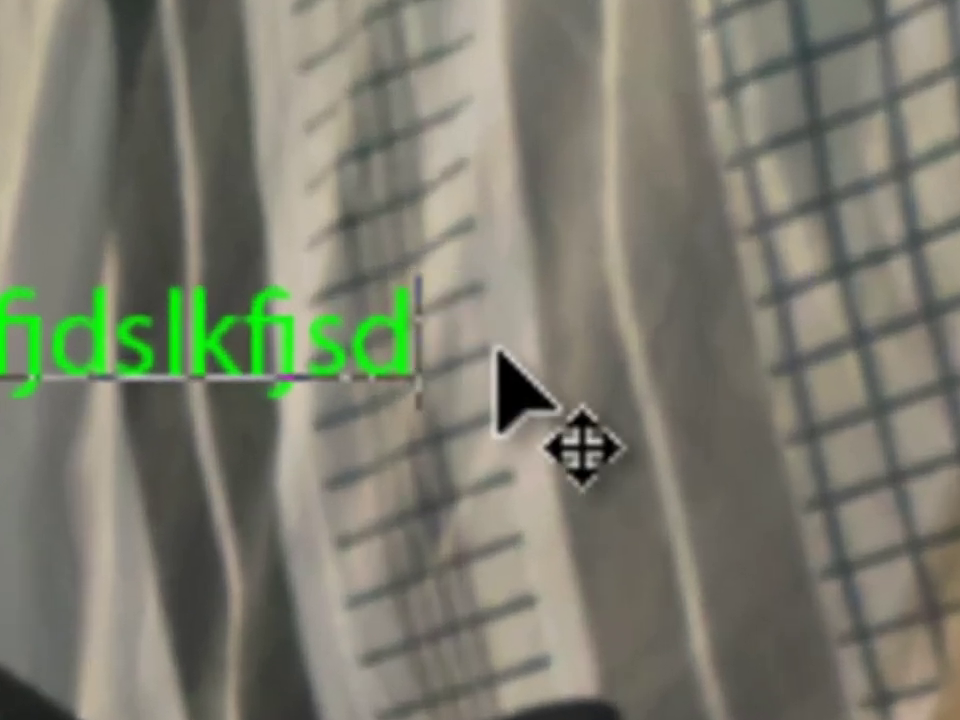
# - Highlight the whole line of green placeholder text
pyautogui.moveTo(418, 325); pyautogui.dragTo(360, 360)
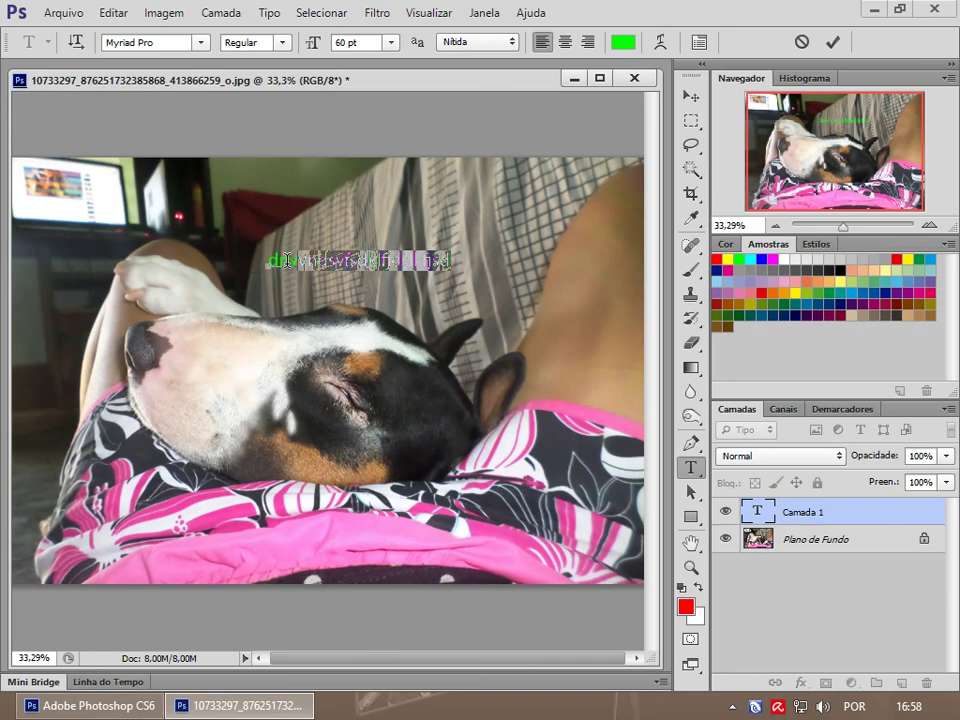
pyautogui.click(361, 262)
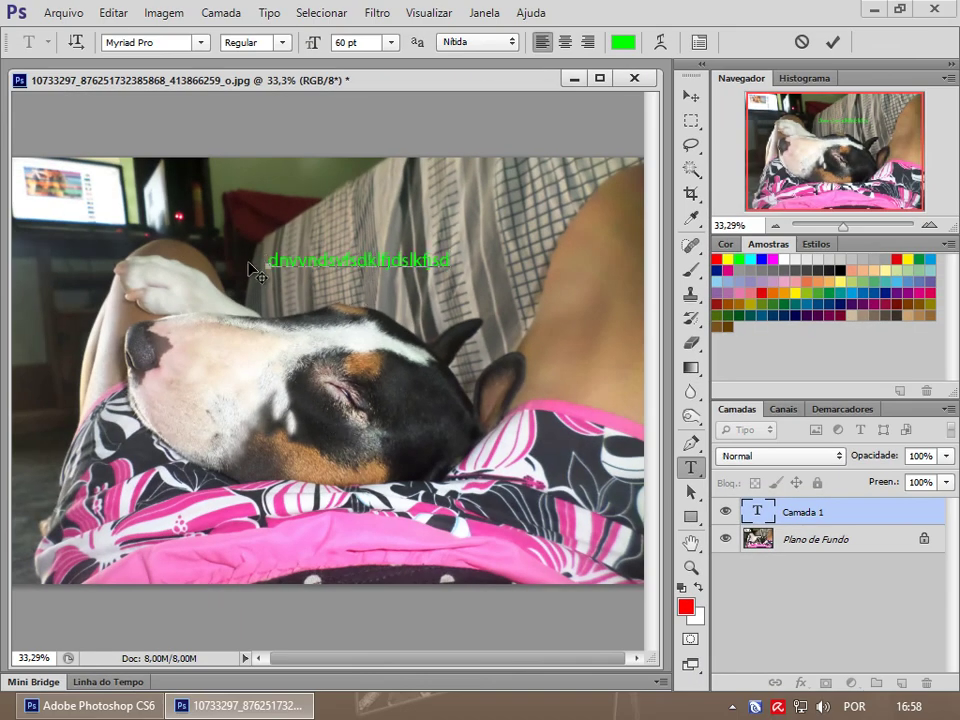
pyautogui.moveTo(268, 262); pyautogui.dragTo(279, 262)
pyautogui.doubleClick(303, 263)
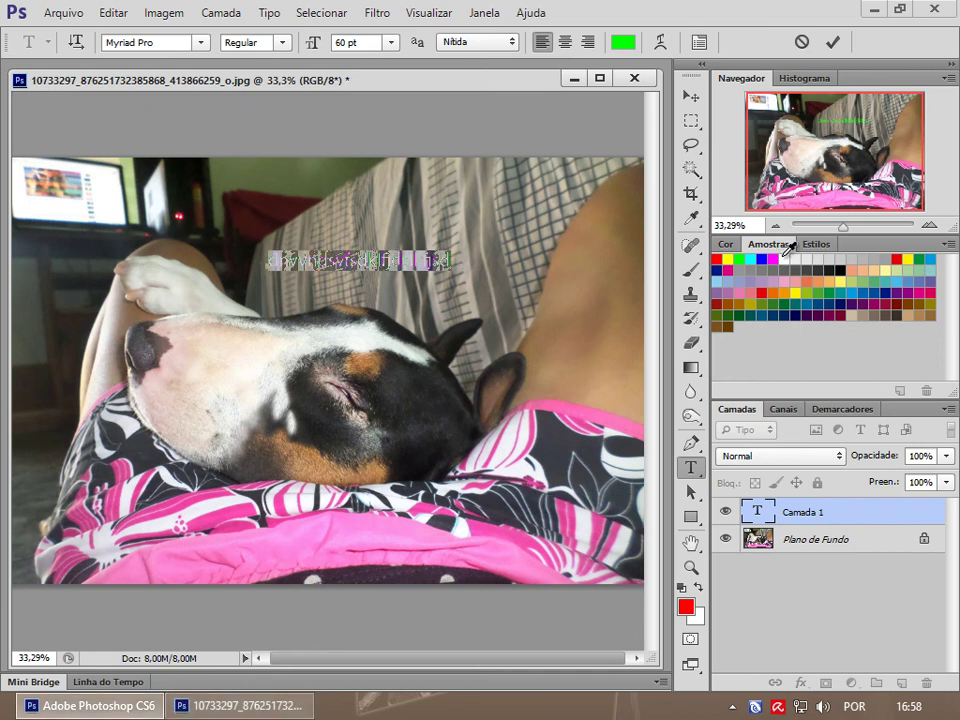
# - Commit the placeholder text, then reselect it and make it white
pyautogui.hotkey('ctrl', 'Return')
pyautogui.press('v')
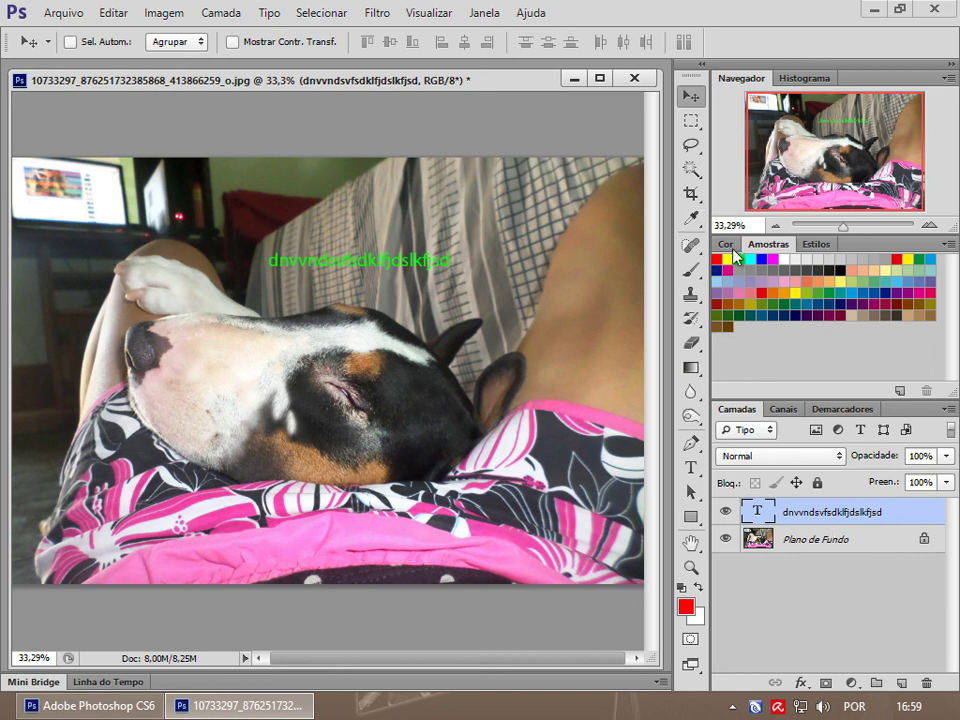
pyautogui.click(690, 467)
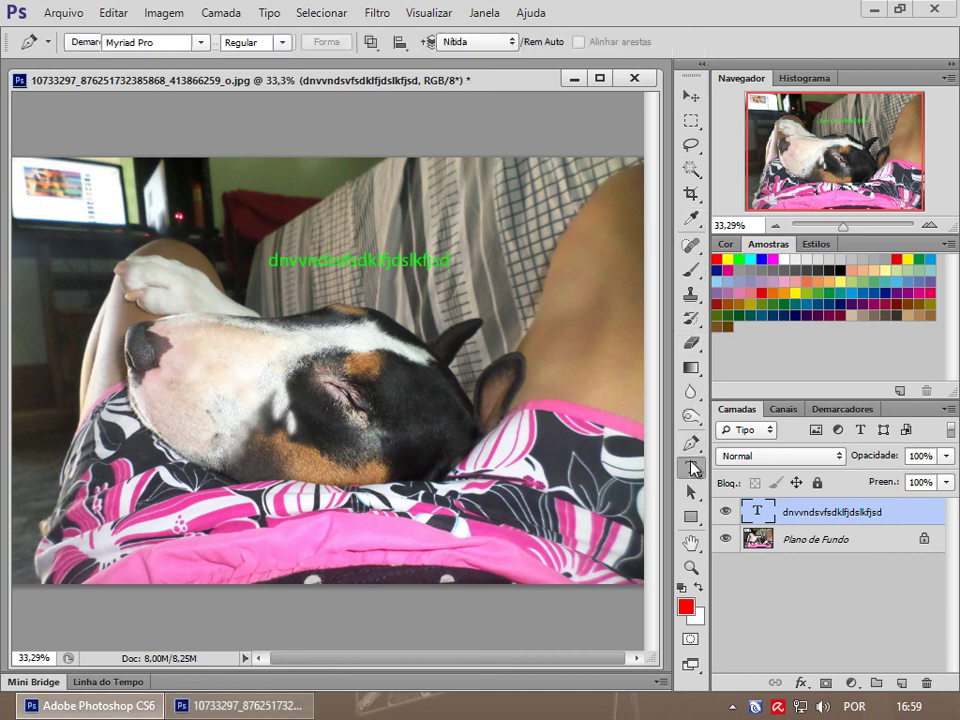
pyautogui.doubleClick(269, 262)
pyautogui.click(787, 258)
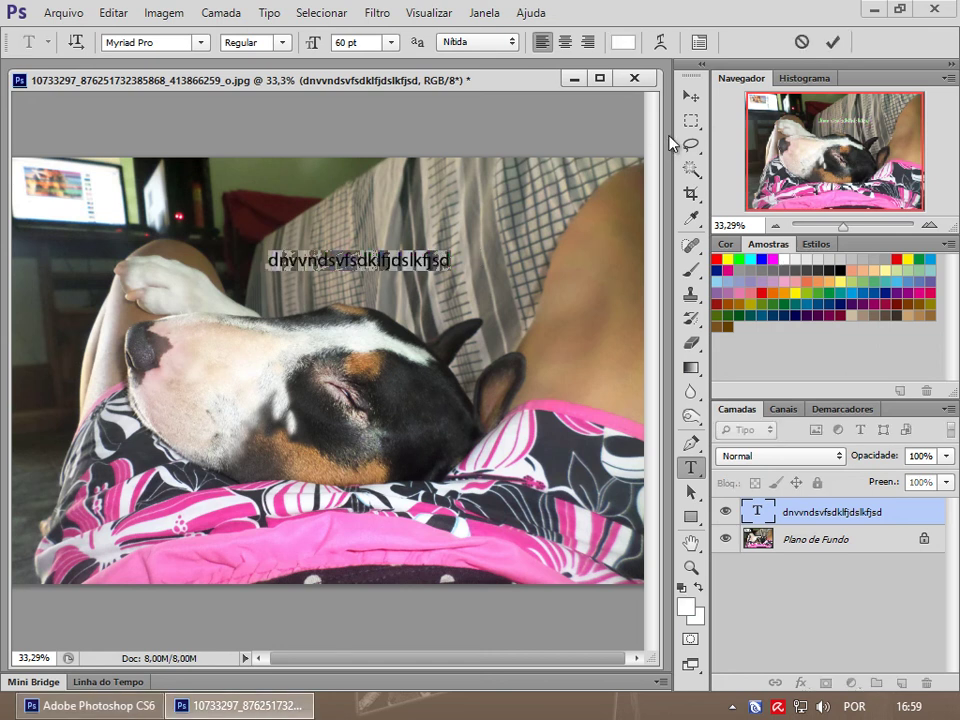
pyautogui.click(690, 96)
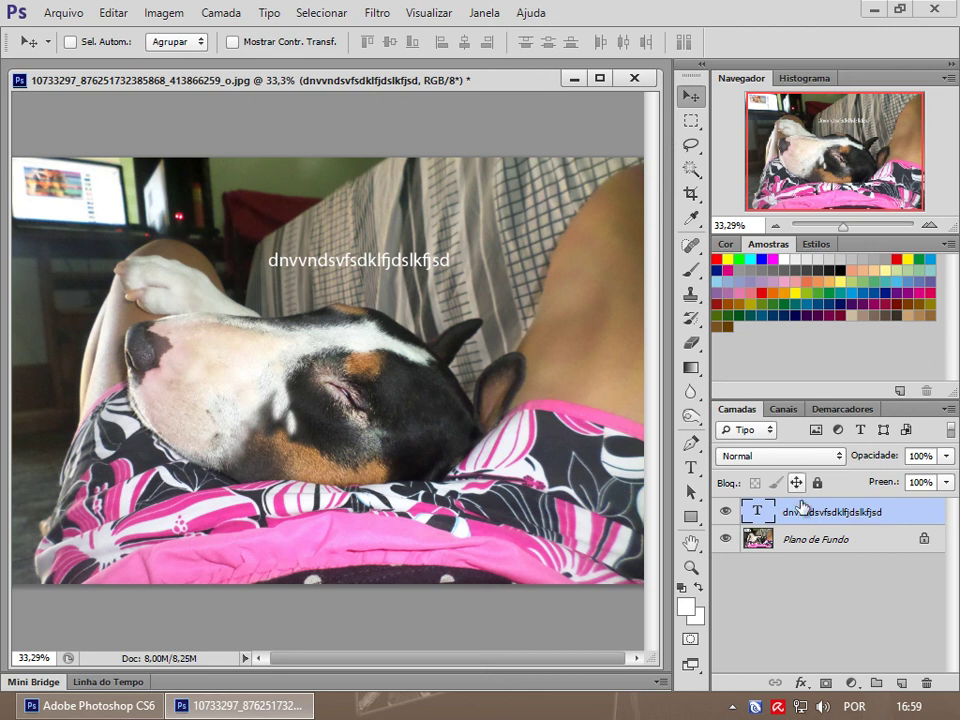
# - Pick red in Swatches and apply it to the whole placeholder line
pyautogui.click(742, 267)
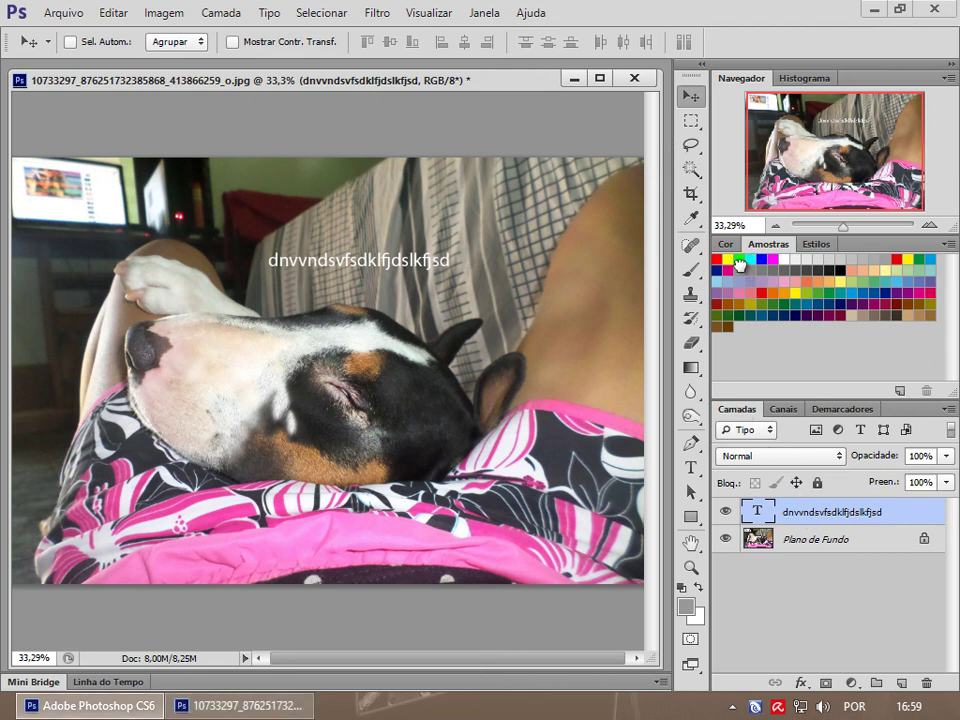
pyautogui.click(718, 261)
pyautogui.click(690, 467)
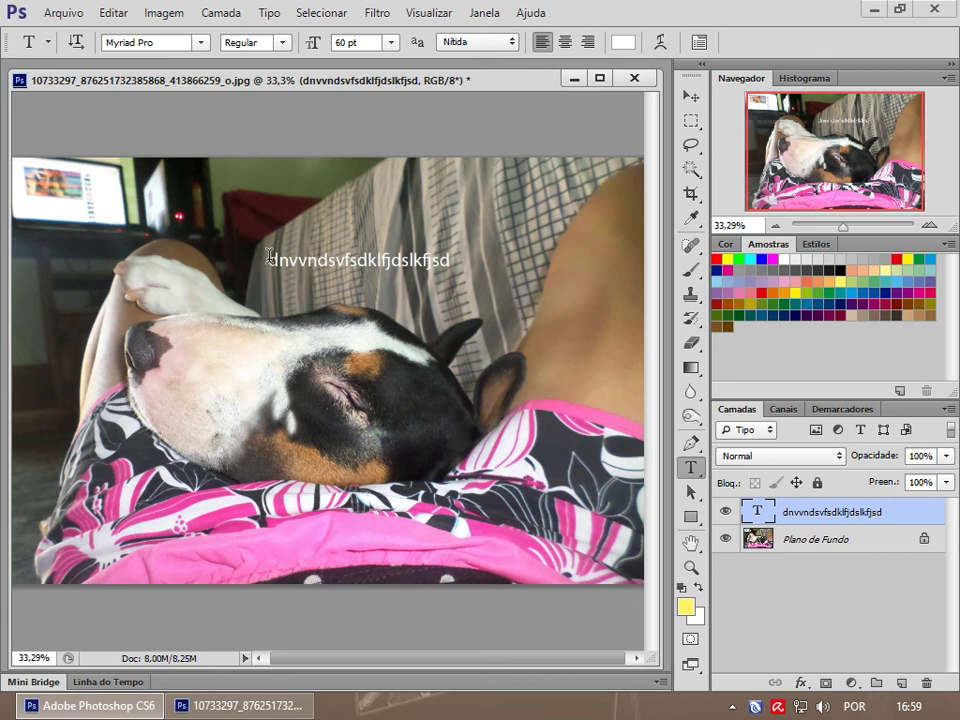
pyautogui.moveTo(270, 258); pyautogui.dragTo(492, 248)
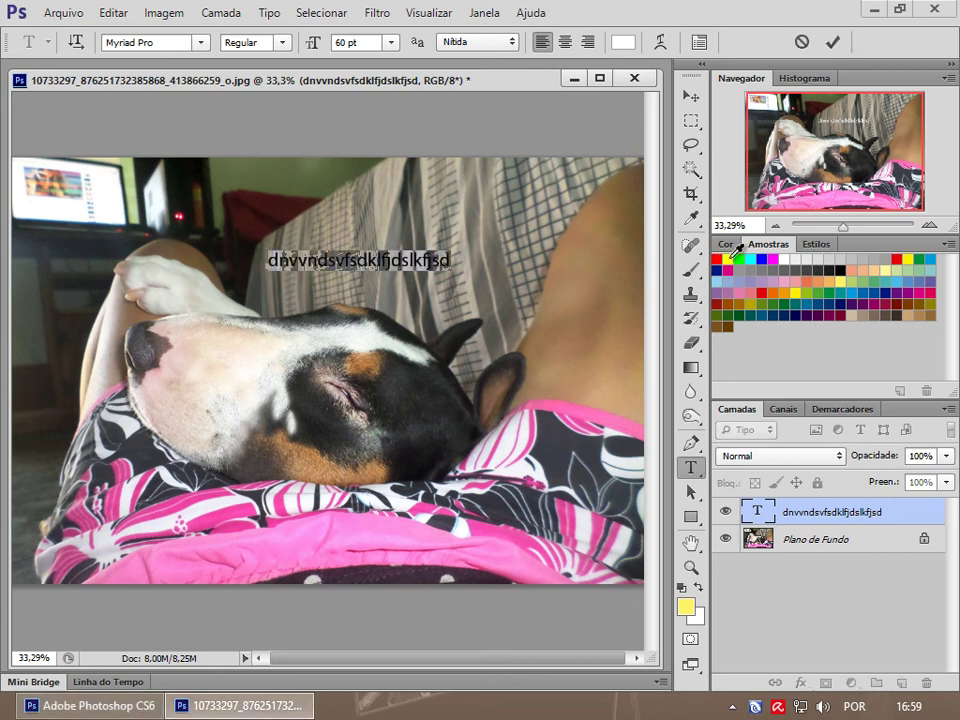
pyautogui.click(717, 259)
pyautogui.click(690, 95)
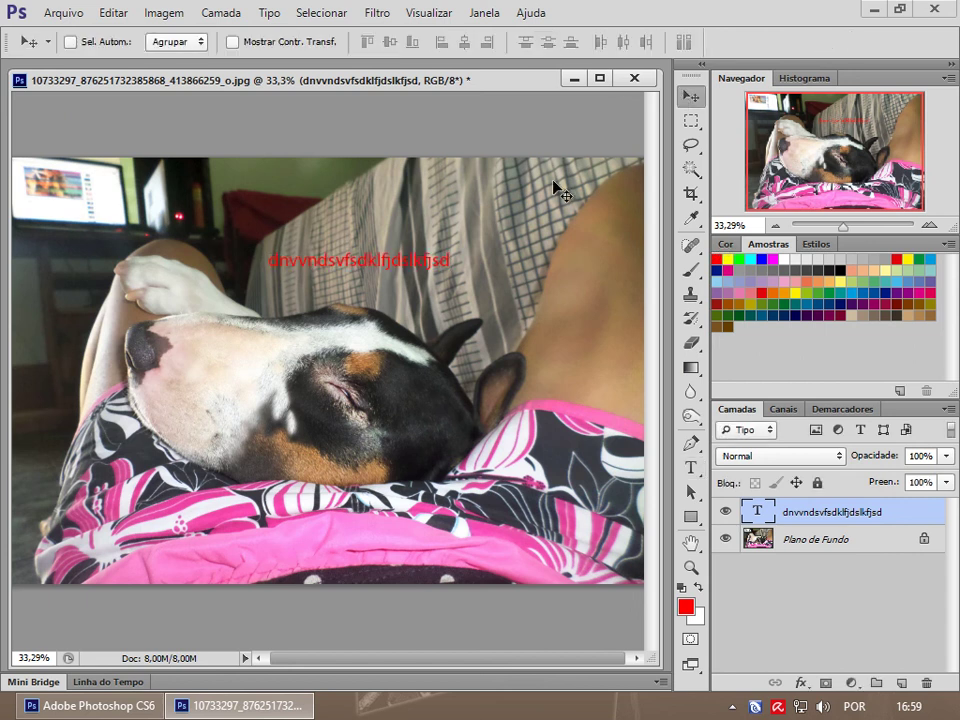
# - Drag the red text onto the bedsheet just above the dog's head
pyautogui.moveTo(467, 309)
pyautogui.mouseDown()
pyautogui.moveTo(432, 380)
pyautogui.moveTo(587, 355)
pyautogui.mouseUp()
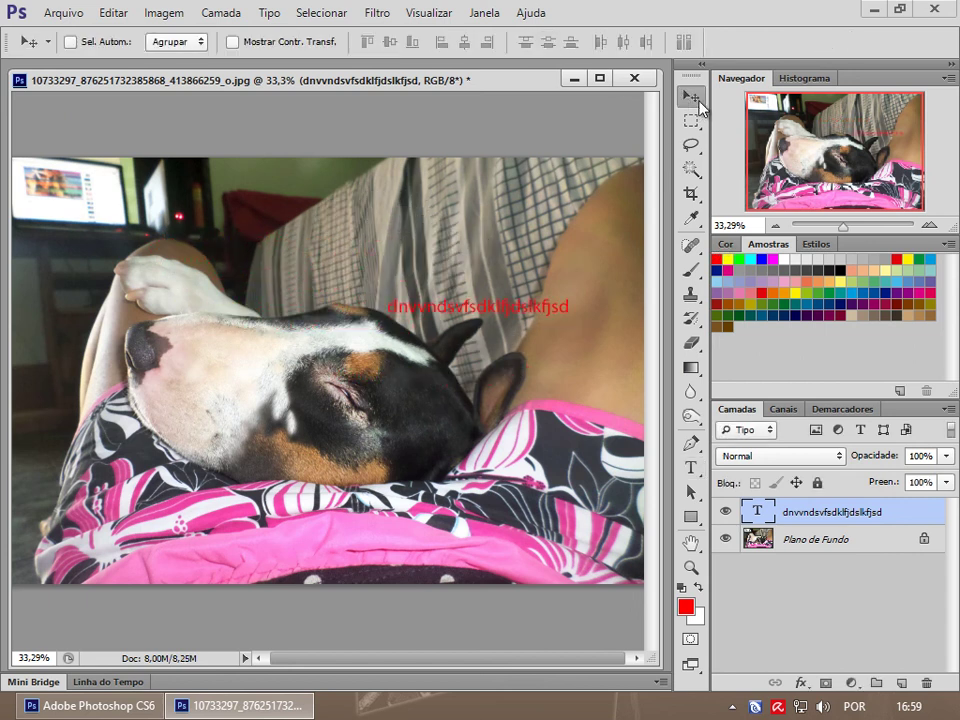
pyautogui.moveTo(589, 306)
pyautogui.mouseDown()
pyautogui.moveTo(380, 262)
pyautogui.moveTo(376, 232)
pyautogui.moveTo(453, 225)
pyautogui.mouseUp()
pyautogui.moveTo(516, 222)
pyautogui.mouseDown()
pyautogui.moveTo(466, 275)
pyautogui.moveTo(419, 274)
pyautogui.mouseUp()
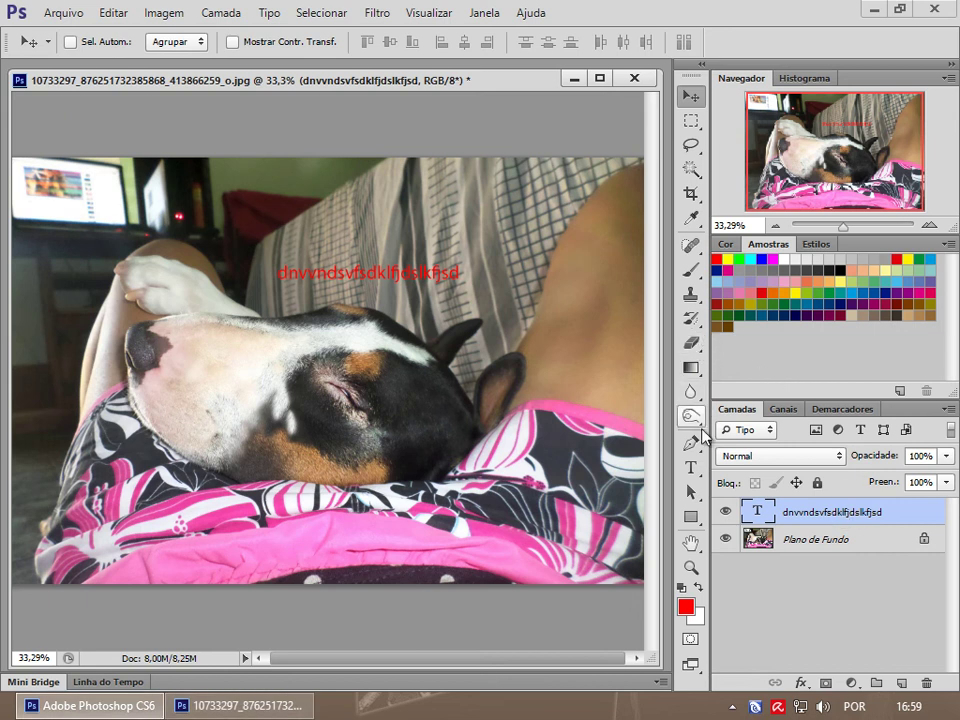
# - Replace the placeholder with 'azarado' and move it onto the dog's head
pyautogui.click(691, 467)
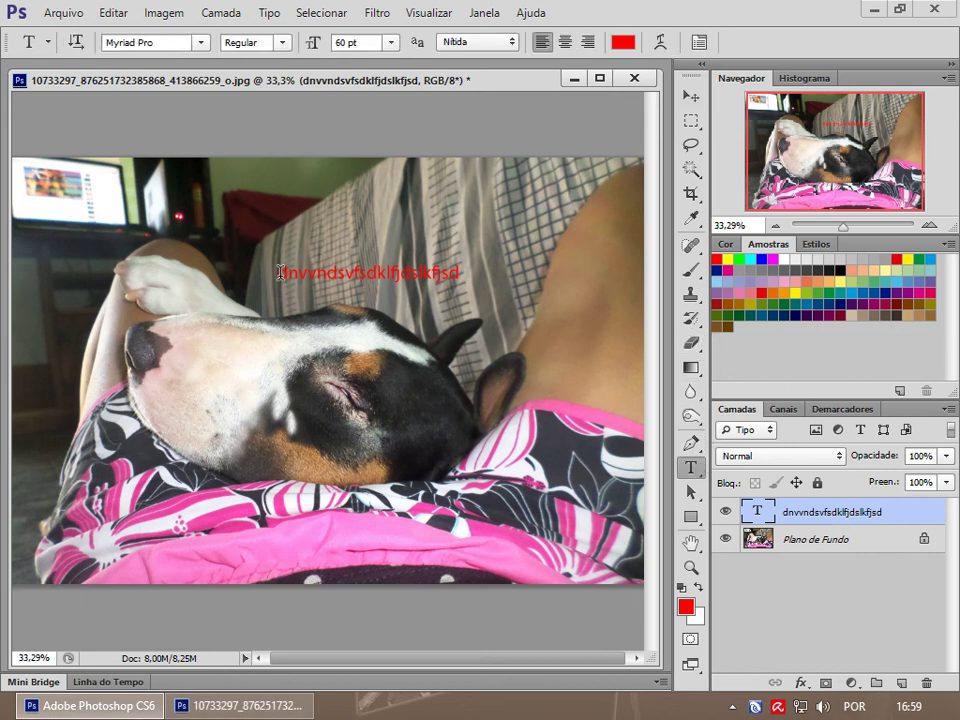
pyautogui.moveTo(277, 281); pyautogui.dragTo(520, 277)
pyautogui.write('azarado')
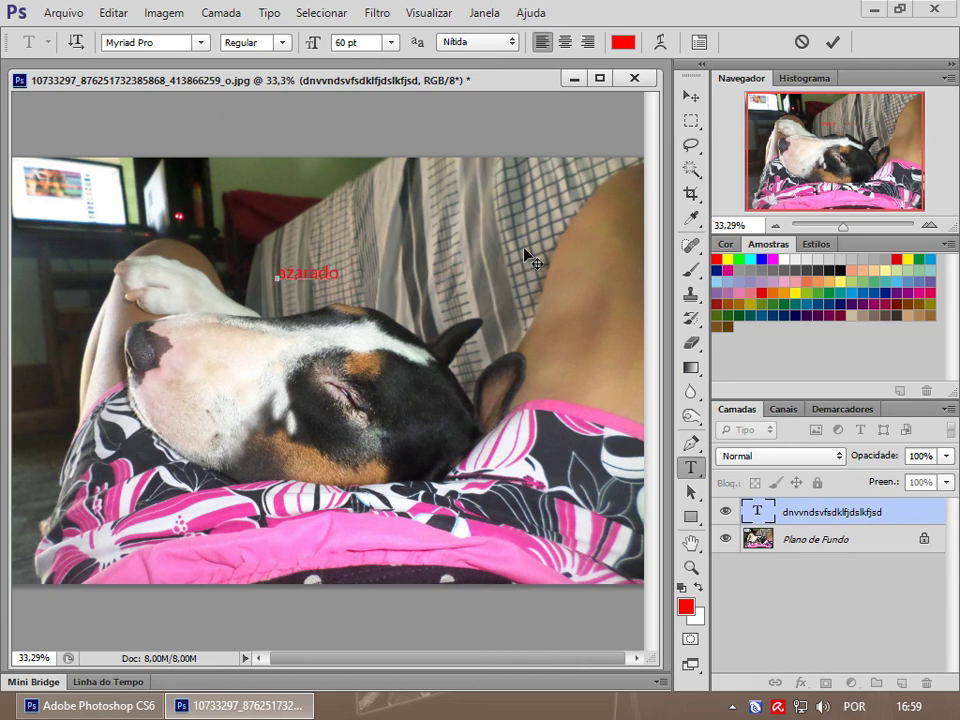
pyautogui.hotkey('ctrl', 'Return')
pyautogui.press('v')
pyautogui.moveTo(340, 285); pyautogui.dragTo(460, 328)
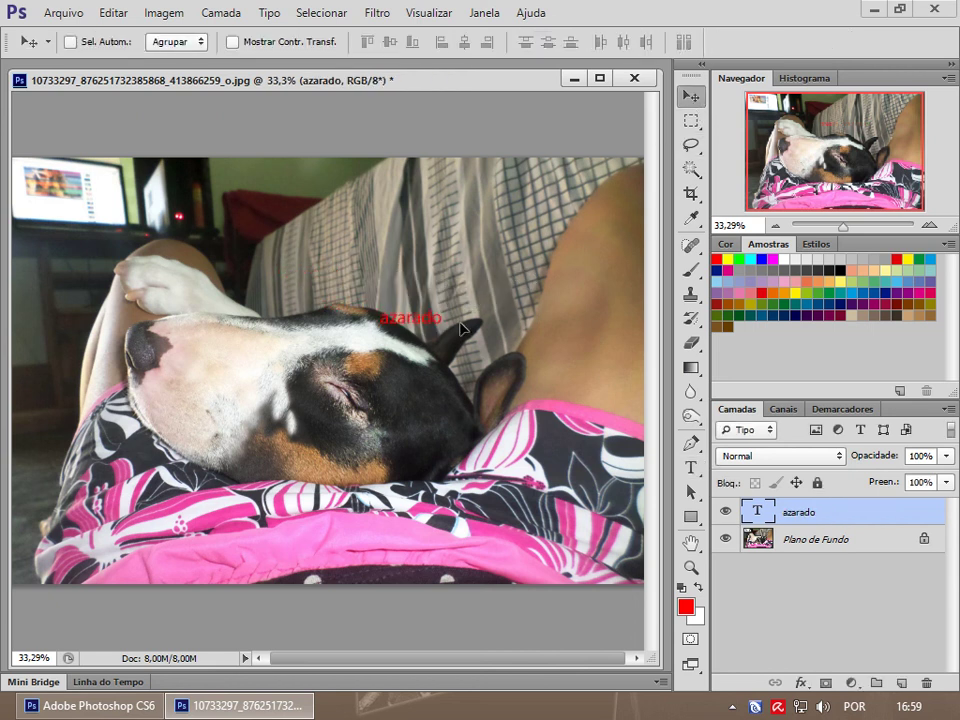
# - Free Transform azarado to about three times its size
pyautogui.click(690, 121)
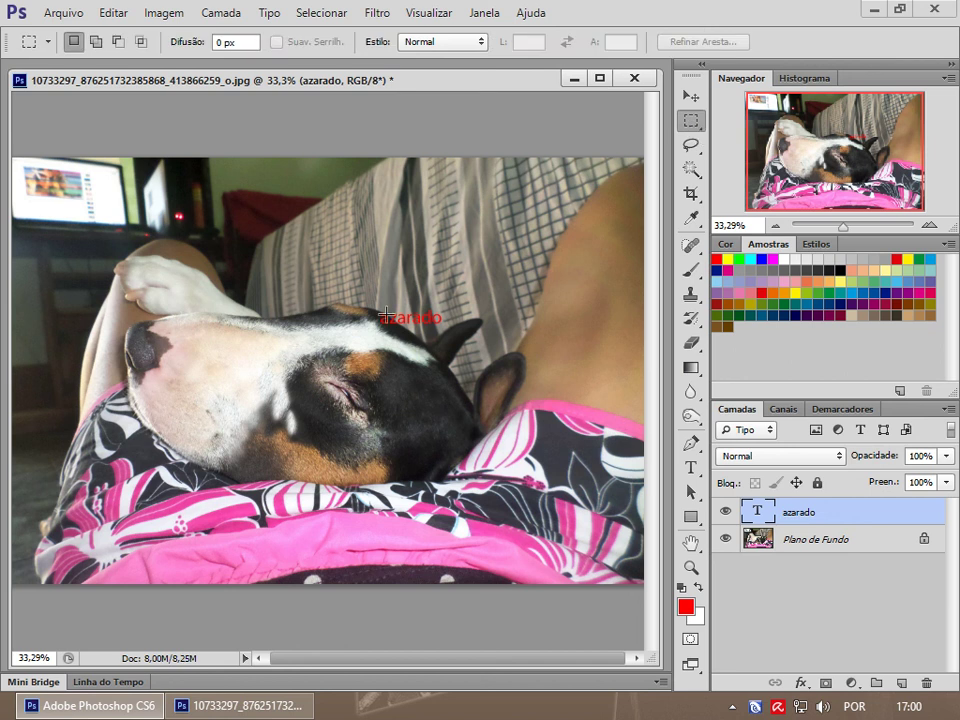
pyautogui.rightClick(405, 319)
pyautogui.click(499, 491)
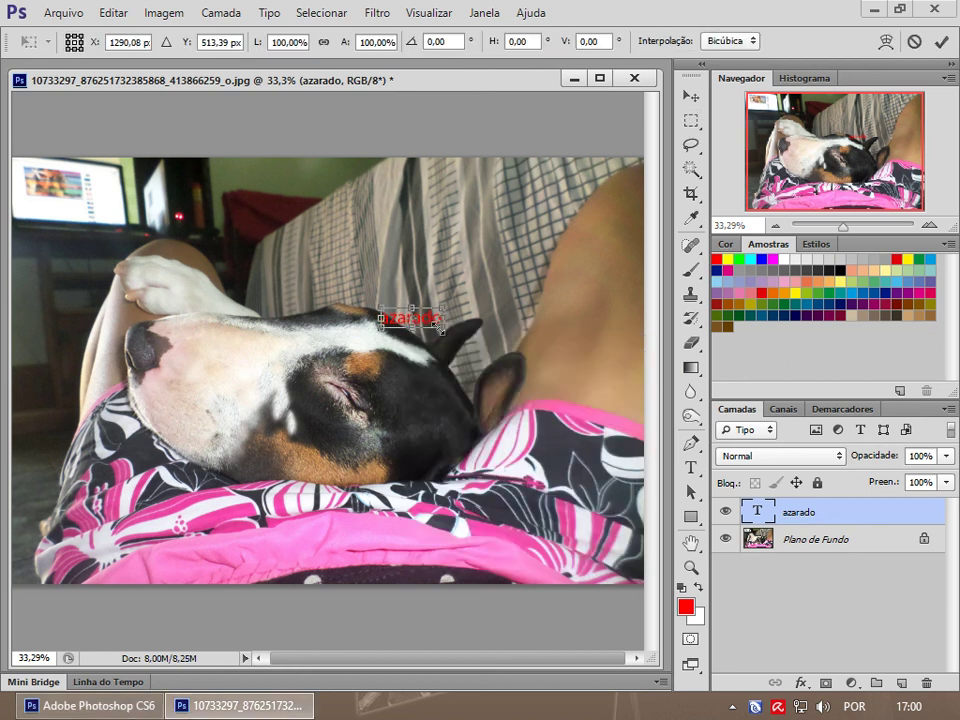
pyautogui.moveTo(440, 325); pyautogui.dragTo(563, 385)
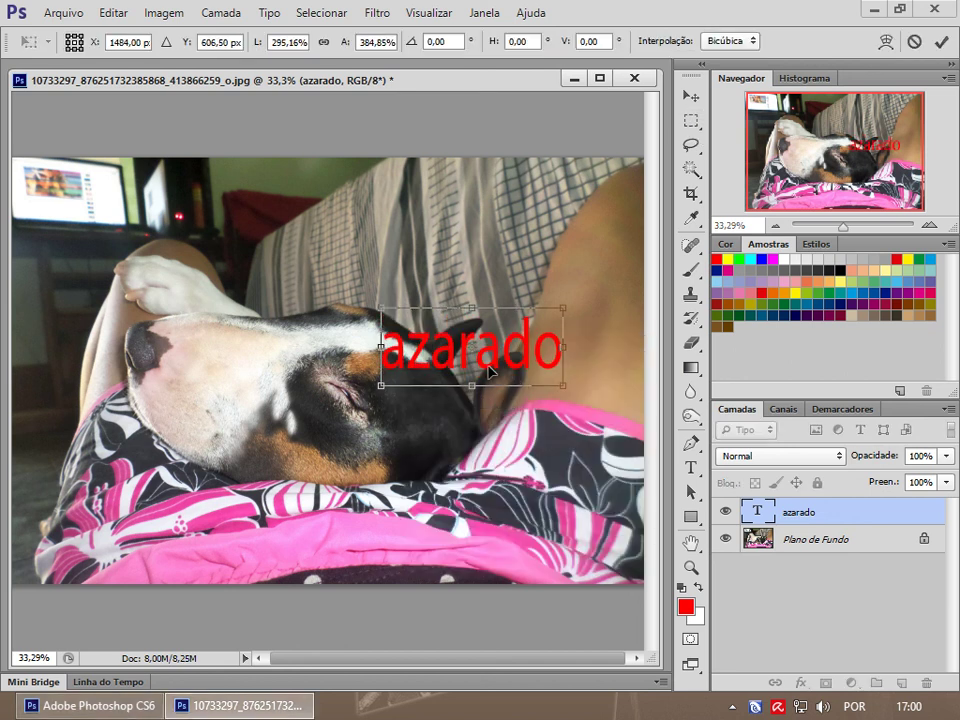
pyautogui.press('Return')
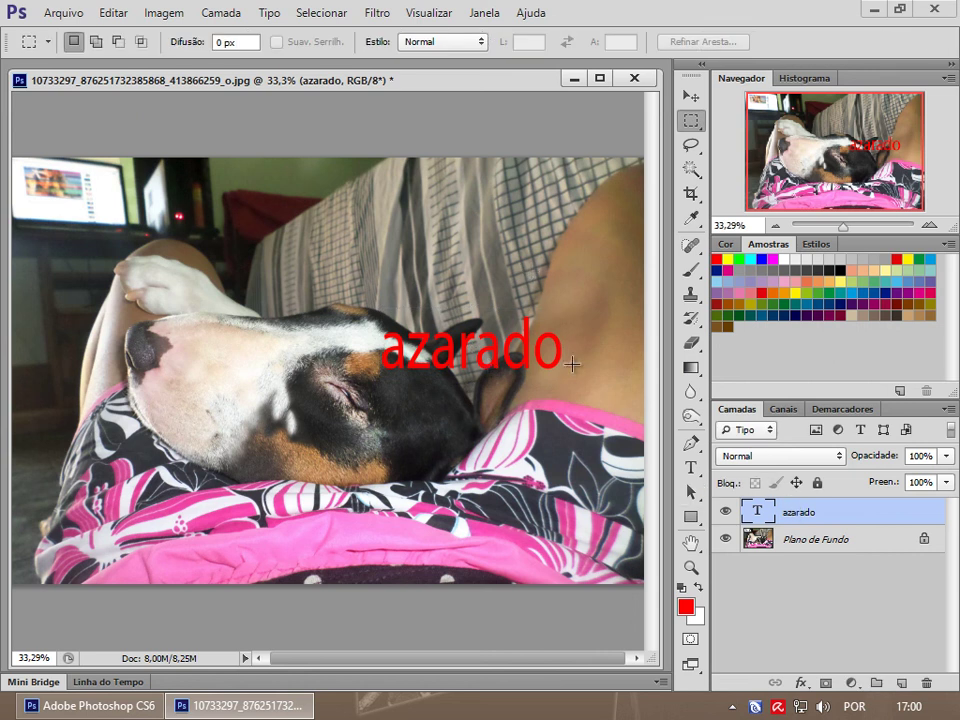
# - Type a new 'william' text line on the bedsheet above Plano de Fundo
pyautogui.click(800, 543)
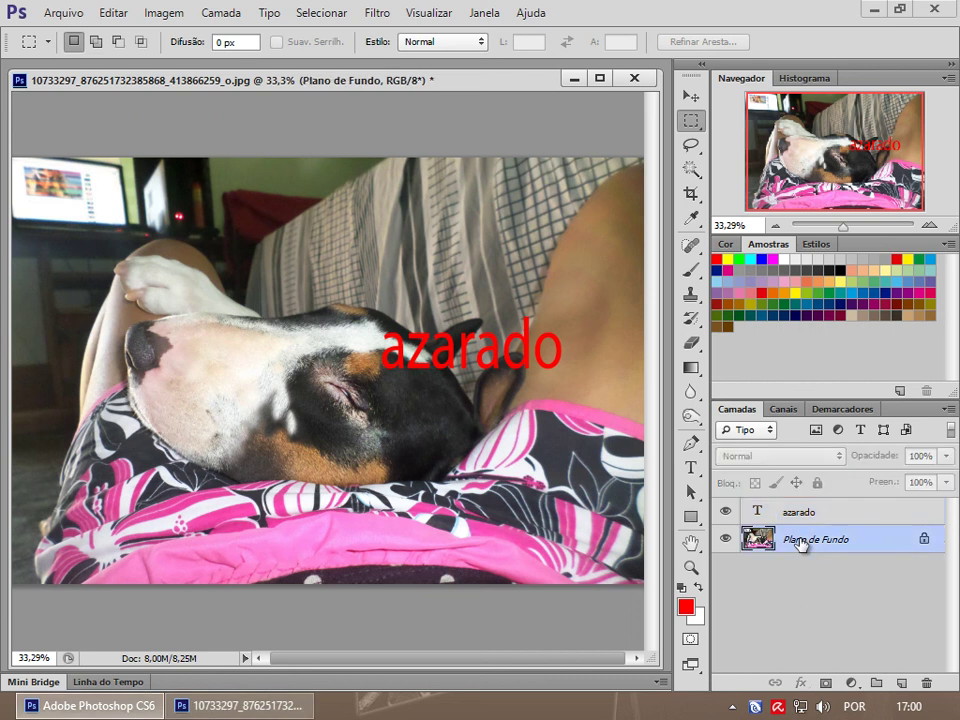
pyautogui.click(808, 512)
pyautogui.click(805, 548)
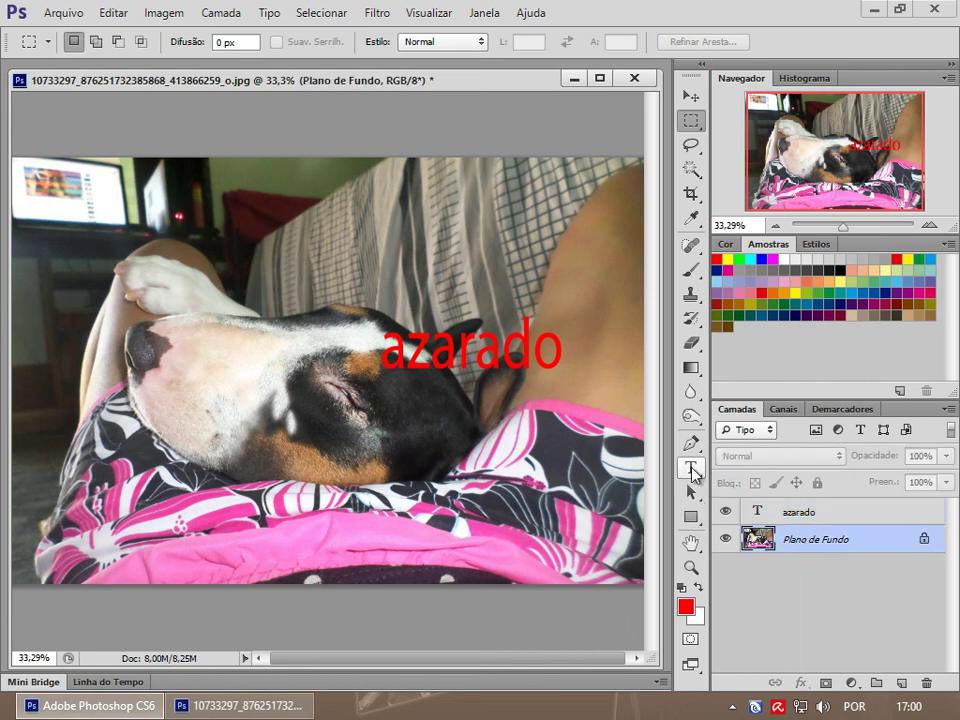
pyautogui.click(697, 472)
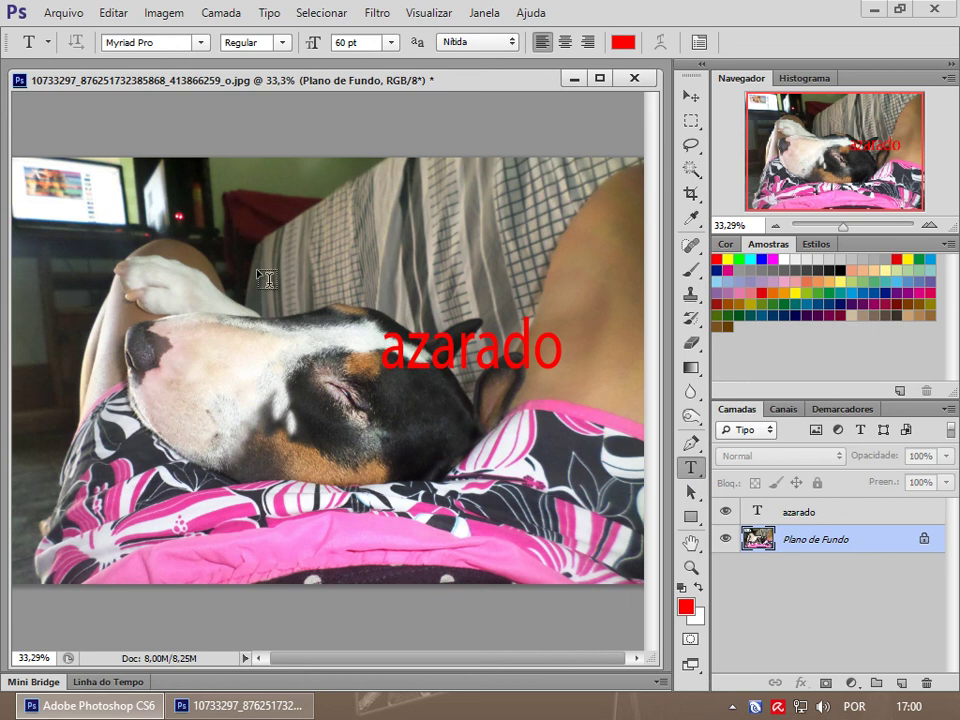
pyautogui.click(359, 214)
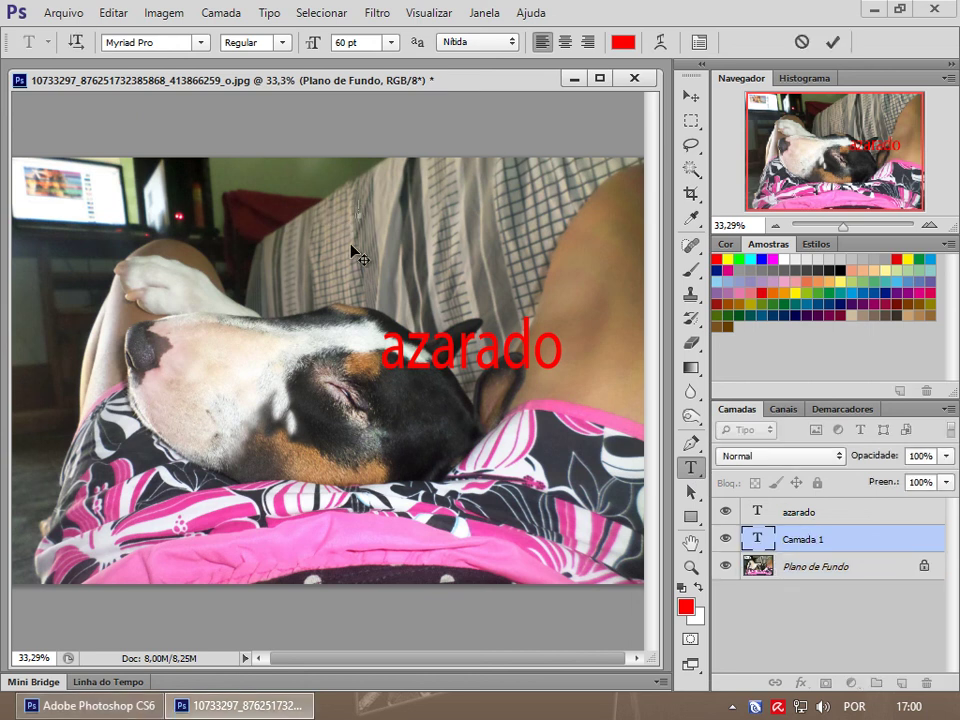
pyautogui.write('william')
pyautogui.click(690, 120)
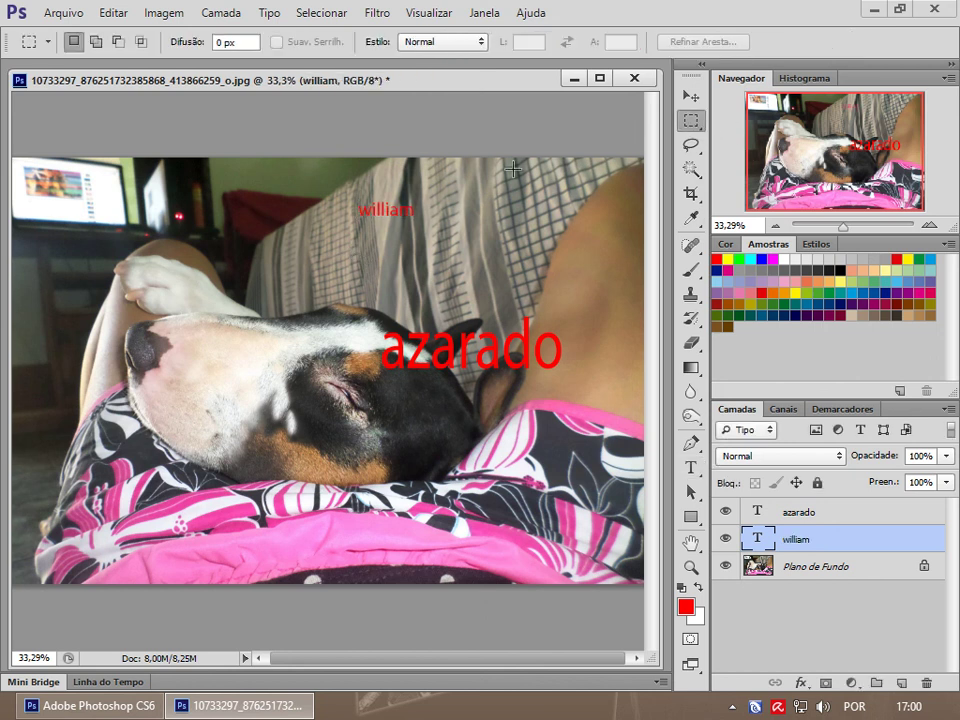
# - Scale william to about 366% and move it just above azarado
pyautogui.rightClick(423, 202)
pyautogui.click(460, 364)
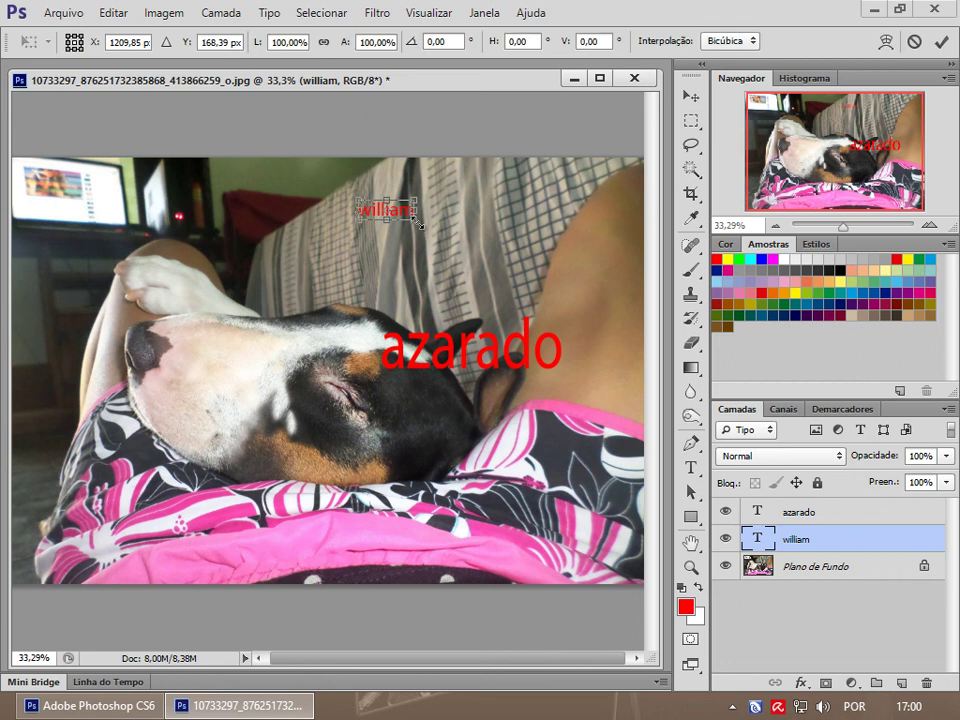
pyautogui.moveTo(460, 268); pyautogui.dragTo(572, 272)
pyautogui.moveTo(503, 240); pyautogui.dragTo(519, 287)
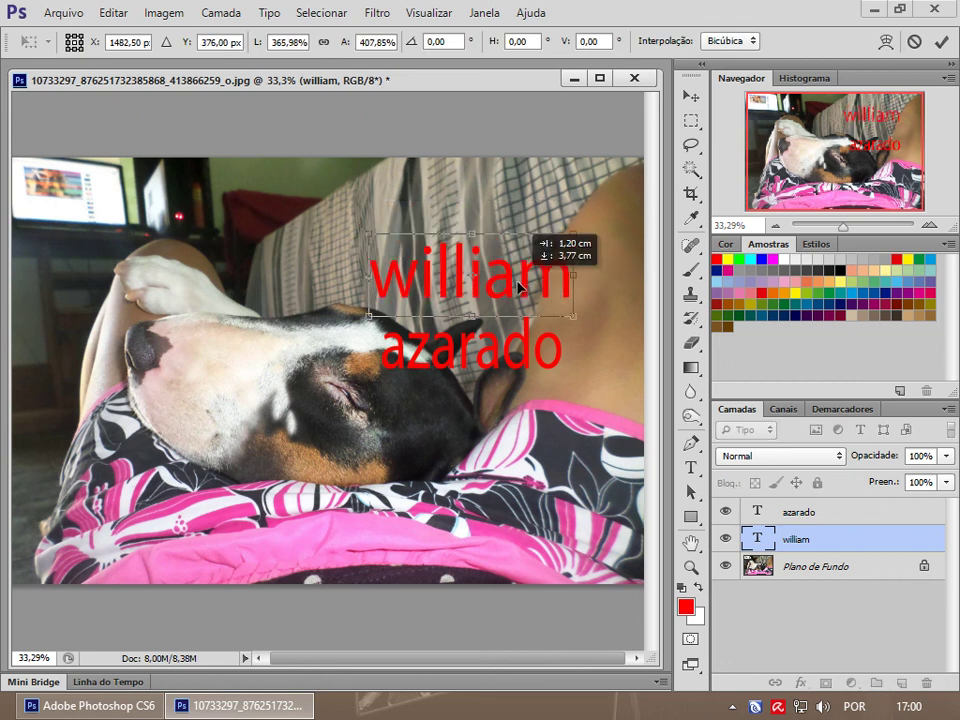
pyautogui.press('Return')
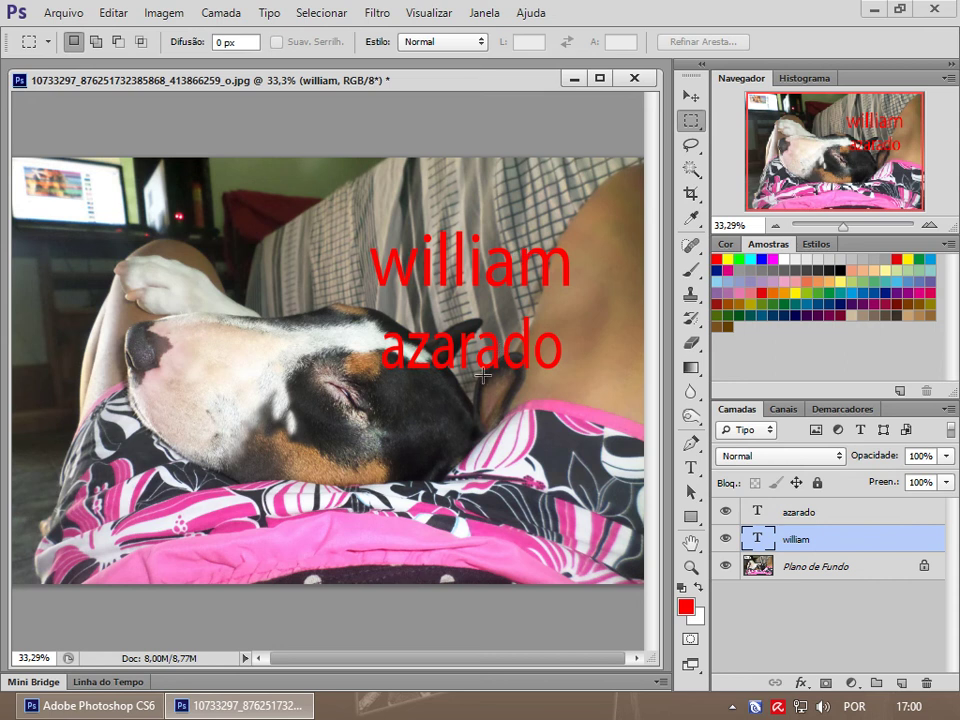
pyautogui.click(806, 513)
# - Select the william layer for editing with the Type tool, leaving its colour unchanged
pyautogui.click(815, 540)
pyautogui.click(814, 514)
pyautogui.click(816, 540)
pyautogui.click(814, 514)
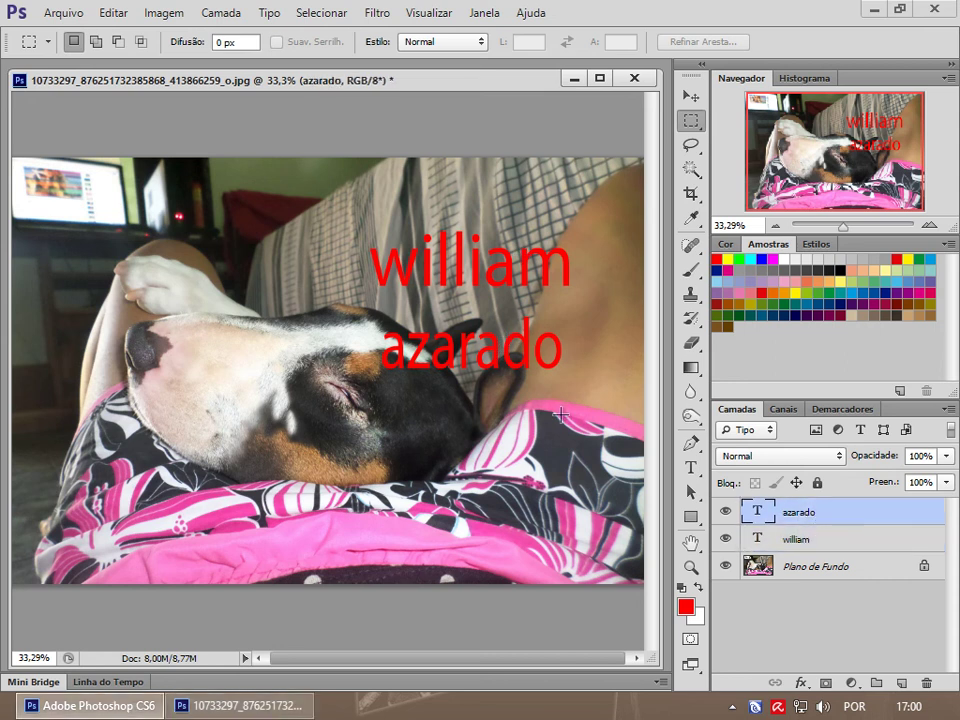
pyautogui.click(830, 539)
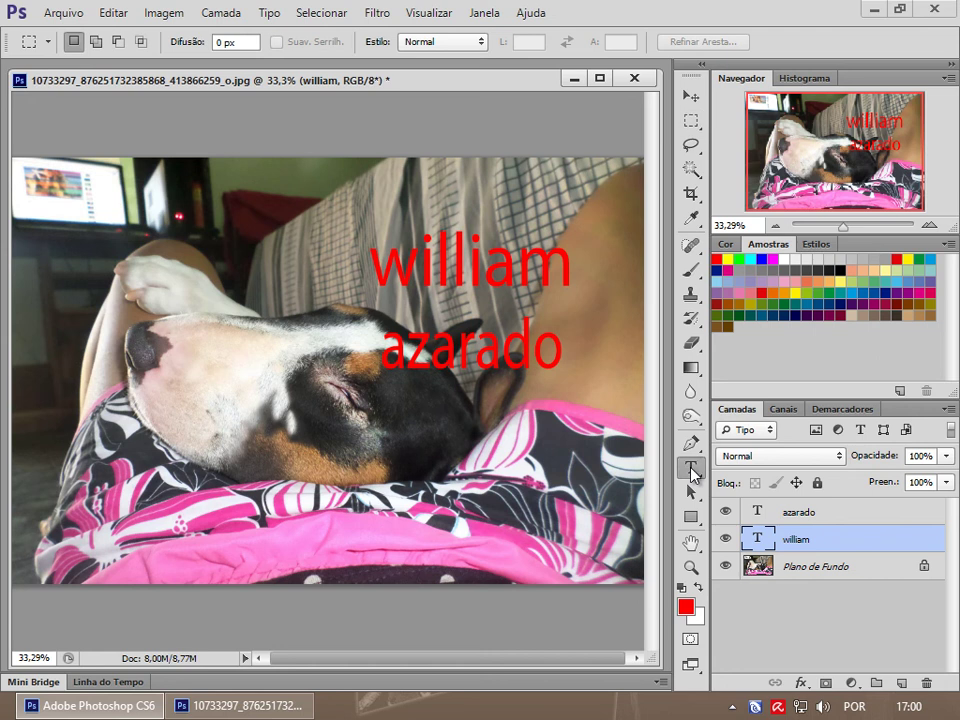
pyautogui.click(691, 468)
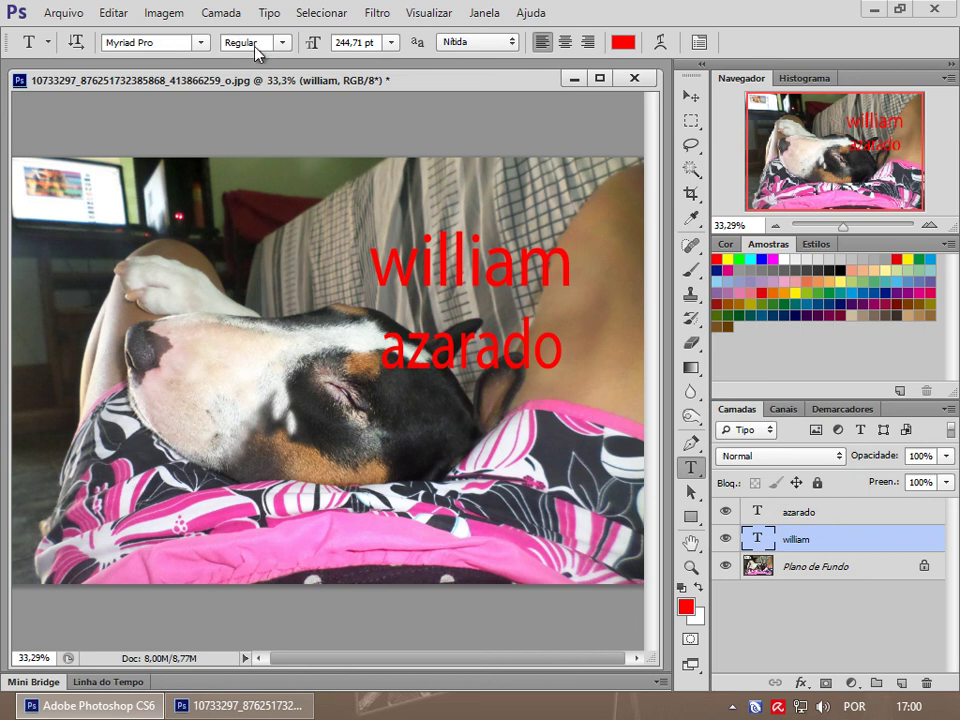
pyautogui.click(622, 43)
pyautogui.click(727, 124)
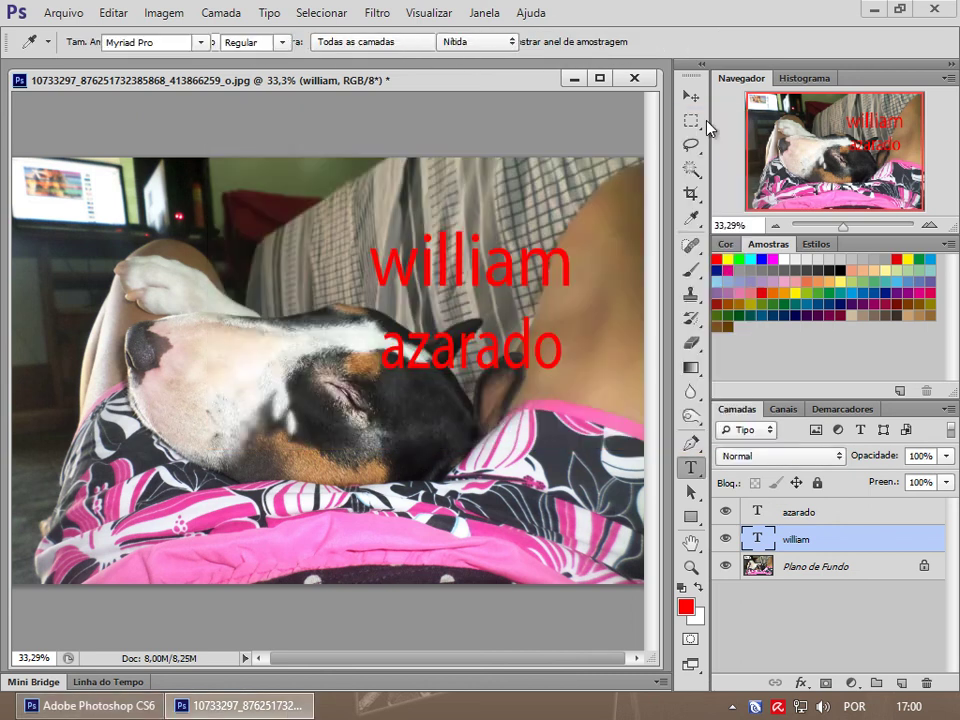
# - Set william's font to Bauhaus 93
pyautogui.click(158, 42)
pyautogui.click(201, 42)
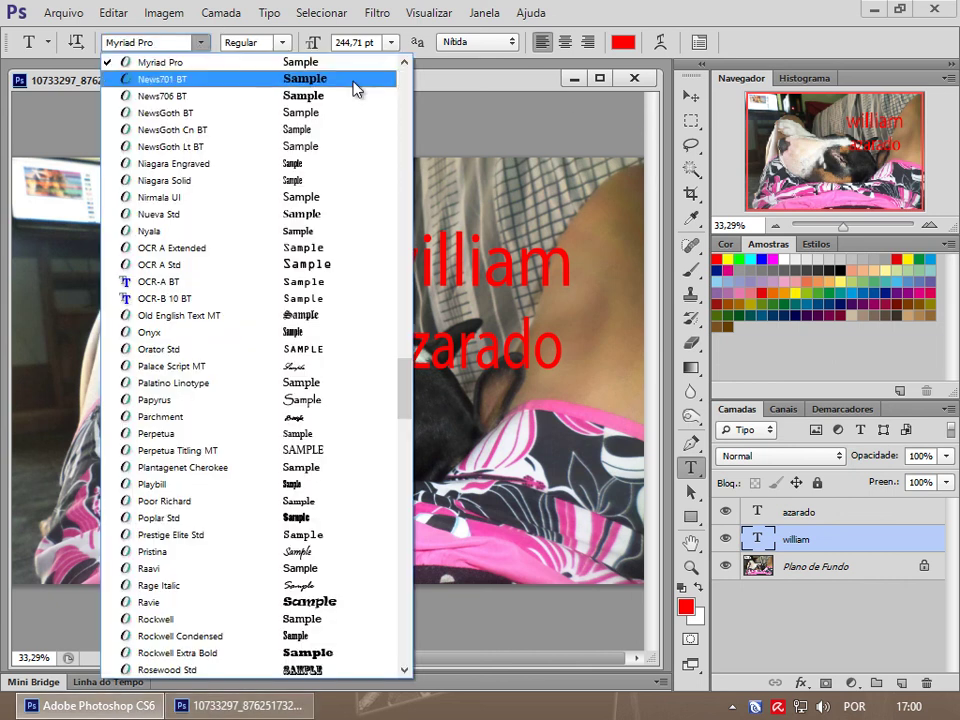
pyautogui.moveTo(403, 381); pyautogui.dragTo(403, 190)
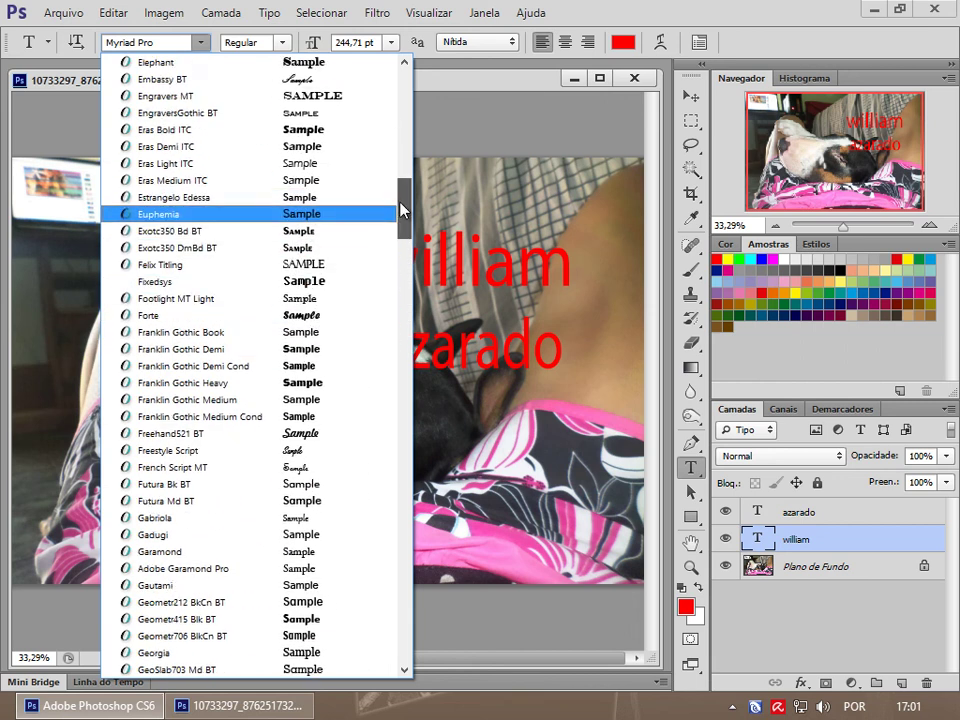
pyautogui.scroll(8, 320, 330)
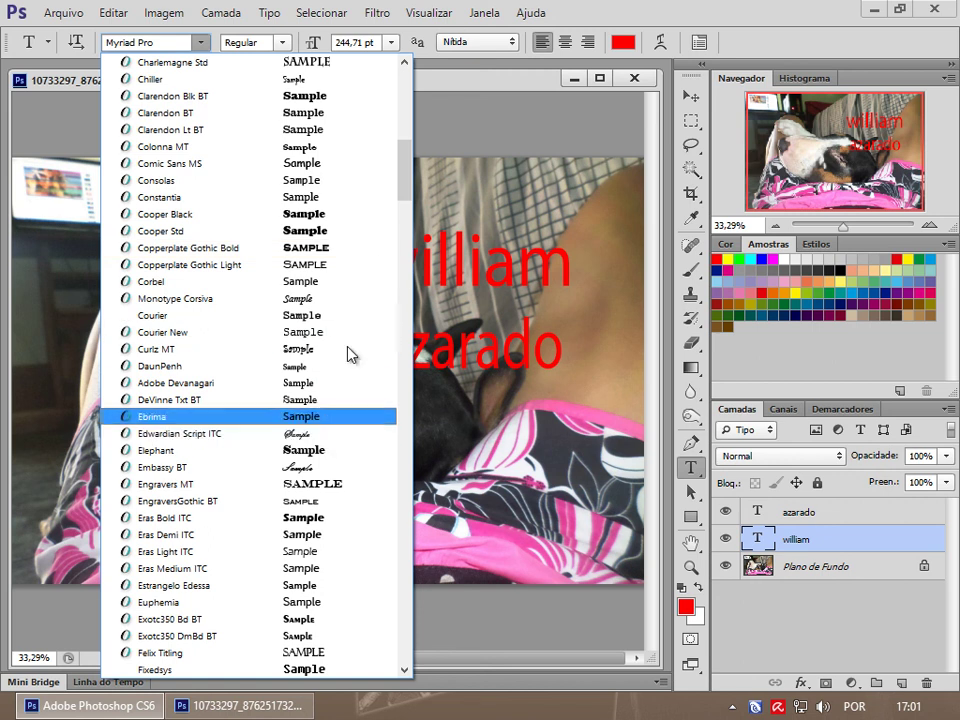
pyautogui.scroll(4, 336, 220)
pyautogui.scroll(4, 338, 224)
pyautogui.scroll(4, 330, 260)
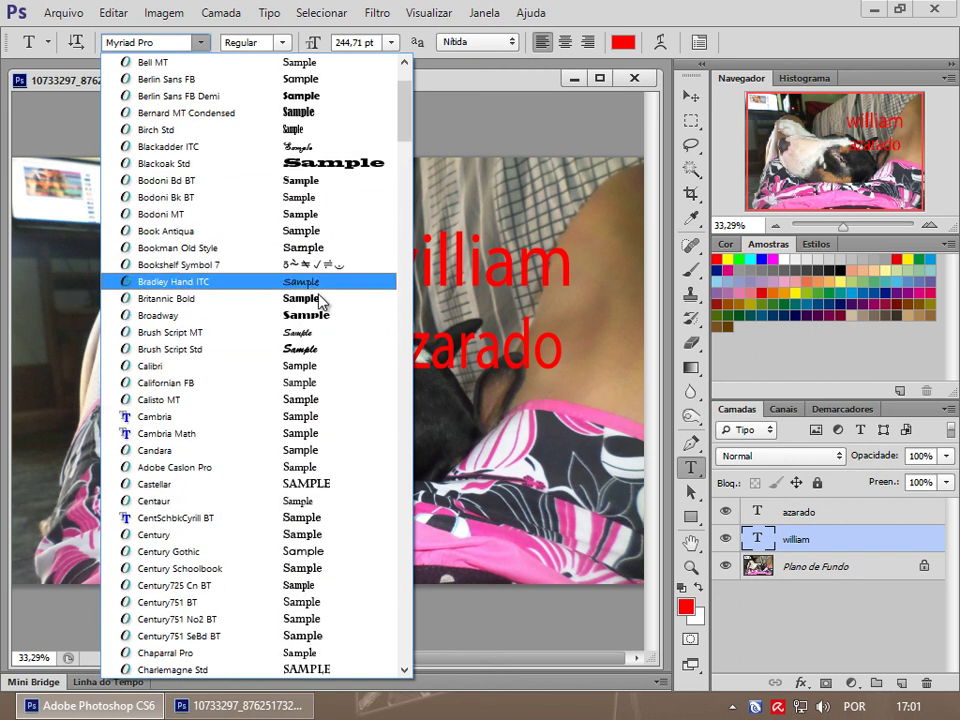
pyautogui.scroll(2, 315, 330)
pyautogui.click(287, 164)
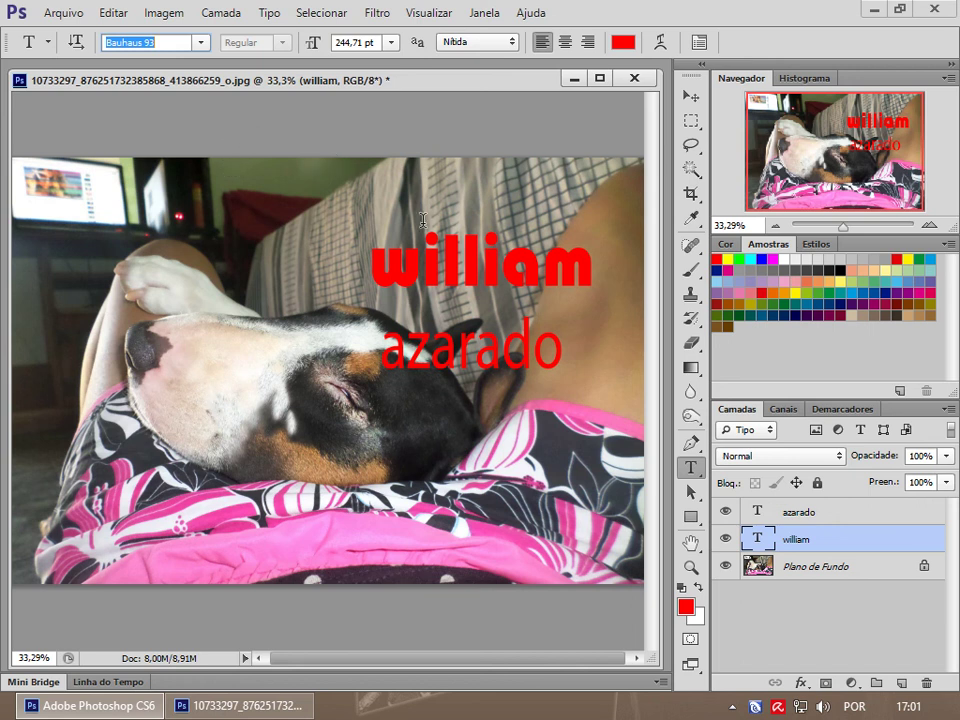
# - Step azarado through the font list until it is set in Mistral
pyautogui.click(819, 514)
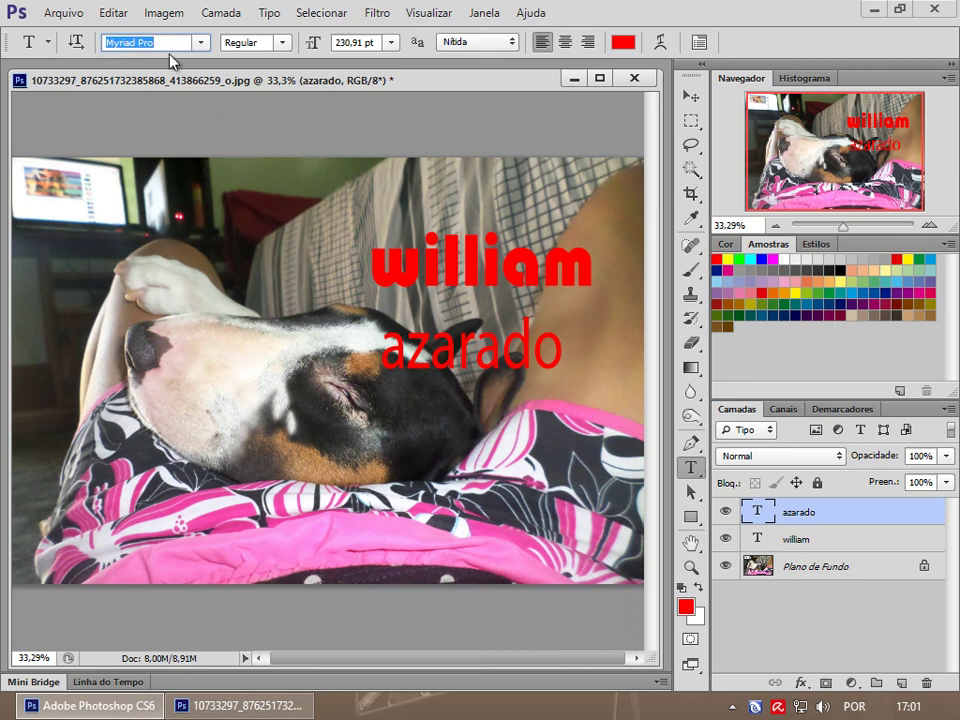
pyautogui.press('Up')
pyautogui.press('Up')
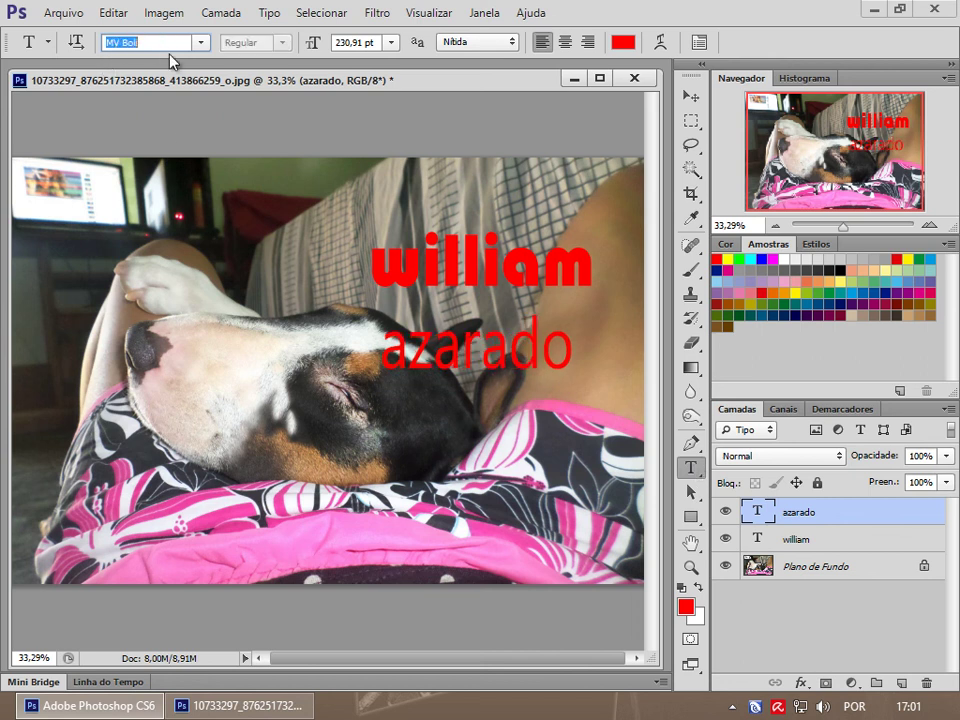
pyautogui.press('Up')
pyautogui.press('Up')
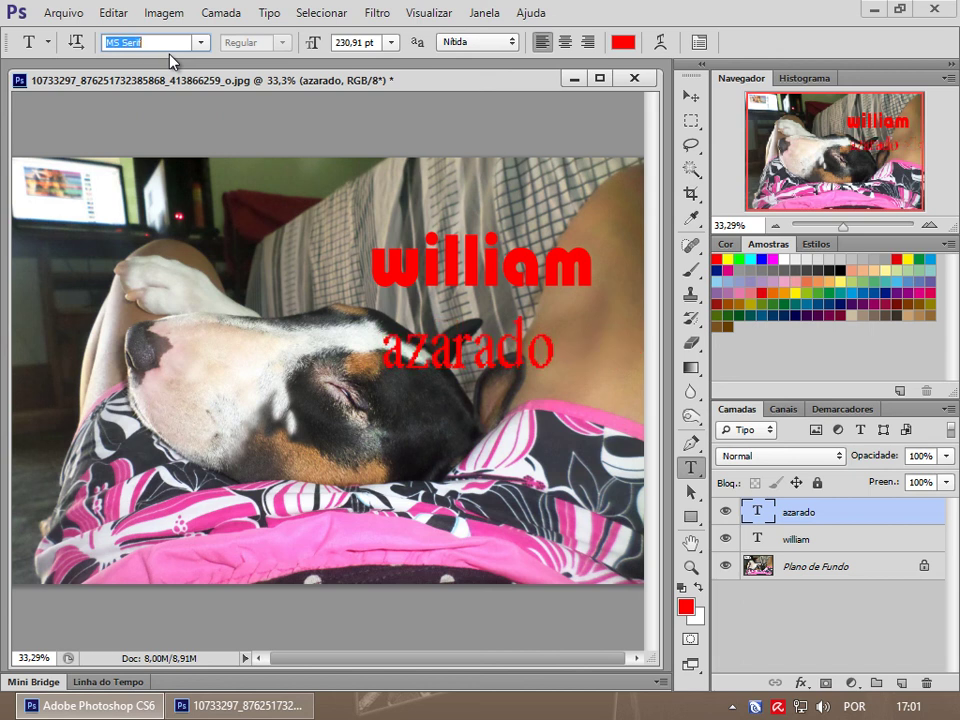
pyautogui.press('Up')
pyautogui.press('Up')
pyautogui.press('Up')
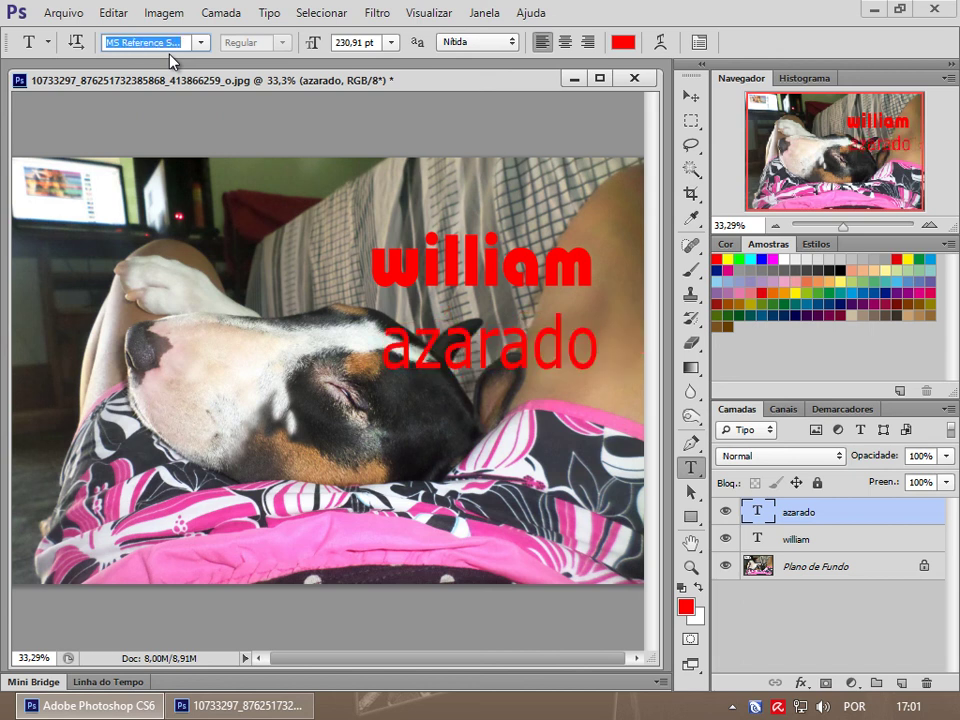
pyautogui.press('Up')
pyautogui.press('Up')
pyautogui.press('Up')
pyautogui.press('Up')
pyautogui.press('Up')
pyautogui.press('Up')
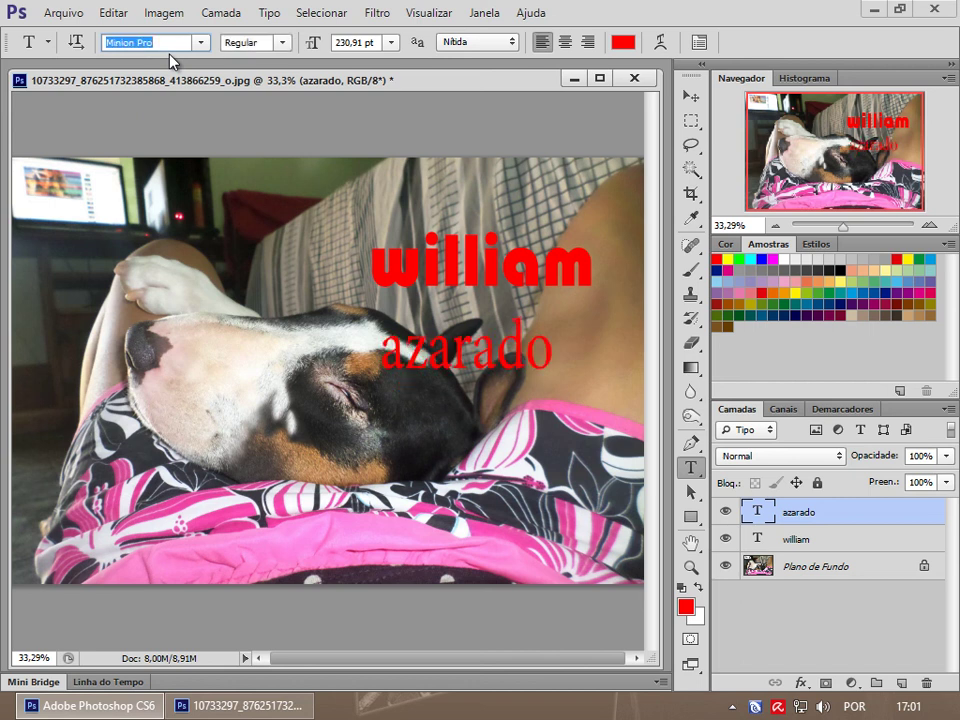
pyautogui.press('Up')
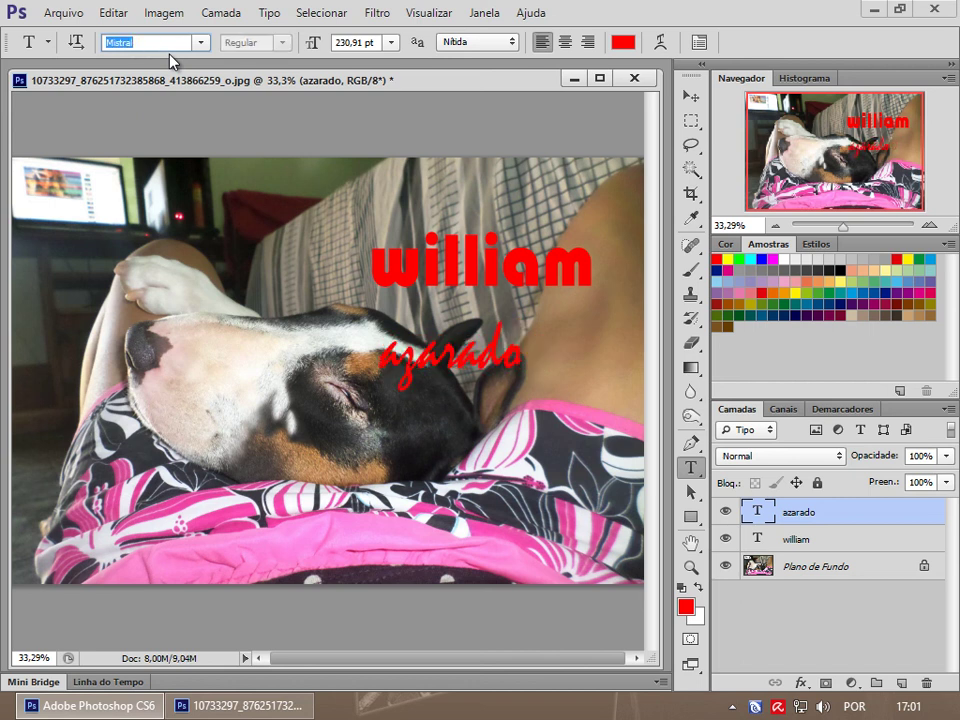
pyautogui.click(800, 539)
# - Try several Styles presets on william, settling on the green glossy style
pyautogui.click(817, 245)
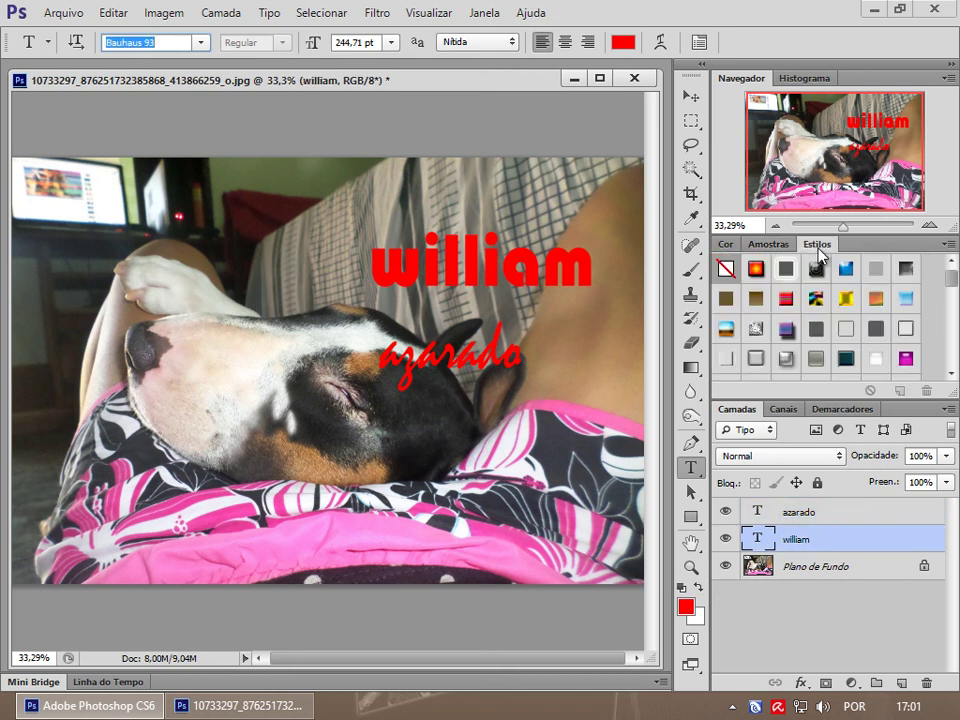
pyautogui.click(846, 268)
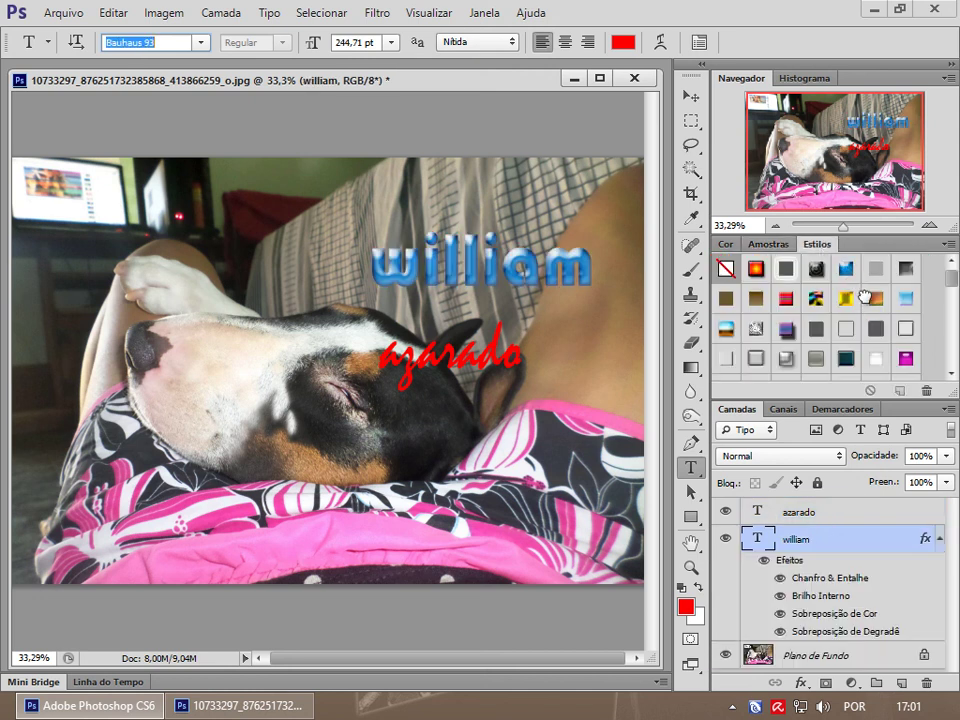
pyautogui.click(866, 297)
pyautogui.click(866, 297)
pyautogui.scroll(-1, 860, 300)
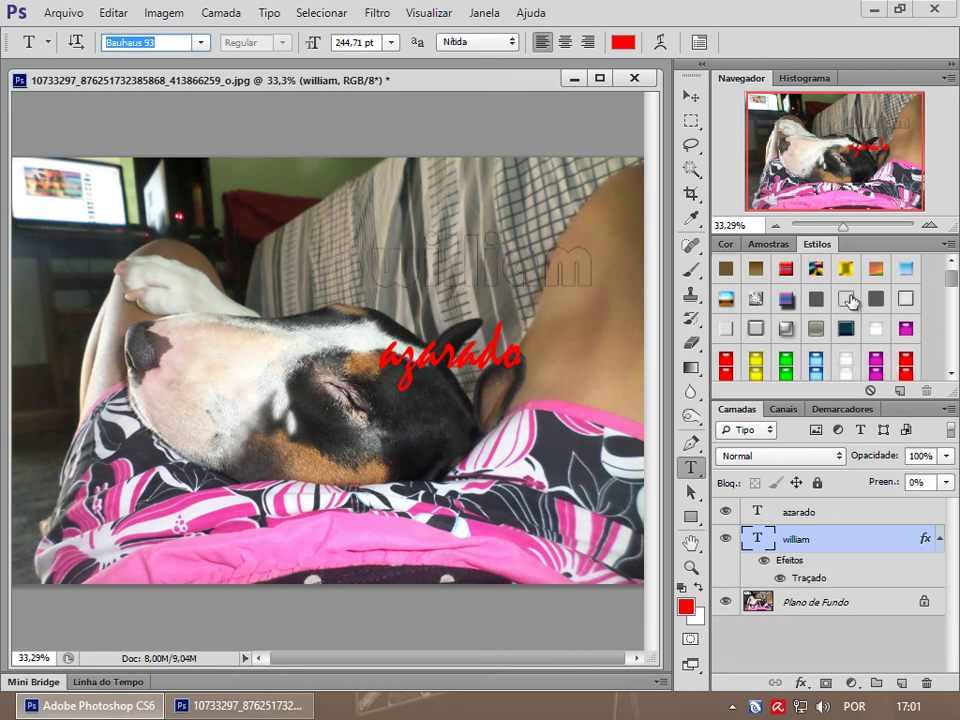
pyautogui.scroll(-2, 851, 301)
pyautogui.click(816, 313)
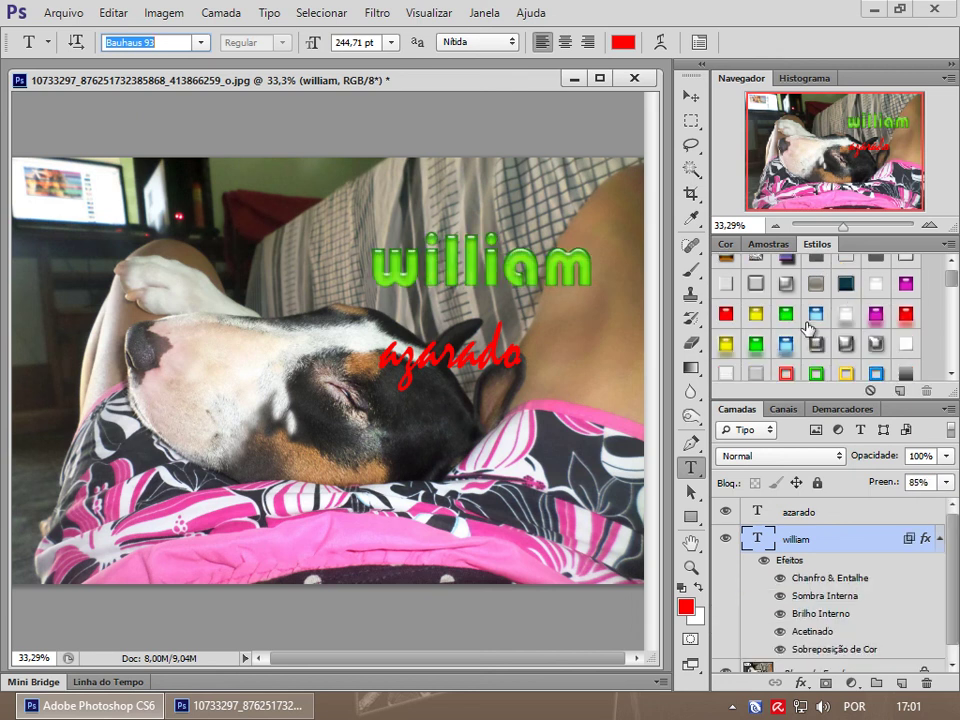
pyautogui.click(816, 313)
pyautogui.click(816, 343)
pyautogui.scroll(-1, 785, 325)
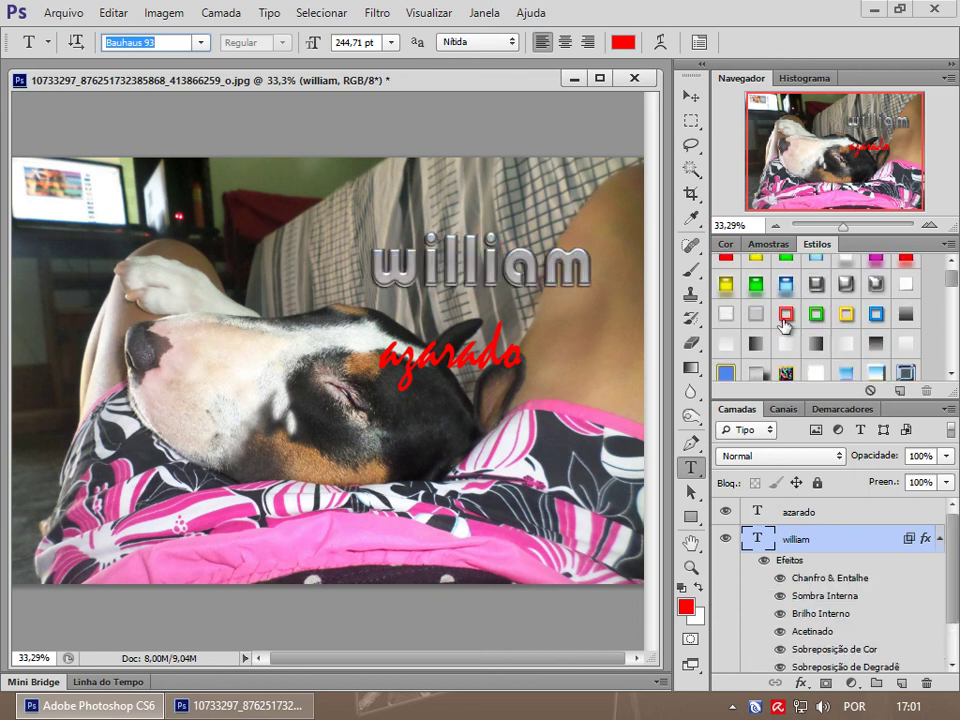
pyautogui.click(785, 316)
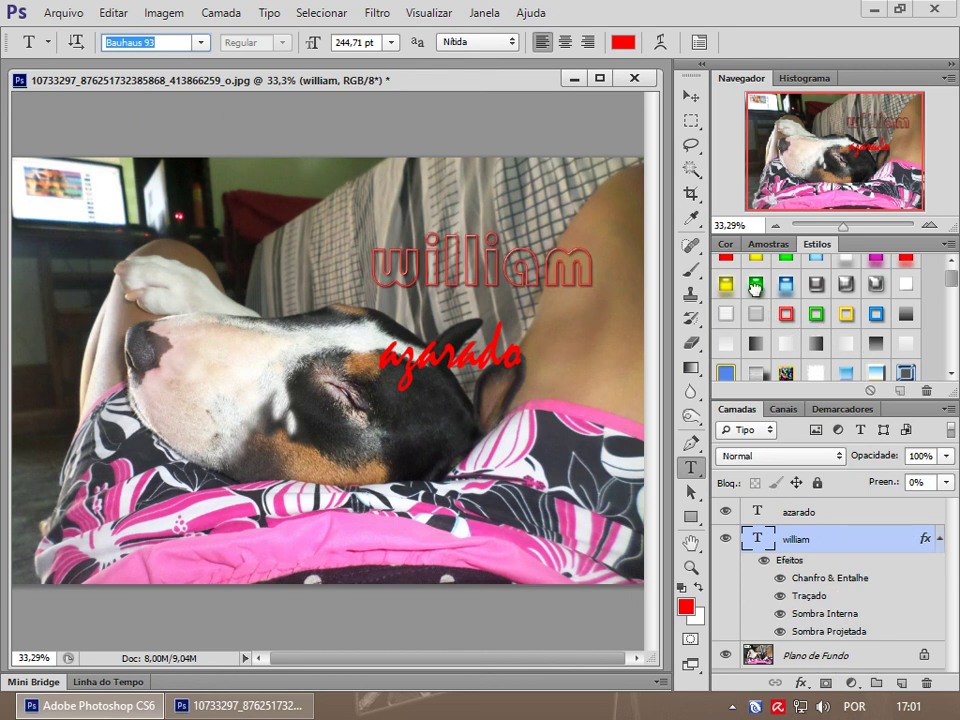
pyautogui.click(754, 288)
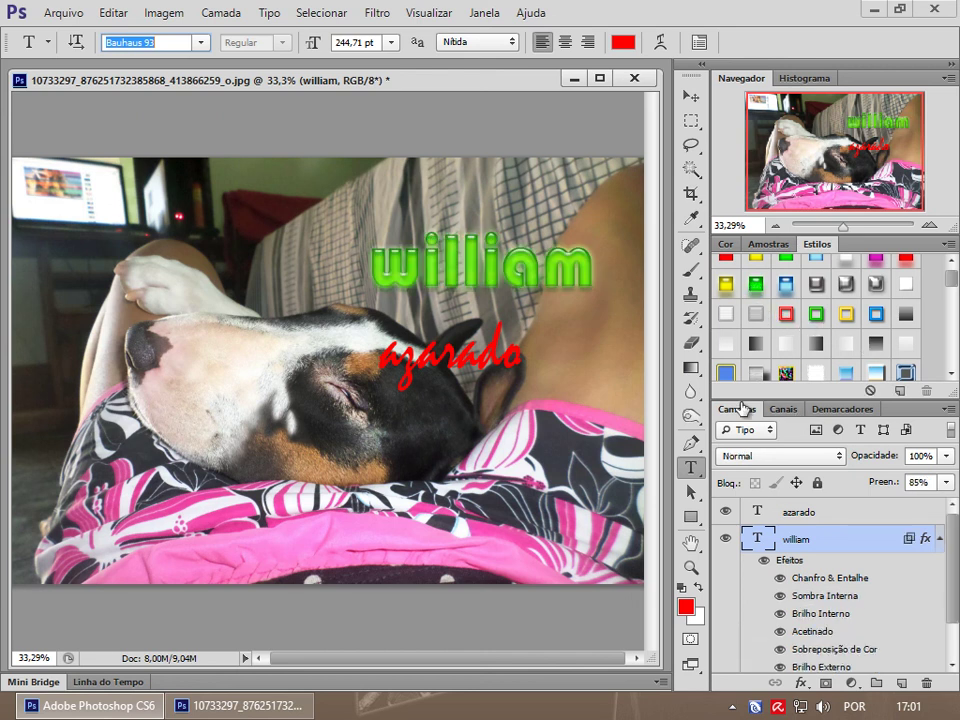
pyautogui.click(690, 96)
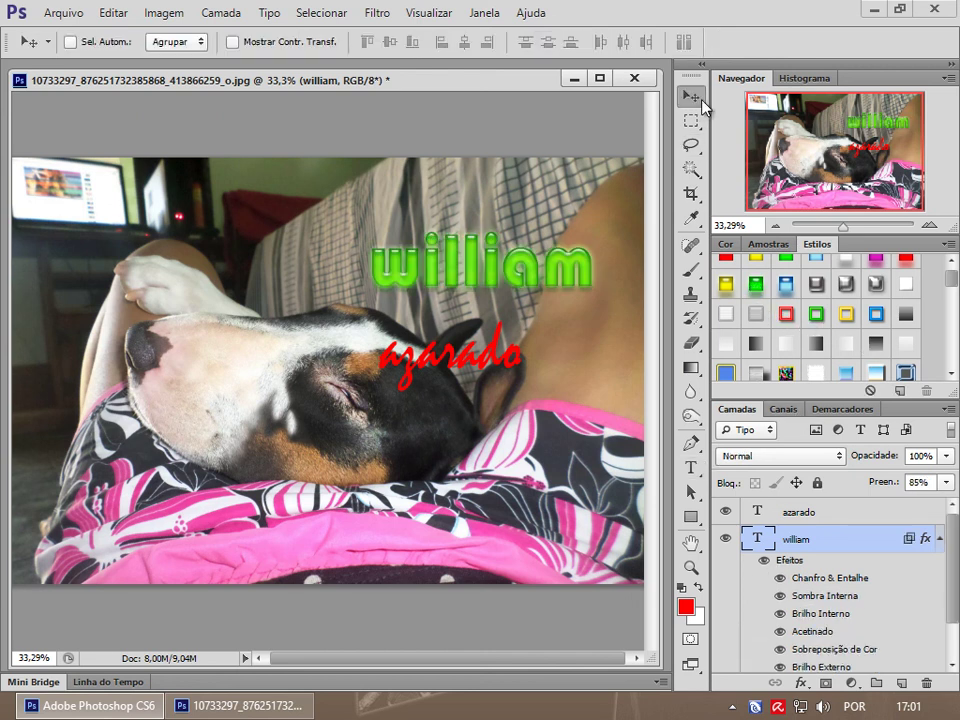
pyautogui.rightClick(478, 370)
# - Move azarado to the right and william up-left over the sofa
pyautogui.click(497, 368)
pyautogui.moveTo(510, 364); pyautogui.dragTo(597, 320)
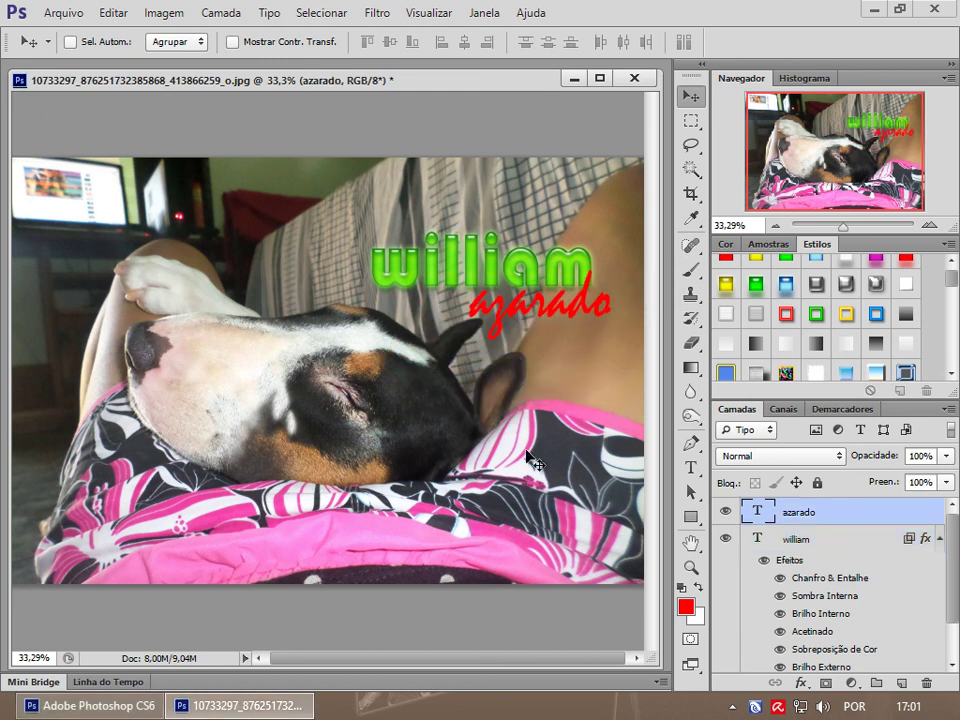
pyautogui.rightClick(520, 265)
pyautogui.click(548, 272)
pyautogui.moveTo(477, 227)
pyautogui.mouseDown()
pyautogui.moveTo(522, 327)
pyautogui.moveTo(539, 295)
pyautogui.mouseUp()
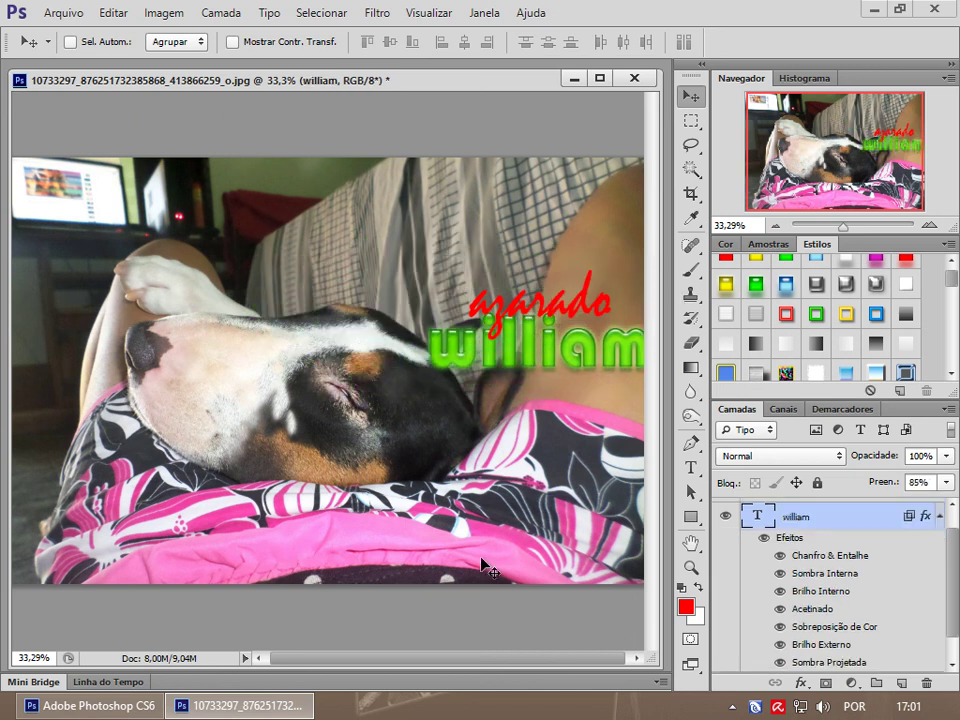
pyautogui.rightClick(423, 397)
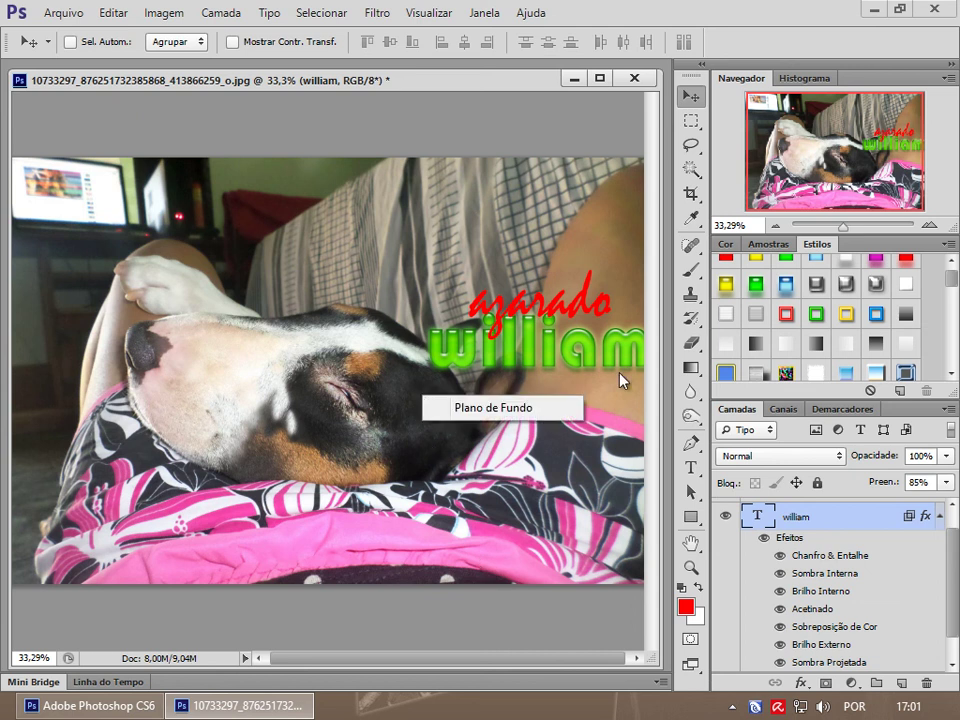
pyautogui.click(765, 394)
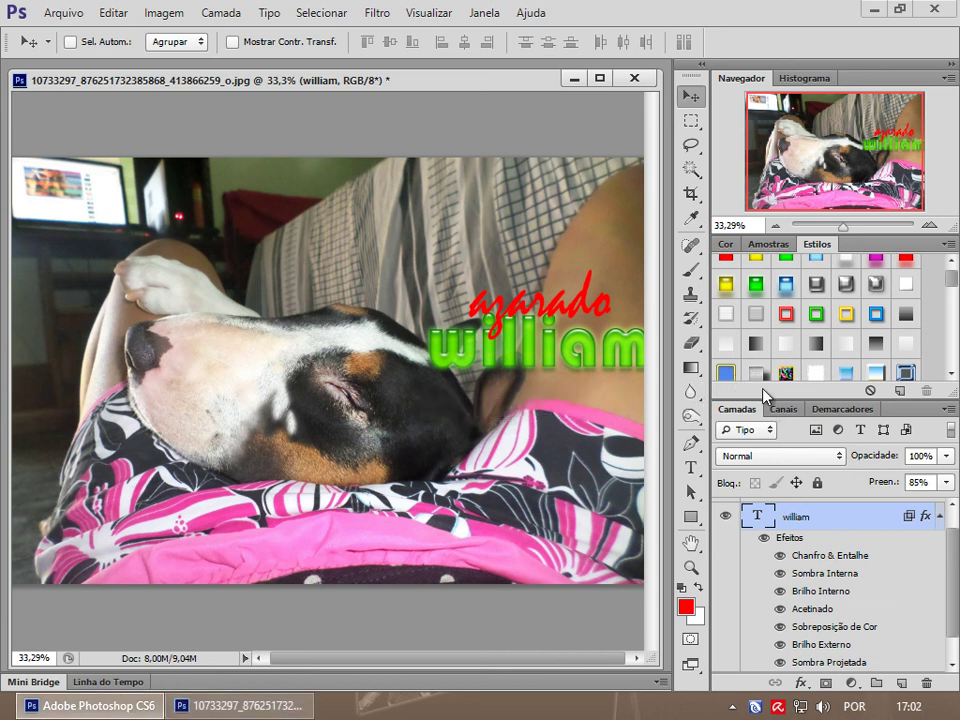
pyautogui.rightClick(597, 362)
pyautogui.click(625, 366)
pyautogui.moveTo(655, 310); pyautogui.dragTo(410, 220)
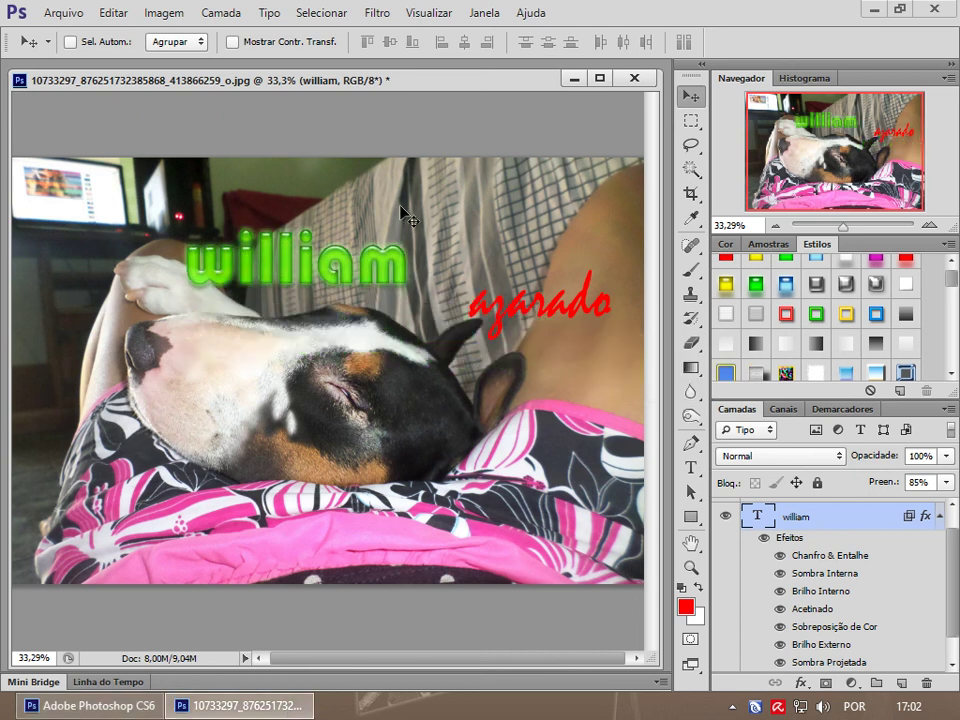
pyautogui.click(691, 470)
# - Create a new vertical 'o lindão' text layer beside the dog's paw on the left
pyautogui.rightClick(699, 481)
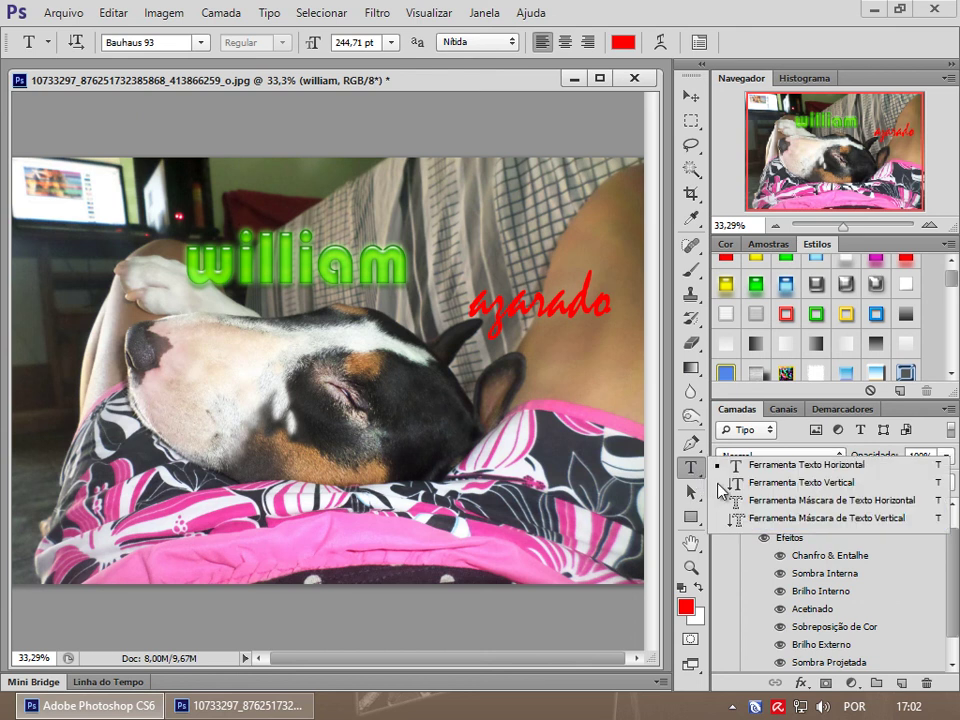
pyautogui.click(785, 484)
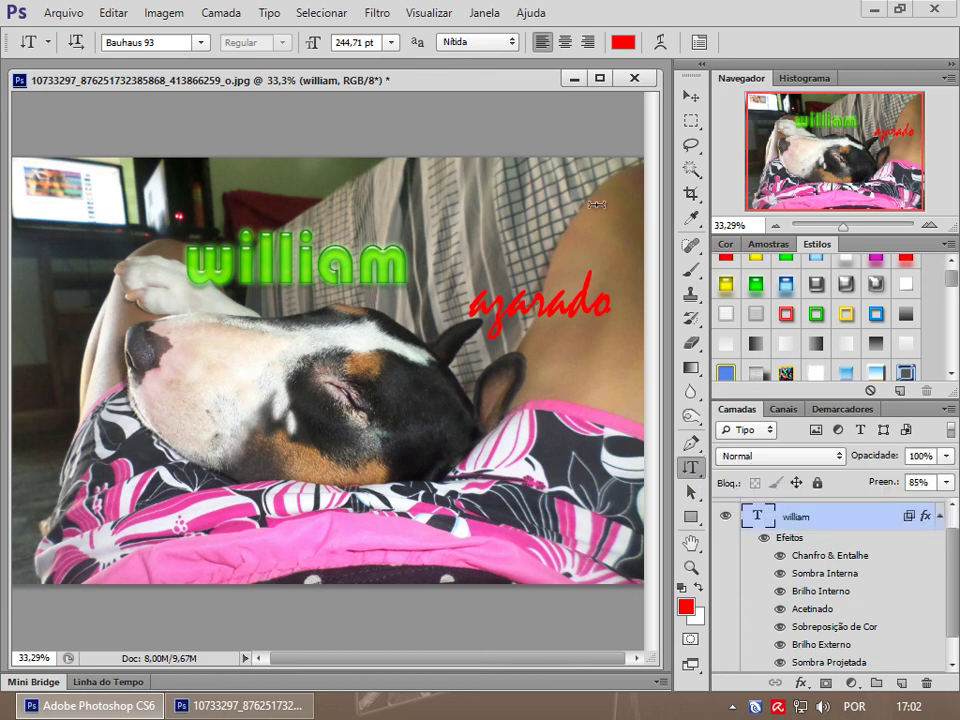
pyautogui.click(134, 260)
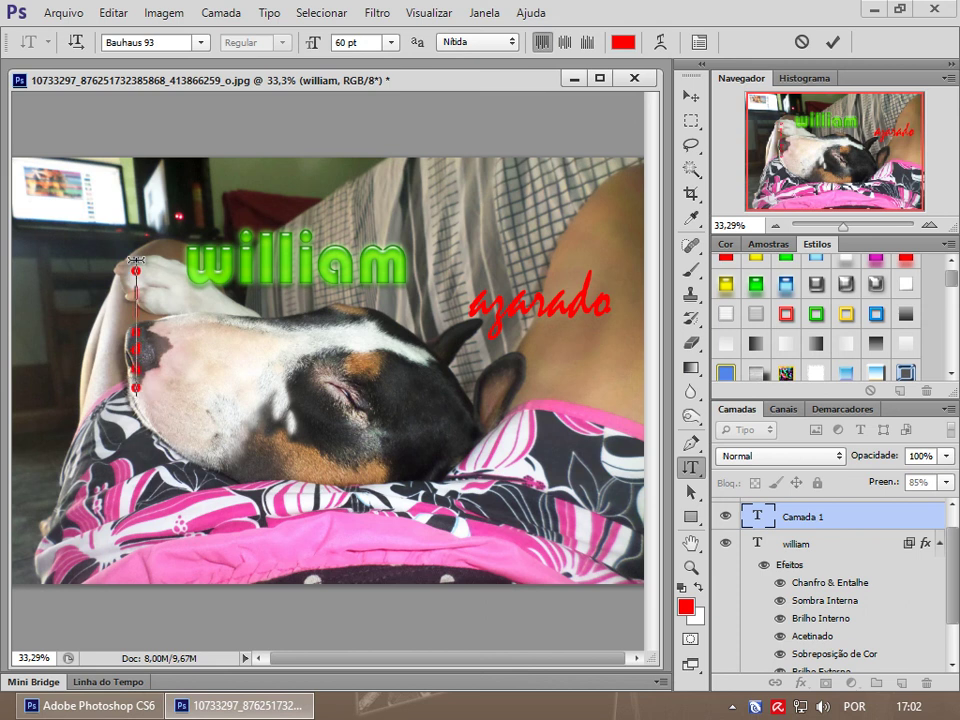
pyautogui.click(691, 95)
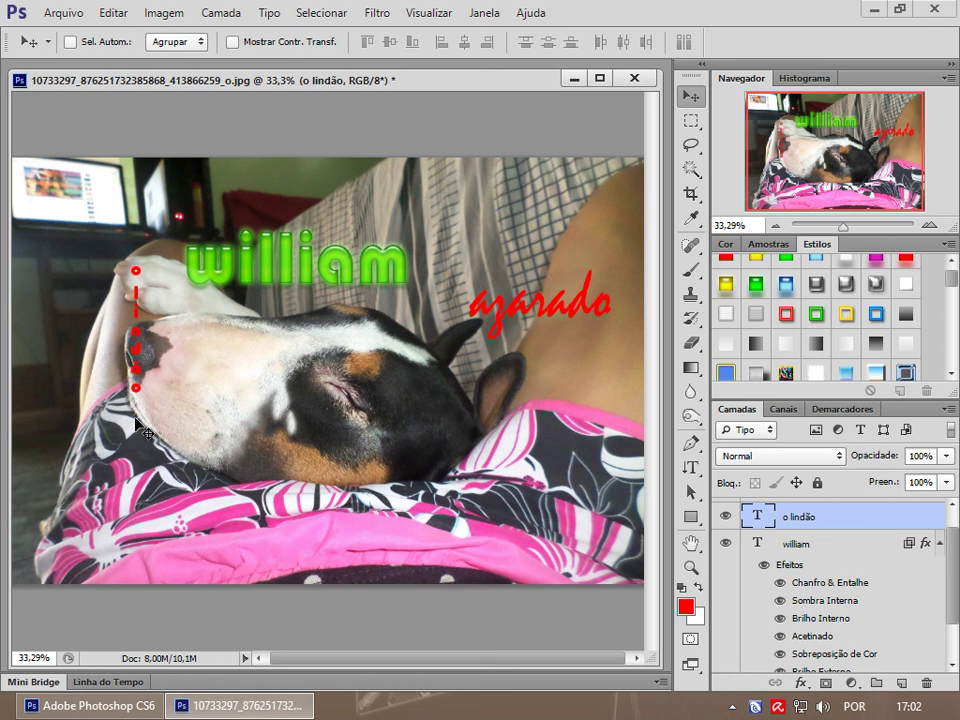
# - Scale the vertical 'o lindão' text up with Transformação Livre so it runs down the left side
pyautogui.click(691, 120)
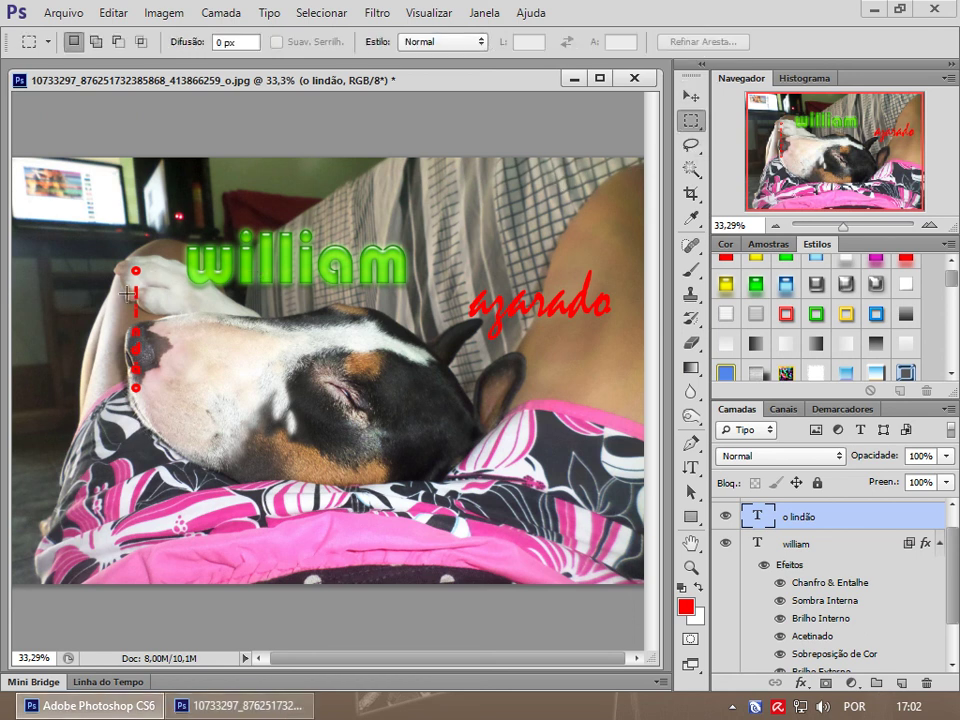
pyautogui.rightClick(127, 295)
pyautogui.click(193, 457)
pyautogui.moveTo(152, 398); pyautogui.dragTo(218, 541)
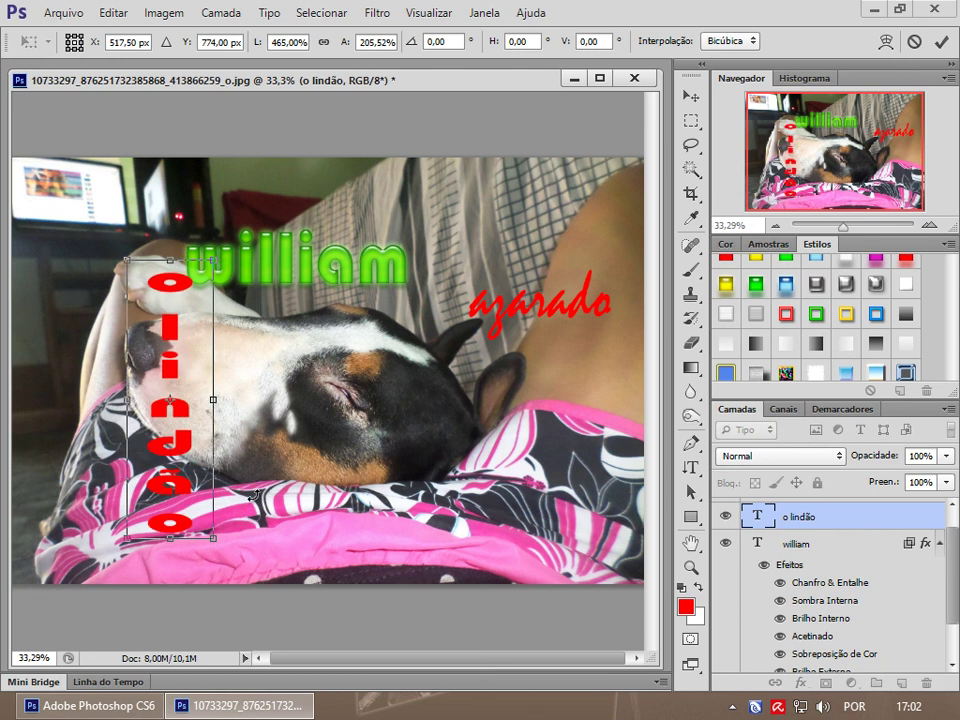
pyautogui.press('Return')
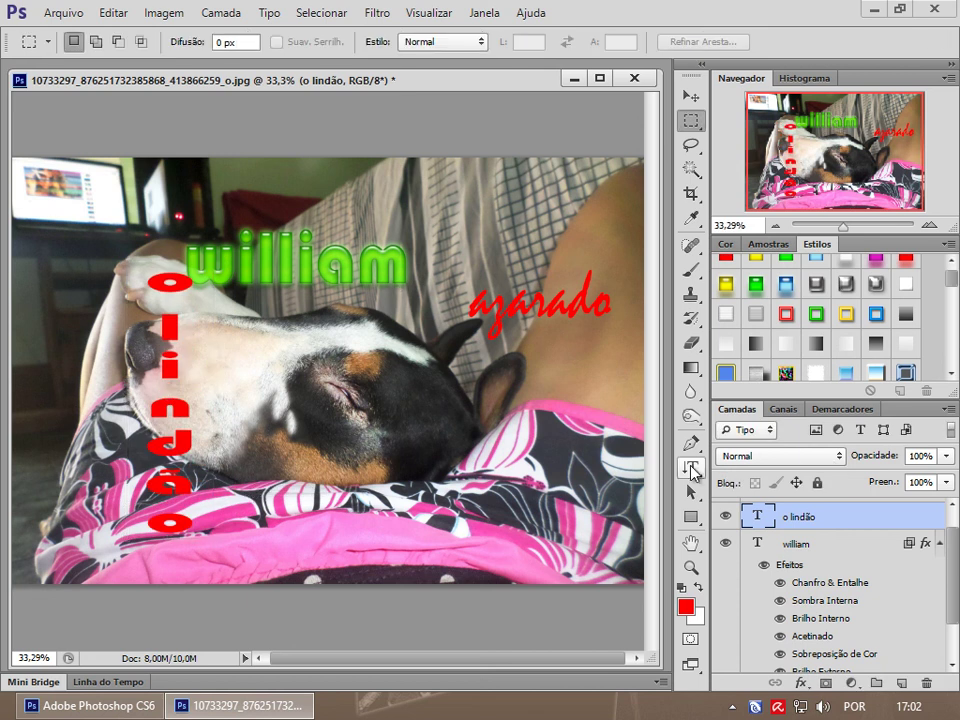
# - Select the azarado text layer and switch to the Horizontal Type tool
pyautogui.click(800, 545)
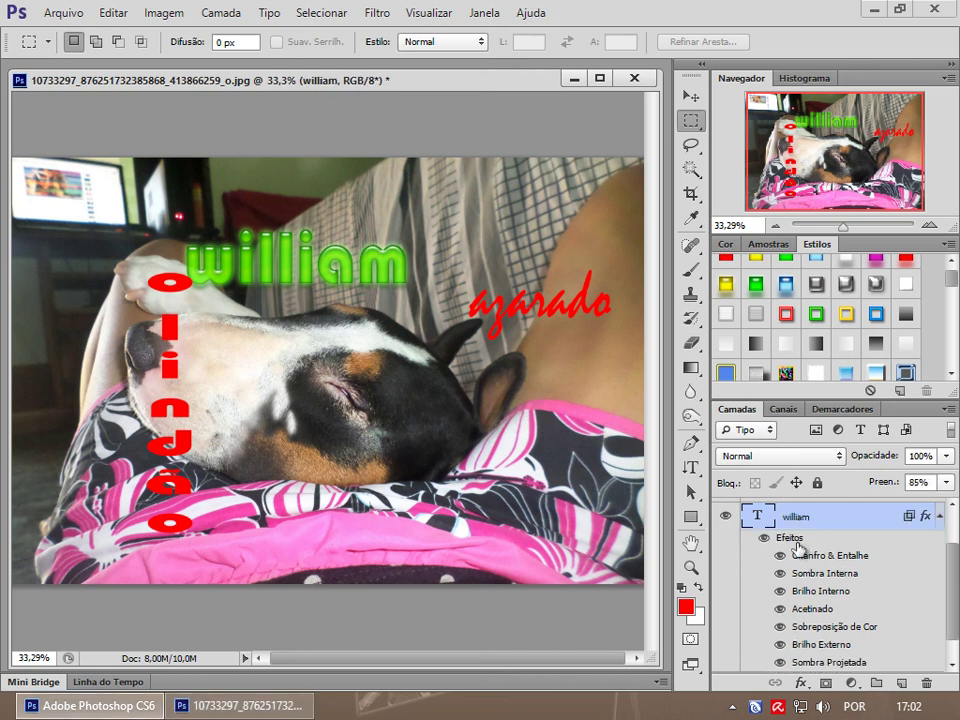
pyautogui.scroll(3, 953, 566)
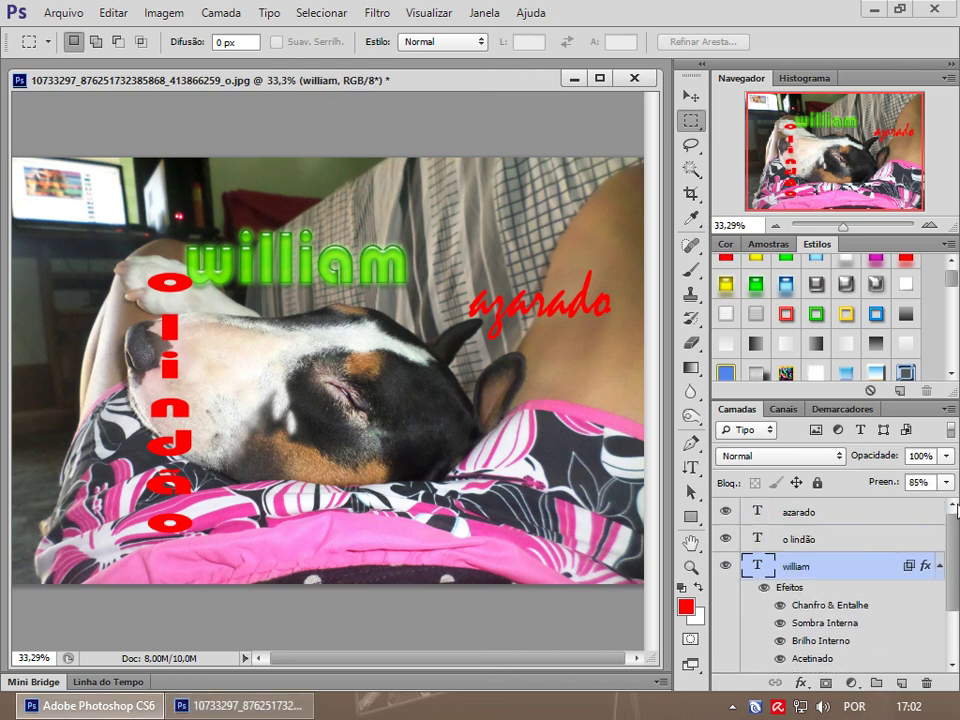
pyautogui.click(806, 513)
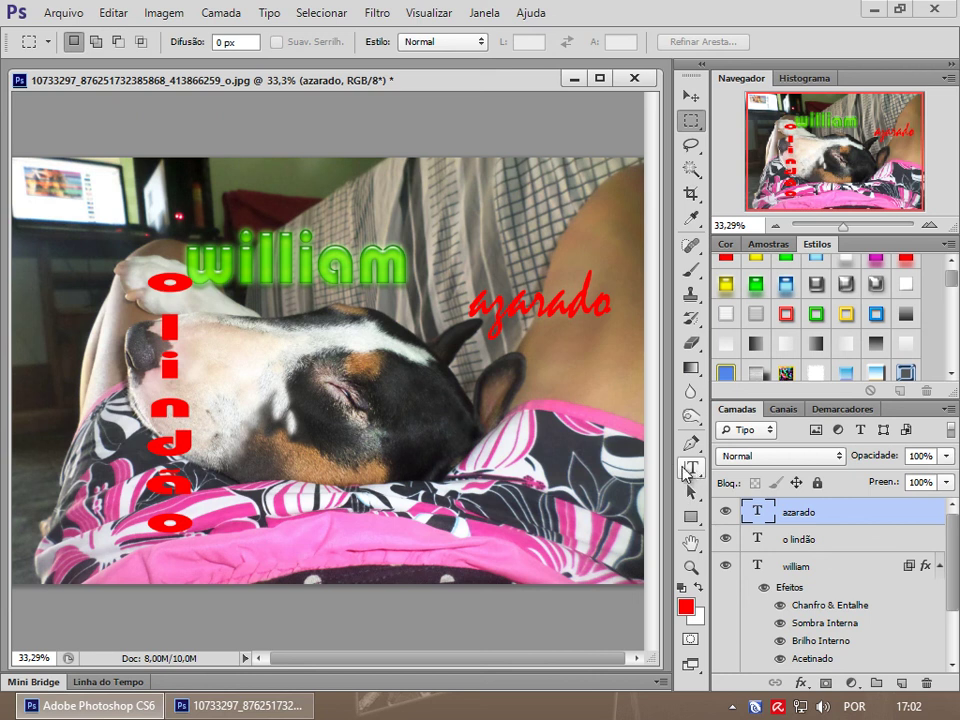
pyautogui.click(690, 467)
pyautogui.click(780, 465)
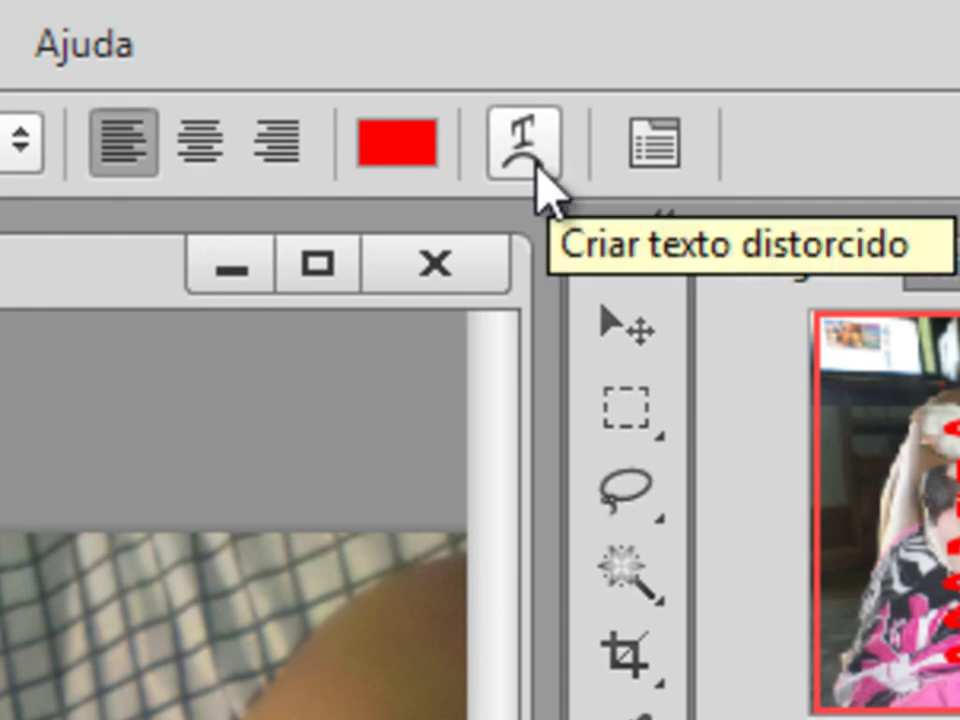
# - Open Distorcer Texto for azarado, move the dialog aside and apply the Arco style
pyautogui.click(536, 168)
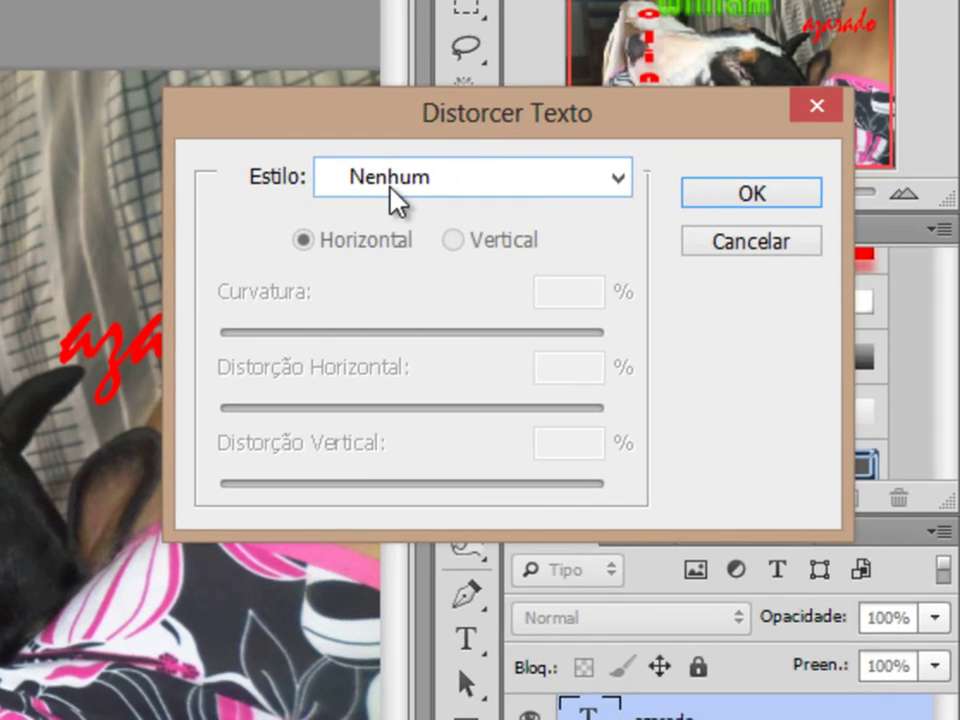
pyautogui.click(459, 184)
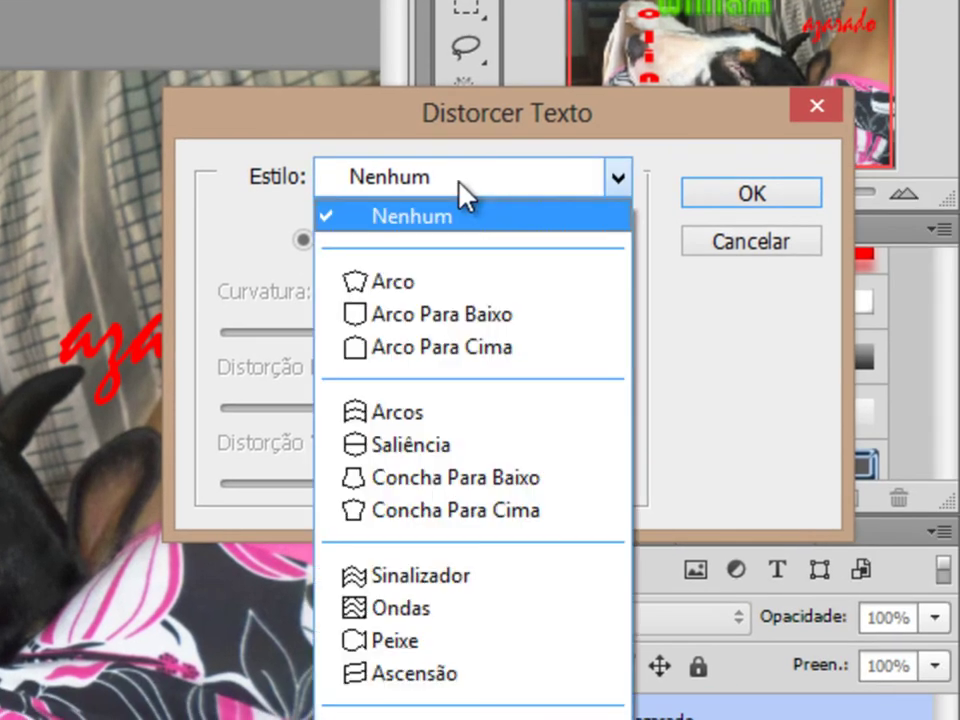
pyautogui.click(450, 172)
pyautogui.moveTo(454, 129)
pyautogui.mouseDown()
pyautogui.moveTo(590, 395)
pyautogui.moveTo(312, 506)
pyautogui.mouseUp()
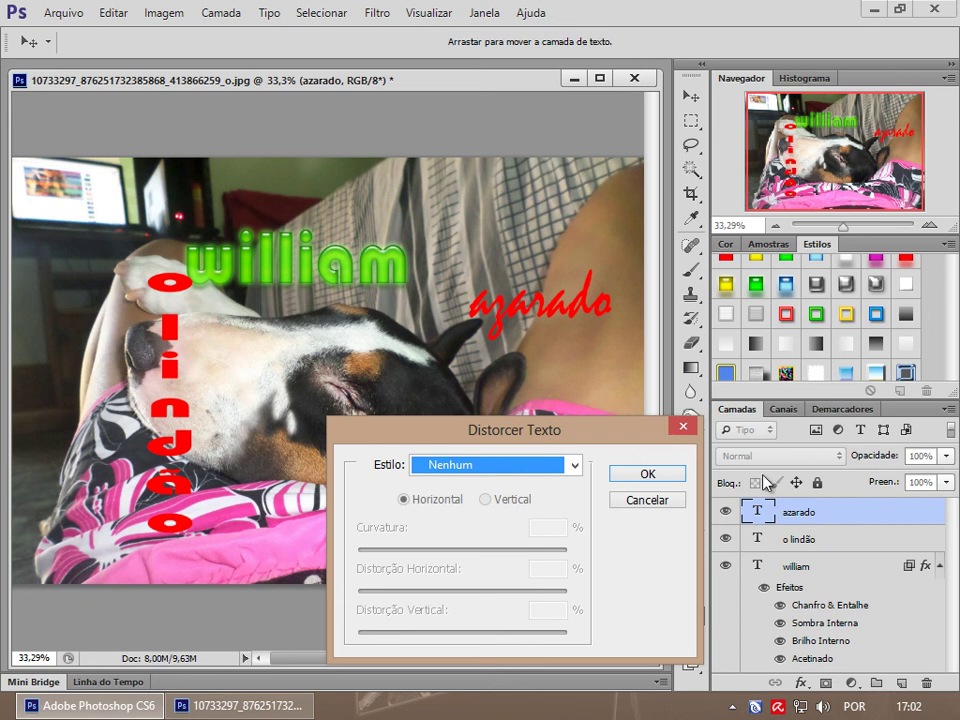
pyautogui.moveTo(587, 441); pyautogui.dragTo(517, 421)
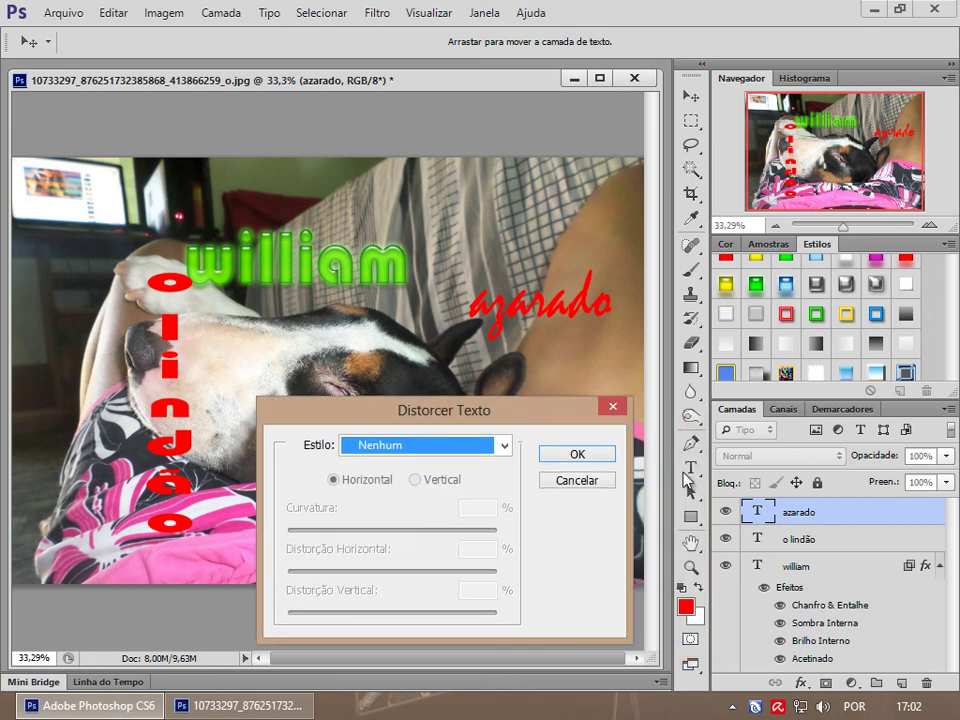
pyautogui.click(467, 446)
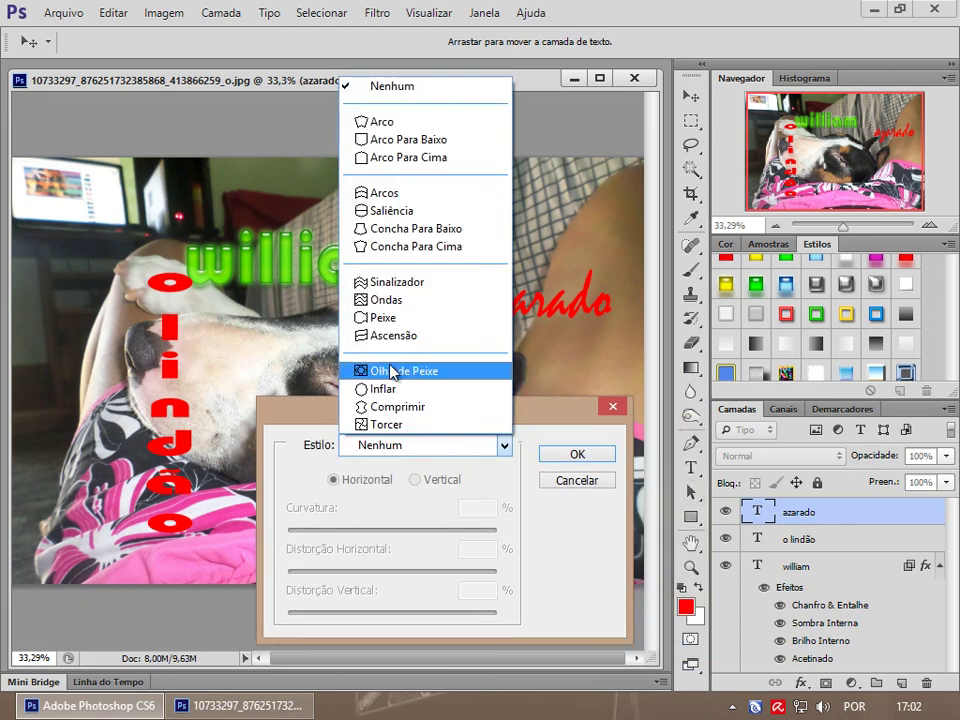
pyautogui.click(381, 121)
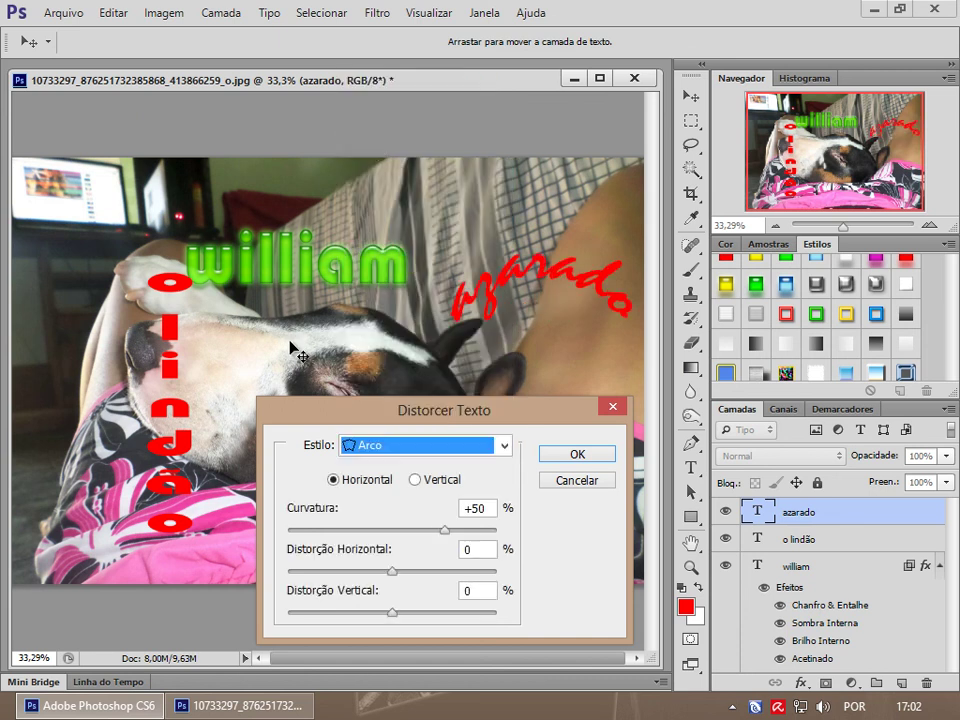
# - Experiment with Arco values, ending at -2 bend, +34 horizontal and +33 vertical distortion
pyautogui.moveTo(445, 530); pyautogui.dragTo(401, 530)
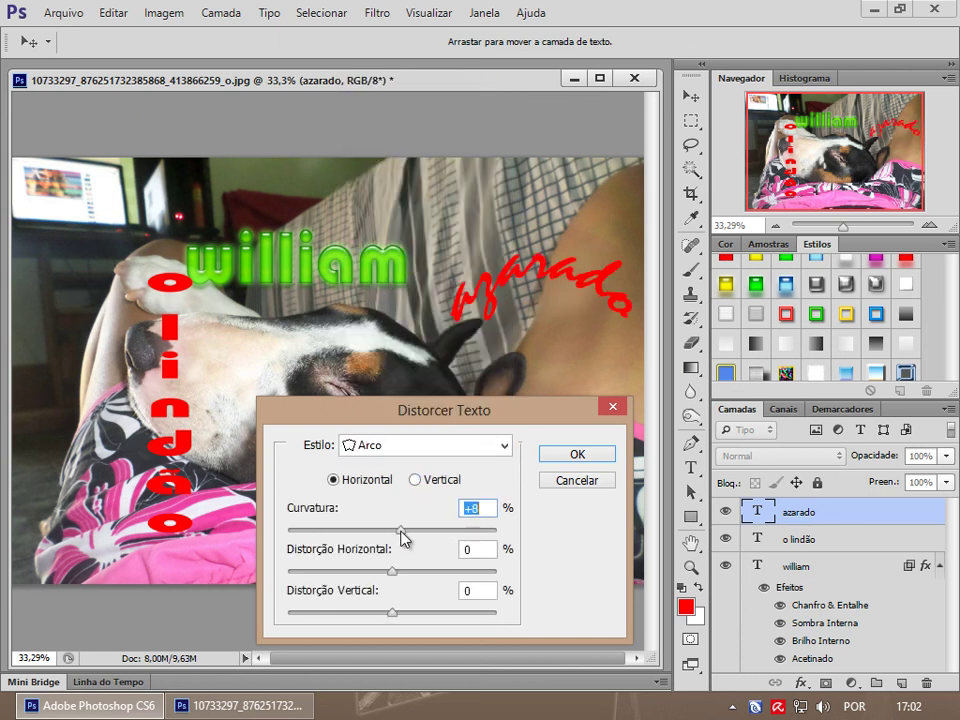
pyautogui.click(341, 531)
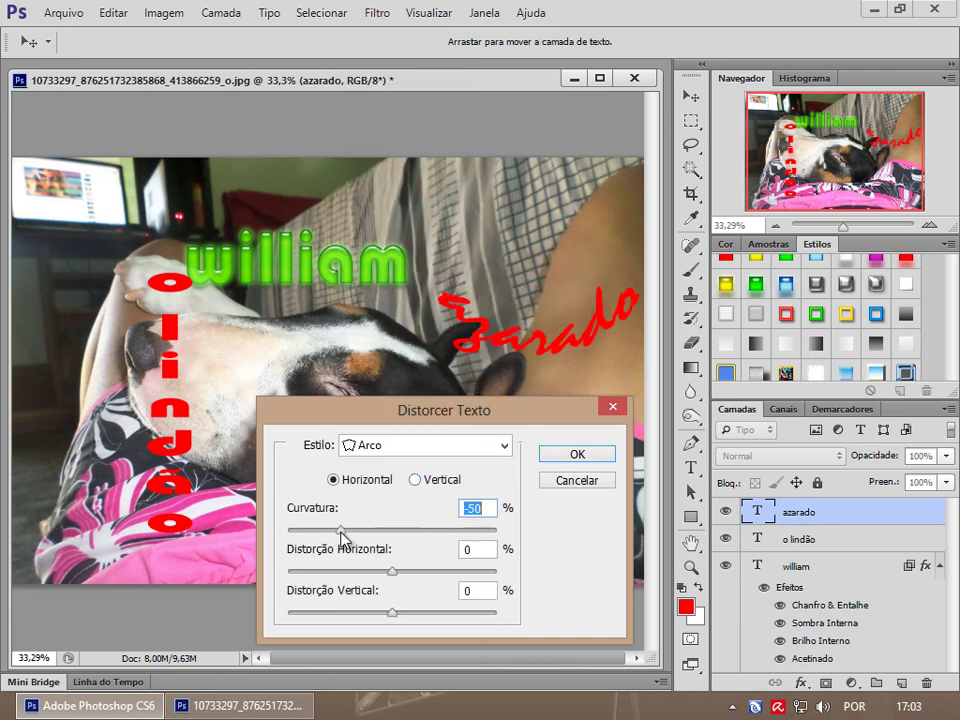
pyautogui.click(428, 571)
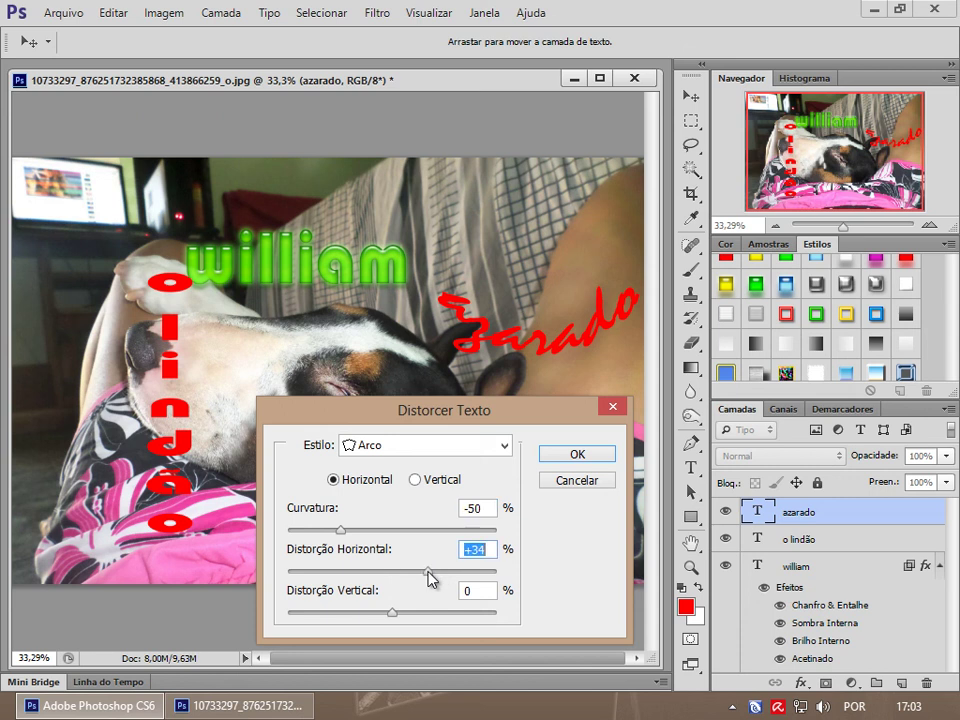
pyautogui.click(344, 612)
pyautogui.click(390, 530)
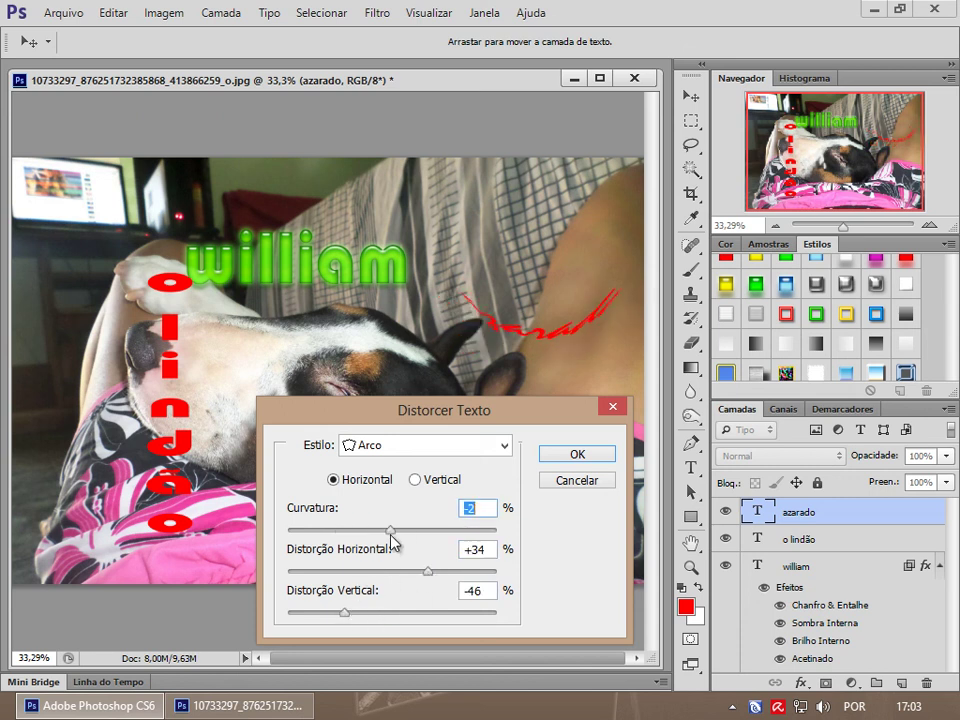
pyautogui.click(325, 614)
pyautogui.click(427, 612)
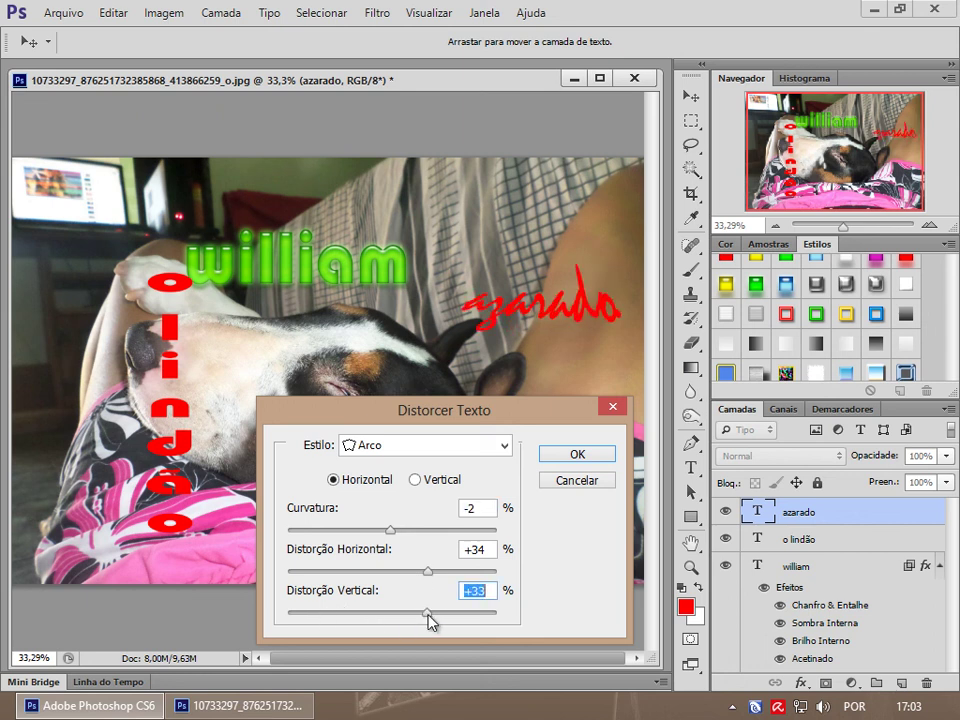
# - Try the Arcos and Arco Para Cima styles and orientations, settling on Torcer
pyautogui.click(441, 447)
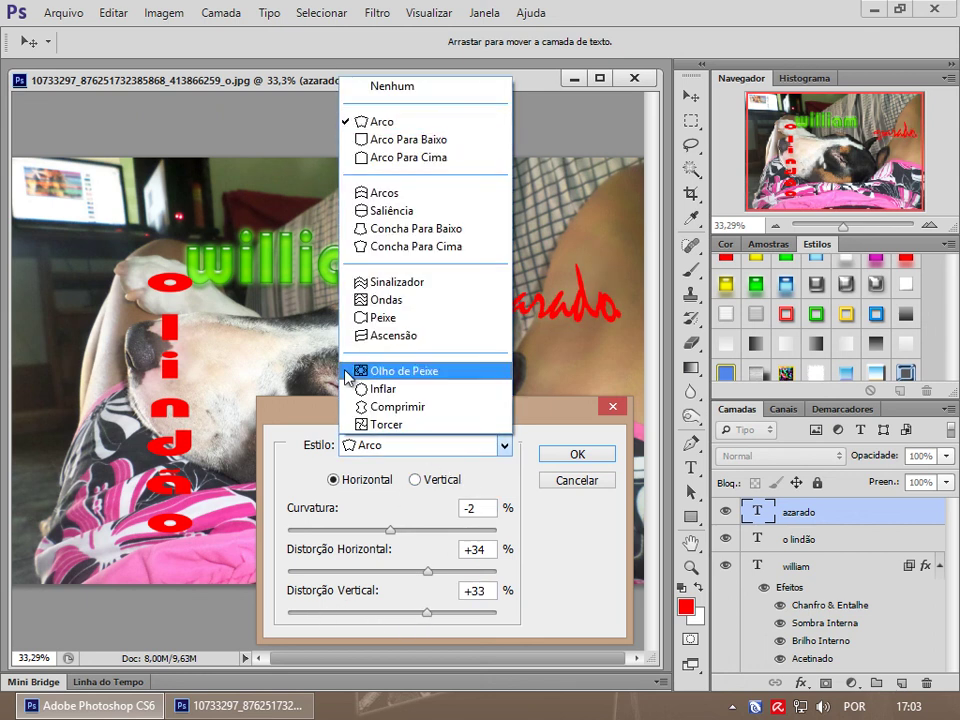
pyautogui.click(372, 199)
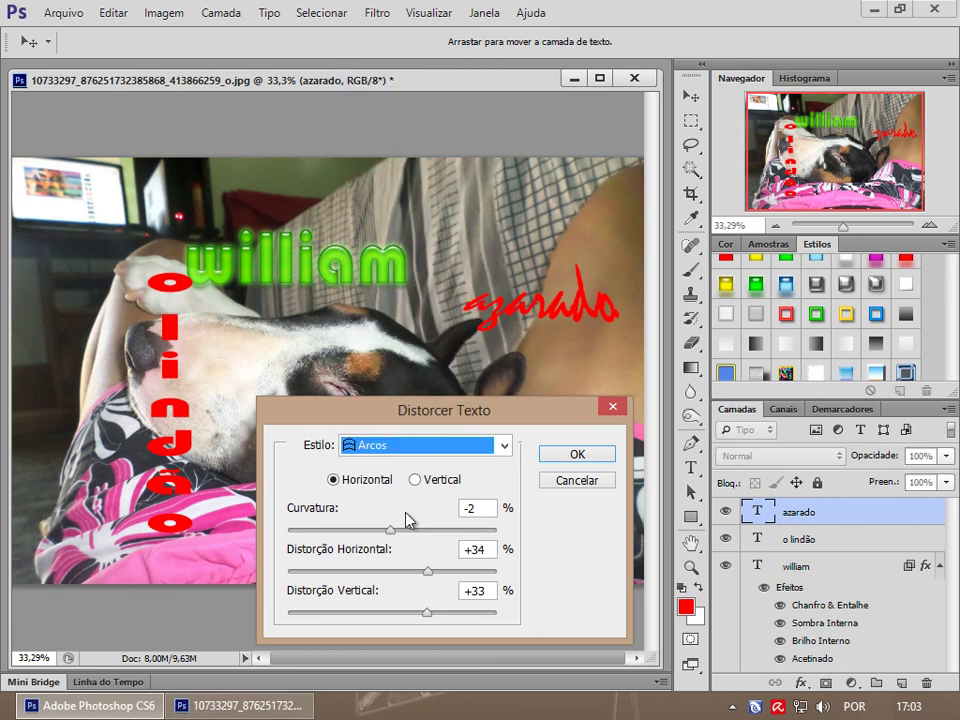
pyautogui.click(425, 445)
pyautogui.click(388, 157)
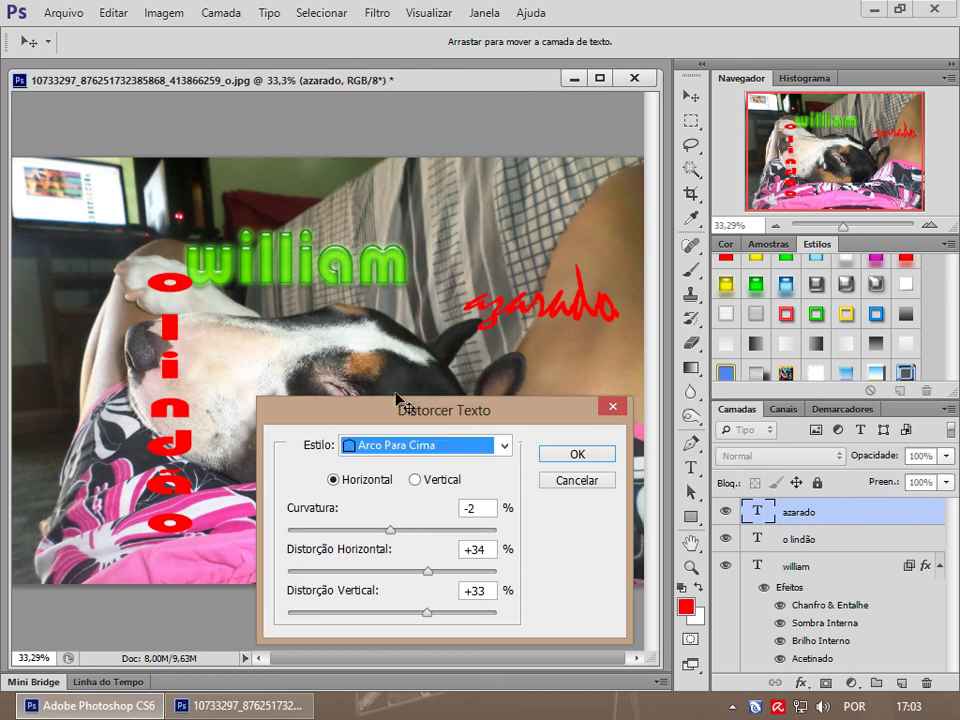
pyautogui.click(415, 480)
pyautogui.click(385, 479)
pyautogui.click(425, 445)
pyautogui.click(388, 424)
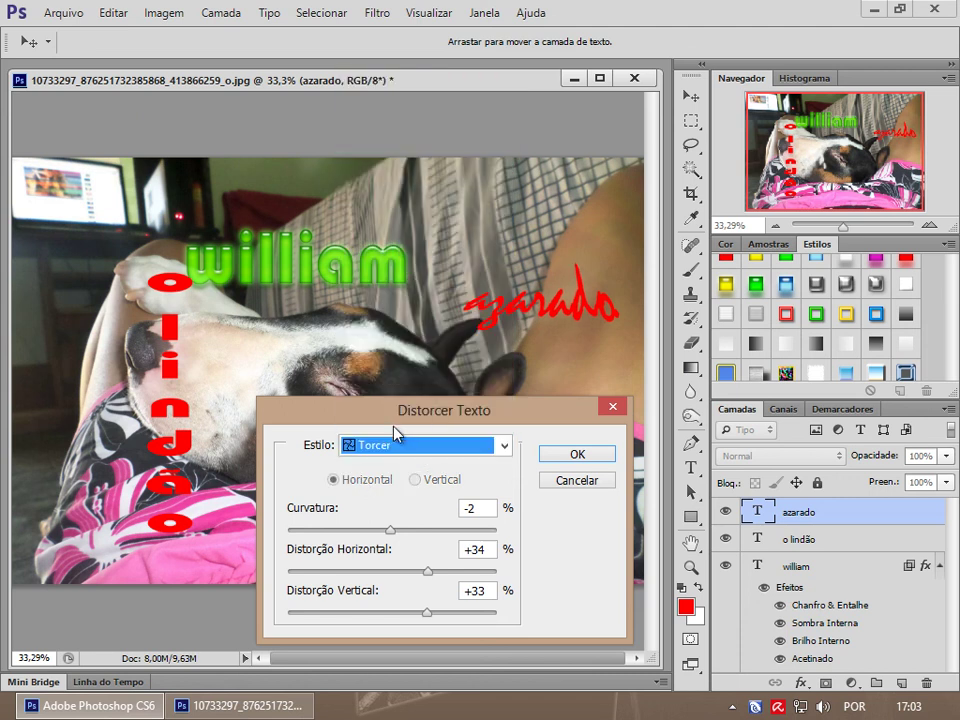
# - Apply a Torcer warp with -35 bend, -38 horizontal and -54 vertical distortion
pyautogui.moveTo(390, 530); pyautogui.dragTo(357, 531)
pyautogui.moveTo(427, 571); pyautogui.dragTo(354, 574)
pyautogui.moveTo(360, 618); pyautogui.dragTo(337, 618)
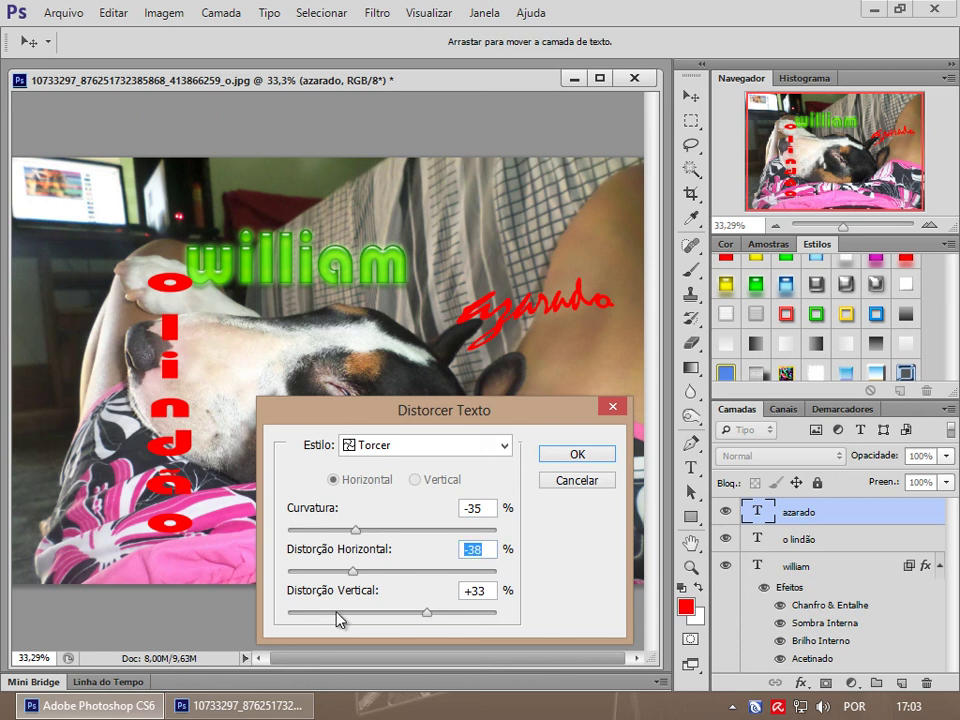
pyautogui.click(600, 457)
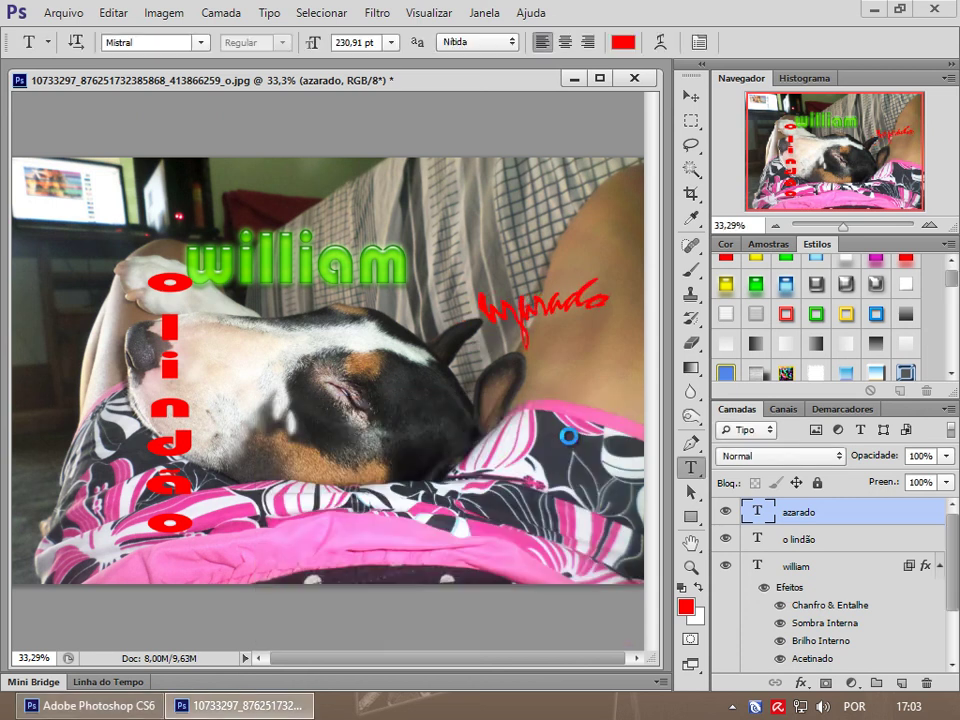
# - Change the azarado warp to Peixe with +27 bend and +24 horizontal distortion
pyautogui.click(659, 42)
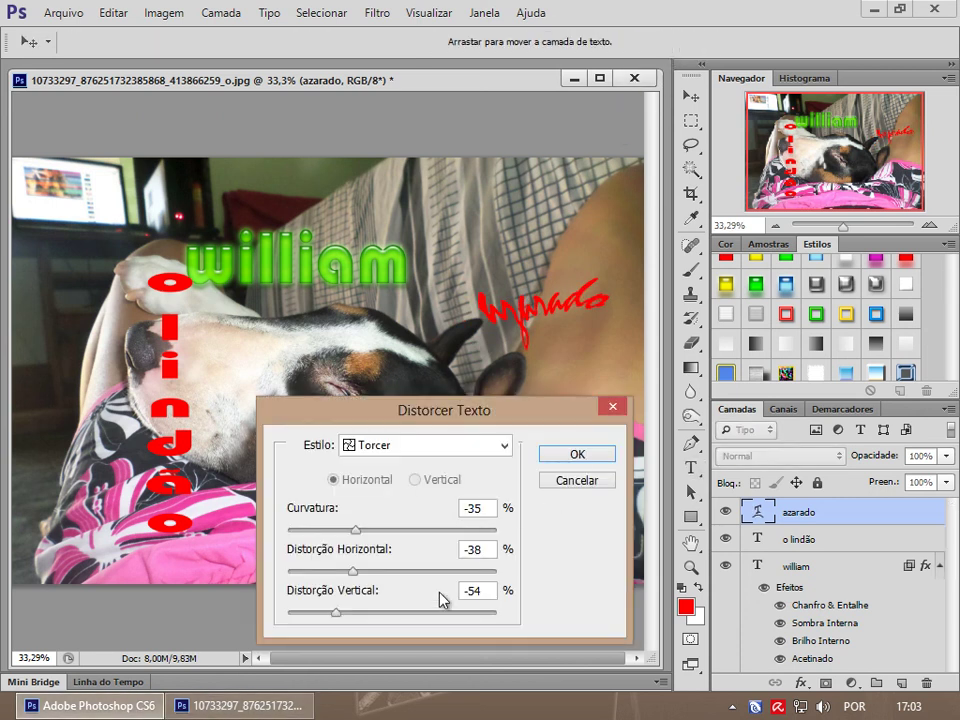
pyautogui.click(420, 445)
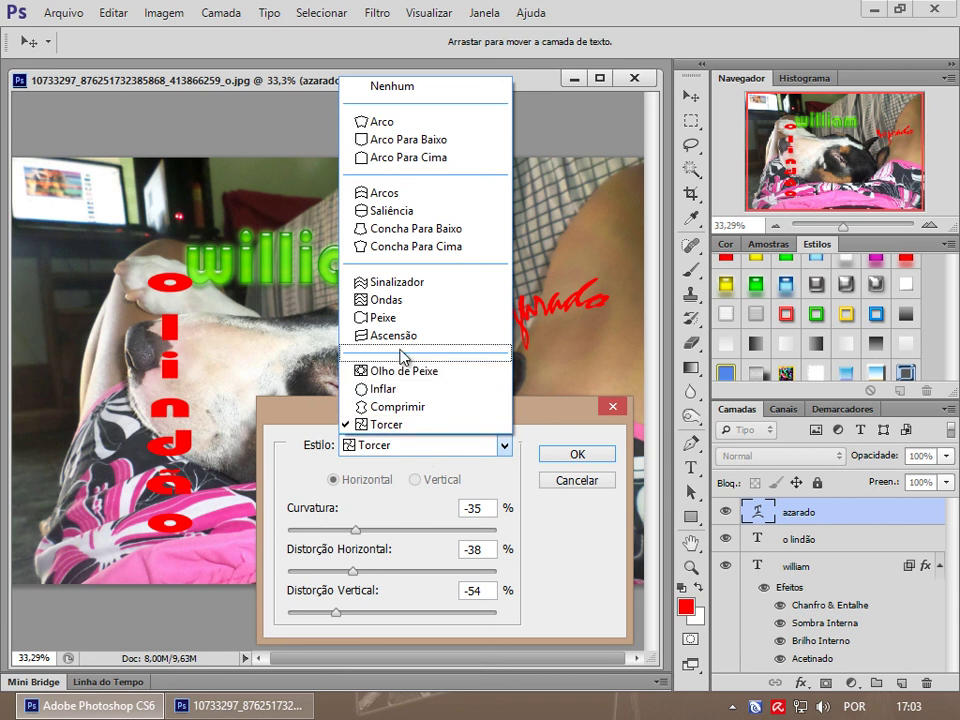
pyautogui.click(383, 318)
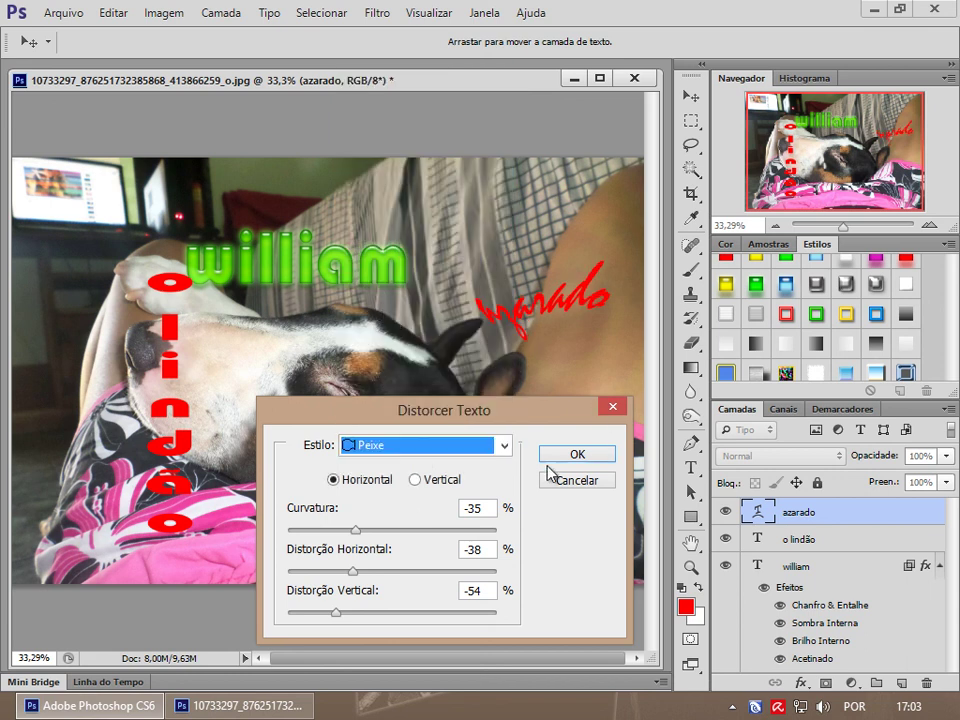
pyautogui.moveTo(357, 529); pyautogui.dragTo(420, 530)
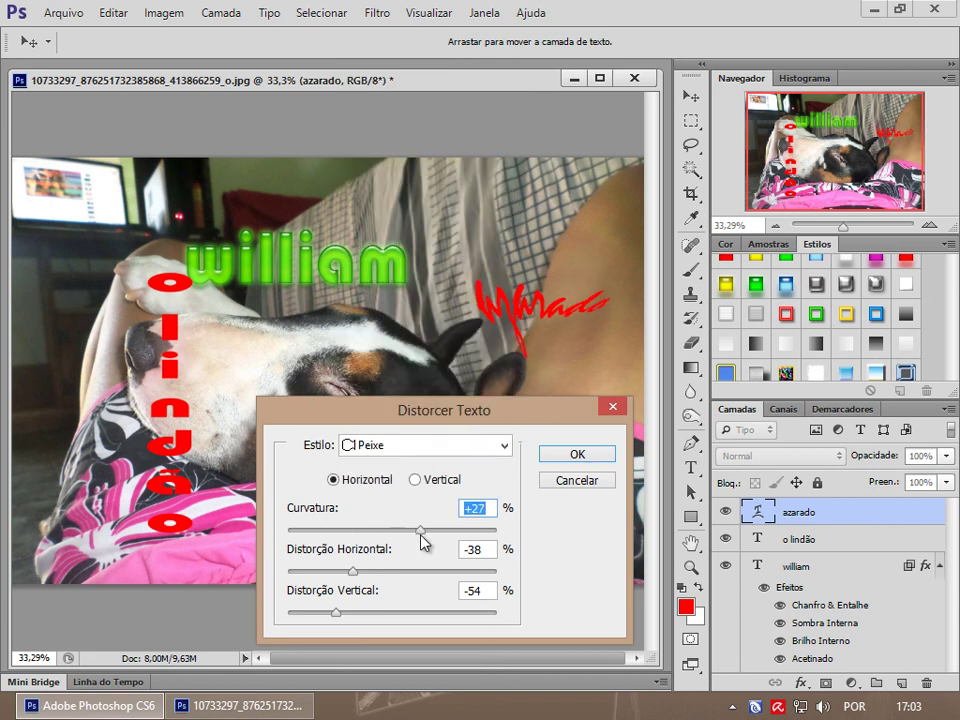
pyautogui.moveTo(359, 572); pyautogui.dragTo(416, 572)
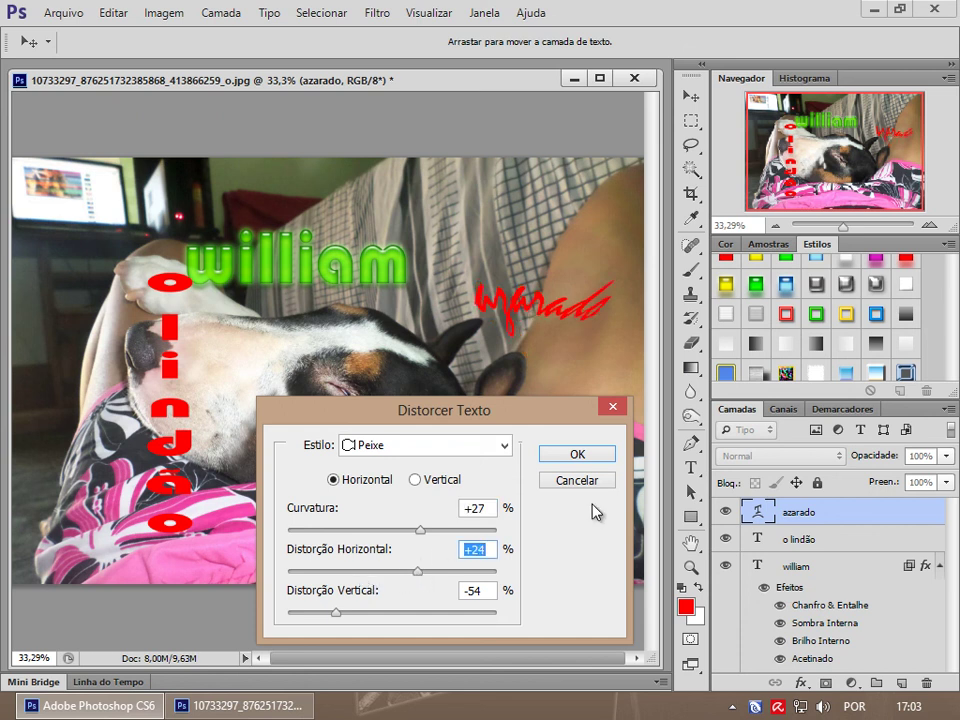
pyautogui.click(577, 454)
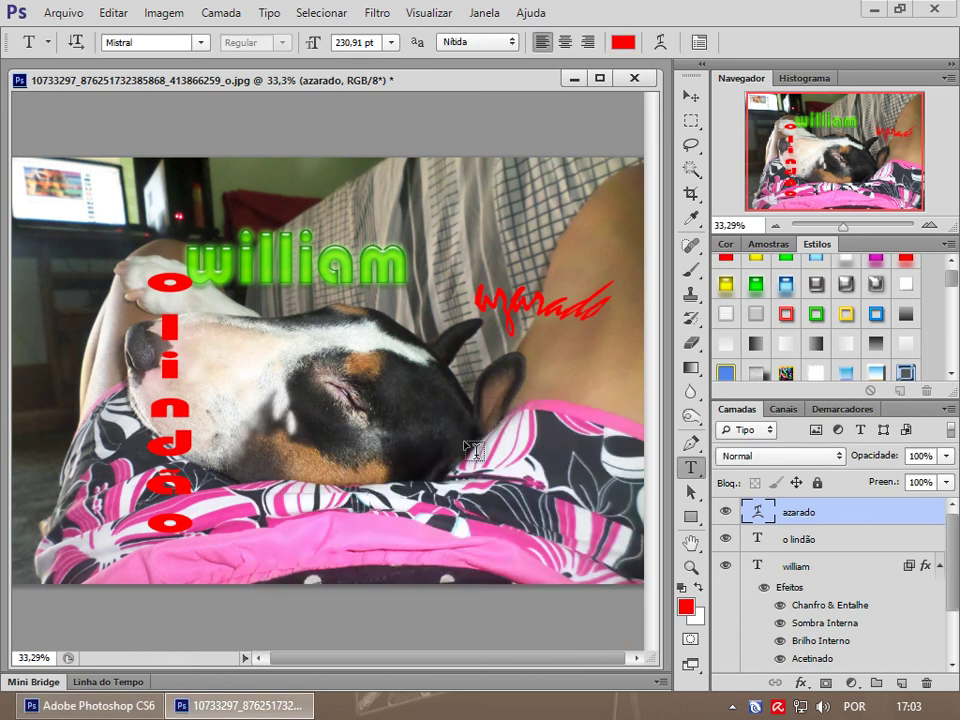
# - Move azarado left beneath the end of william, then zoom in around the text
pyautogui.click(690, 95)
pyautogui.moveTo(545, 317); pyautogui.dragTo(416, 313)
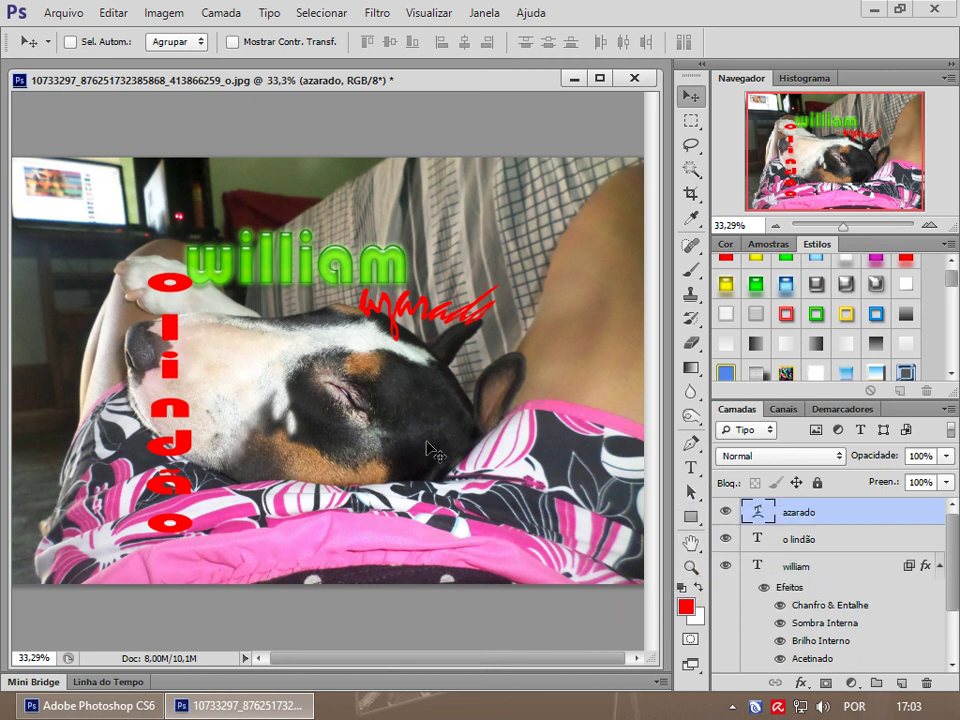
pyautogui.press('z')
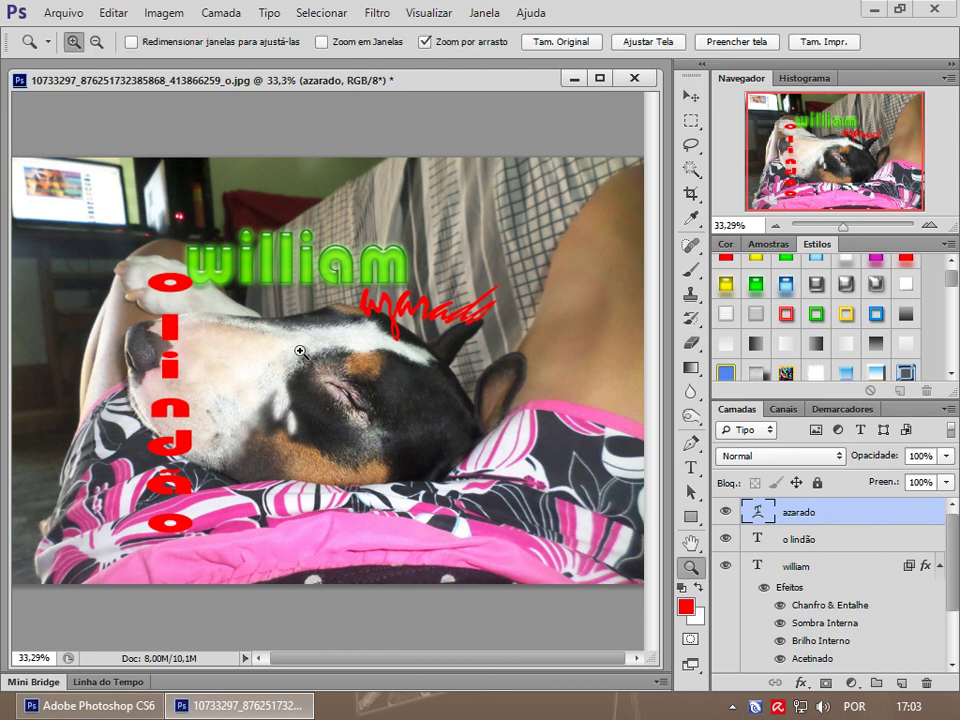
pyautogui.click(258, 330)
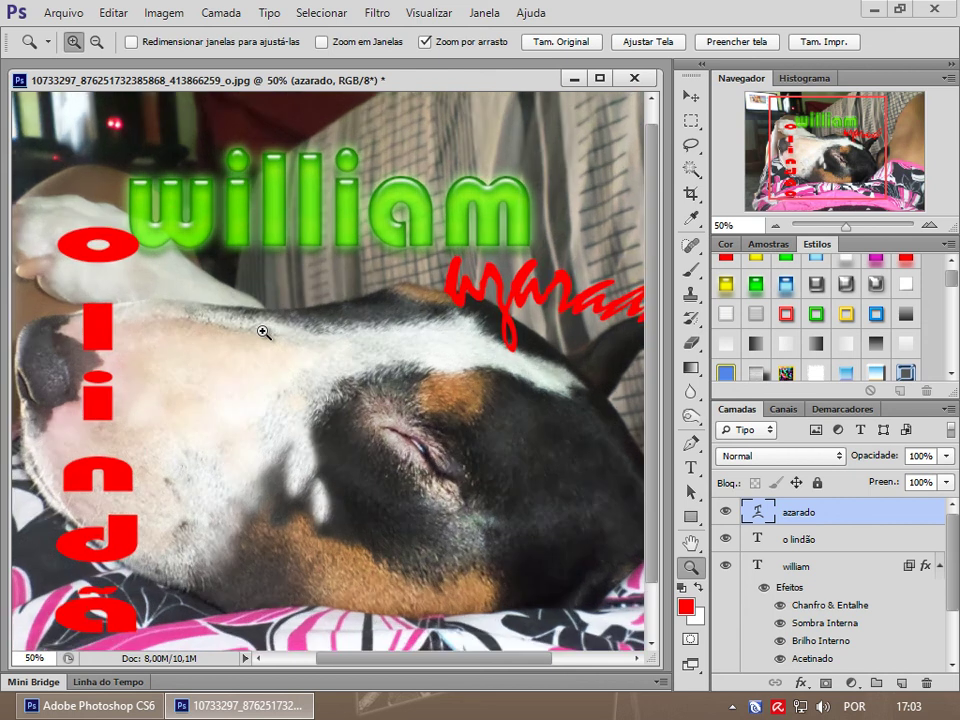
pyautogui.click(933, 226)
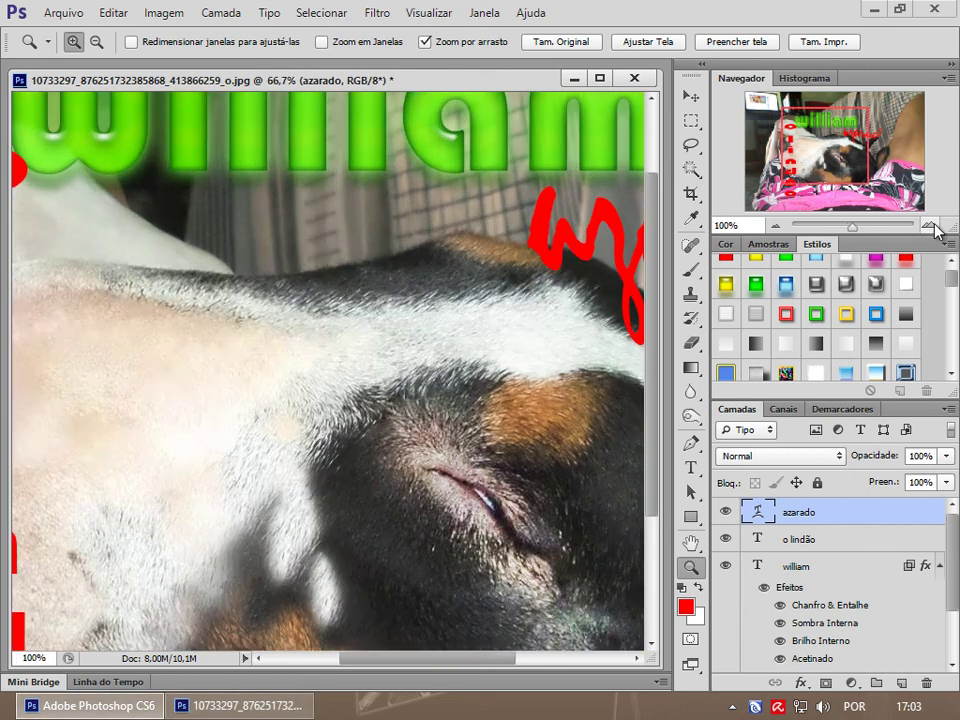
pyautogui.moveTo(853, 229)
pyautogui.mouseDown()
pyautogui.moveTo(865, 229)
pyautogui.moveTo(829, 226)
pyautogui.moveTo(844, 229)
pyautogui.mouseUp()
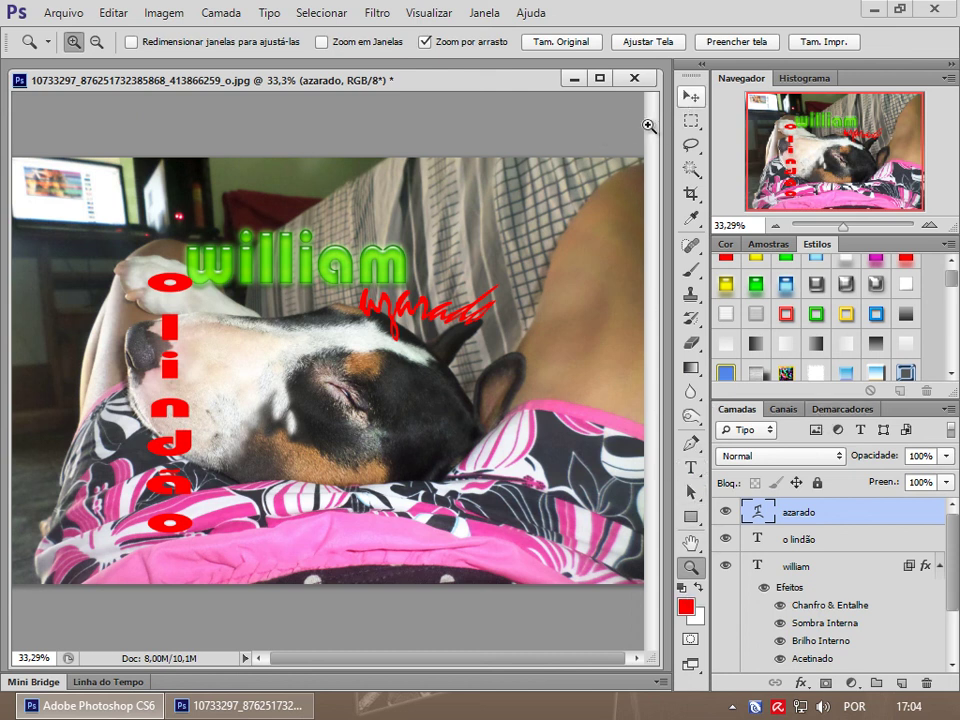
# - Nudge azarado down and shrink it to about 90% width and 69% height
pyautogui.click(690, 96)
pyautogui.moveTo(357, 269); pyautogui.dragTo(366, 311)
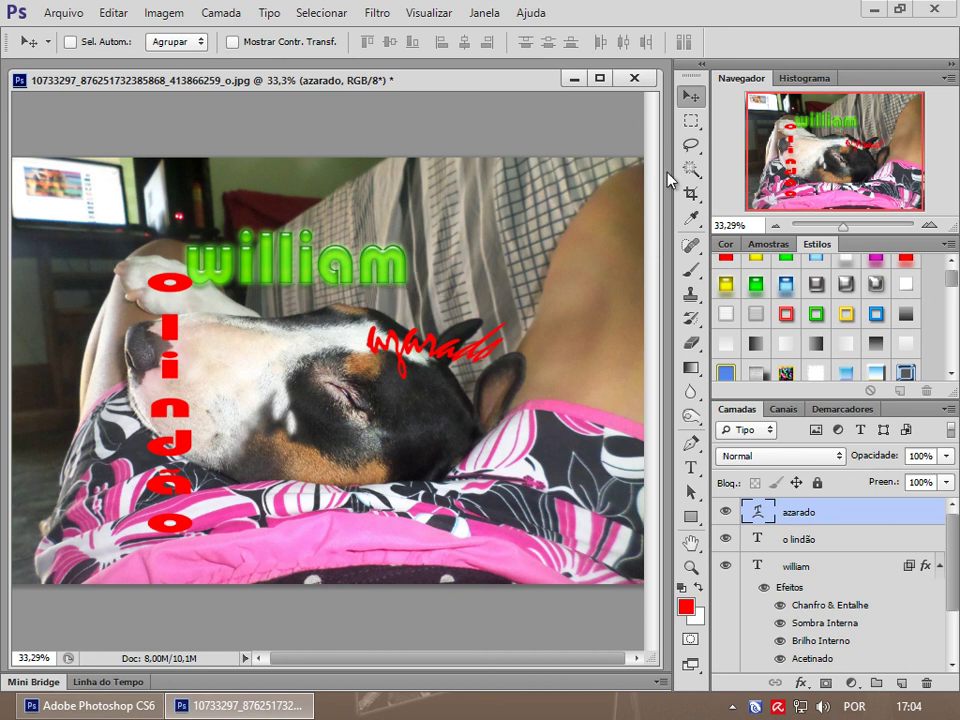
pyautogui.click(690, 120)
pyautogui.rightClick(389, 283)
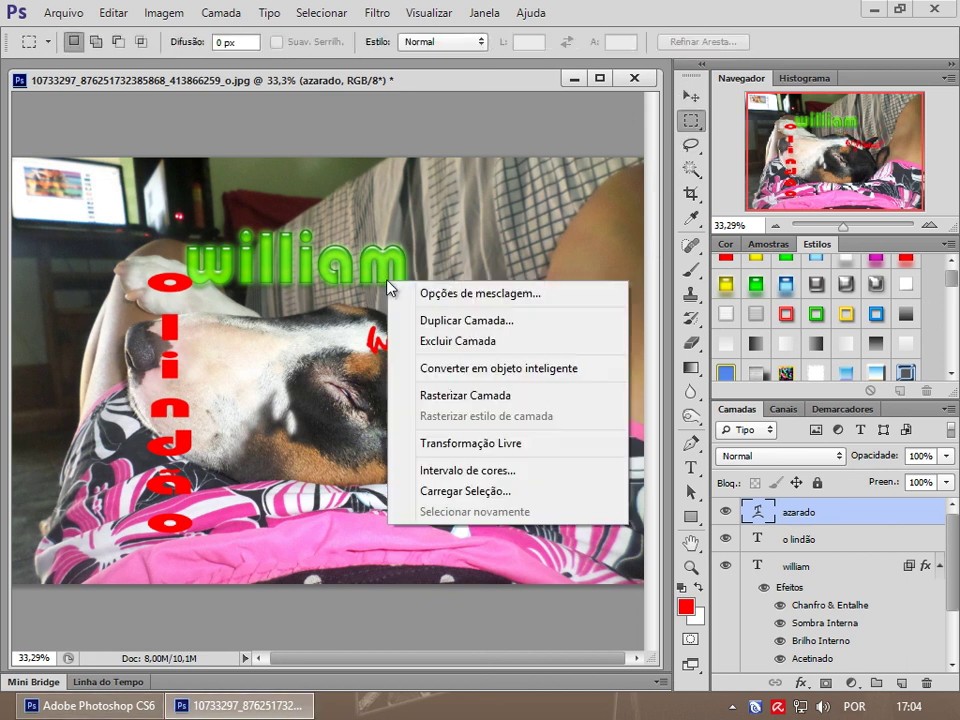
pyautogui.click(488, 452)
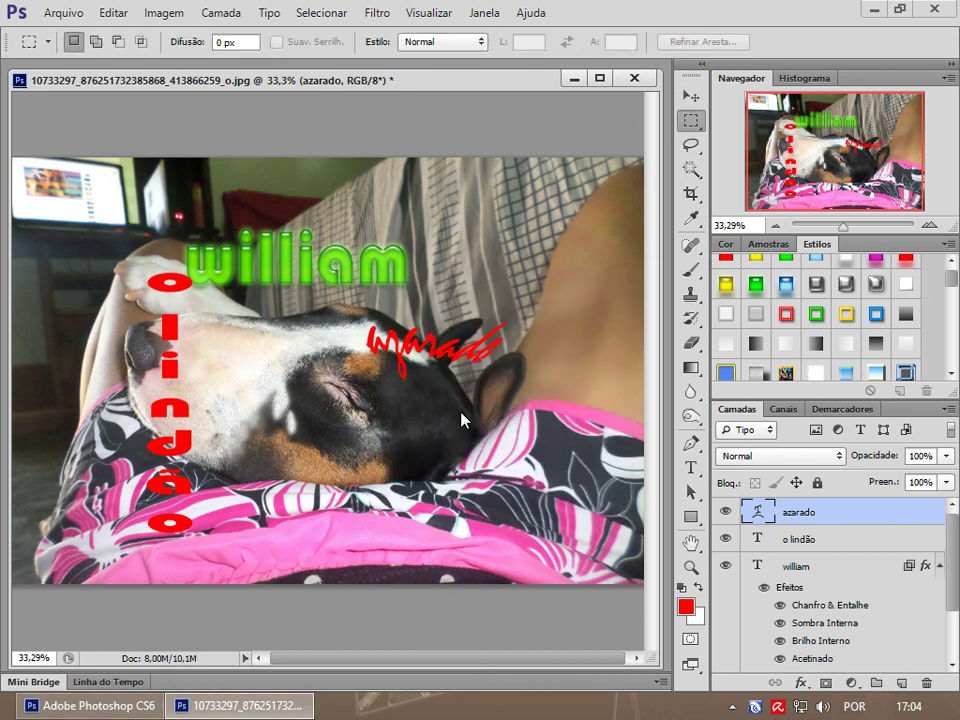
pyautogui.moveTo(553, 395); pyautogui.dragTo(529, 346)
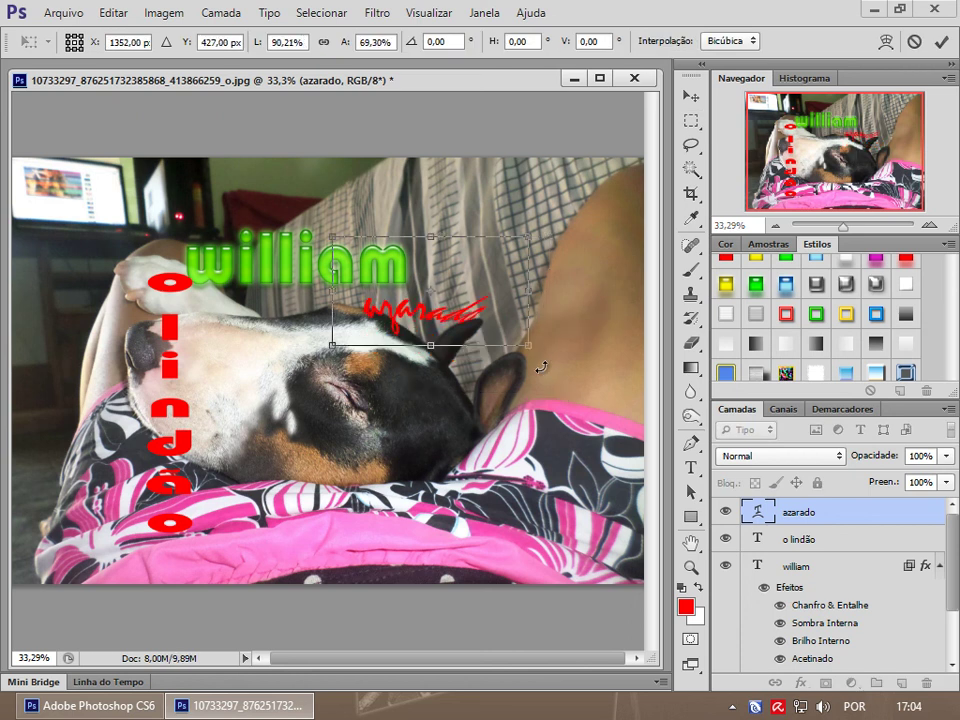
pyautogui.press('Return')
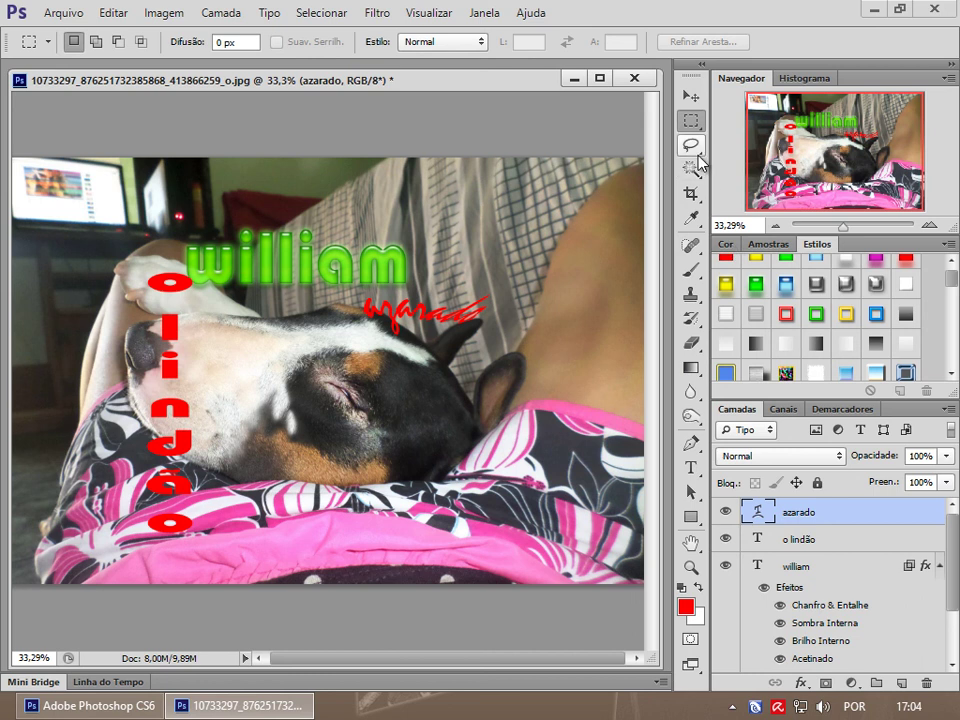
# - Try the Lasso and Magic Wand tools, then sample the green of 'william' with the Eyedropper
pyautogui.click(694, 150)
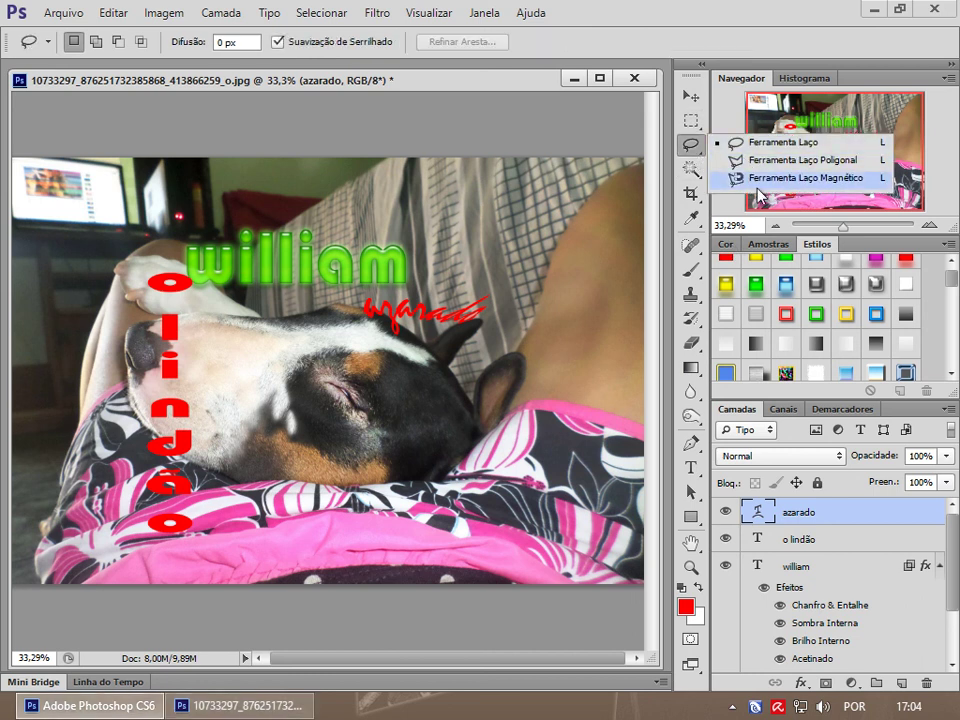
pyautogui.click(708, 152)
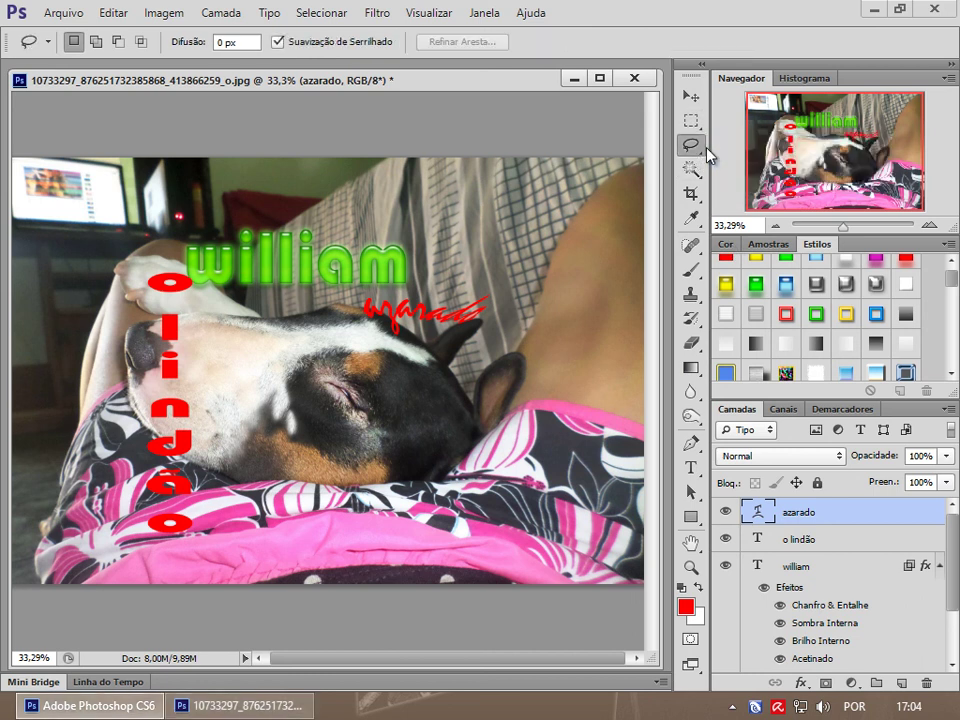
pyautogui.click(697, 178)
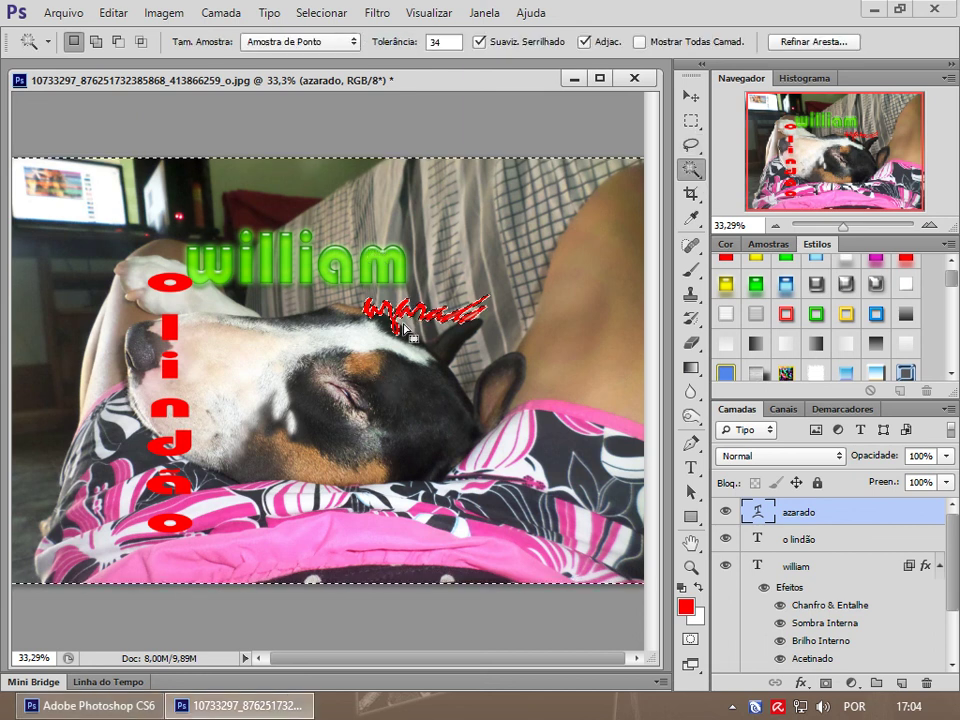
pyautogui.press('i')
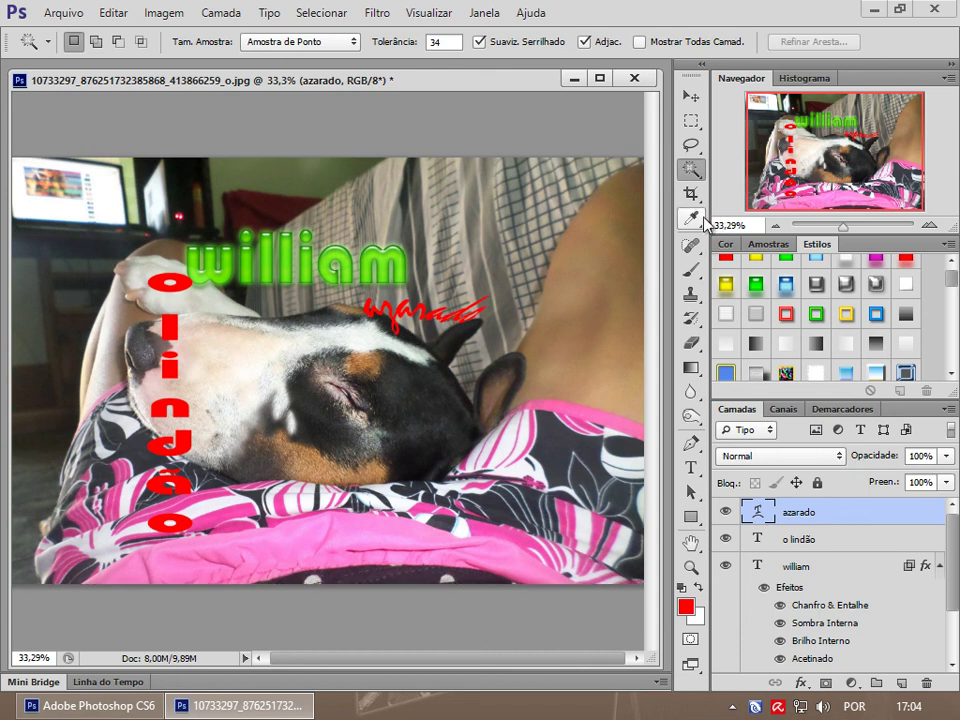
pyautogui.click(392, 252)
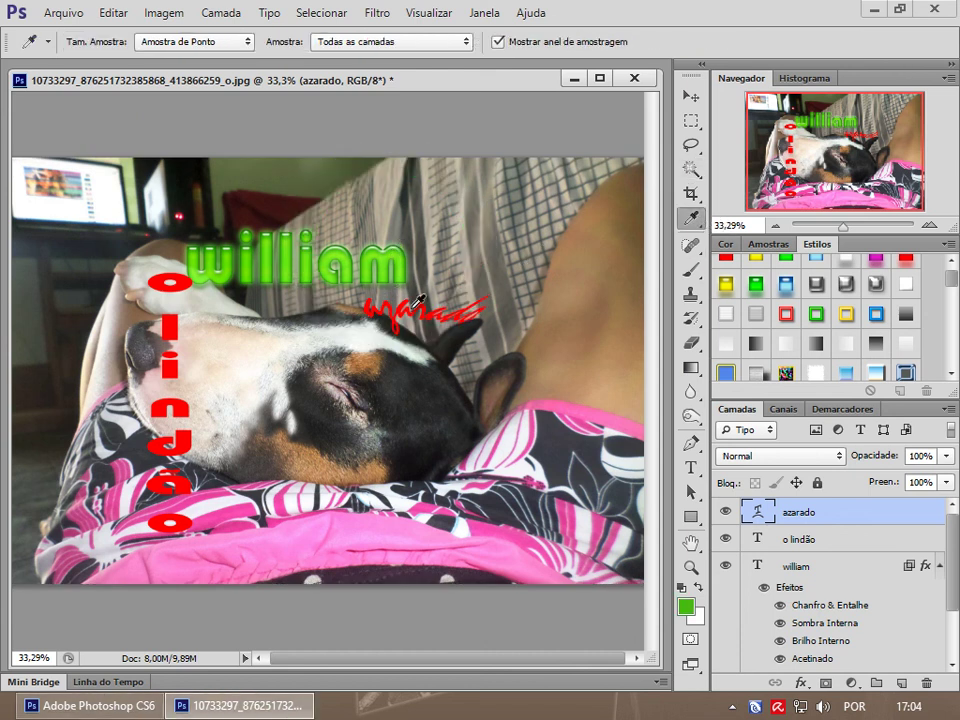
# - Cycle through the Crop, Brush, Pencil, Clone Stamp and Eraser tools
pyautogui.click(690, 193)
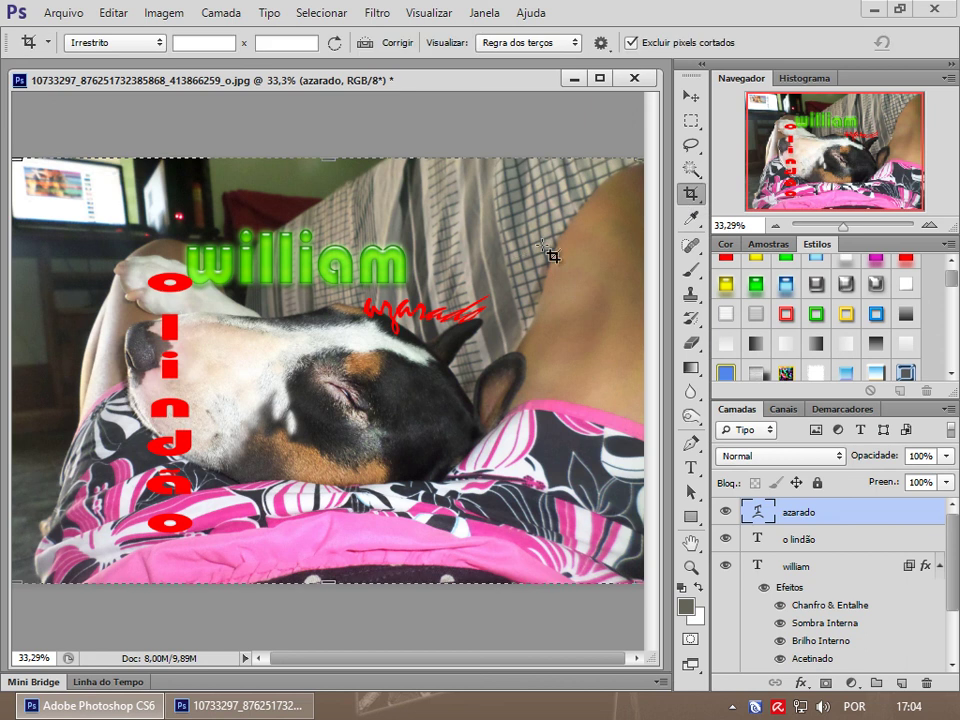
pyautogui.click(690, 269)
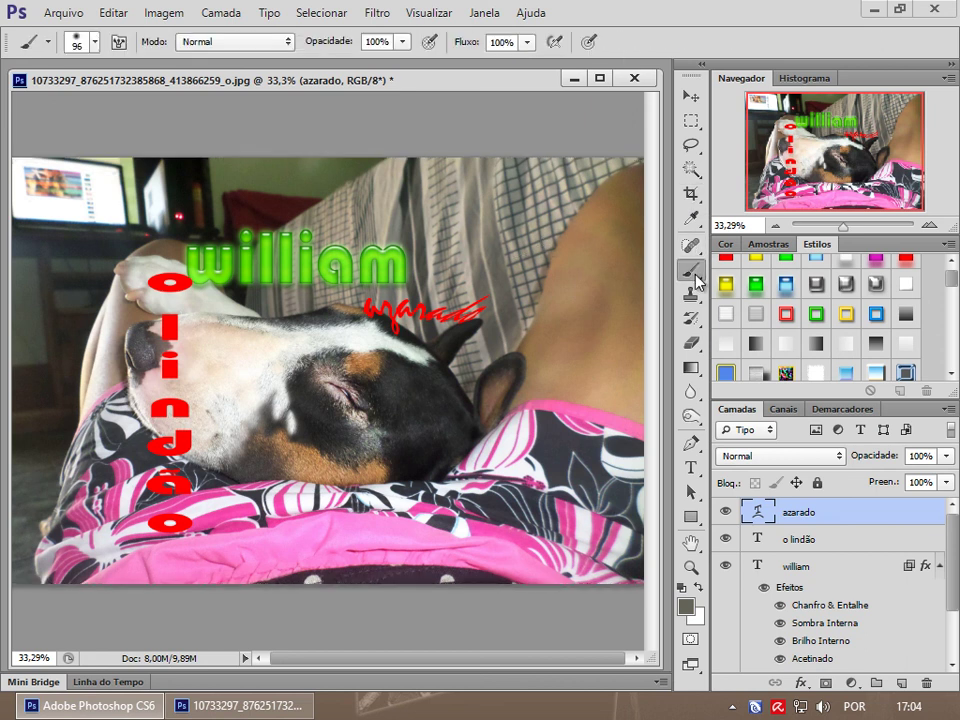
pyautogui.rightClick(690, 269)
pyautogui.click(733, 267)
pyautogui.rightClick(690, 269)
pyautogui.click(733, 285)
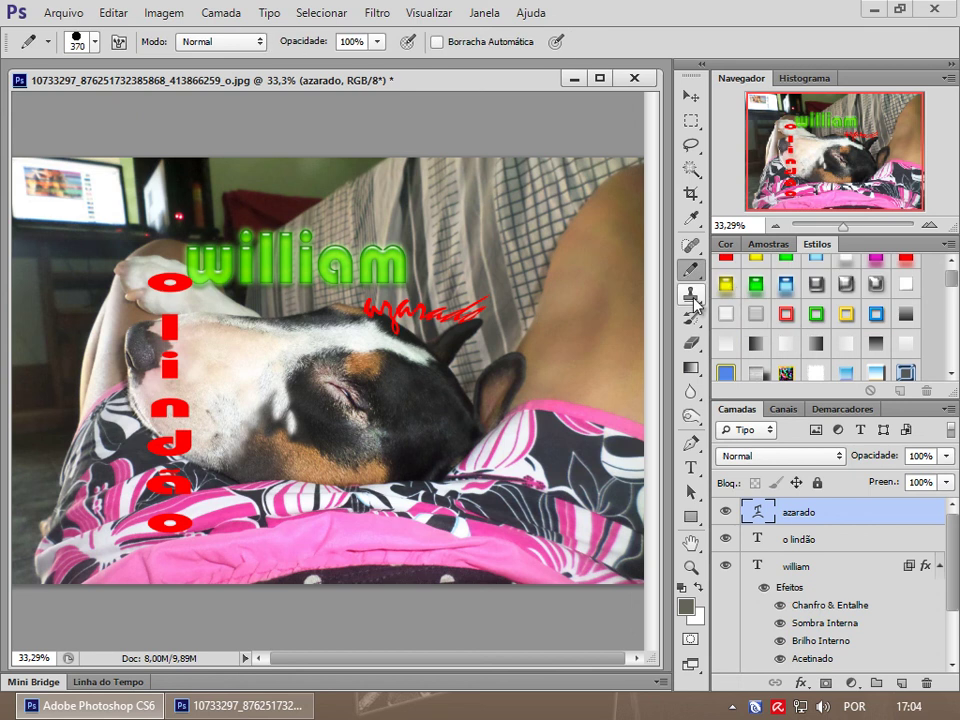
pyautogui.click(691, 296)
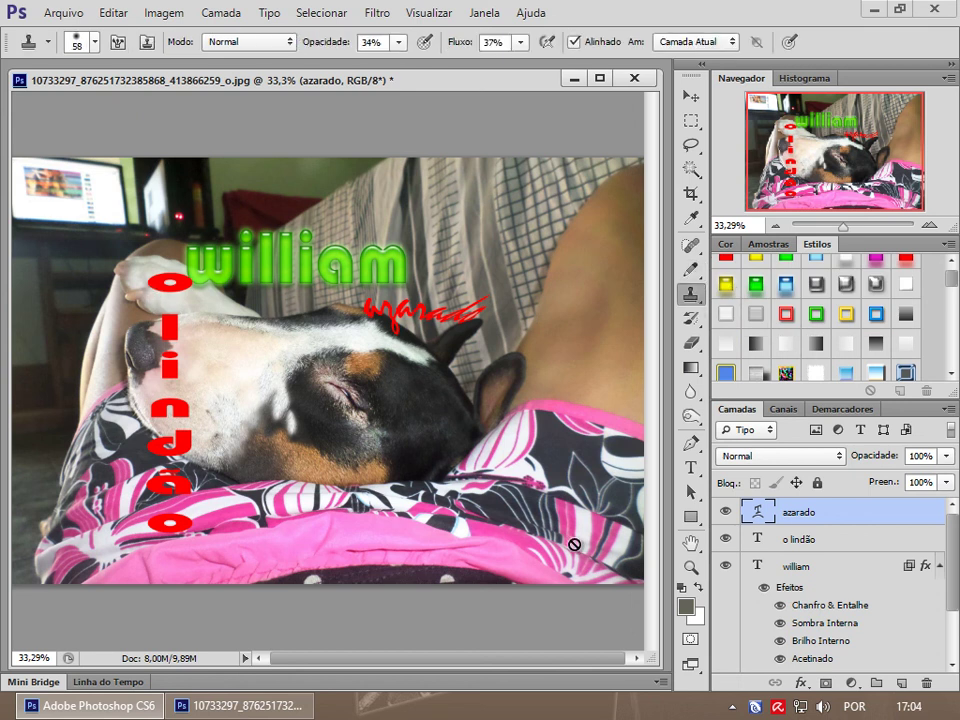
pyautogui.press('e')
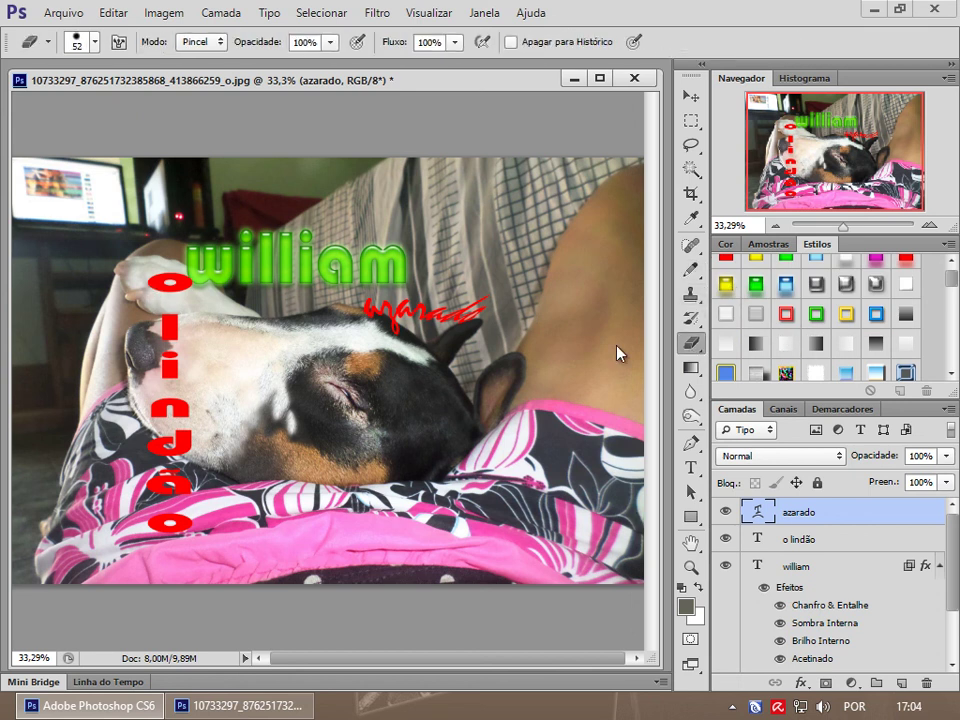
# - Select the o lindão layer, switch to the Type tool and browse the Filtro menu without applying
pyautogui.click(810, 537)
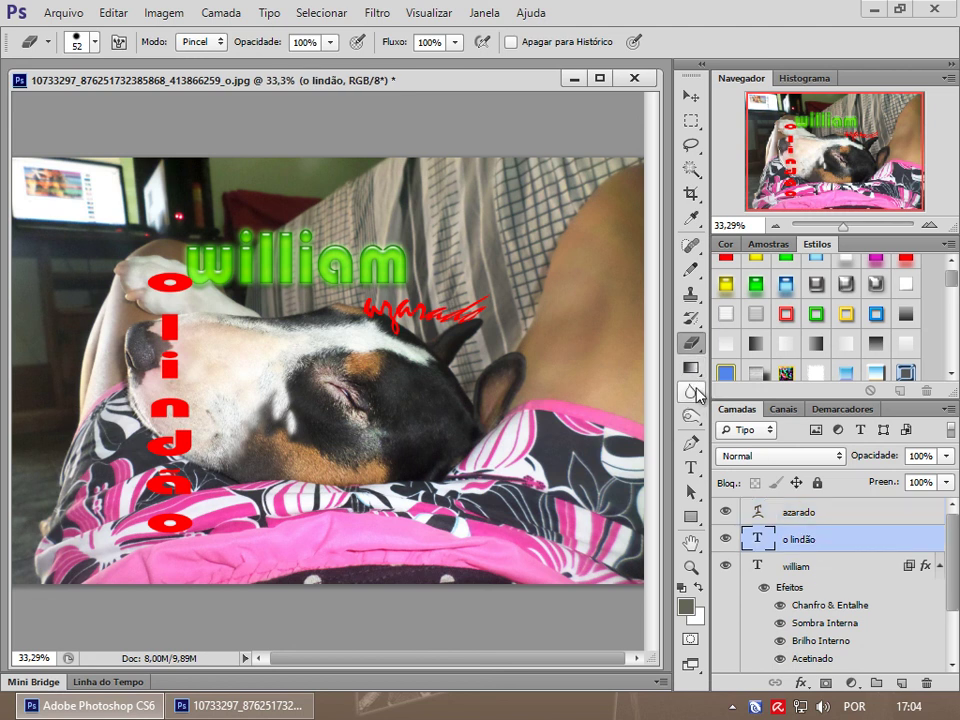
pyautogui.click(691, 416)
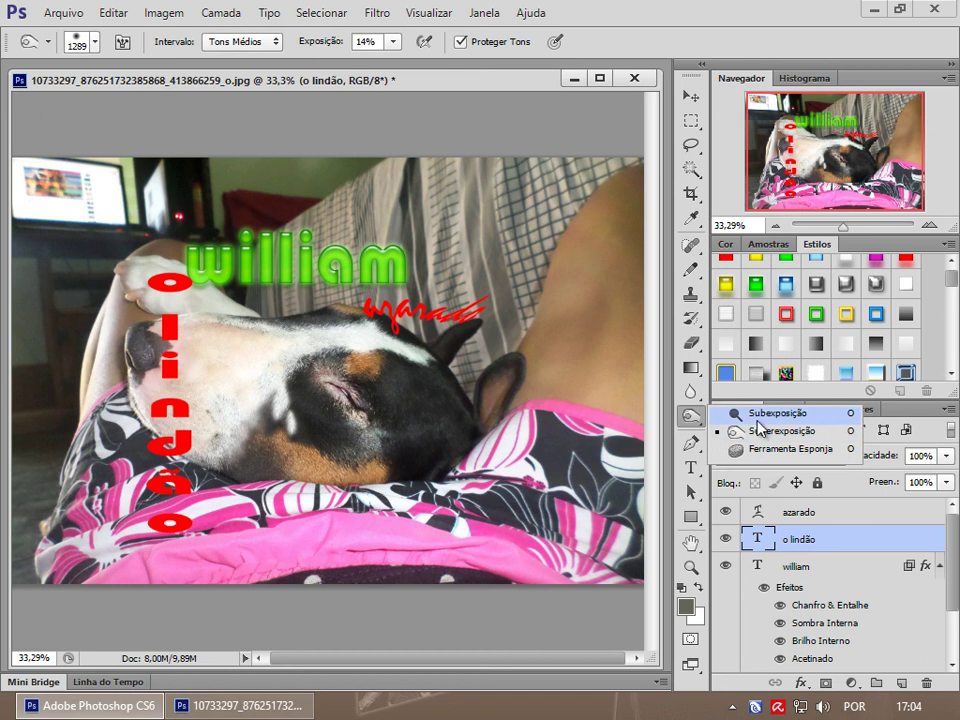
pyautogui.click(694, 472)
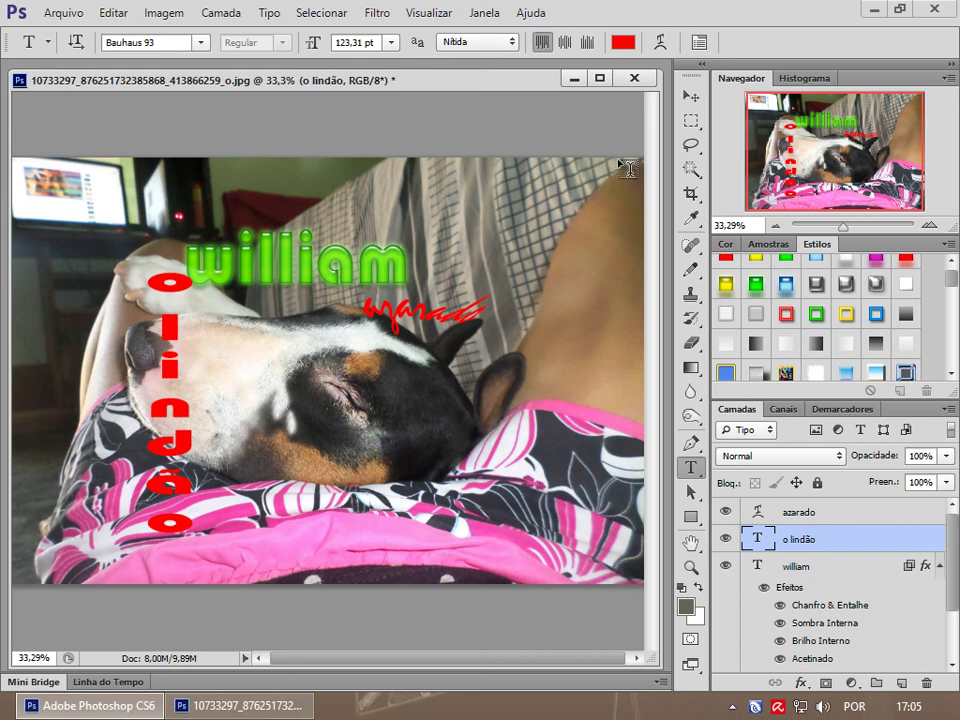
pyautogui.click(377, 13)
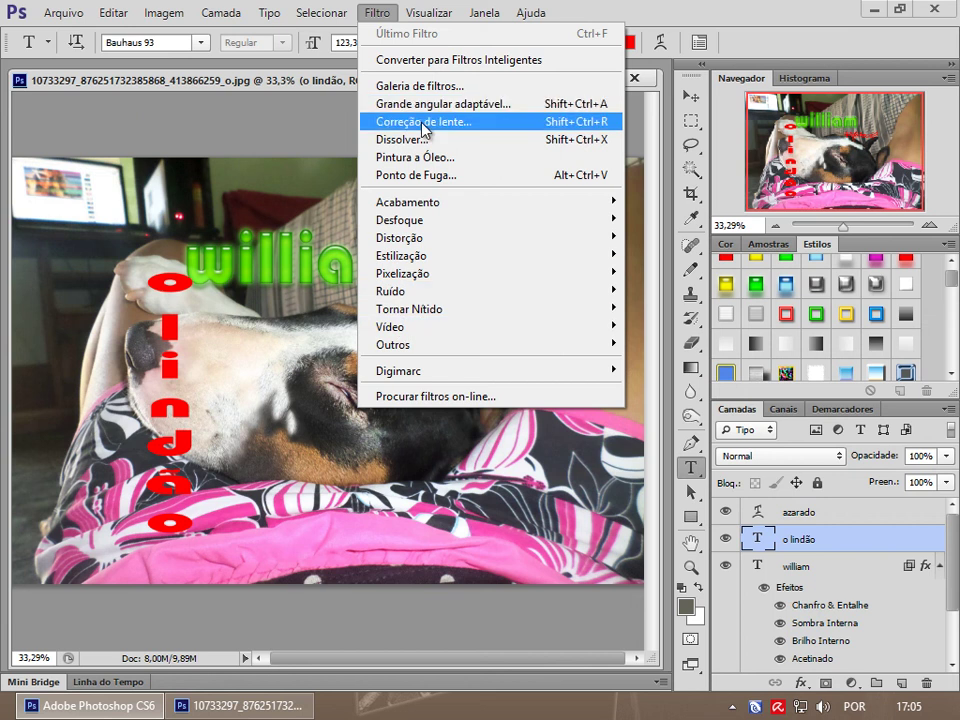
pyautogui.click(748, 8)
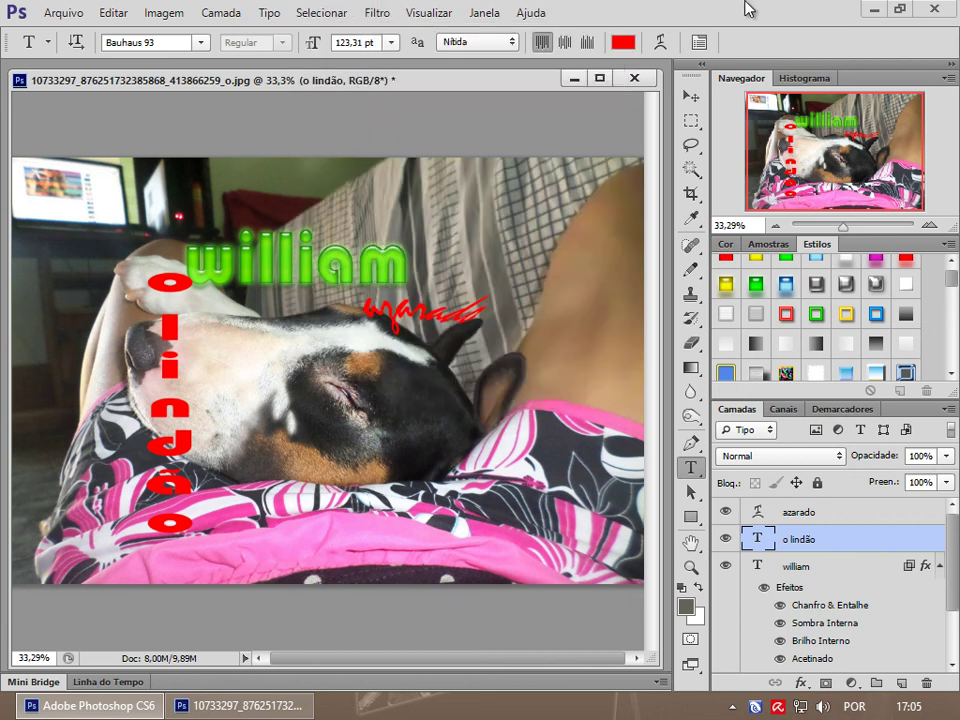